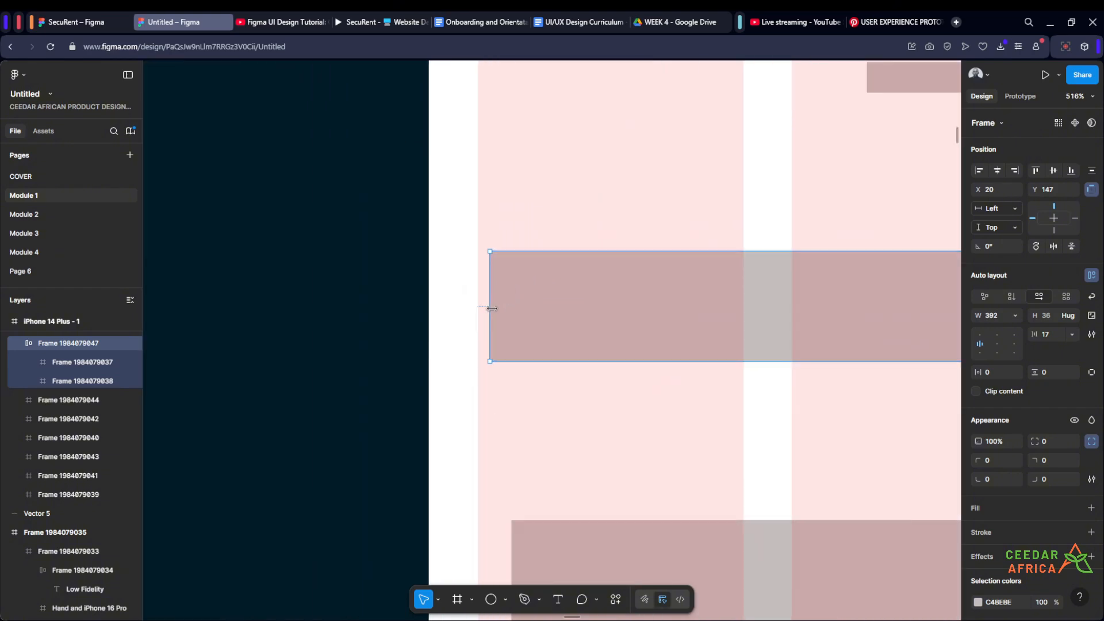
- Extend the bar-and-box row's left edge to the first grid column, making the row 396 wide at X 16
{"action": "left_click_drag", "start_coordinate": [489, 317], "coordinate": [475, 318]}
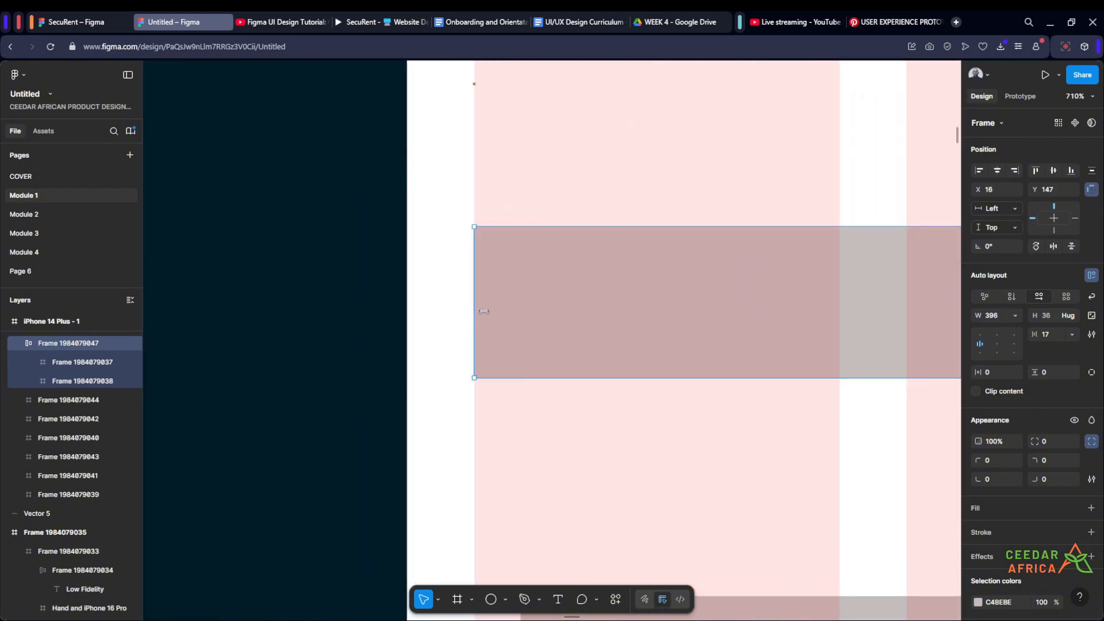
{"action": "scroll", "coordinate": [484, 311], "scroll_direction": "down", "scroll_amount": 6}
{"action": "scroll", "coordinate": [742, 299], "scroll_direction": "up", "scroll_amount": 4}
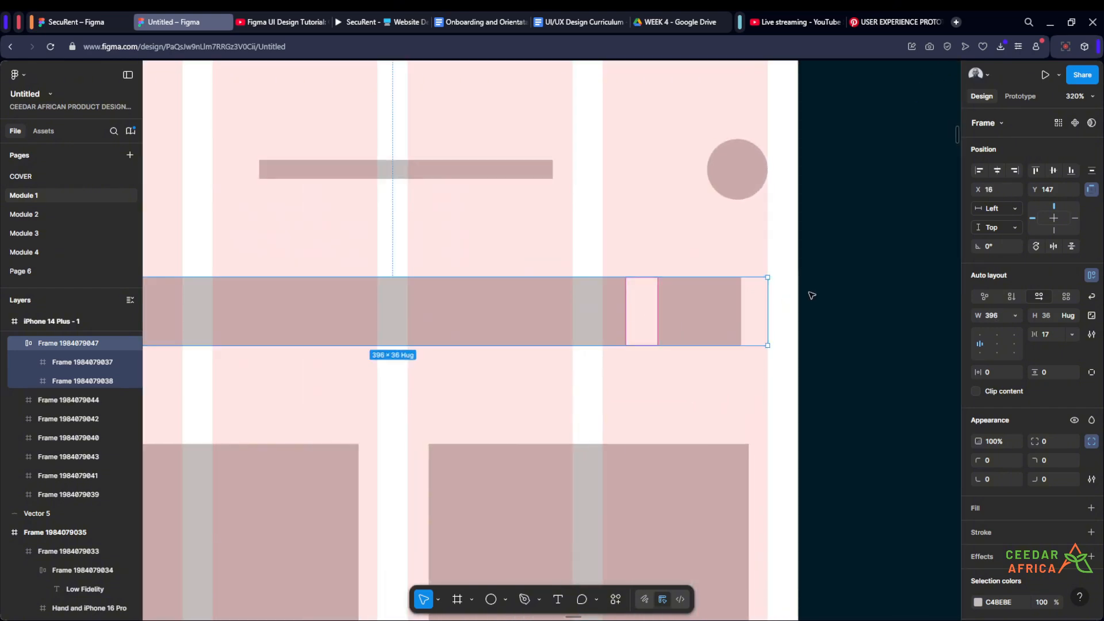
- Lock the aspect ratio of the small box at the end of the row and set its height to 40
{"action": "left_click", "coordinate": [715, 307]}
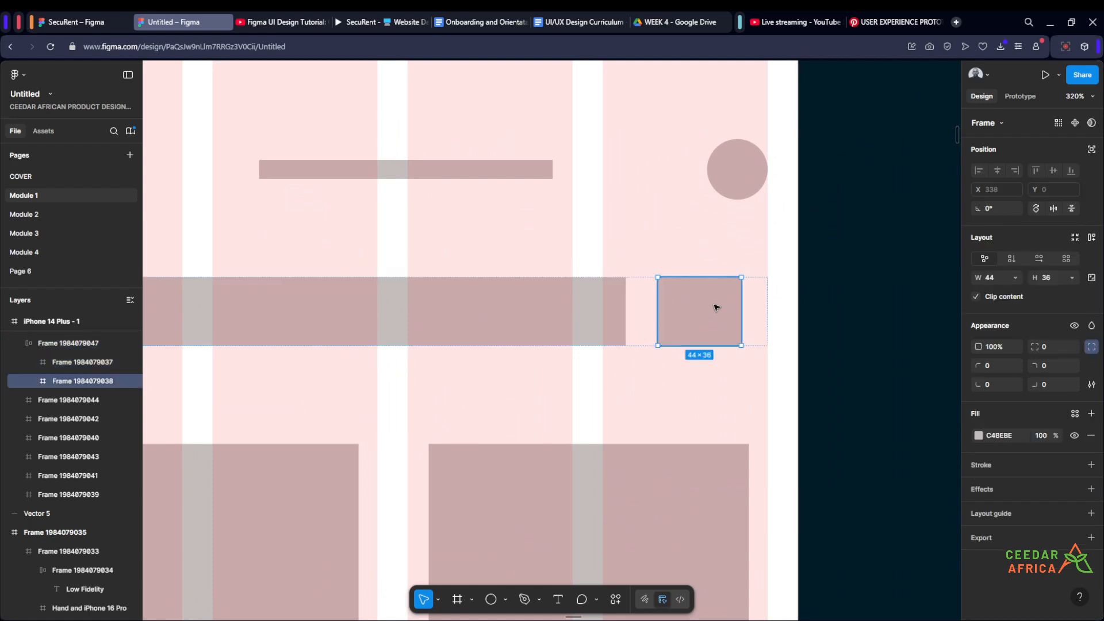
{"action": "scroll", "coordinate": [716, 308], "scroll_direction": "down", "scroll_amount": 4}
{"action": "scroll", "coordinate": [716, 308], "scroll_direction": "up", "scroll_amount": 2}
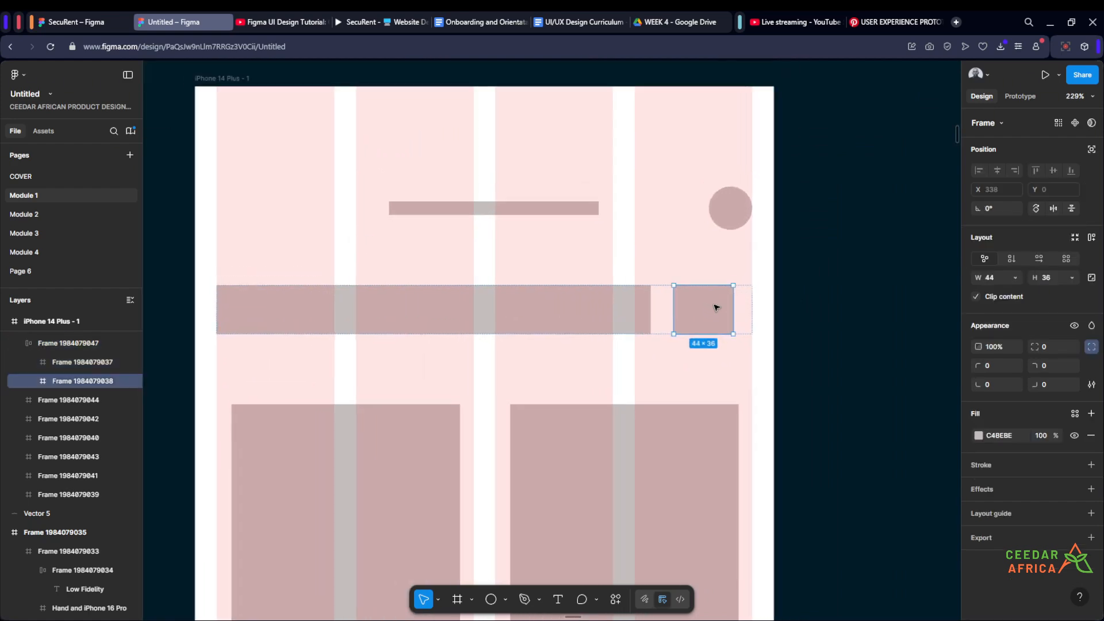
{"action": "left_click", "coordinate": [1091, 277]}
{"action": "left_click", "coordinate": [1057, 277]}
{"action": "type", "text": "40"}
{"action": "key", "text": "Return"}
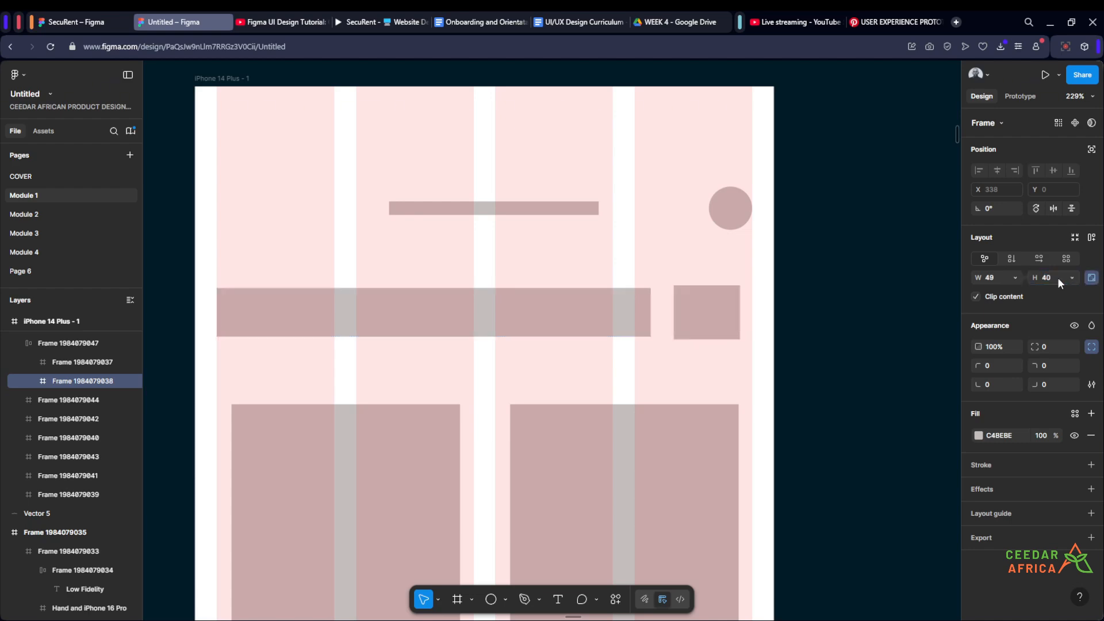
- Unlock the small box's aspect ratio, set its width to 40, and lock the ratio again
{"action": "left_click", "coordinate": [1091, 277]}
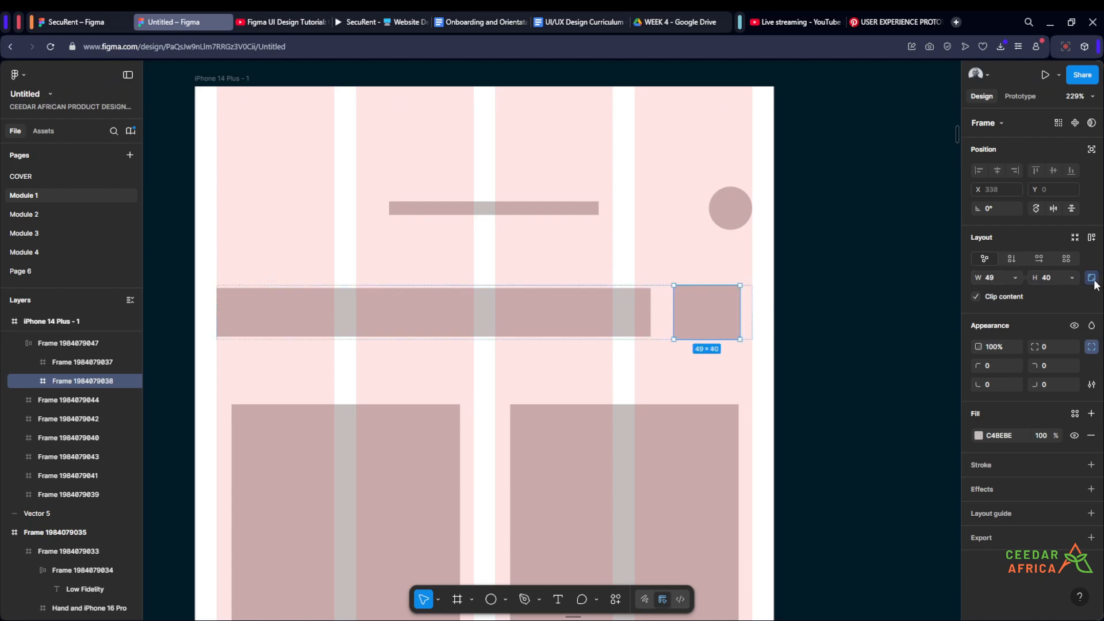
{"action": "left_click", "coordinate": [998, 278]}
{"action": "type", "text": "40"}
{"action": "key", "text": "Return"}
{"action": "left_click", "coordinate": [1091, 278]}
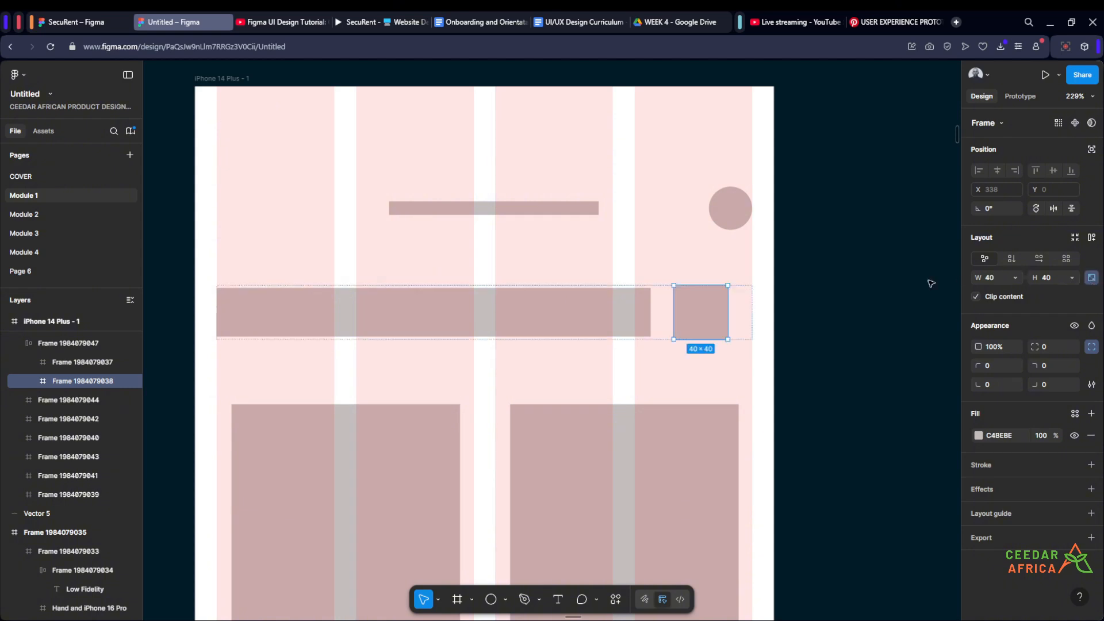
- Set the horizontal gap of the row containing the wide bar and the small box to Auto
{"action": "left_click", "coordinate": [856, 274]}
{"action": "scroll", "coordinate": [856, 273], "scroll_direction": "down", "scroll_amount": 1}
{"action": "left_click_drag", "start_coordinate": [840, 274], "coordinate": [910, 293]}
{"action": "left_click", "coordinate": [802, 324]}
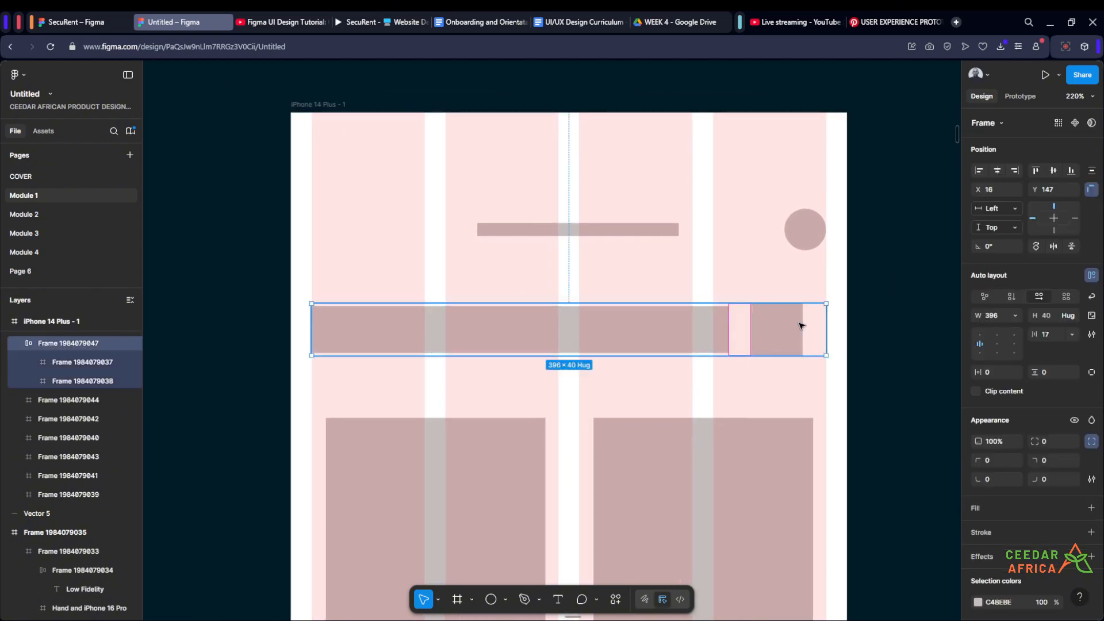
{"action": "left_click", "coordinate": [1070, 334]}
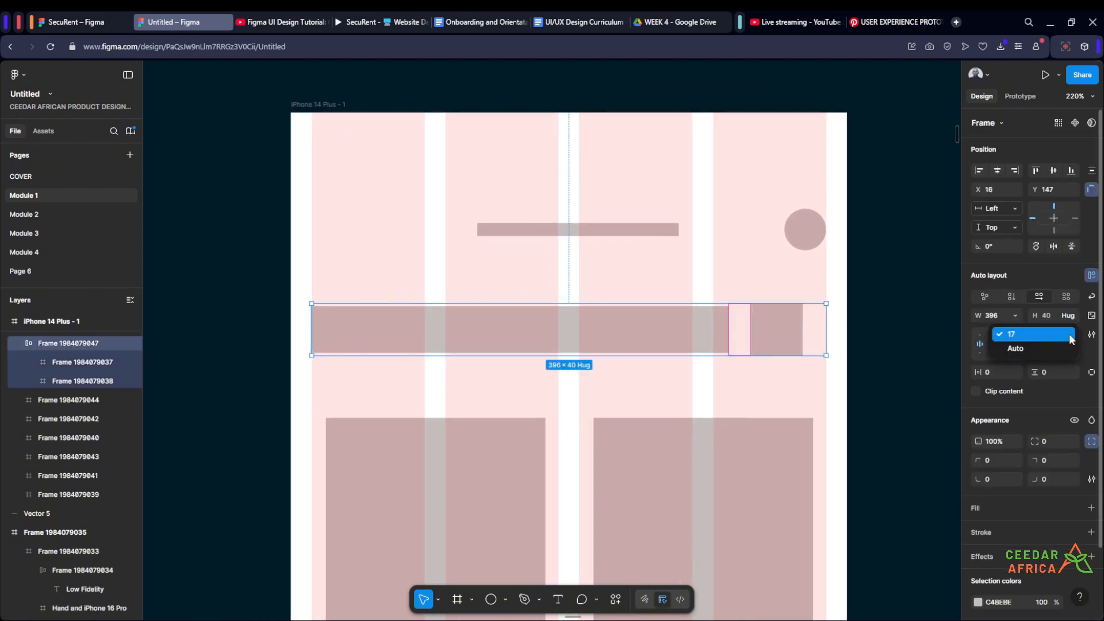
{"action": "left_click", "coordinate": [1039, 348]}
{"action": "left_click", "coordinate": [860, 331]}
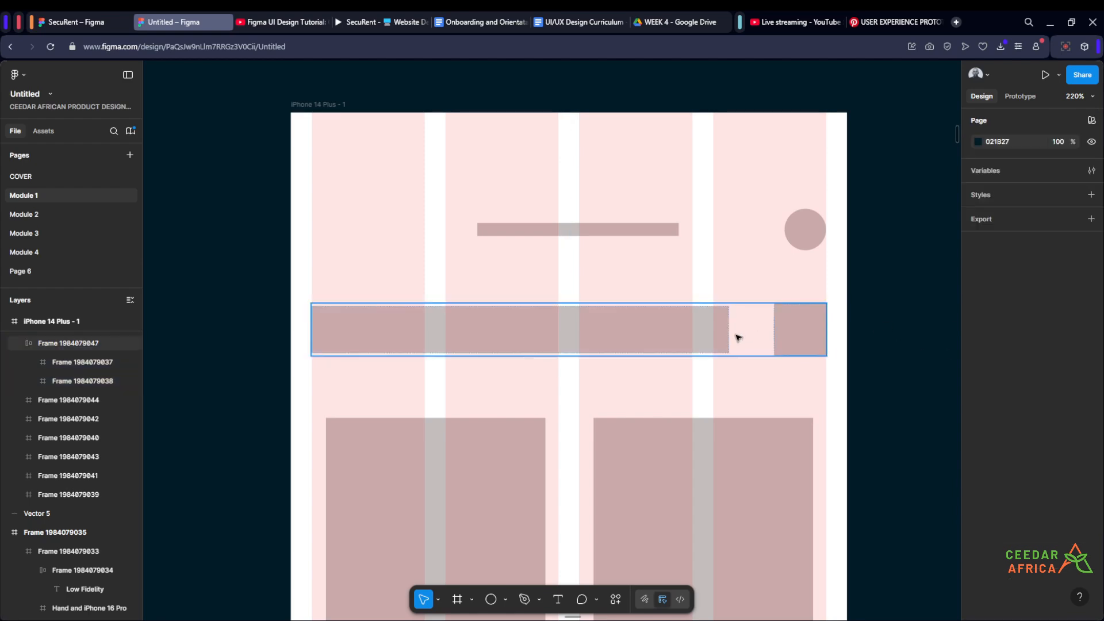
- Set the height of the wide bar in the row to 40
{"action": "left_click", "coordinate": [759, 341]}
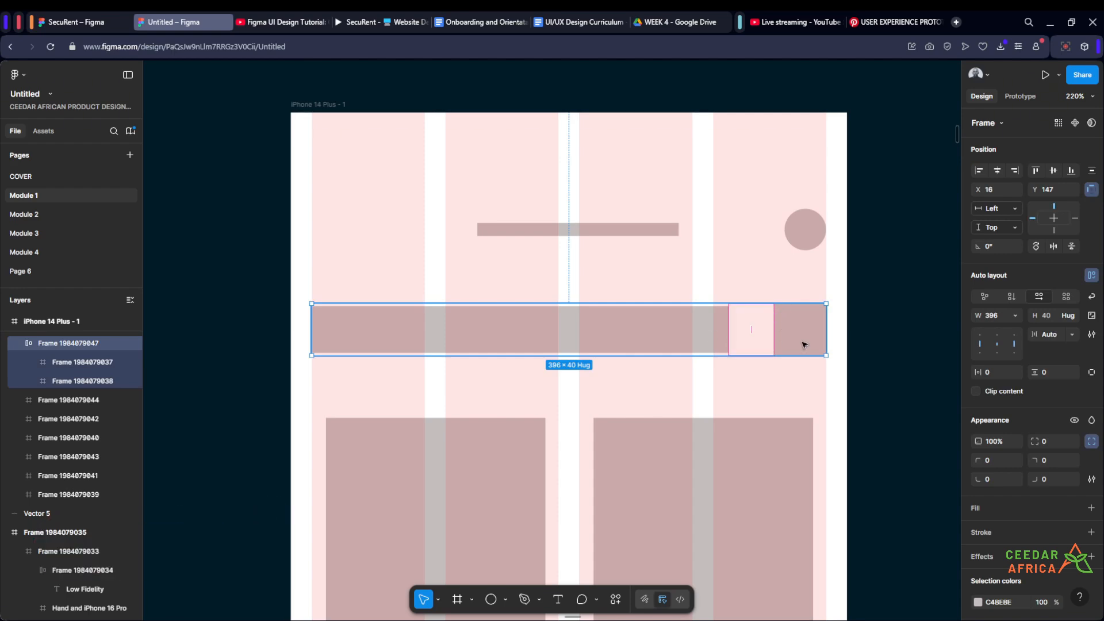
{"action": "left_click", "coordinate": [803, 344]}
{"action": "left_click", "coordinate": [774, 329]}
{"action": "double_click", "coordinate": [688, 333]}
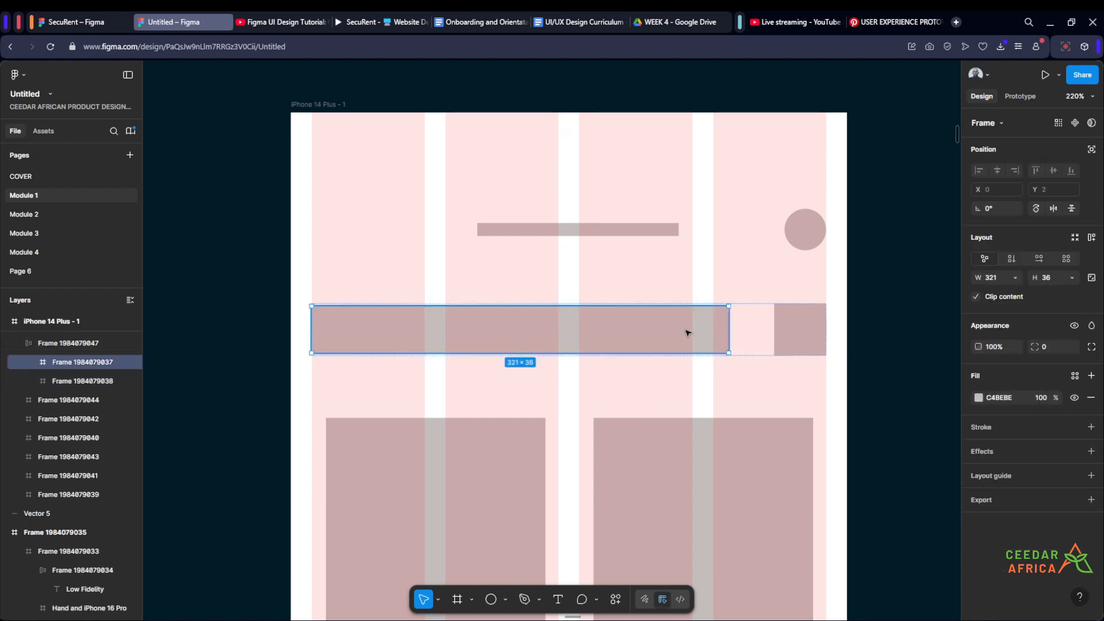
{"action": "left_click", "coordinate": [1053, 277]}
{"action": "type", "text": "40"}
{"action": "key", "text": "Return"}
{"action": "left_click", "coordinate": [944, 288]}
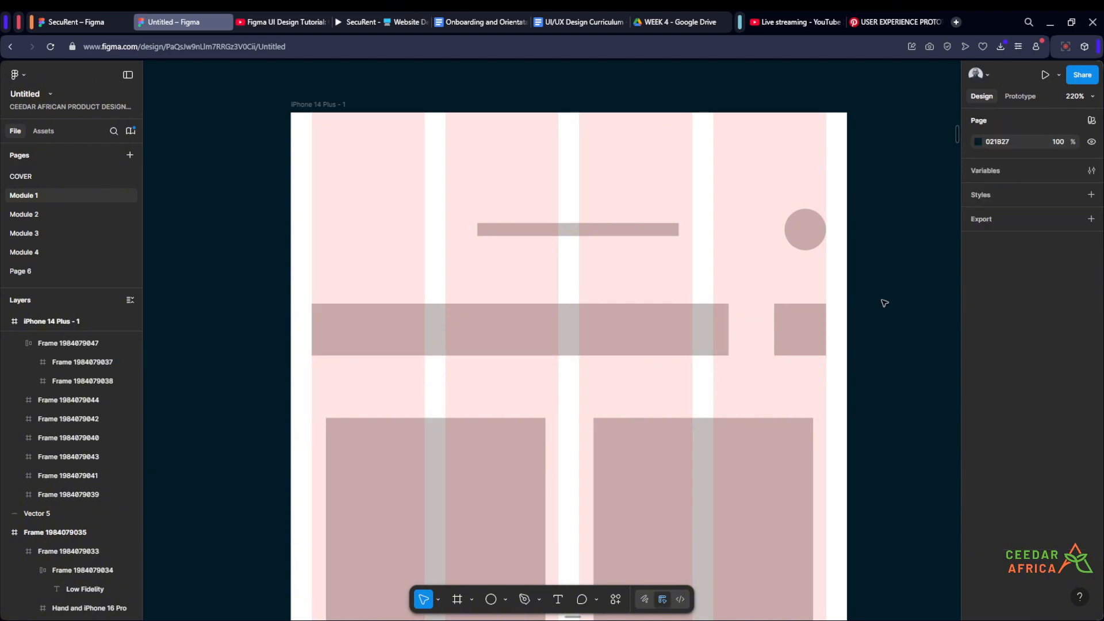
- Set the horizontal gap between the wide bar and the small box to 24
{"action": "left_click", "coordinate": [785, 330]}
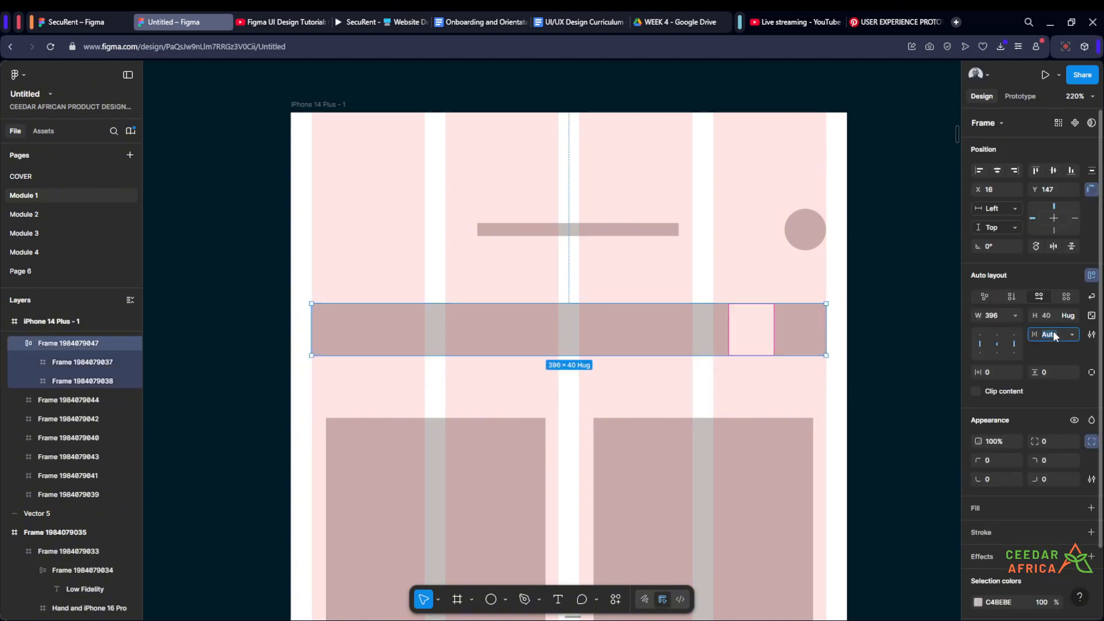
{"action": "key", "text": "Return"}
{"action": "left_click", "coordinate": [905, 328]}
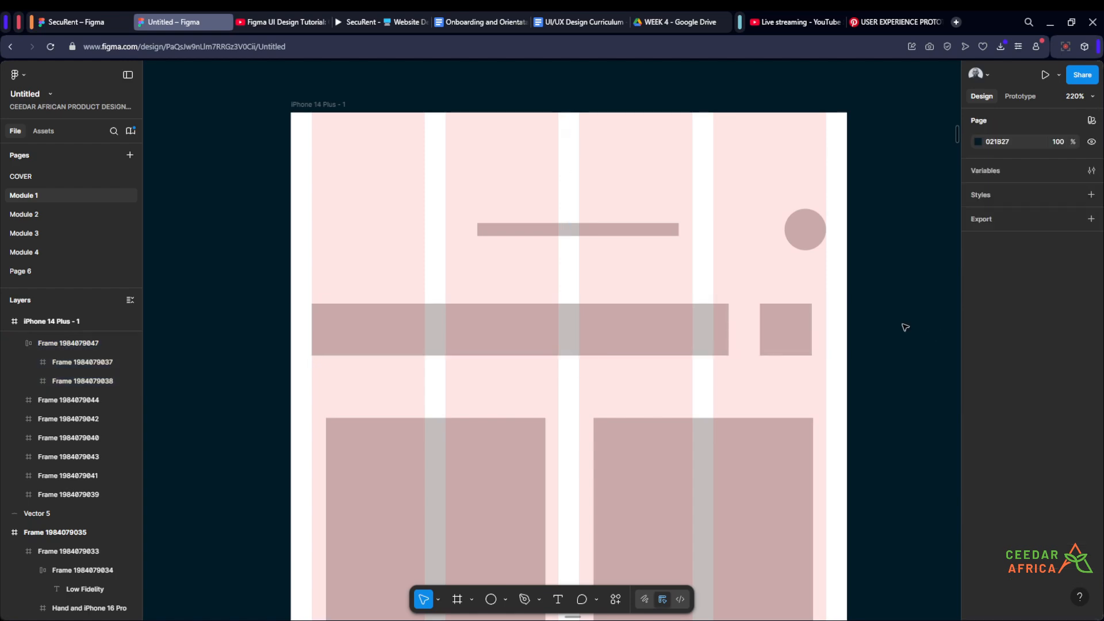
- Set the wide bar's width to Fill container within its auto layout row
{"action": "left_click", "coordinate": [798, 327]}
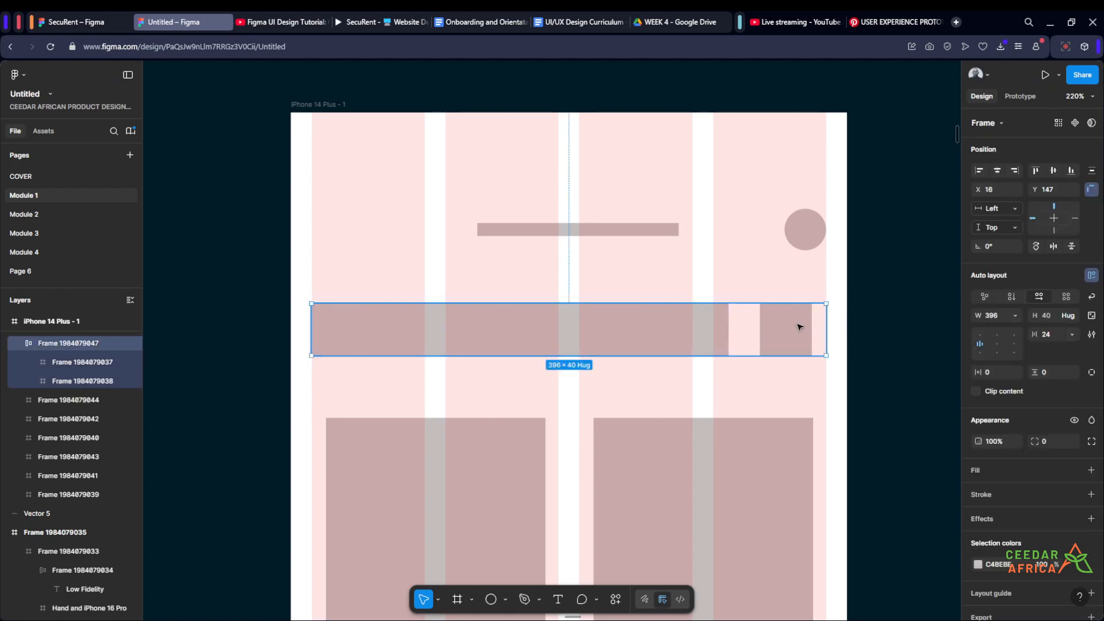
{"action": "scroll", "coordinate": [821, 328], "scroll_direction": "up", "scroll_amount": 3}
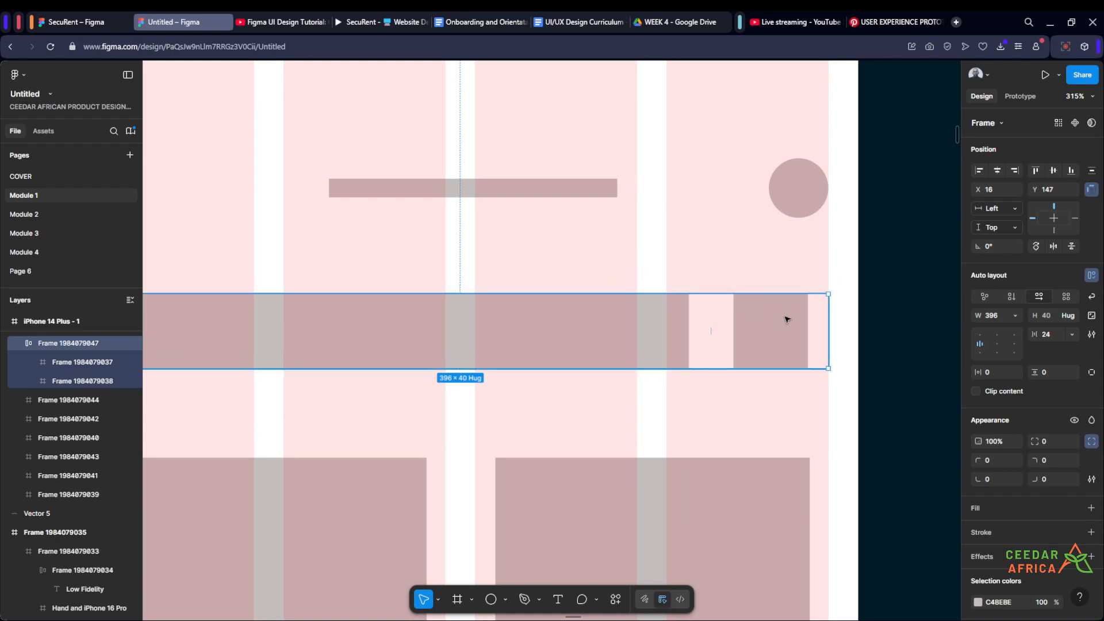
{"action": "scroll", "coordinate": [787, 319], "scroll_direction": "down", "scroll_amount": 3}
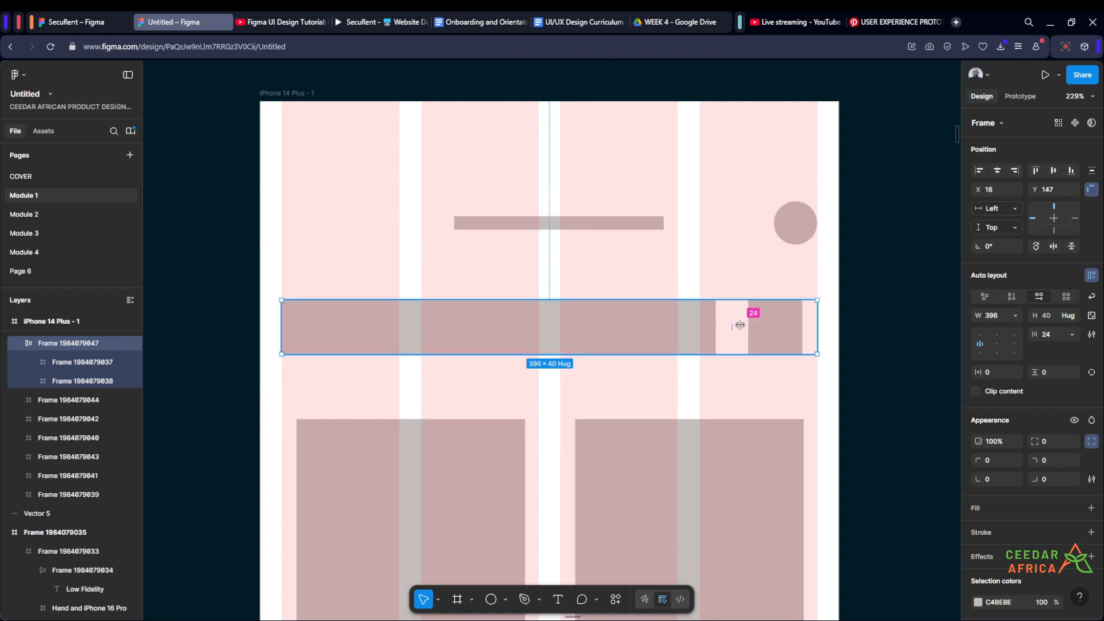
{"action": "scroll", "coordinate": [730, 323], "scroll_direction": "up", "scroll_amount": 2}
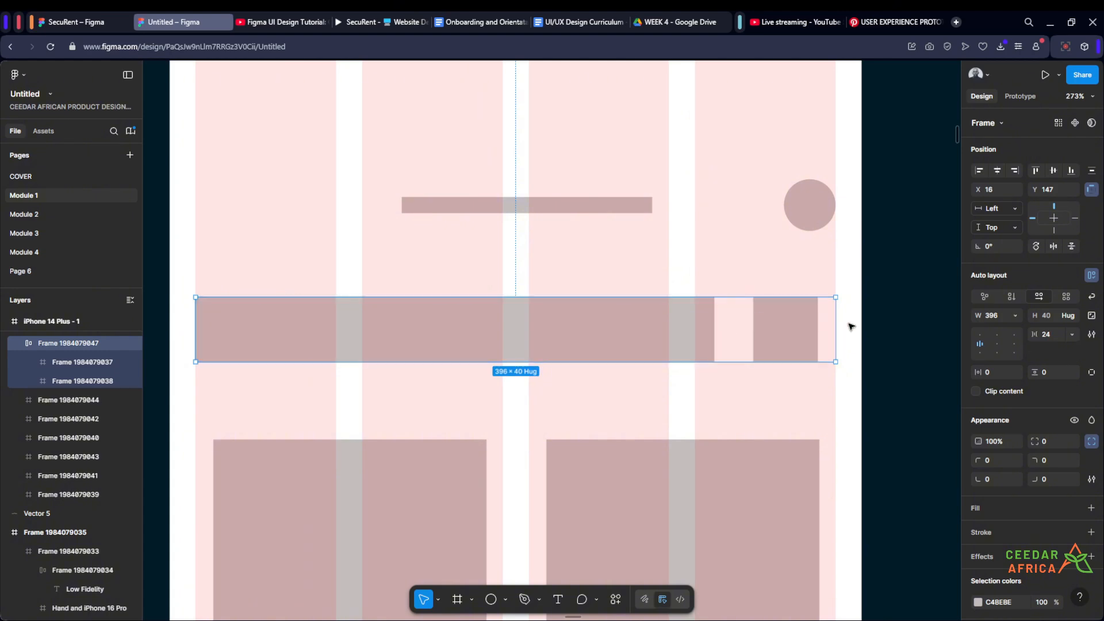
{"action": "left_click", "coordinate": [666, 327]}
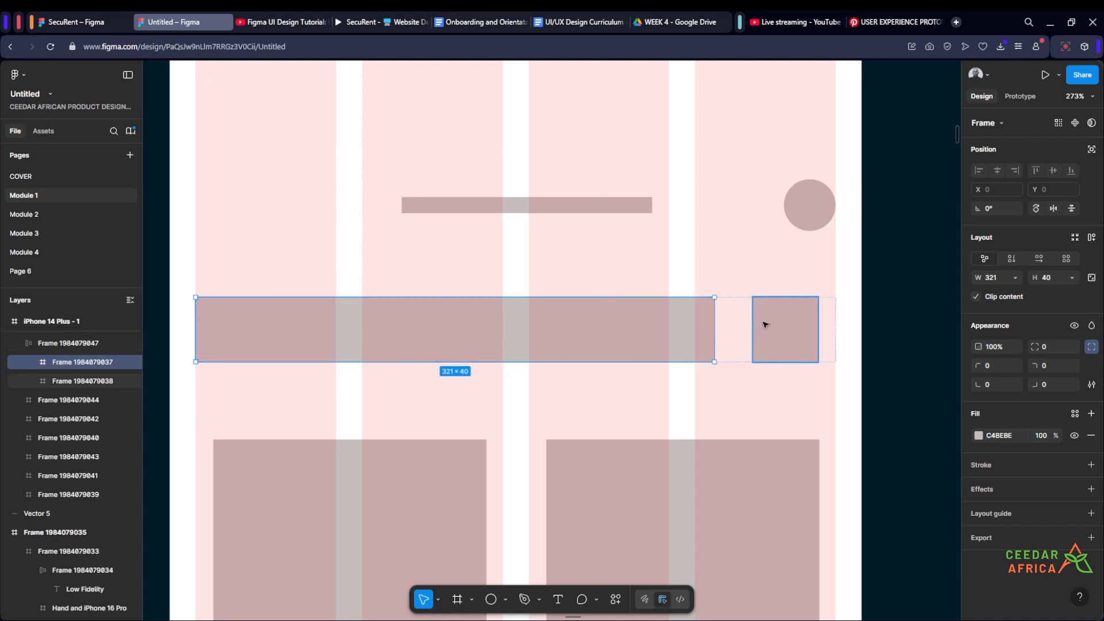
{"action": "left_click", "coordinate": [1015, 277]}
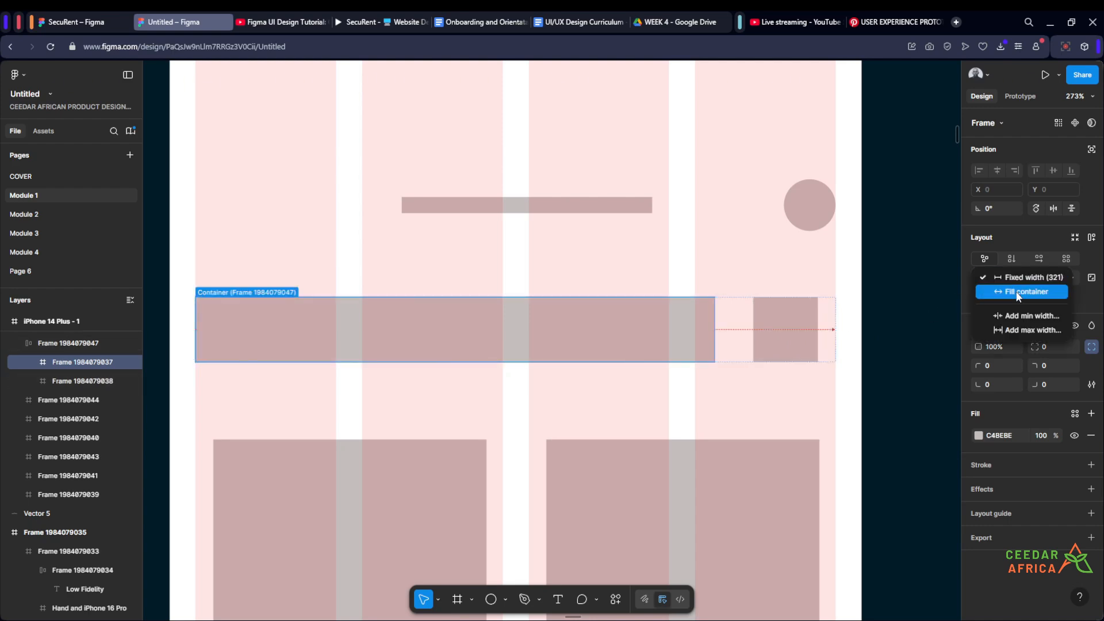
{"action": "left_click", "coordinate": [1018, 292]}
{"action": "left_click", "coordinate": [935, 306]}
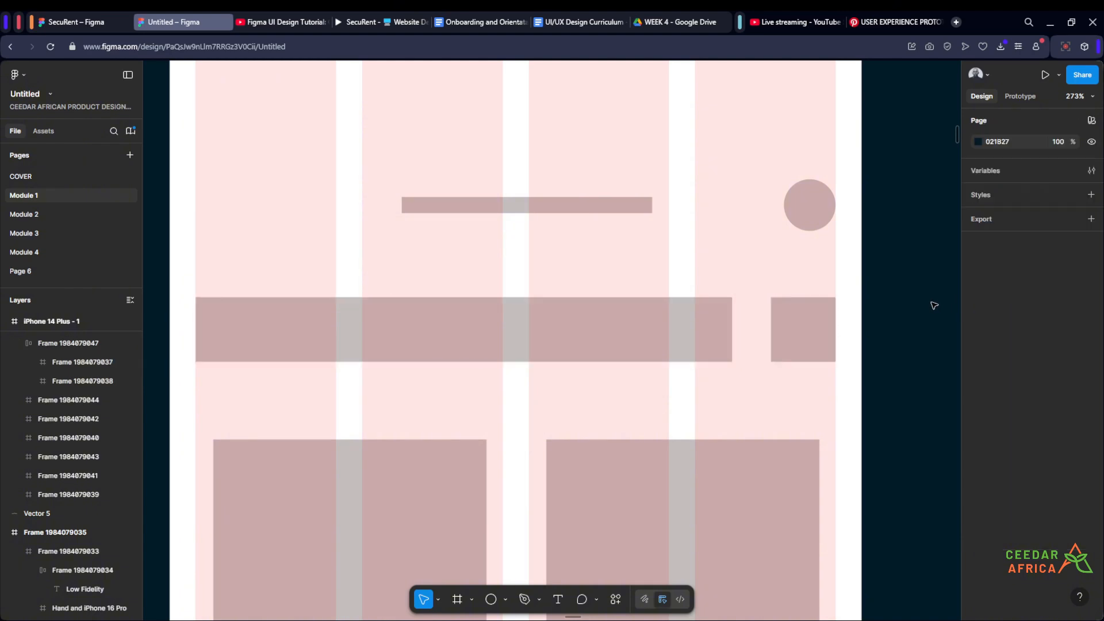
- Reduce the horizontal gap between the wide bar and the small box to match the layout grid's gutter width
{"action": "scroll", "coordinate": [935, 305], "scroll_direction": "down", "scroll_amount": 5}
{"action": "scroll", "coordinate": [917, 306], "scroll_direction": "up", "scroll_amount": 3}
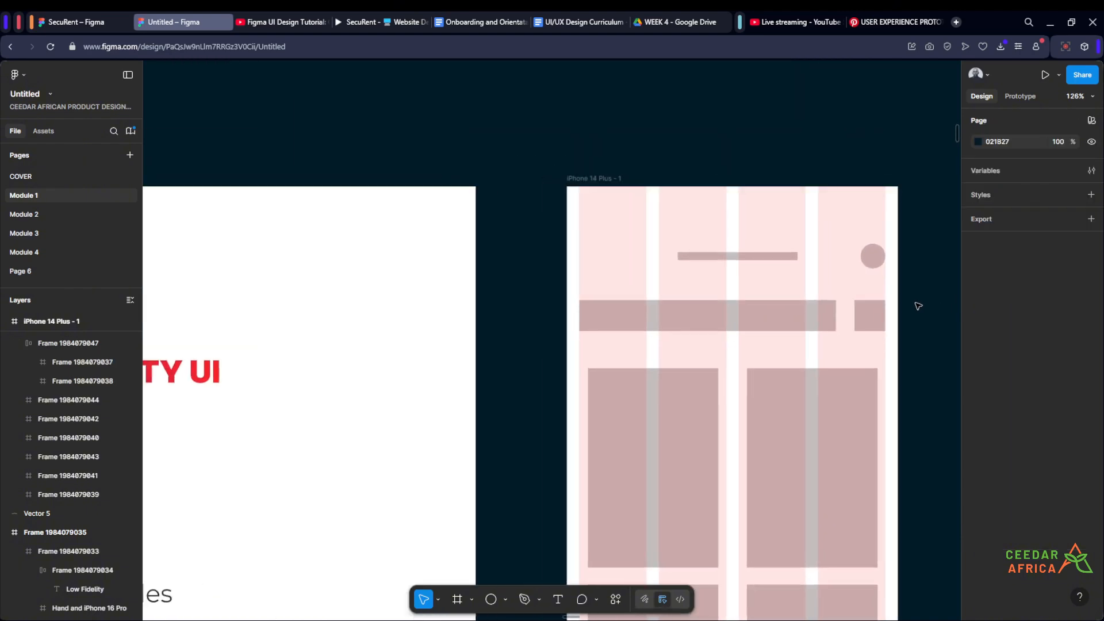
{"action": "scroll", "coordinate": [898, 357], "scroll_direction": "up", "scroll_amount": 2}
{"action": "scroll", "coordinate": [898, 357], "scroll_direction": "up", "scroll_amount": 2}
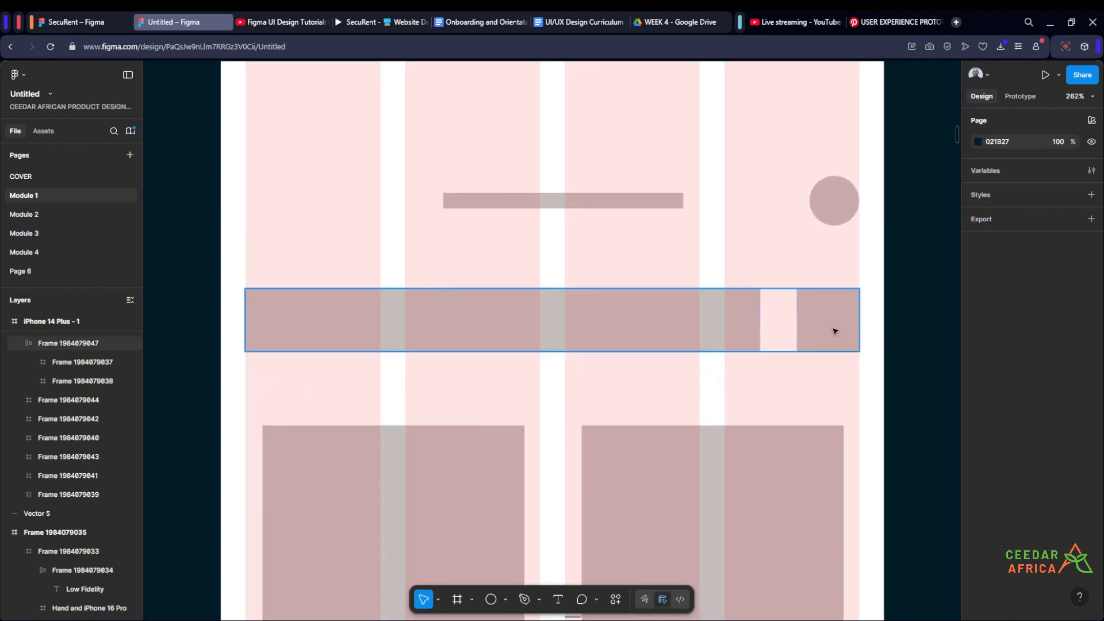
{"action": "left_click", "coordinate": [833, 328]}
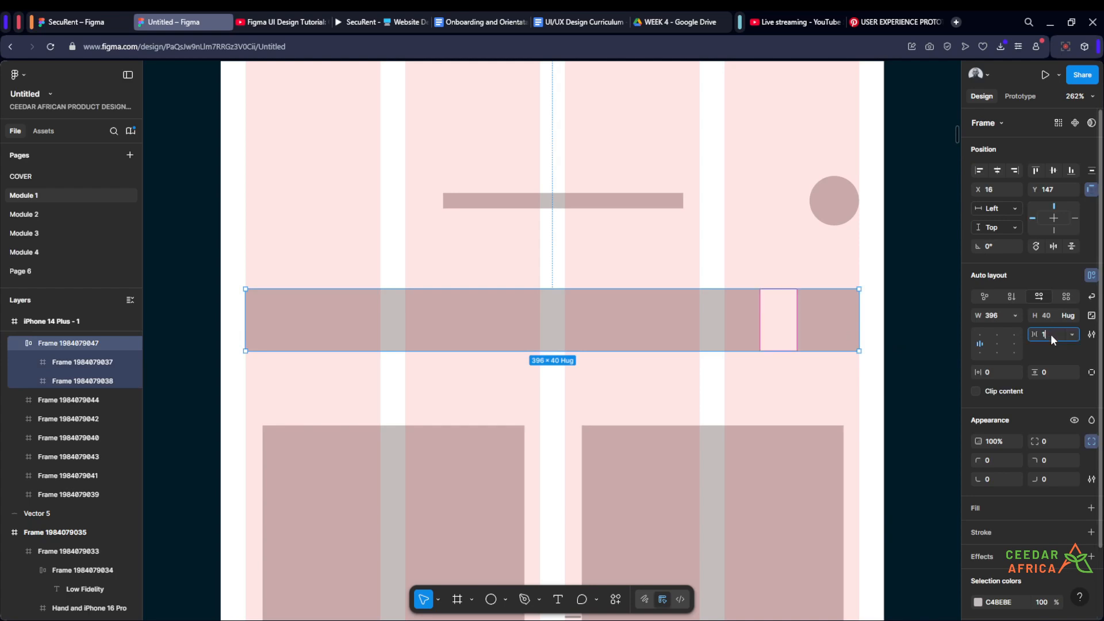
{"action": "left_click", "coordinate": [924, 284]}
- Set the vertical spacing between the header row and the bar-and-box row below it to 16
{"action": "scroll", "coordinate": [924, 284], "scroll_direction": "down", "scroll_amount": 5}
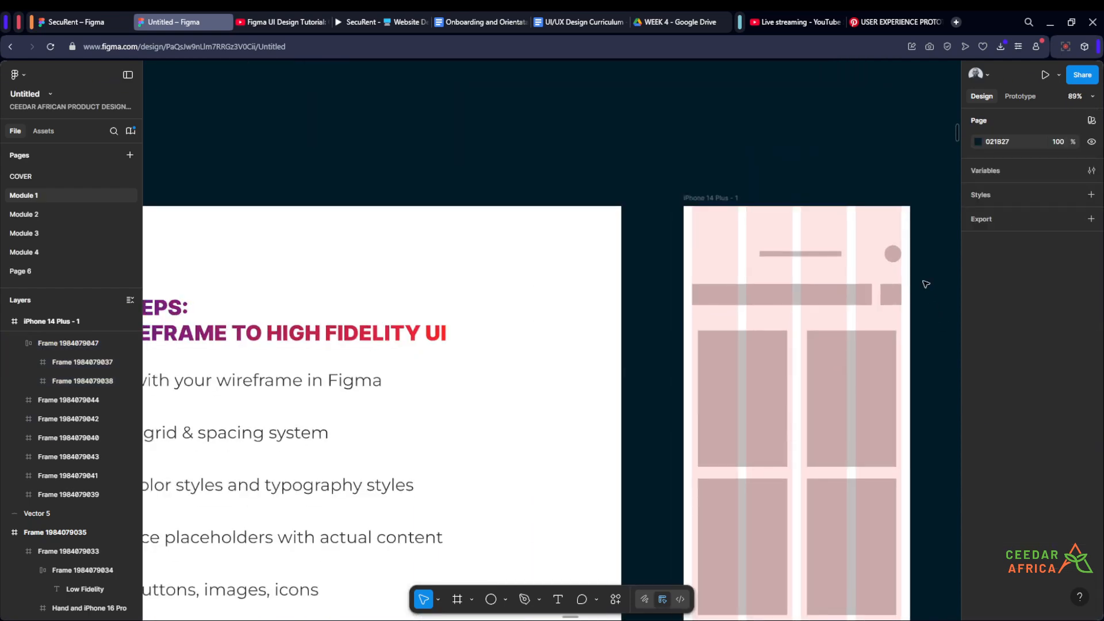
{"action": "scroll", "coordinate": [926, 284], "scroll_direction": "up", "scroll_amount": 4}
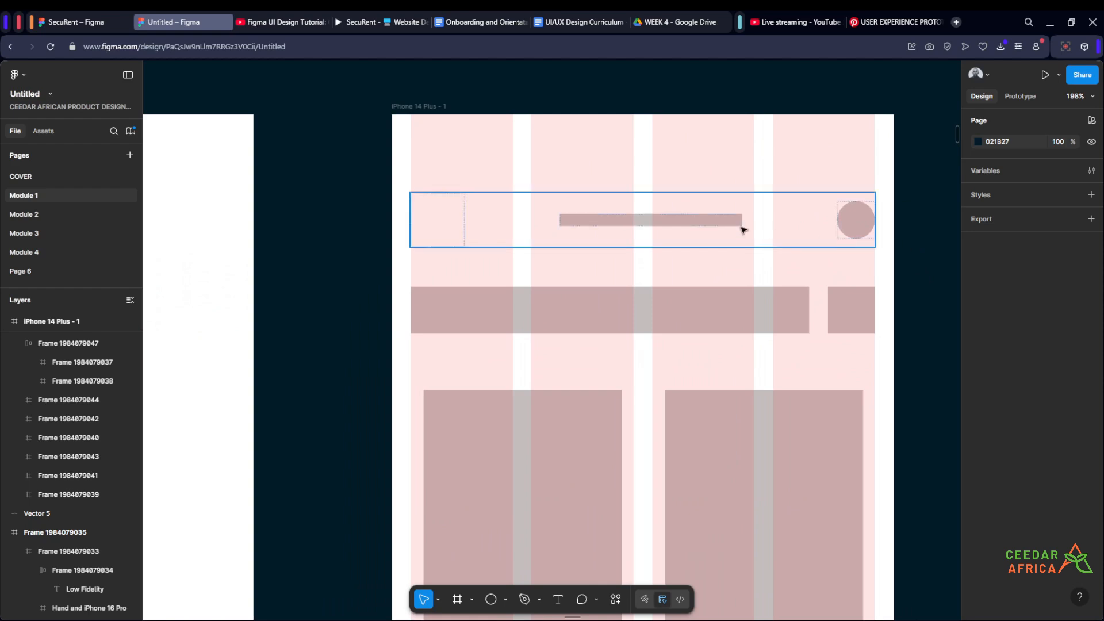
{"action": "left_click", "coordinate": [715, 228]}
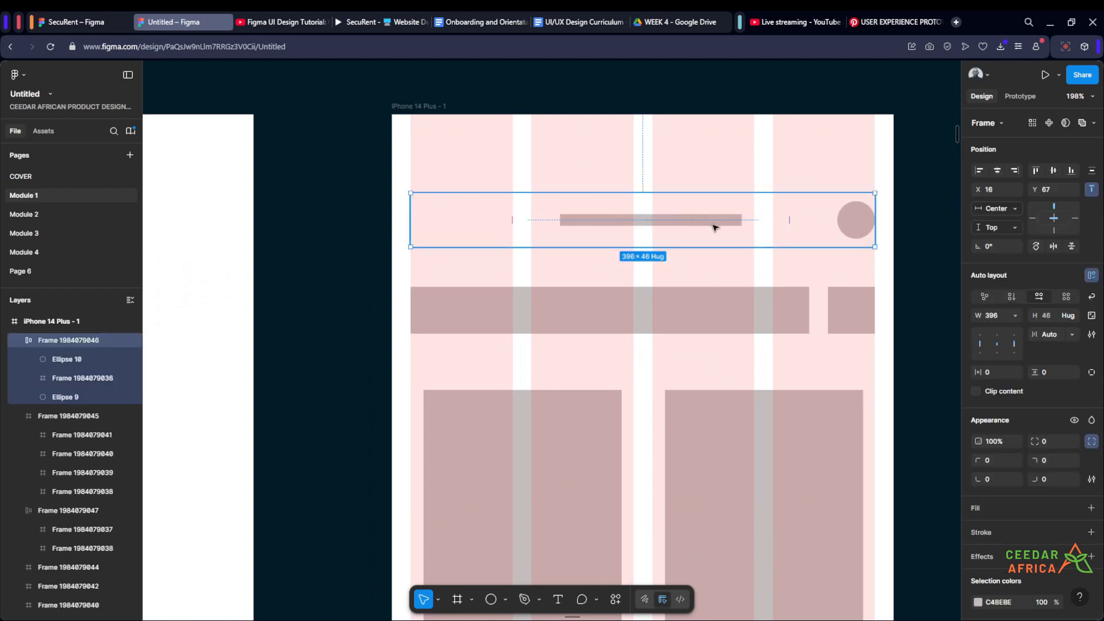
{"action": "left_click", "coordinate": [724, 303], "text": "shift"}
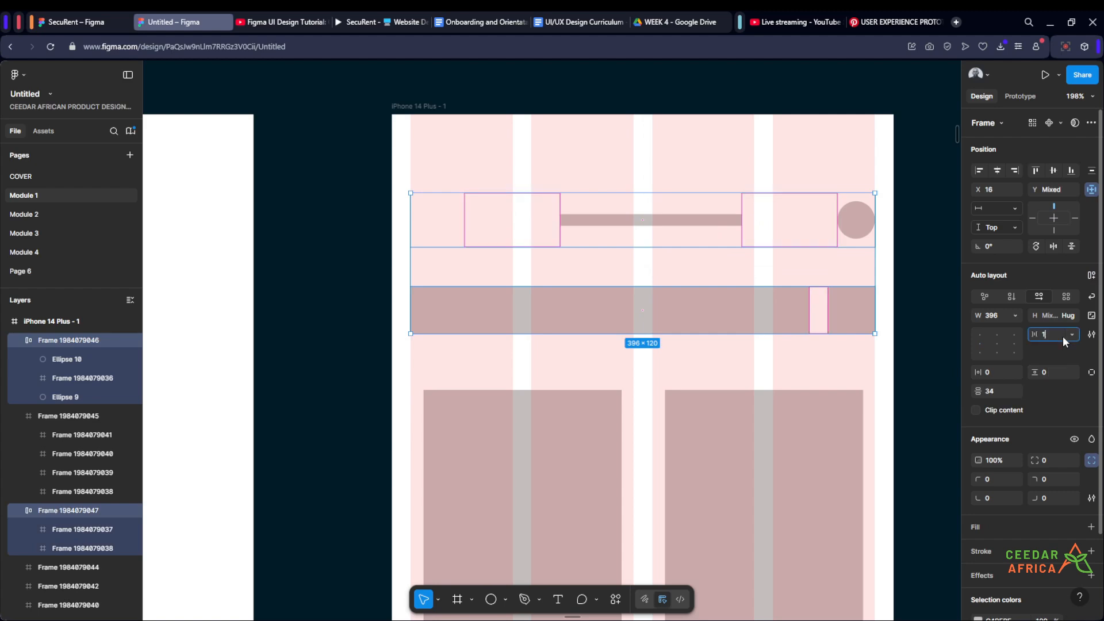
{"action": "left_click", "coordinate": [1007, 391]}
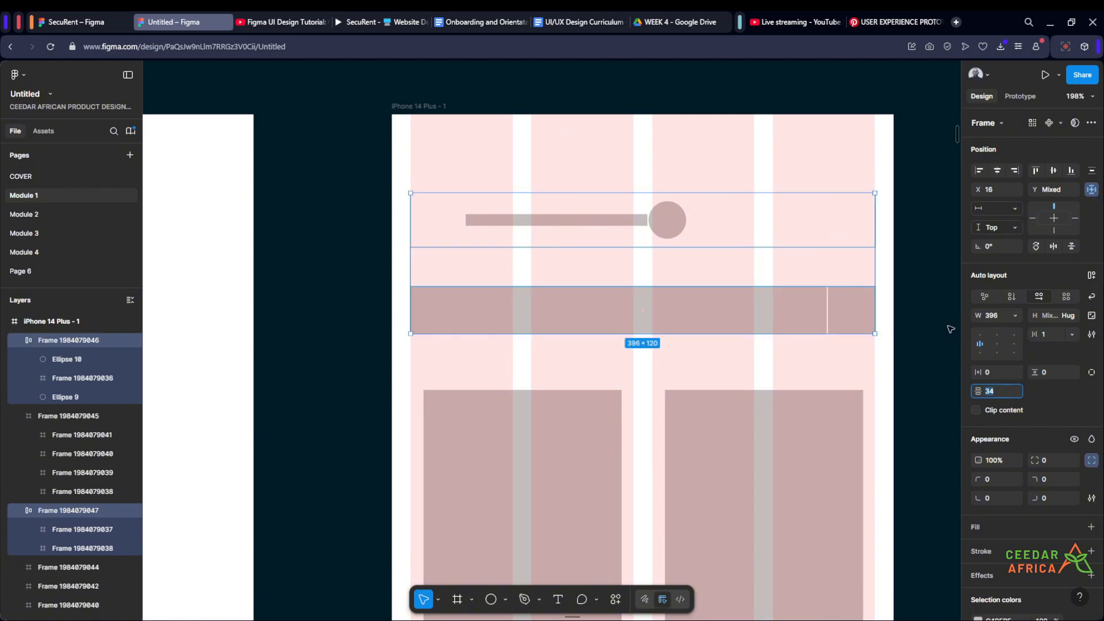
{"action": "key", "text": "ctrl+z"}
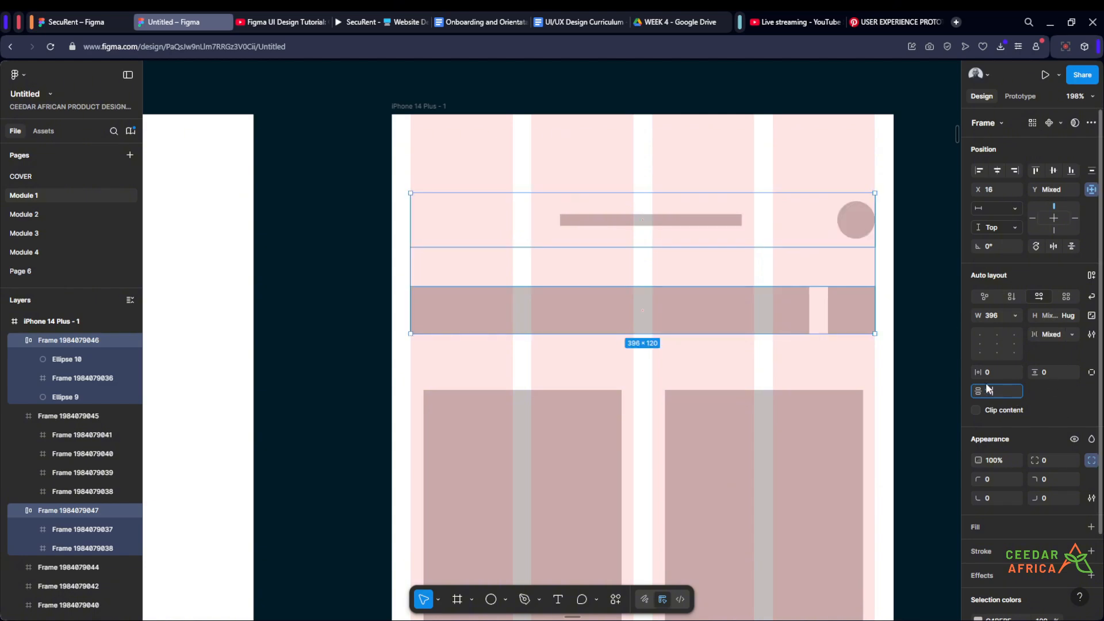
{"action": "type", "text": "16"}
{"action": "key", "text": "Return"}
{"action": "left_click", "coordinate": [920, 297]}
{"action": "scroll", "coordinate": [921, 297], "scroll_direction": "down", "scroll_amount": 5}
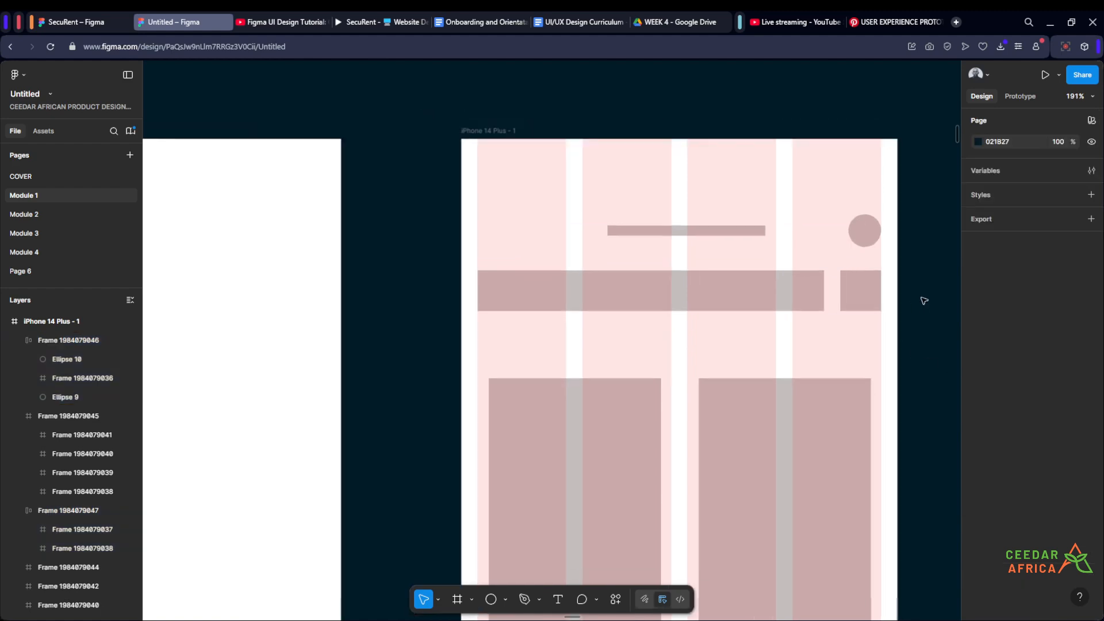
{"action": "scroll", "coordinate": [935, 320], "scroll_direction": "up", "scroll_amount": 3}
{"action": "left_click_drag", "start_coordinate": [935, 320], "coordinate": [866, 306]}
{"action": "scroll", "coordinate": [865, 278], "scroll_direction": "up", "scroll_amount": 3}
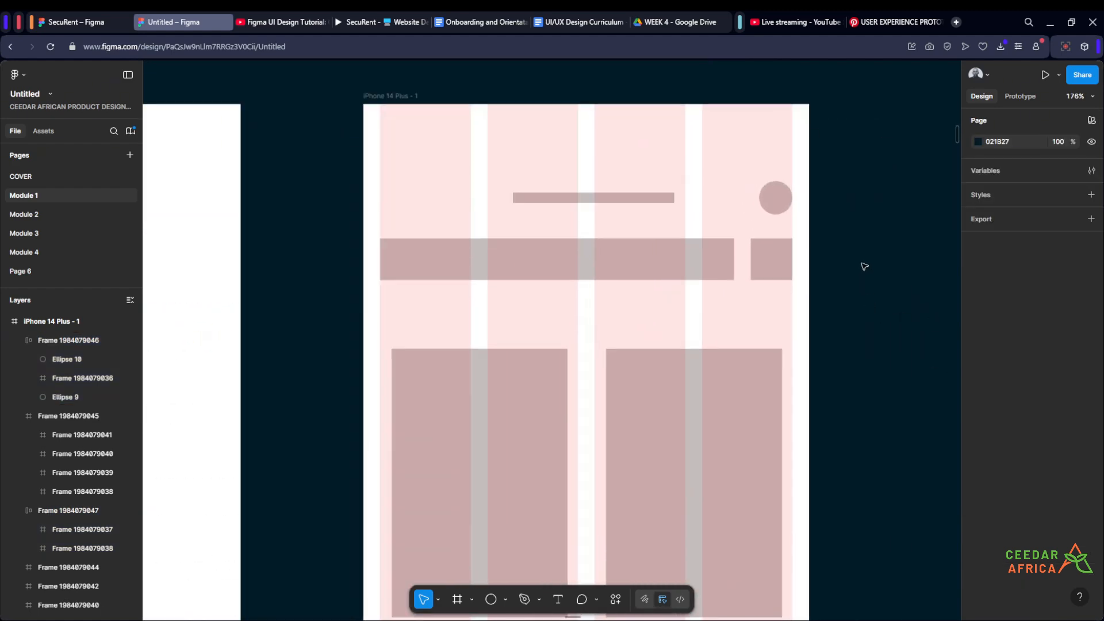
{"action": "scroll", "coordinate": [864, 267], "scroll_direction": "down", "scroll_amount": 3}
{"action": "scroll", "coordinate": [863, 263], "scroll_direction": "up", "scroll_amount": 3}
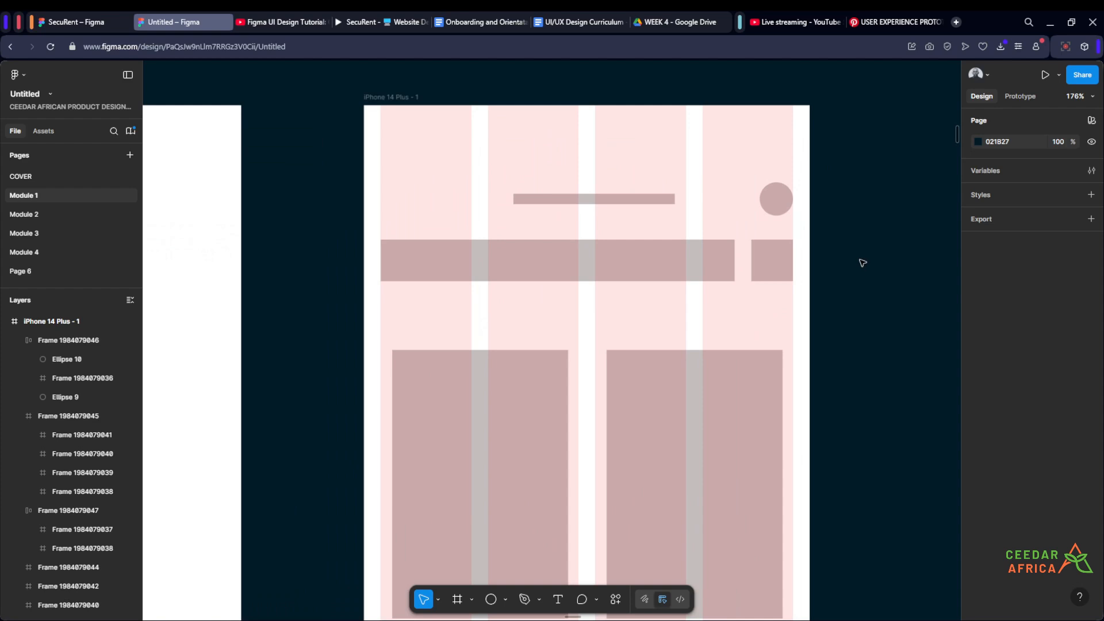
{"action": "scroll", "coordinate": [862, 263], "scroll_direction": "up", "scroll_amount": 2}
{"action": "scroll", "coordinate": [865, 232], "scroll_direction": "up", "scroll_amount": 1}
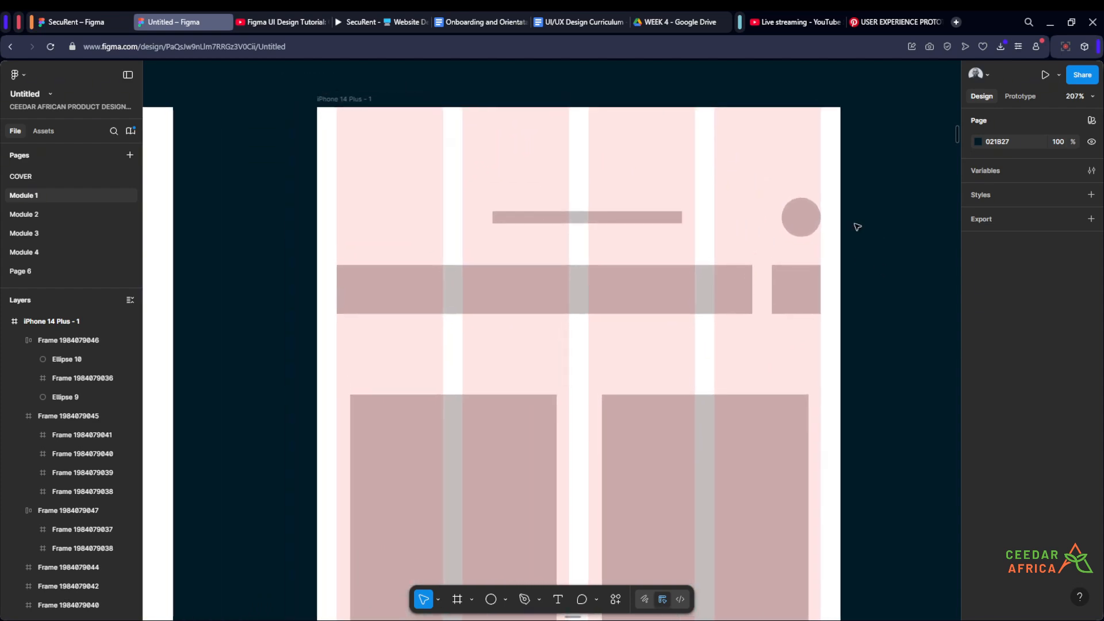
- Review the wireframe's header and search-bar rows alongside the grid and spacing item on the design steps slide
{"action": "scroll", "coordinate": [856, 227], "scroll_direction": "up", "scroll_amount": 3}
{"action": "scroll", "coordinate": [856, 225], "scroll_direction": "down", "scroll_amount": 4}
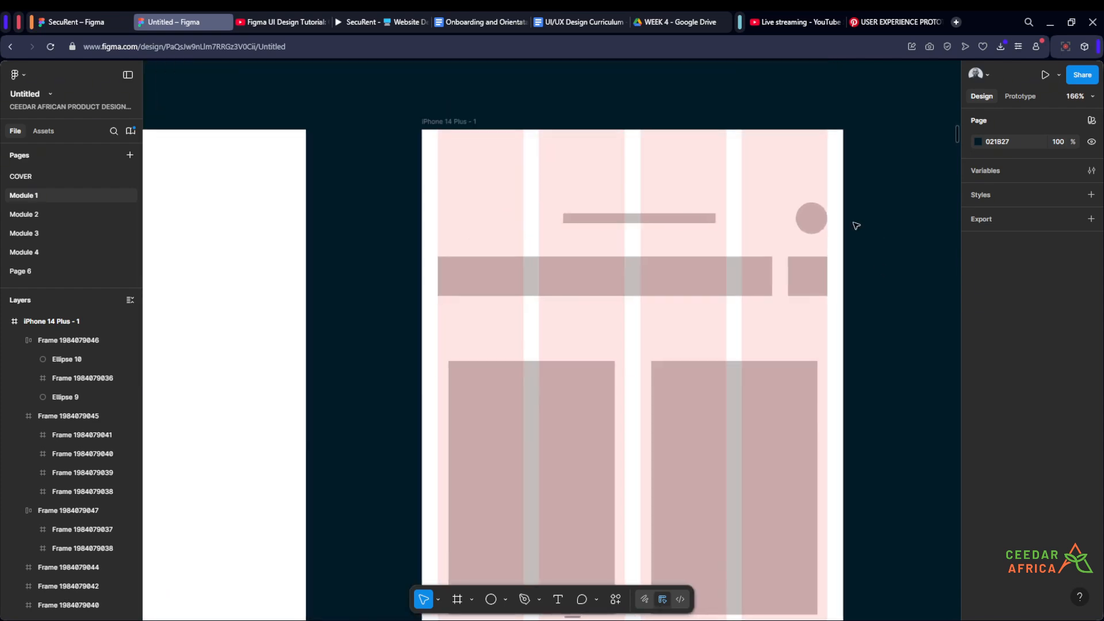
{"action": "scroll", "coordinate": [855, 224], "scroll_direction": "down", "scroll_amount": 4}
{"action": "scroll", "coordinate": [860, 233], "scroll_direction": "up", "scroll_amount": 3}
{"action": "left_click_drag", "start_coordinate": [862, 257], "coordinate": [862, 218]}
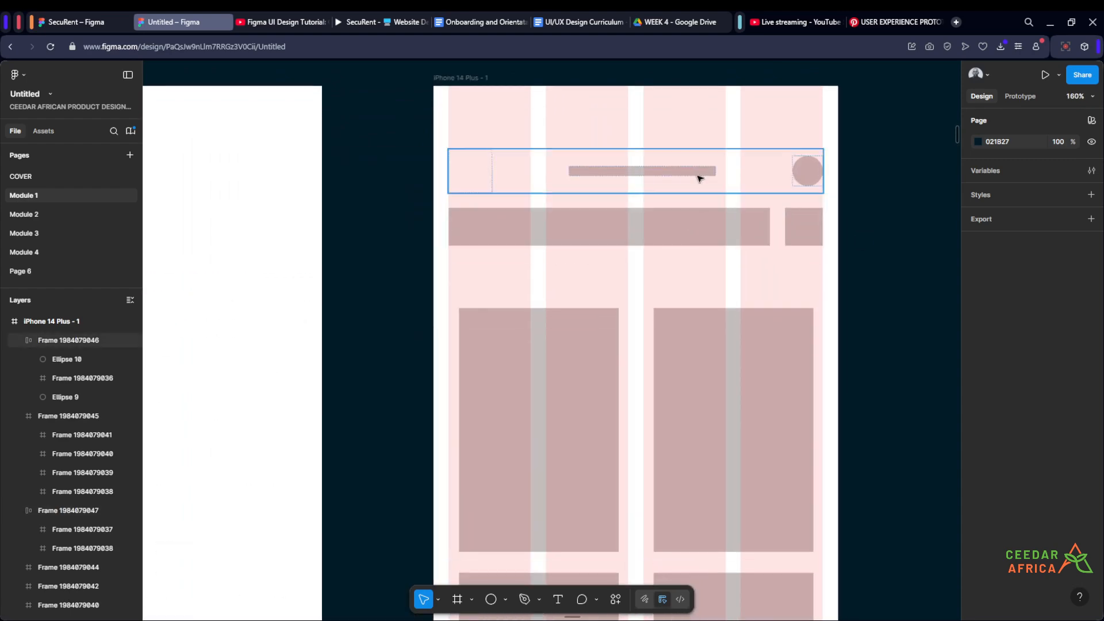
{"action": "scroll", "coordinate": [741, 201], "scroll_direction": "down", "scroll_amount": 4}
{"action": "left_click_drag", "start_coordinate": [393, 325], "coordinate": [643, 303]}
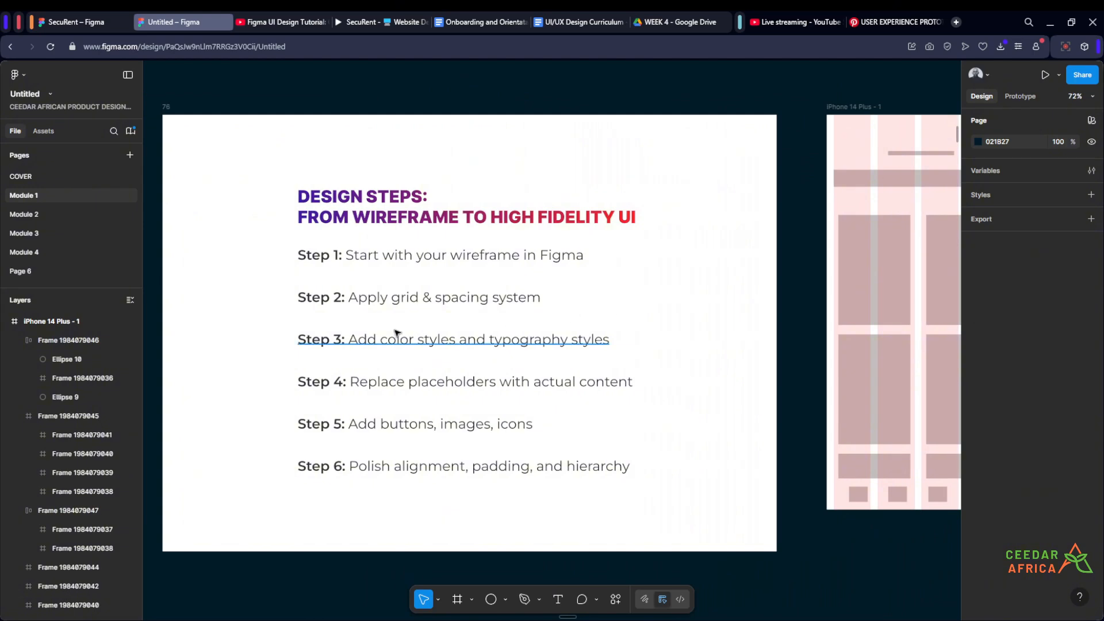
{"action": "scroll", "coordinate": [395, 332], "scroll_direction": "up", "scroll_amount": 1}
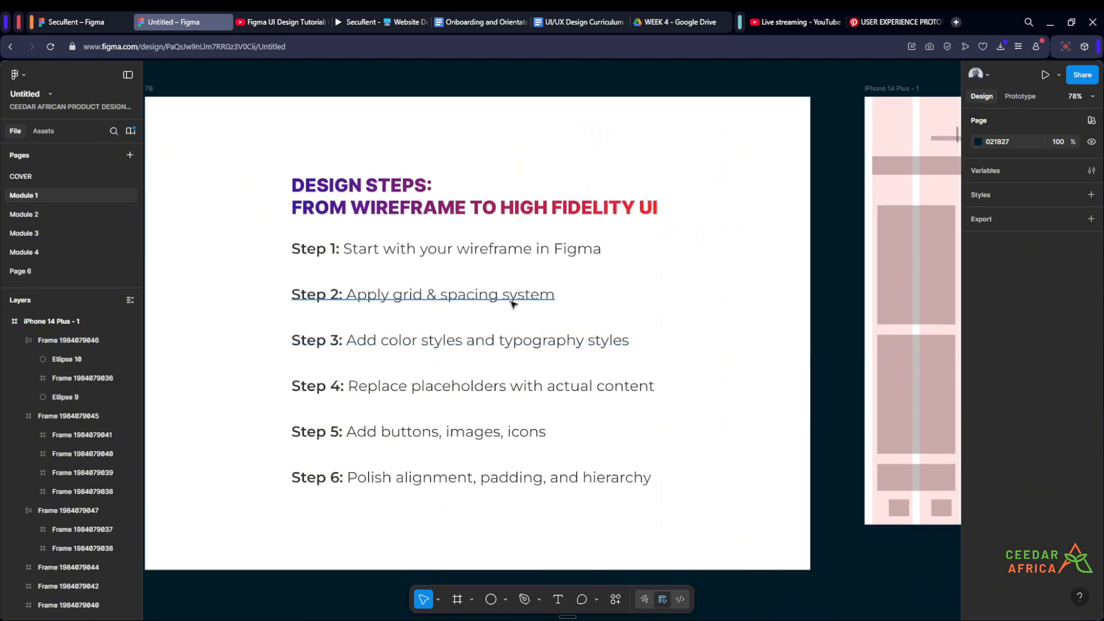
{"action": "left_click_drag", "start_coordinate": [713, 313], "coordinate": [333, 327]}
{"action": "scroll", "coordinate": [547, 180], "scroll_direction": "up", "scroll_amount": 4}
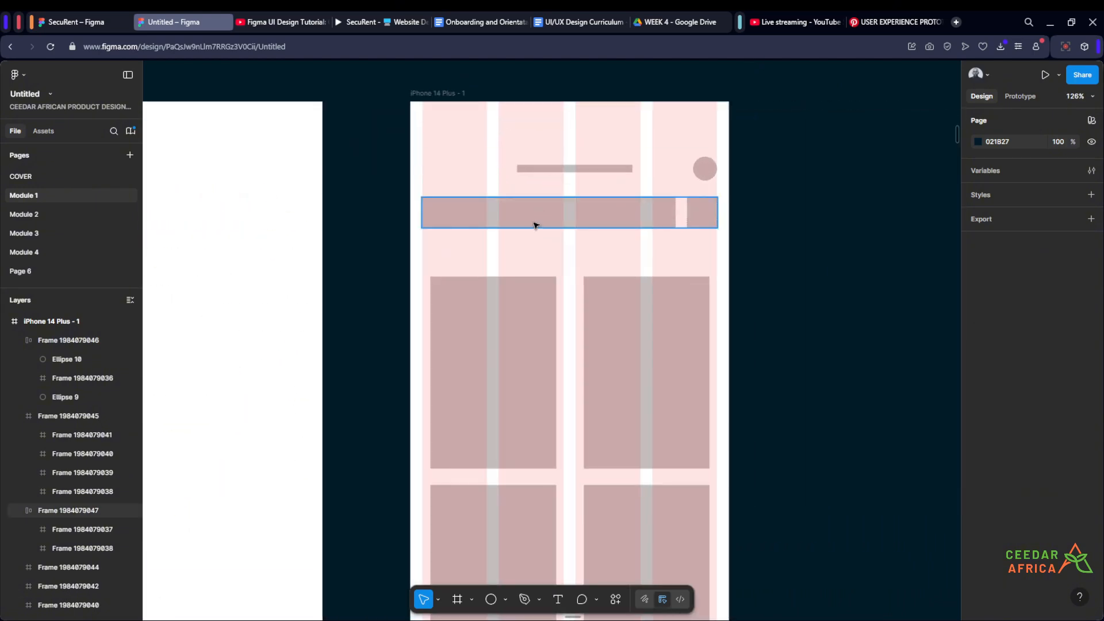
- Check the vertical spacing between the header row and the search-bar row, and examine the card rows below against the grid
{"action": "left_click_drag", "start_coordinate": [765, 261], "coordinate": [790, 253]}
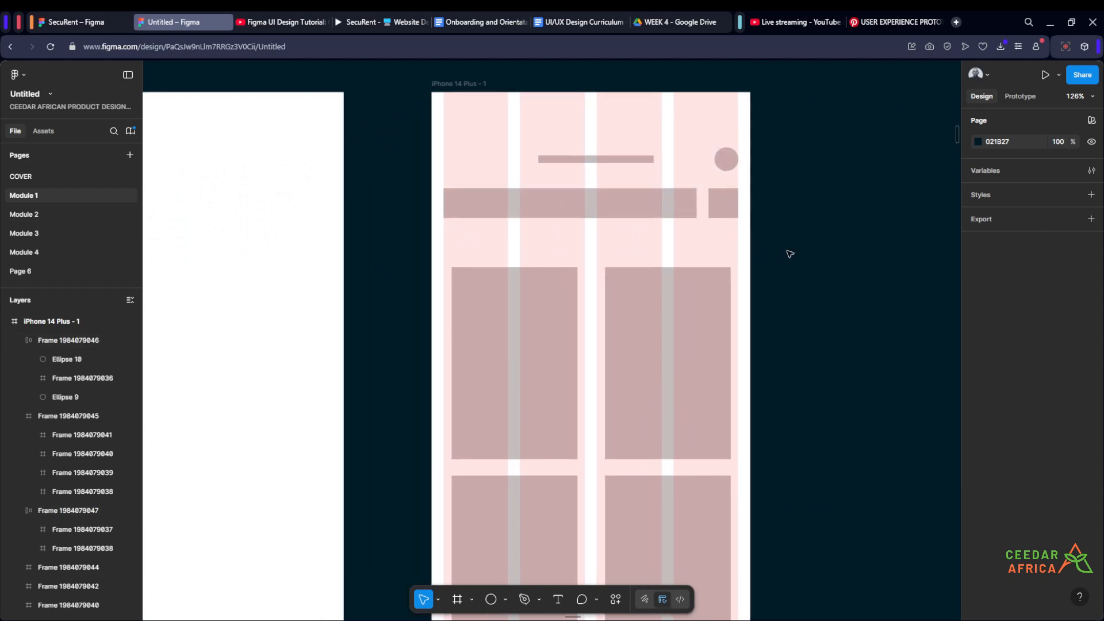
{"action": "scroll", "coordinate": [790, 254], "scroll_direction": "up", "scroll_amount": 2}
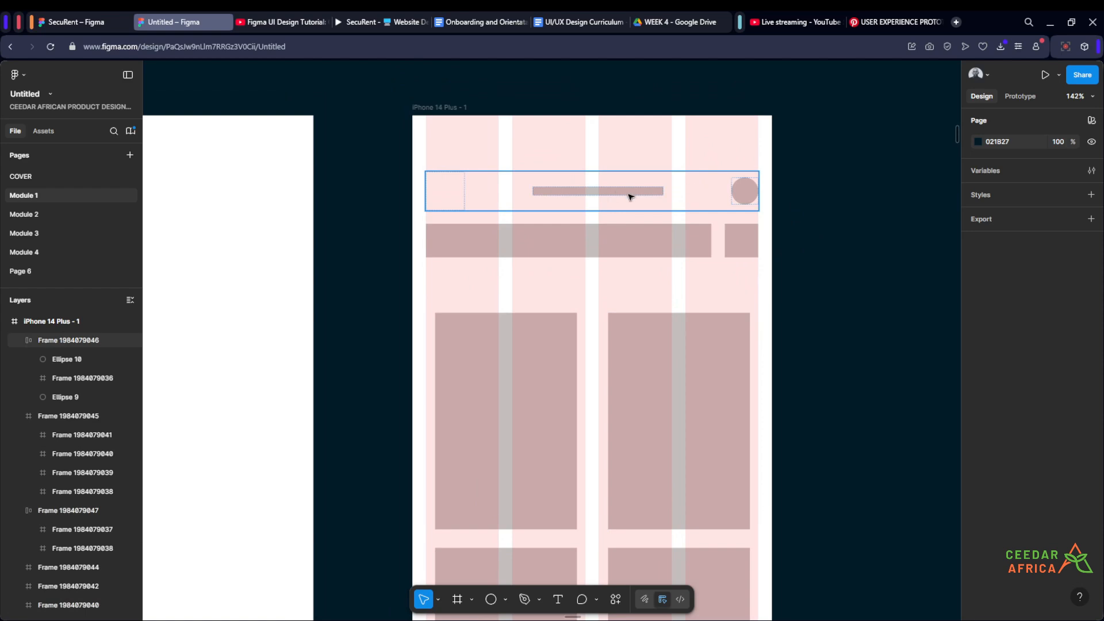
{"action": "left_click", "coordinate": [660, 201]}
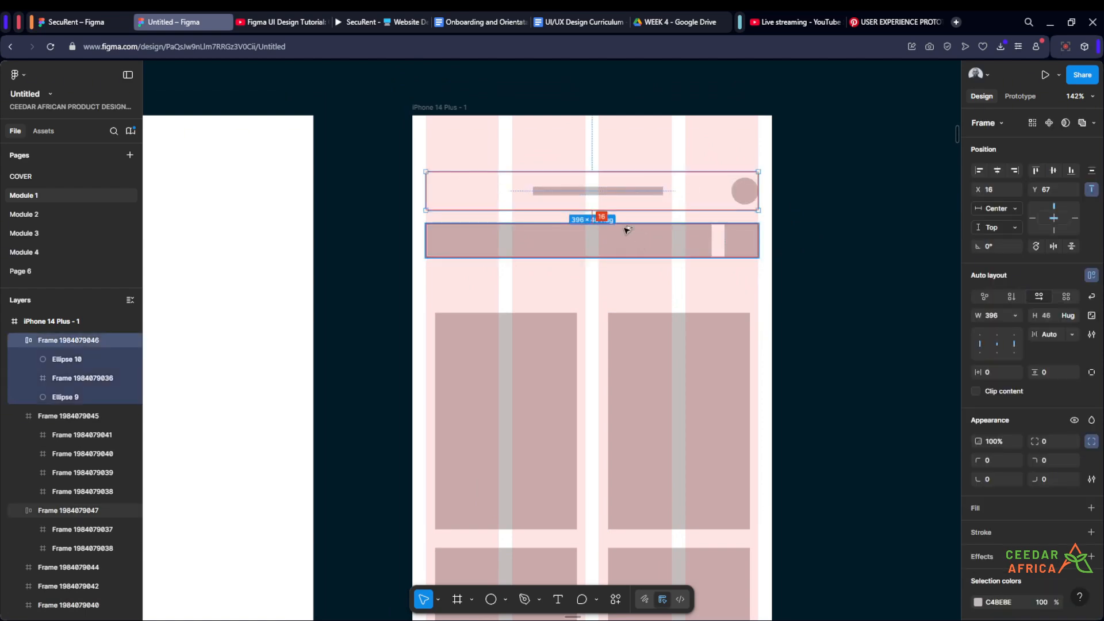
{"action": "left_click", "coordinate": [798, 252]}
{"action": "scroll", "coordinate": [800, 254], "scroll_direction": "down", "scroll_amount": 4}
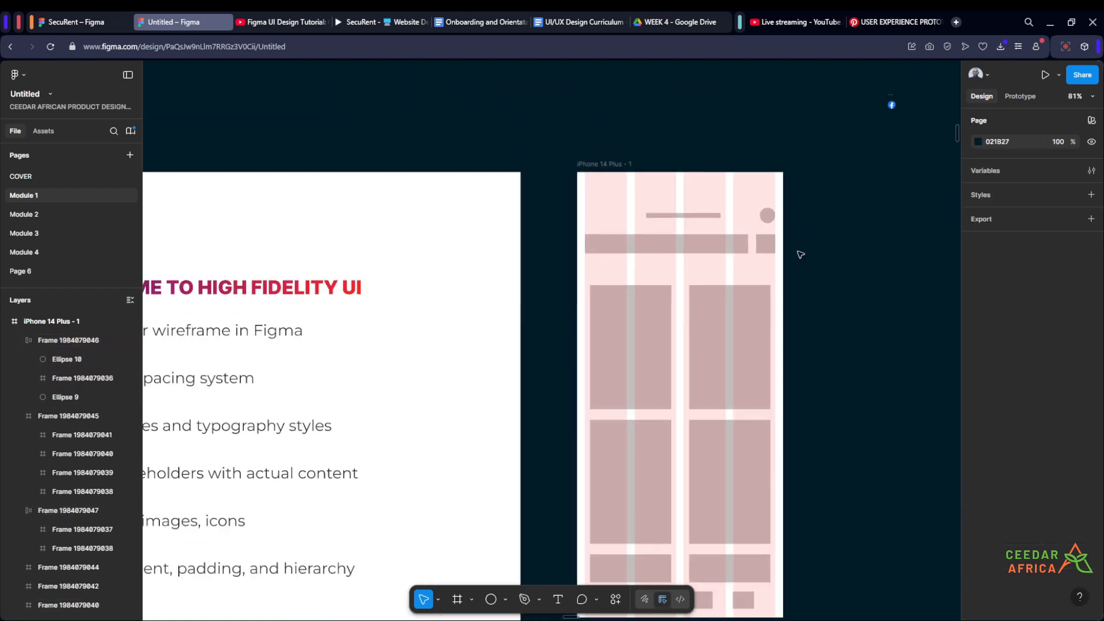
{"action": "scroll", "coordinate": [800, 255], "scroll_direction": "down", "scroll_amount": 3}
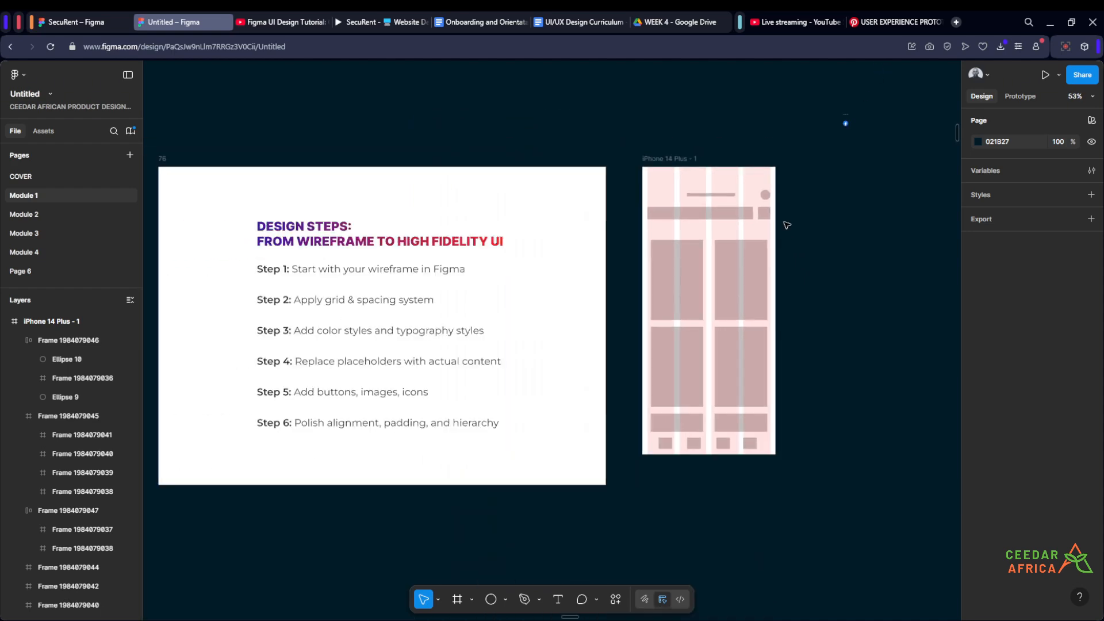
{"action": "scroll", "coordinate": [787, 225], "scroll_direction": "up", "scroll_amount": 4}
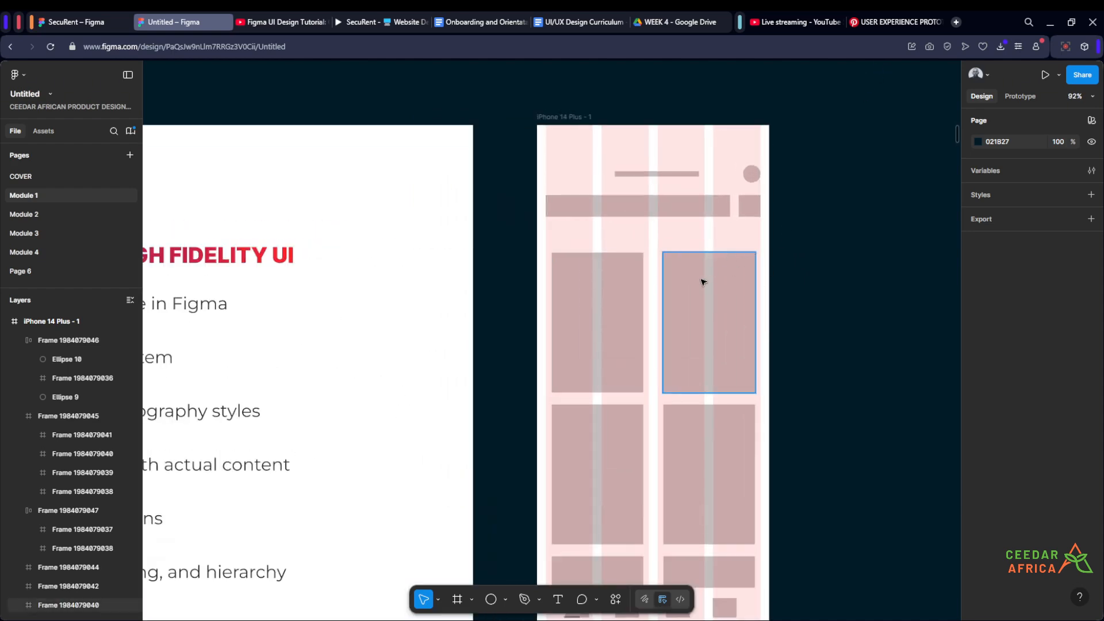
{"action": "scroll", "coordinate": [796, 250], "scroll_direction": "up", "scroll_amount": 2}
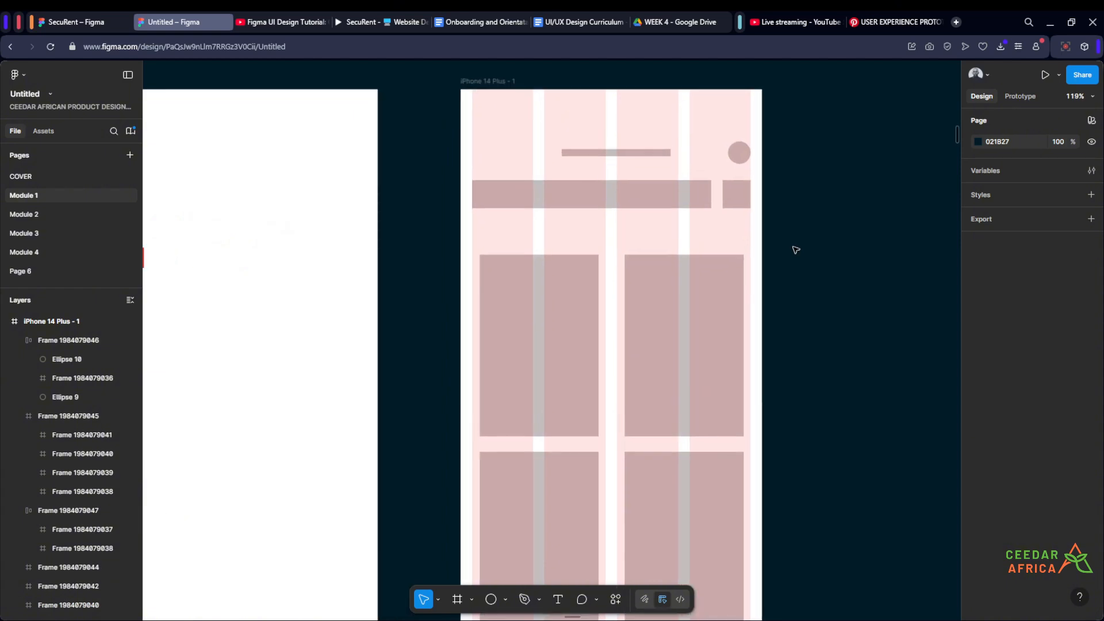
{"action": "scroll", "coordinate": [699, 343], "scroll_direction": "down", "scroll_amount": 2}
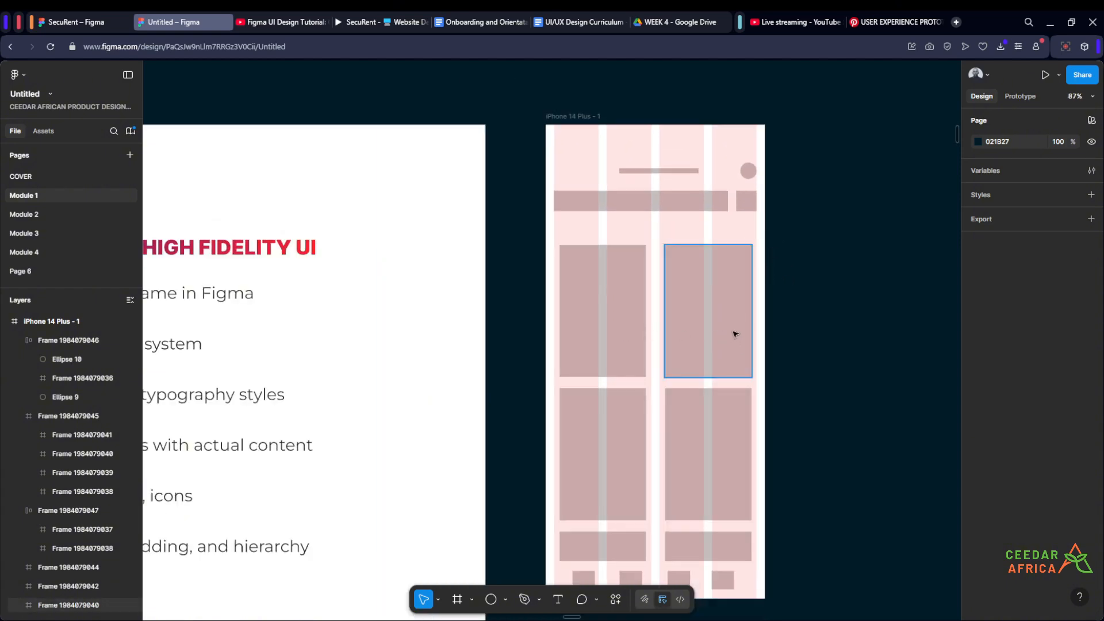
- Combine the two uppermost large cards into one horizontal auto layout row
{"action": "scroll", "coordinate": [742, 387], "scroll_direction": "up", "scroll_amount": 2}
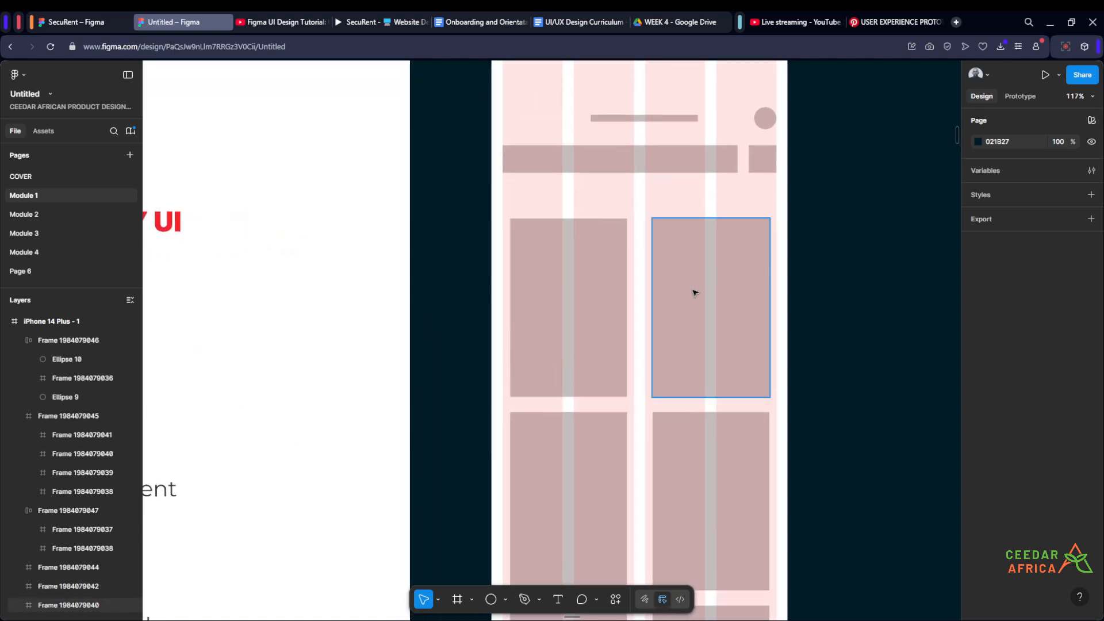
{"action": "left_click", "coordinate": [695, 294]}
{"action": "left_click", "coordinate": [600, 293], "text": "shift"}
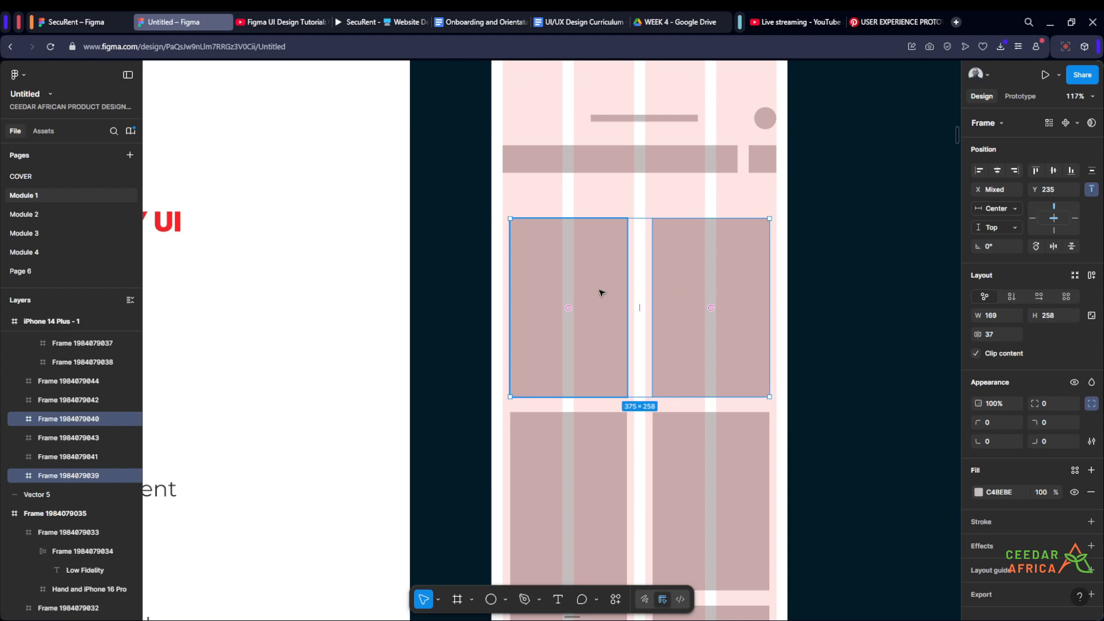
{"action": "key", "text": "shift+a"}
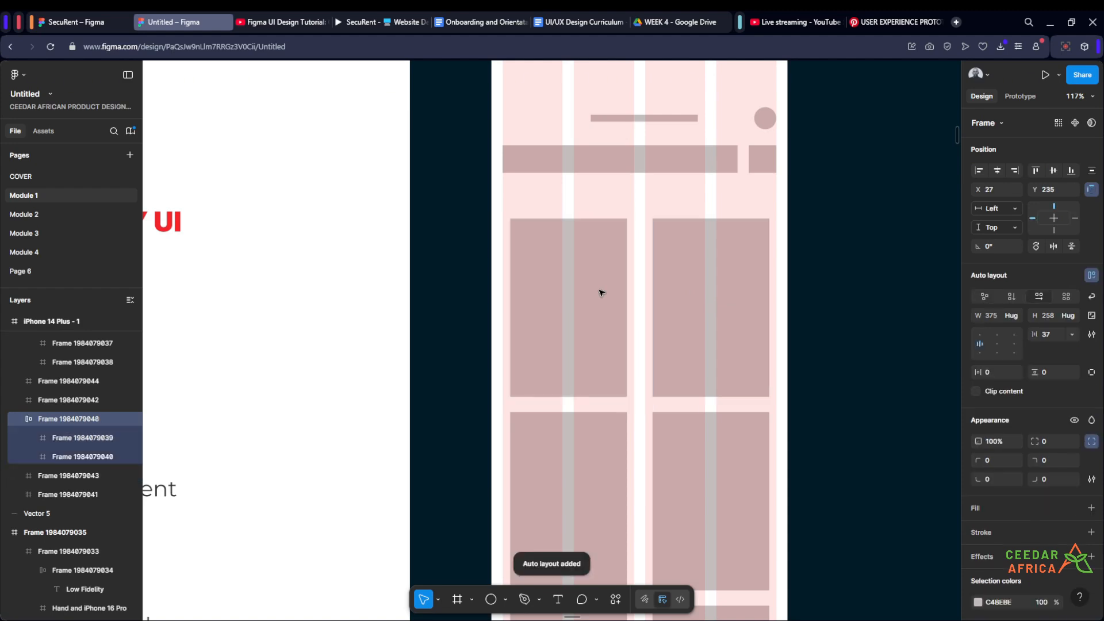
- Widen the auto layout card row on both sides to 395 so it spans the grid from the first to the last column
{"action": "scroll", "coordinate": [713, 258], "scroll_direction": "up", "scroll_amount": 3}
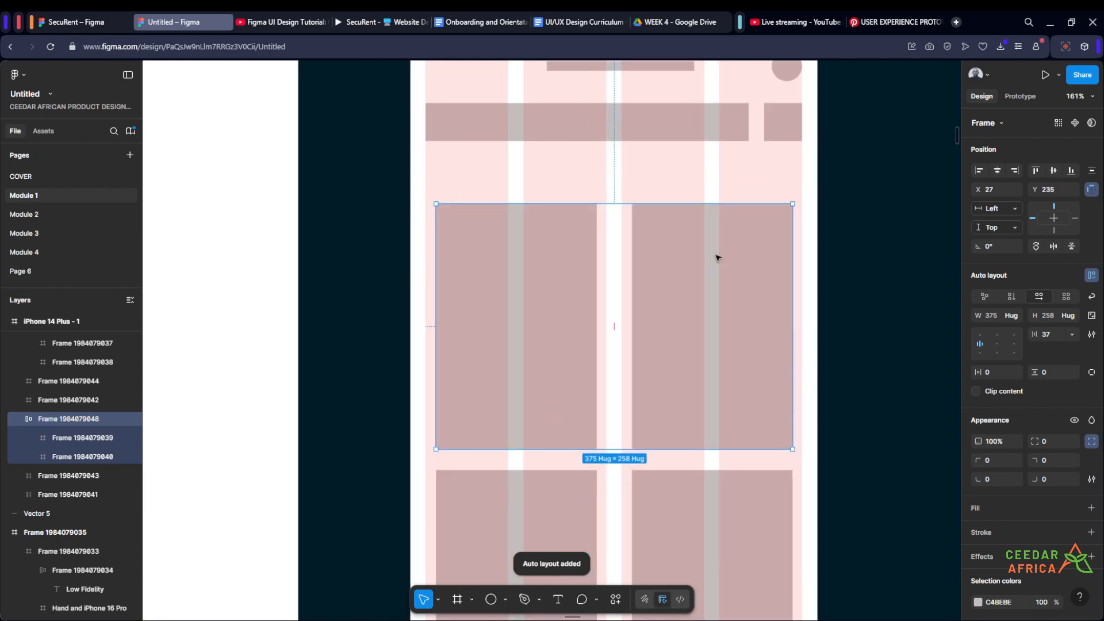
{"action": "left_click", "coordinate": [861, 236]}
{"action": "left_click_drag", "start_coordinate": [857, 238], "coordinate": [749, 271]}
{"action": "left_click", "coordinate": [674, 300]}
{"action": "scroll", "coordinate": [699, 344], "scroll_direction": "up", "scroll_amount": 4}
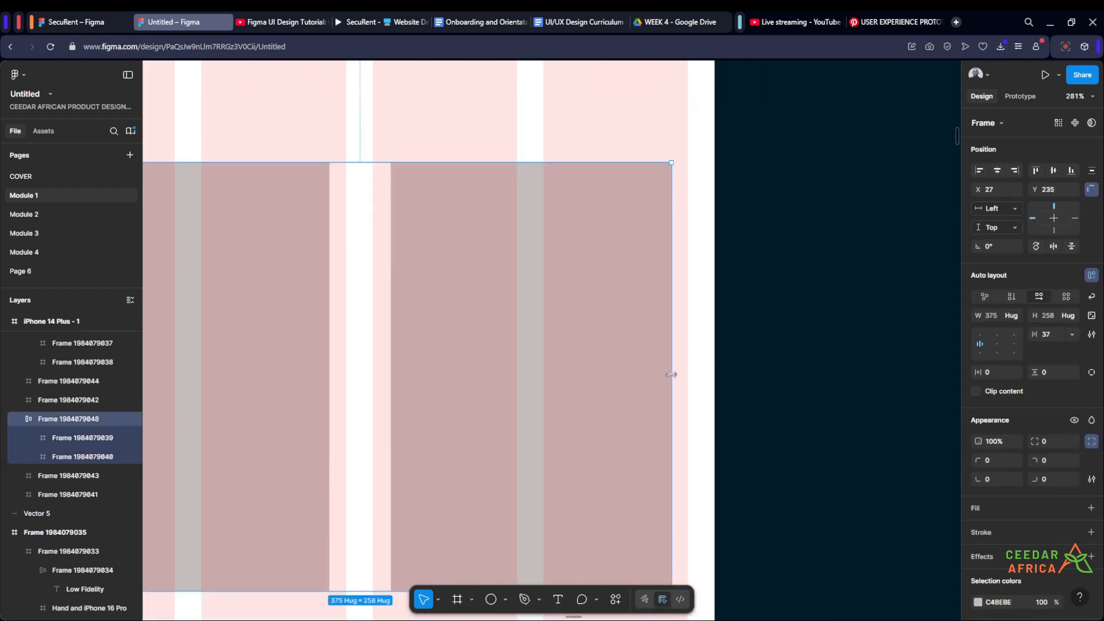
{"action": "left_click_drag", "start_coordinate": [671, 374], "coordinate": [686, 368]}
{"action": "key", "text": "shift+0"}
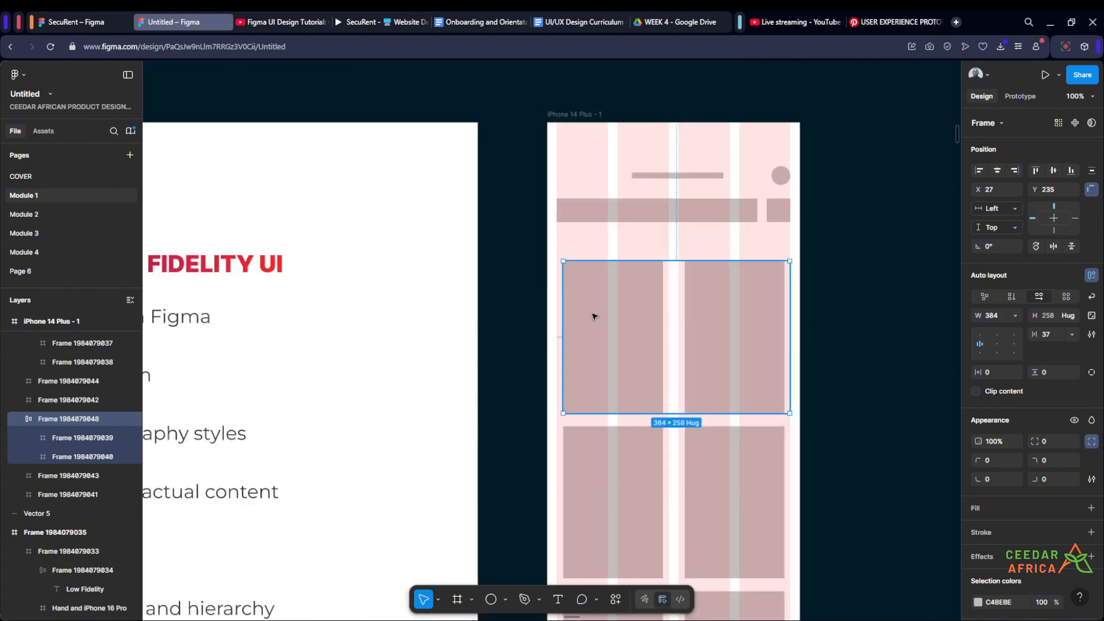
{"action": "scroll", "coordinate": [575, 316], "scroll_direction": "up", "scroll_amount": 8}
{"action": "left_click_drag", "start_coordinate": [550, 341], "coordinate": [540, 345]}
{"action": "scroll", "coordinate": [618, 209], "scroll_direction": "down", "scroll_amount": 5}
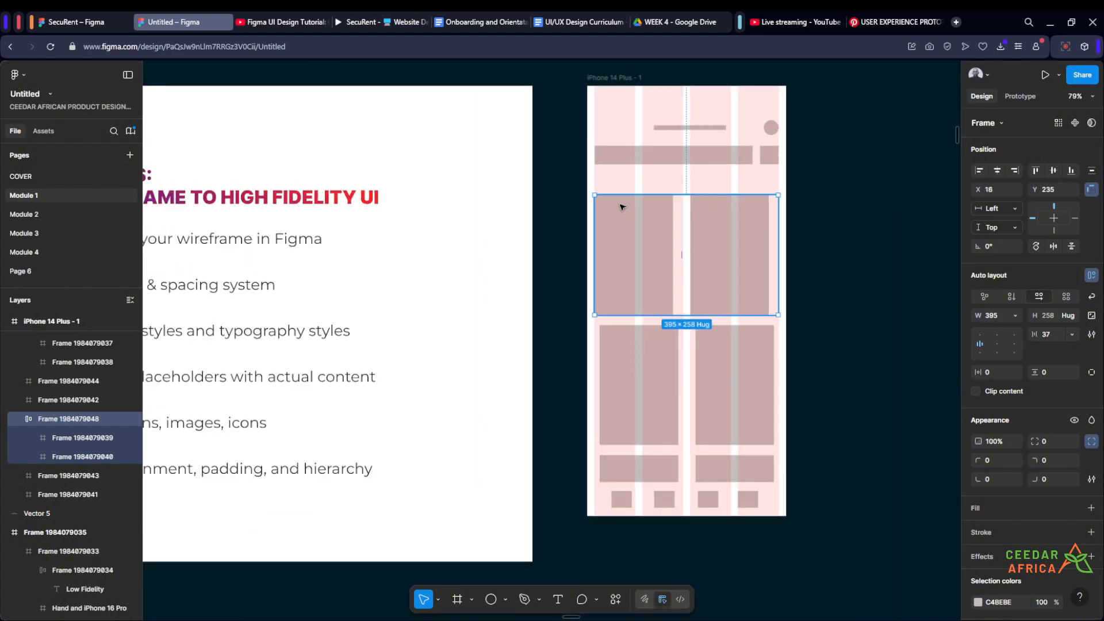
{"action": "scroll", "coordinate": [742, 224], "scroll_direction": "up", "scroll_amount": 3}
{"action": "scroll", "coordinate": [824, 238], "scroll_direction": "up", "scroll_amount": 3}
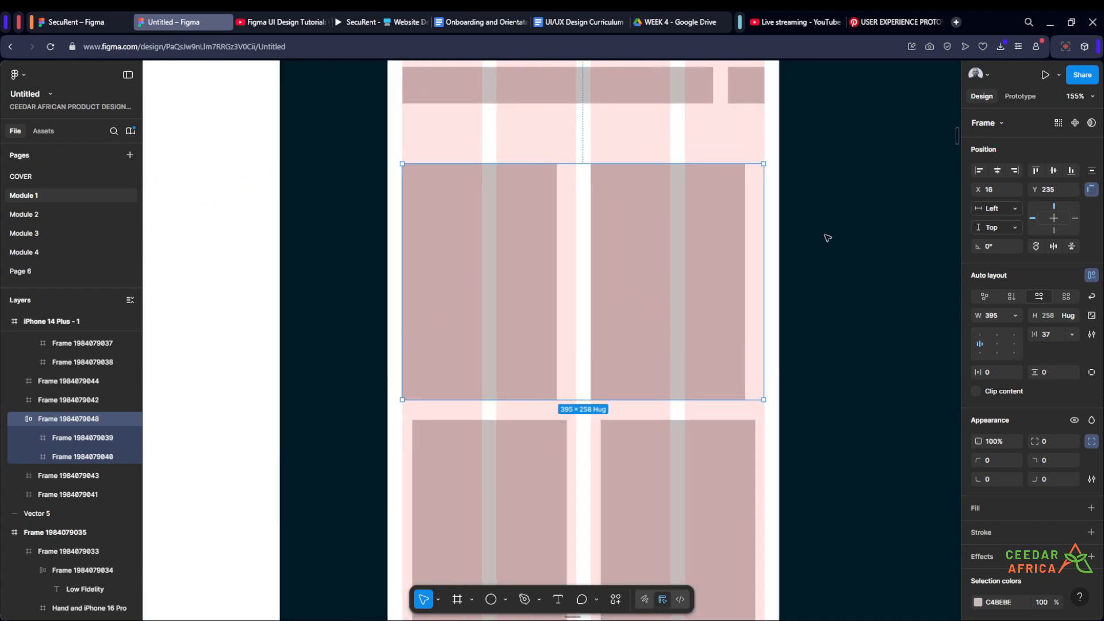
{"action": "scroll", "coordinate": [828, 253], "scroll_direction": "down", "scroll_amount": 2}
{"action": "left_click", "coordinate": [850, 278]}
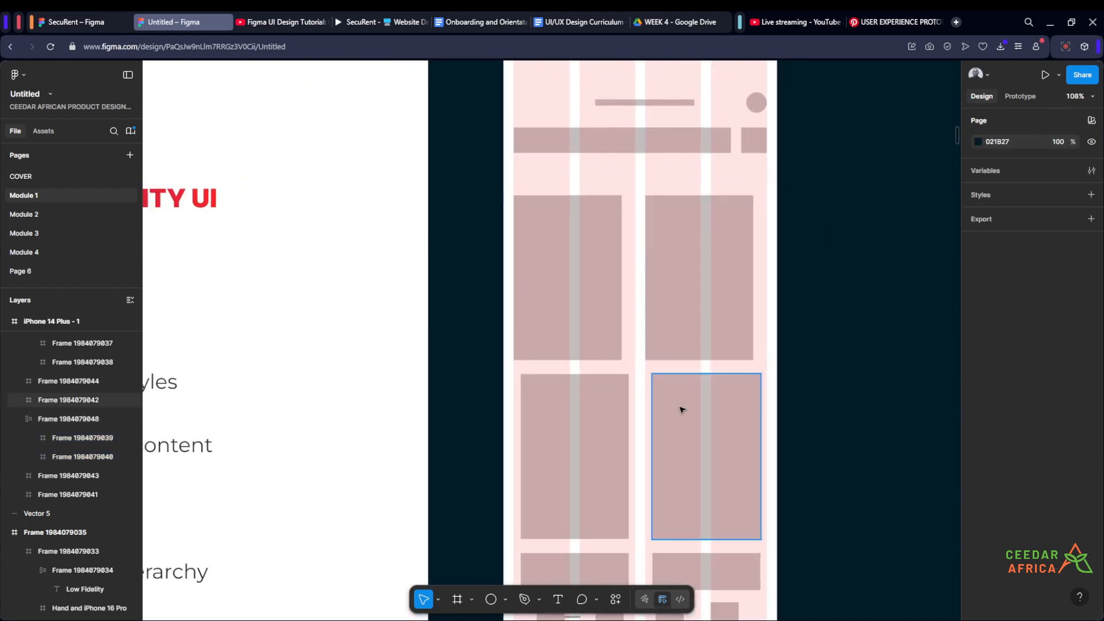
- Set the width of both cards in the auto layout row to Fill container
{"action": "scroll", "coordinate": [833, 225], "scroll_direction": "up", "scroll_amount": 3}
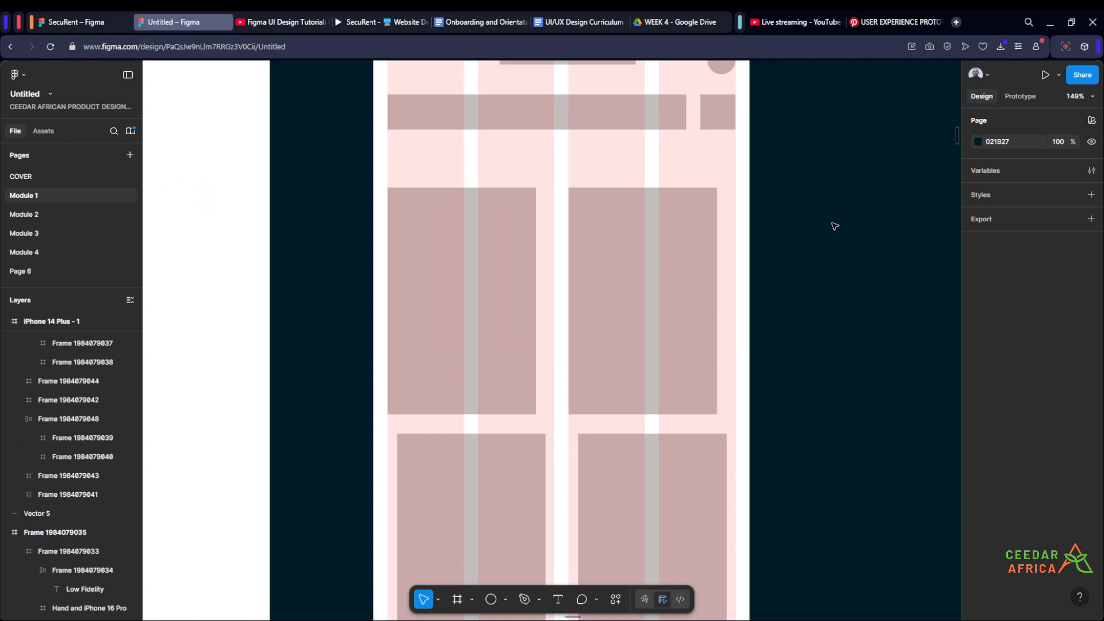
{"action": "left_click", "coordinate": [630, 284]}
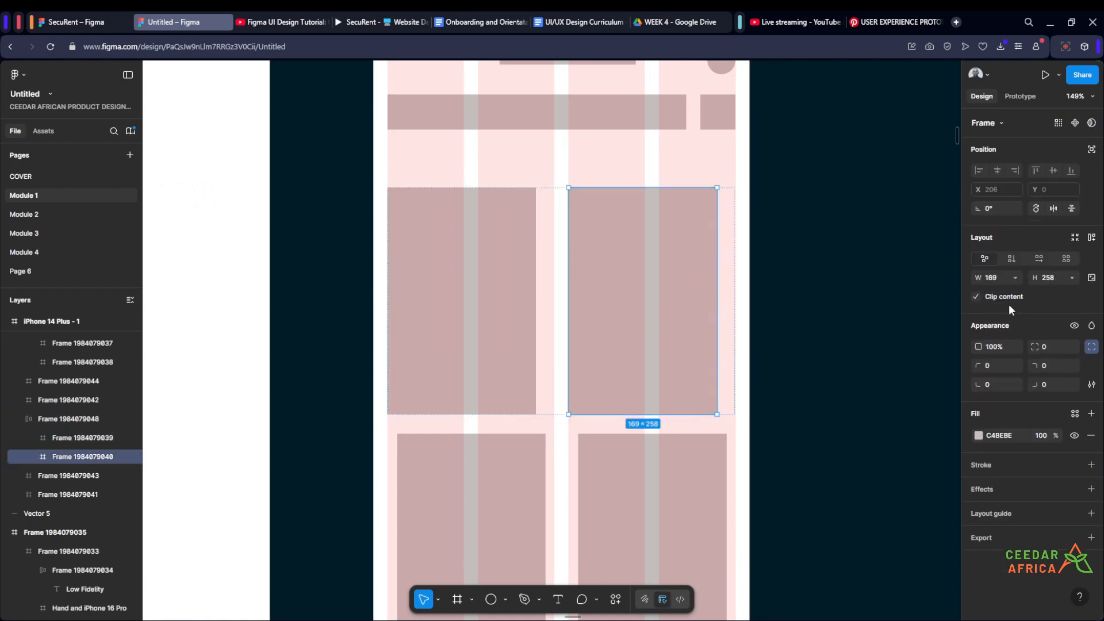
{"action": "left_click", "coordinate": [1014, 276]}
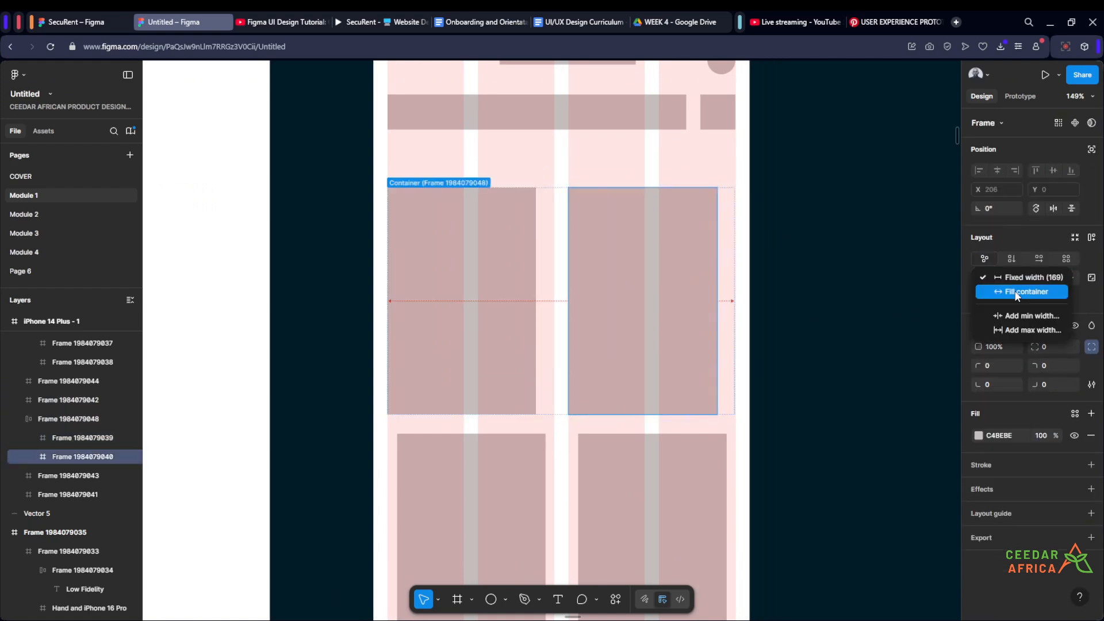
{"action": "left_click", "coordinate": [1016, 296]}
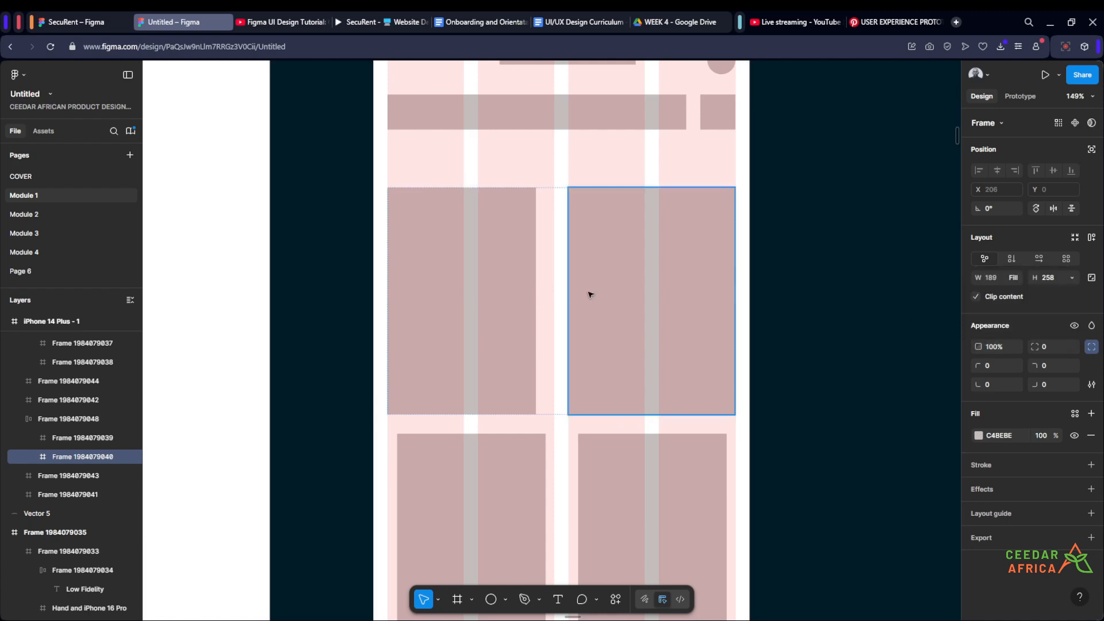
{"action": "left_click", "coordinate": [501, 306]}
{"action": "left_click", "coordinate": [1013, 278]}
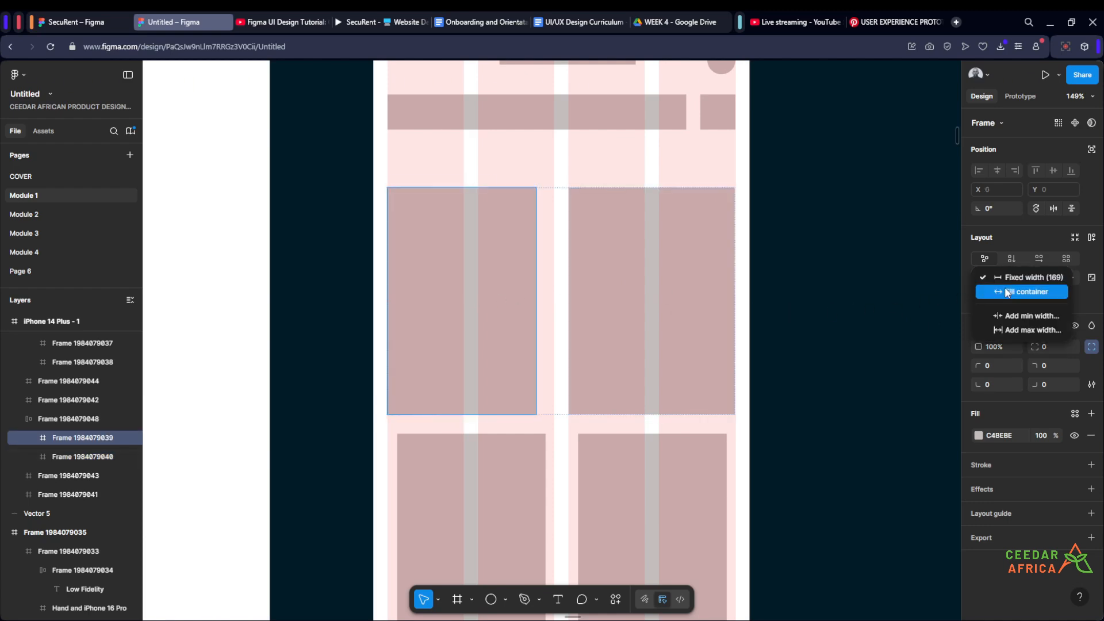
{"action": "left_click", "coordinate": [1005, 289]}
{"action": "left_click", "coordinate": [885, 289]}
- Reduce the horizontal gap between the two cards to match the layout grid's gutter width
{"action": "left_click", "coordinate": [660, 299]}
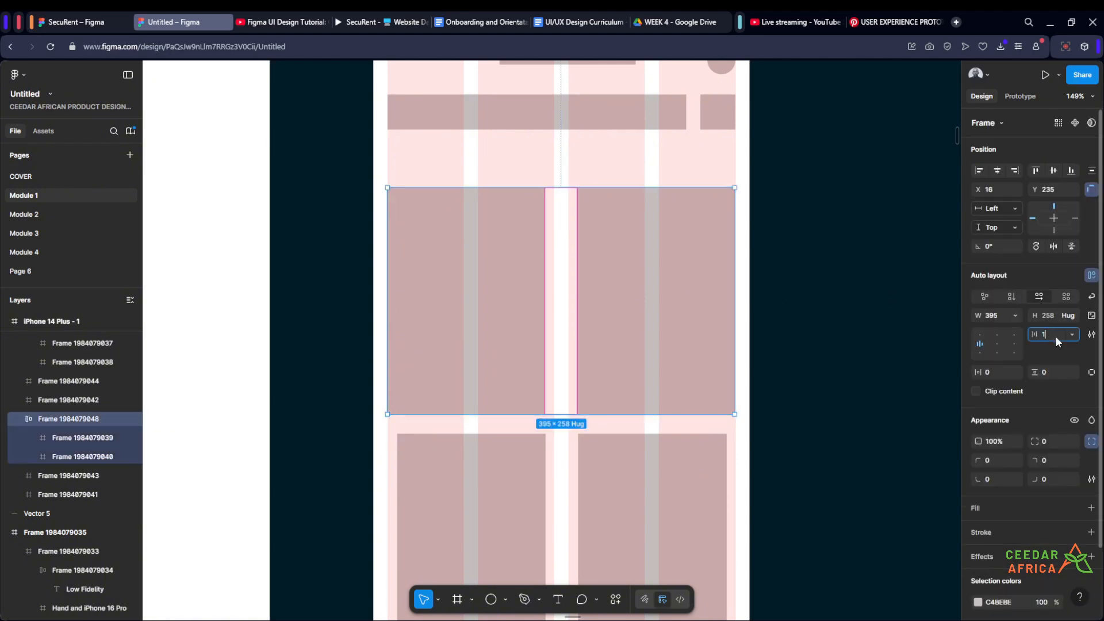
{"action": "key", "text": "Return"}
{"action": "left_click", "coordinate": [847, 221]}
{"action": "scroll", "coordinate": [847, 221], "scroll_direction": "down", "scroll_amount": 4}
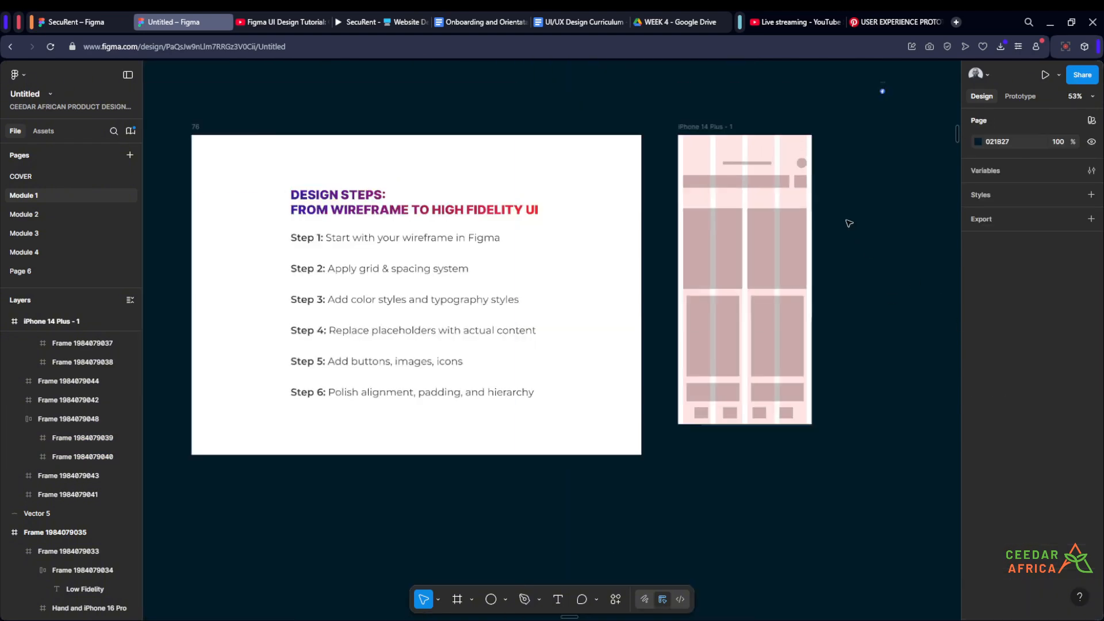
- Delete the four misaligned cards below the auto layout card row
{"action": "scroll", "coordinate": [846, 272], "scroll_direction": "up", "scroll_amount": 2}
{"action": "left_click_drag", "start_coordinate": [847, 273], "coordinate": [805, 261]}
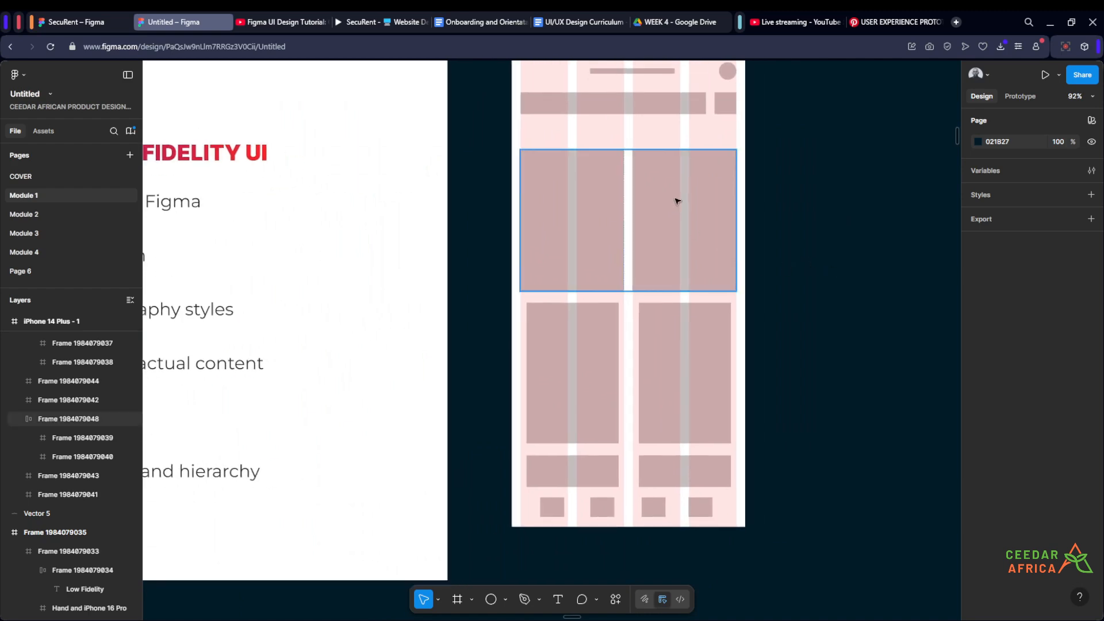
{"action": "scroll", "coordinate": [682, 235], "scroll_direction": "up", "scroll_amount": 1}
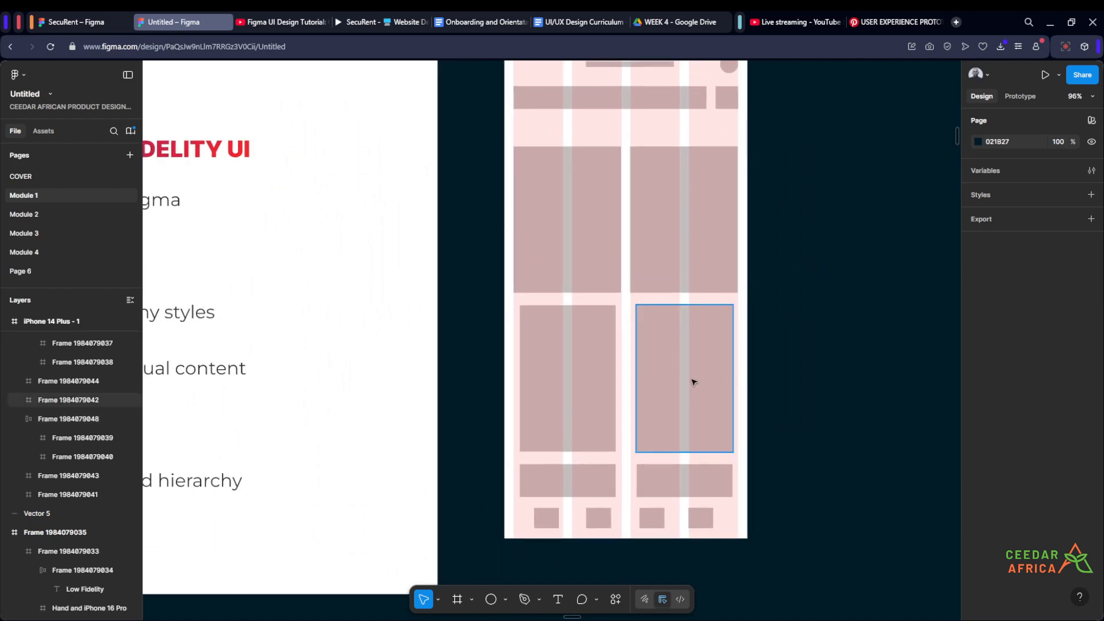
{"action": "left_click", "coordinate": [692, 376]}
{"action": "left_click", "coordinate": [603, 382], "text": "shift"}
{"action": "left_click", "coordinate": [601, 478], "text": "shift"}
{"action": "left_click", "coordinate": [651, 473], "text": "shift"}
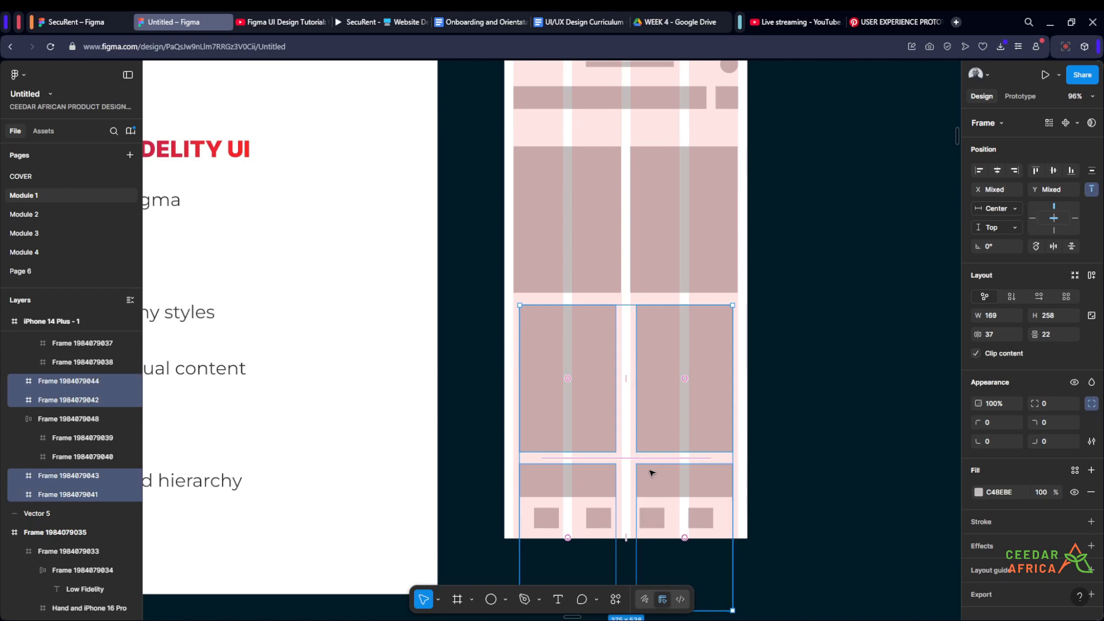
{"action": "key", "text": "Delete"}
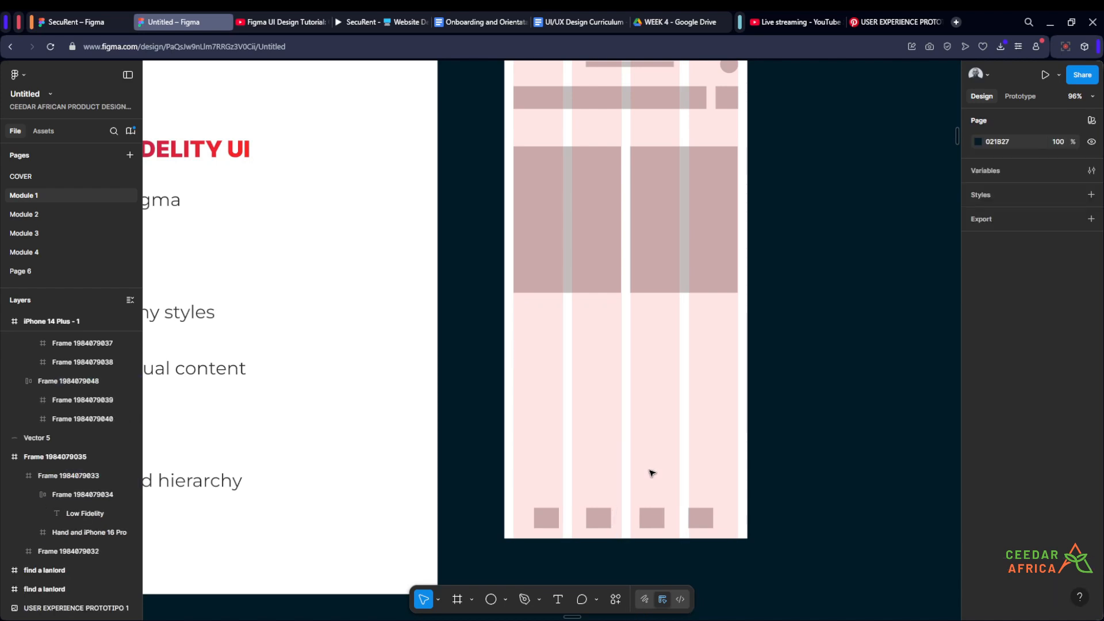
- Duplicate the auto layout card row twice, placing one copy directly beneath it and the other above the small navigation boxes
{"action": "left_click", "coordinate": [689, 211]}
{"action": "left_click_drag", "start_coordinate": [689, 210], "coordinate": [693, 509]}
{"action": "left_click", "coordinate": [813, 436]}
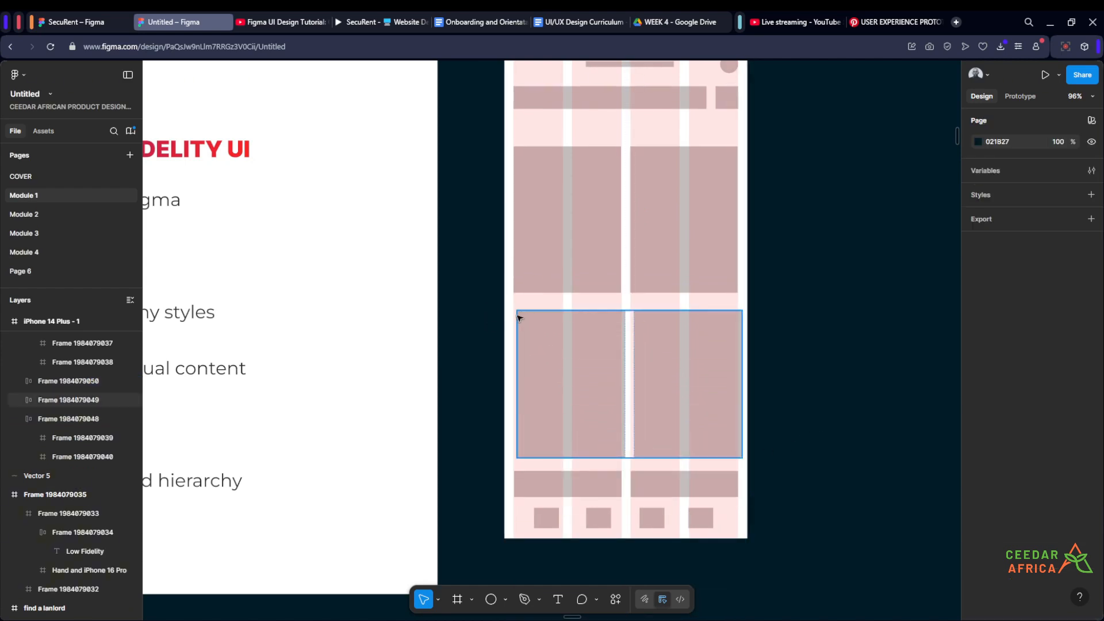
{"action": "scroll", "coordinate": [809, 205], "scroll_direction": "down", "scroll_amount": 2}
{"action": "scroll", "coordinate": [811, 197], "scroll_direction": "up", "scroll_amount": 3}
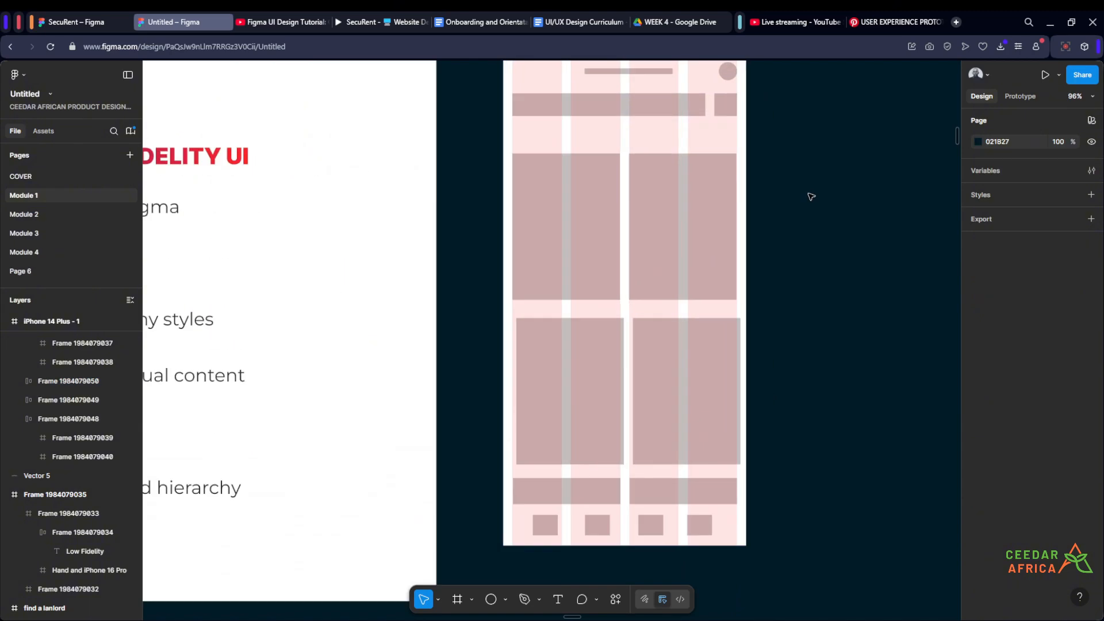
- Combine the three card rows into one vertical auto layout stack
{"action": "scroll", "coordinate": [808, 196], "scroll_direction": "down", "scroll_amount": 2}
{"action": "scroll", "coordinate": [796, 222], "scroll_direction": "up", "scroll_amount": 1}
{"action": "scroll", "coordinate": [785, 250], "scroll_direction": "up", "scroll_amount": 1}
{"action": "left_click", "coordinate": [713, 252]}
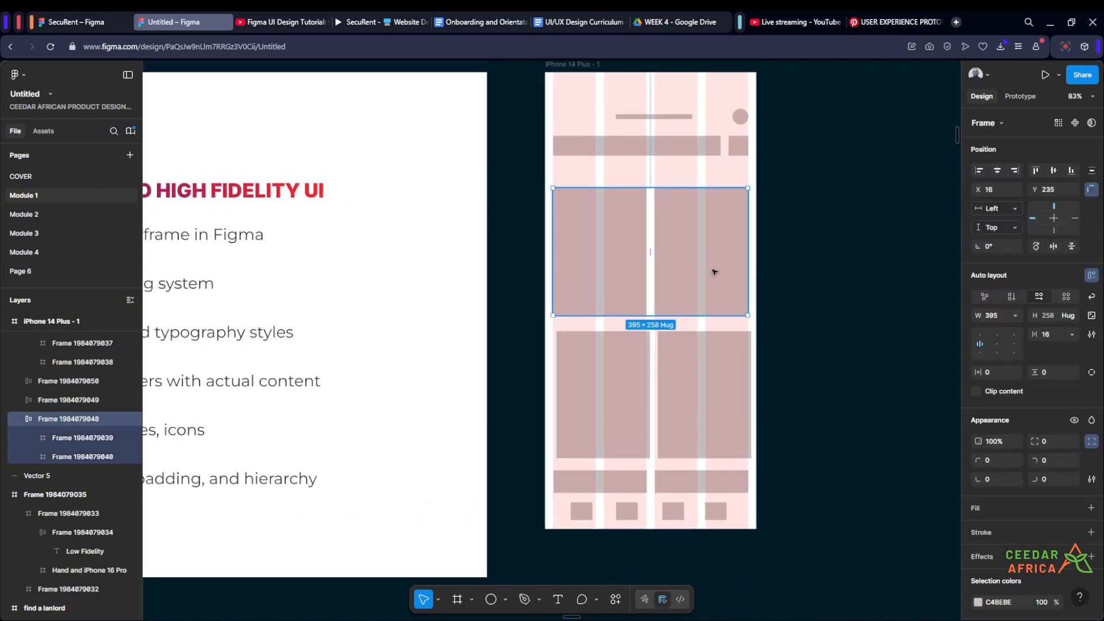
{"action": "left_click", "coordinate": [712, 420], "text": "shift"}
{"action": "left_click", "coordinate": [717, 482], "text": "shift"}
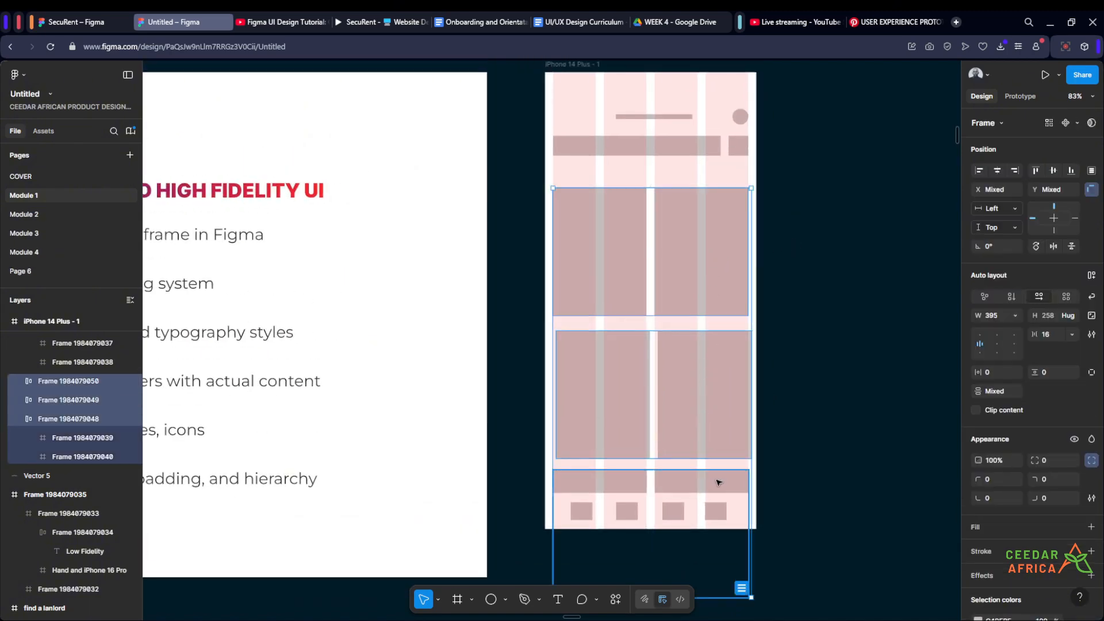
{"action": "key", "text": "shift+a"}
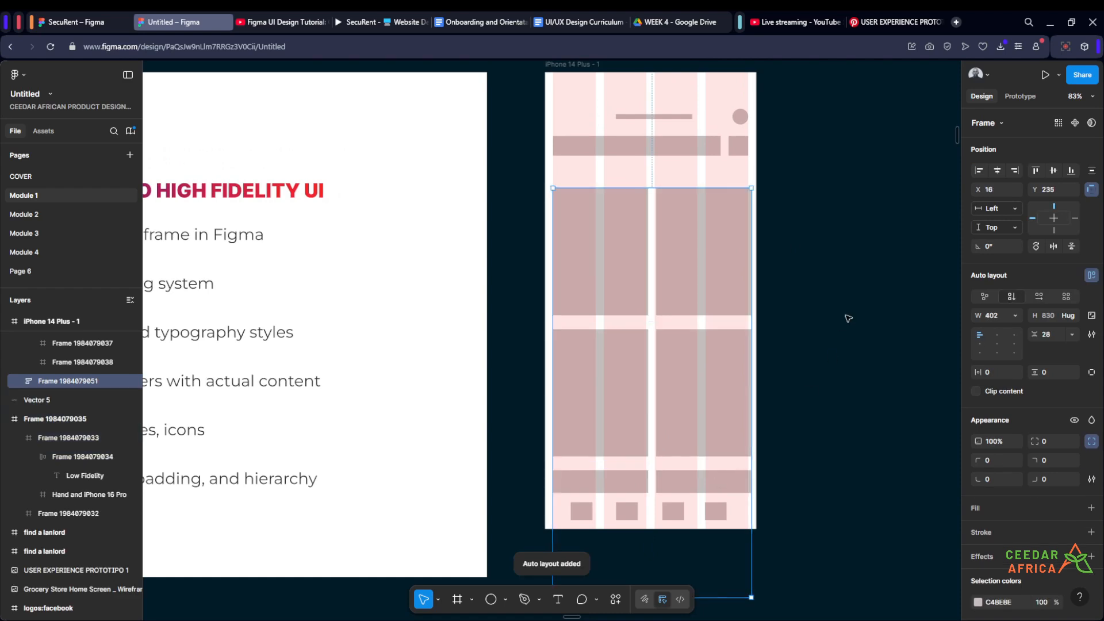
- Set the vertical gap between the rows in the card stack to 16
{"action": "scroll", "coordinate": [657, 305], "scroll_direction": "up", "scroll_amount": 3}
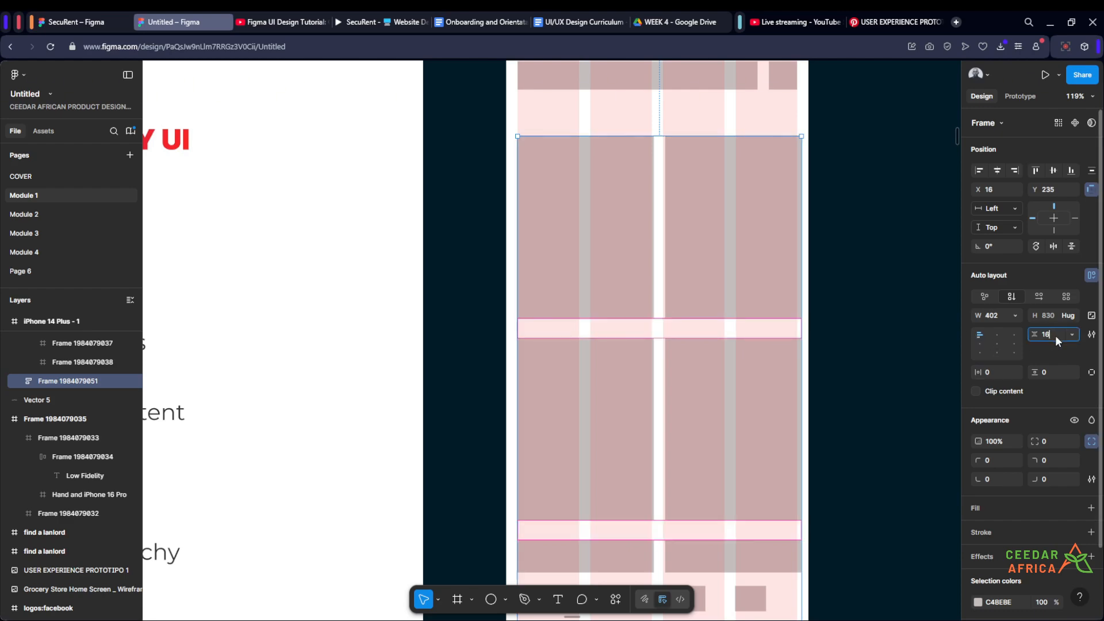
{"action": "key", "text": "Return"}
{"action": "left_click", "coordinate": [872, 257]}
{"action": "scroll", "coordinate": [879, 253], "scroll_direction": "down", "scroll_amount": 5}
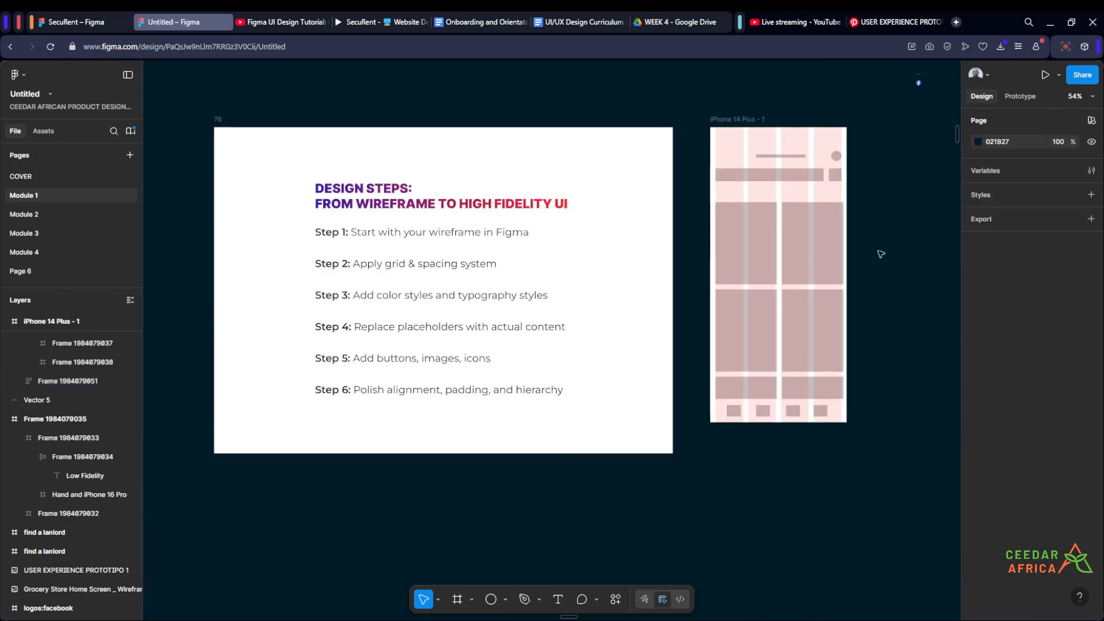
- Narrow the card stack to a width of 396 so its right edge lines up with the last grid column
{"action": "scroll", "coordinate": [881, 254], "scroll_direction": "up", "scroll_amount": 5}
{"action": "left_click", "coordinate": [727, 271]}
{"action": "scroll", "coordinate": [756, 205], "scroll_direction": "up", "scroll_amount": 1}
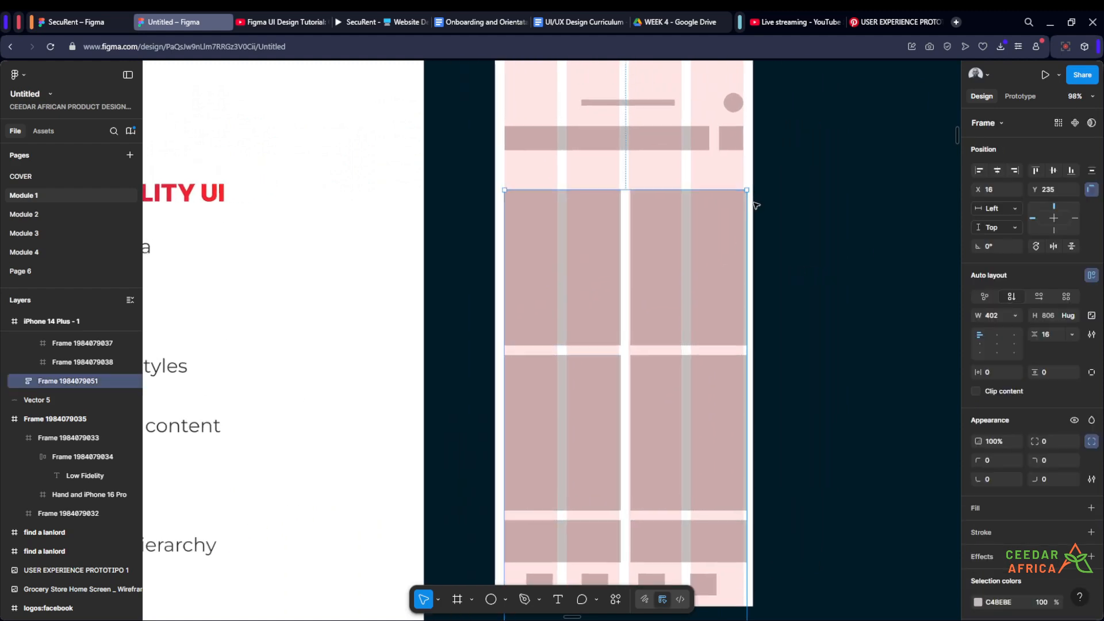
{"action": "scroll", "coordinate": [756, 205], "scroll_direction": "up", "scroll_amount": 5}
{"action": "left_click_drag", "start_coordinate": [737, 237], "coordinate": [730, 234]}
{"action": "left_click", "coordinate": [854, 193]}
- Set the vertical spacing between the search-bar row and the card stack to 16
{"action": "scroll", "coordinate": [854, 193], "scroll_direction": "down", "scroll_amount": 6}
{"action": "scroll", "coordinate": [843, 247], "scroll_direction": "up", "scroll_amount": 4}
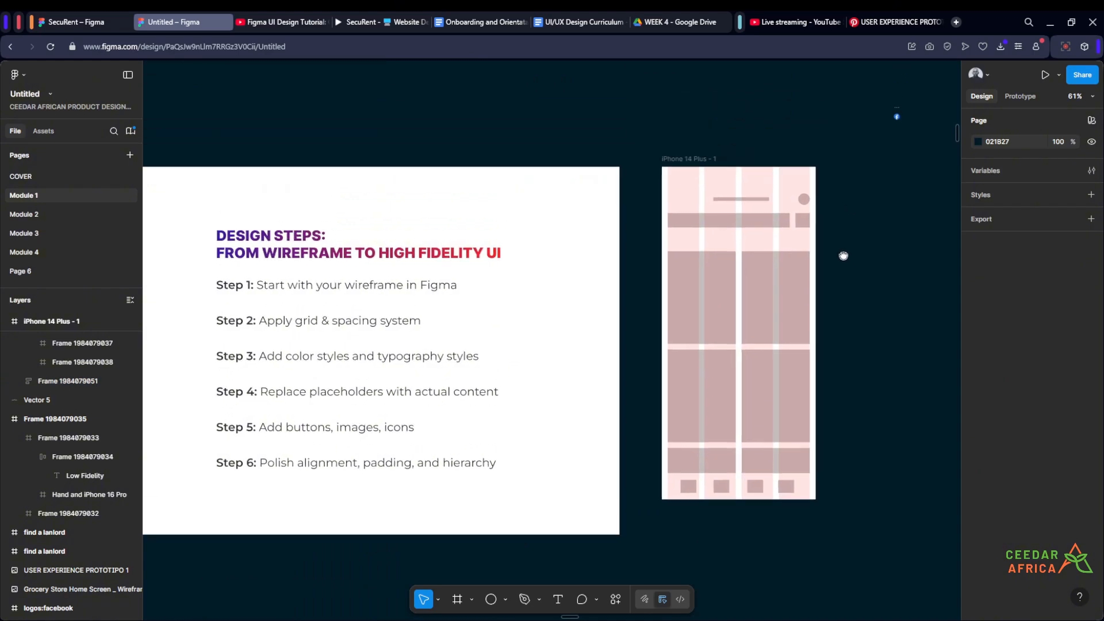
{"action": "scroll", "coordinate": [838, 210], "scroll_direction": "up", "scroll_amount": 1}
{"action": "scroll", "coordinate": [837, 205], "scroll_direction": "down", "scroll_amount": 2}
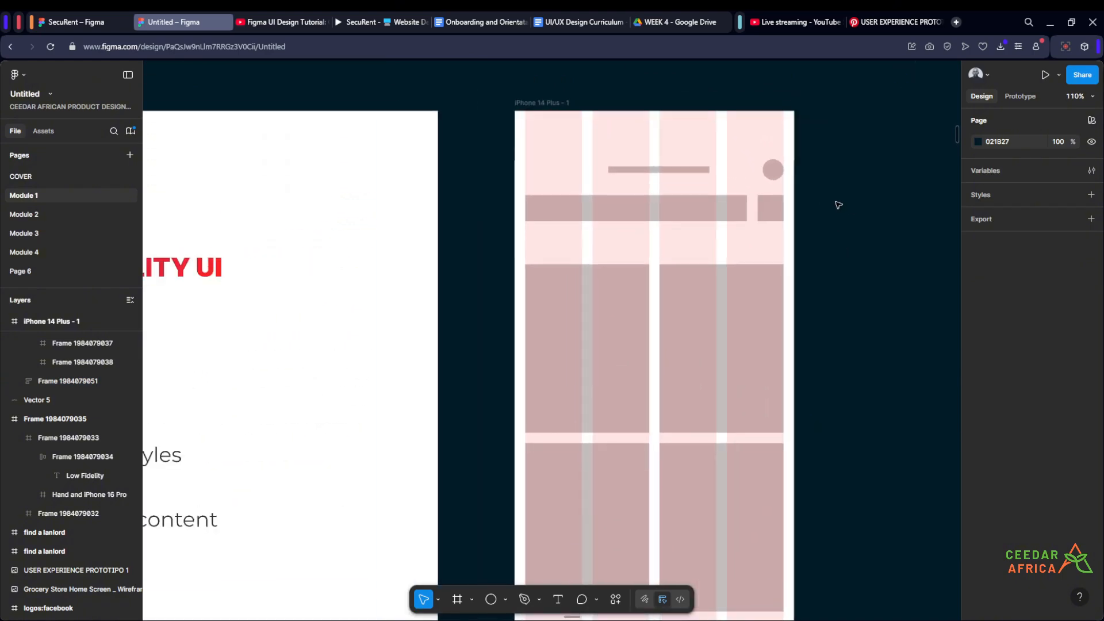
{"action": "scroll", "coordinate": [836, 206], "scroll_direction": "up", "scroll_amount": 1}
{"action": "left_click", "coordinate": [727, 217]}
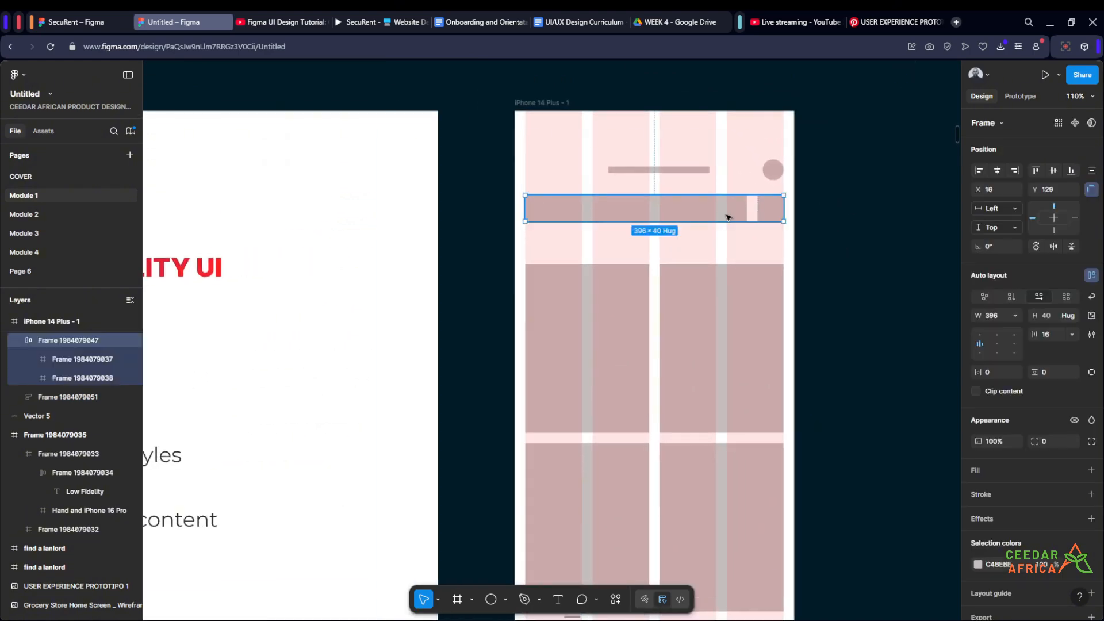
{"action": "left_click", "coordinate": [744, 295], "text": "shift"}
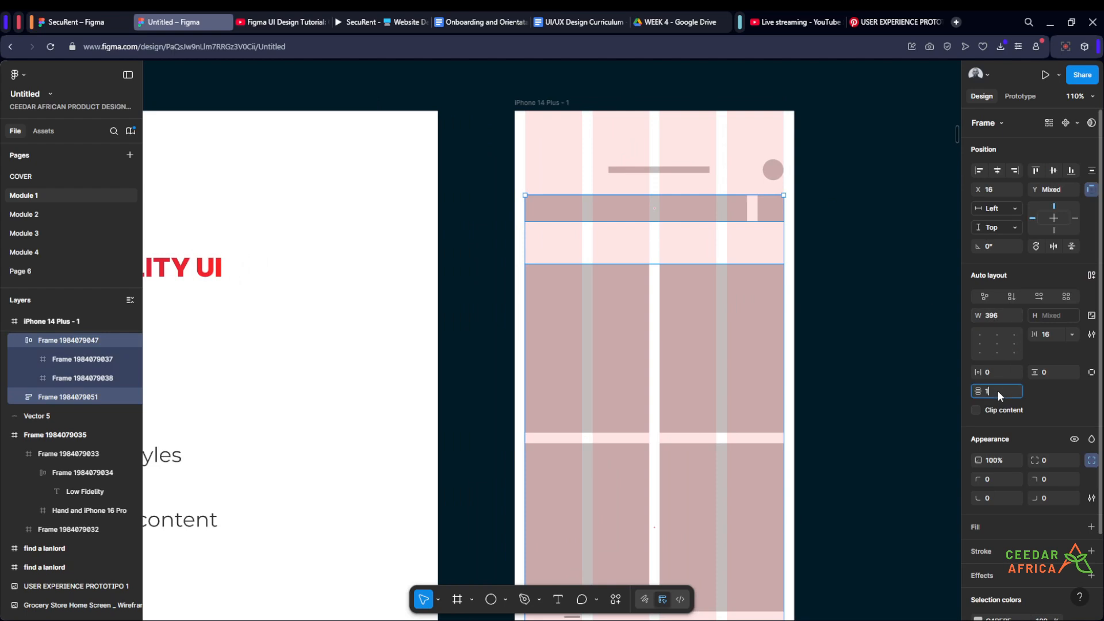
{"action": "key", "text": "Return"}
{"action": "left_click", "coordinate": [857, 264]}
{"action": "scroll", "coordinate": [858, 250], "scroll_direction": "down", "scroll_amount": 2}
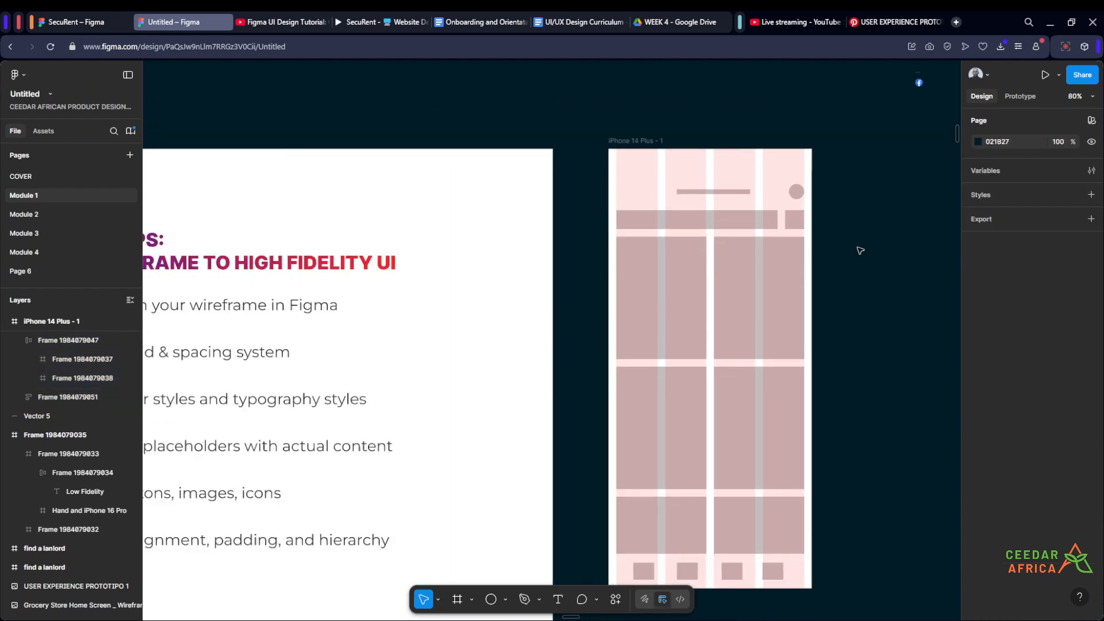
- Increase the vertical spacing between the search-bar row and the card stack so it exceeds the gap between card rows
{"action": "scroll", "coordinate": [851, 240], "scroll_direction": "up", "scroll_amount": 1}
{"action": "left_click", "coordinate": [756, 225]}
{"action": "left_click", "coordinate": [744, 248], "text": "shift"}
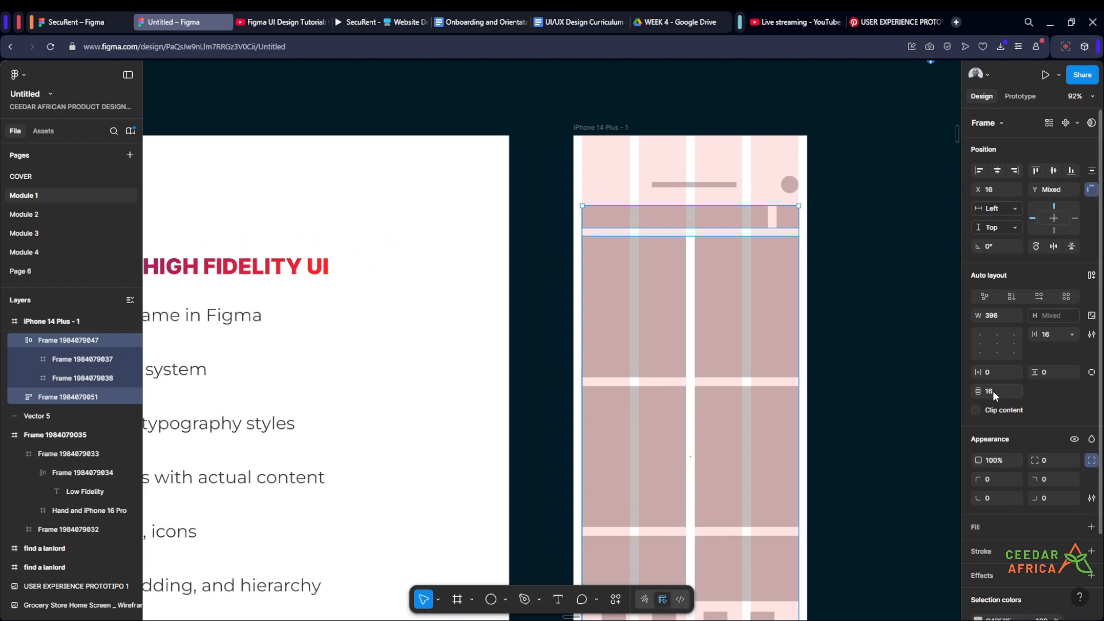
{"action": "key", "text": "Return"}
{"action": "left_click", "coordinate": [873, 271]}
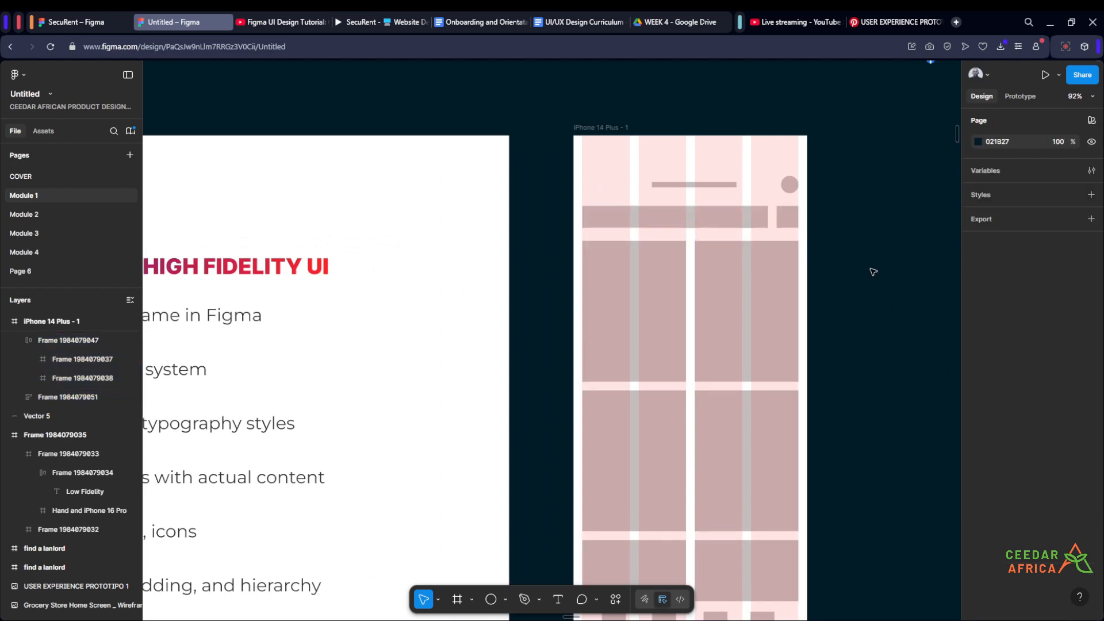
- Examine the spacing and grid alignment of the rows across the whole iPhone 14 Plus wireframe
{"action": "scroll", "coordinate": [870, 247], "scroll_direction": "down", "scroll_amount": 2}
{"action": "left_click_drag", "start_coordinate": [856, 226], "coordinate": [818, 174]}
{"action": "scroll", "coordinate": [822, 183], "scroll_direction": "up", "scroll_amount": 2}
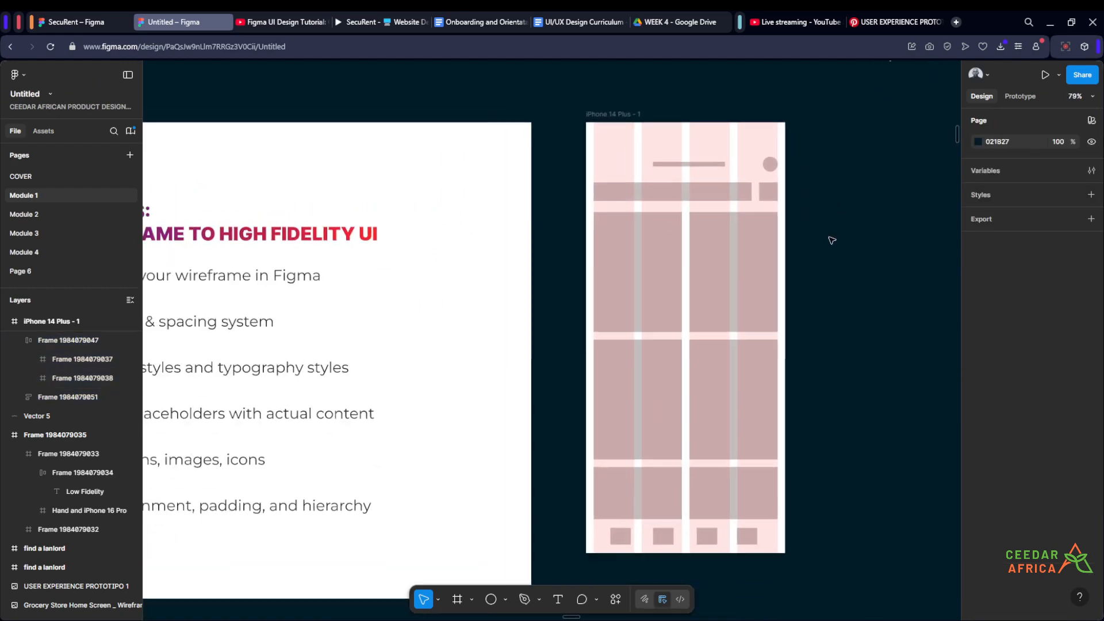
{"action": "scroll", "coordinate": [831, 240], "scroll_direction": "down", "scroll_amount": 1}
{"action": "left_click_drag", "start_coordinate": [829, 238], "coordinate": [924, 232]}
{"action": "scroll", "coordinate": [285, 327], "scroll_direction": "down", "scroll_amount": 2}
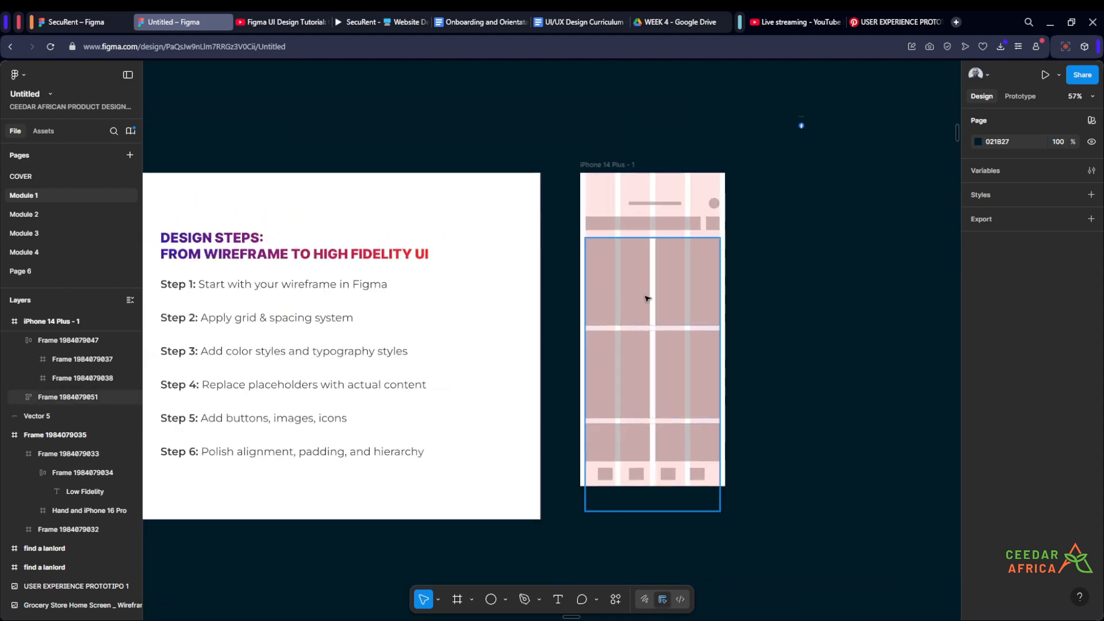
{"action": "scroll", "coordinate": [650, 297], "scroll_direction": "up", "scroll_amount": 3}
{"action": "left_click_drag", "start_coordinate": [821, 322], "coordinate": [770, 237]}
{"action": "scroll", "coordinate": [770, 237], "scroll_direction": "down", "scroll_amount": 3}
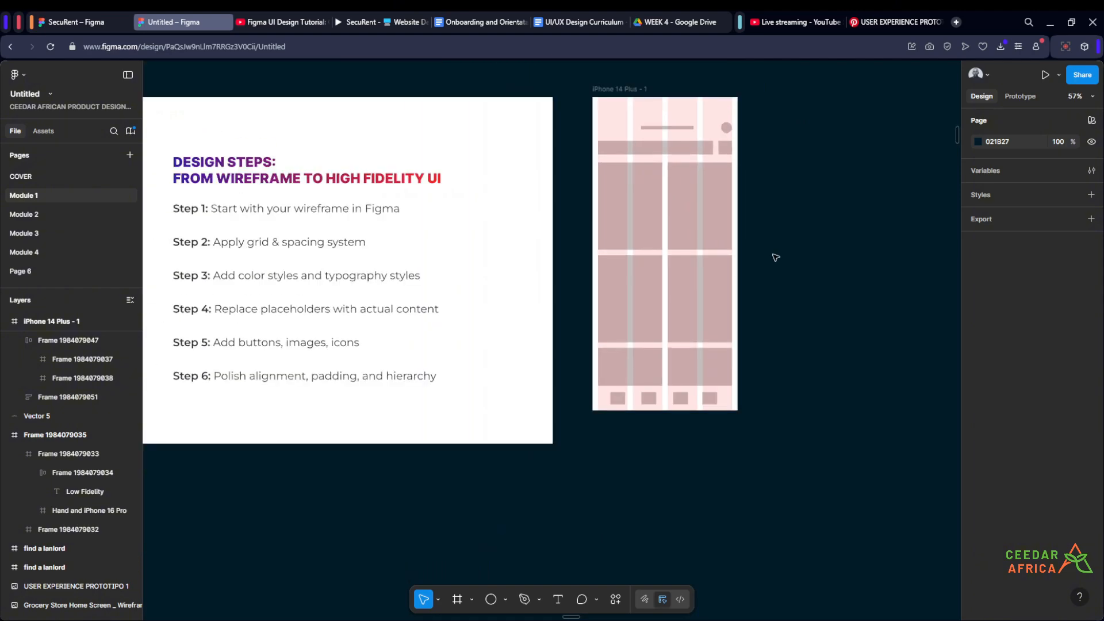
- Resize the rightmost box in the bottom navigation bar to 32 × 32
{"action": "scroll", "coordinate": [759, 345], "scroll_direction": "up", "scroll_amount": 3}
{"action": "scroll", "coordinate": [753, 394], "scroll_direction": "down", "scroll_amount": 2}
{"action": "scroll", "coordinate": [736, 442], "scroll_direction": "up", "scroll_amount": 4}
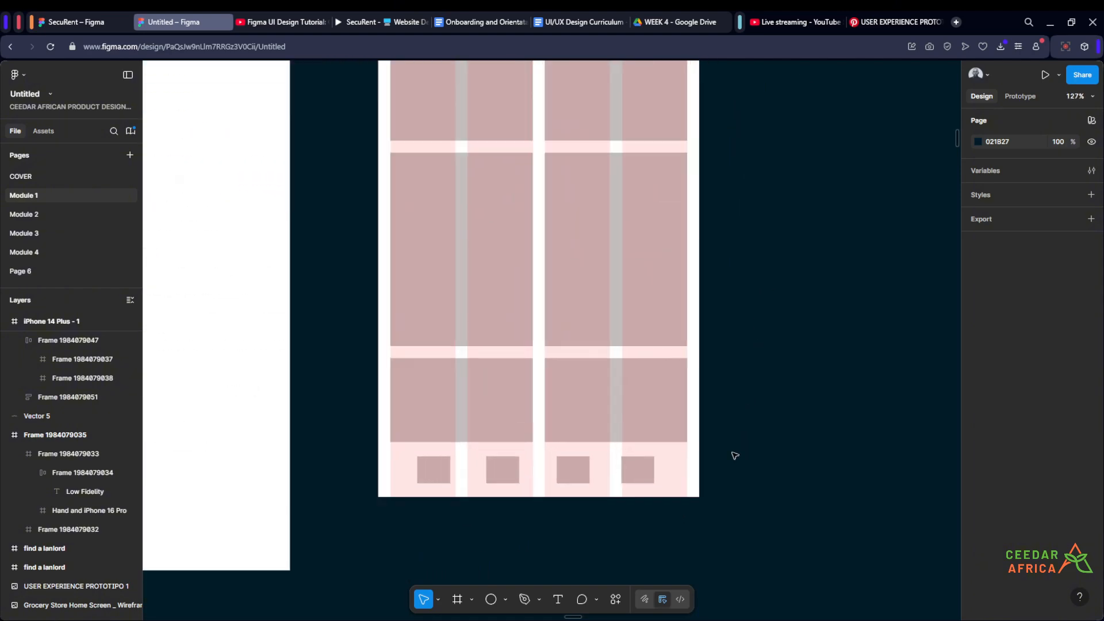
{"action": "left_click", "coordinate": [736, 467]}
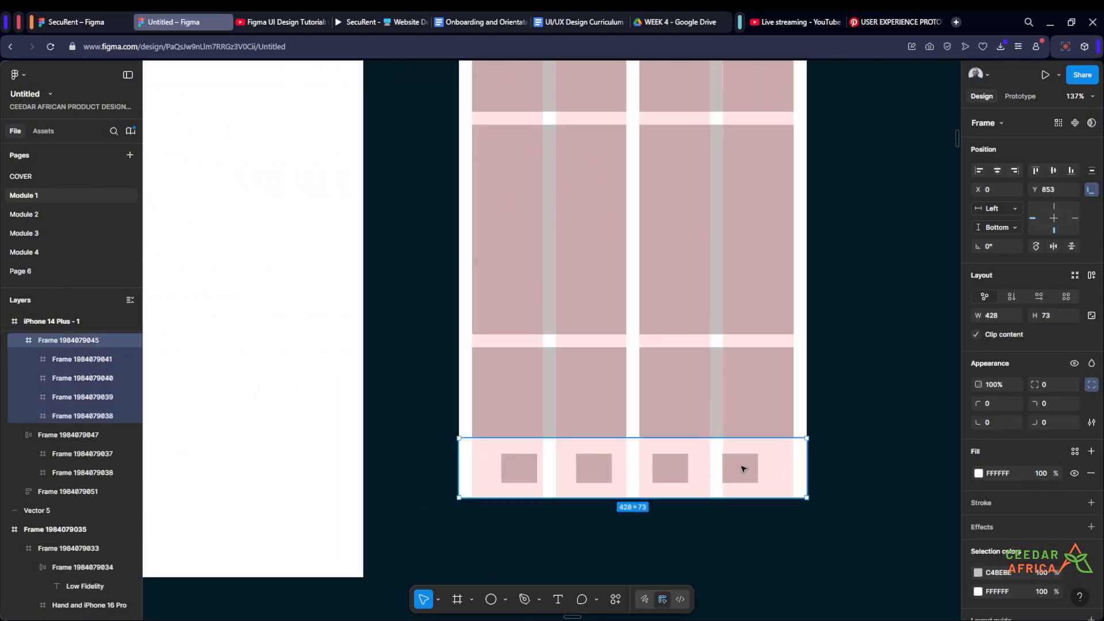
{"action": "double_click", "coordinate": [745, 469]}
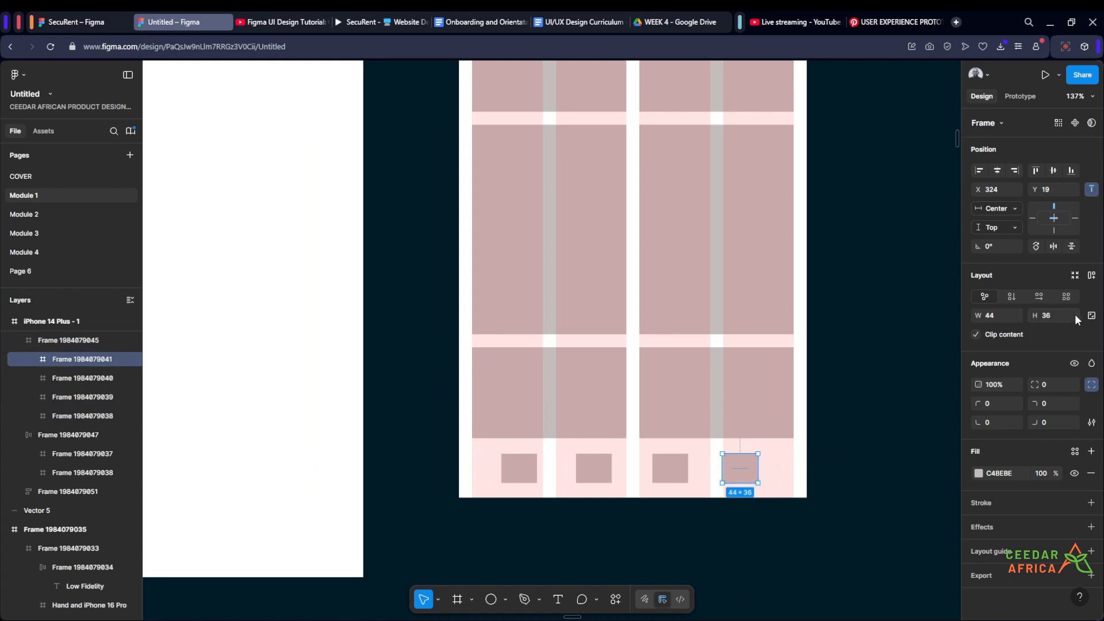
{"action": "left_click", "coordinate": [1091, 315]}
{"action": "key", "text": "Return"}
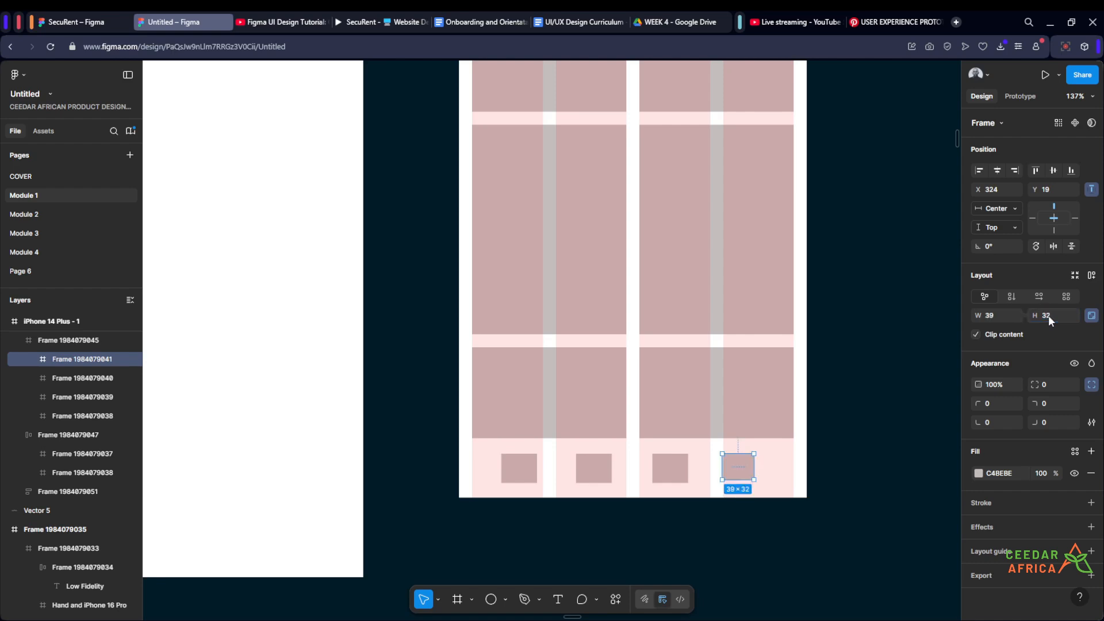
{"action": "left_click", "coordinate": [1093, 316]}
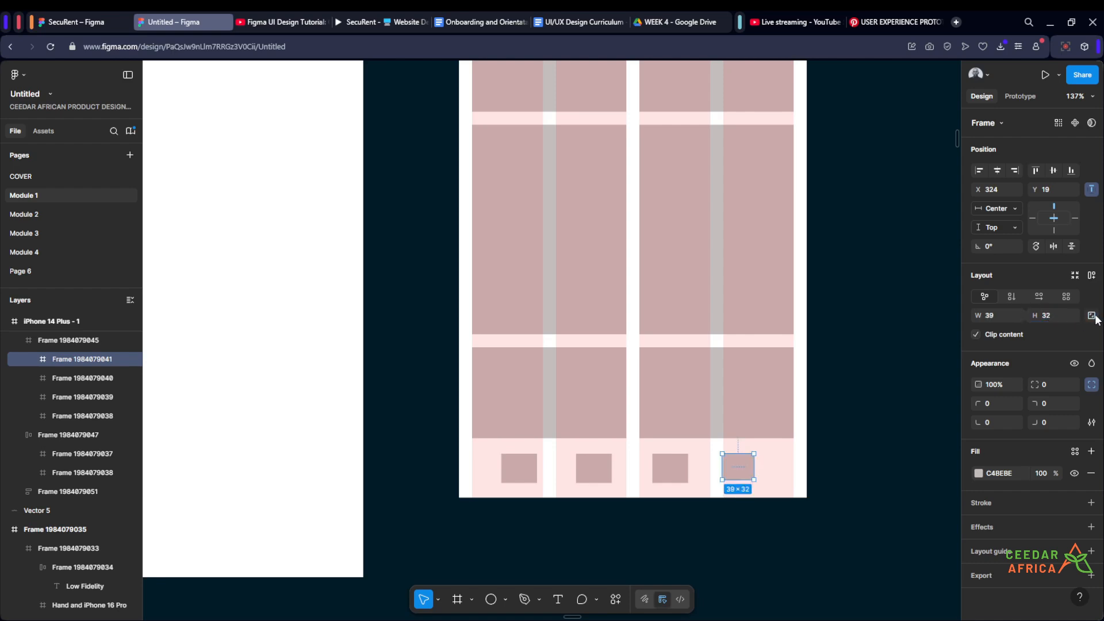
{"action": "left_click", "coordinate": [1001, 315]}
{"action": "type", "text": "32"}
{"action": "key", "text": "Return"}
- Resize the other three navigation boxes together to 32 × 32
{"action": "left_click", "coordinate": [663, 469]}
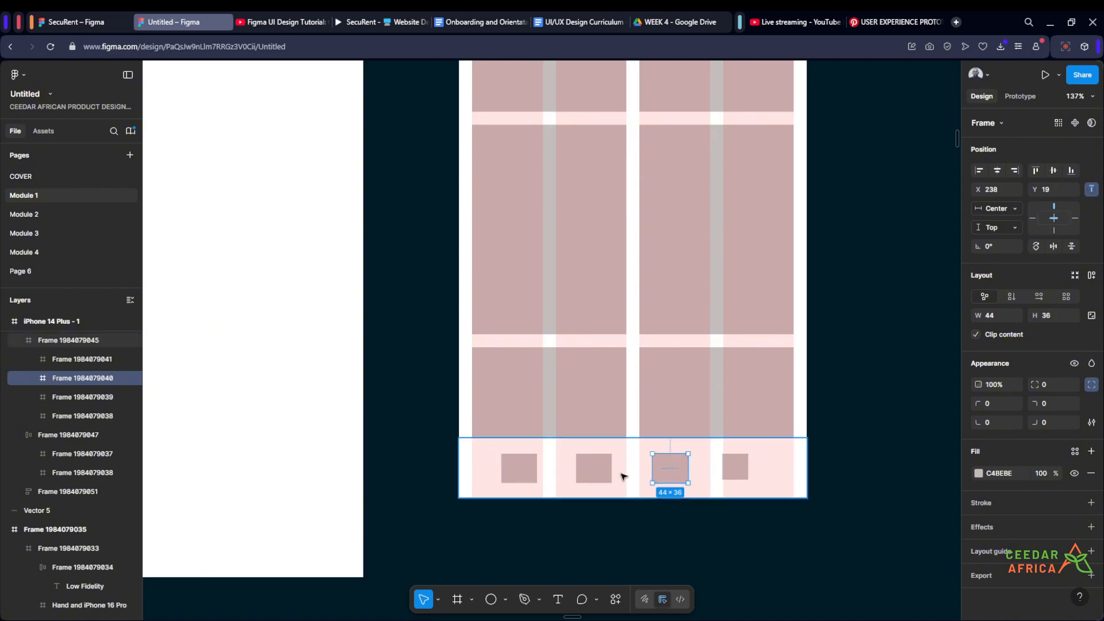
{"action": "left_click", "coordinate": [594, 468], "text": "shift"}
{"action": "left_click", "coordinate": [526, 467], "text": "shift"}
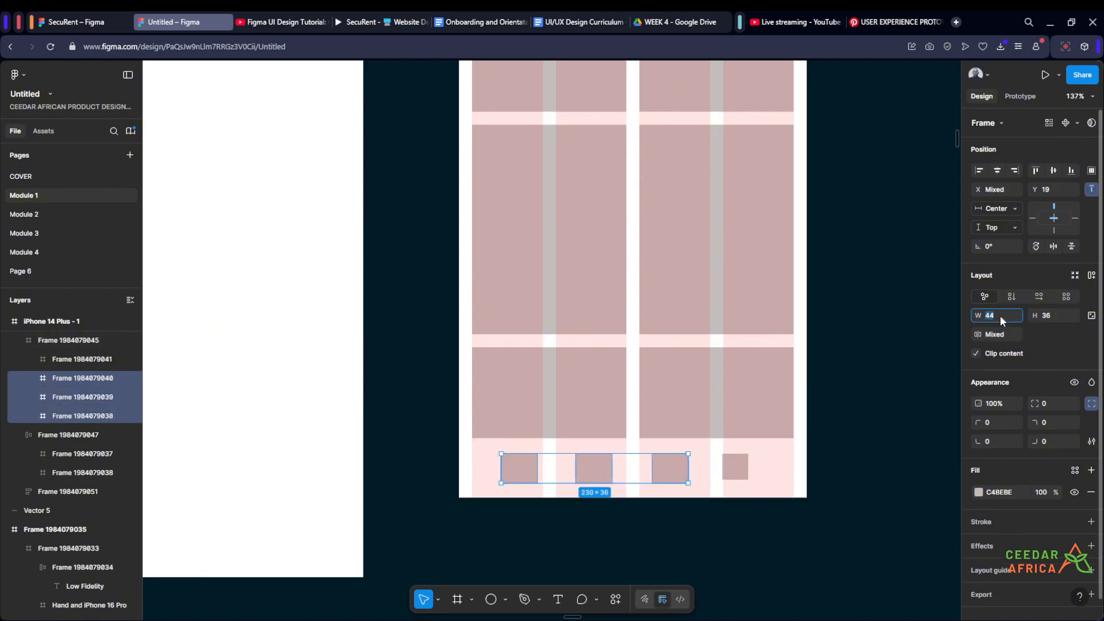
{"action": "left_click", "coordinate": [1056, 315]}
{"action": "type", "text": "32"}
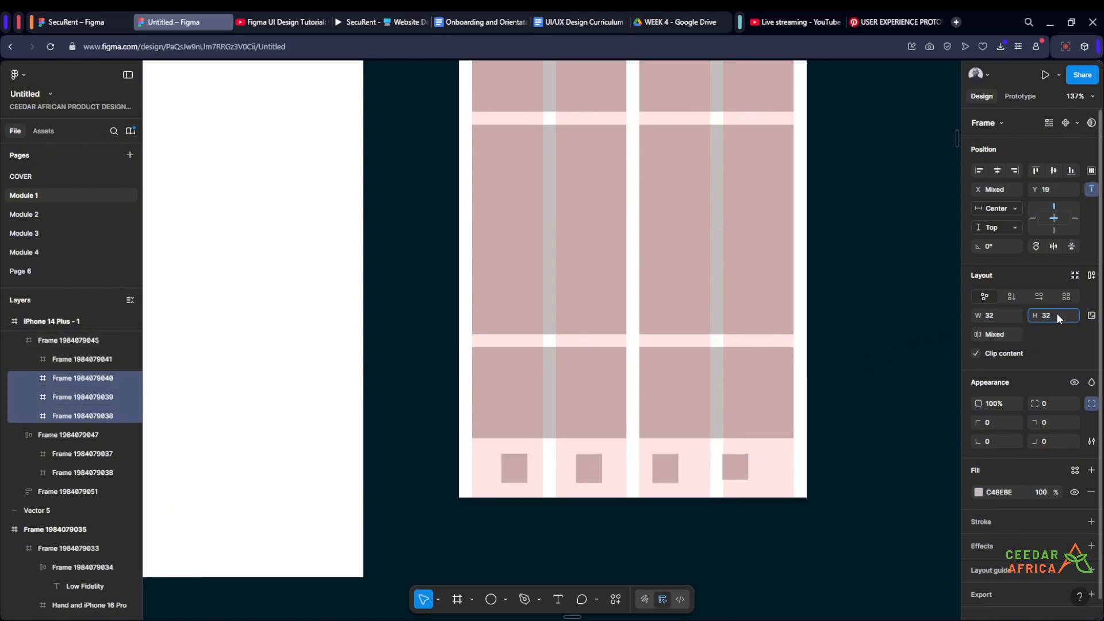
{"action": "key", "text": "Return"}
{"action": "left_click", "coordinate": [855, 445]}
- Apply horizontal auto layout to the bottom navigation bar frame holding the four square boxes
{"action": "left_click", "coordinate": [773, 466]}
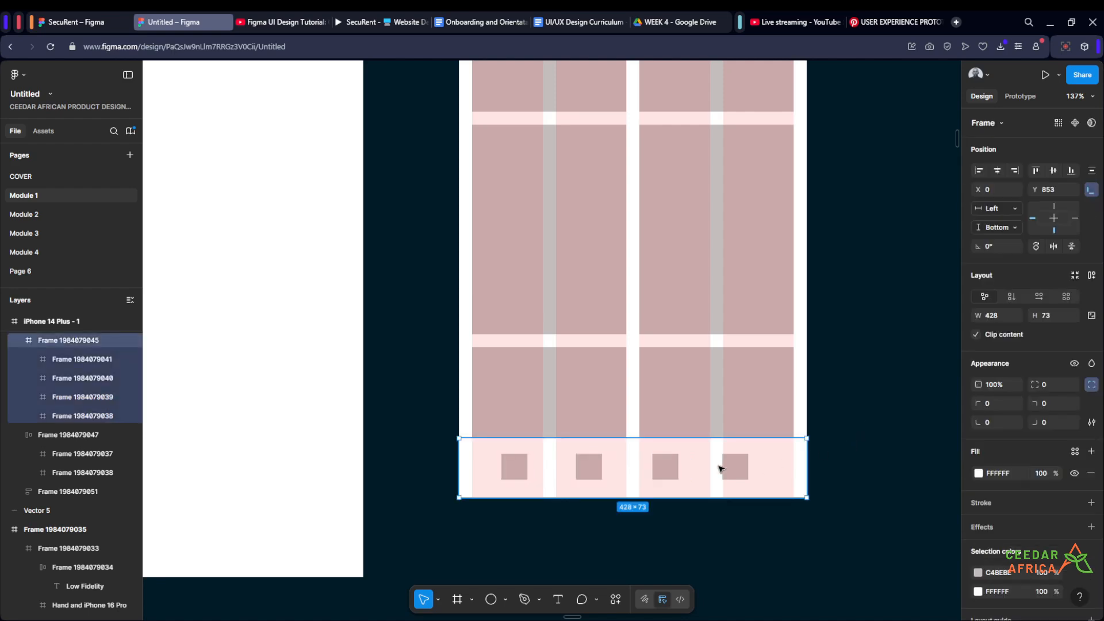
{"action": "left_click", "coordinate": [843, 453]}
{"action": "scroll", "coordinate": [759, 465], "scroll_direction": "up", "scroll_amount": 3}
{"action": "scroll", "coordinate": [848, 416], "scroll_direction": "down", "scroll_amount": 3}
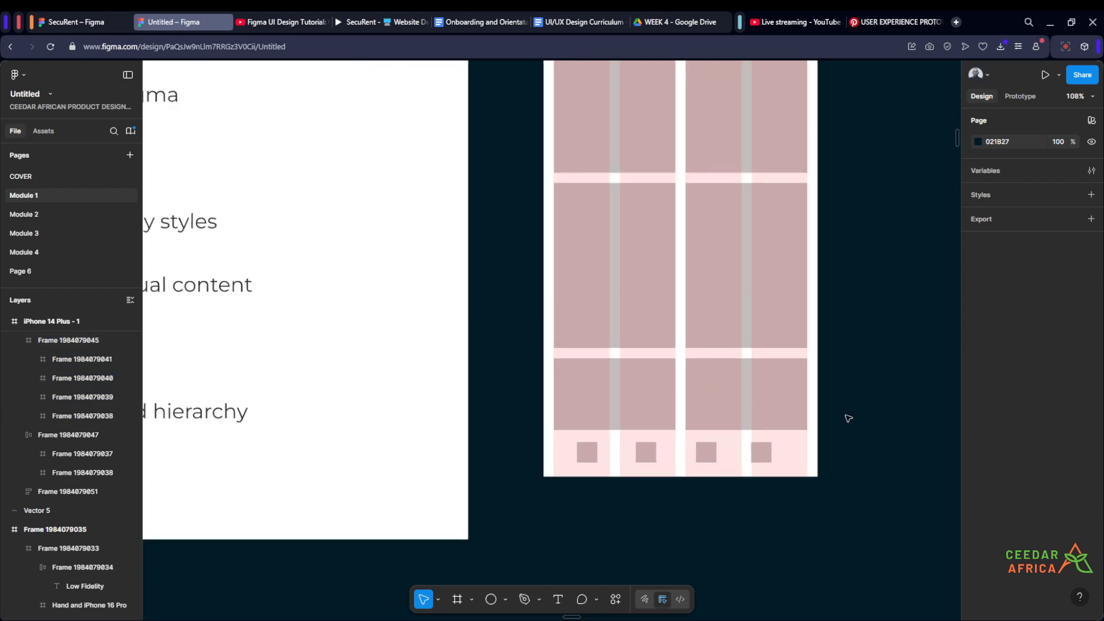
{"action": "scroll", "coordinate": [793, 485], "scroll_direction": "up", "scroll_amount": 3}
{"action": "left_click", "coordinate": [754, 488]}
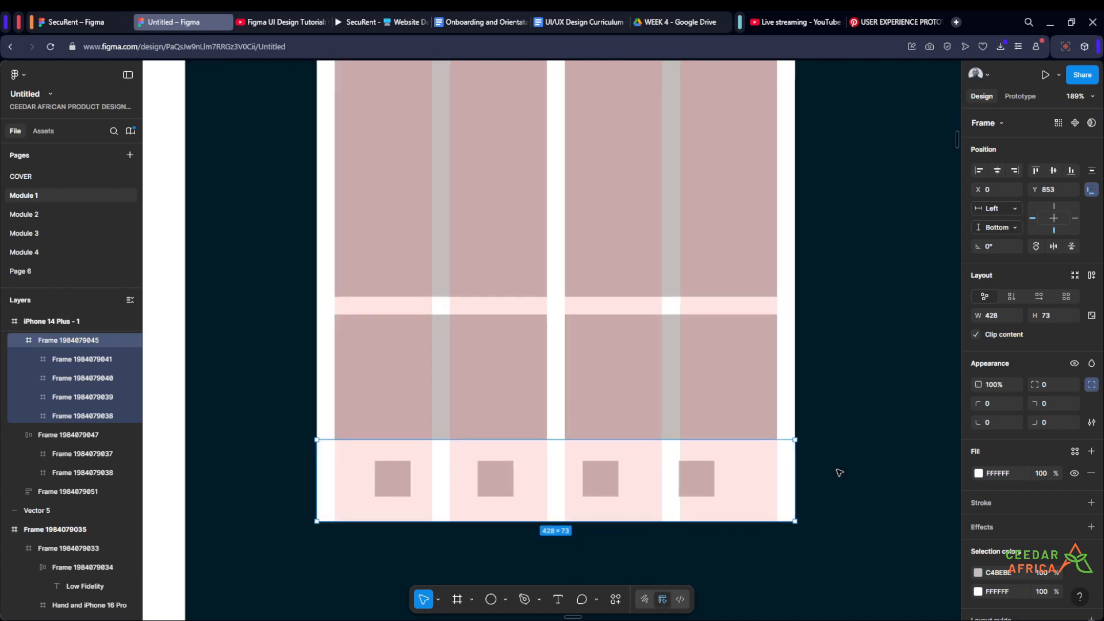
{"action": "left_click", "coordinate": [834, 470]}
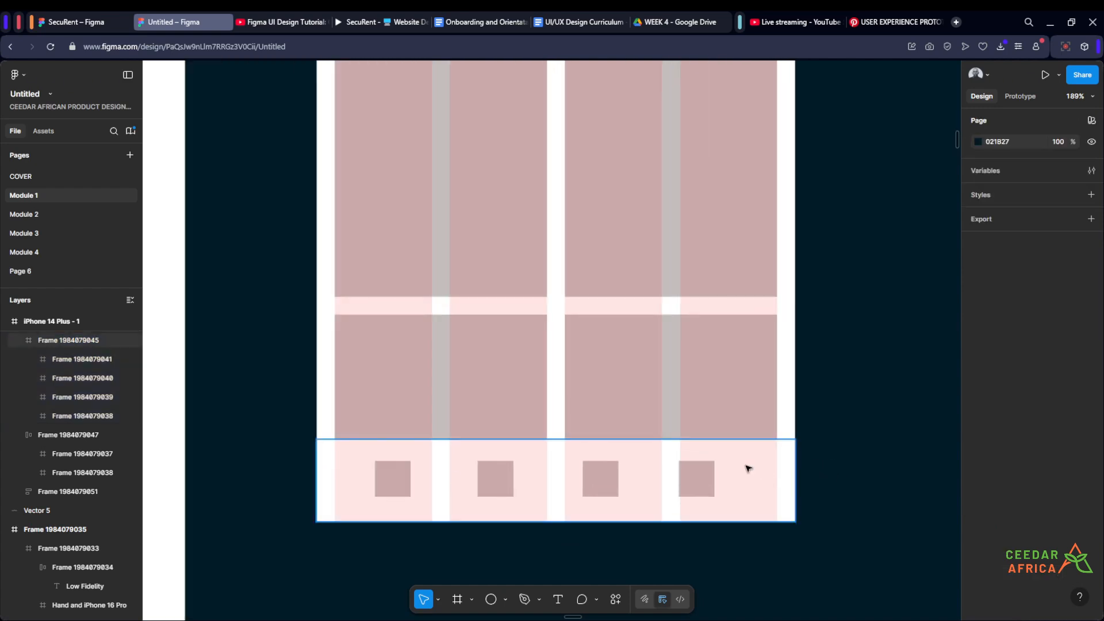
{"action": "left_click", "coordinate": [748, 469]}
{"action": "key", "text": "shift+a"}
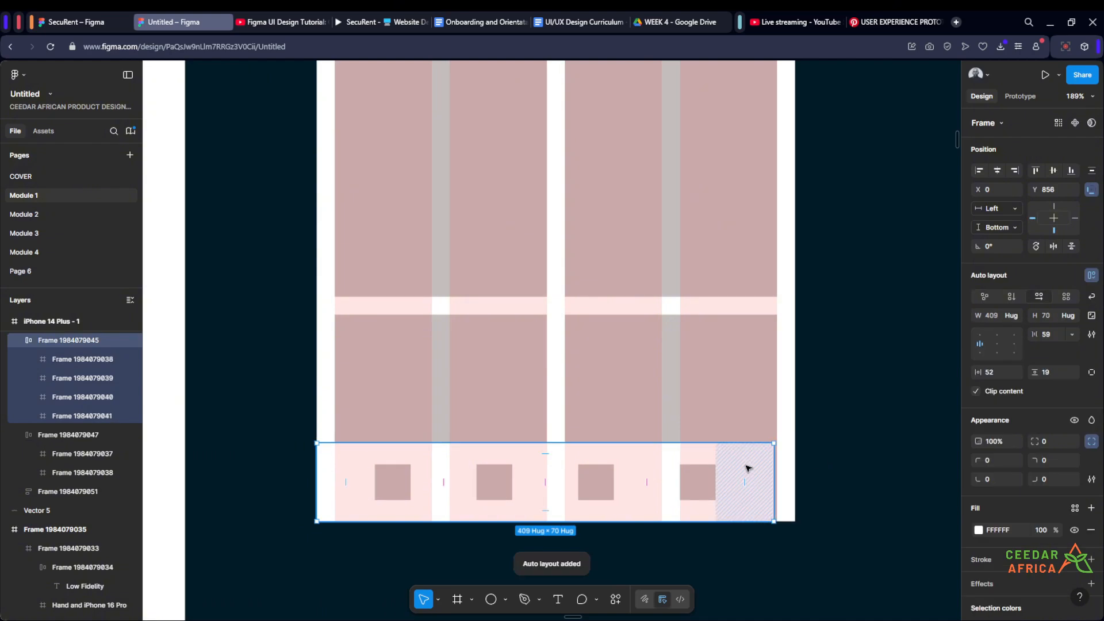
- Widen the navigation bar to 428 so it spans the full width of the phone frame
{"action": "left_click", "coordinate": [806, 496]}
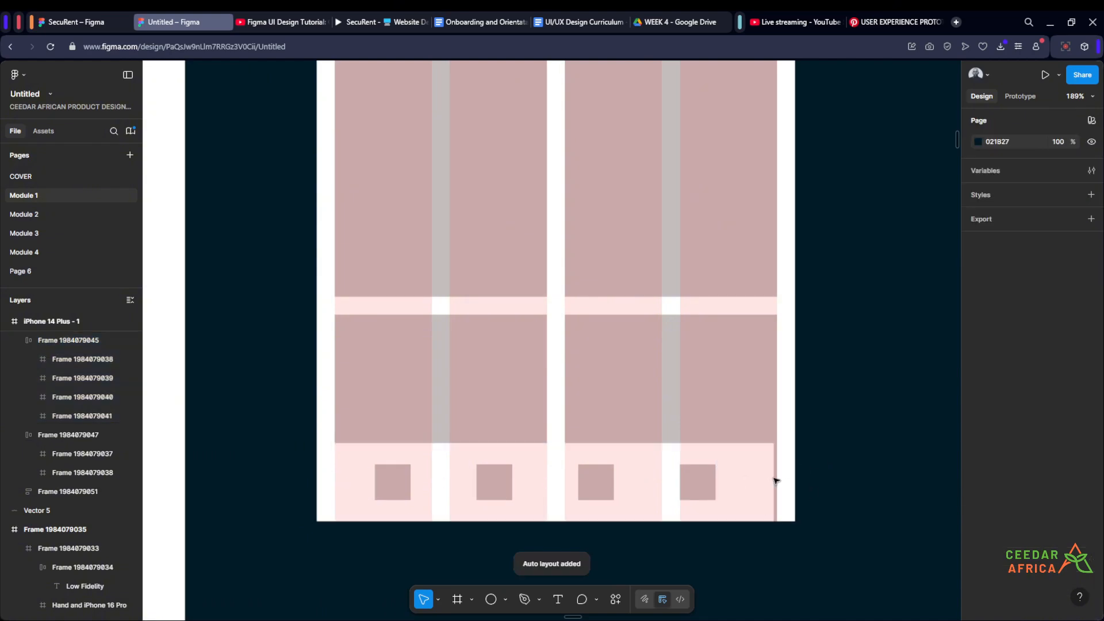
{"action": "left_click", "coordinate": [757, 468]}
{"action": "left_click_drag", "start_coordinate": [773, 481], "coordinate": [794, 475]}
{"action": "scroll", "coordinate": [815, 481], "scroll_direction": "down", "scroll_amount": 3}
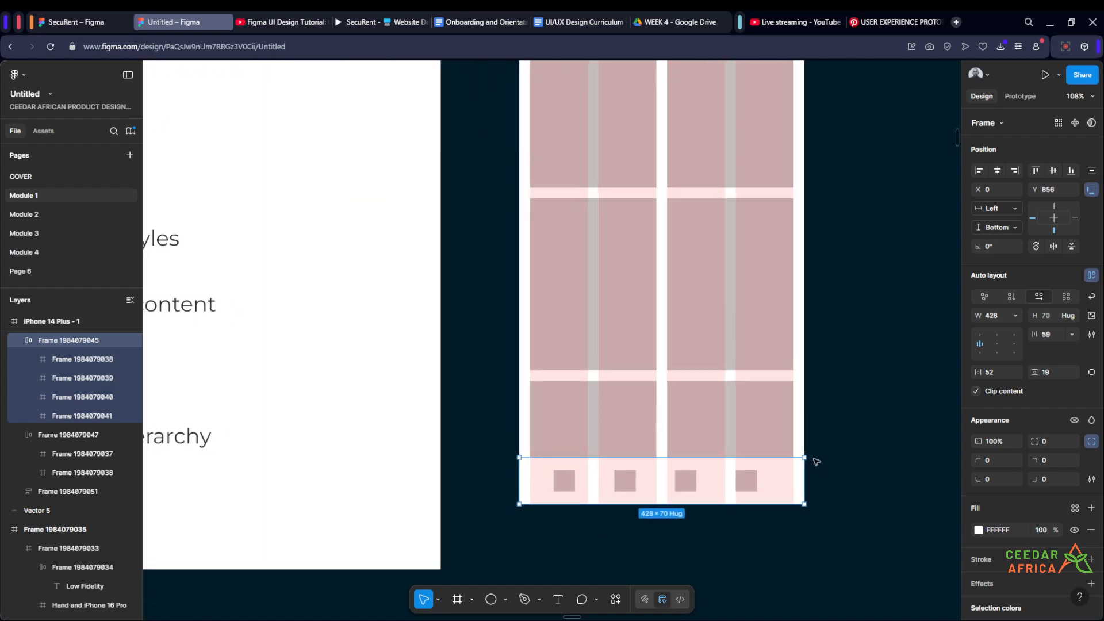
- Set the navigation bar's horizontal padding to 24 and align its boxes to the center
{"action": "scroll", "coordinate": [814, 461], "scroll_direction": "up", "scroll_amount": 3}
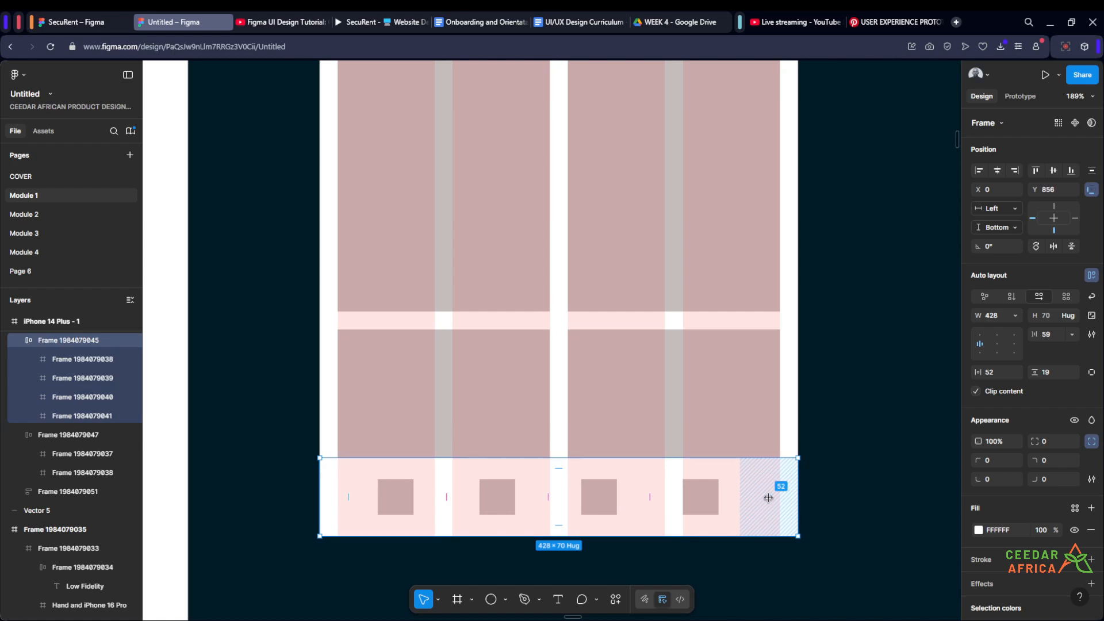
{"action": "left_click", "coordinate": [999, 373]}
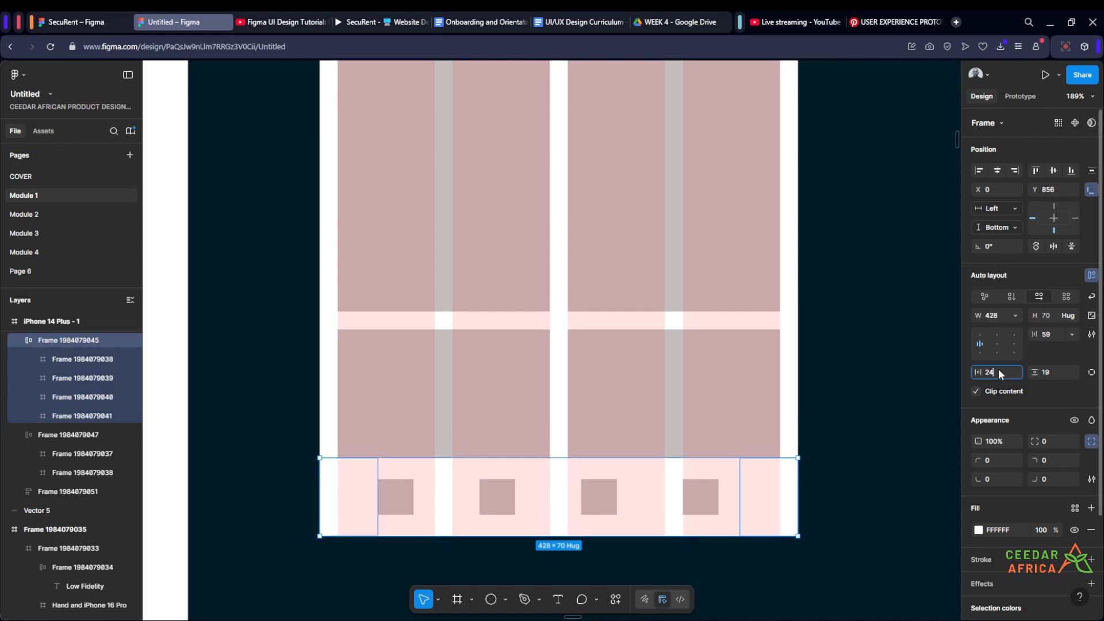
{"action": "key", "text": "Return"}
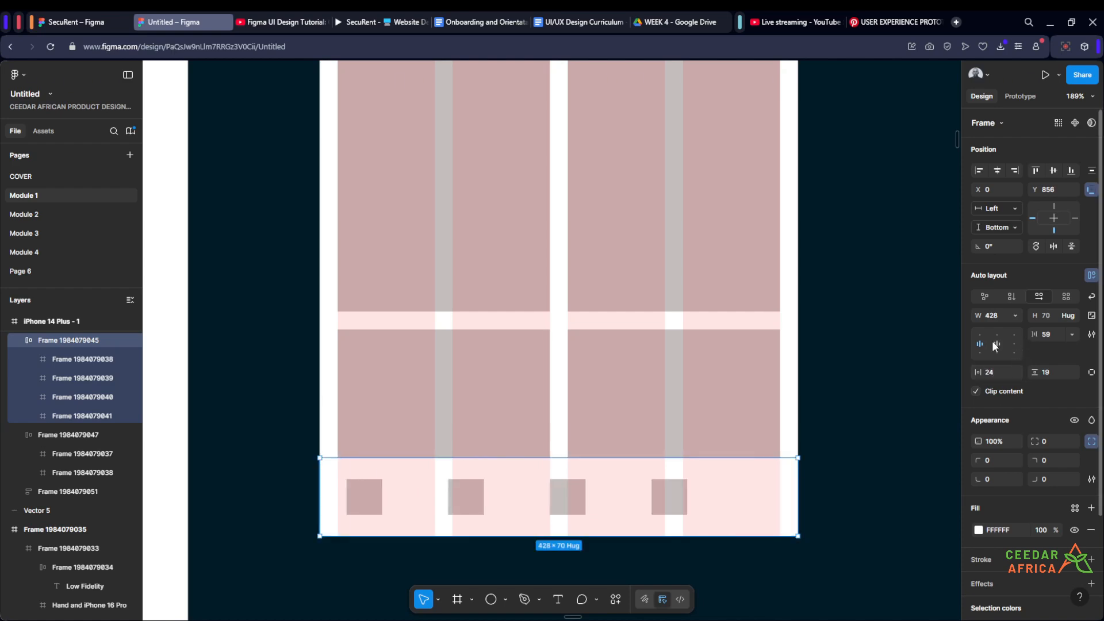
{"action": "left_click", "coordinate": [996, 344]}
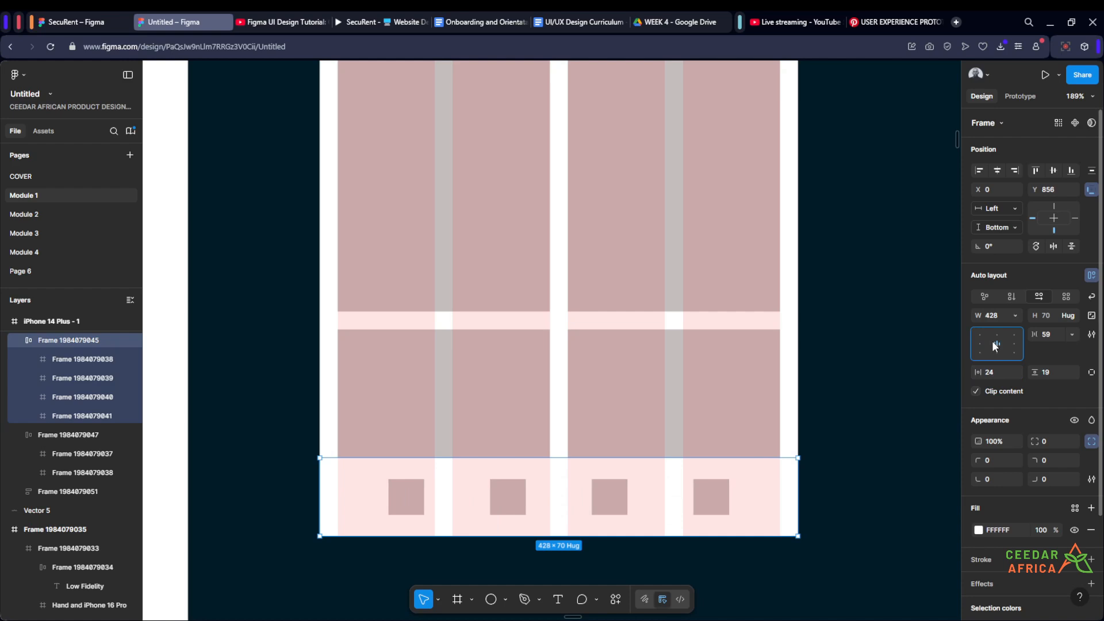
- Set the gap between the four boxes in the bottom navigation bar to 42
{"action": "left_click", "coordinate": [1050, 334]}
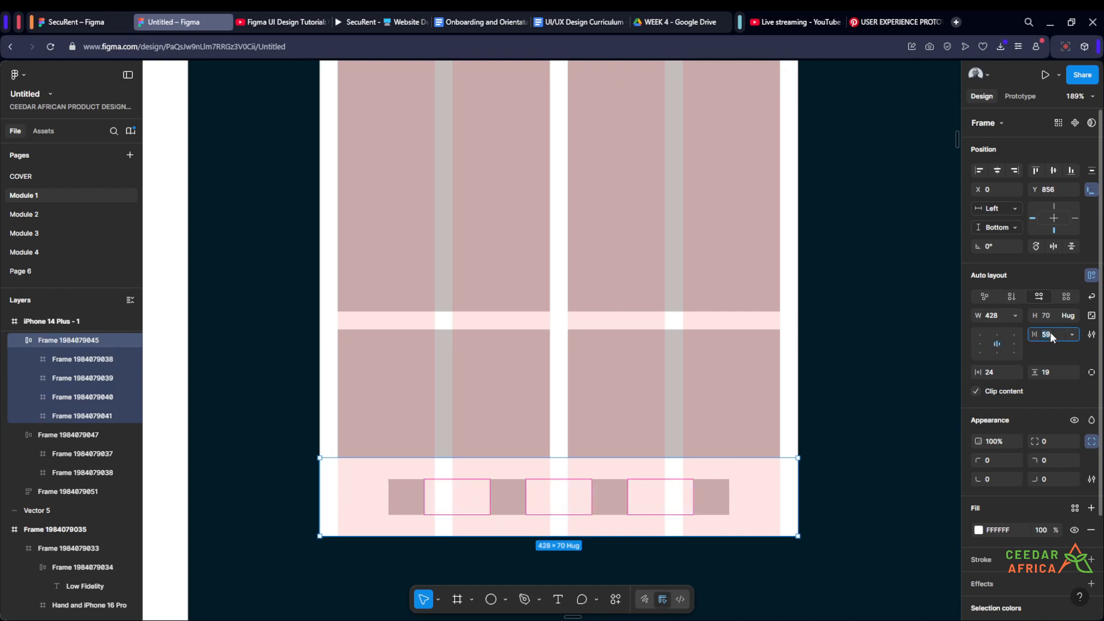
{"action": "type", "text": "32"}
{"action": "key", "text": "Return"}
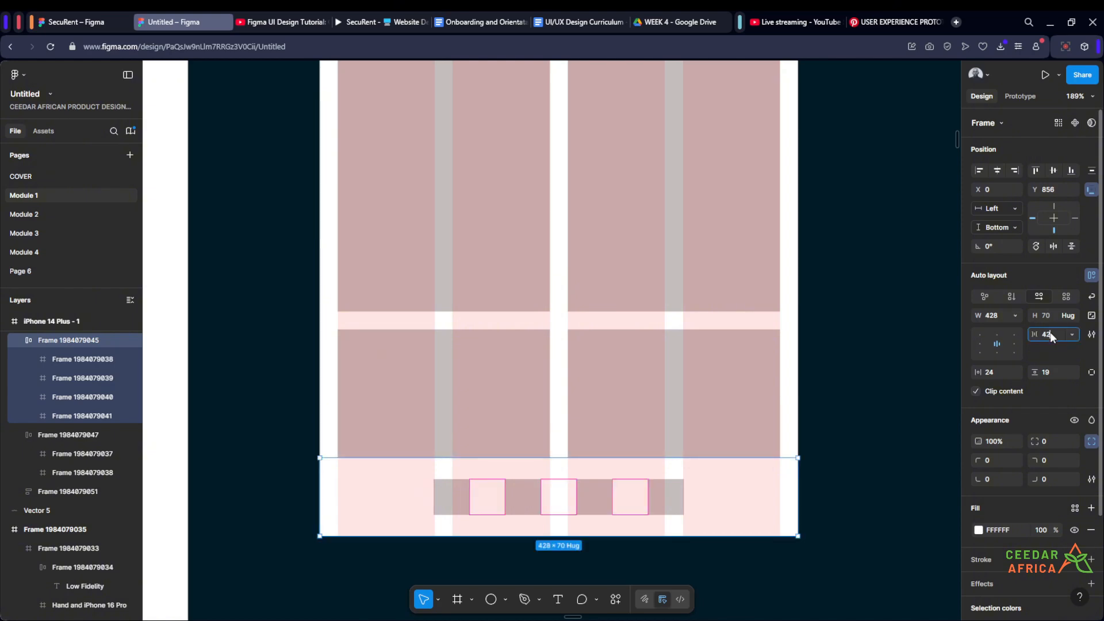
{"action": "left_click", "coordinate": [1049, 334]}
{"action": "type", "text": "42"}
{"action": "key", "text": "Return"}
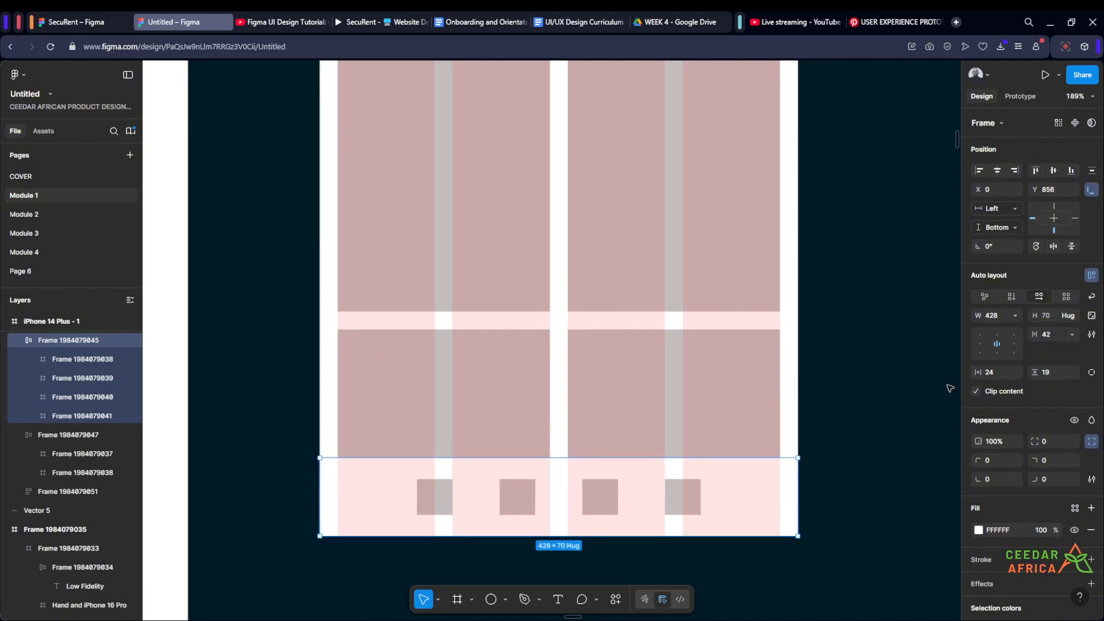
{"action": "left_click", "coordinate": [906, 383]}
- Examine the alignment and spacing of the whole iPhone 14 Plus wireframe against its column grid
{"action": "scroll", "coordinate": [907, 384], "scroll_direction": "down", "scroll_amount": 5}
{"action": "scroll", "coordinate": [848, 409], "scroll_direction": "up", "scroll_amount": 5}
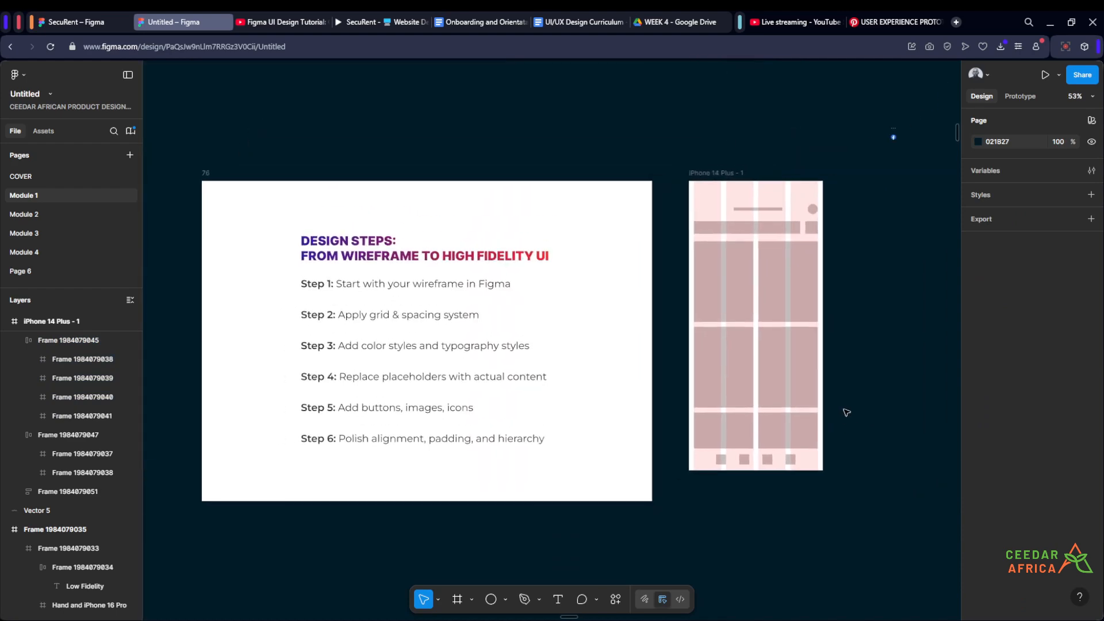
{"action": "scroll", "coordinate": [790, 441], "scroll_direction": "up", "scroll_amount": 3}
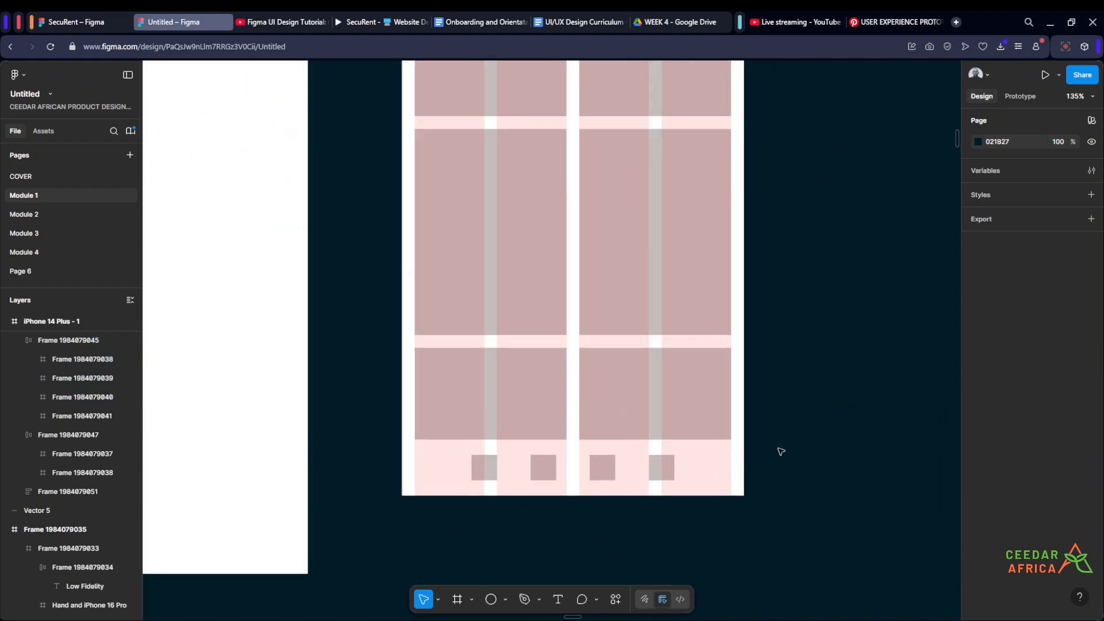
{"action": "scroll", "coordinate": [791, 445], "scroll_direction": "down", "scroll_amount": 4}
{"action": "left_click_drag", "start_coordinate": [800, 375], "coordinate": [742, 424]}
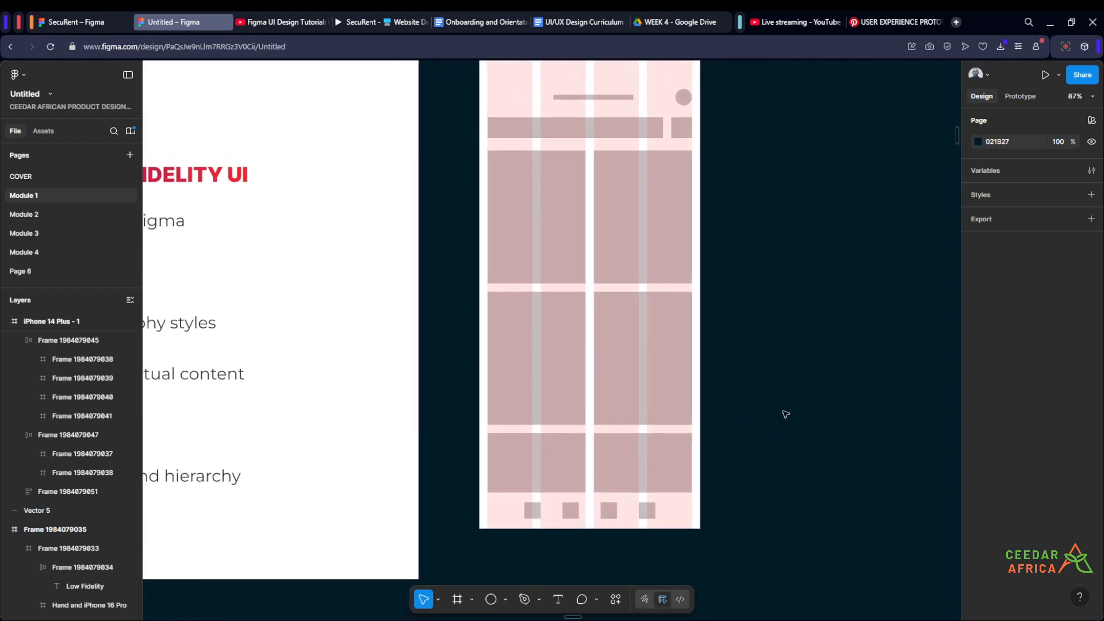
{"action": "scroll", "coordinate": [786, 414], "scroll_direction": "down", "scroll_amount": 1}
{"action": "left_click_drag", "start_coordinate": [797, 399], "coordinate": [745, 431]}
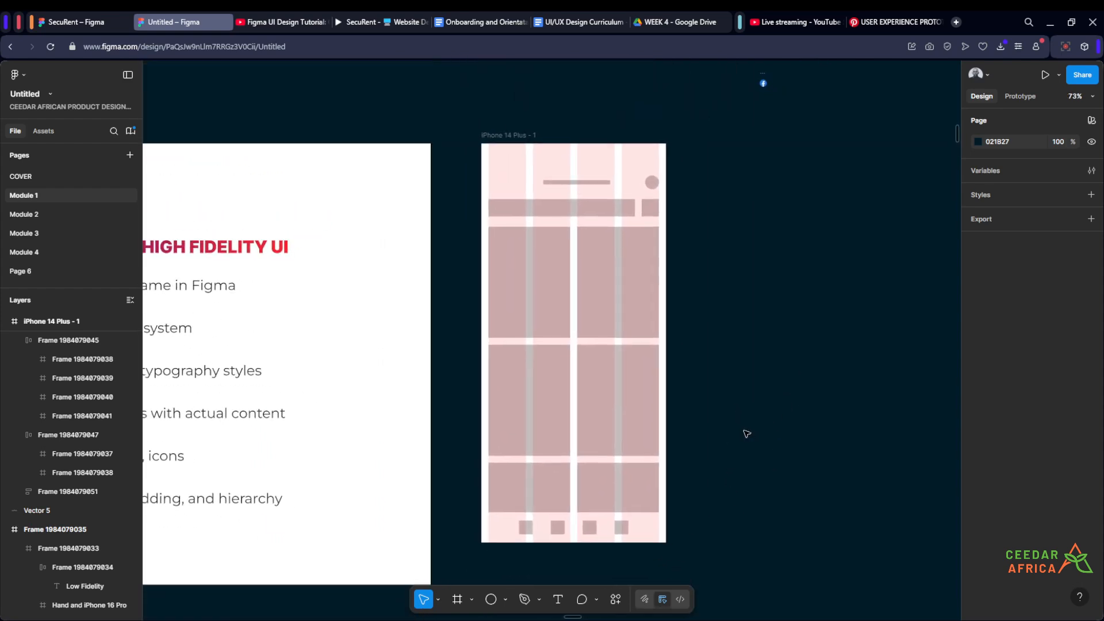
{"action": "scroll", "coordinate": [746, 432], "scroll_direction": "up", "scroll_amount": 1}
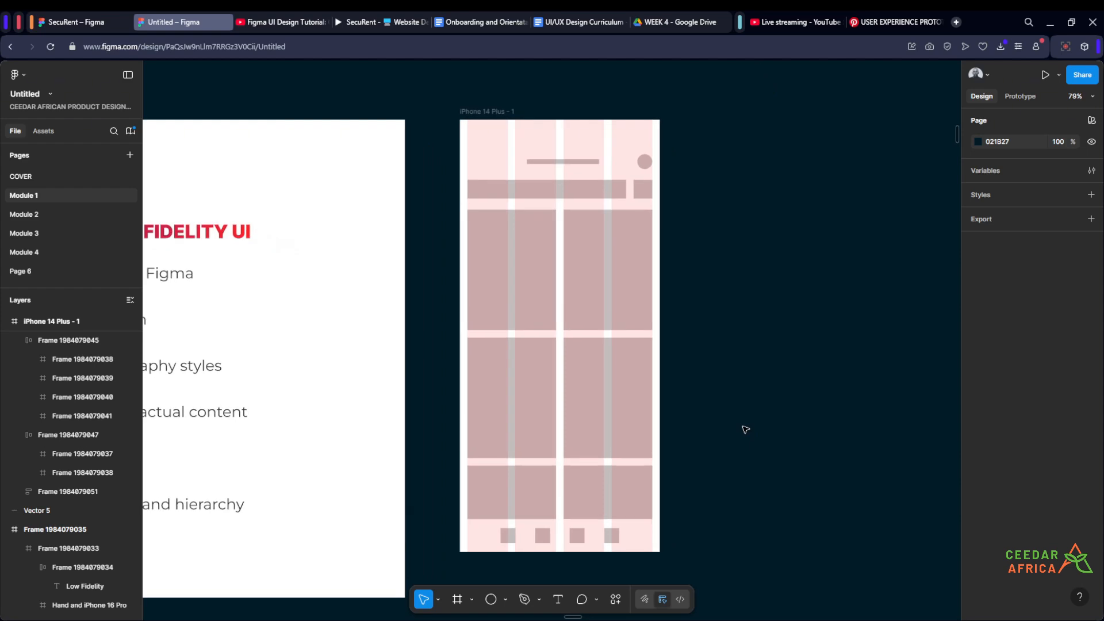
{"action": "left_click_drag", "start_coordinate": [745, 428], "coordinate": [856, 399]}
{"action": "scroll", "coordinate": [871, 384], "scroll_direction": "down", "scroll_amount": 2}
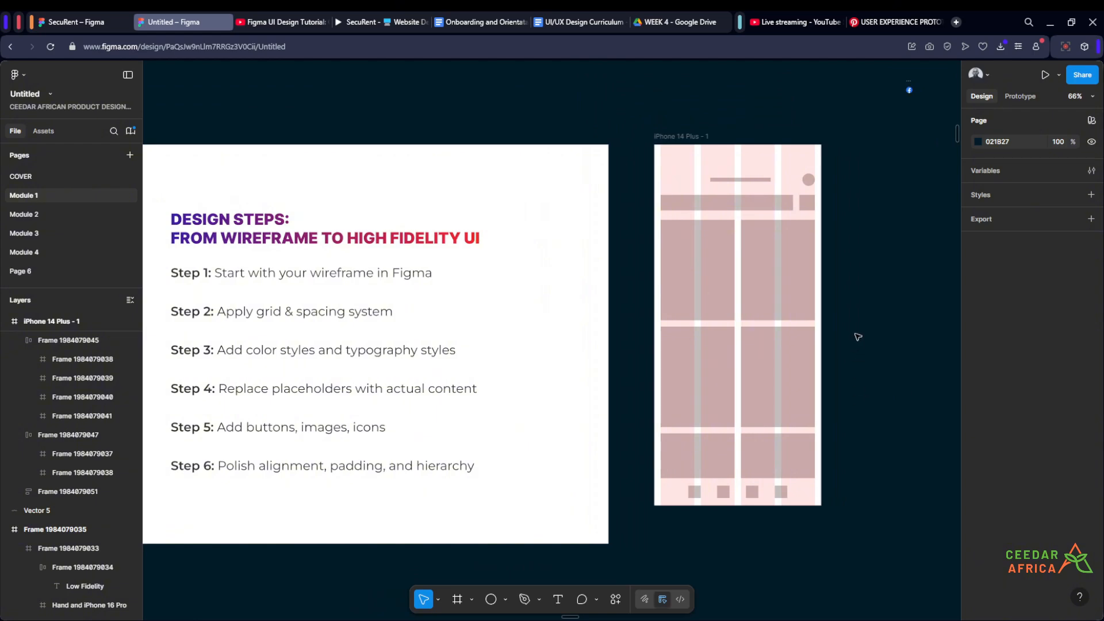
{"action": "scroll", "coordinate": [856, 318], "scroll_direction": "up", "scroll_amount": 1}
{"action": "scroll", "coordinate": [857, 319], "scroll_direction": "down", "scroll_amount": 1}
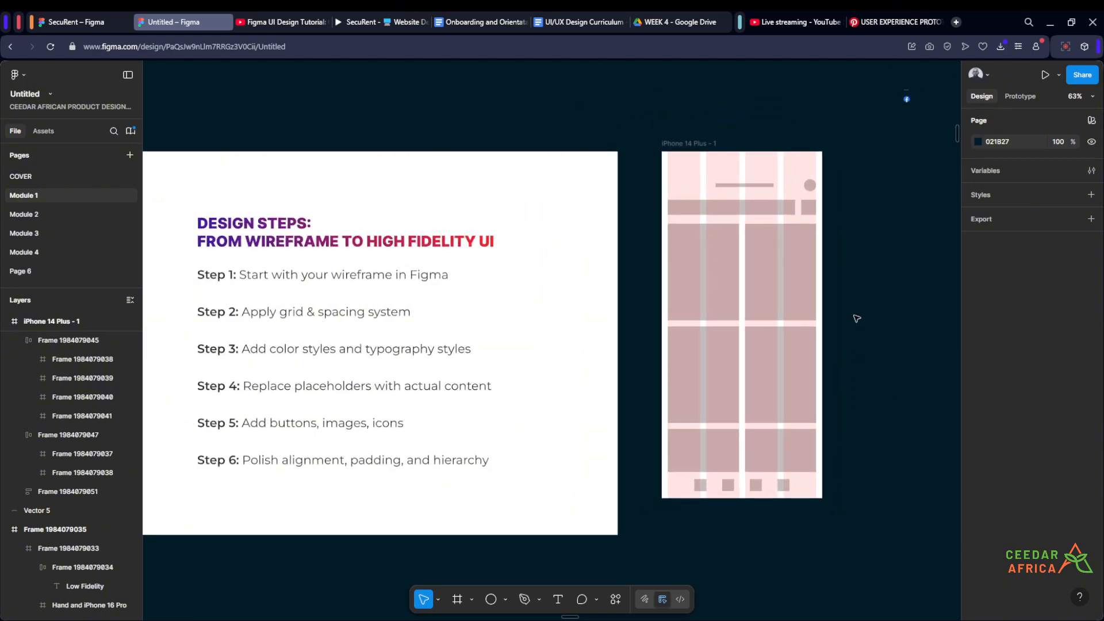
- Read the design steps slide beside the wireframe and look over the low and high fidelity phone mockups
{"action": "left_click_drag", "start_coordinate": [733, 544], "coordinate": [807, 530]}
{"action": "scroll", "coordinate": [787, 533], "scroll_direction": "up", "scroll_amount": 3}
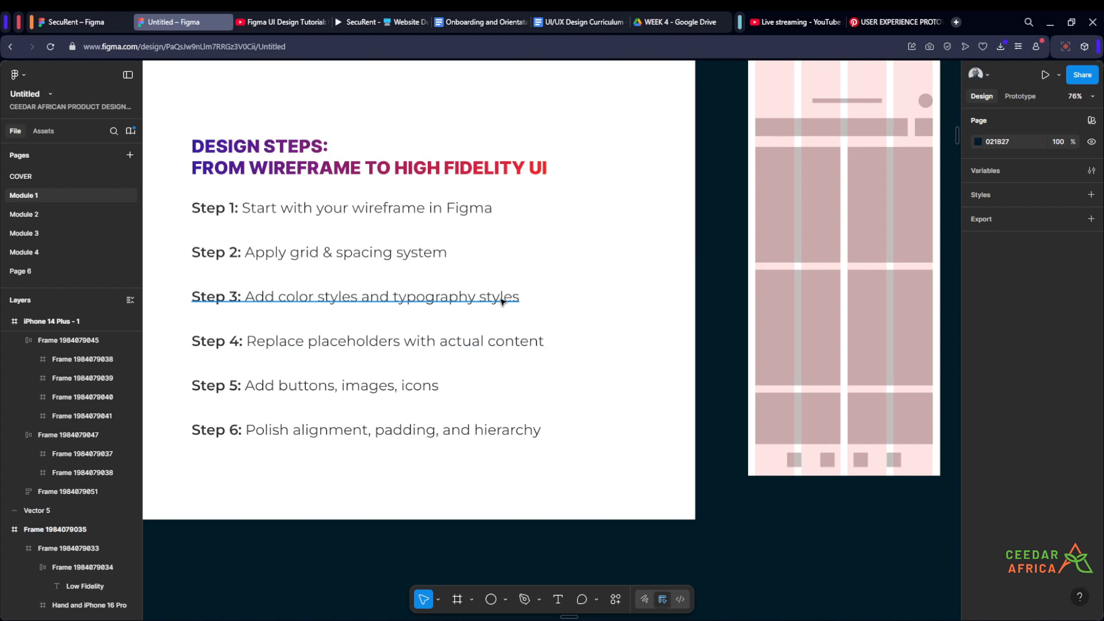
{"action": "scroll", "coordinate": [382, 323], "scroll_direction": "down", "scroll_amount": 4}
{"action": "scroll", "coordinate": [636, 243], "scroll_direction": "up", "scroll_amount": 4}
{"action": "scroll", "coordinate": [541, 209], "scroll_direction": "up", "scroll_amount": 1}
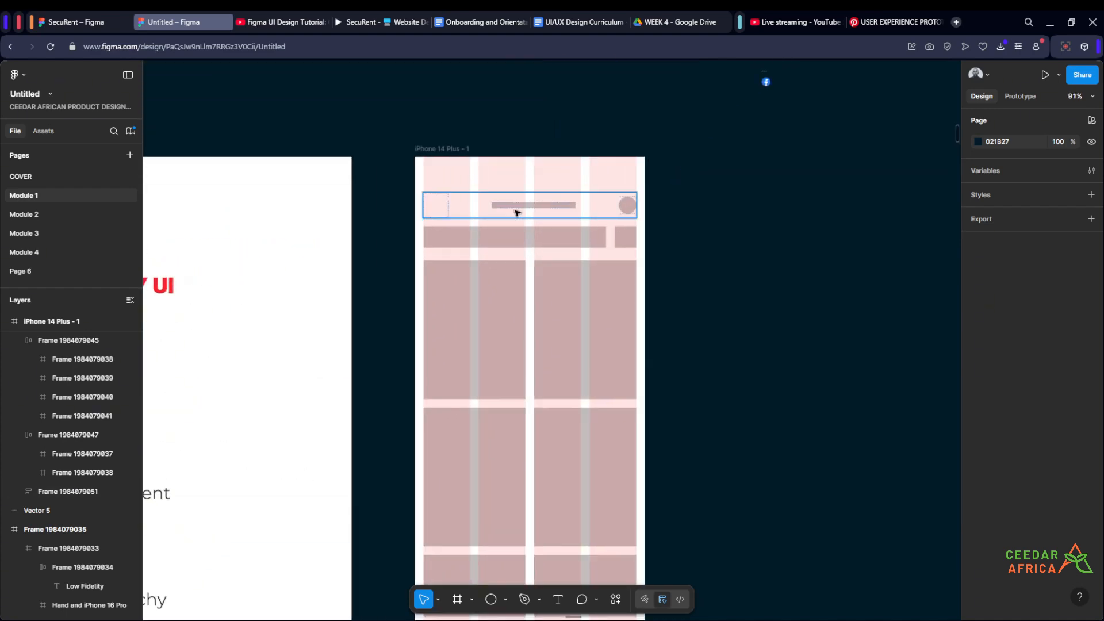
{"action": "scroll", "coordinate": [662, 206], "scroll_direction": "down", "scroll_amount": 6}
{"action": "left_click_drag", "start_coordinate": [296, 463], "coordinate": [611, 466]}
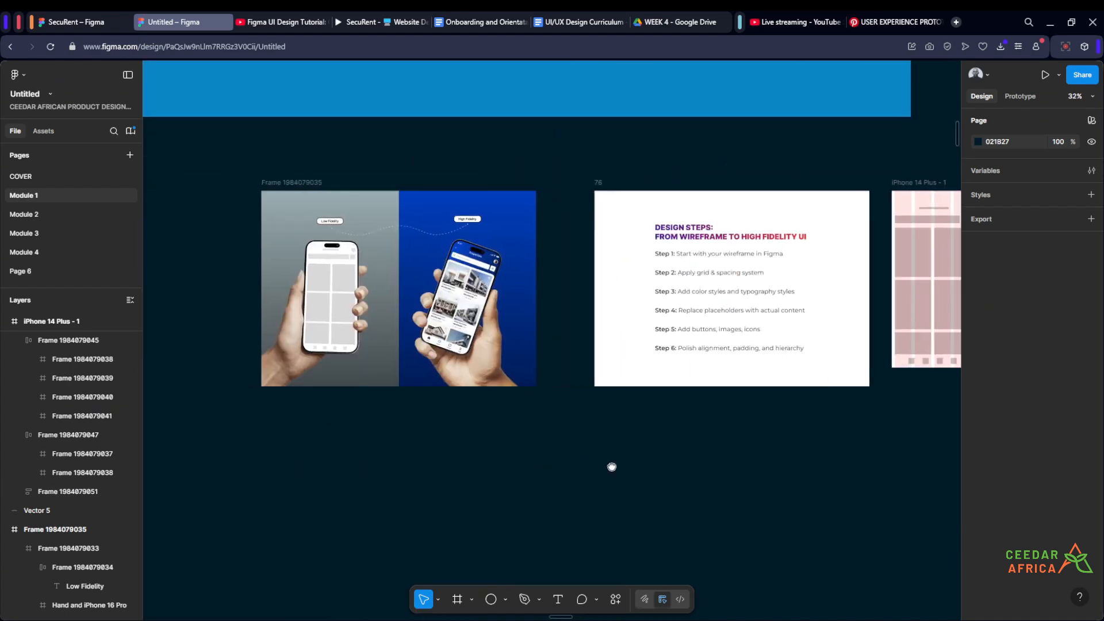
{"action": "scroll", "coordinate": [443, 256], "scroll_direction": "up", "scroll_amount": 9}
{"action": "scroll", "coordinate": [544, 260], "scroll_direction": "down", "scroll_amount": 6}
{"action": "scroll", "coordinate": [847, 234], "scroll_direction": "up", "scroll_amount": 6}
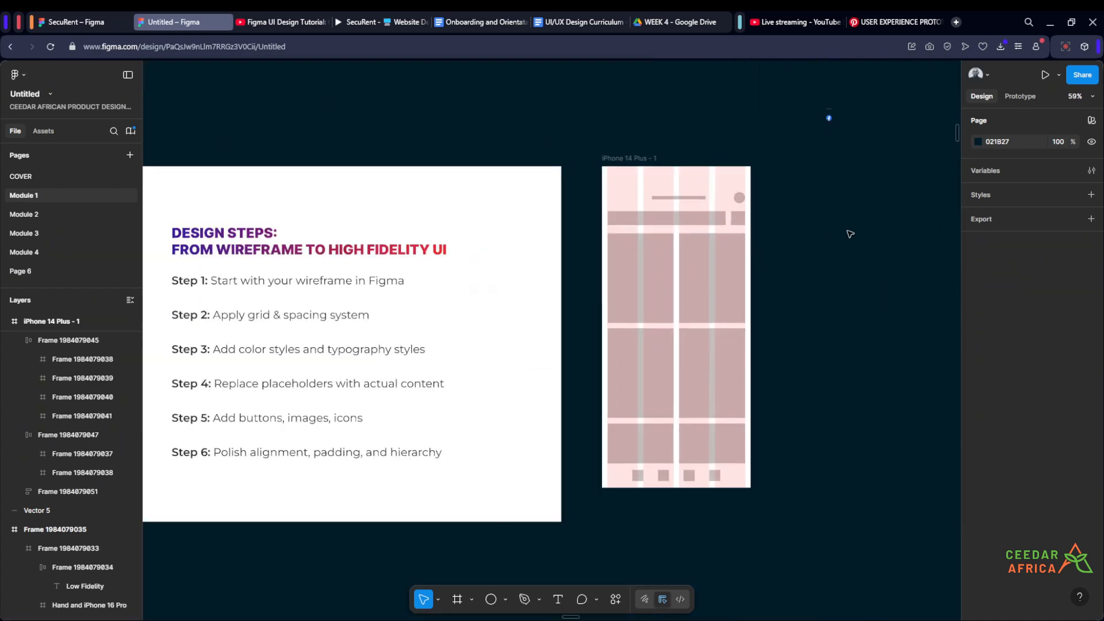
- Add the text "Properties" just above the placeholder line in the phone frame's header
{"action": "scroll", "coordinate": [603, 267], "scroll_direction": "left", "scroll_amount": 3}
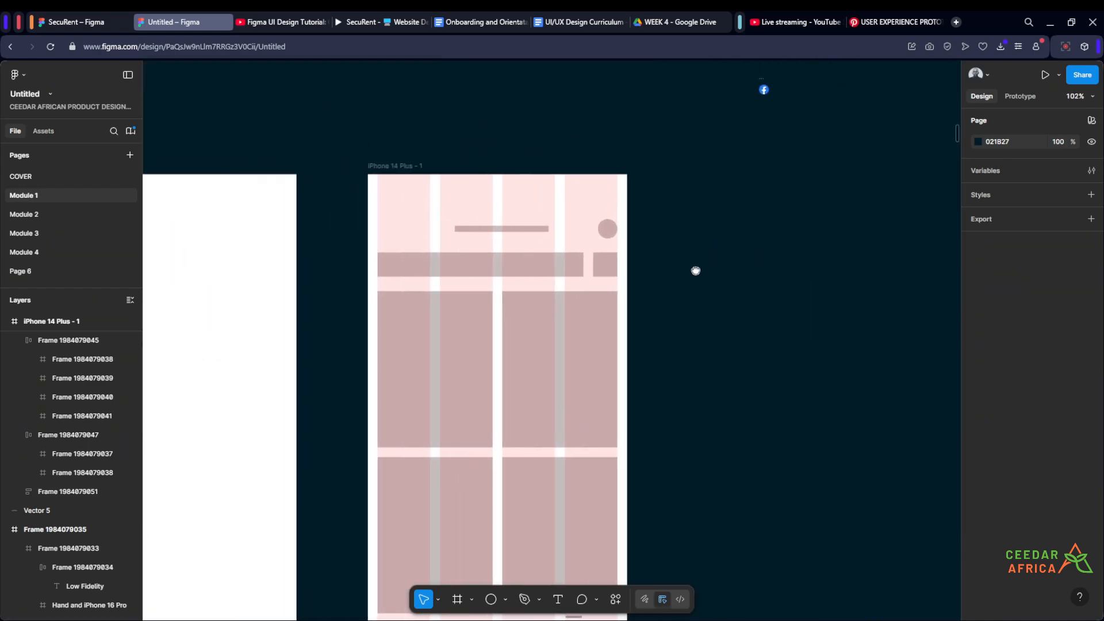
{"action": "key", "text": "t"}
{"action": "left_click", "coordinate": [489, 197]}
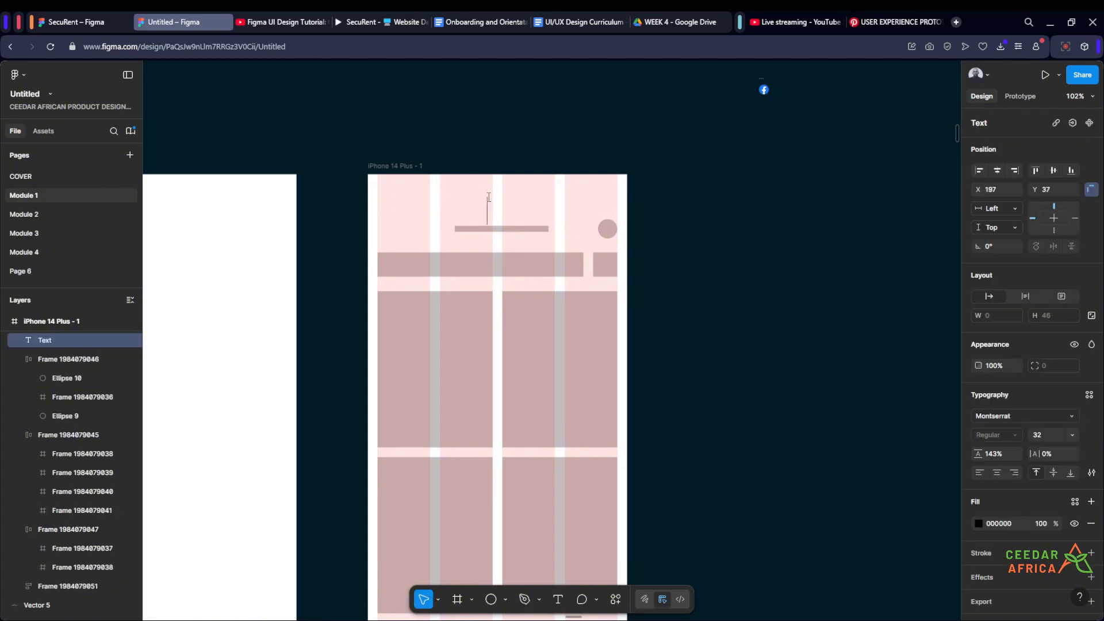
{"action": "type", "text": "Properti"}
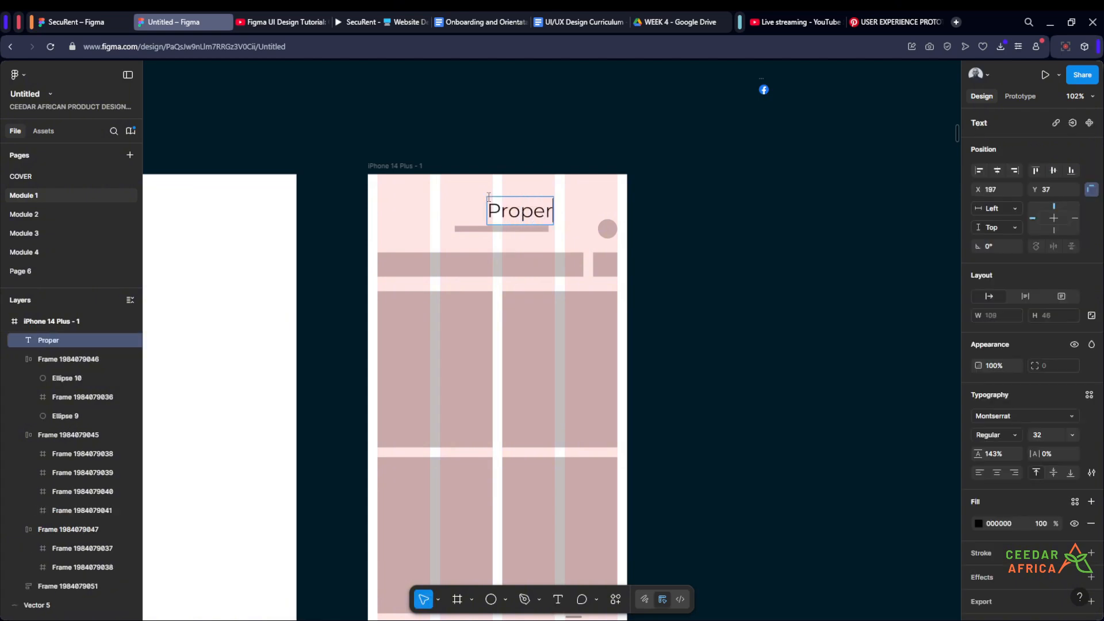
{"action": "key", "text": "BackSpace"}
{"action": "type", "text": "ties"}
{"action": "key", "text": "Escape"}
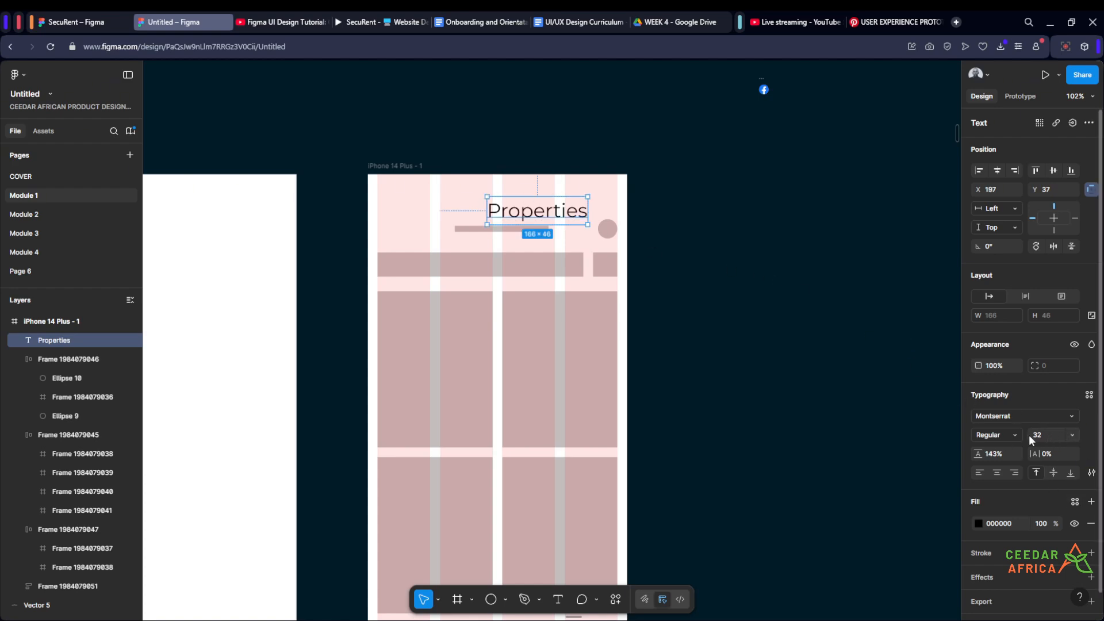
- Set the Properties title to SemiBold weight and font size 24
{"action": "left_click", "coordinate": [1013, 434]}
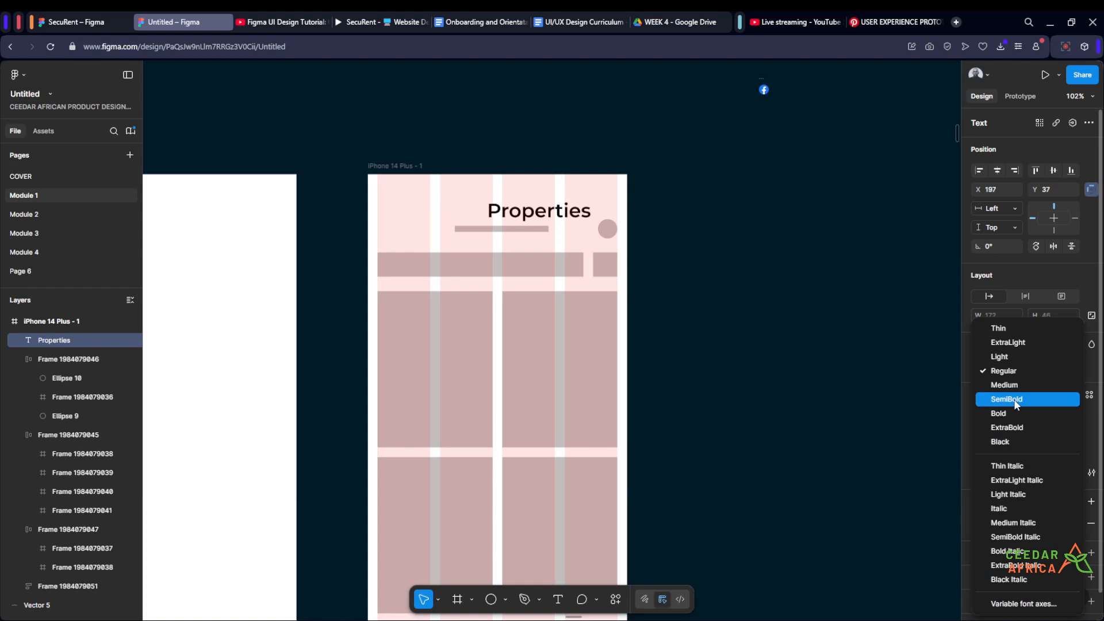
{"action": "left_click", "coordinate": [1013, 399]}
{"action": "left_click", "coordinate": [1072, 437]}
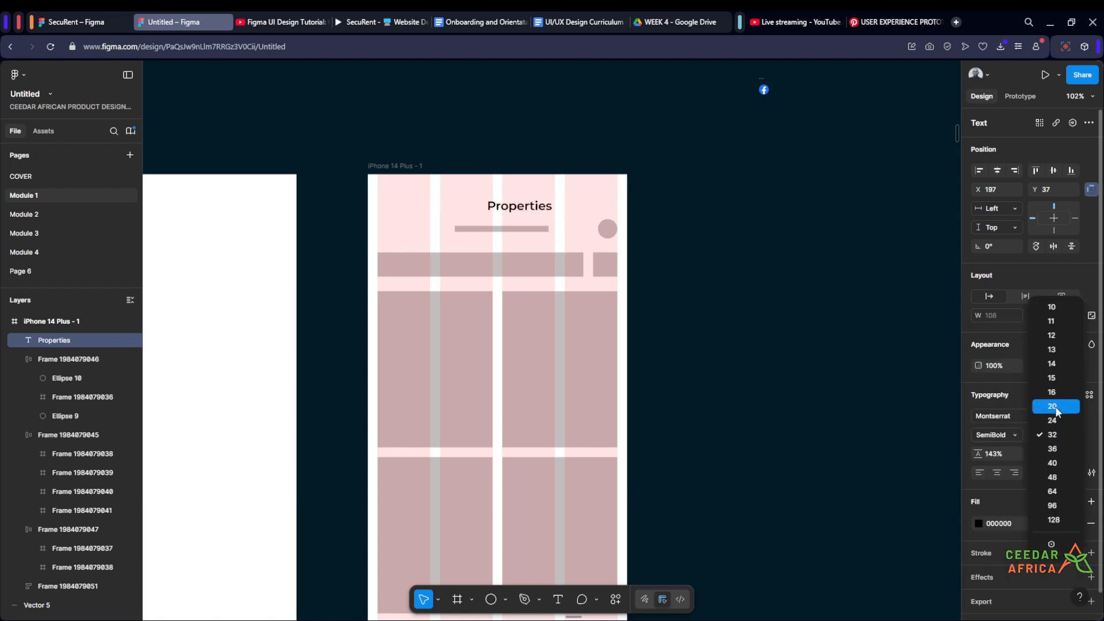
{"action": "left_click", "coordinate": [1055, 407]}
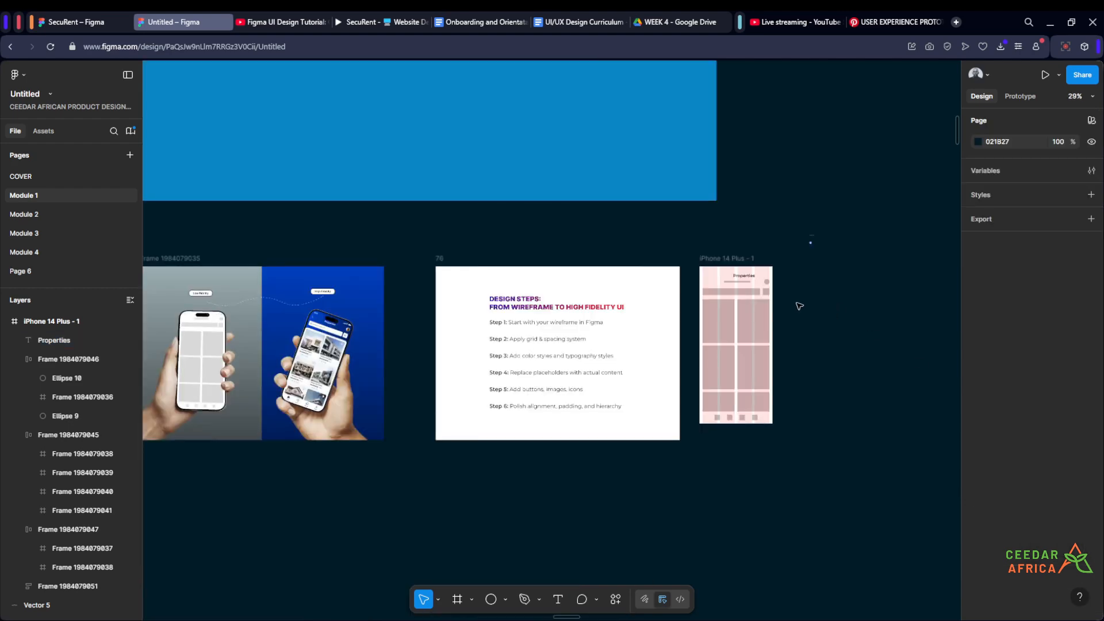
- Inspect the typography settings of the Properties title in the high fidelity "find a lanlord" reference screen
{"action": "scroll", "coordinate": [684, 313], "scroll_direction": "down", "scroll_amount": 5}
{"action": "scroll", "coordinate": [640, 339], "scroll_direction": "up", "scroll_amount": 4}
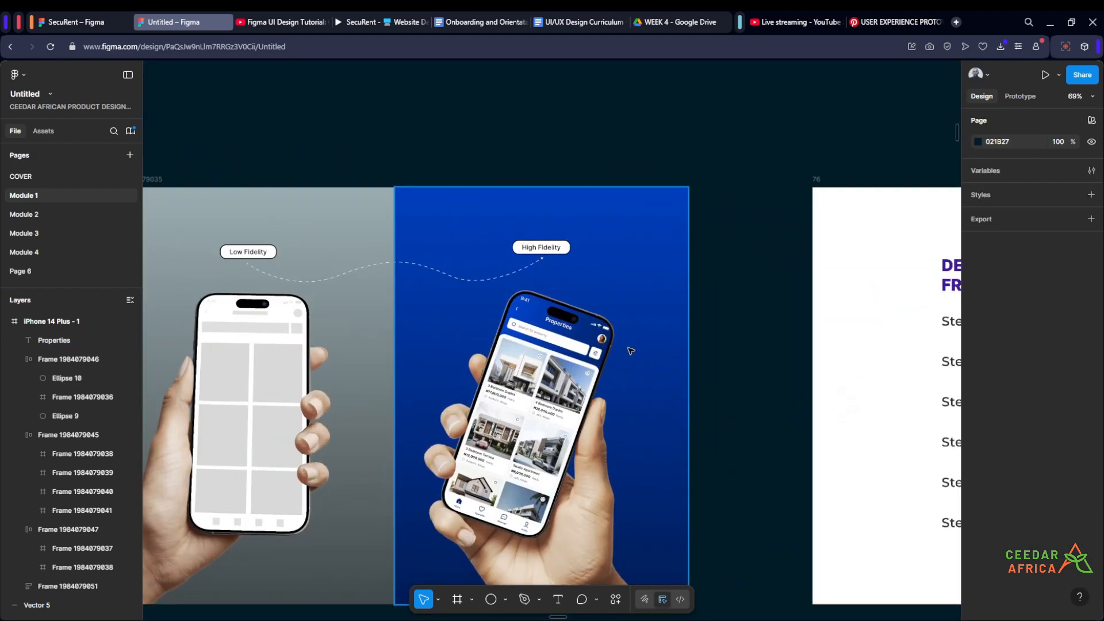
{"action": "scroll", "coordinate": [560, 258], "scroll_direction": "down", "scroll_amount": 6}
{"action": "scroll", "coordinate": [561, 258], "scroll_direction": "down", "scroll_amount": 3}
{"action": "scroll", "coordinate": [498, 306], "scroll_direction": "up", "scroll_amount": 10}
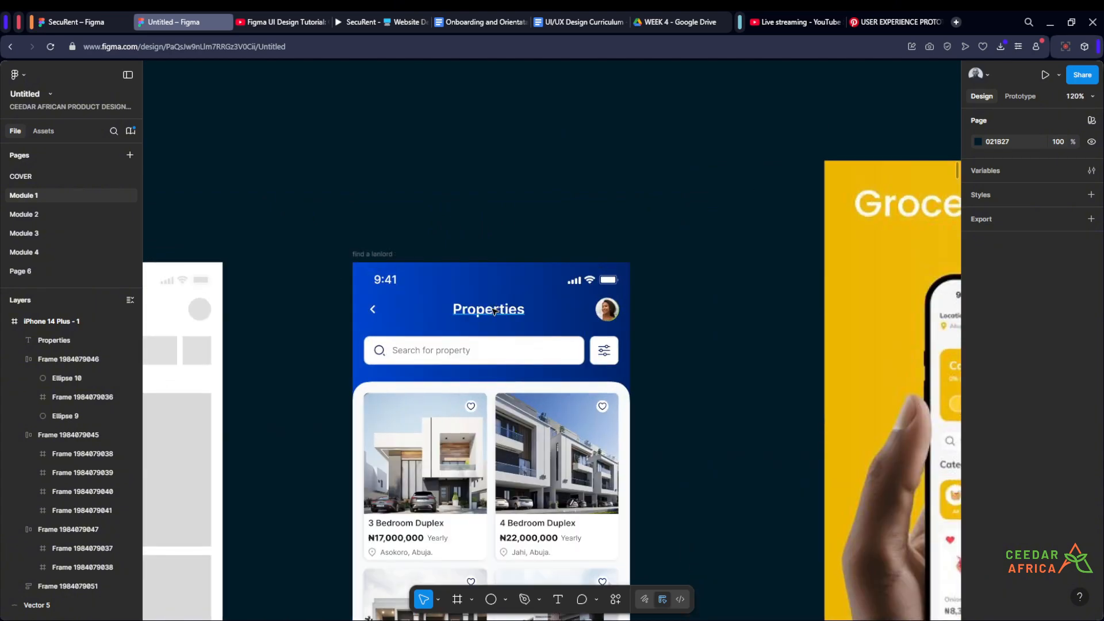
{"action": "left_click", "coordinate": [493, 311], "text": "ctrl"}
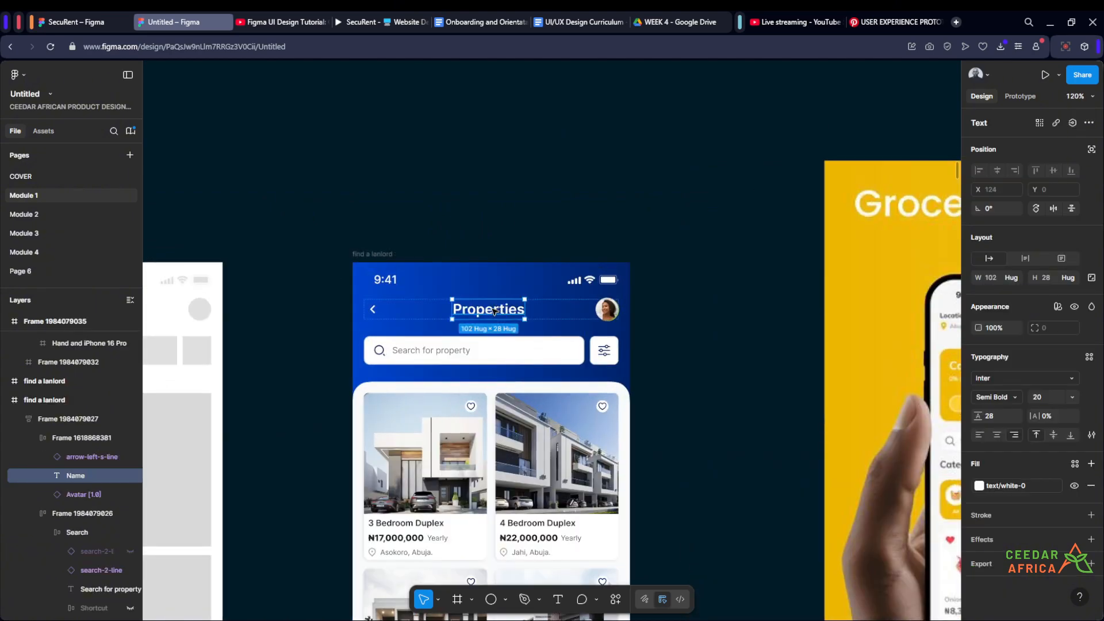
{"action": "left_click", "coordinate": [656, 184]}
- Try font size 20 on the wireframe's Properties title and set it back to 24
{"action": "scroll", "coordinate": [562, 250], "scroll_direction": "down", "scroll_amount": 5}
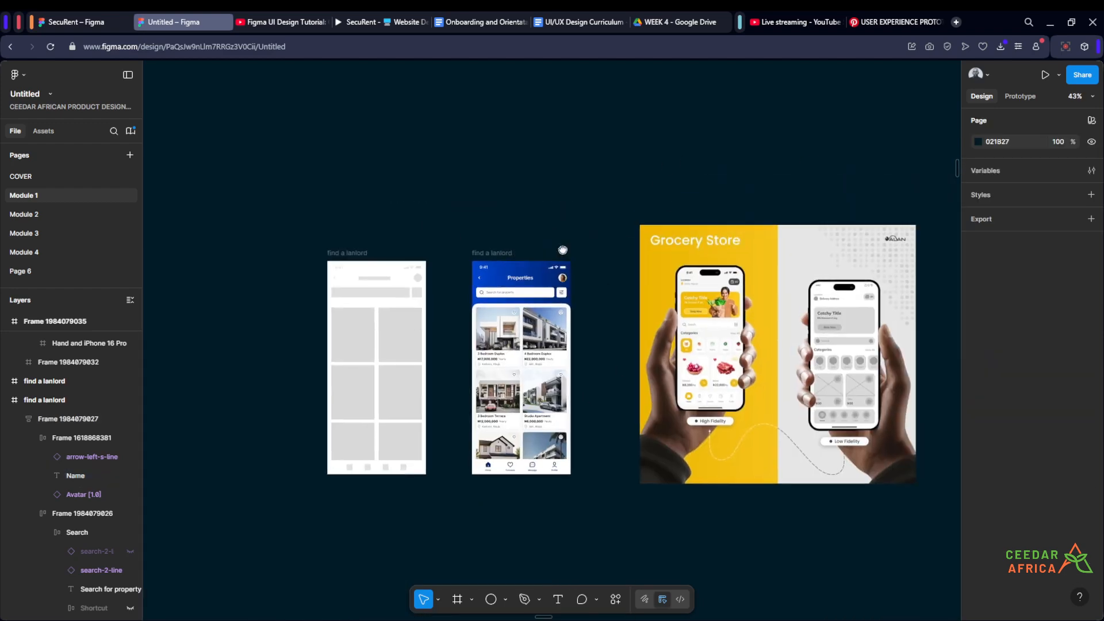
{"action": "left_click_drag", "start_coordinate": [562, 250], "coordinate": [181, 567]}
{"action": "left_click_drag", "start_coordinate": [646, 278], "coordinate": [490, 480]}
{"action": "scroll", "coordinate": [491, 481], "scroll_direction": "down", "scroll_amount": 3}
{"action": "left_click_drag", "start_coordinate": [609, 434], "coordinate": [409, 550]}
{"action": "scroll", "coordinate": [618, 248], "scroll_direction": "up", "scroll_amount": 4}
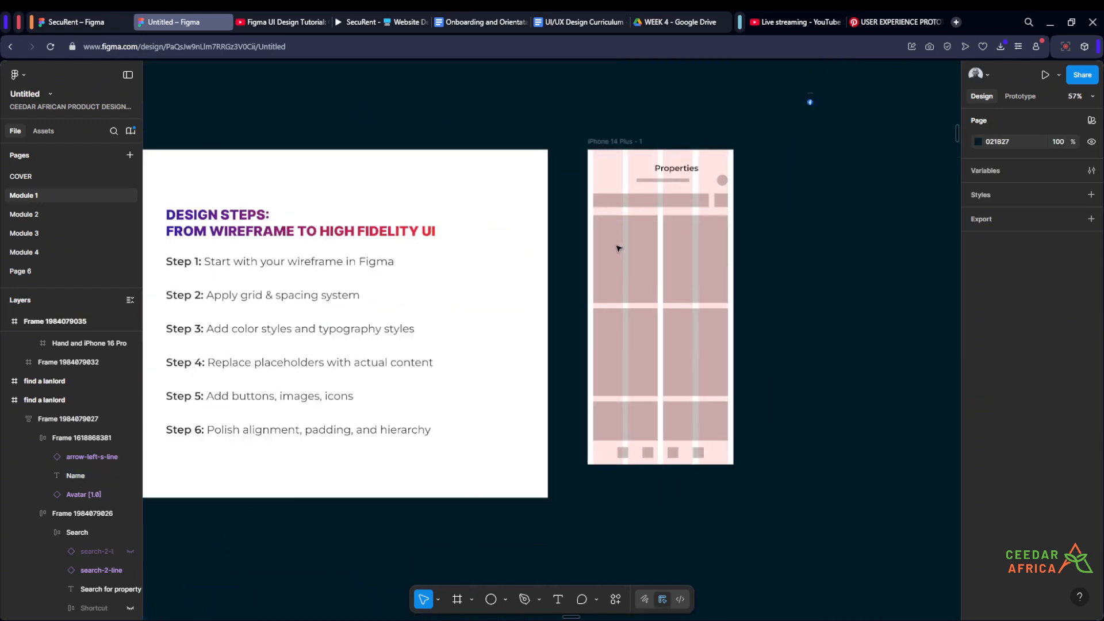
{"action": "scroll", "coordinate": [618, 249], "scroll_direction": "up", "scroll_amount": 4}
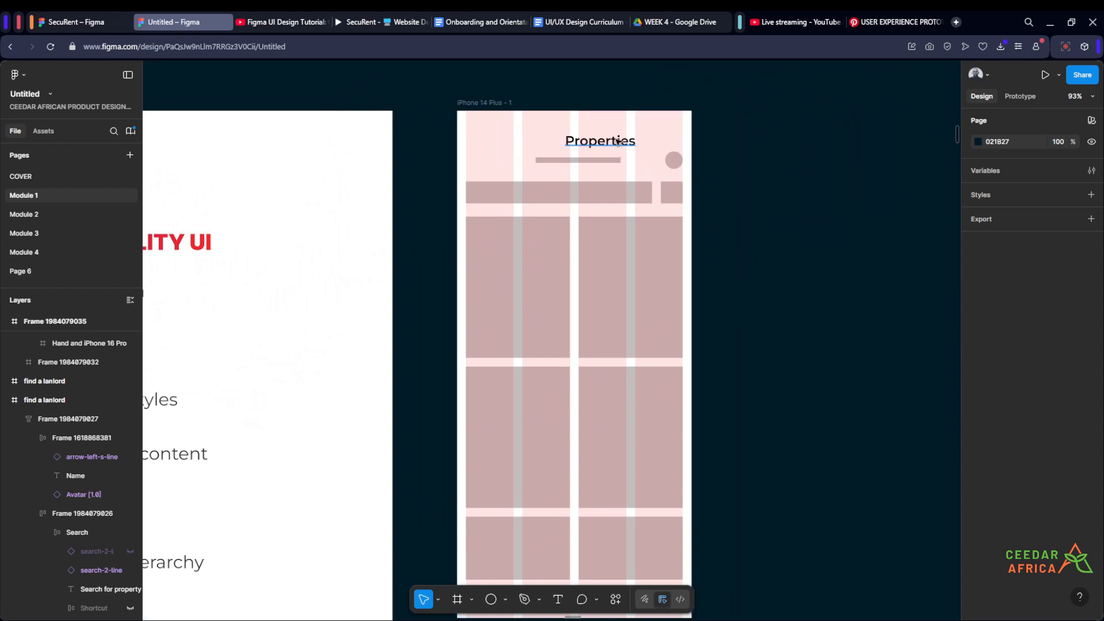
{"action": "left_click", "coordinate": [618, 141]}
{"action": "left_click", "coordinate": [1077, 439]}
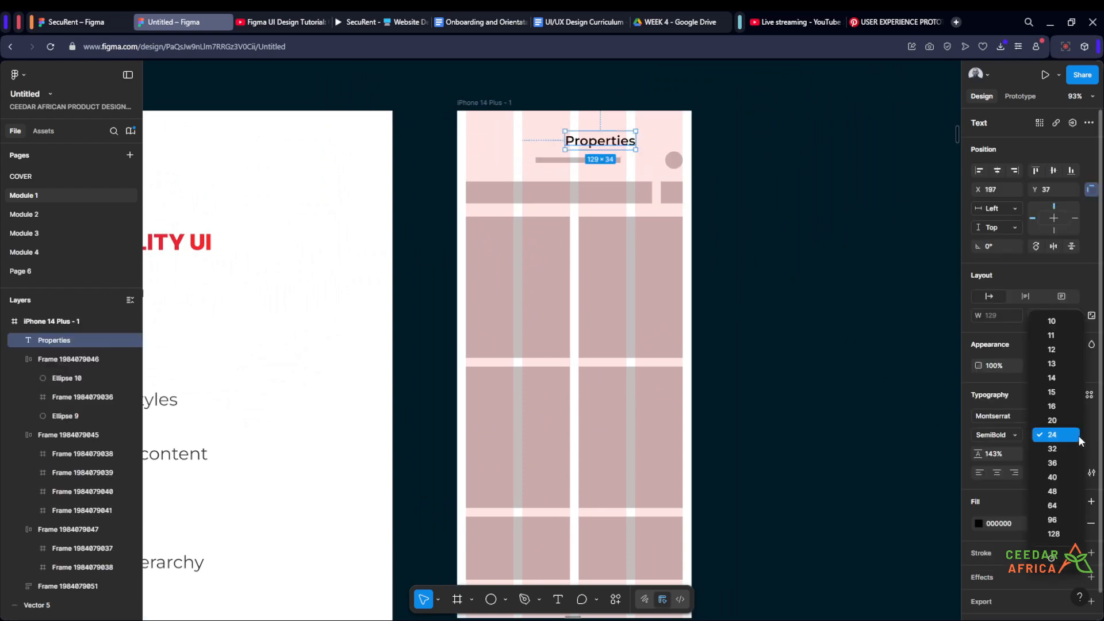
{"action": "left_click", "coordinate": [1064, 425]}
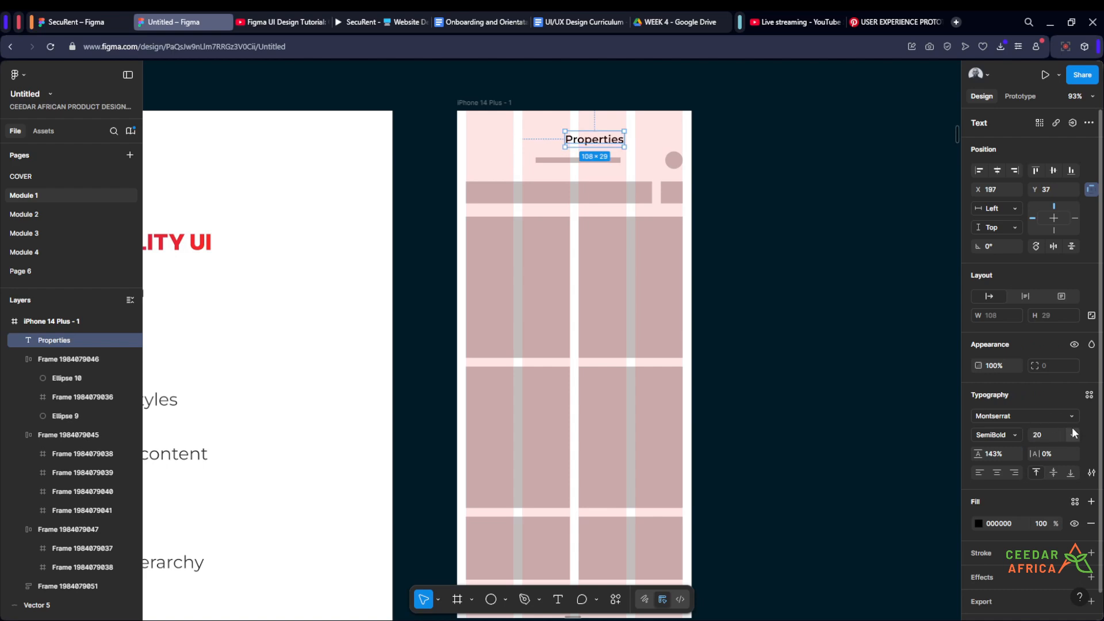
{"action": "left_click", "coordinate": [1073, 434]}
{"action": "left_click", "coordinate": [1035, 448]}
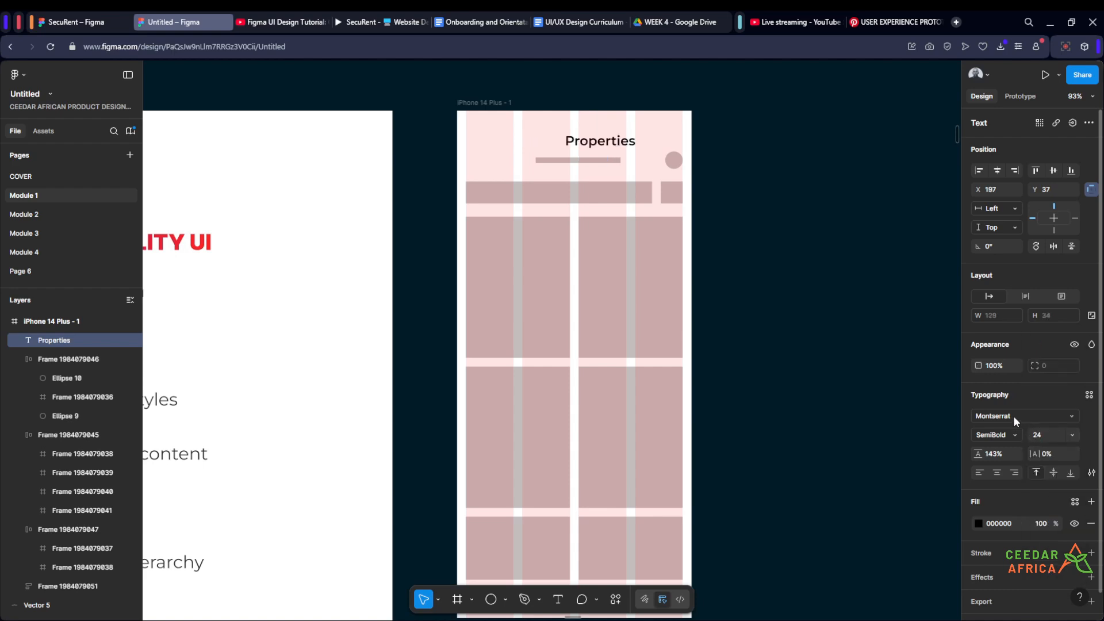
{"action": "left_click", "coordinate": [1071, 416]}
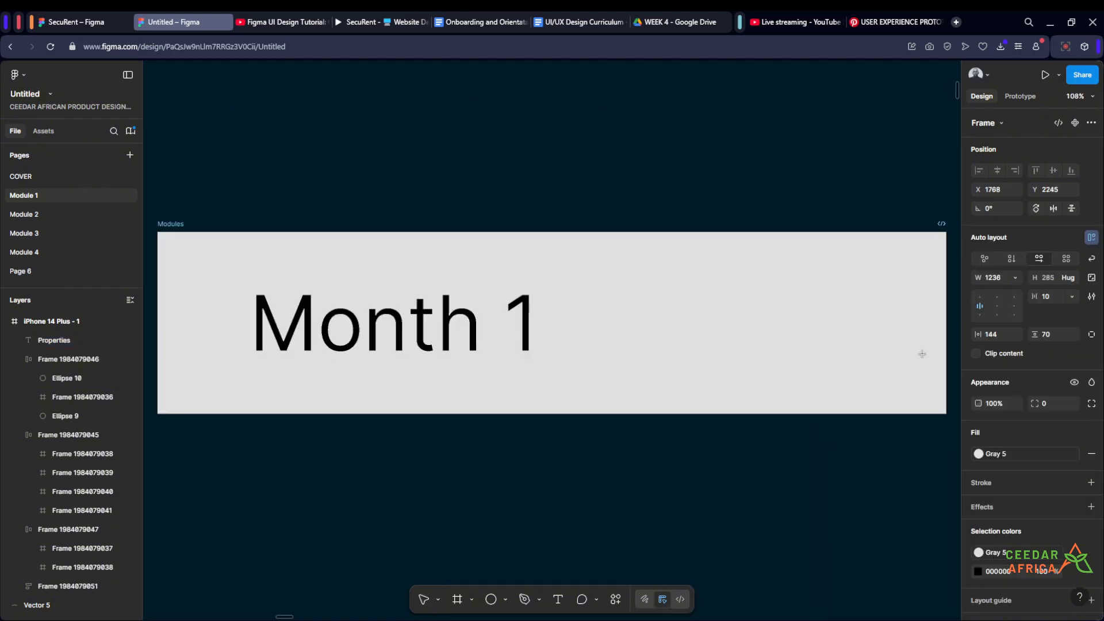
{"action": "scroll", "coordinate": [751, 322], "scroll_direction": "down", "scroll_amount": 5}
{"action": "scroll", "coordinate": [751, 320], "scroll_direction": "down", "scroll_amount": 1}
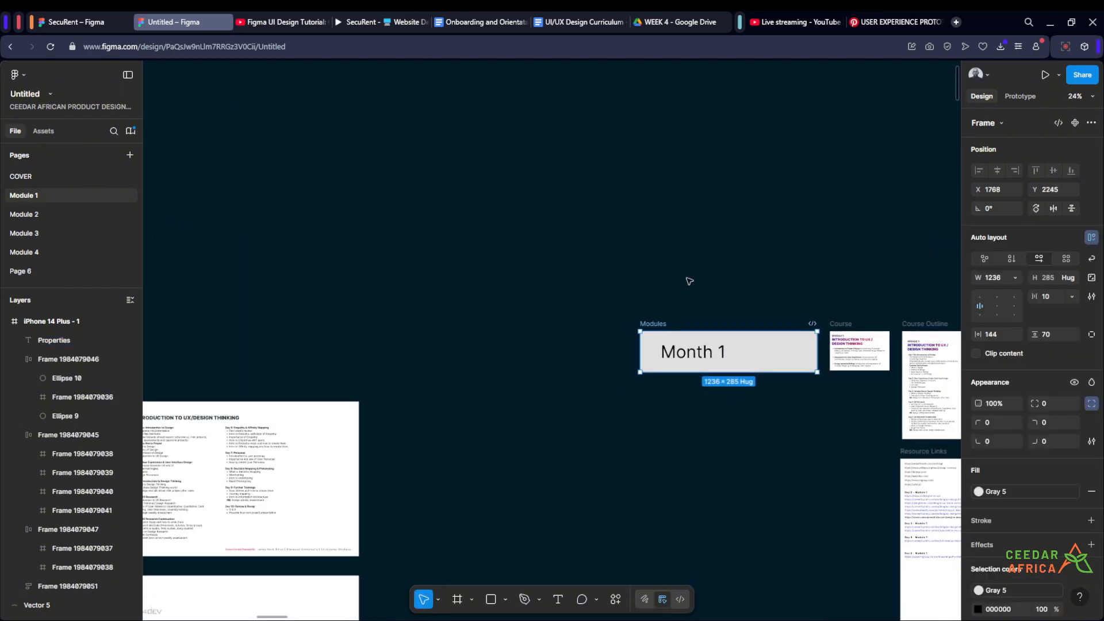
{"action": "left_click", "coordinate": [688, 282]}
{"action": "scroll", "coordinate": [719, 287], "scroll_direction": "down", "scroll_amount": 5}
{"action": "left_click_drag", "start_coordinate": [722, 289], "coordinate": [303, 82]}
{"action": "scroll", "coordinate": [460, 184], "scroll_direction": "down", "scroll_amount": 2}
{"action": "scroll", "coordinate": [500, 245], "scroll_direction": "down", "scroll_amount": 3}
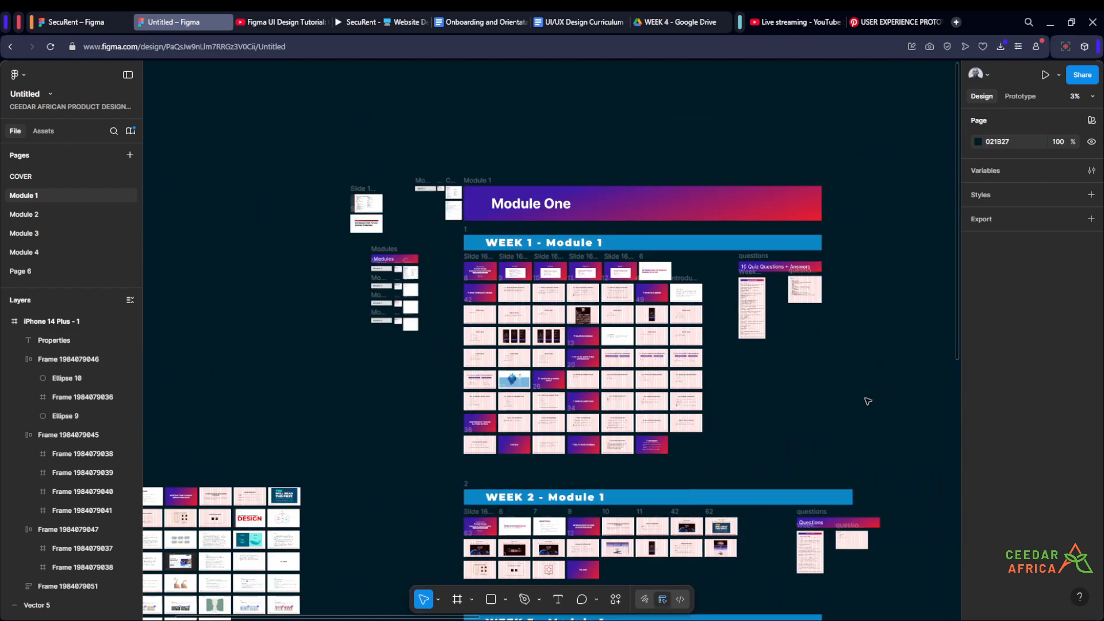
{"action": "left_click_drag", "start_coordinate": [868, 402], "coordinate": [586, 192]}
{"action": "scroll", "coordinate": [587, 193], "scroll_direction": "down", "scroll_amount": 2}
{"action": "left_click_drag", "start_coordinate": [672, 204], "coordinate": [555, 349]}
{"action": "scroll", "coordinate": [648, 259], "scroll_direction": "up", "scroll_amount": 15}
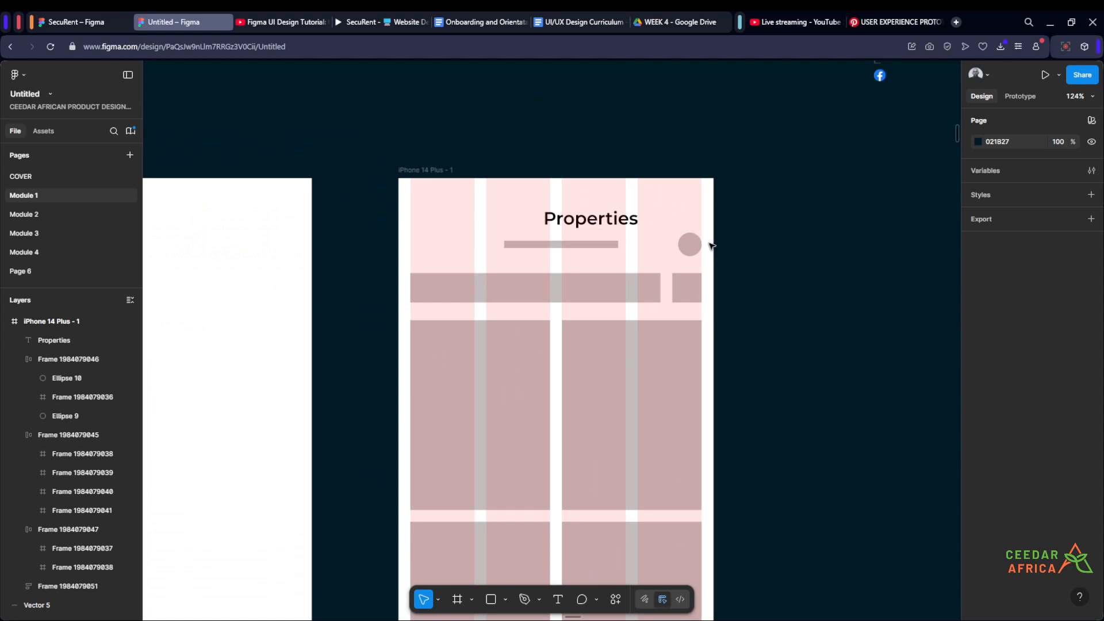
- Change the Properties title's font to Inter
{"action": "left_click", "coordinate": [624, 227]}
{"action": "left_click", "coordinate": [1066, 415]}
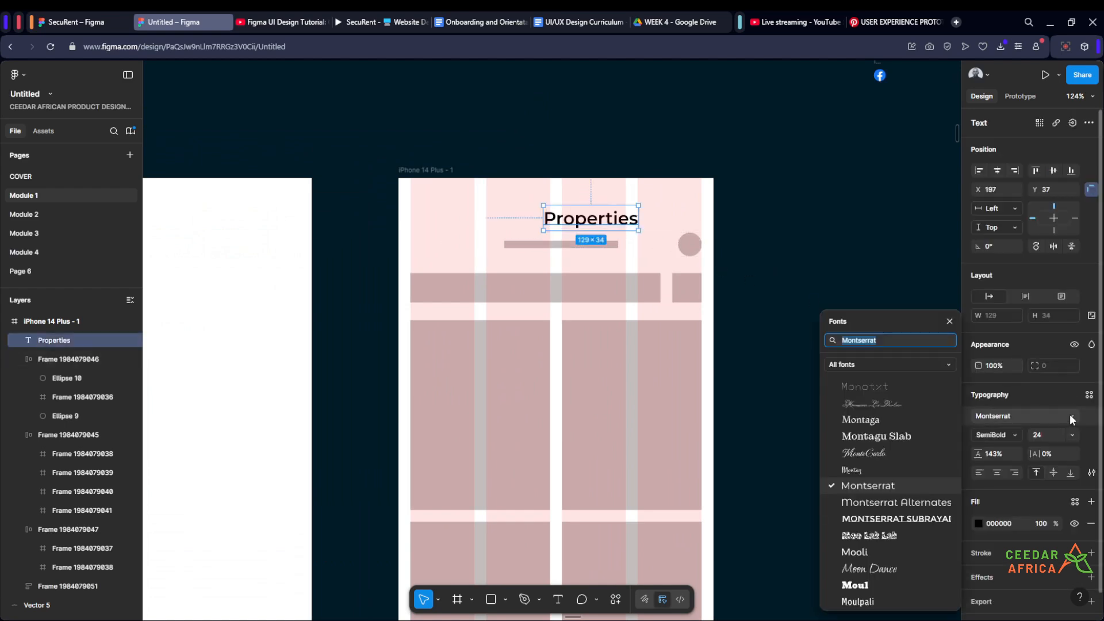
{"action": "left_click", "coordinate": [890, 339]}
{"action": "key", "text": "BackSpace"}
{"action": "key", "text": "BackSpace"}
{"action": "key", "text": "BackSpace"}
{"action": "key", "text": "BackSpace"}
{"action": "key", "text": "BackSpace"}
{"action": "key", "text": "BackSpace"}
{"action": "key", "text": "BackSpace"}
{"action": "key", "text": "BackSpace"}
{"action": "key", "text": "BackSpace"}
{"action": "key", "text": "BackSpace"}
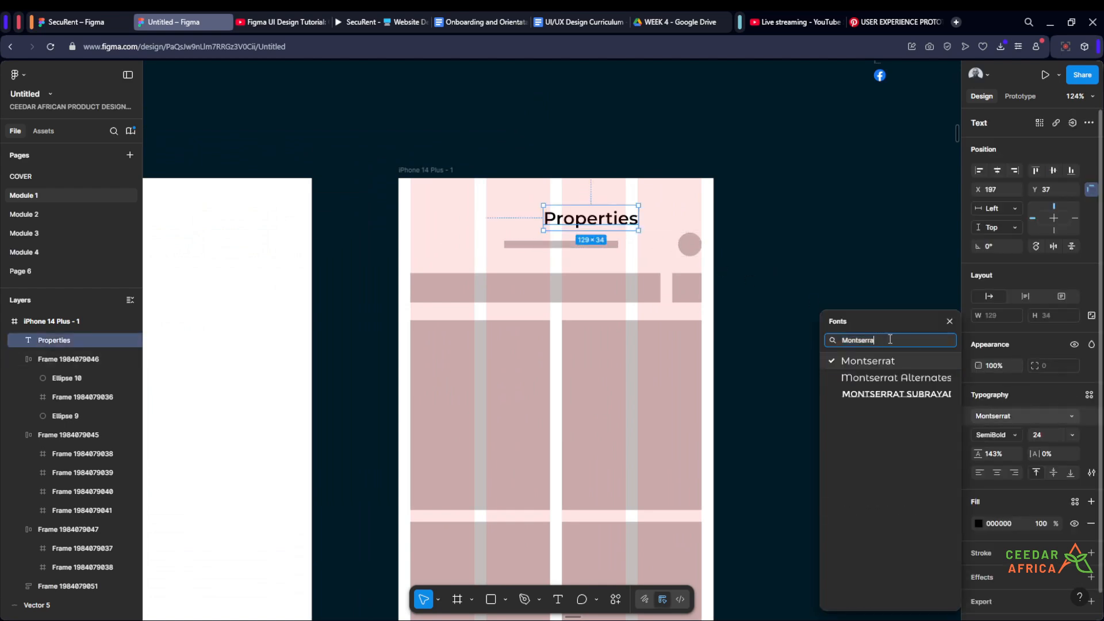
{"action": "type", "text": "inter"}
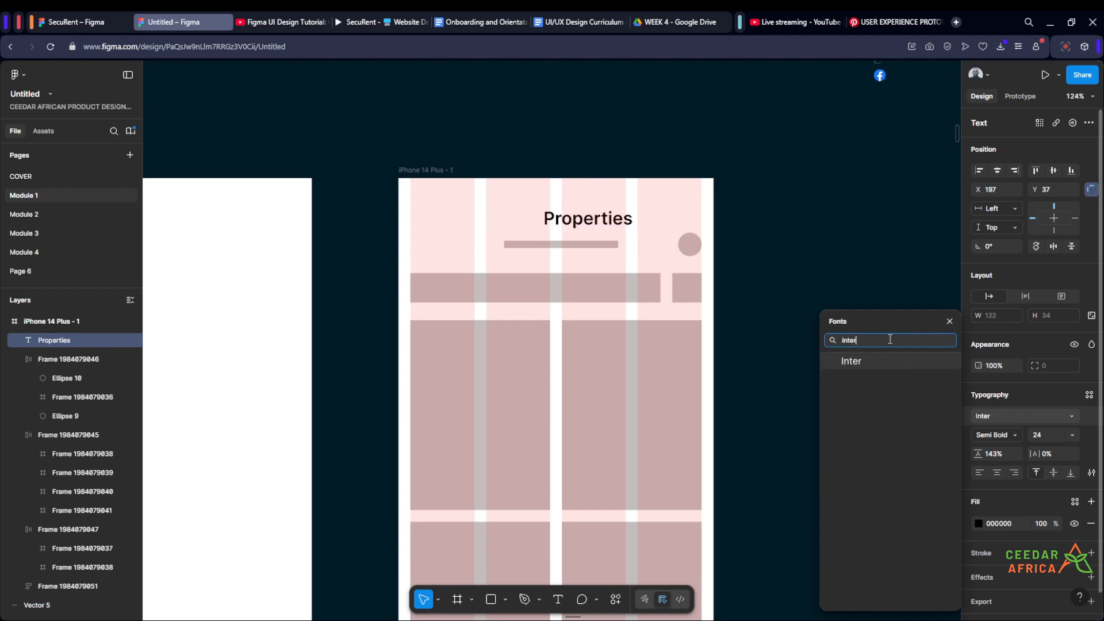
{"action": "left_click", "coordinate": [855, 360]}
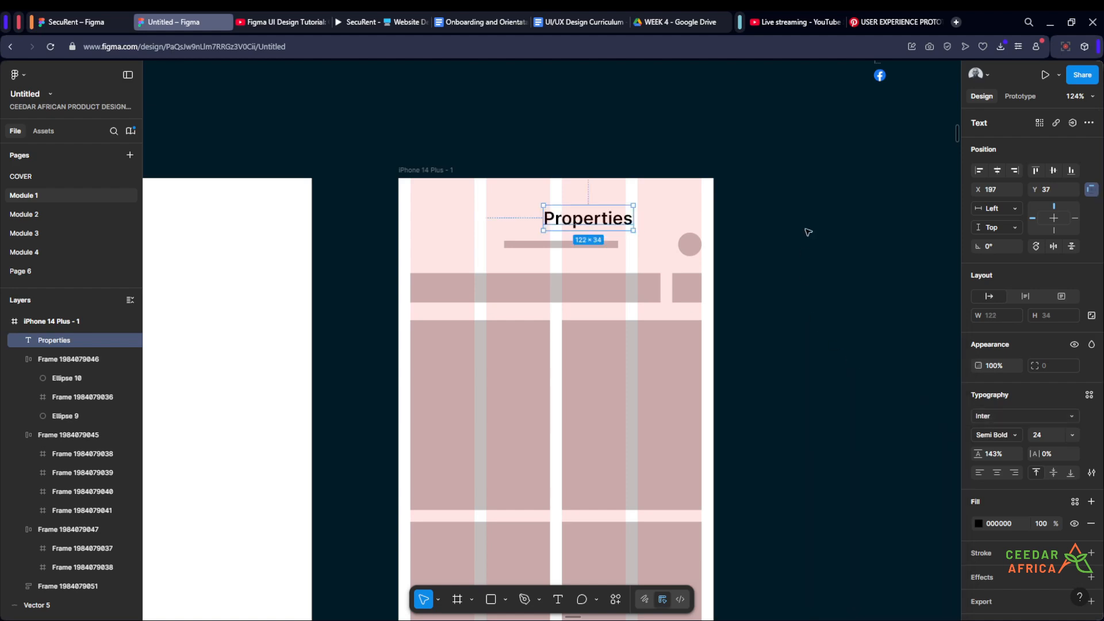
{"action": "left_click", "coordinate": [803, 233]}
- Move the Properties title into the header row beside the avatar circle and delete the placeholder line it replaces
{"action": "scroll", "coordinate": [802, 236], "scroll_direction": "down", "scroll_amount": 5}
{"action": "scroll", "coordinate": [802, 243], "scroll_direction": "up", "scroll_amount": 5}
{"action": "left_click_drag", "start_coordinate": [619, 217], "coordinate": [661, 233]}
{"action": "left_click", "coordinate": [564, 234]}
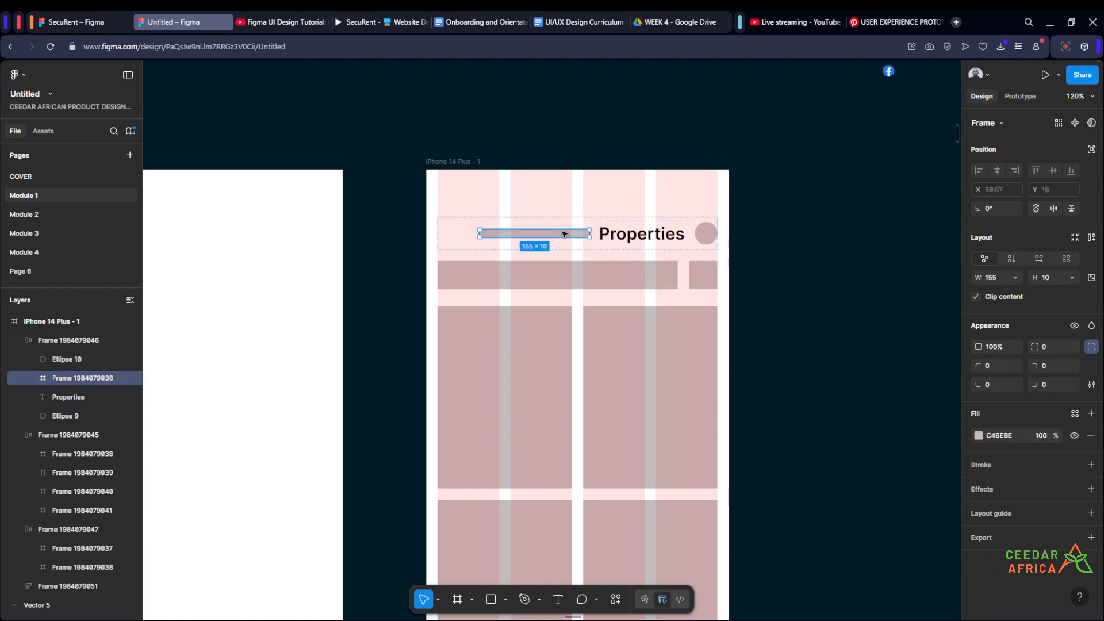
{"action": "key", "text": "Delete"}
{"action": "scroll", "coordinate": [773, 209], "scroll_direction": "down", "scroll_amount": 3}
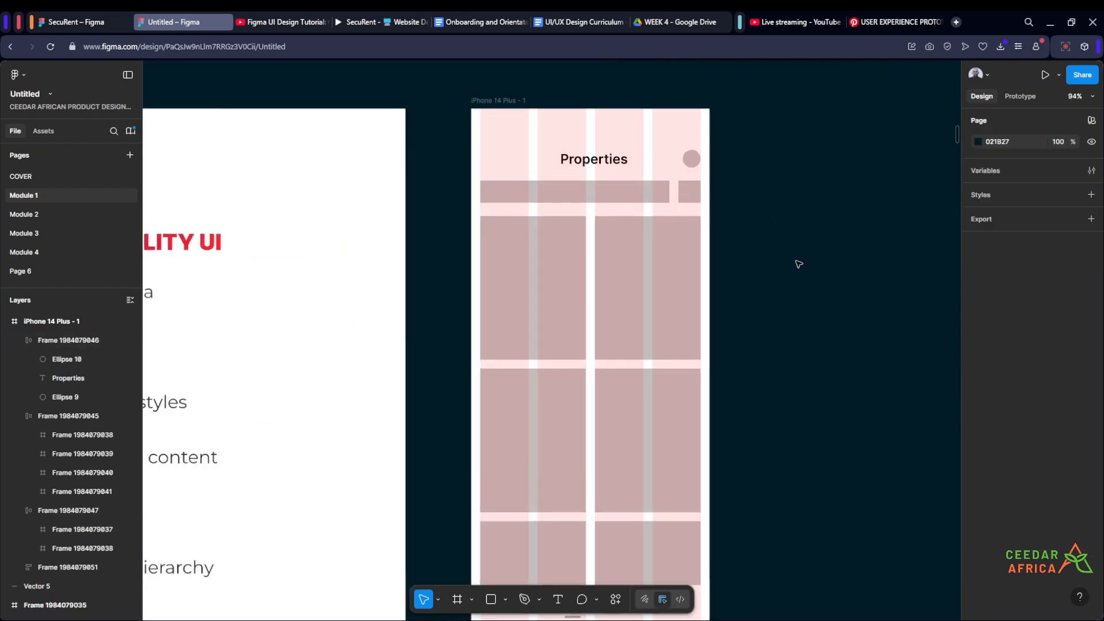
{"action": "left_click_drag", "start_coordinate": [740, 180], "coordinate": [722, 271]}
{"action": "scroll", "coordinate": [708, 248], "scroll_direction": "up", "scroll_amount": 3}
{"action": "scroll", "coordinate": [729, 250], "scroll_direction": "down", "scroll_amount": 5}
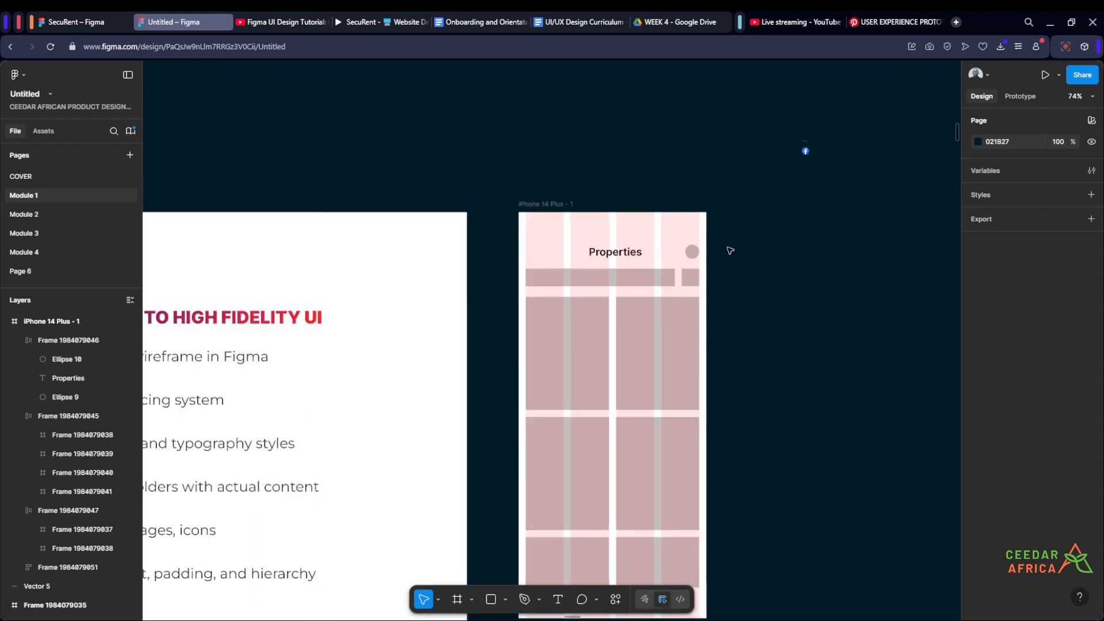
{"action": "scroll", "coordinate": [728, 250], "scroll_direction": "up", "scroll_amount": 4}
{"action": "scroll", "coordinate": [747, 230], "scroll_direction": "down", "scroll_amount": 5}
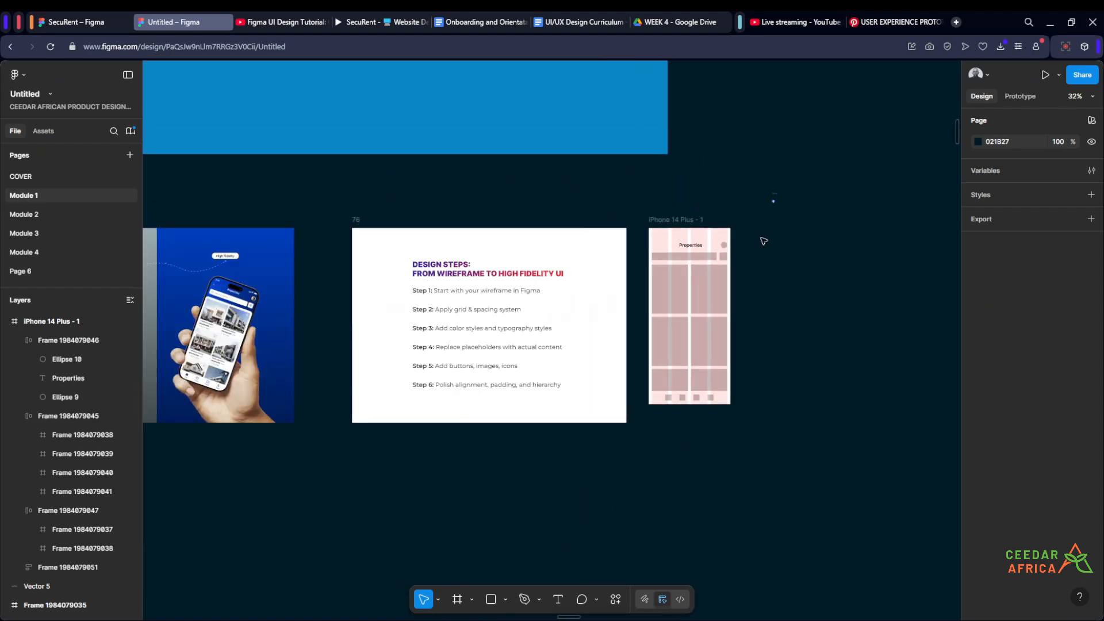
{"action": "scroll", "coordinate": [680, 255], "scroll_direction": "up", "scroll_amount": 5}
{"action": "scroll", "coordinate": [679, 254], "scroll_direction": "up", "scroll_amount": 4}
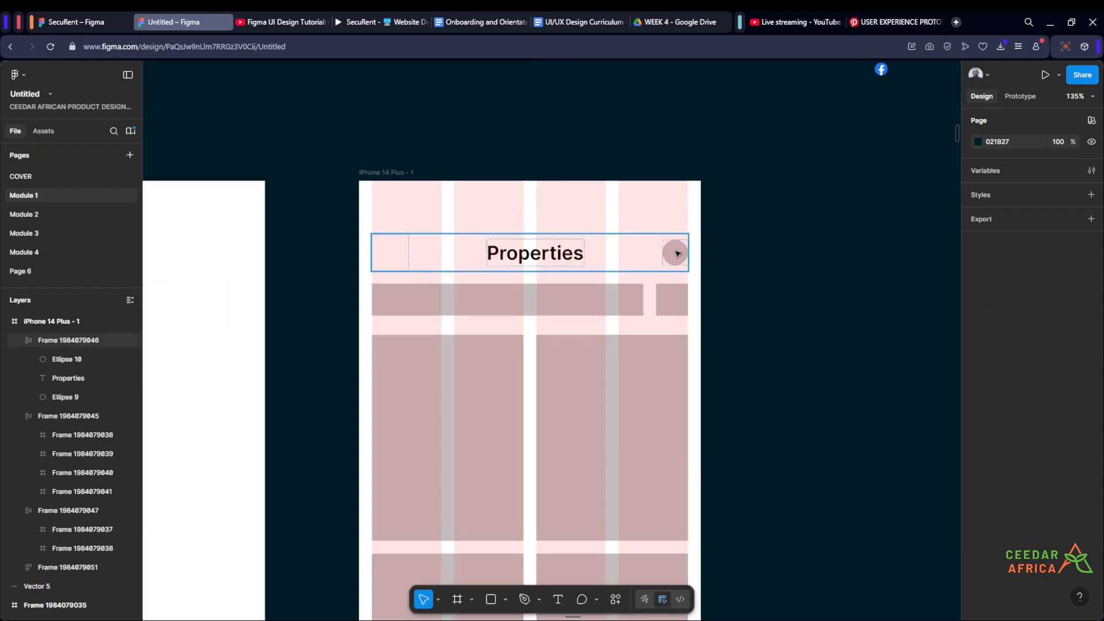
{"action": "scroll", "coordinate": [682, 260], "scroll_direction": "down", "scroll_amount": 4}
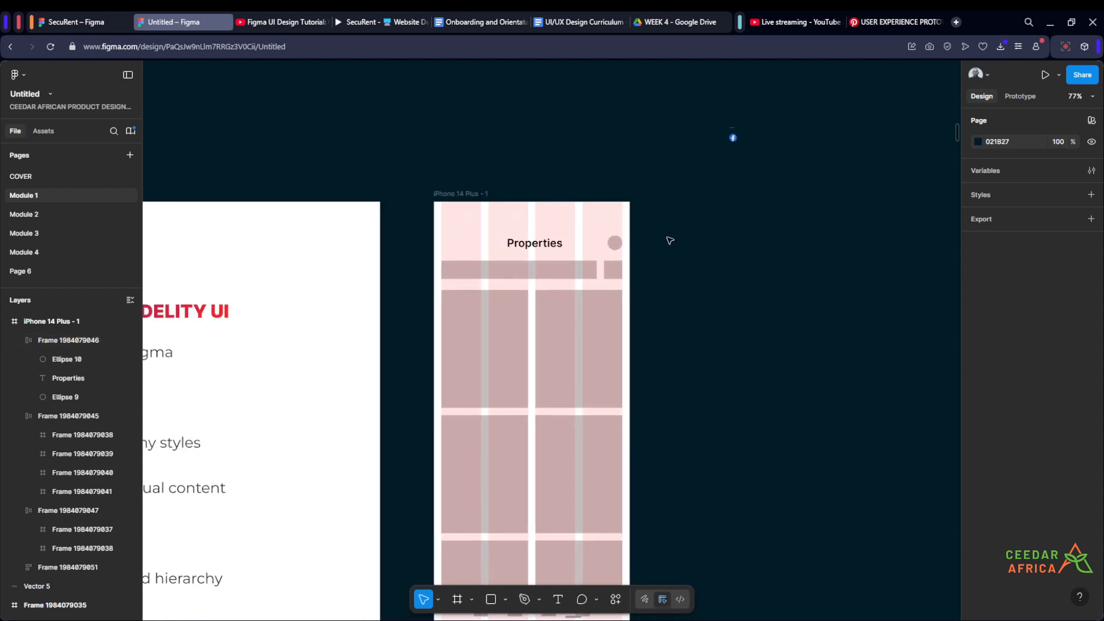
{"action": "scroll", "coordinate": [667, 243], "scroll_direction": "up", "scroll_amount": 5}
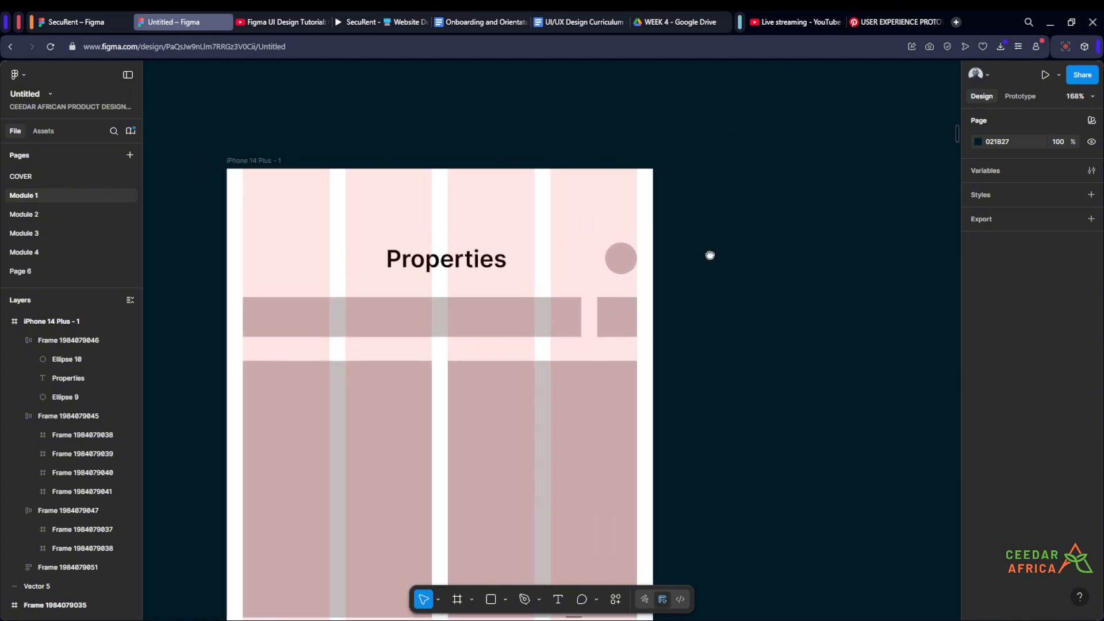
- Check the header's avatar circle and draw a frame about 42 × 43 on the canvas beside the phone screen
{"action": "scroll", "coordinate": [690, 256], "scroll_direction": "up", "scroll_amount": 3}
{"action": "left_click", "coordinate": [629, 271]}
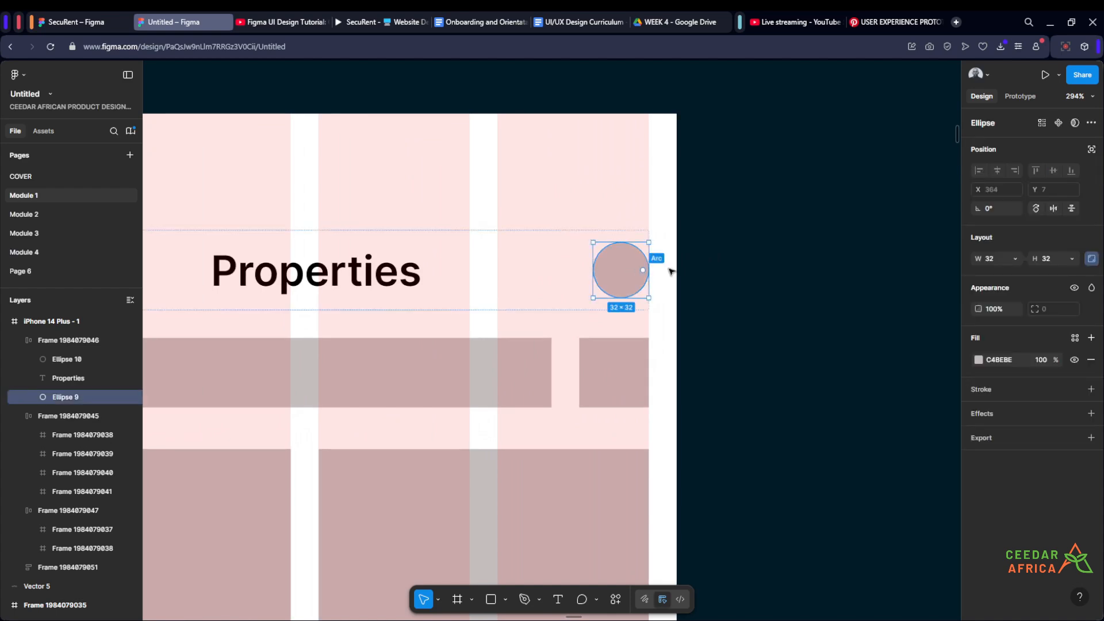
{"action": "left_click", "coordinate": [776, 262]}
{"action": "left_click", "coordinate": [628, 274]}
{"action": "left_click", "coordinate": [796, 257]}
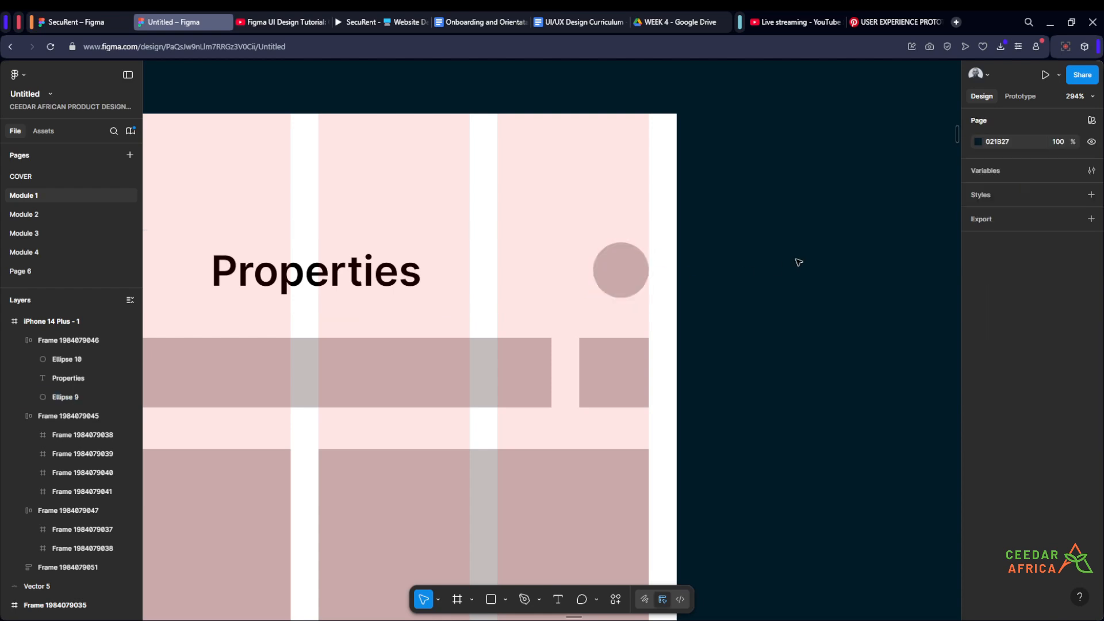
{"action": "scroll", "coordinate": [771, 288], "scroll_direction": "down", "scroll_amount": 2}
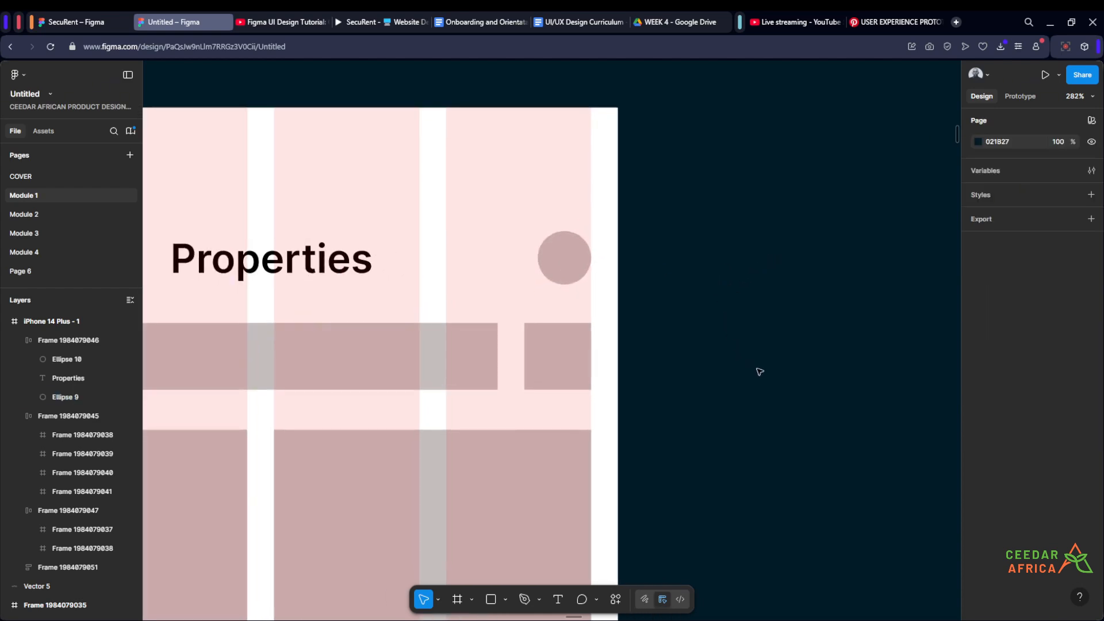
{"action": "key", "text": "f"}
{"action": "left_click_drag", "start_coordinate": [706, 312], "coordinate": [776, 384]}
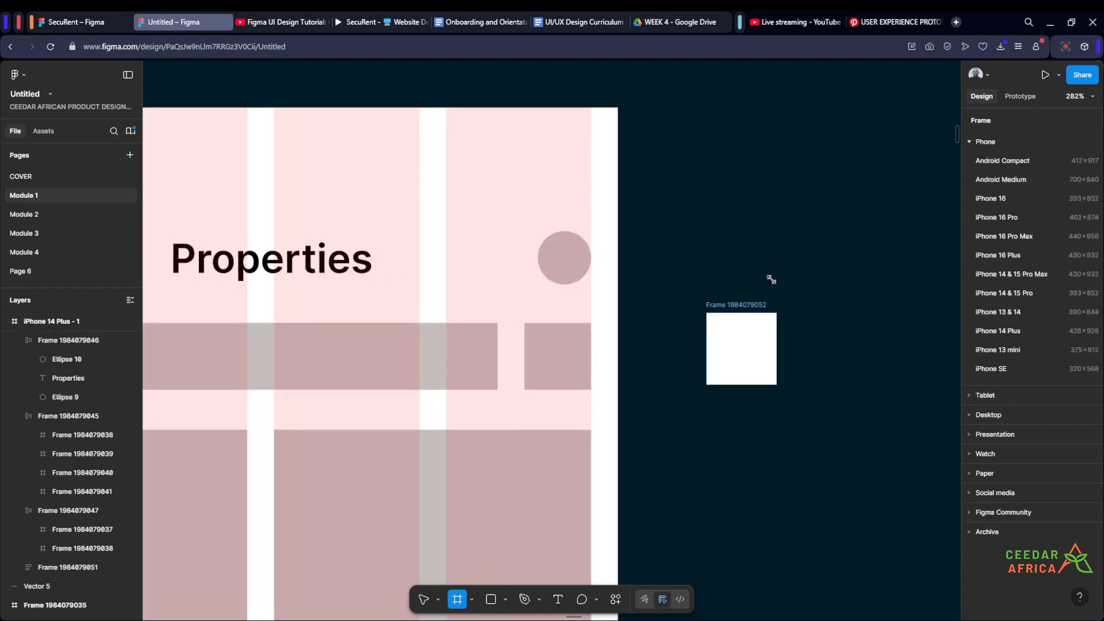
{"action": "left_click", "coordinate": [781, 276]}
{"action": "left_click", "coordinate": [728, 305]}
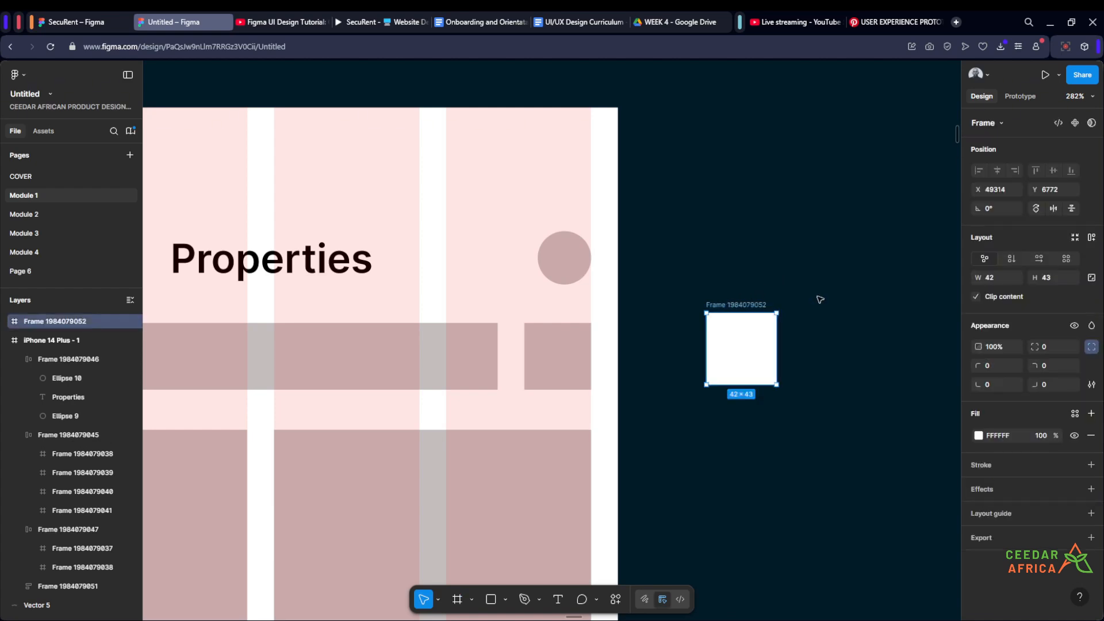
- Resize the new frame to 32 × 32, matching the avatar circle, and round its corners with a radius of 50
{"action": "double_click", "coordinate": [563, 260]}
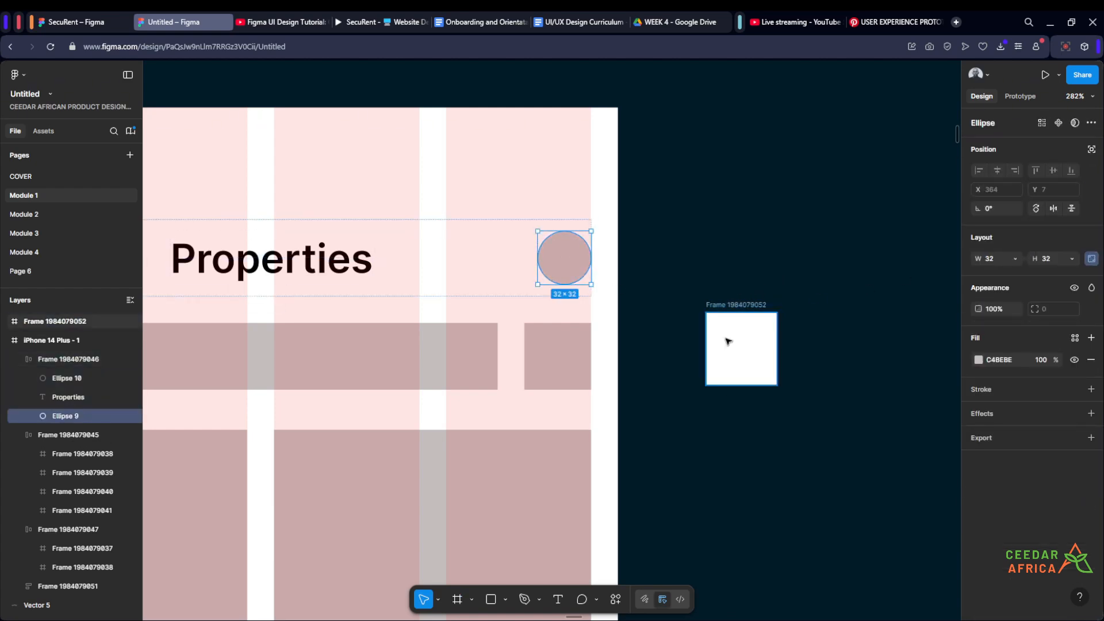
{"action": "left_click", "coordinate": [742, 345]}
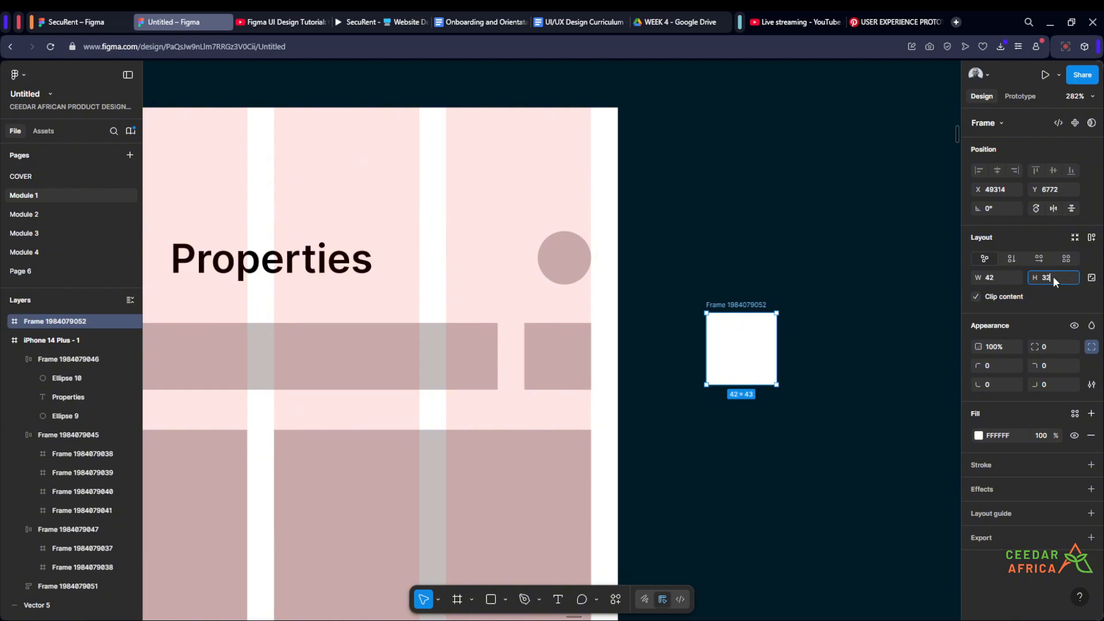
{"action": "type", "text": "32"}
{"action": "left_click", "coordinate": [990, 277]}
{"action": "key", "text": "Return"}
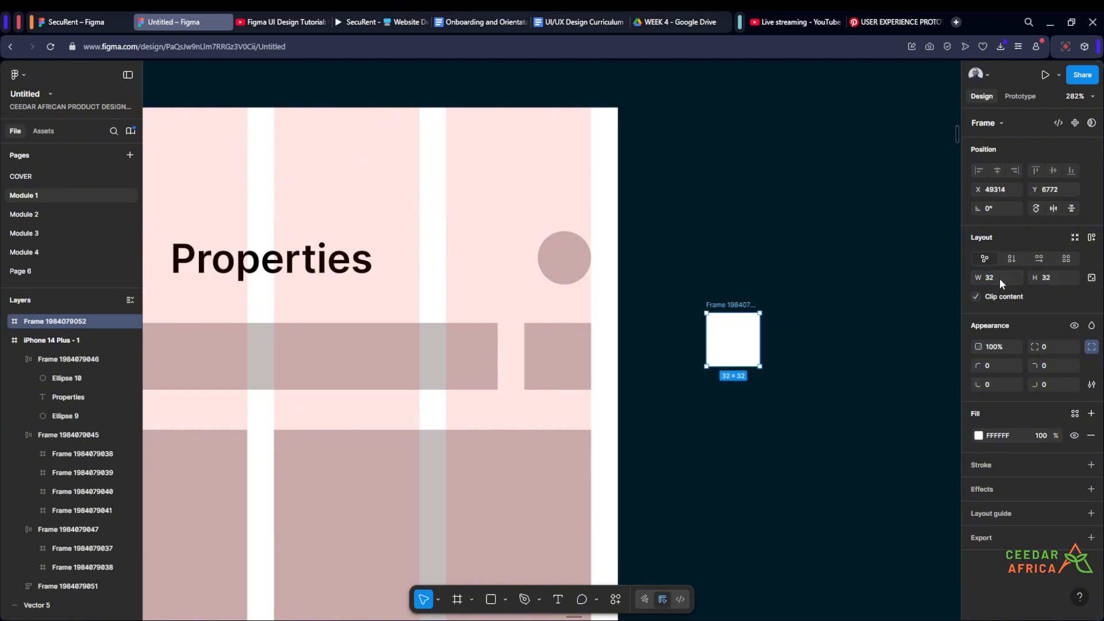
{"action": "left_click", "coordinate": [1049, 350]}
{"action": "type", "text": "50"}
{"action": "key", "text": "Return"}
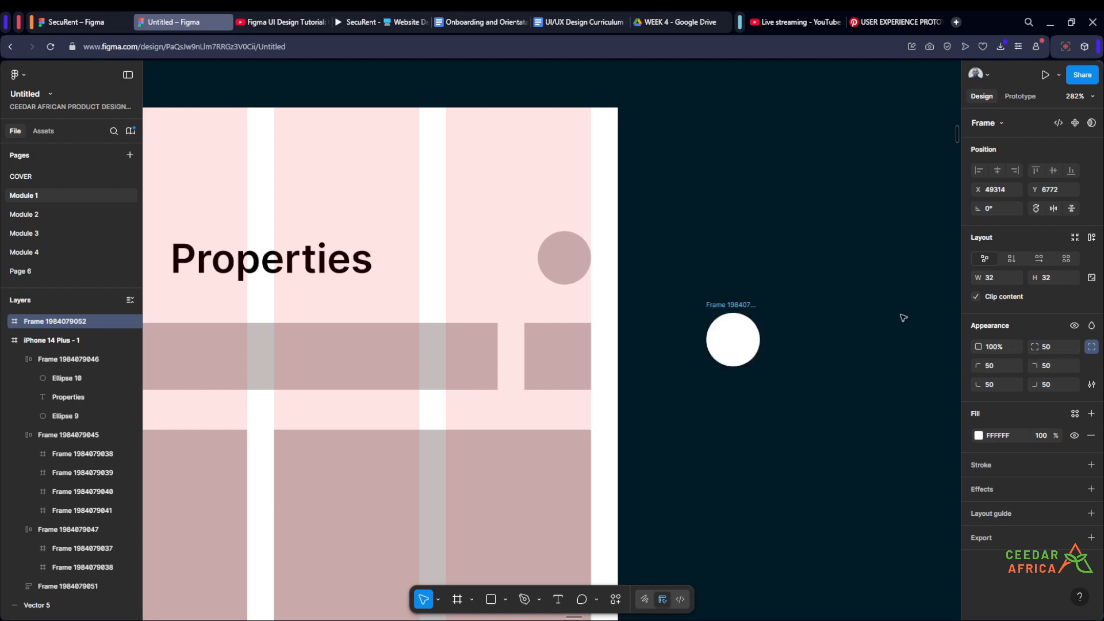
- Fill the new round frame with the grey colour 897F7F
{"action": "left_click", "coordinate": [781, 279]}
{"action": "left_click_drag", "start_coordinate": [770, 273], "coordinate": [813, 294]}
{"action": "left_click", "coordinate": [778, 361]}
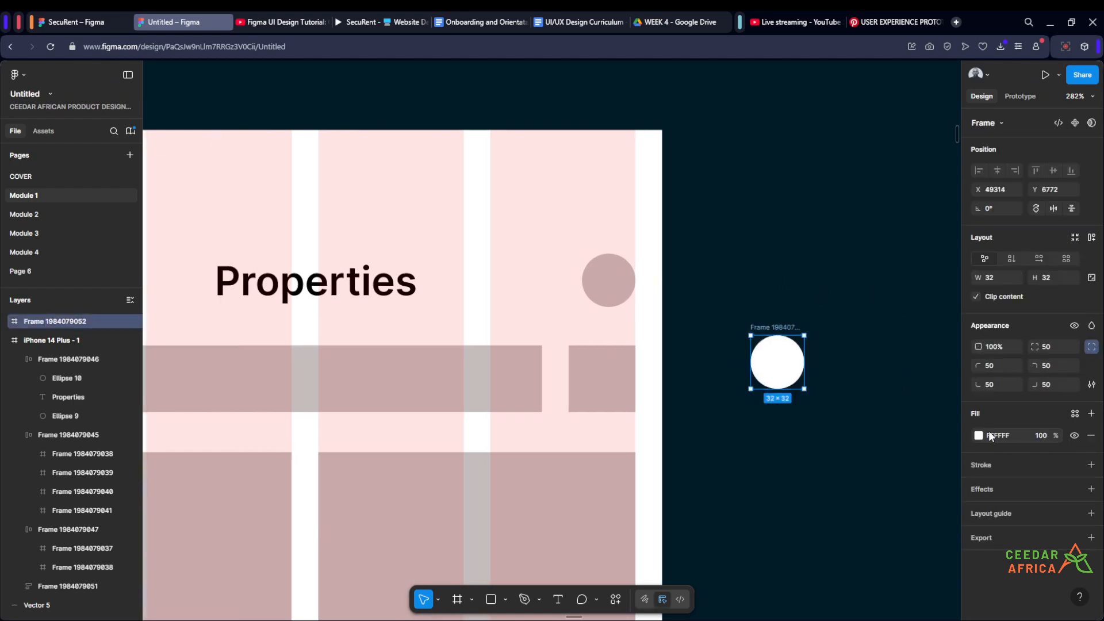
{"action": "left_click", "coordinate": [977, 436]}
{"action": "left_click", "coordinate": [838, 403]}
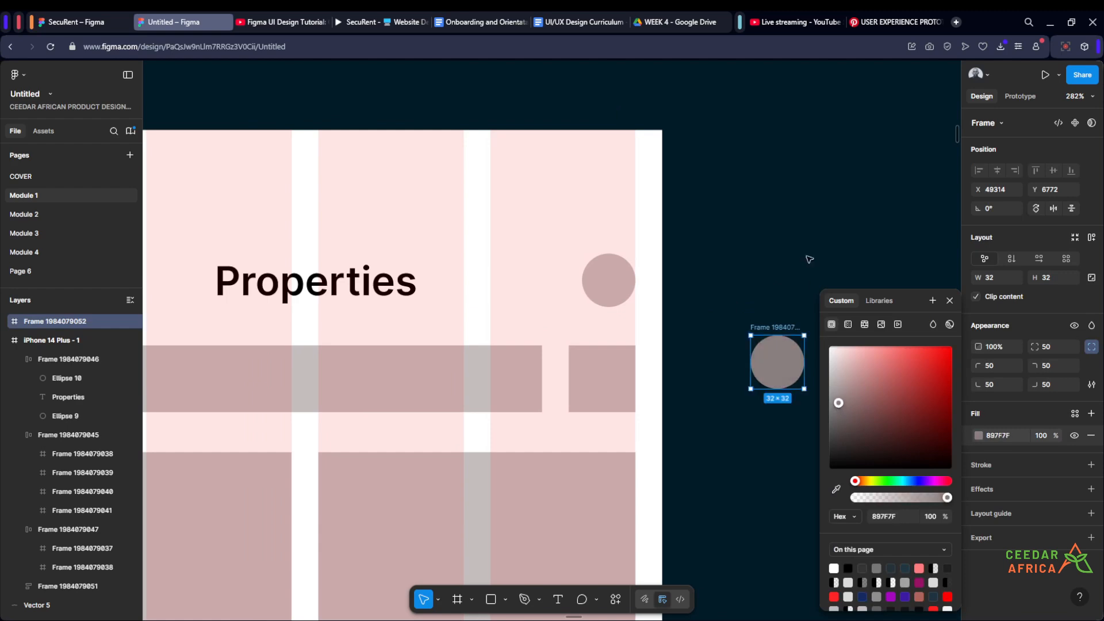
{"action": "left_click", "coordinate": [784, 263]}
- Move the round frame into the header row and replace the placeholder avatar circle with it
{"action": "left_click_drag", "start_coordinate": [775, 265], "coordinate": [852, 284]}
{"action": "left_click_drag", "start_coordinate": [852, 376], "coordinate": [649, 288]}
{"action": "left_click", "coordinate": [685, 298]}
{"action": "scroll", "coordinate": [717, 293], "scroll_direction": "down", "scroll_amount": 5}
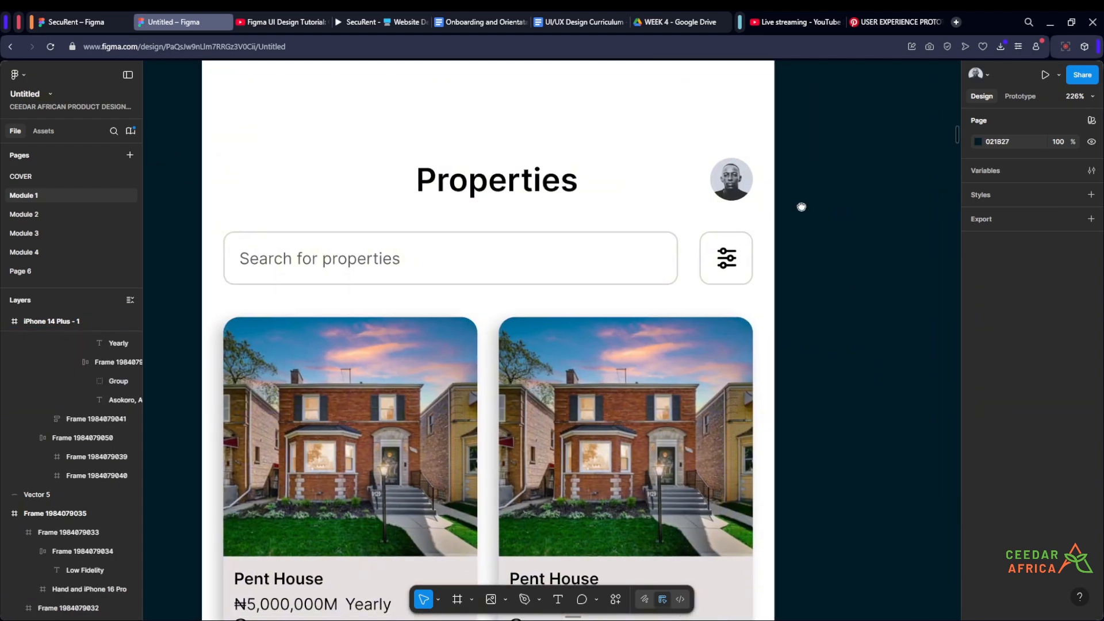
{"action": "scroll", "coordinate": [802, 207], "scroll_direction": "down", "scroll_amount": 4}
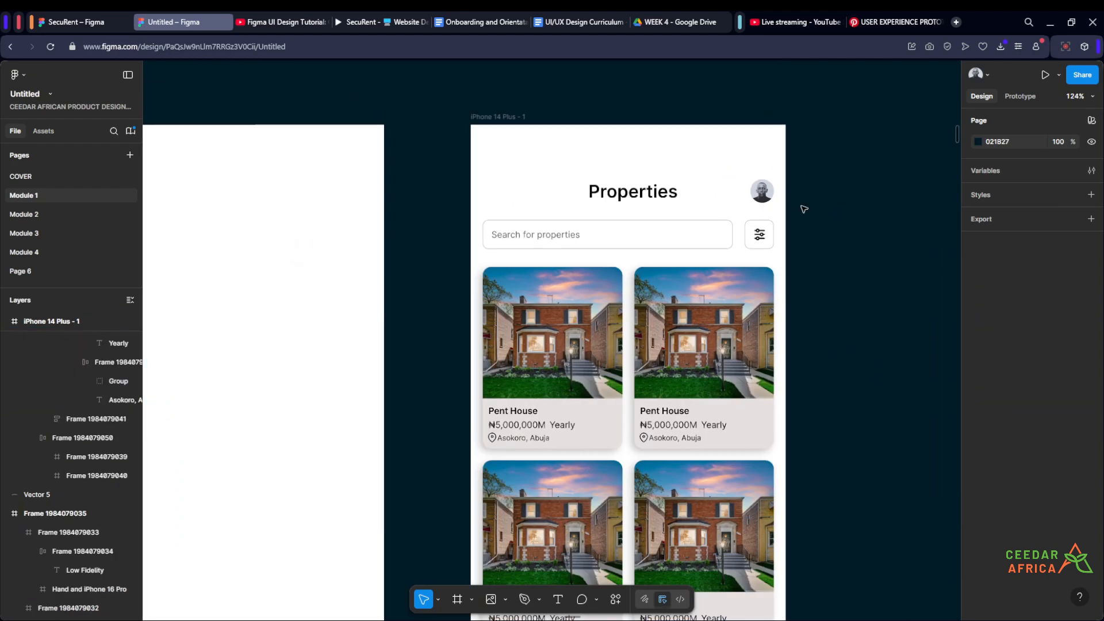
- Compare the listing screen's header and search bar with the high fidelity Properties phone mockup
{"action": "left_click_drag", "start_coordinate": [806, 224], "coordinate": [778, 179]}
{"action": "scroll", "coordinate": [794, 187], "scroll_direction": "down", "scroll_amount": 10}
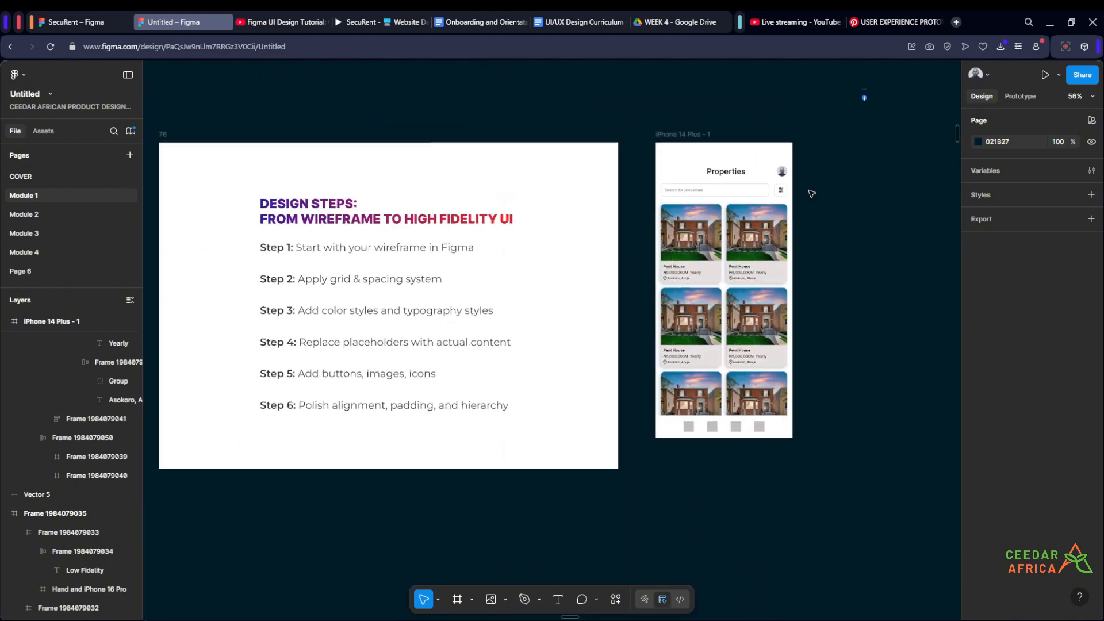
{"action": "scroll", "coordinate": [514, 233], "scroll_direction": "up", "scroll_amount": 12}
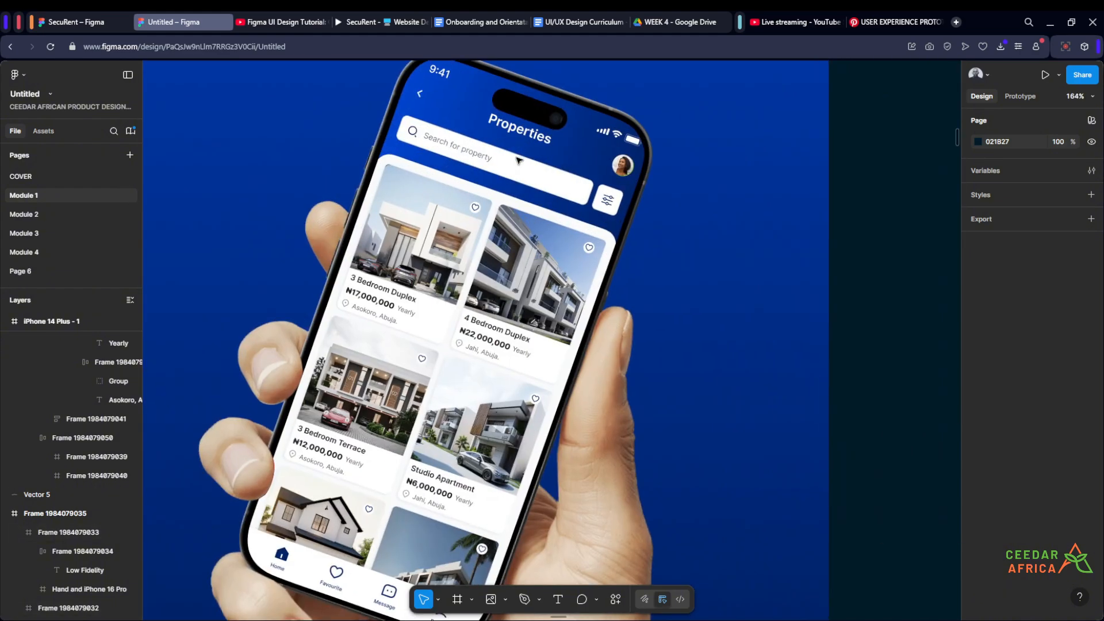
{"action": "scroll", "coordinate": [345, 222], "scroll_direction": "down", "scroll_amount": 10}
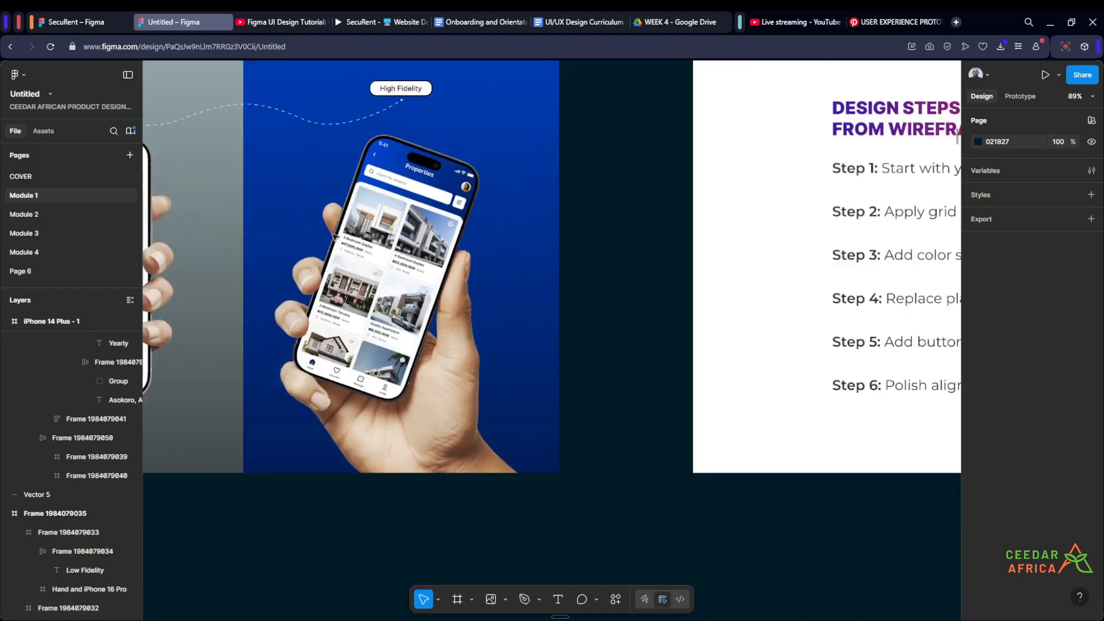
{"action": "left_click_drag", "start_coordinate": [822, 405], "coordinate": [366, 446]}
{"action": "scroll", "coordinate": [385, 239], "scroll_direction": "up", "scroll_amount": 4}
{"action": "scroll", "coordinate": [386, 240], "scroll_direction": "up", "scroll_amount": 5}
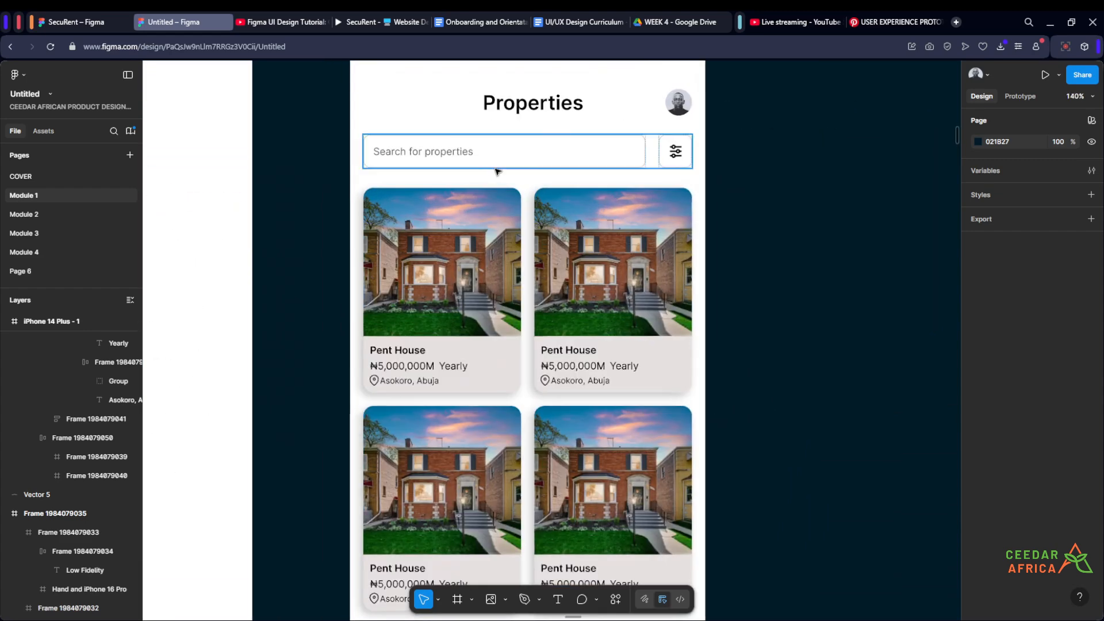
{"action": "scroll", "coordinate": [797, 300], "scroll_direction": "up", "scroll_amount": 3}
- Find a search icon with the Iconify plugin and place it before the "Search for properties" text in the search field
{"action": "left_click", "coordinate": [615, 599]}
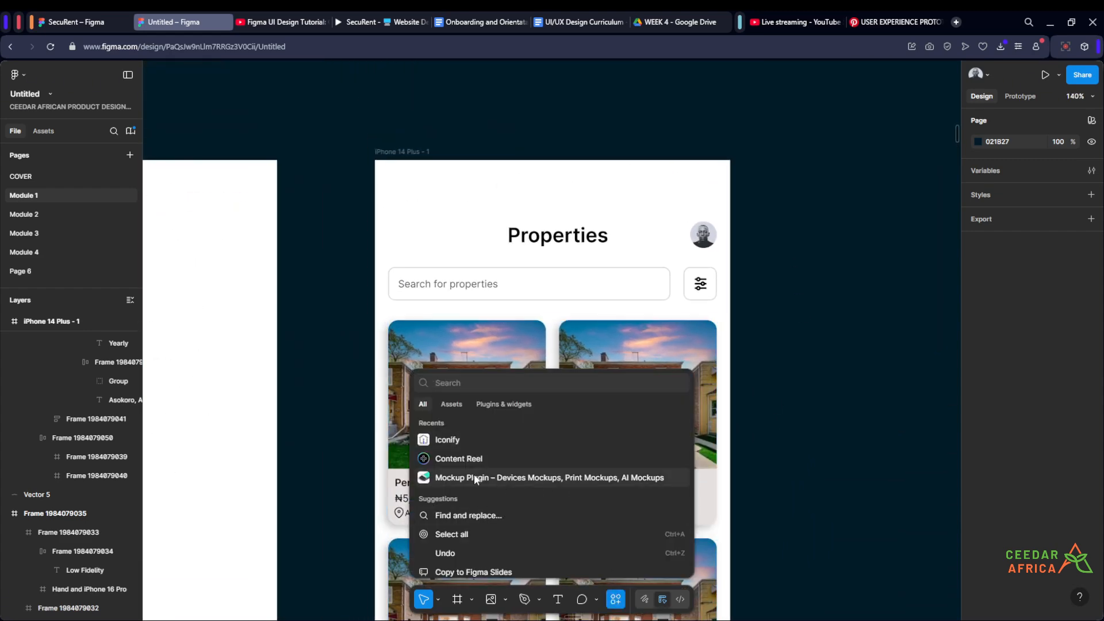
{"action": "left_click", "coordinate": [449, 439]}
{"action": "left_click", "coordinate": [827, 206]}
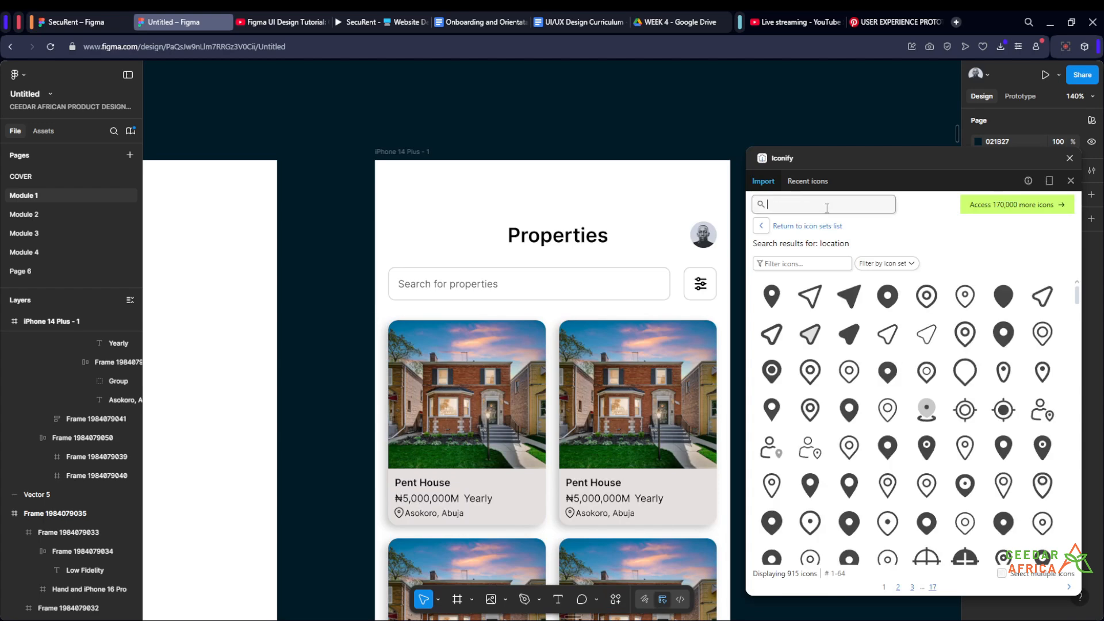
{"action": "type", "text": "sa"}
{"action": "key", "text": "Return"}
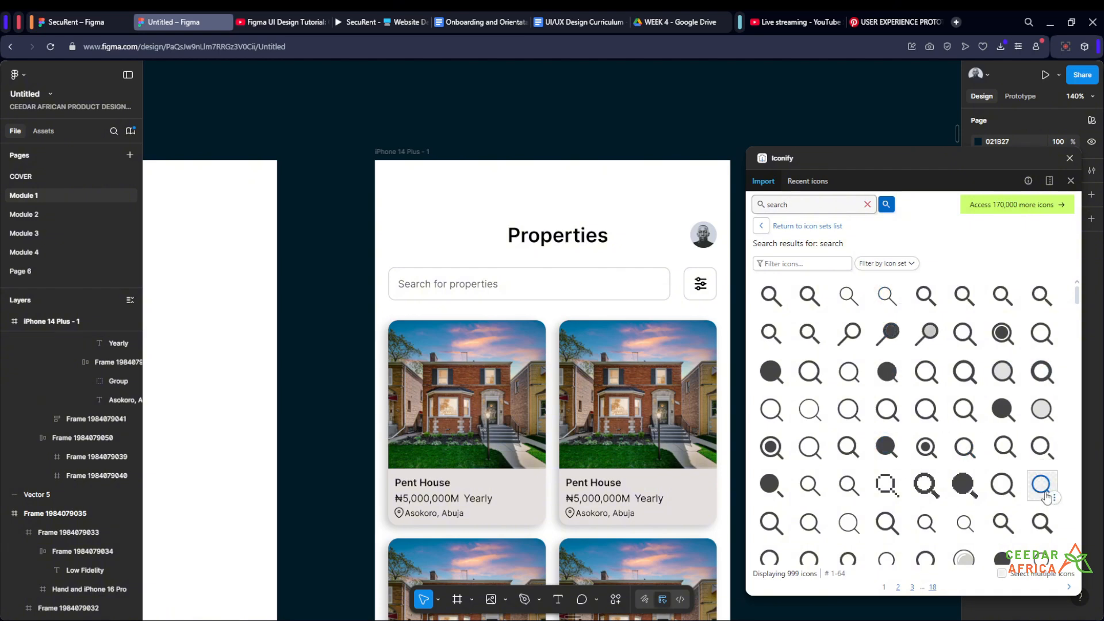
{"action": "left_click_drag", "start_coordinate": [1045, 498], "coordinate": [413, 283]}
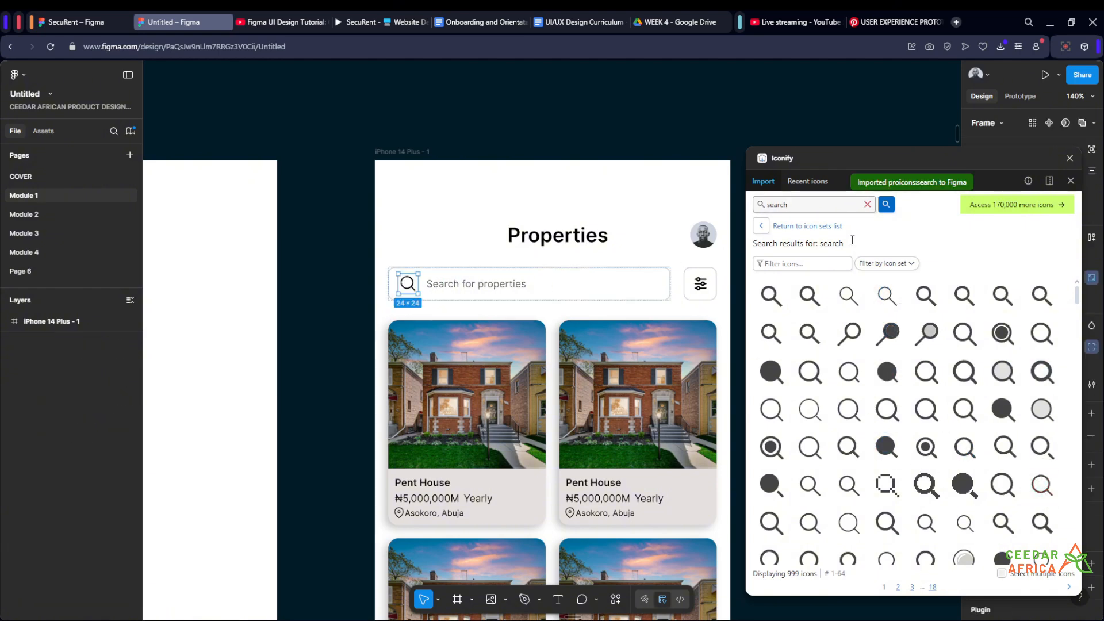
{"action": "left_click", "coordinate": [1069, 158]}
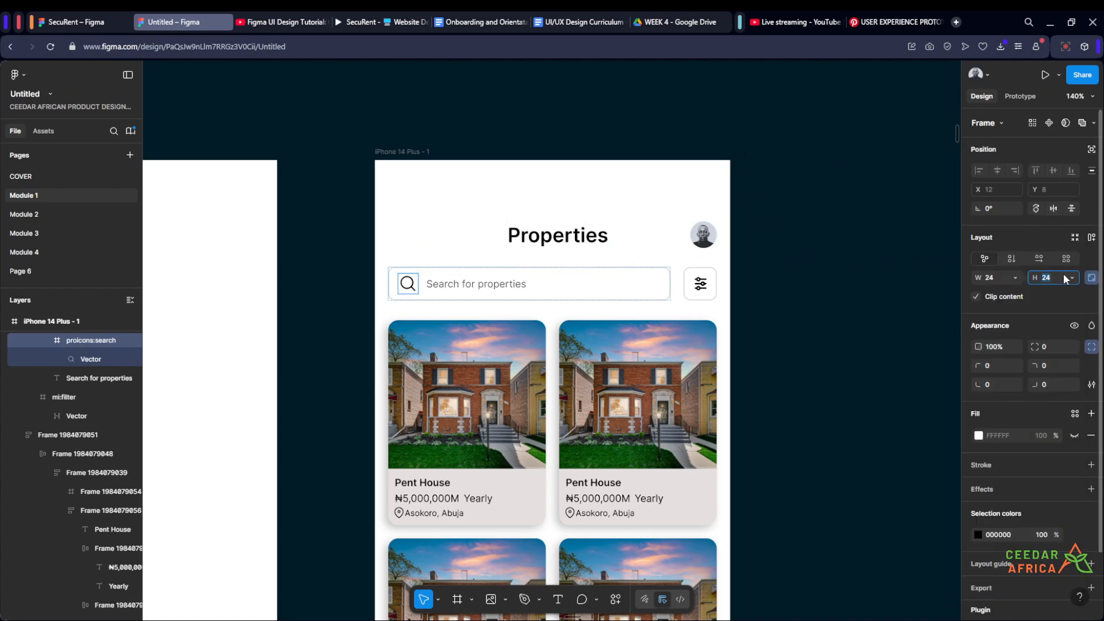
- Set the search icon's size to 16 × 16
{"action": "type", "text": "16"}
{"action": "key", "text": "Return"}
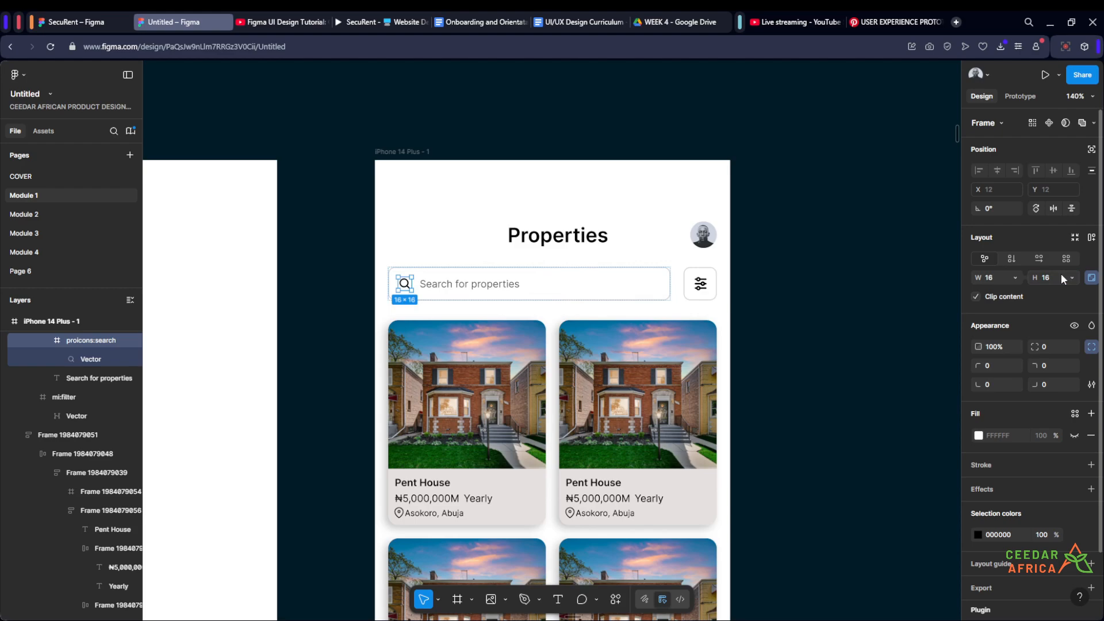
{"action": "left_click", "coordinate": [796, 286]}
{"action": "scroll", "coordinate": [795, 285], "scroll_direction": "down", "scroll_amount": 3}
{"action": "scroll", "coordinate": [652, 301], "scroll_direction": "up", "scroll_amount": 4}
{"action": "scroll", "coordinate": [574, 265], "scroll_direction": "down", "scroll_amount": 2}
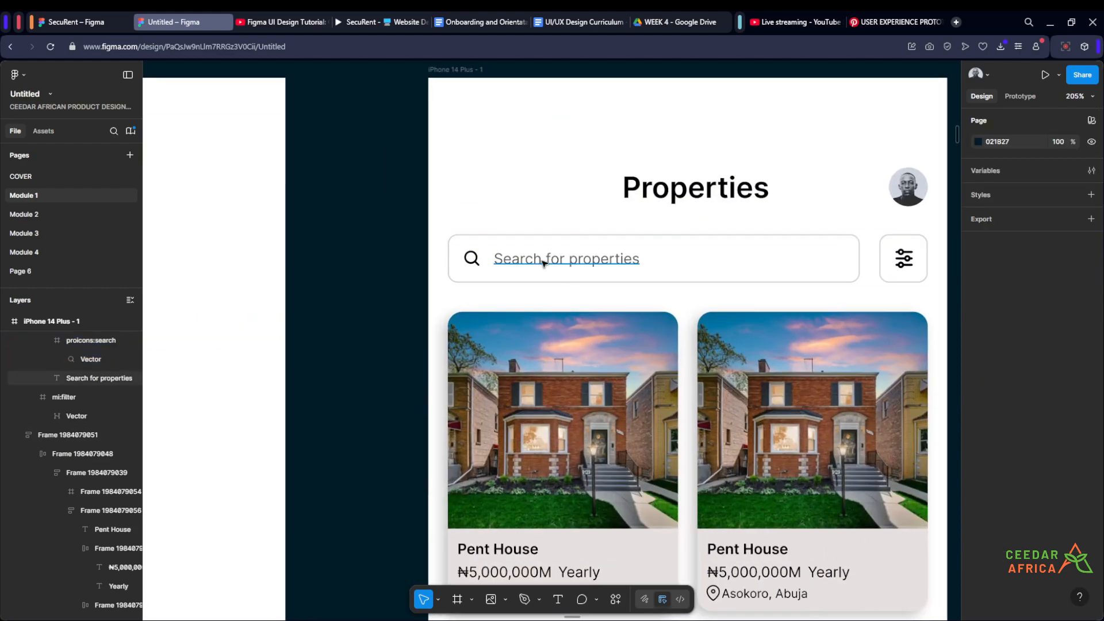
- Review the search icon, search text and header of the iPhone 14 Plus listing screen
{"action": "left_click", "coordinate": [545, 262]}
{"action": "left_click", "coordinate": [470, 263]}
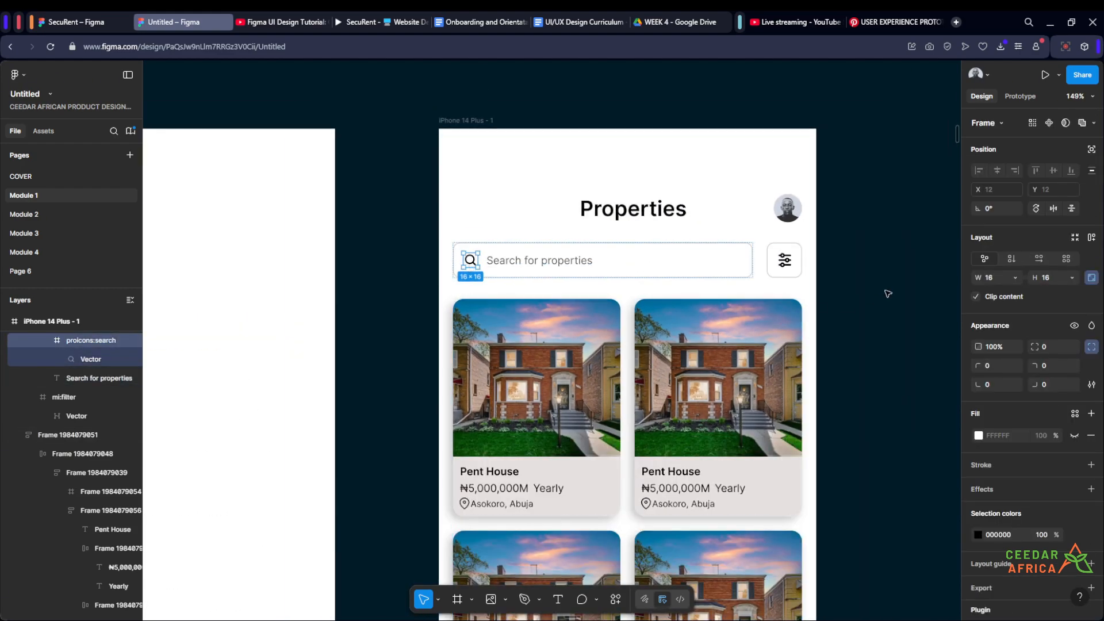
{"action": "left_click", "coordinate": [887, 290]}
{"action": "scroll", "coordinate": [793, 270], "scroll_direction": "down", "scroll_amount": 4}
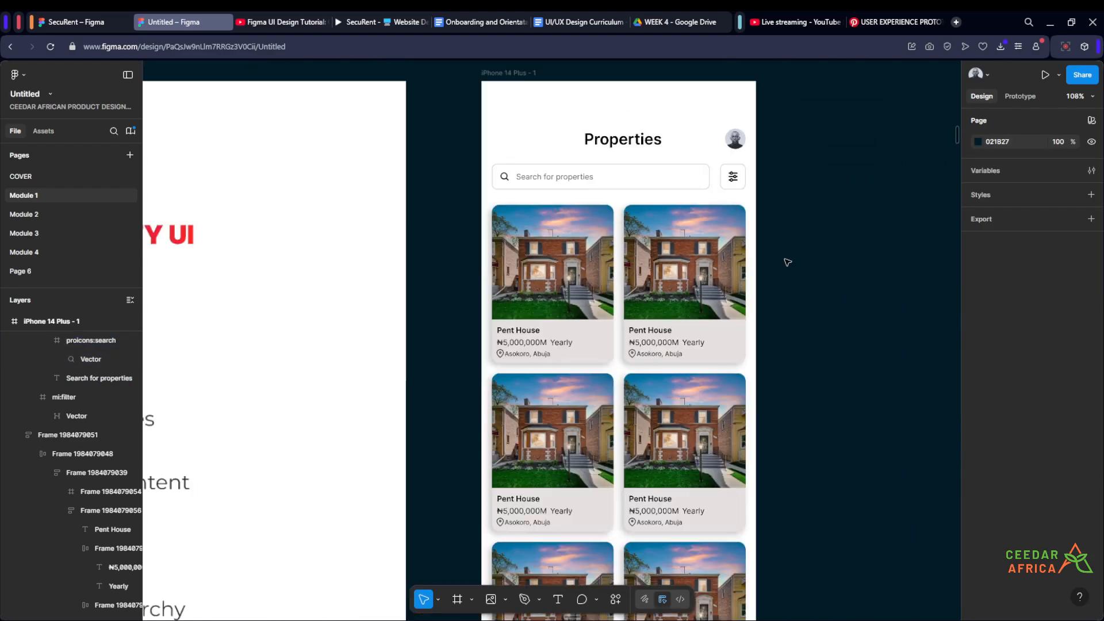
{"action": "scroll", "coordinate": [805, 299], "scroll_direction": "up", "scroll_amount": 2}
{"action": "scroll", "coordinate": [753, 167], "scroll_direction": "up", "scroll_amount": 3}
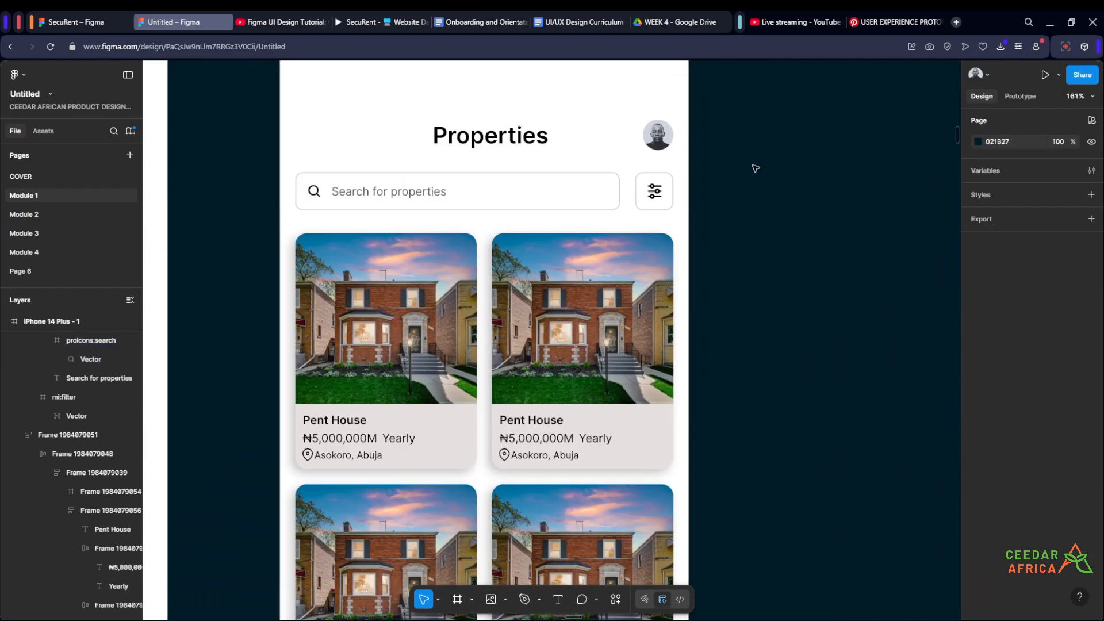
{"action": "scroll", "coordinate": [754, 168], "scroll_direction": "down", "scroll_amount": 5}
{"action": "mouse_move", "coordinate": [770, 280]}
{"action": "left_mouse_down"}
{"action": "mouse_move", "coordinate": [754, 232]}
{"action": "mouse_move", "coordinate": [766, 286]}
{"action": "left_mouse_up"}
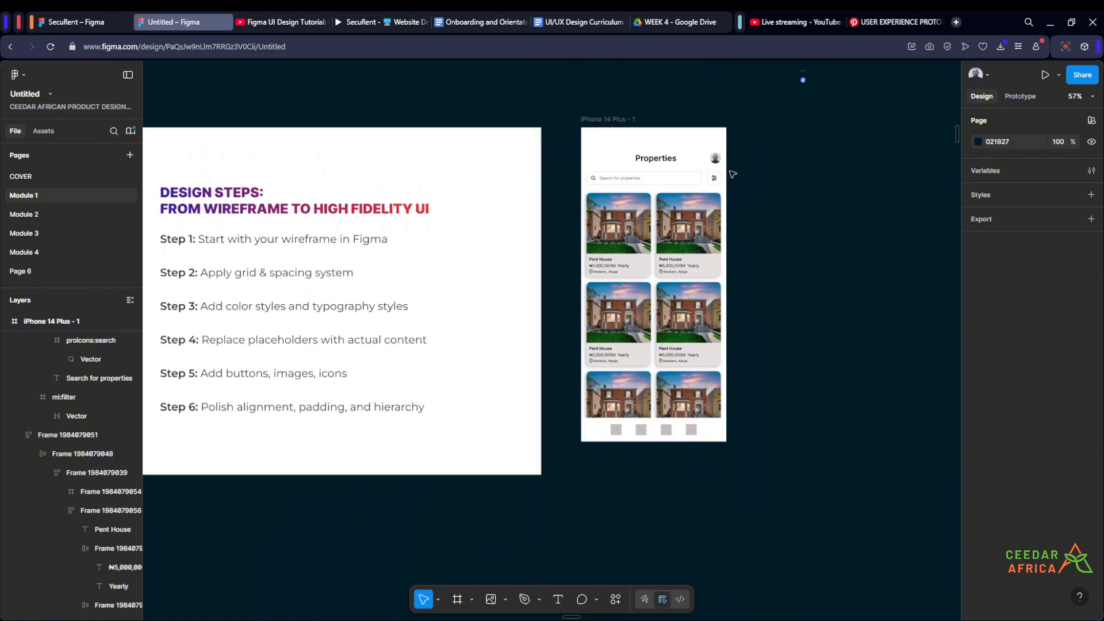
- Examine the property cards and their heart icons in the high fidelity phone mockup
{"action": "scroll", "coordinate": [732, 174], "scroll_direction": "up", "scroll_amount": 5}
{"action": "scroll", "coordinate": [772, 166], "scroll_direction": "down", "scroll_amount": 6}
{"action": "scroll", "coordinate": [773, 167], "scroll_direction": "down", "scroll_amount": 5}
{"action": "scroll", "coordinate": [405, 169], "scroll_direction": "up", "scroll_amount": 5}
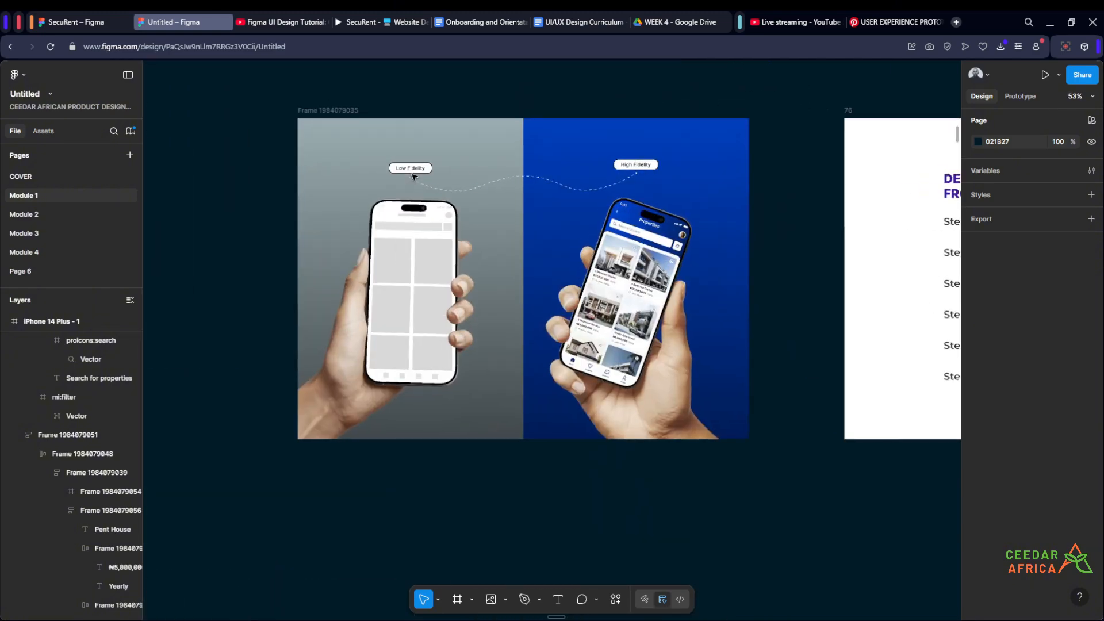
{"action": "scroll", "coordinate": [367, 172], "scroll_direction": "down", "scroll_amount": 5}
{"action": "scroll", "coordinate": [465, 232], "scroll_direction": "up", "scroll_amount": 4}
{"action": "scroll", "coordinate": [420, 250], "scroll_direction": "up", "scroll_amount": 5}
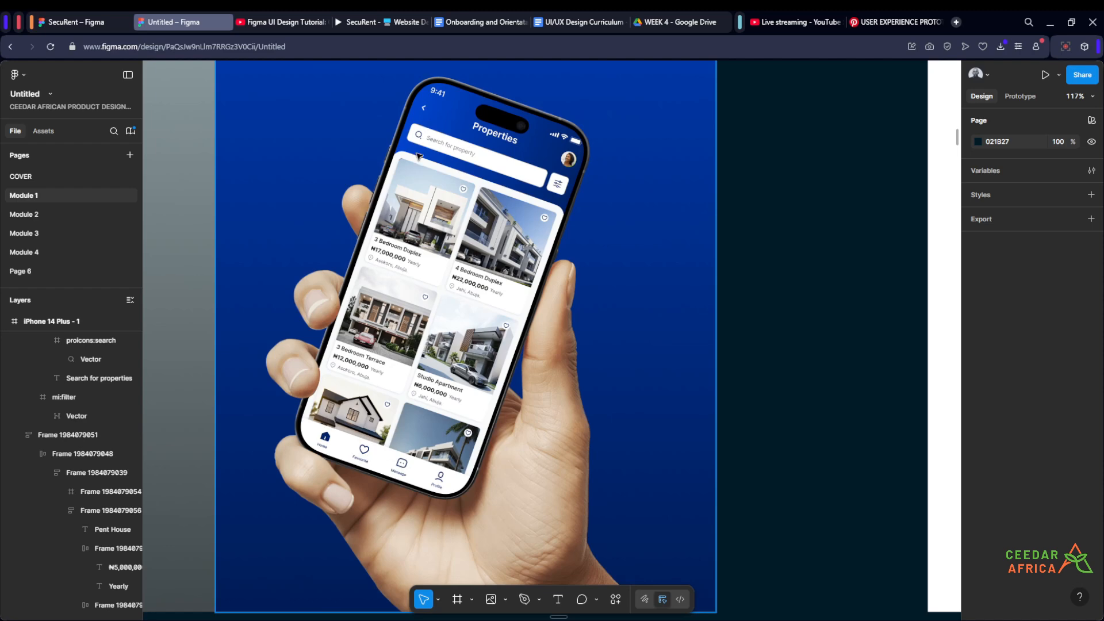
{"action": "scroll", "coordinate": [538, 192], "scroll_direction": "up", "scroll_amount": 4}
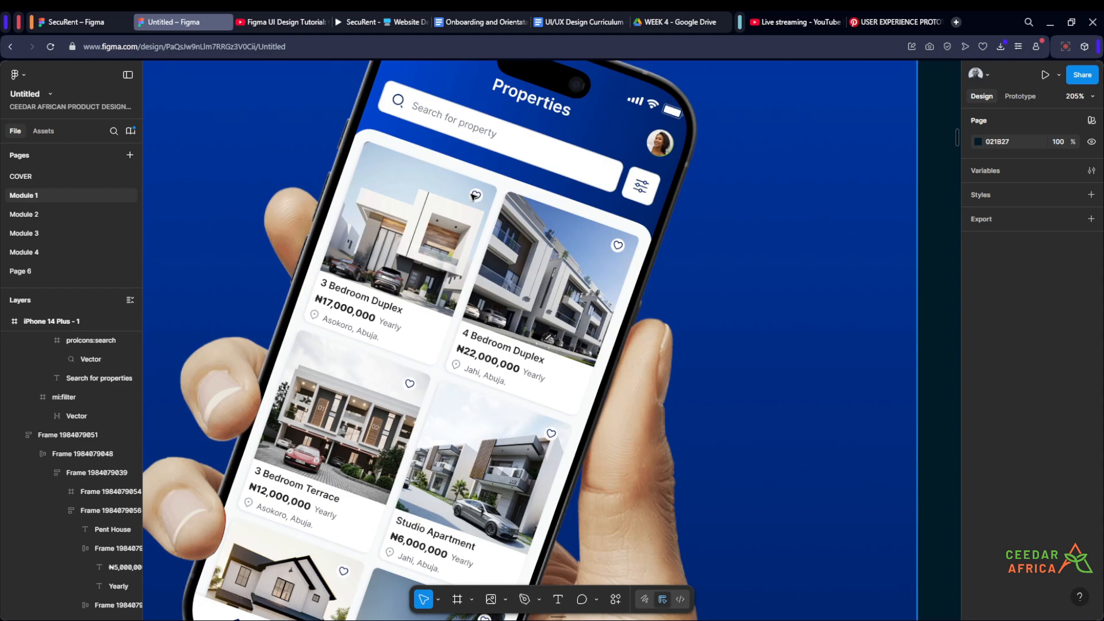
{"action": "scroll", "coordinate": [472, 195], "scroll_direction": "down", "scroll_amount": 5}
- Compare the listing screen's Pent House cards with the mockup's cards, checking where the heart icon sits on the image
{"action": "scroll", "coordinate": [891, 243], "scroll_direction": "up", "scroll_amount": 5}
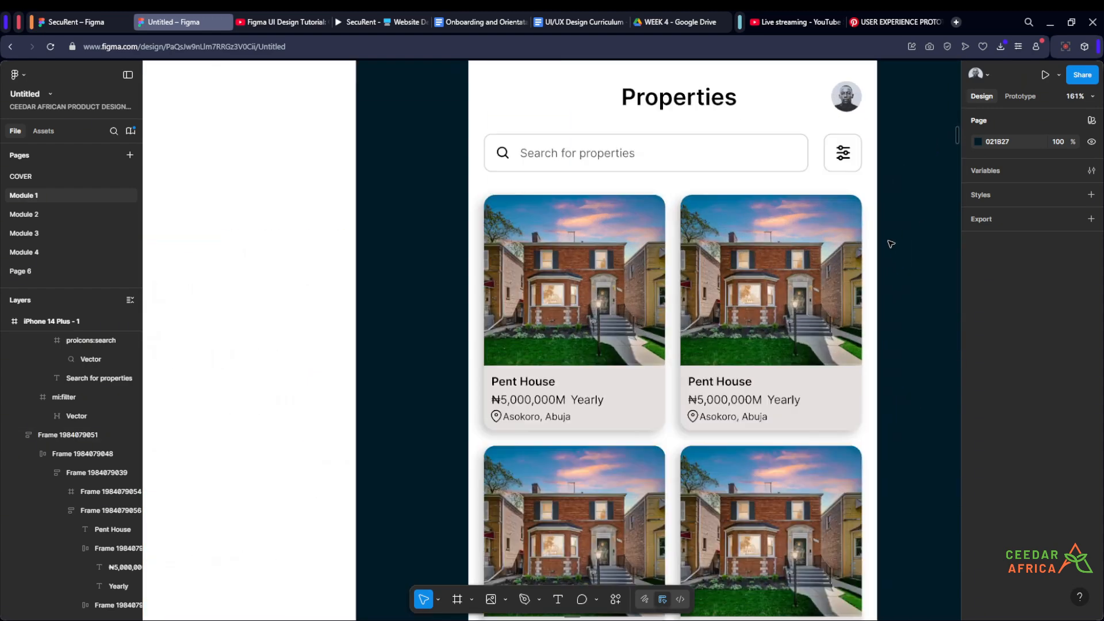
{"action": "scroll", "coordinate": [614, 223], "scroll_direction": "up", "scroll_amount": 2}
{"action": "scroll", "coordinate": [615, 226], "scroll_direction": "down", "scroll_amount": 3}
{"action": "scroll", "coordinate": [618, 228], "scroll_direction": "up", "scroll_amount": 2}
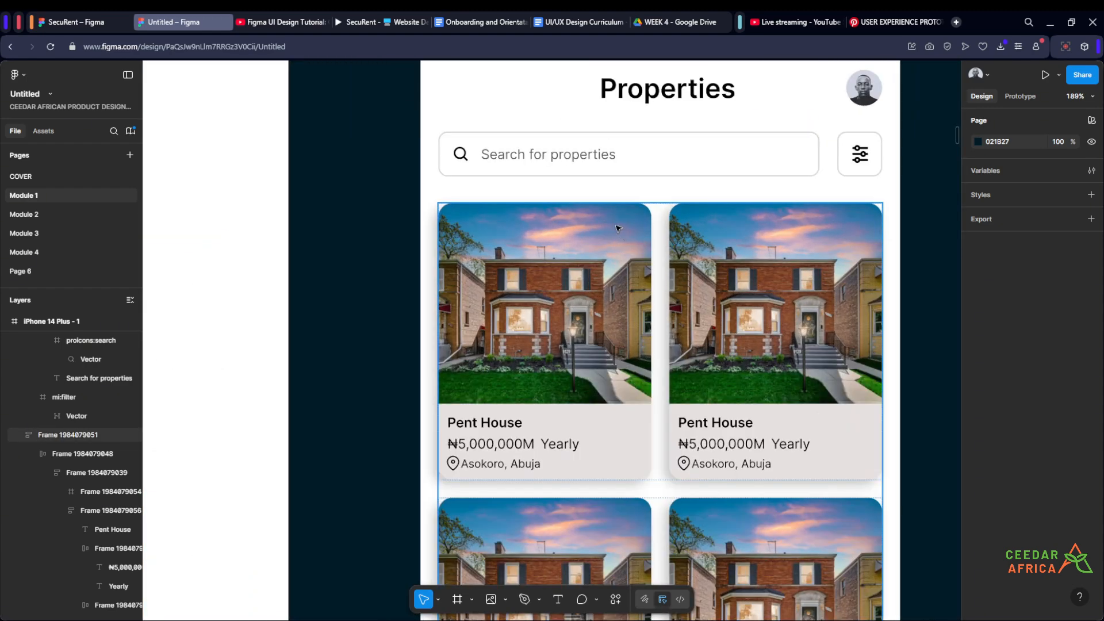
{"action": "scroll", "coordinate": [618, 228], "scroll_direction": "up", "scroll_amount": 2}
{"action": "scroll", "coordinate": [608, 235], "scroll_direction": "down", "scroll_amount": 4}
{"action": "scroll", "coordinate": [601, 238], "scroll_direction": "up", "scroll_amount": 3}
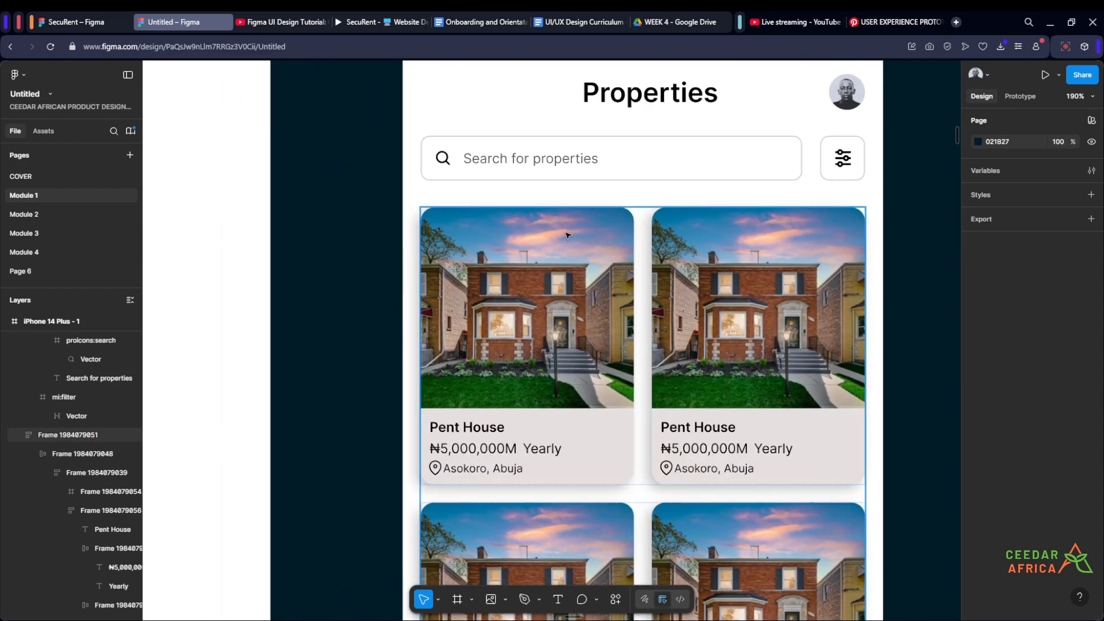
{"action": "scroll", "coordinate": [575, 236], "scroll_direction": "down", "scroll_amount": 5}
{"action": "scroll", "coordinate": [739, 259], "scroll_direction": "up", "scroll_amount": 2}
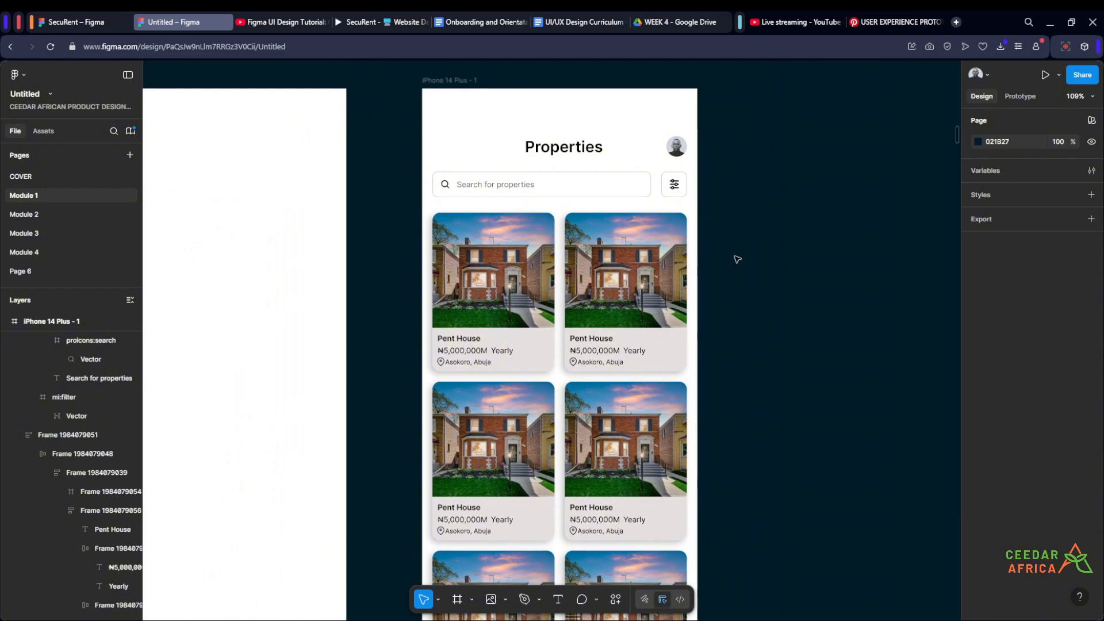
{"action": "scroll", "coordinate": [850, 249], "scroll_direction": "down", "scroll_amount": 5}
{"action": "scroll", "coordinate": [552, 251], "scroll_direction": "up", "scroll_amount": 4}
{"action": "scroll", "coordinate": [808, 273], "scroll_direction": "up", "scroll_amount": 1}
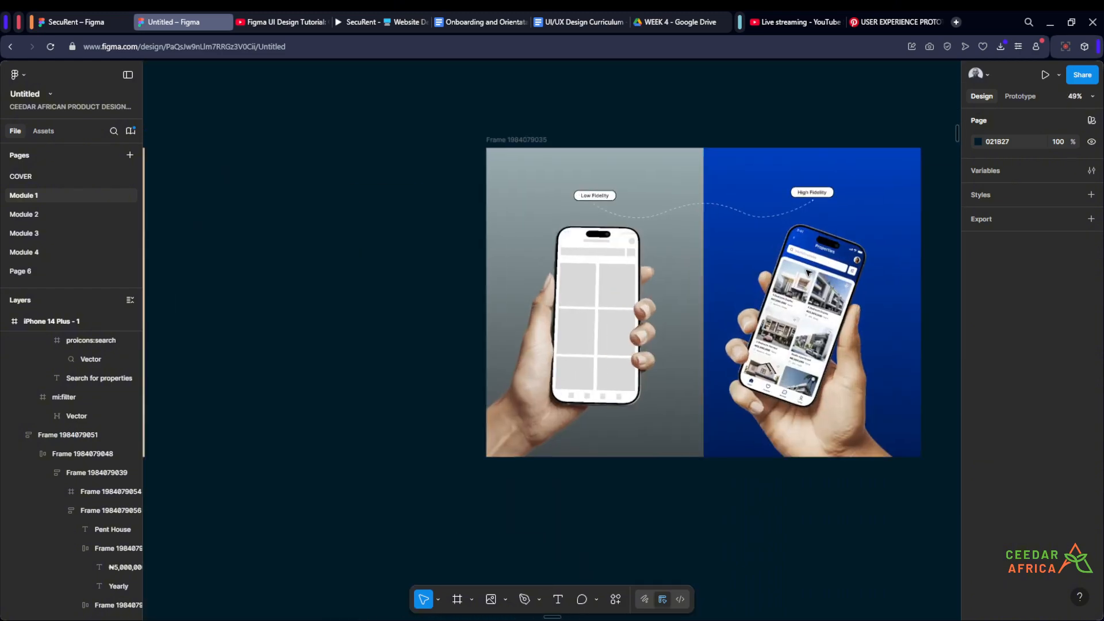
{"action": "scroll", "coordinate": [808, 272], "scroll_direction": "up", "scroll_amount": 6}
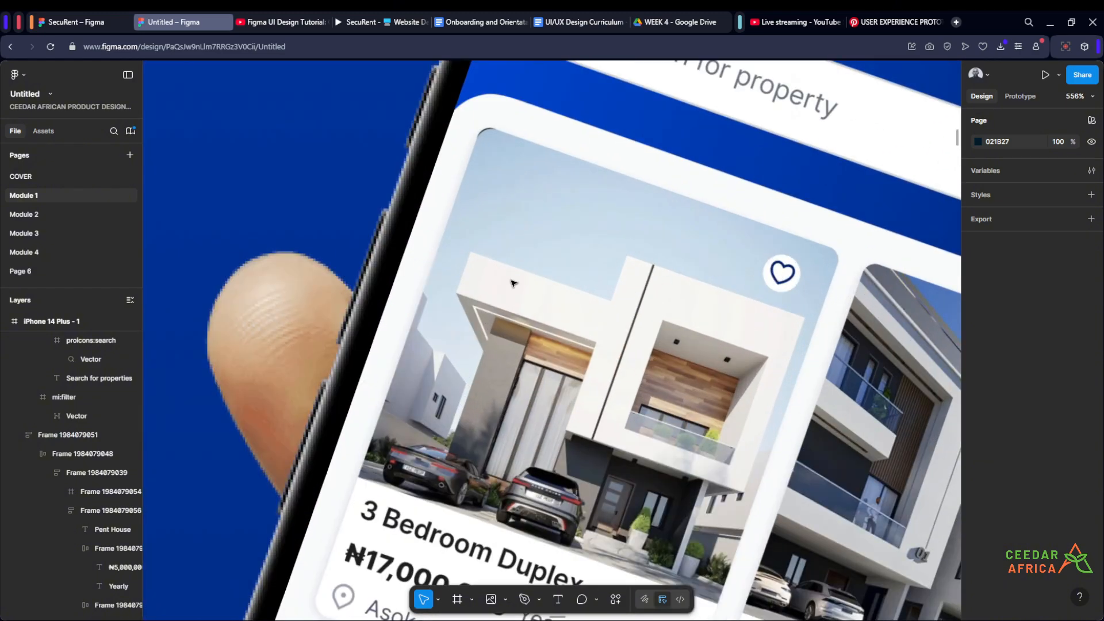
{"action": "scroll", "coordinate": [513, 283], "scroll_direction": "down", "scroll_amount": 8}
{"action": "scroll", "coordinate": [709, 343], "scroll_direction": "up", "scroll_amount": 5}
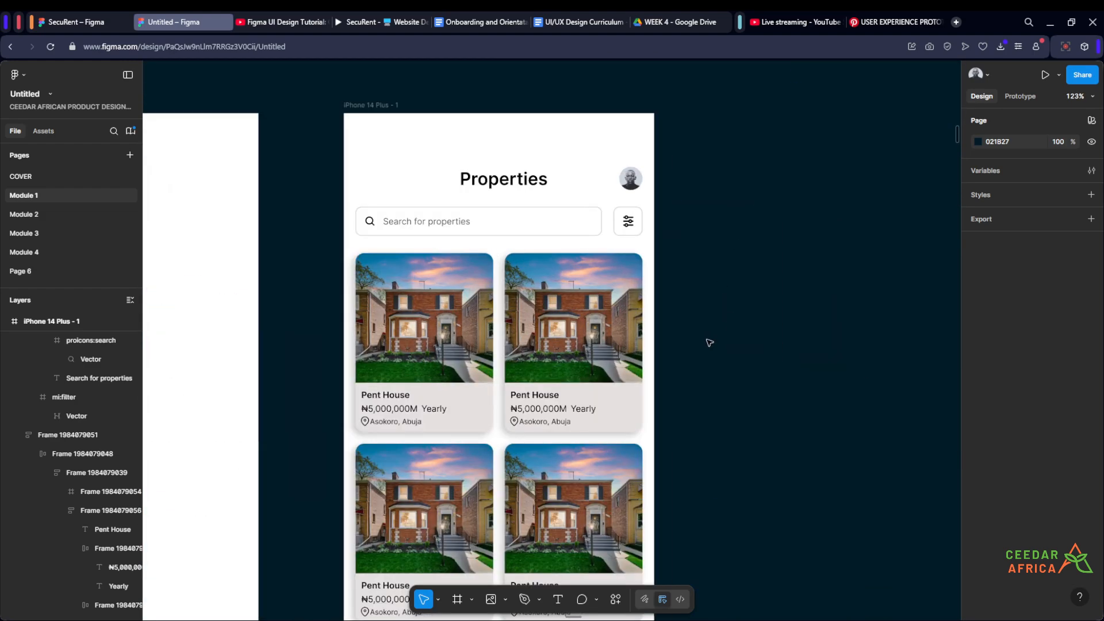
- Search the Iconify plugin for "love" icons and browse the results for a plain heart
{"action": "scroll", "coordinate": [701, 362], "scroll_direction": "down", "scroll_amount": 3}
{"action": "left_click", "coordinate": [616, 599]}
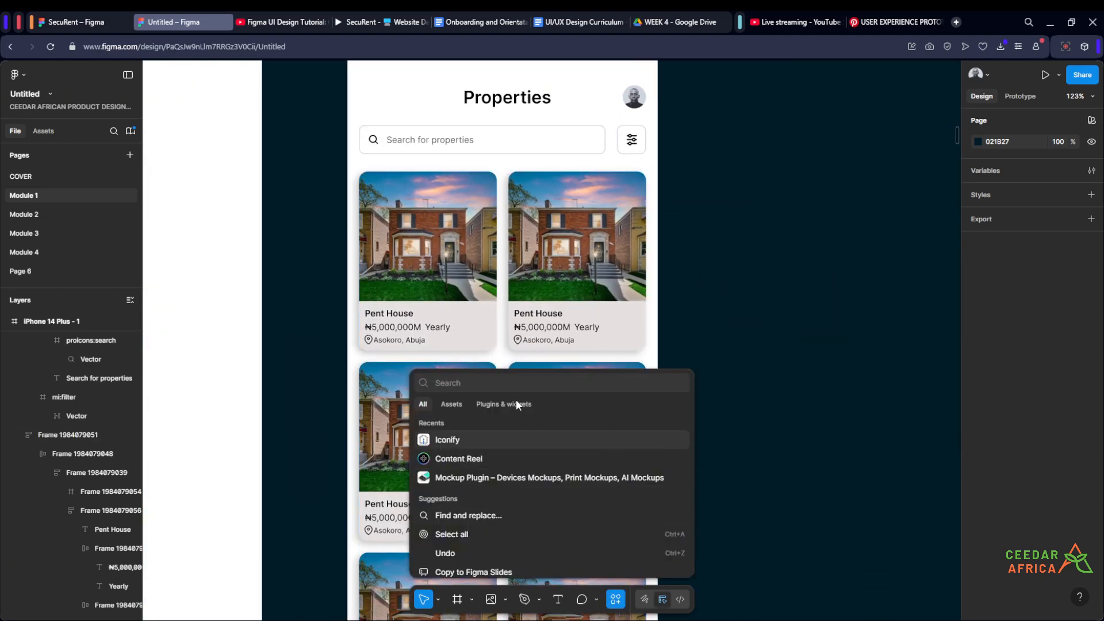
{"action": "left_click", "coordinate": [477, 442]}
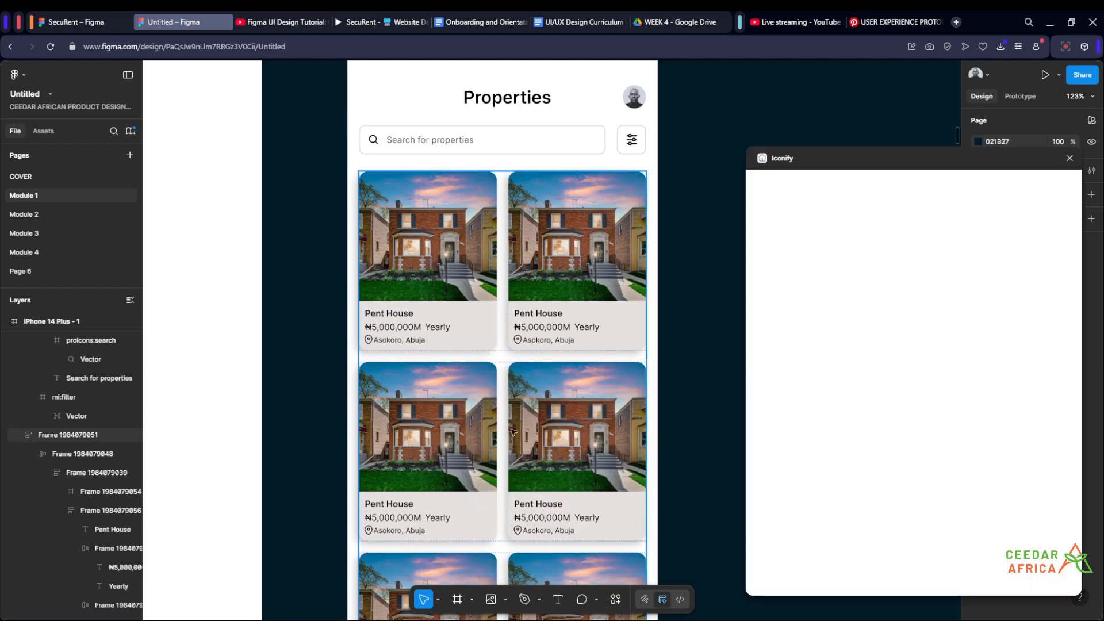
{"action": "left_click", "coordinate": [816, 205]}
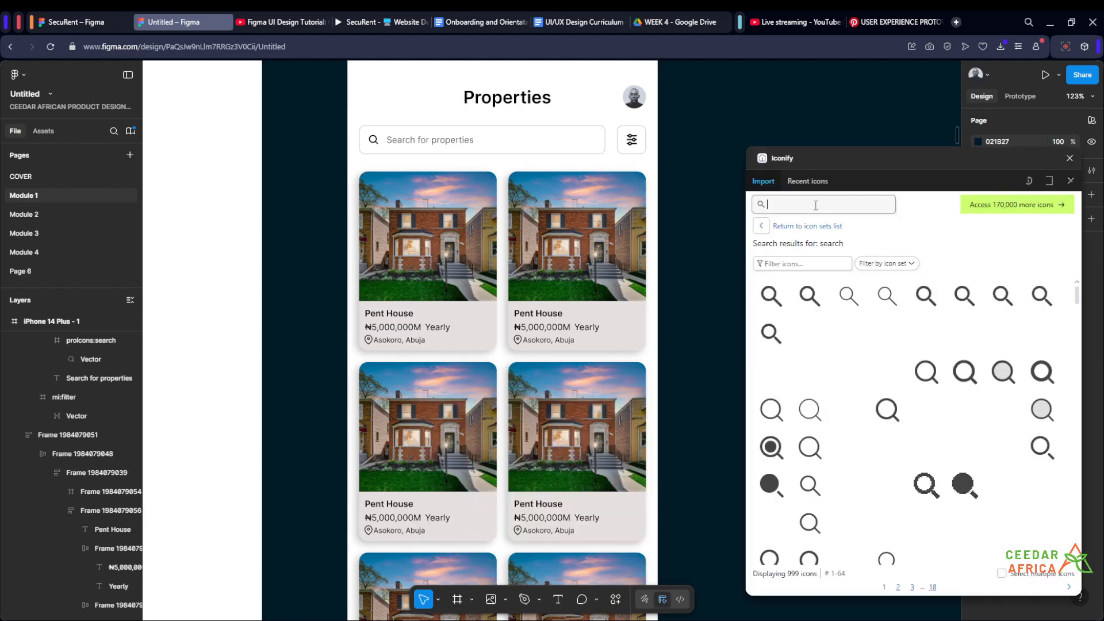
{"action": "type", "text": "love"}
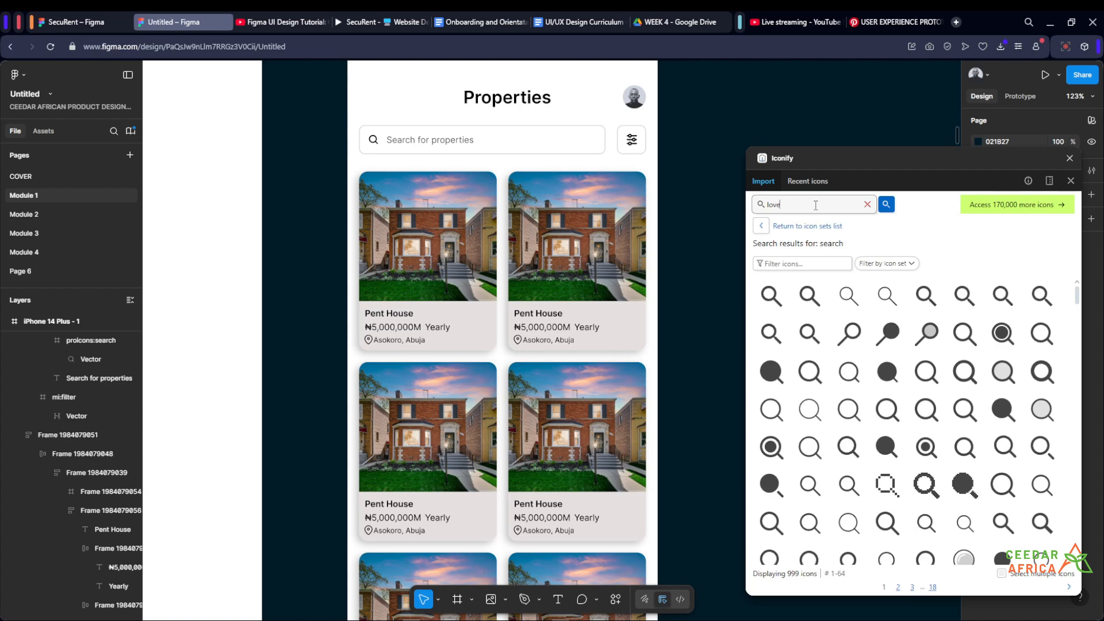
{"action": "key", "text": "Return"}
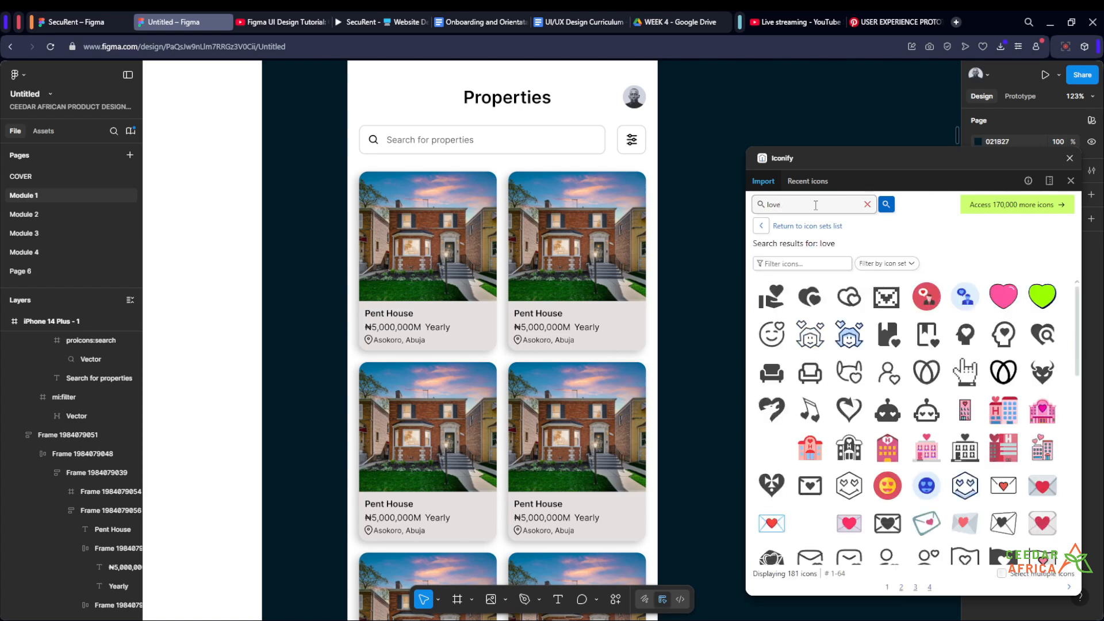
{"action": "scroll", "coordinate": [892, 366], "scroll_direction": "down", "scroll_amount": 5}
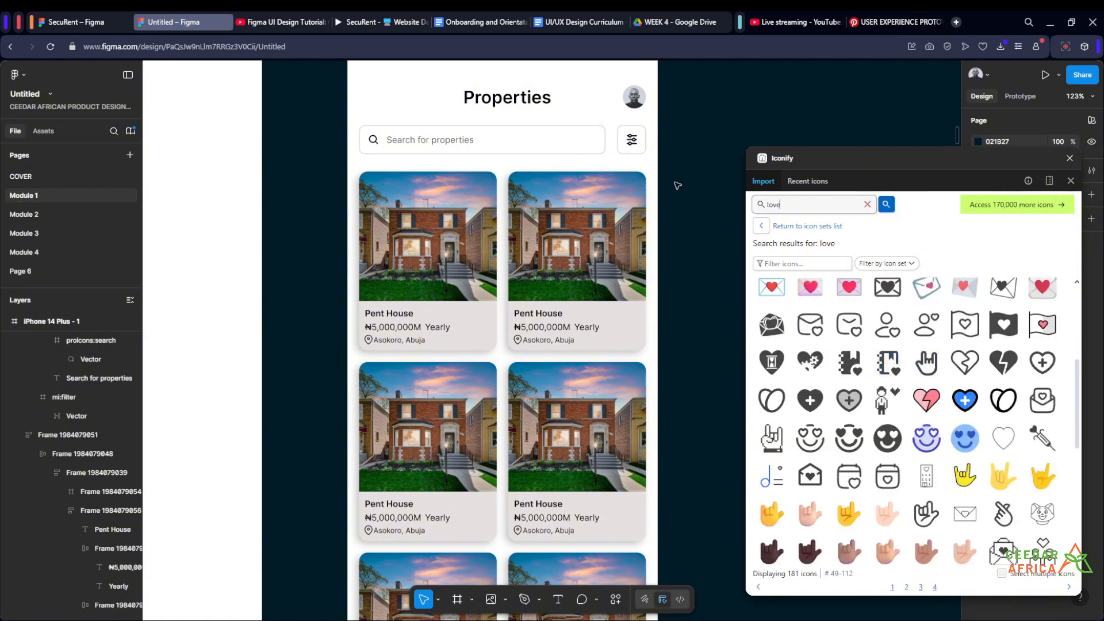
{"action": "scroll", "coordinate": [905, 364], "scroll_direction": "down", "scroll_amount": 5}
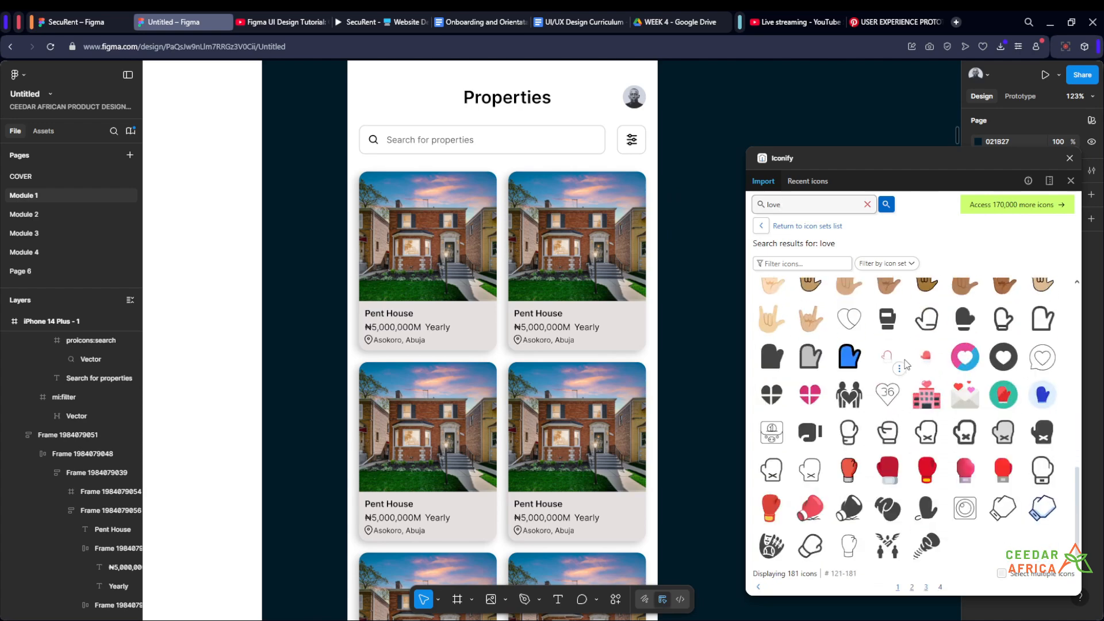
{"action": "scroll", "coordinate": [850, 314], "scroll_direction": "up", "scroll_amount": 4}
- Search Iconify for "heart" and import the outlined and filled heart icons onto the canvas beside the listing screen, one above the other
{"action": "left_click_drag", "start_coordinate": [793, 204], "coordinate": [735, 211]}
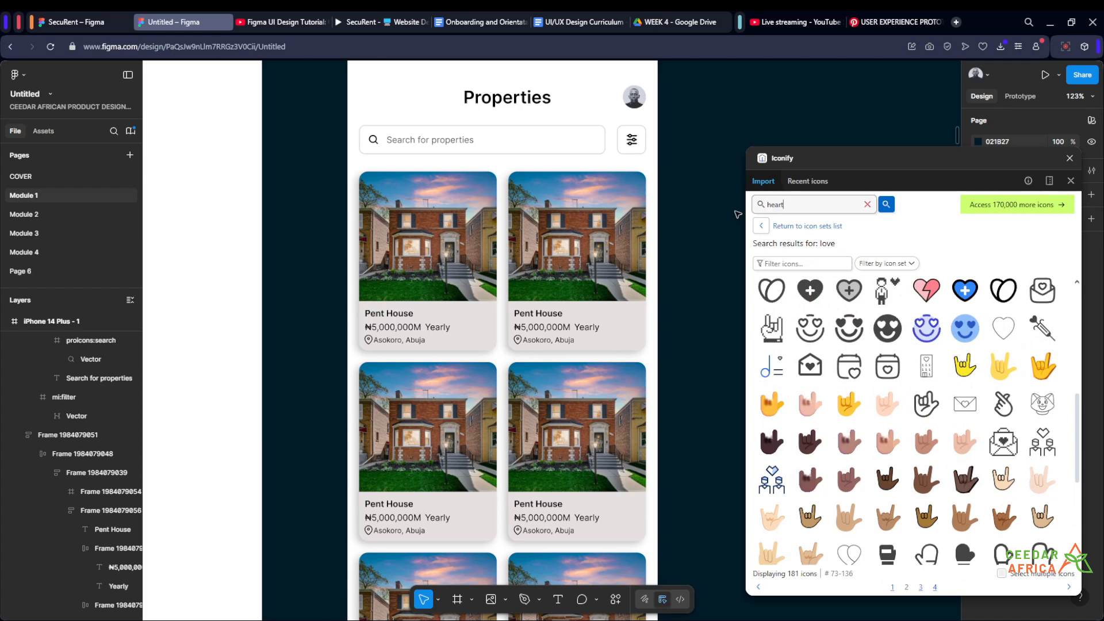
{"action": "type", "text": "heart"}
{"action": "key", "text": "Return"}
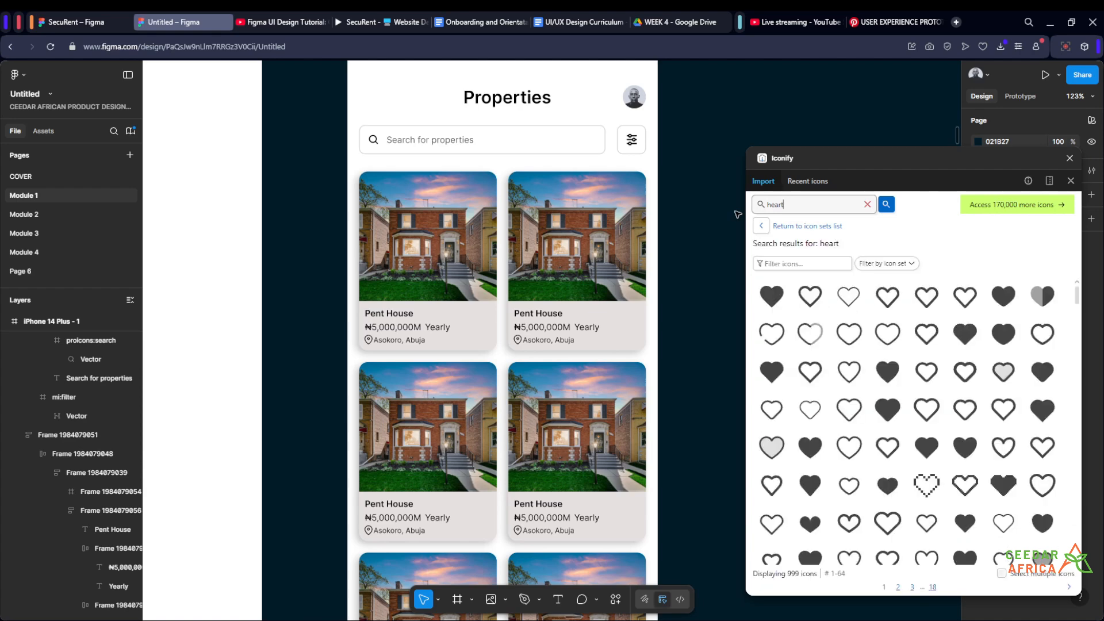
{"action": "left_click_drag", "start_coordinate": [720, 174], "coordinate": [604, 201]}
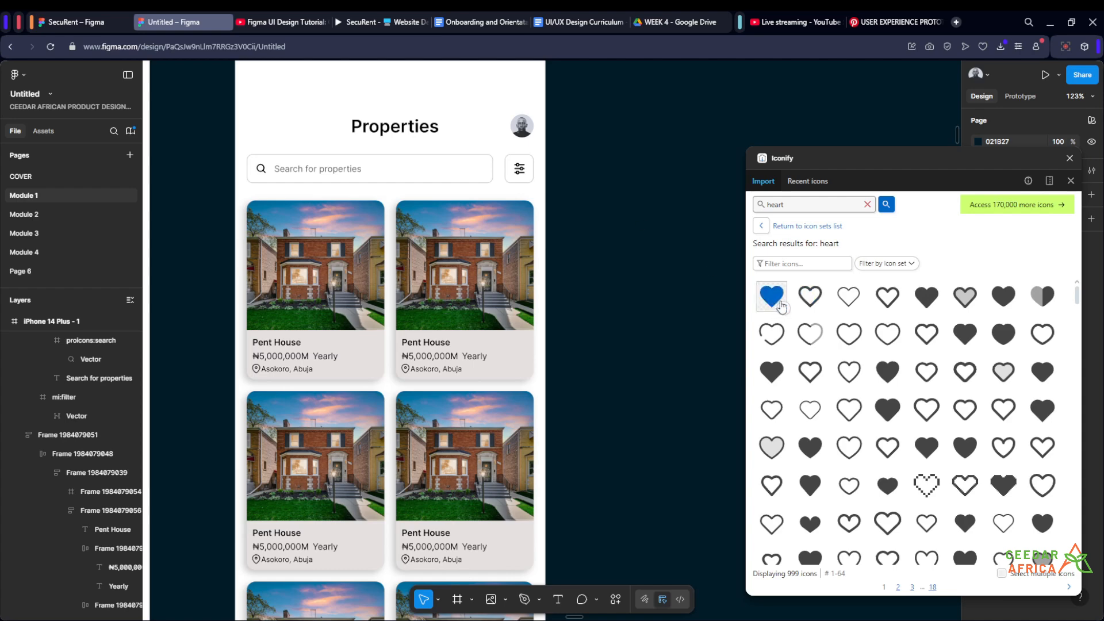
{"action": "left_click_drag", "start_coordinate": [810, 296], "coordinate": [613, 254]}
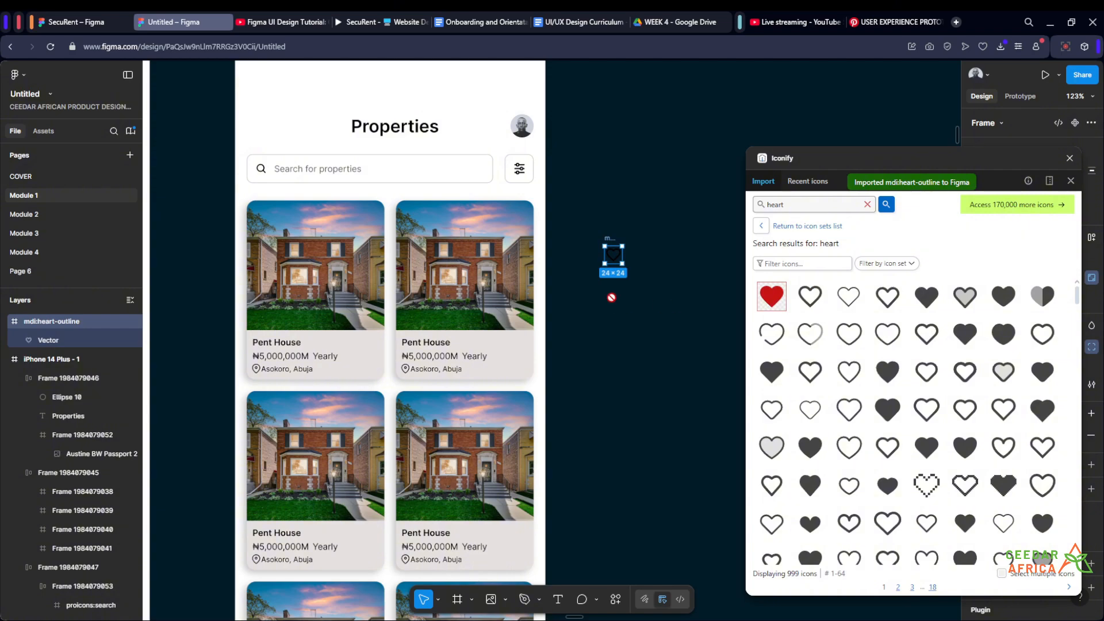
{"action": "left_click_drag", "start_coordinate": [612, 297], "coordinate": [612, 296]}
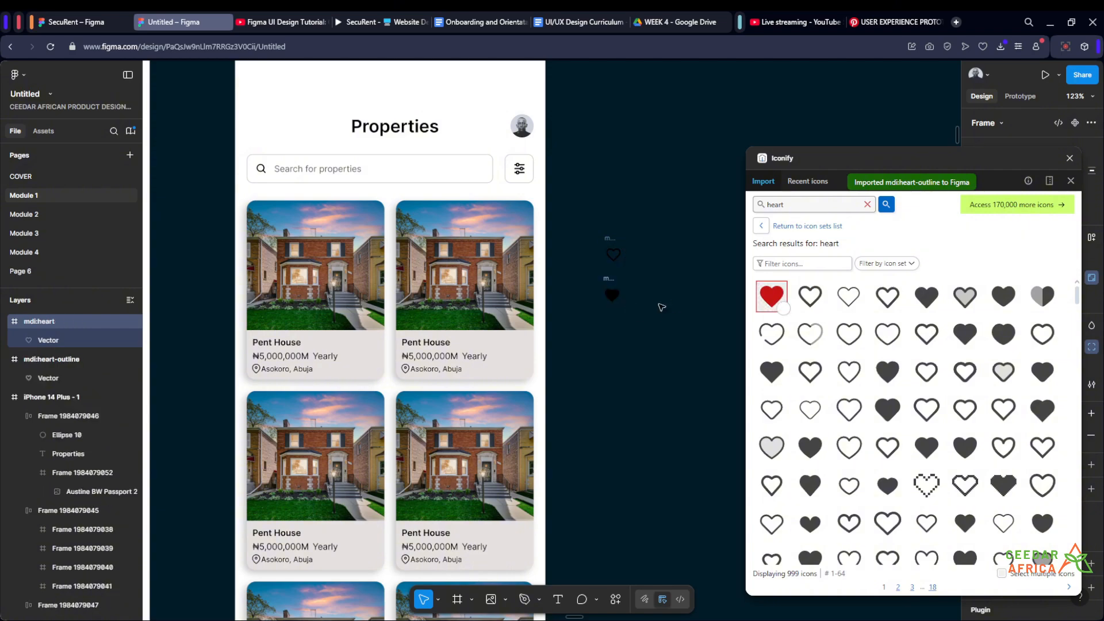
{"action": "left_click", "coordinate": [1068, 160]}
- Combine the outlined and filled heart icons into a component set with two variants
{"action": "scroll", "coordinate": [660, 276], "scroll_direction": "up", "scroll_amount": 5}
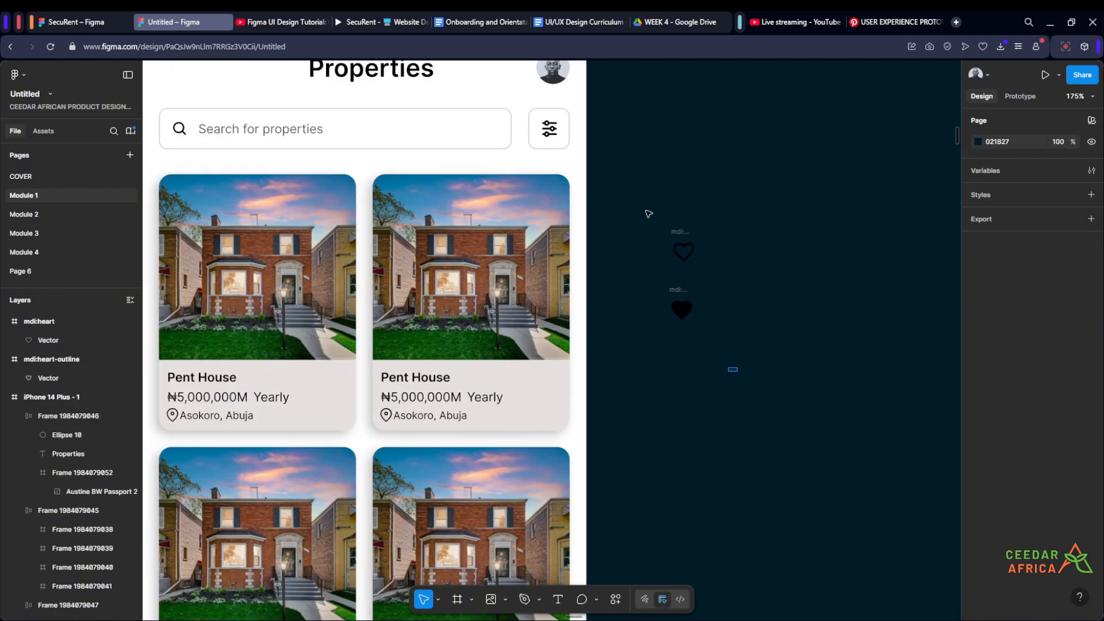
{"action": "left_click_drag", "start_coordinate": [736, 370], "coordinate": [643, 203]}
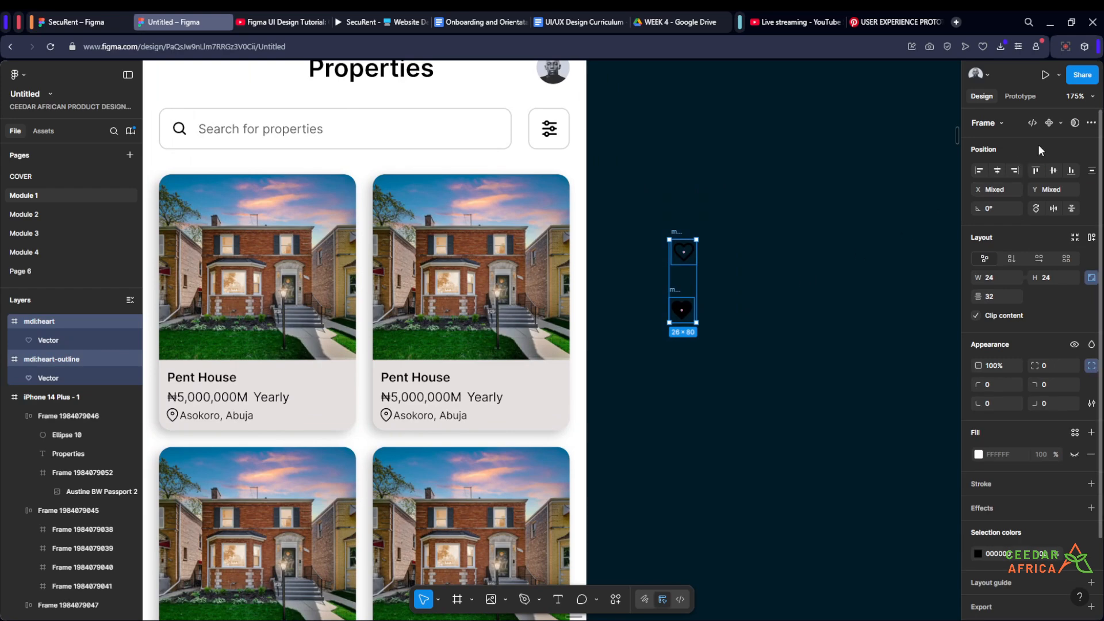
{"action": "left_click", "coordinate": [1061, 123]}
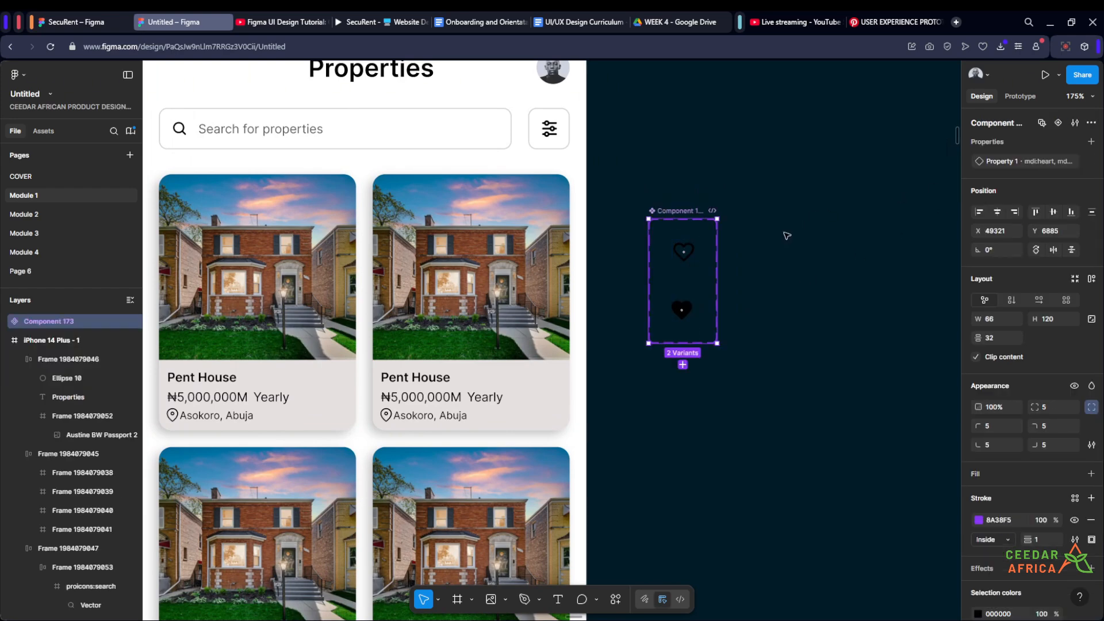
{"action": "left_click", "coordinate": [770, 245]}
- Add an On click prototype interaction that changes the outlined heart variant to mdi:heart with Instant animation
{"action": "scroll", "coordinate": [750, 254], "scroll_direction": "up", "scroll_amount": 5}
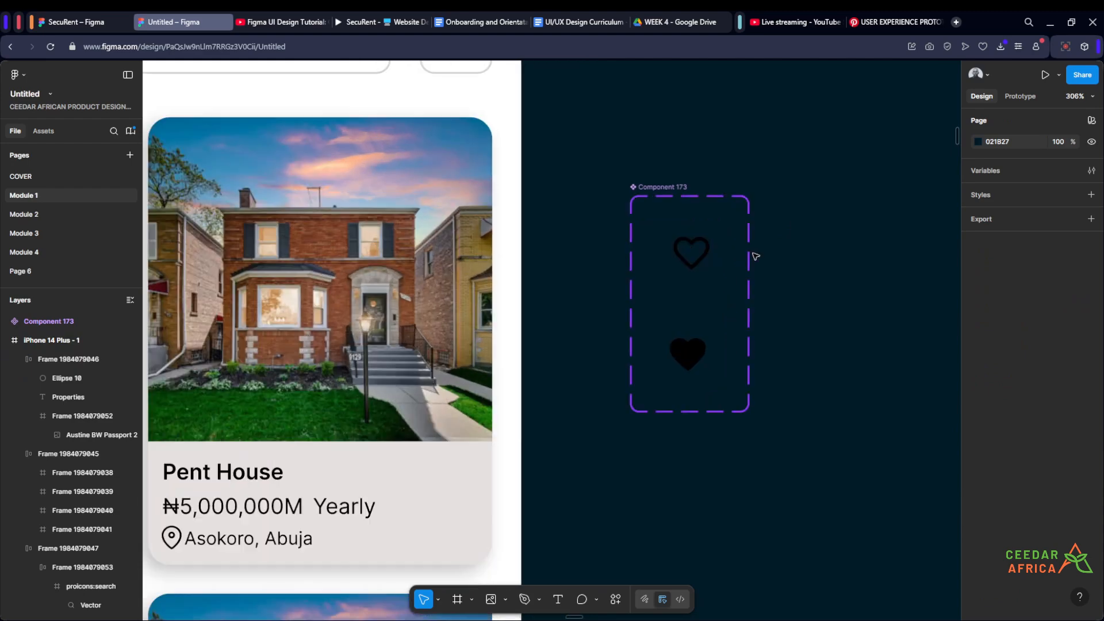
{"action": "scroll", "coordinate": [784, 257], "scroll_direction": "up", "scroll_amount": 1}
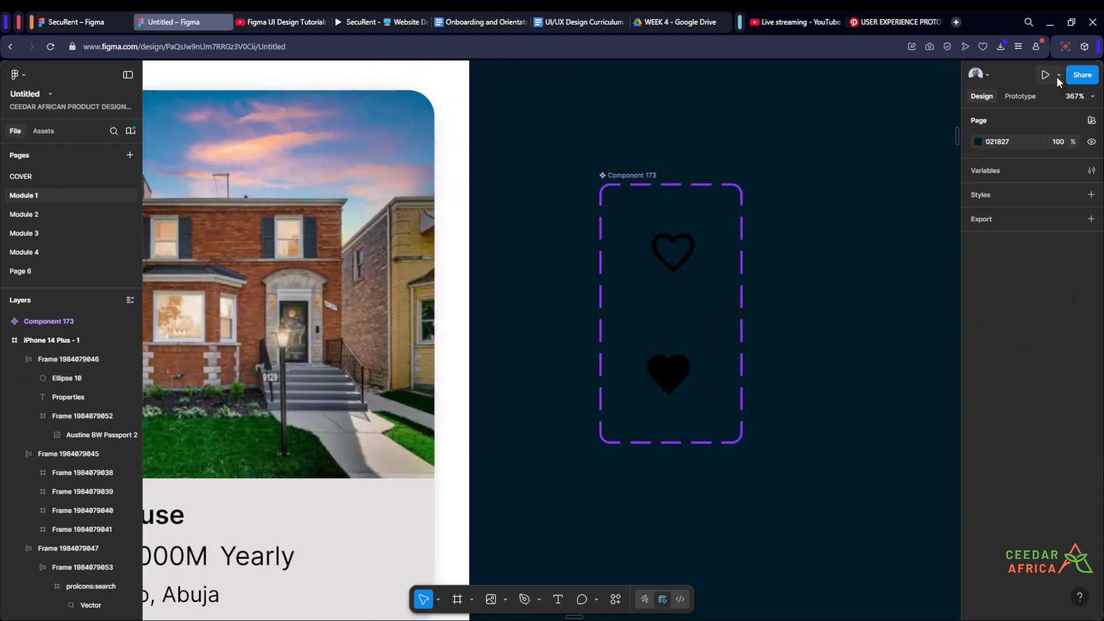
{"action": "left_click", "coordinate": [1020, 96]}
{"action": "scroll", "coordinate": [740, 283], "scroll_direction": "up", "scroll_amount": 2}
{"action": "left_click", "coordinate": [656, 251]}
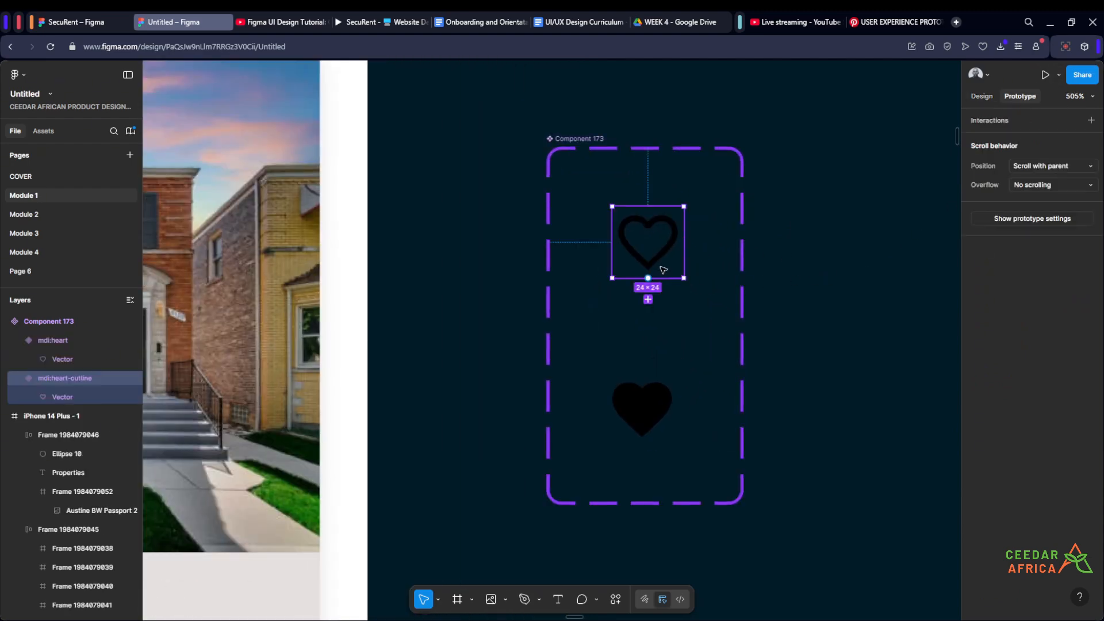
{"action": "left_click_drag", "start_coordinate": [648, 279], "coordinate": [676, 392]}
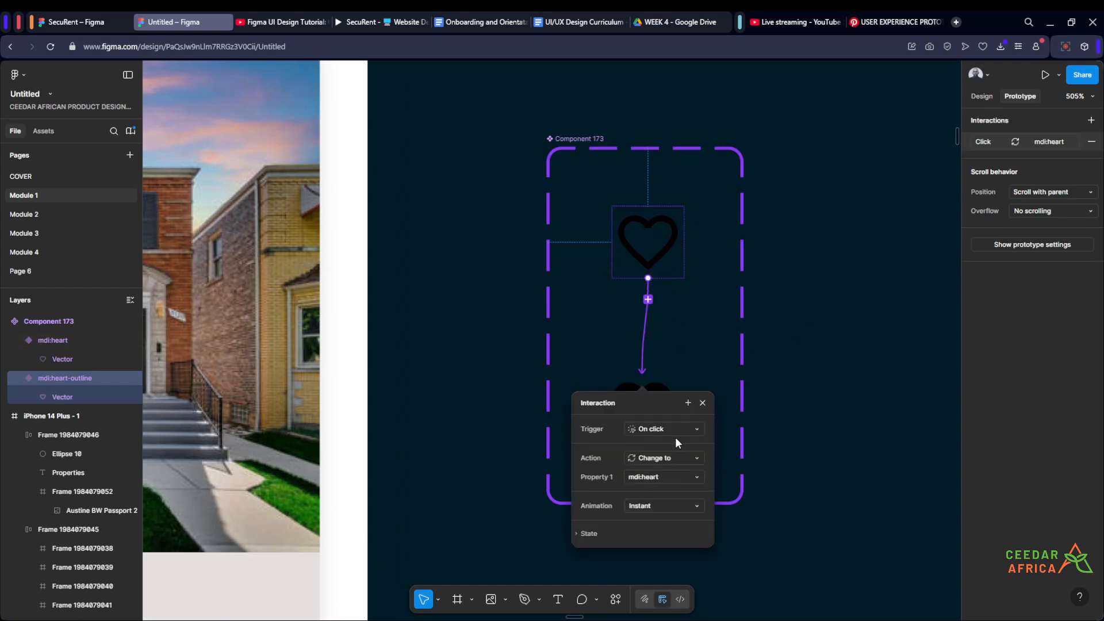
{"action": "left_click", "coordinate": [809, 358]}
{"action": "scroll", "coordinate": [808, 355], "scroll_direction": "down", "scroll_amount": 1}
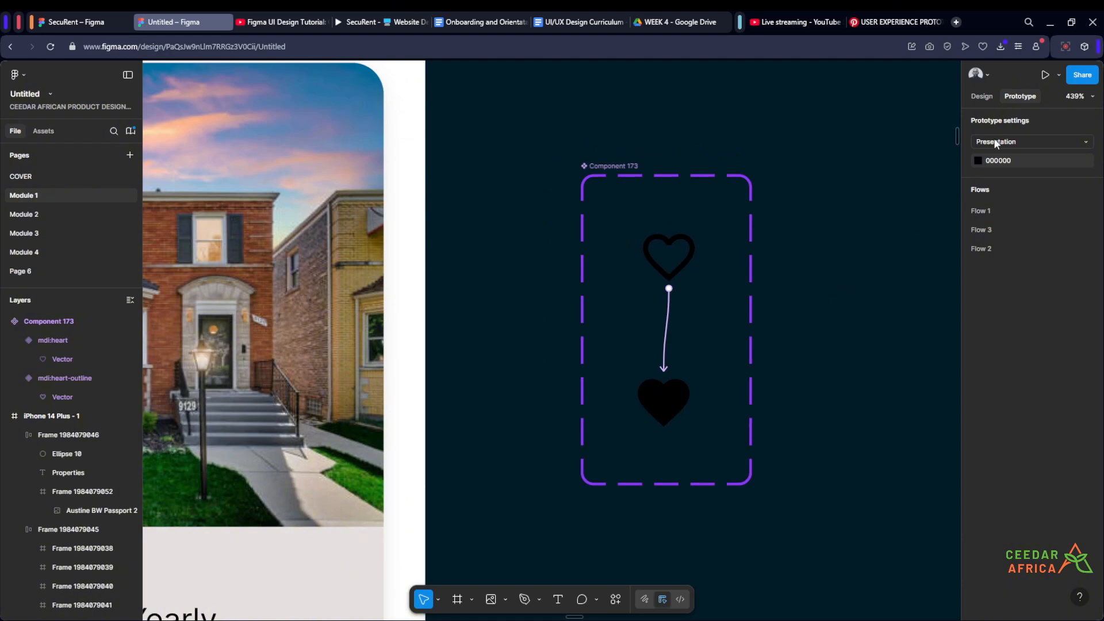
- Recolor the outlined heart variant to red FF0000
{"action": "left_click", "coordinate": [983, 105]}
{"action": "left_click", "coordinate": [668, 256]}
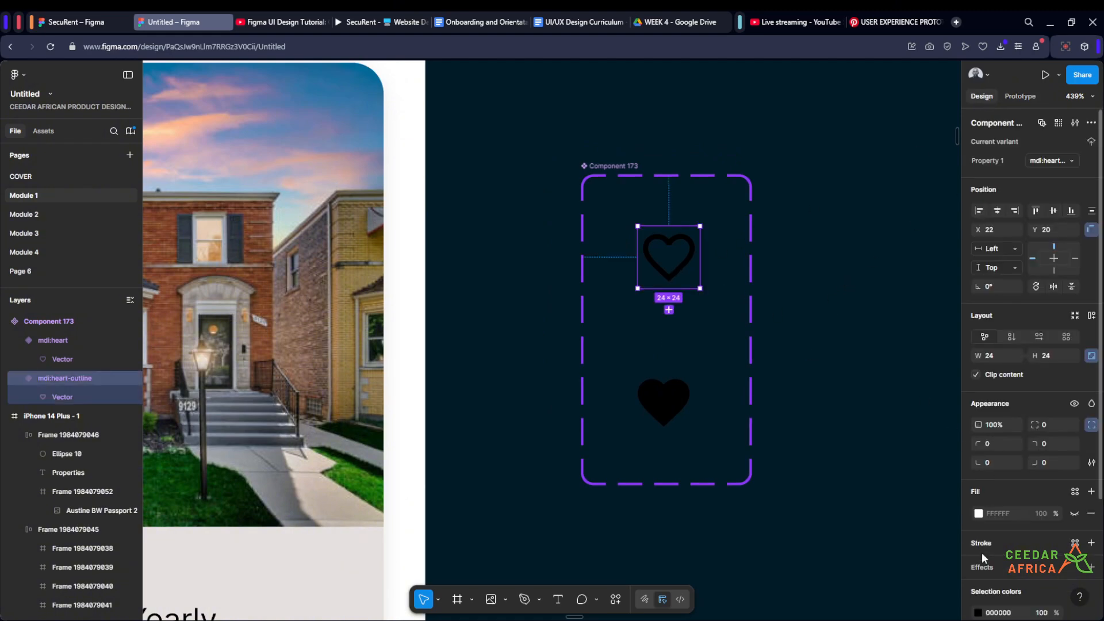
{"action": "left_click", "coordinate": [977, 613]}
{"action": "left_click_drag", "start_coordinate": [920, 370], "coordinate": [964, 341]}
{"action": "left_click", "coordinate": [833, 168]}
- Recolor the filled heart variant to red FF0000
{"action": "left_click", "coordinate": [693, 388]}
{"action": "left_click", "coordinate": [1090, 424]}
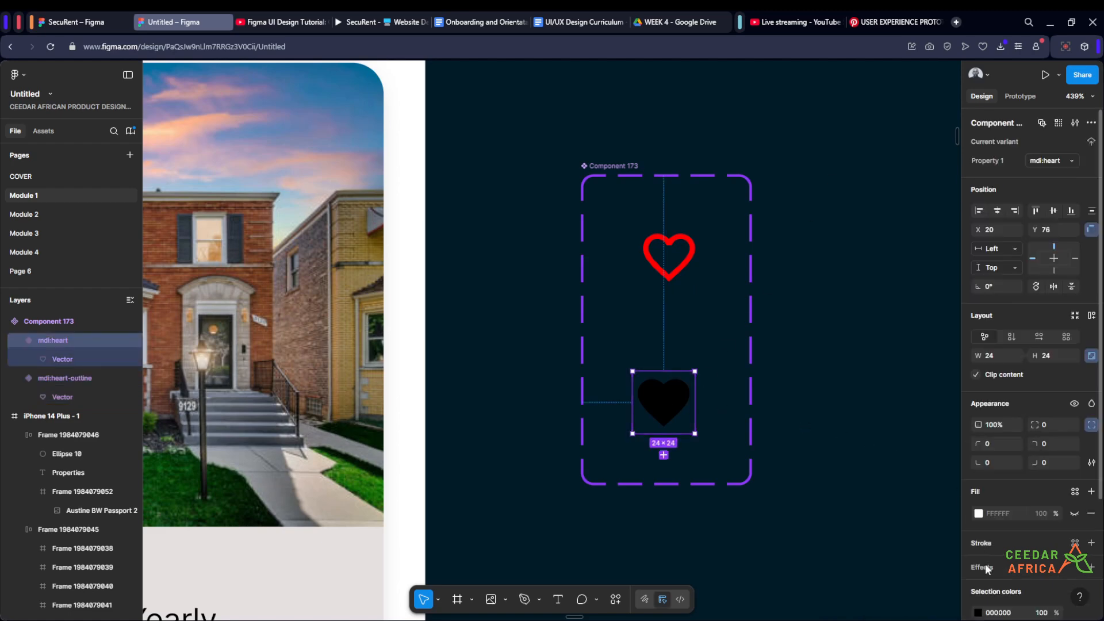
{"action": "left_click", "coordinate": [977, 612]}
{"action": "left_click_drag", "start_coordinate": [920, 412], "coordinate": [970, 303]}
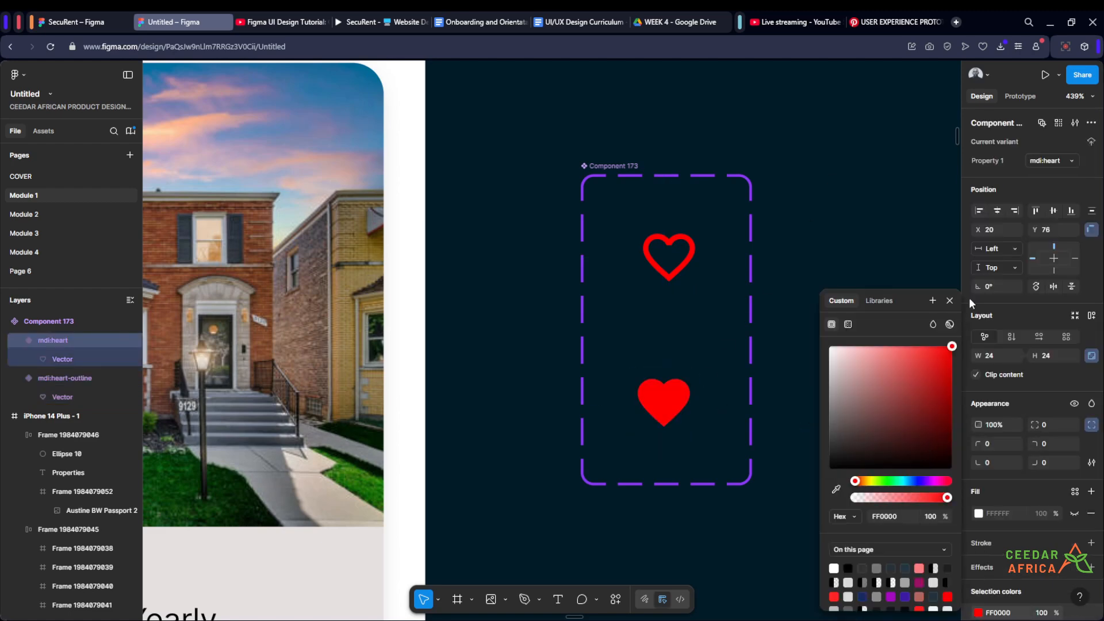
{"action": "left_click", "coordinate": [833, 164]}
- Move the outlined heart closer to the filled heart inside the component set, at X 21, Y 30
{"action": "scroll", "coordinate": [833, 164], "scroll_direction": "down", "scroll_amount": 4}
{"action": "left_click_drag", "start_coordinate": [833, 164], "coordinate": [795, 186]}
{"action": "scroll", "coordinate": [743, 223], "scroll_direction": "up", "scroll_amount": 3}
{"action": "left_click", "coordinate": [684, 245]}
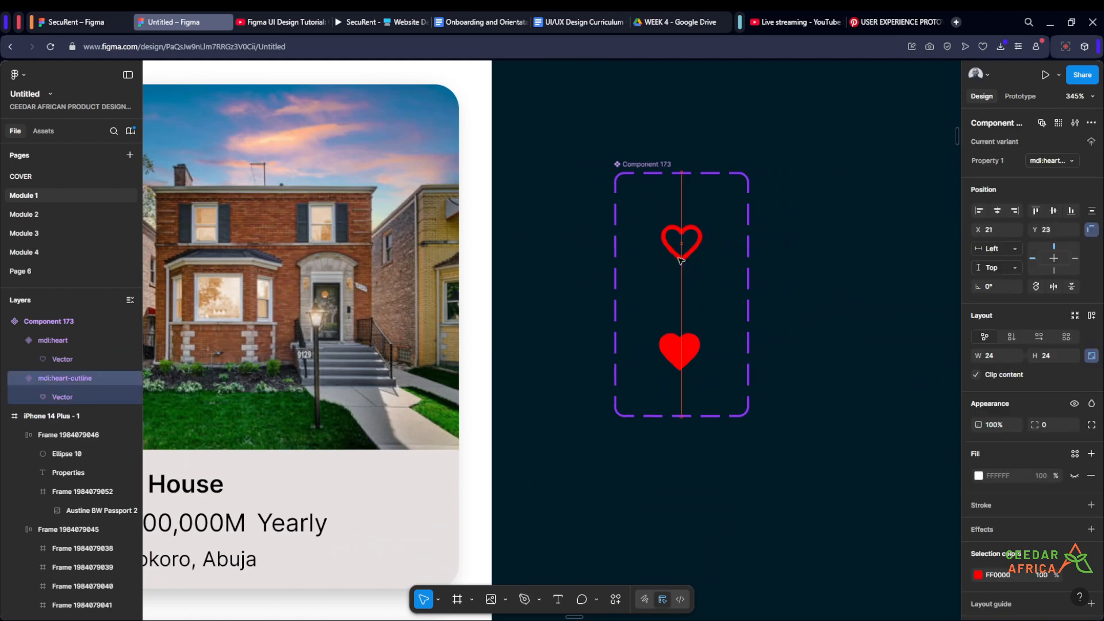
{"action": "left_click", "coordinate": [788, 242]}
{"action": "scroll", "coordinate": [804, 233], "scroll_direction": "down", "scroll_amount": 5}
{"action": "scroll", "coordinate": [535, 201], "scroll_direction": "up", "scroll_amount": 2}
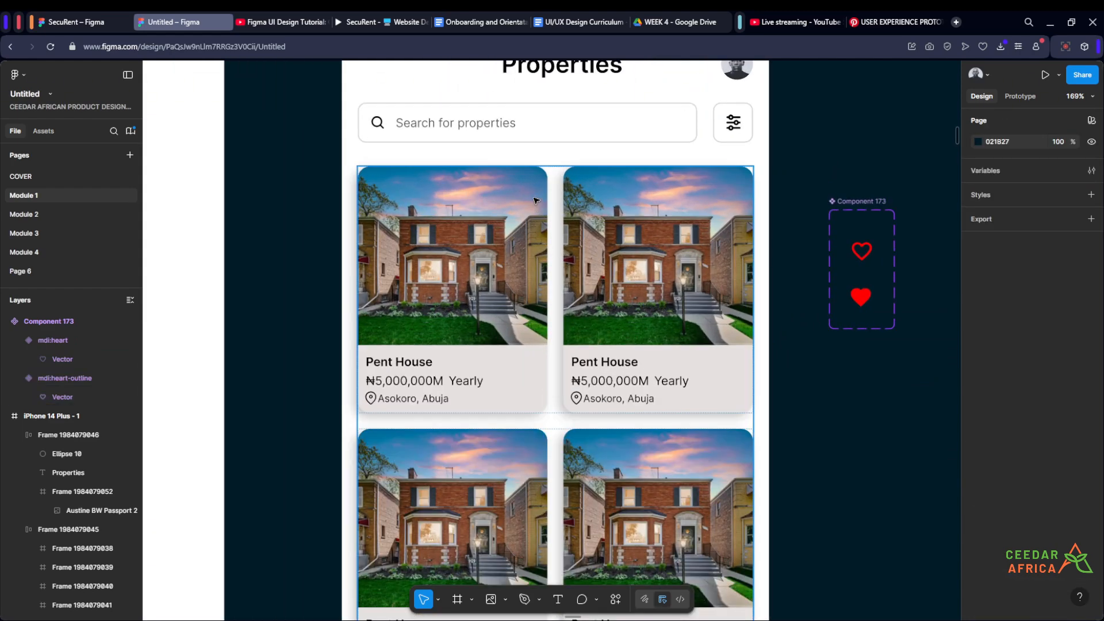
{"action": "scroll", "coordinate": [805, 356], "scroll_direction": "up", "scroll_amount": 3}
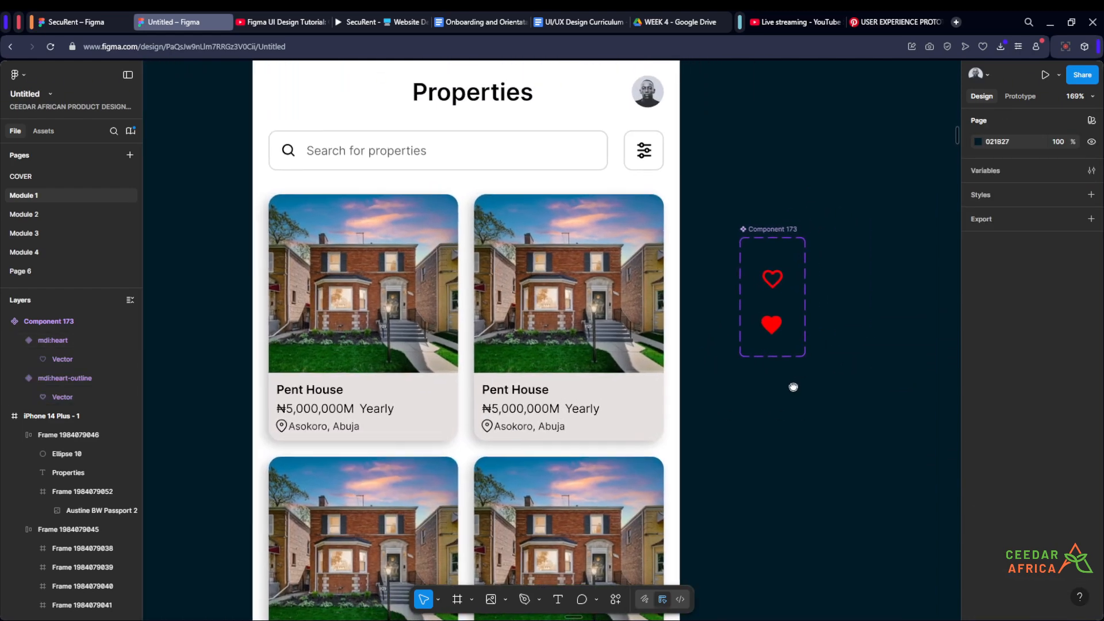
{"action": "left_click", "coordinate": [809, 275]}
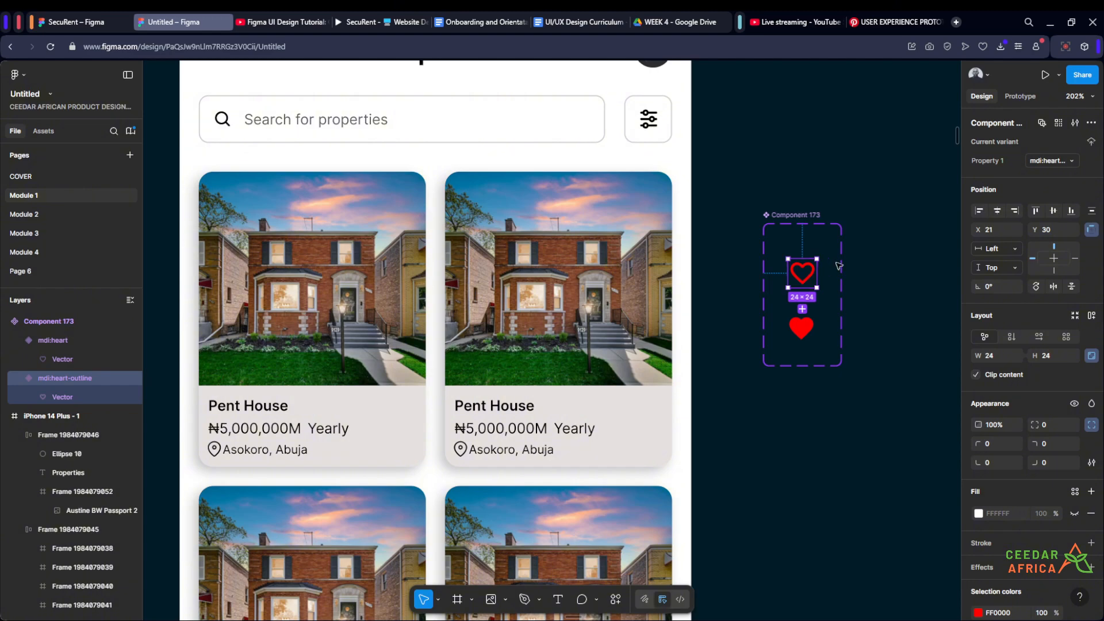
- Add auto layout to the outlined heart variant and make its white FFFFFF fill visible
{"action": "scroll", "coordinate": [850, 263], "scroll_direction": "up", "scroll_amount": 4}
{"action": "left_click", "coordinate": [889, 272]}
{"action": "scroll", "coordinate": [876, 280], "scroll_direction": "up", "scroll_amount": 1}
{"action": "scroll", "coordinate": [874, 280], "scroll_direction": "right", "scroll_amount": 2}
{"action": "scroll", "coordinate": [630, 286], "scroll_direction": "up", "scroll_amount": 2}
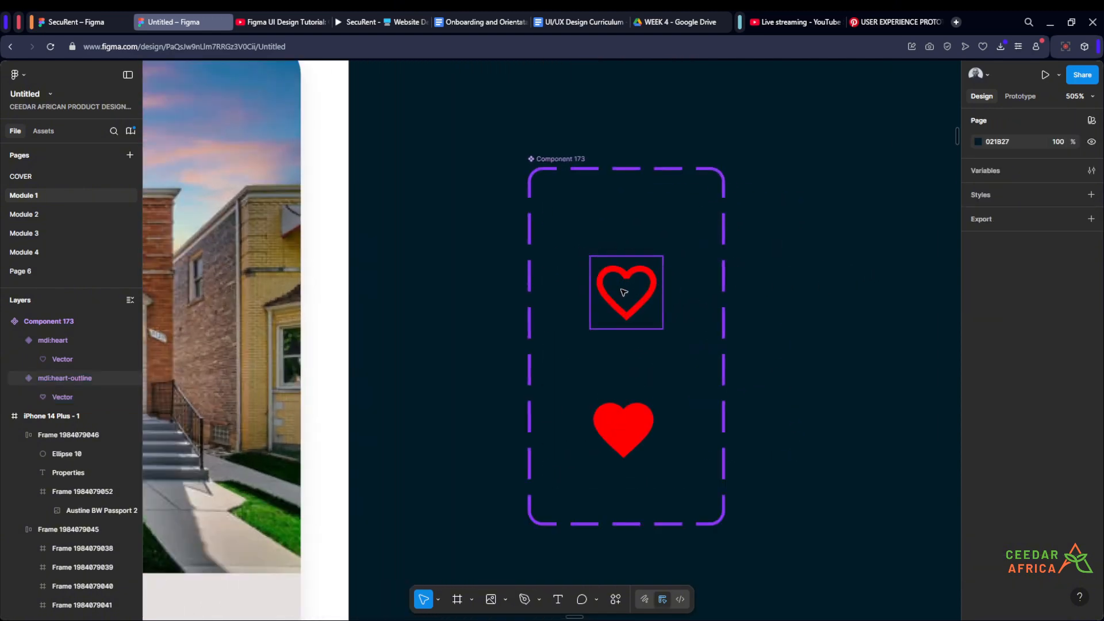
{"action": "left_click", "coordinate": [624, 292]}
{"action": "key", "text": "shift+a"}
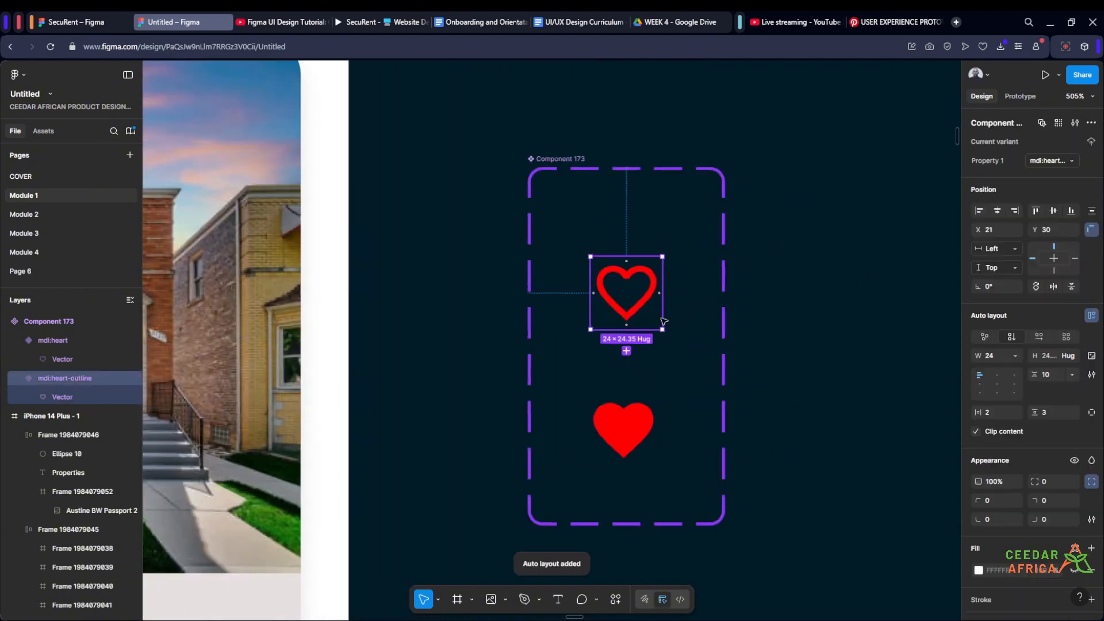
{"action": "key", "text": "shift+l"}
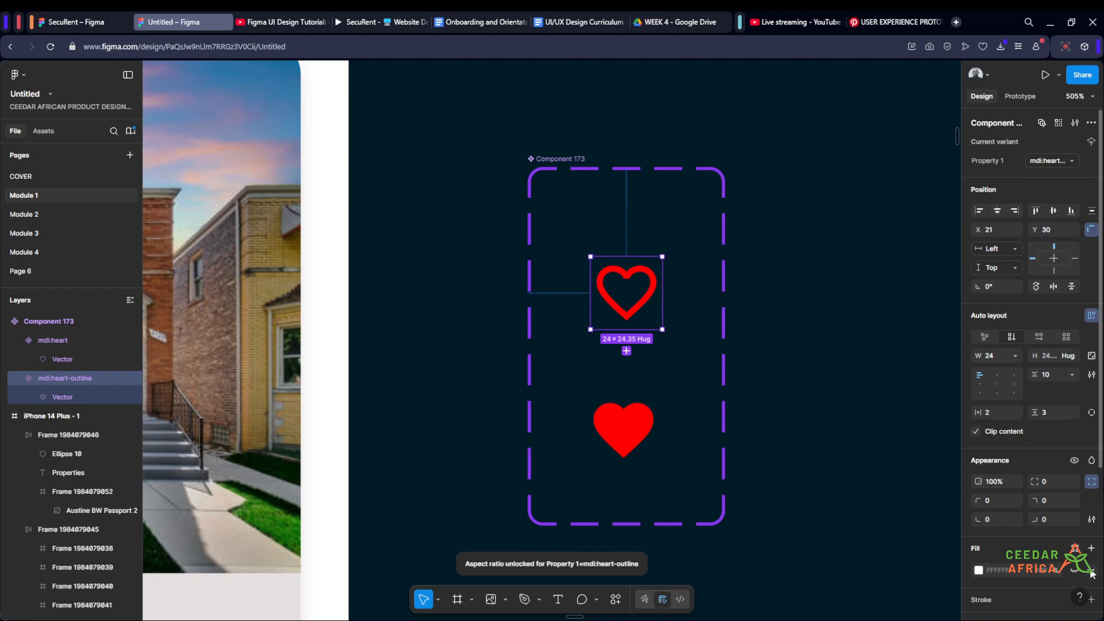
{"action": "left_click", "coordinate": [1074, 570]}
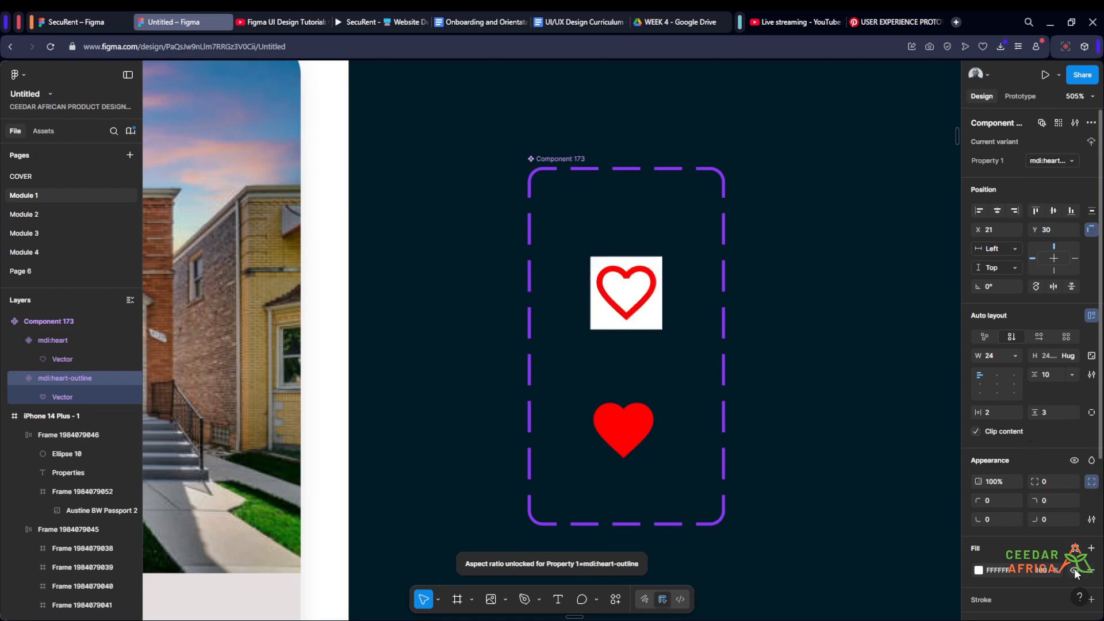
- Round the white background of the outlined heart variant with a corner radius of 50
{"action": "left_click", "coordinate": [1052, 480]}
{"action": "type", "text": "5"}
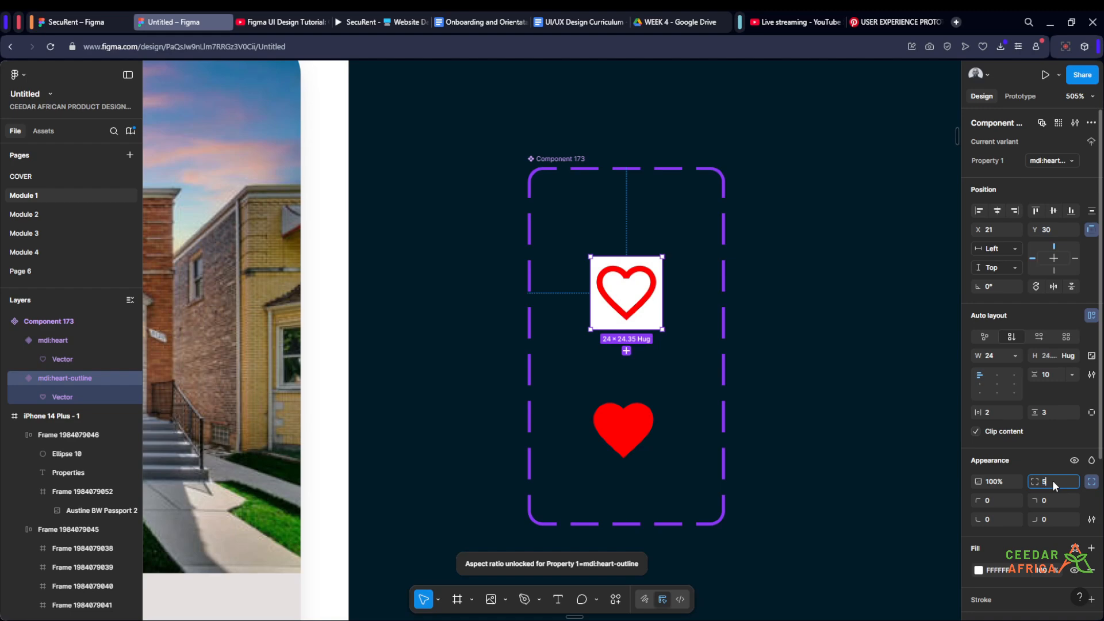
{"action": "type", "text": "0"}
{"action": "key", "text": "Return"}
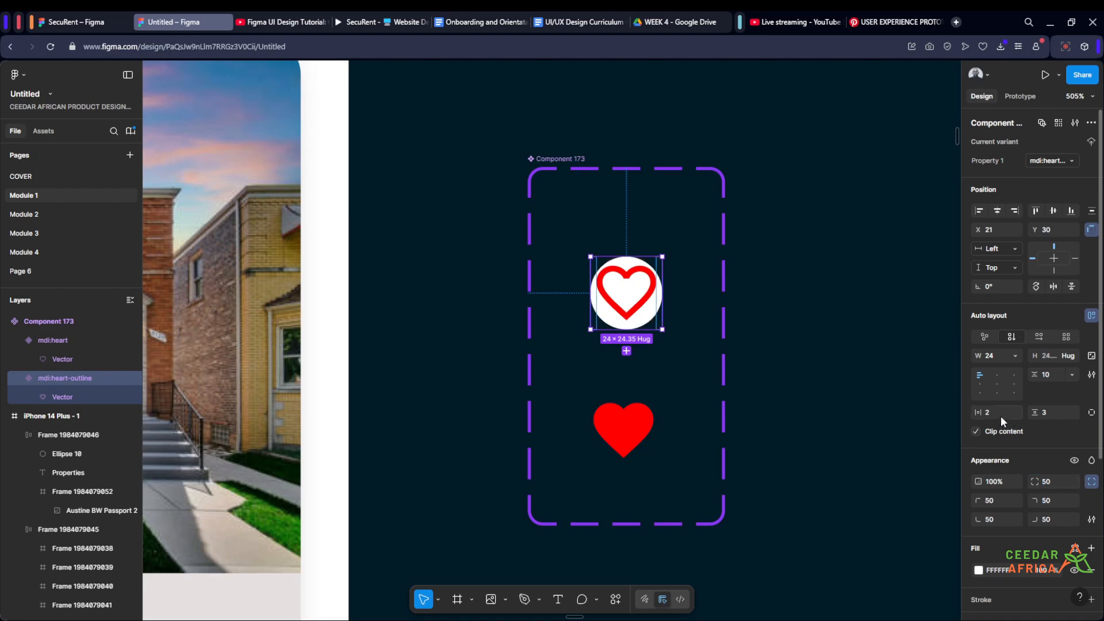
- Set the outlined heart variant's horizontal and vertical padding to 4 and center its content
{"action": "type", "text": "4"}
{"action": "left_click", "coordinate": [1058, 413]}
{"action": "type", "text": "4"}
{"action": "key", "text": "Return"}
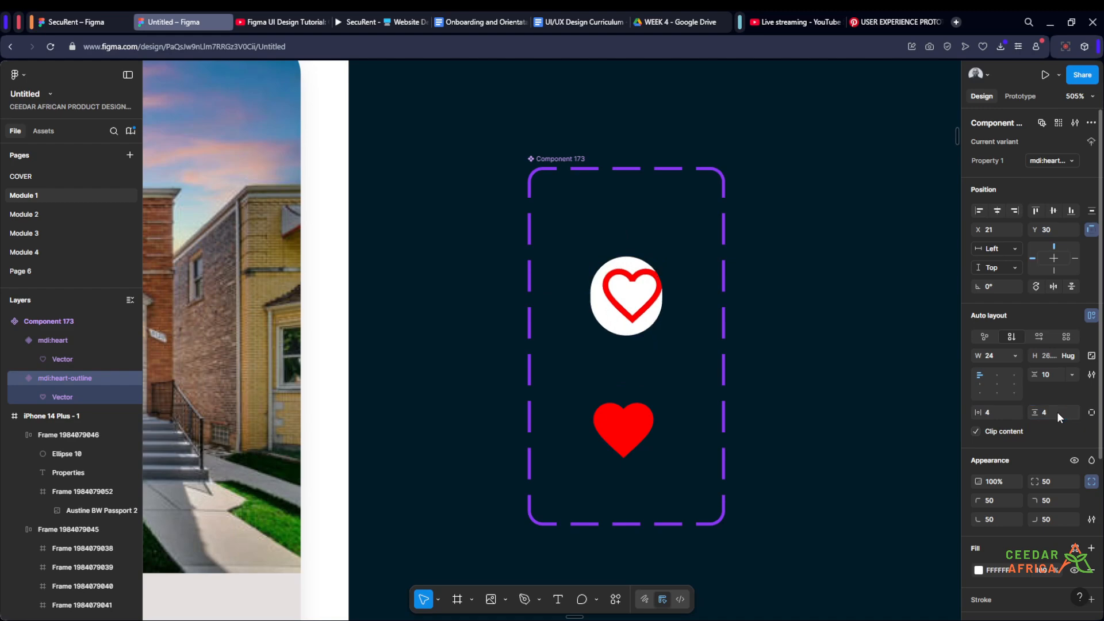
{"action": "left_click", "coordinate": [993, 380]}
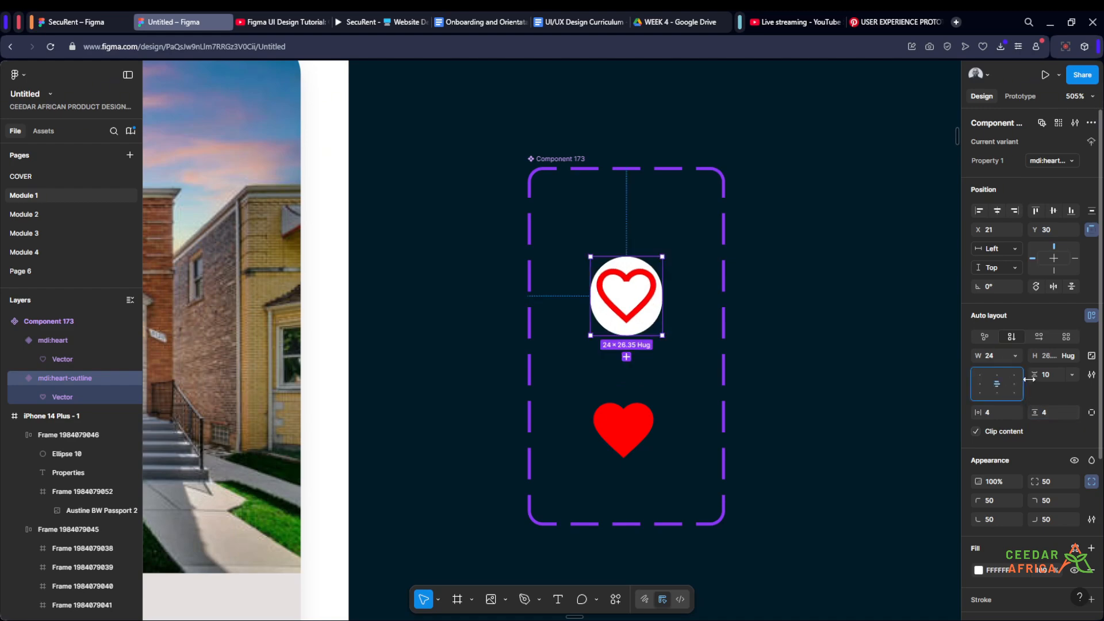
- Resize the outlined heart variant to 32 × 32
{"action": "left_click", "coordinate": [1052, 355]}
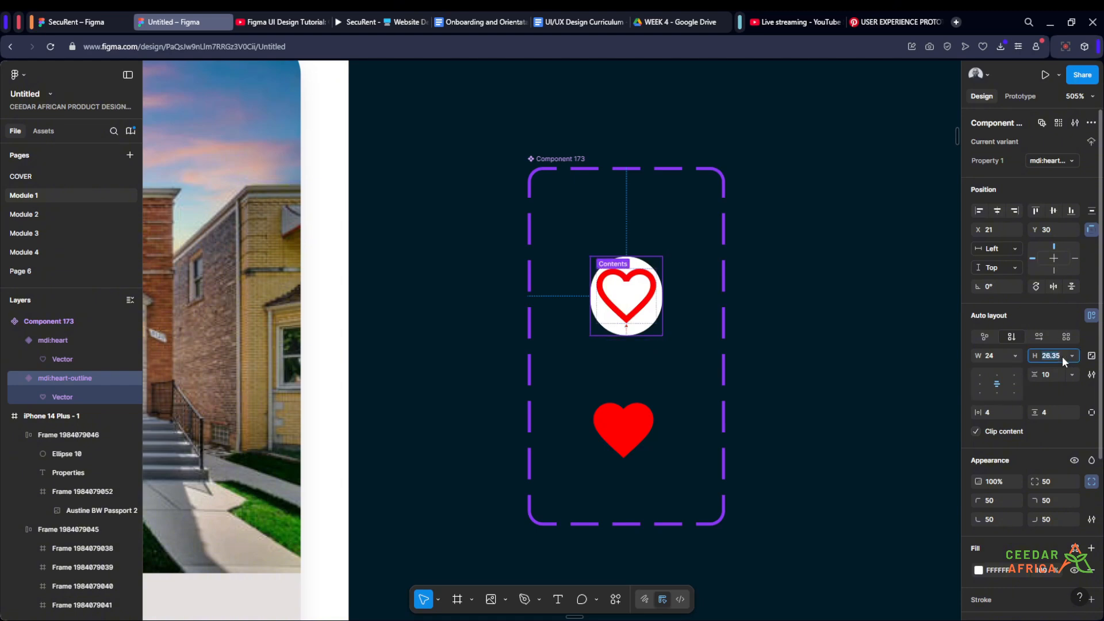
{"action": "type", "text": "32"}
{"action": "left_click", "coordinate": [997, 355]}
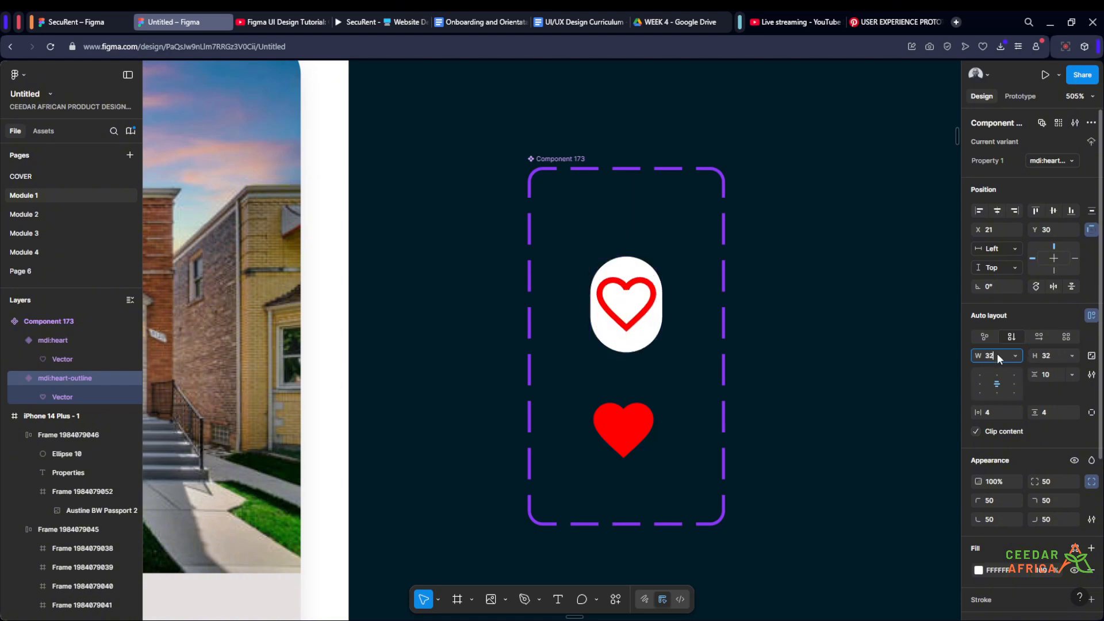
{"action": "key", "text": "Return"}
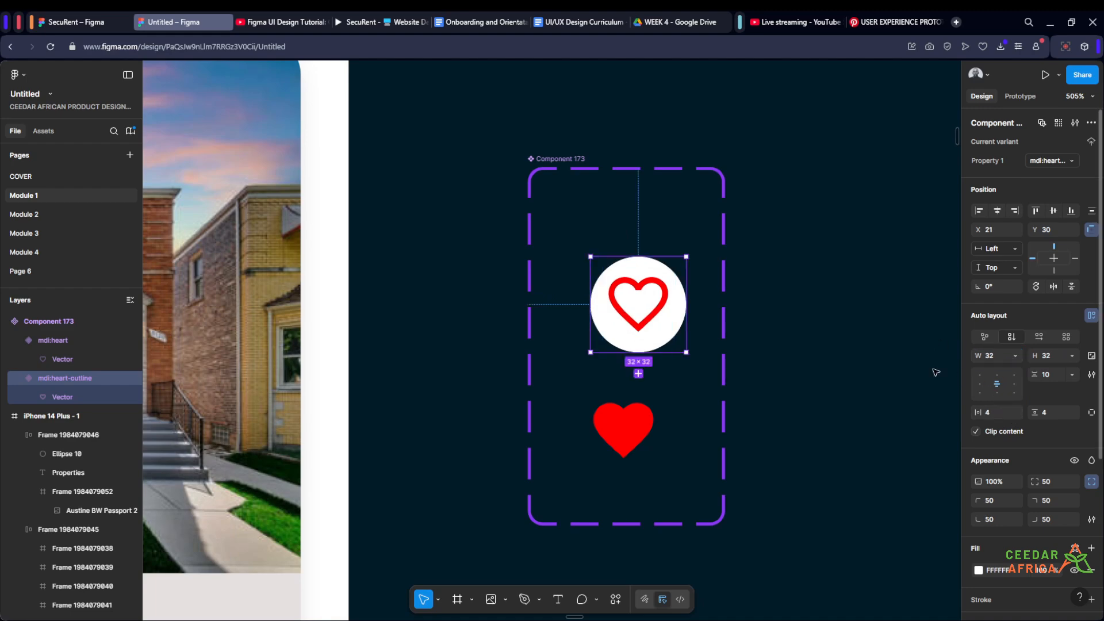
- Move the circular outlined heart variant up within the component set to X 14, Y 13
{"action": "left_click", "coordinate": [820, 309]}
{"action": "scroll", "coordinate": [819, 307], "scroll_direction": "down", "scroll_amount": 3}
{"action": "scroll", "coordinate": [785, 289], "scroll_direction": "up", "scroll_amount": 3}
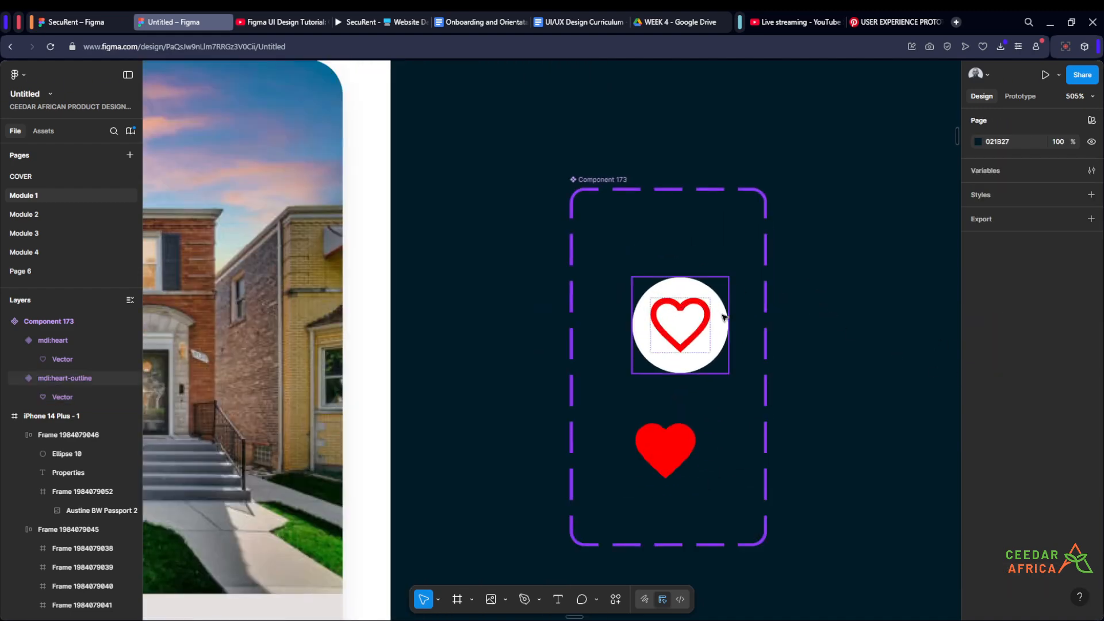
{"action": "left_click", "coordinate": [705, 297]}
{"action": "left_click_drag", "start_coordinate": [704, 298], "coordinate": [685, 248]}
{"action": "scroll", "coordinate": [679, 311], "scroll_direction": "up", "scroll_amount": 3}
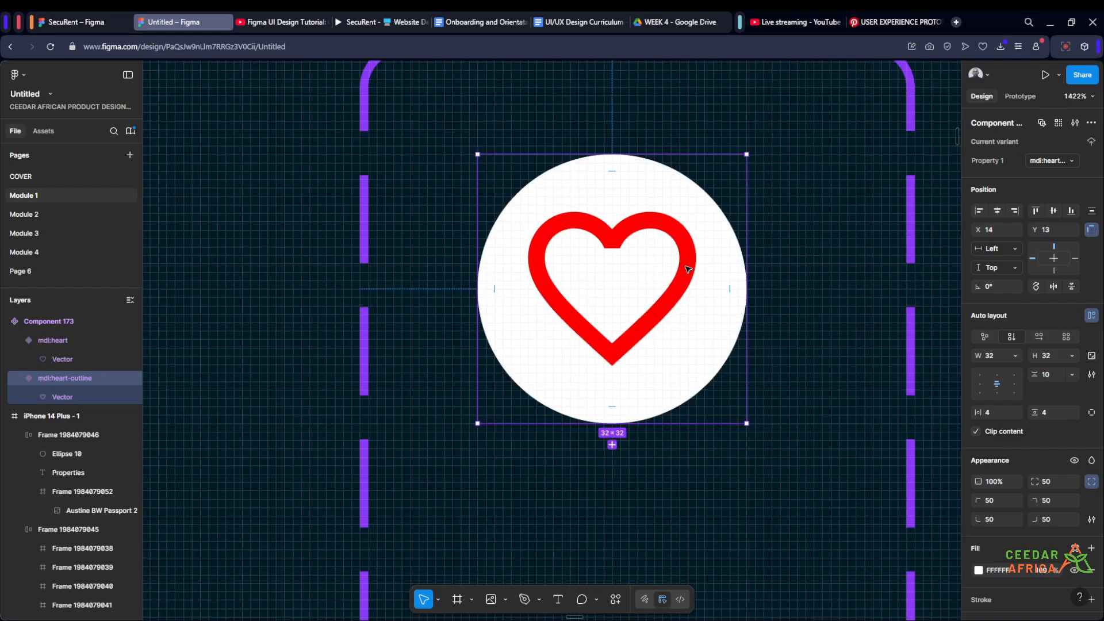
{"action": "scroll", "coordinate": [678, 313], "scroll_direction": "down", "scroll_amount": 2}
{"action": "scroll", "coordinate": [805, 334], "scroll_direction": "down", "scroll_amount": 2}
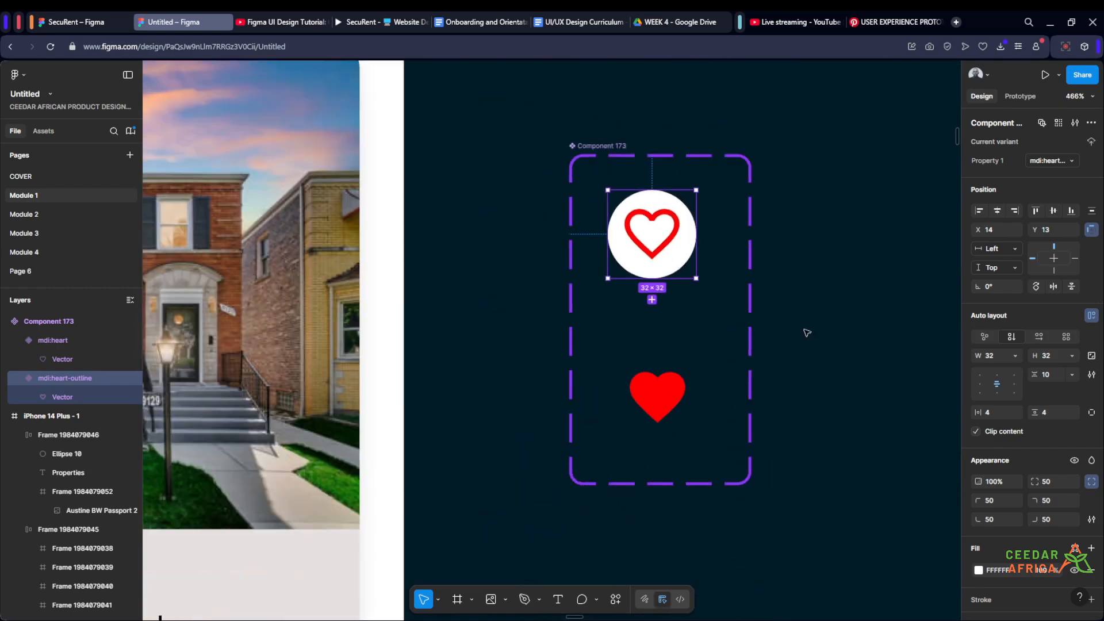
- Add auto layout to the filled heart variant and keep that variant selected
{"action": "scroll", "coordinate": [806, 332], "scroll_direction": "right", "scroll_amount": 1}
{"action": "left_click", "coordinate": [626, 393]}
{"action": "key", "text": "shift+a"}
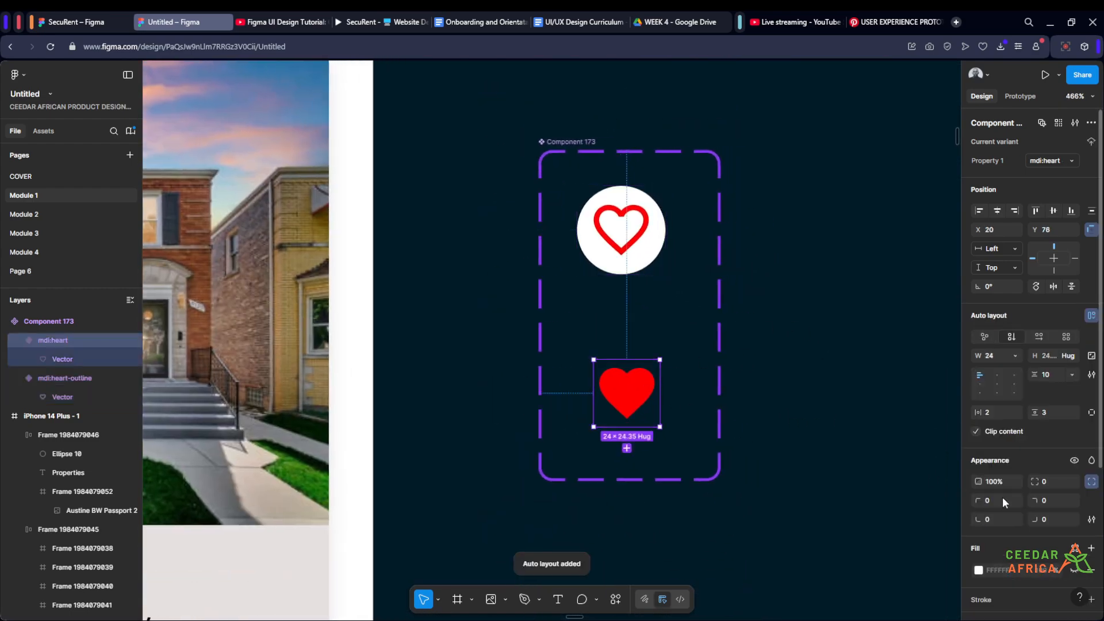
{"action": "scroll", "coordinate": [1006, 506], "scroll_direction": "down", "scroll_amount": 4}
{"action": "key", "text": "Return"}
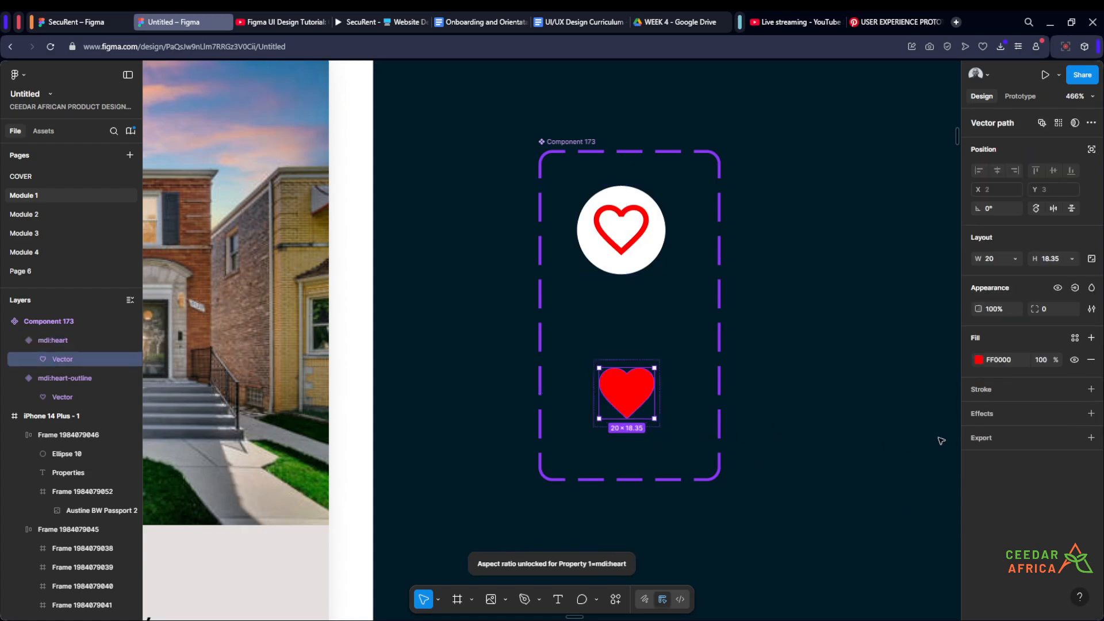
{"action": "scroll", "coordinate": [672, 379], "scroll_direction": "up", "scroll_amount": 6}
{"action": "left_click", "coordinate": [674, 371]}
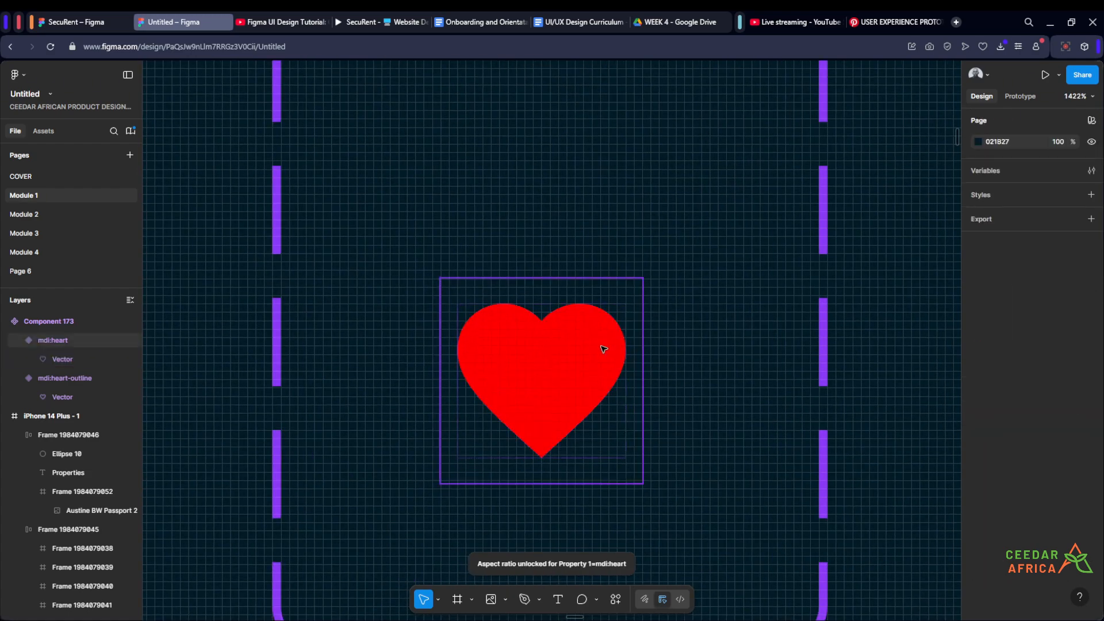
{"action": "left_click", "coordinate": [601, 345]}
{"action": "scroll", "coordinate": [601, 345], "scroll_direction": "down", "scroll_amount": 5}
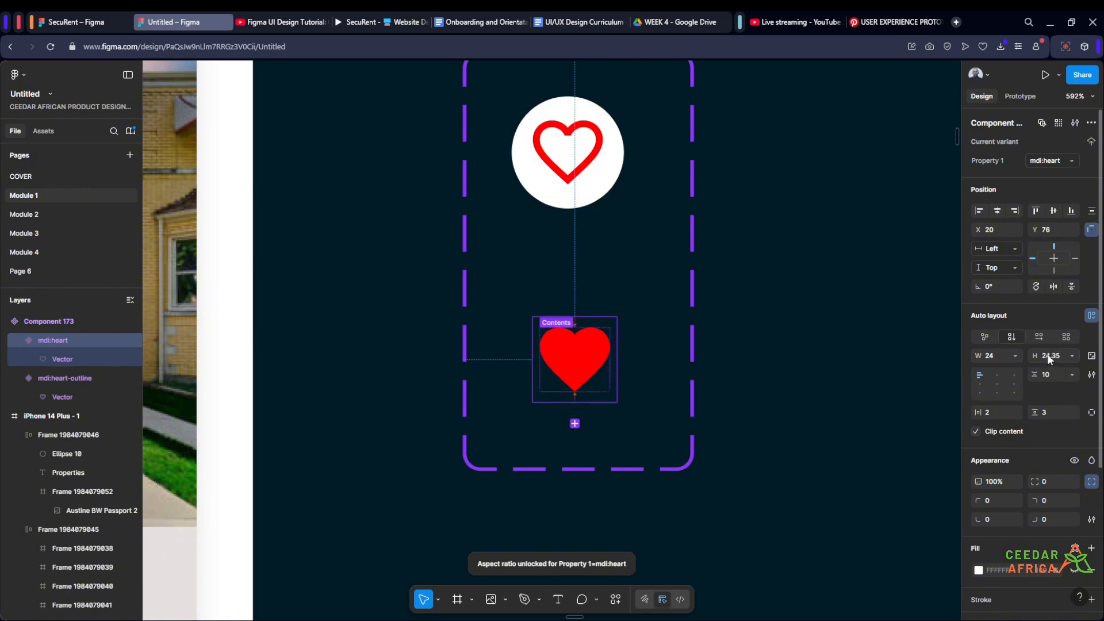
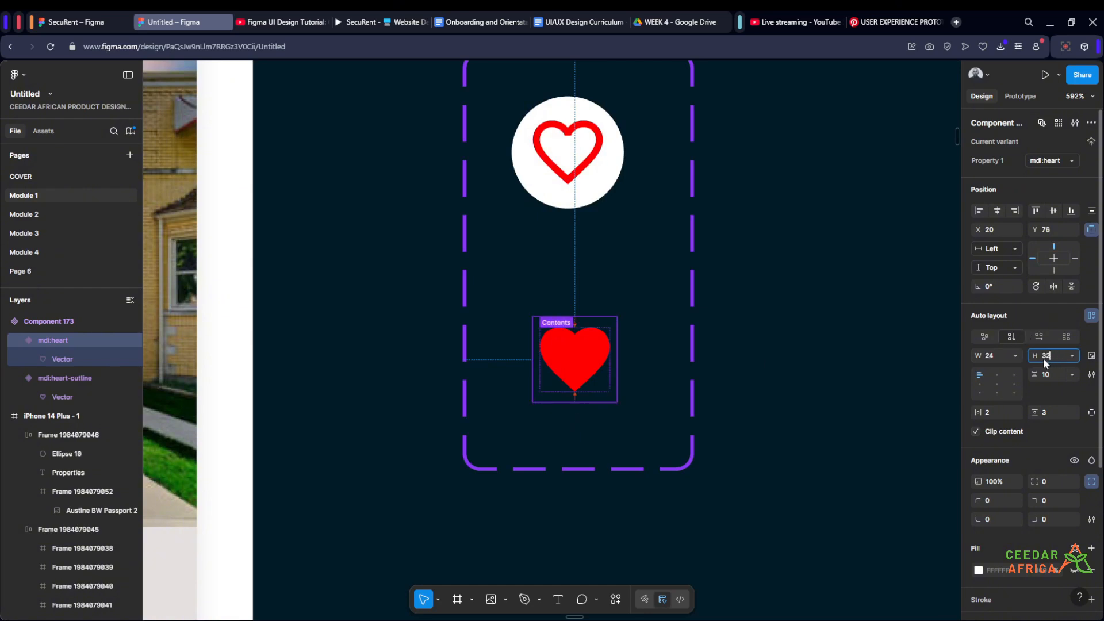
- Resize the filled heart variant to 32 × 32 and give it a white FFFFFF fill
{"action": "left_click", "coordinate": [996, 355]}
{"action": "type", "text": "32"}
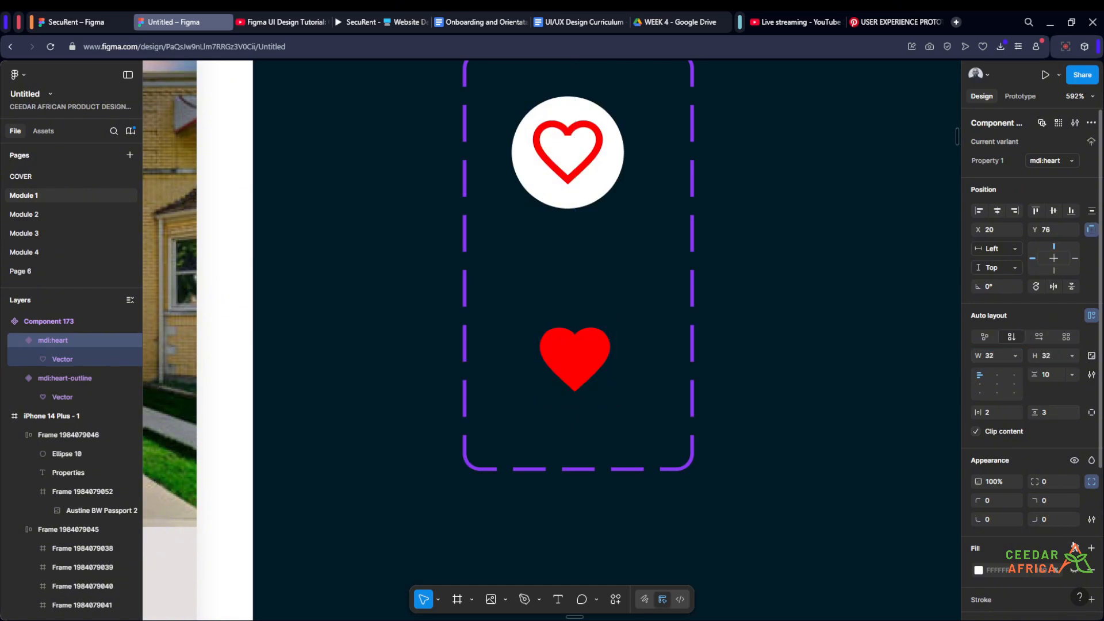
{"action": "left_click", "coordinate": [1074, 570]}
- Center the filled heart variant's content and set its corner radius to 50
{"action": "left_click", "coordinate": [998, 385]}
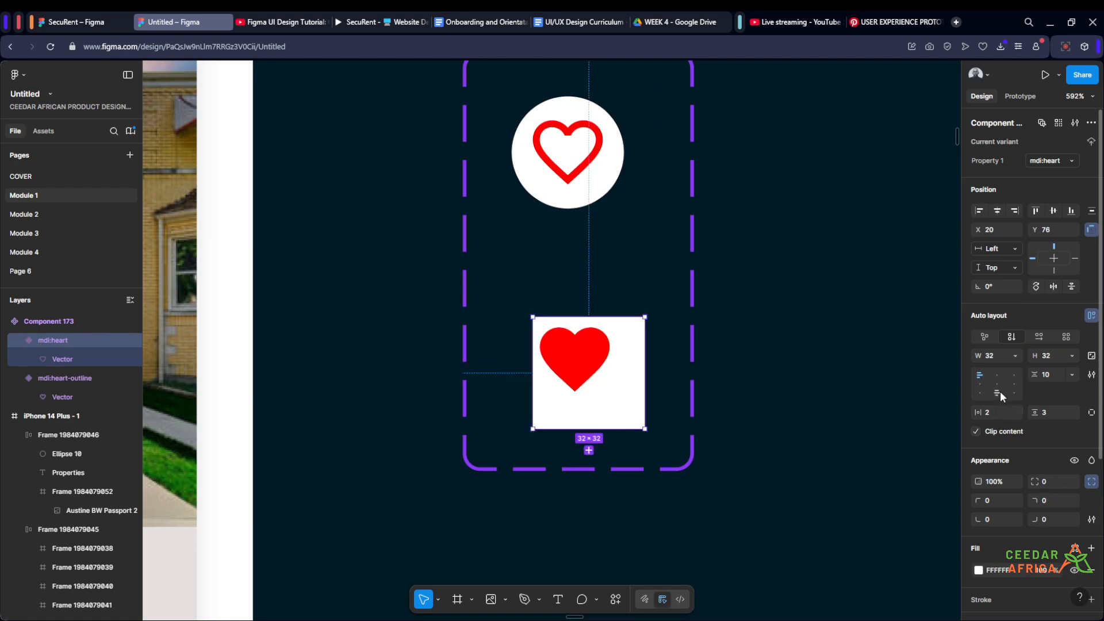
{"action": "left_click", "coordinate": [1054, 481]}
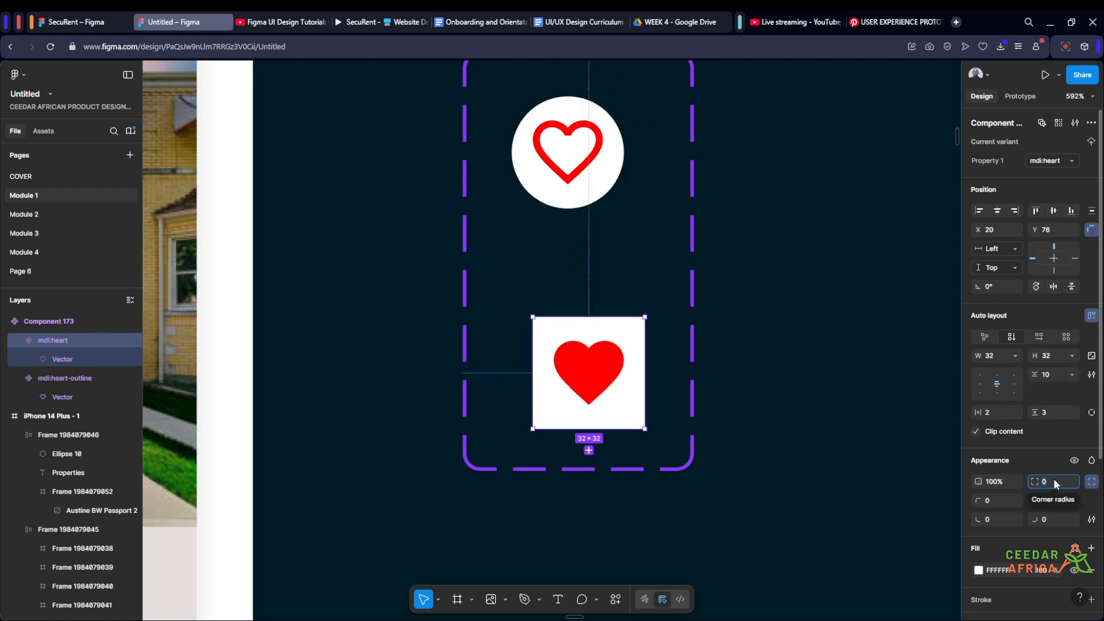
{"action": "type", "text": "50"}
{"action": "key", "text": "Return"}
{"action": "left_click", "coordinate": [884, 362]}
- Align the two heart variants vertically, with the filled one at X 17, Y 71 and the outlined one at X 17, Y 19
{"action": "scroll", "coordinate": [843, 351], "scroll_direction": "down", "scroll_amount": 3}
{"action": "scroll", "coordinate": [819, 357], "scroll_direction": "up", "scroll_amount": 1}
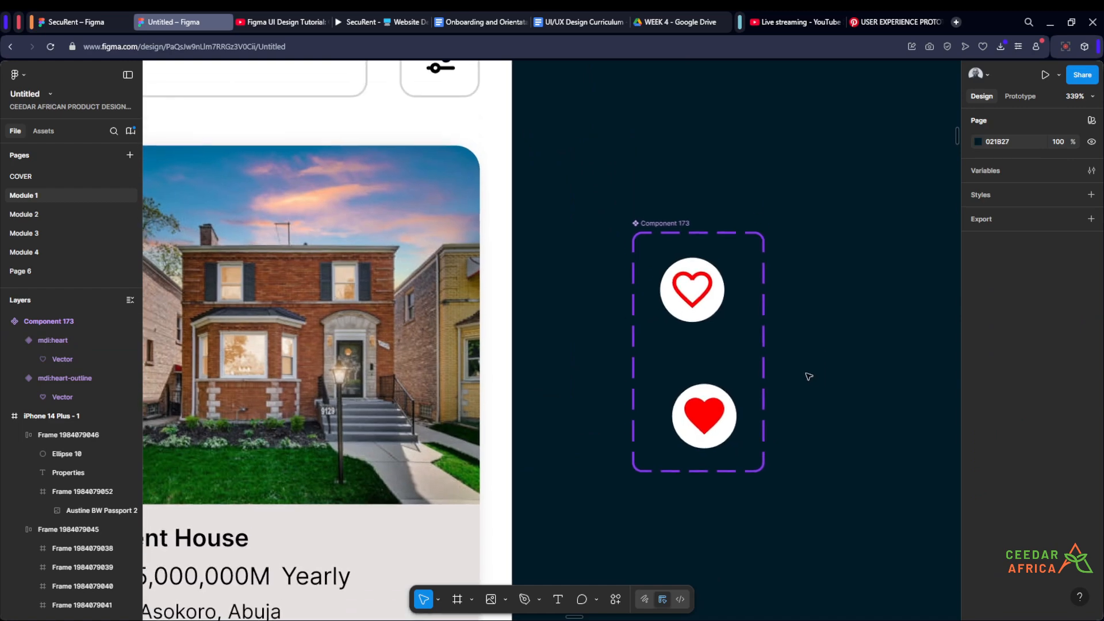
{"action": "scroll", "coordinate": [788, 363], "scroll_direction": "up", "scroll_amount": 1}
{"action": "mouse_move", "coordinate": [649, 266]}
{"action": "left_mouse_down"}
{"action": "mouse_move", "coordinate": [673, 284]}
{"action": "mouse_move", "coordinate": [662, 283]}
{"action": "left_mouse_up"}
{"action": "left_click_drag", "start_coordinate": [673, 418], "coordinate": [665, 404]}
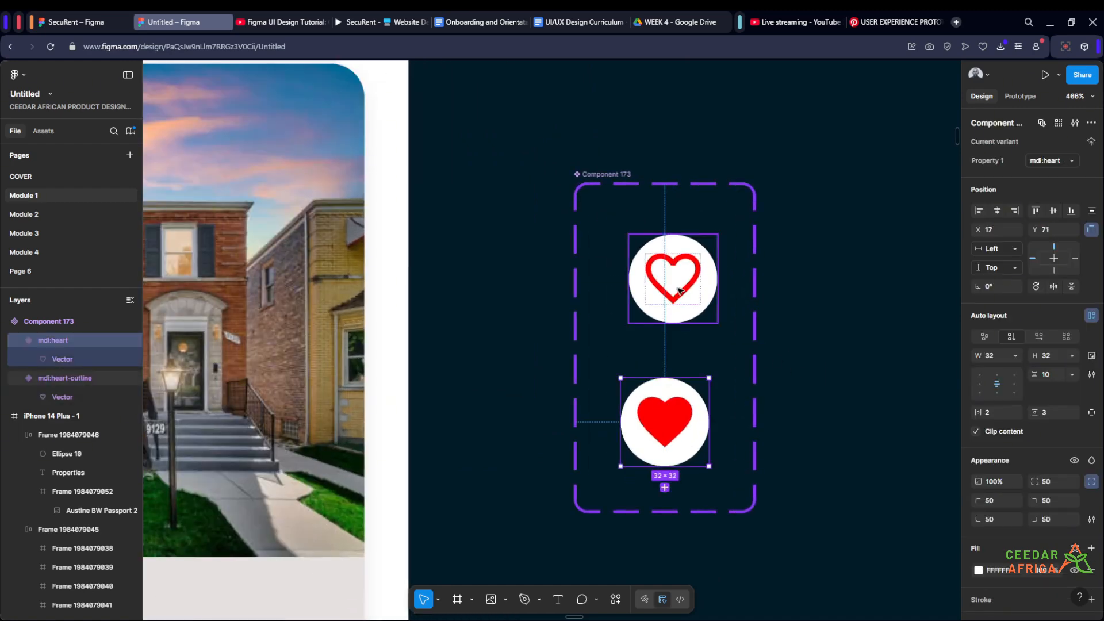
{"action": "left_click_drag", "start_coordinate": [678, 290], "coordinate": [670, 290]}
{"action": "left_click", "coordinate": [643, 336]}
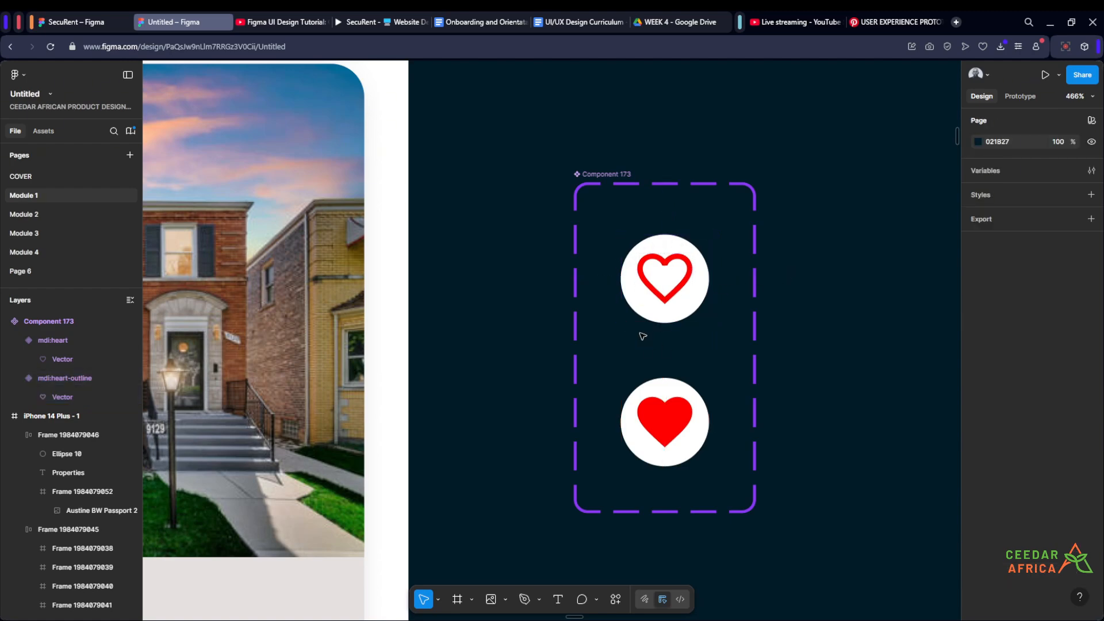
{"action": "scroll", "coordinate": [653, 240], "scroll_direction": "down", "scroll_amount": 1}
{"action": "scroll", "coordinate": [655, 239], "scroll_direction": "up", "scroll_amount": 2}
{"action": "scroll", "coordinate": [655, 240], "scroll_direction": "down", "scroll_amount": 3}
{"action": "scroll", "coordinate": [657, 239], "scroll_direction": "up", "scroll_amount": 2}
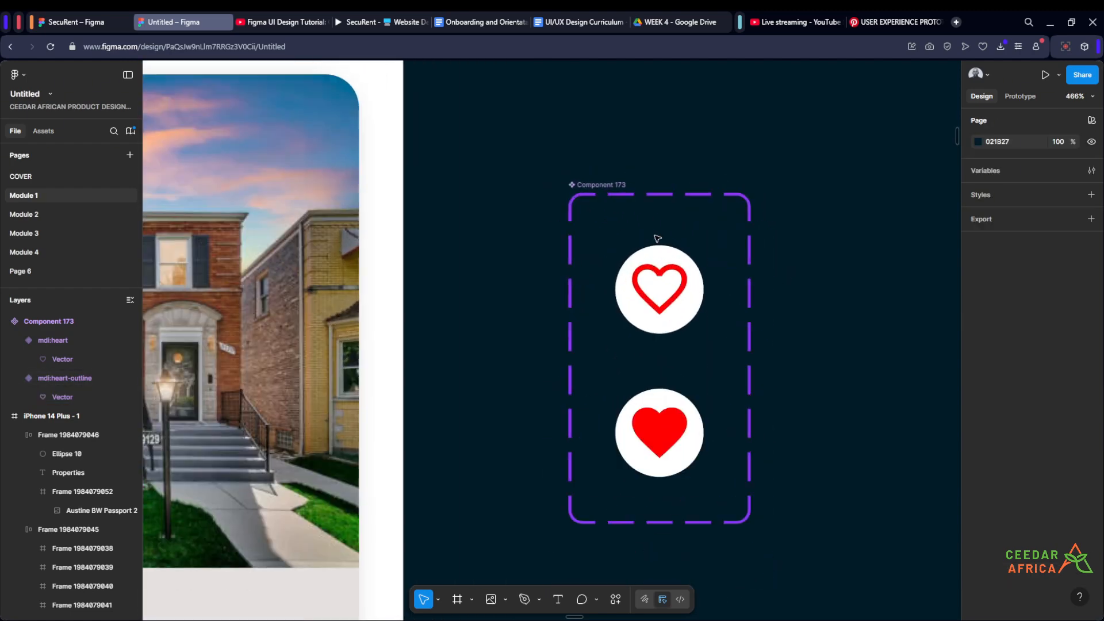
{"action": "scroll", "coordinate": [656, 240], "scroll_direction": "down", "scroll_amount": 3}
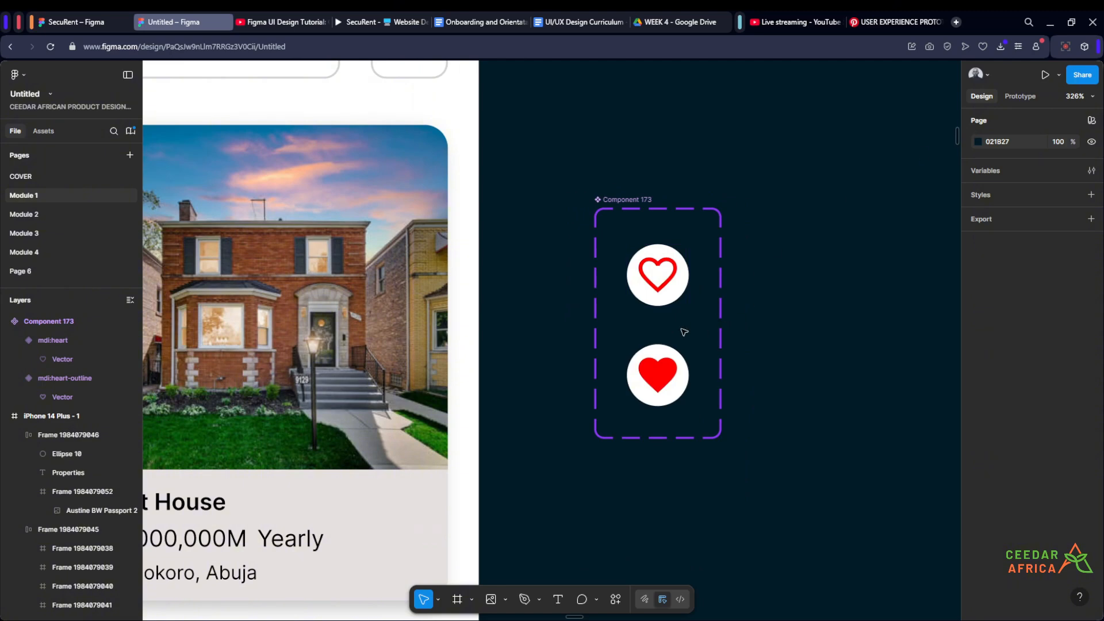
{"action": "scroll", "coordinate": [746, 330], "scroll_direction": "down", "scroll_amount": 2}
{"action": "scroll", "coordinate": [776, 335], "scroll_direction": "left", "scroll_amount": 2}
{"action": "scroll", "coordinate": [797, 337], "scroll_direction": "up", "scroll_amount": 4}
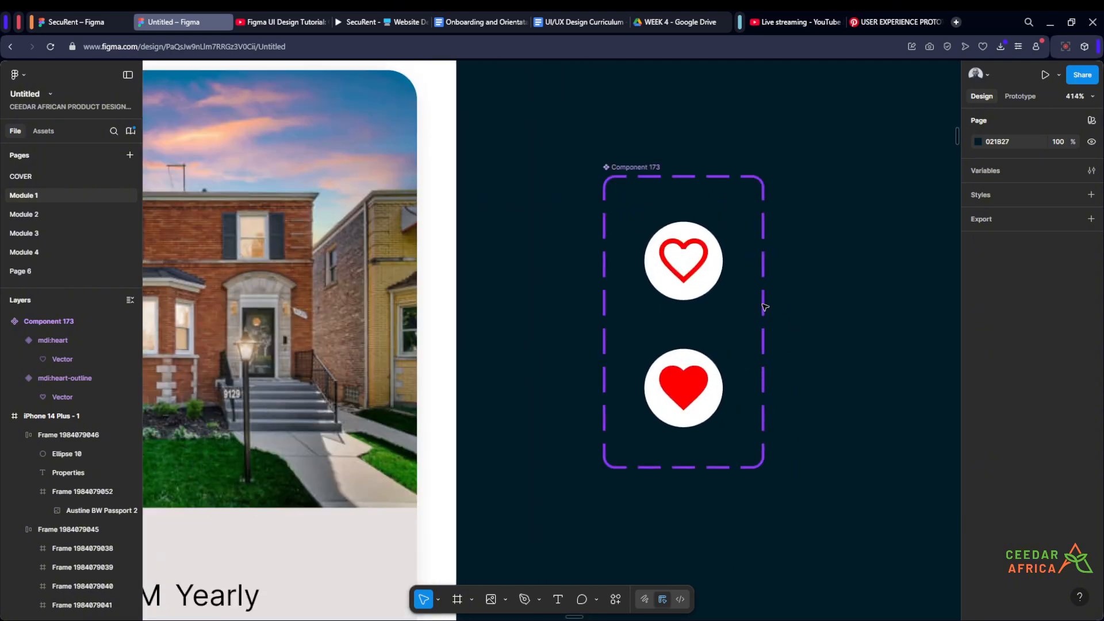
{"action": "scroll", "coordinate": [734, 367], "scroll_direction": "up", "scroll_amount": 2}
- Copy the outlined heart variant and paste an instance into the first Pent House card's image frame
{"action": "left_click", "coordinate": [703, 395]}
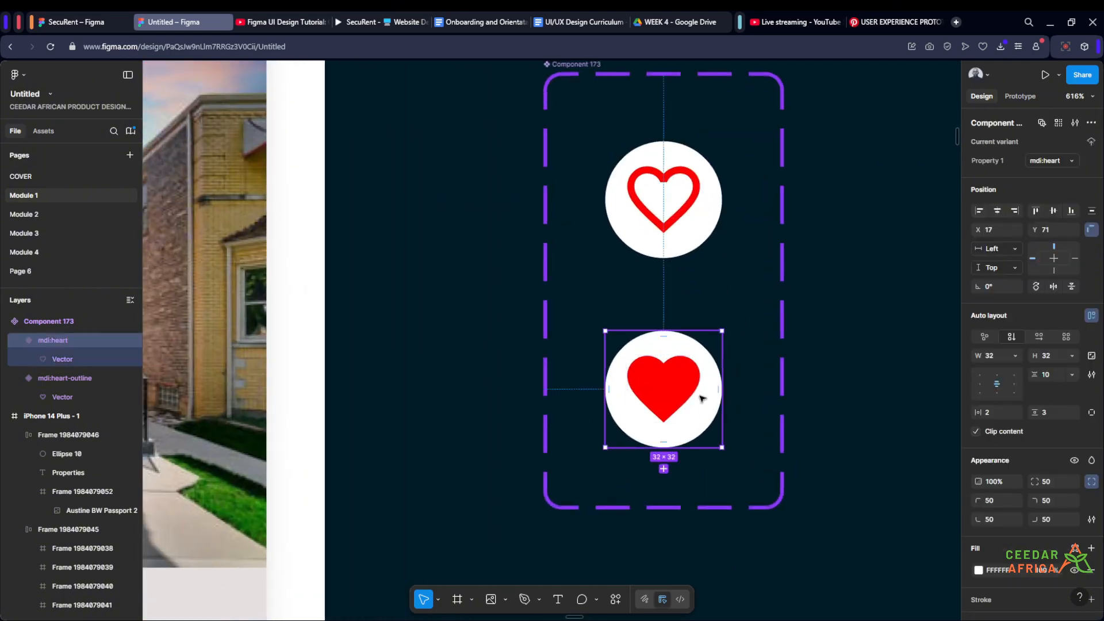
{"action": "scroll", "coordinate": [702, 398], "scroll_direction": "down", "scroll_amount": 3}
{"action": "left_click", "coordinate": [687, 284]}
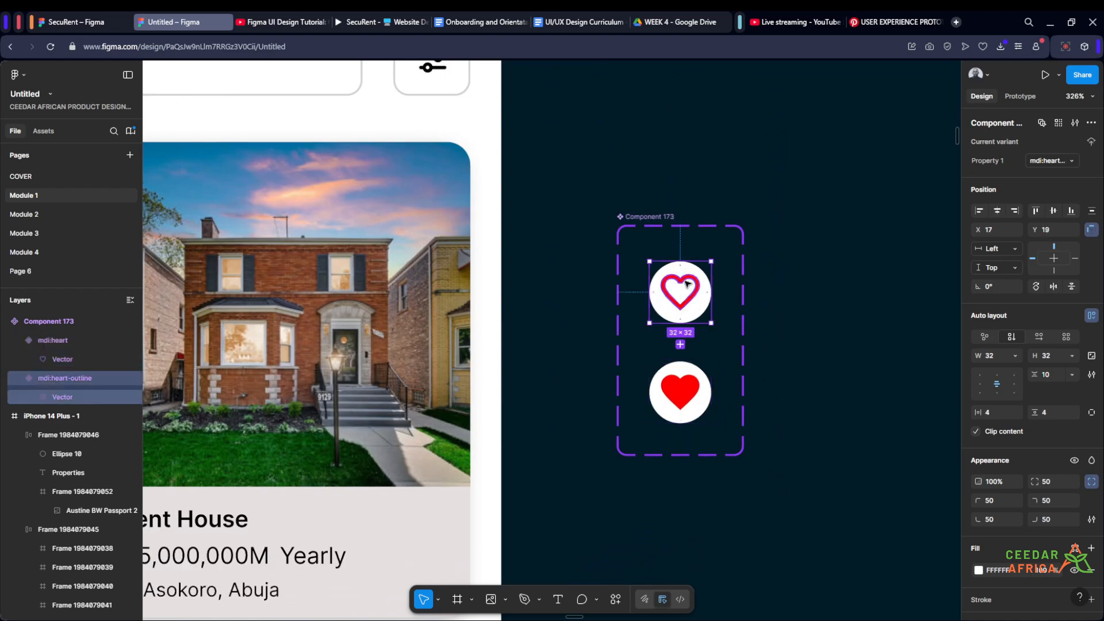
{"action": "scroll", "coordinate": [794, 296], "scroll_direction": "down", "scroll_amount": 5}
{"action": "scroll", "coordinate": [446, 279], "scroll_direction": "up", "scroll_amount": 3}
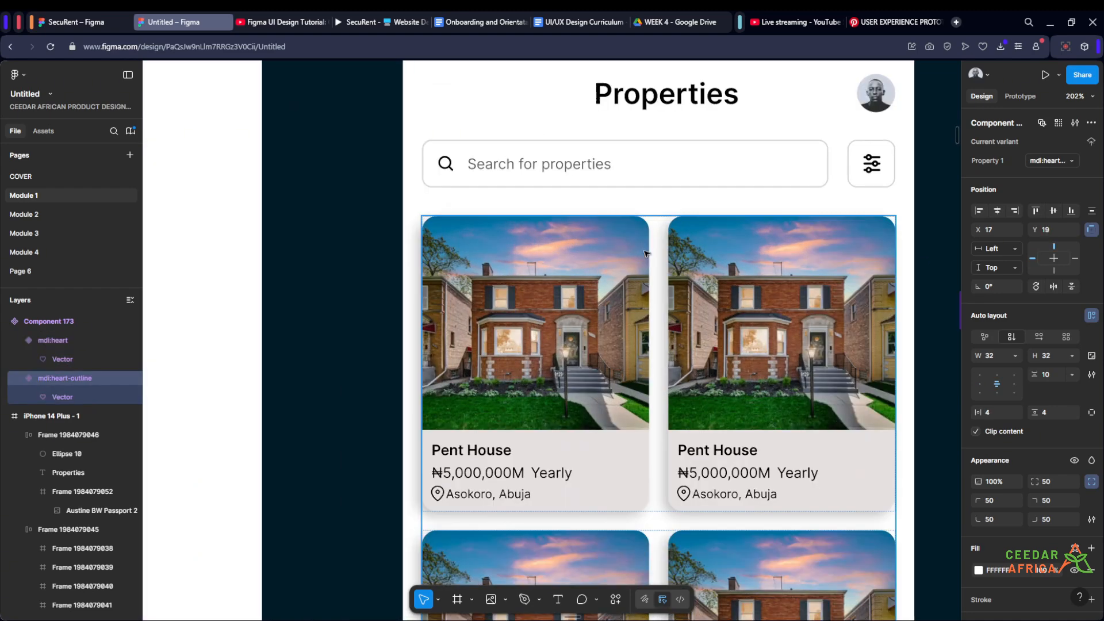
{"action": "left_click", "coordinate": [609, 246]}
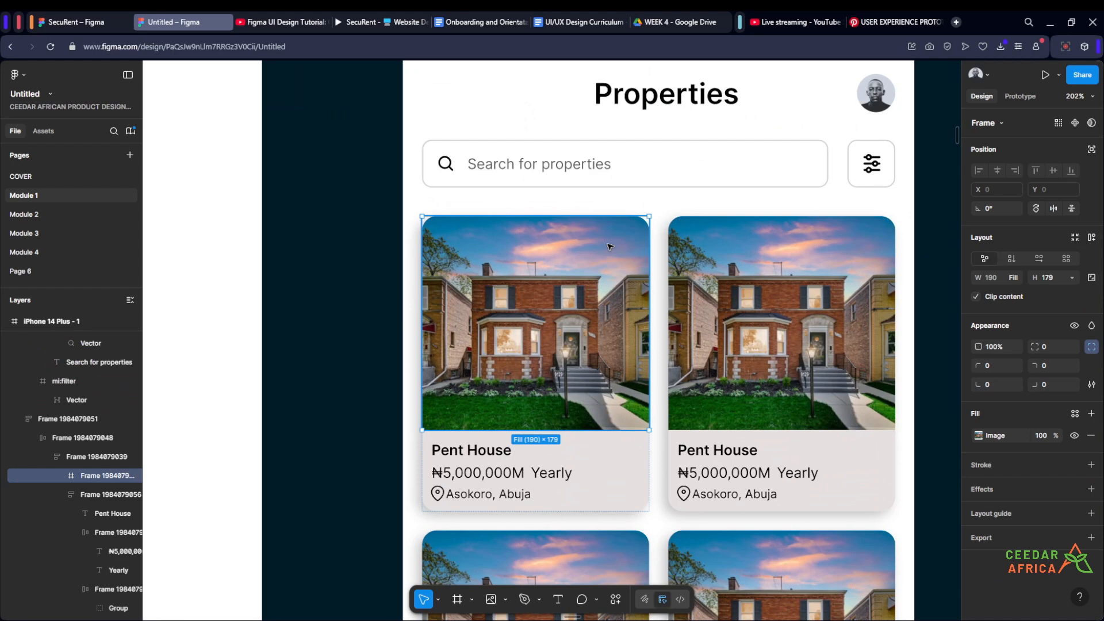
{"action": "key", "text": "ctrl+v"}
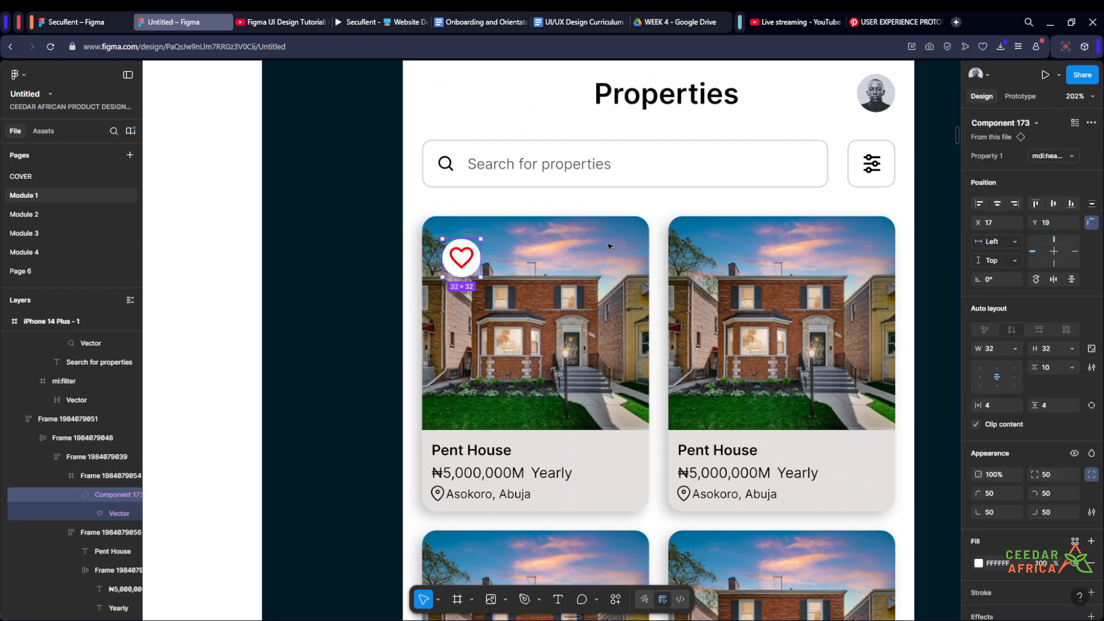
- Move the pasted heart instance to the upper right corner of the card's image, at X 149, Y 13
{"action": "key", "text": "shift+Right"}
{"action": "key", "text": "shift+Right"}
{"action": "key", "text": "shift+Right"}
{"action": "key", "text": "shift+Right"}
{"action": "key", "text": "shift+Right"}
{"action": "key", "text": "shift+Right"}
{"action": "key", "text": "shift+Right"}
{"action": "key", "text": "shift+Right"}
{"action": "key", "text": "shift+Right"}
{"action": "key", "text": "shift+Right"}
{"action": "key", "text": "shift+Right"}
{"action": "key", "text": "shift+Right"}
{"action": "key", "text": "shift+Right"}
{"action": "key", "text": "shift+Right"}
{"action": "key", "text": "shift+Right"}
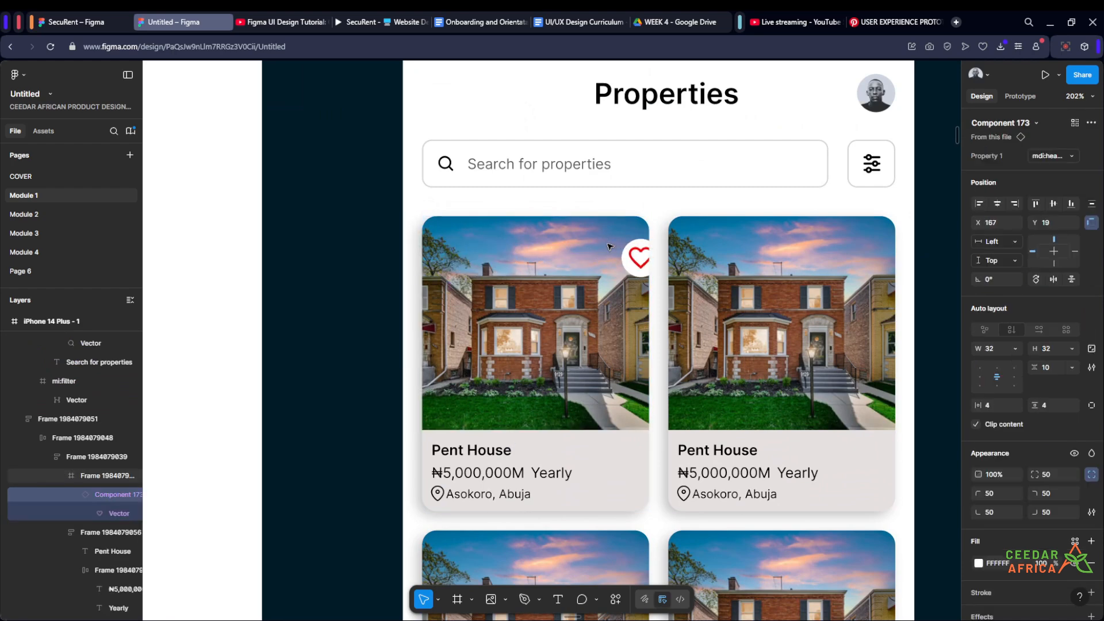
{"action": "key", "text": "Left"}
{"action": "key", "text": "Left"}
{"action": "key", "text": "Left"}
{"action": "key", "text": "Left"}
{"action": "key", "text": "Left"}
{"action": "key", "text": "Left"}
{"action": "key", "text": "Left"}
{"action": "key", "text": "Left"}
{"action": "key", "text": "Left"}
{"action": "key", "text": "Left"}
{"action": "key", "text": "Left"}
{"action": "key", "text": "Left"}
{"action": "key", "text": "Left"}
{"action": "key", "text": "Left"}
{"action": "key", "text": "Left"}
{"action": "key", "text": "Left"}
{"action": "key", "text": "Left"}
{"action": "key", "text": "Left"}
{"action": "key", "text": "Left"}
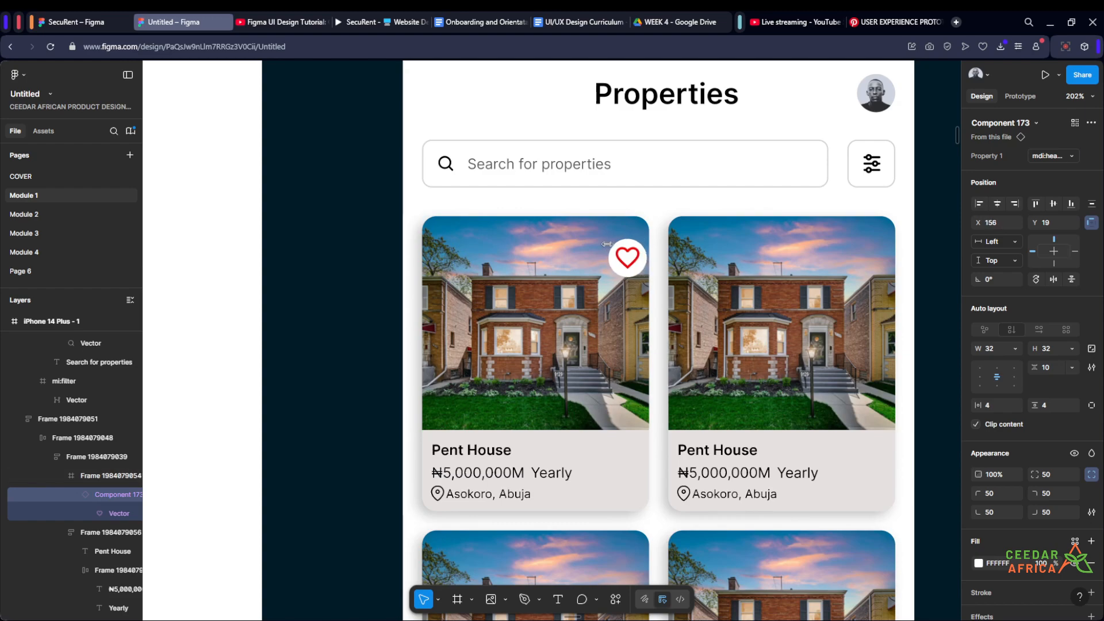
{"action": "key", "text": "Up"}
{"action": "key", "text": "Up"}
{"action": "key", "text": "Up"}
{"action": "key", "text": "Up"}
{"action": "key", "text": "Up"}
{"action": "key", "text": "Up"}
{"action": "key", "text": "Right"}
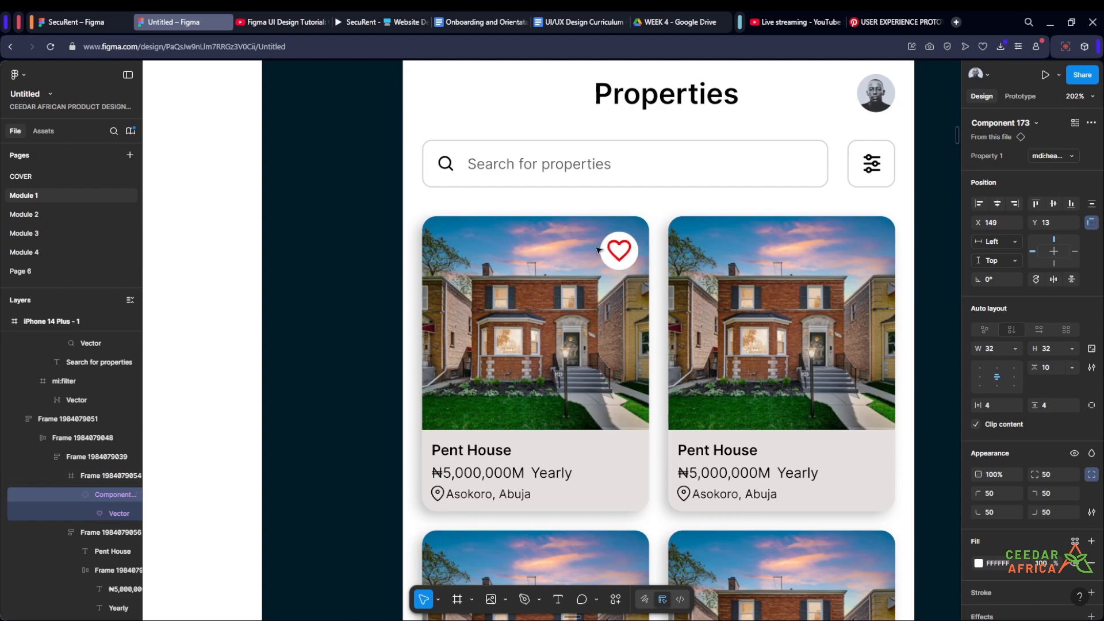
- Lock the aspect ratio of the outlined heart variant's vector and set its width to 16
{"action": "scroll", "coordinate": [584, 251], "scroll_direction": "down", "scroll_amount": 5}
{"action": "scroll", "coordinate": [734, 306], "scroll_direction": "up", "scroll_amount": 5}
{"action": "left_click", "coordinate": [736, 306]}
{"action": "left_click_drag", "start_coordinate": [654, 315], "coordinate": [757, 297]}
{"action": "scroll", "coordinate": [776, 227], "scroll_direction": "up", "scroll_amount": 10}
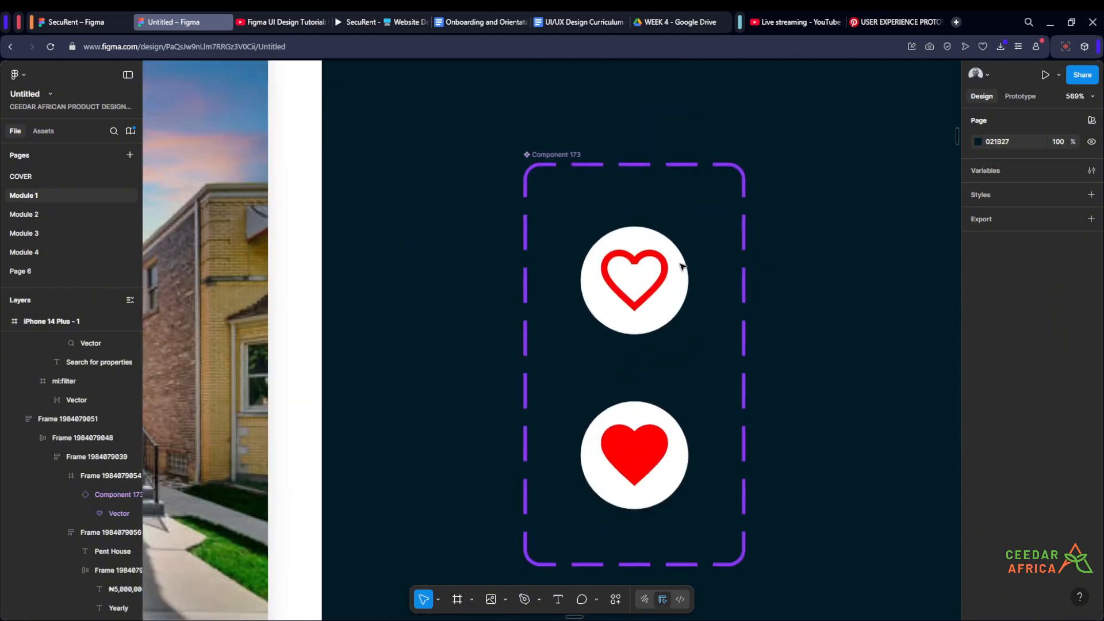
{"action": "left_click", "coordinate": [658, 269]}
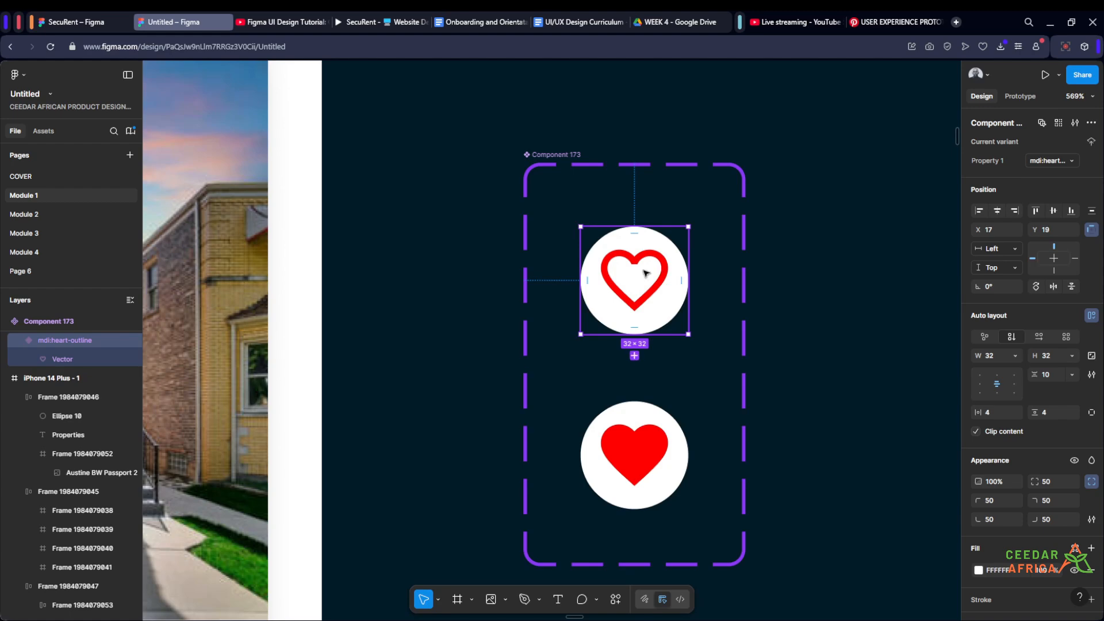
{"action": "left_click", "coordinate": [68, 359]}
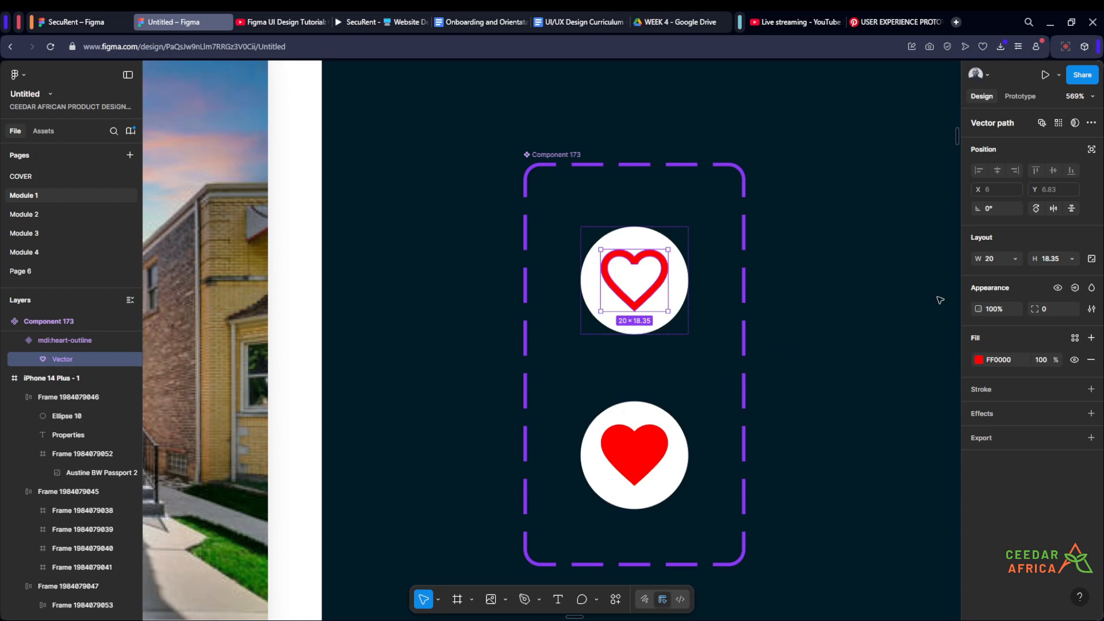
{"action": "left_click", "coordinate": [1057, 259]}
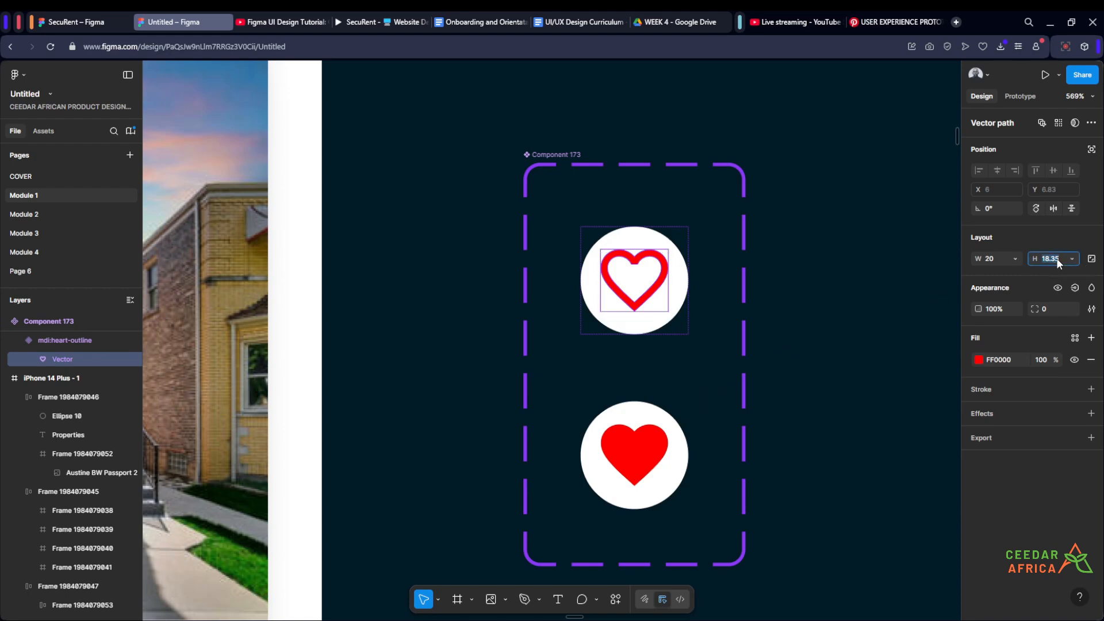
{"action": "left_click", "coordinate": [1091, 259]}
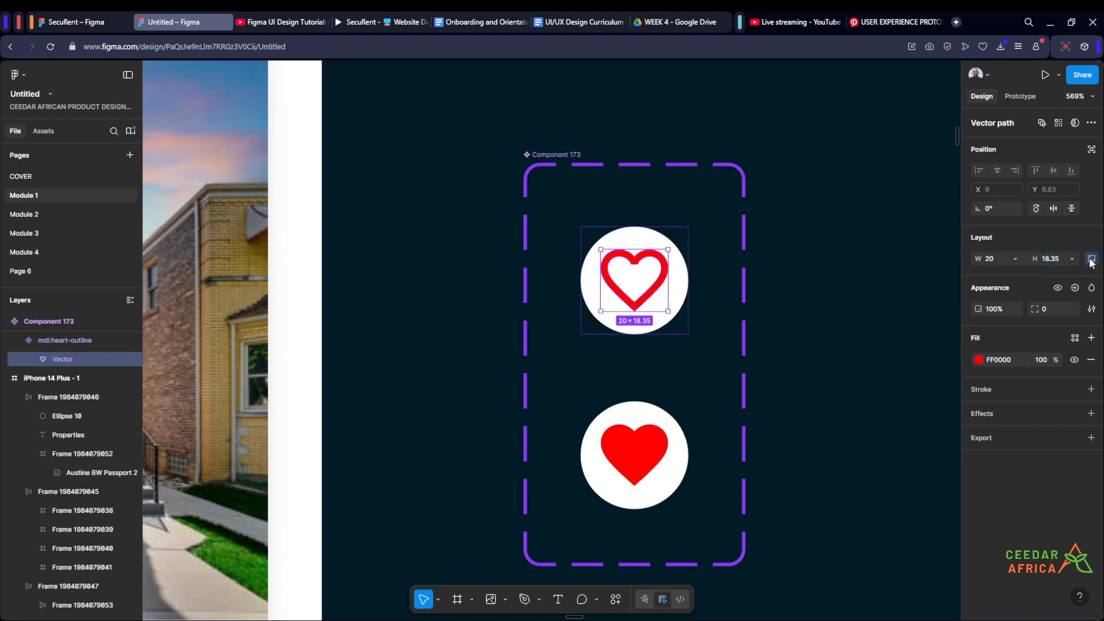
{"action": "left_click", "coordinate": [996, 263]}
{"action": "type", "text": "16"}
{"action": "key", "text": "Return"}
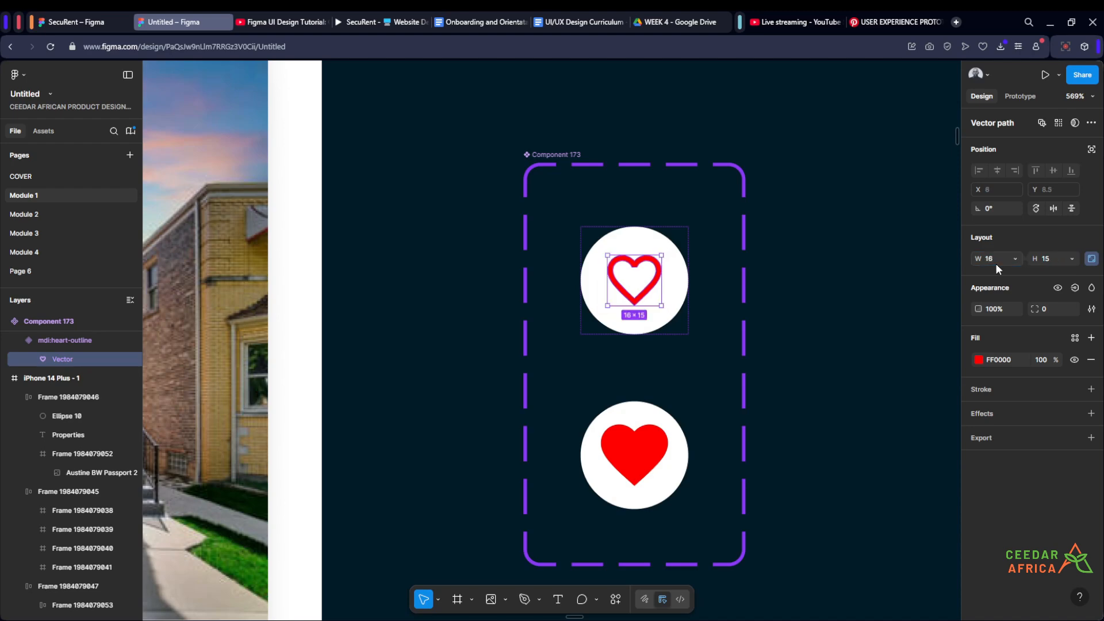
- Resize the filled heart variant's vector to 16 × 15
{"action": "double_click", "coordinate": [627, 446]}
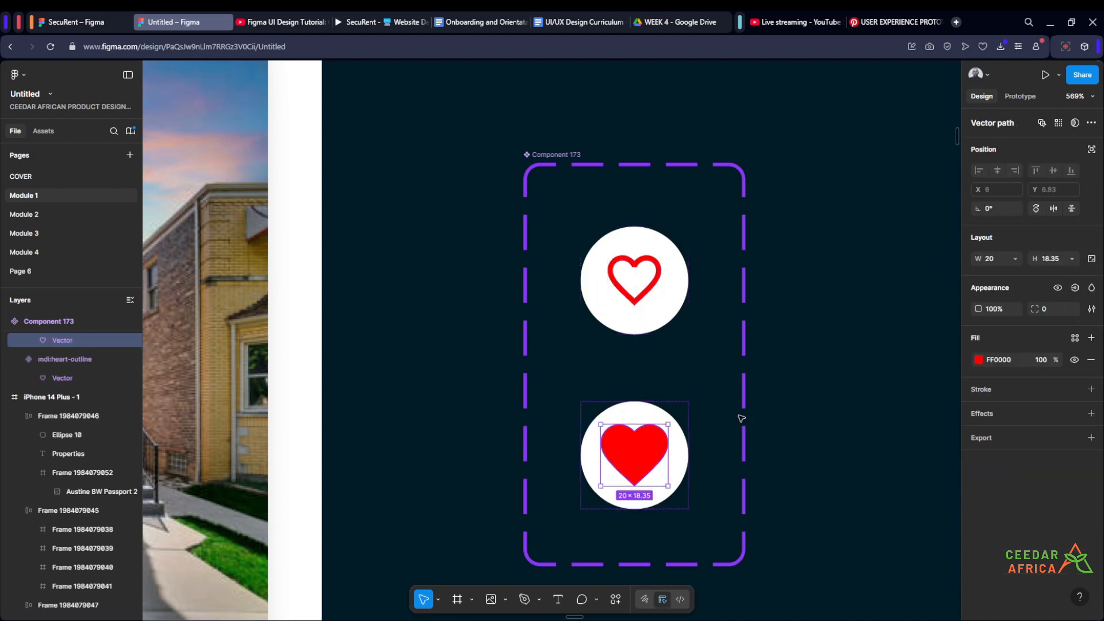
{"action": "left_click", "coordinate": [998, 258]}
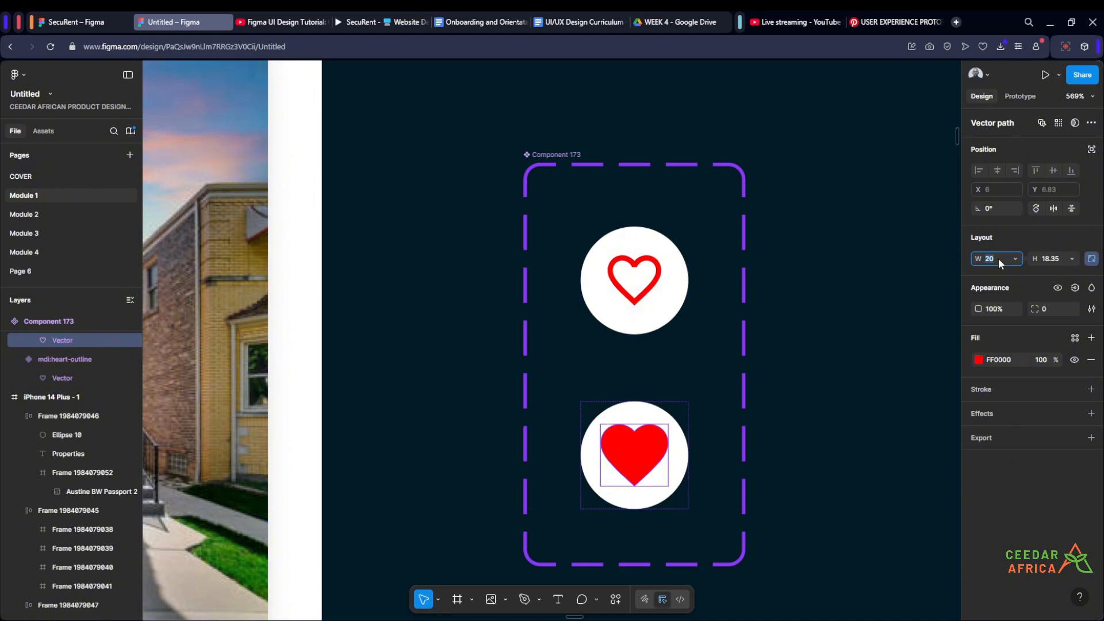
{"action": "type", "text": "16"}
{"action": "key", "text": "Return"}
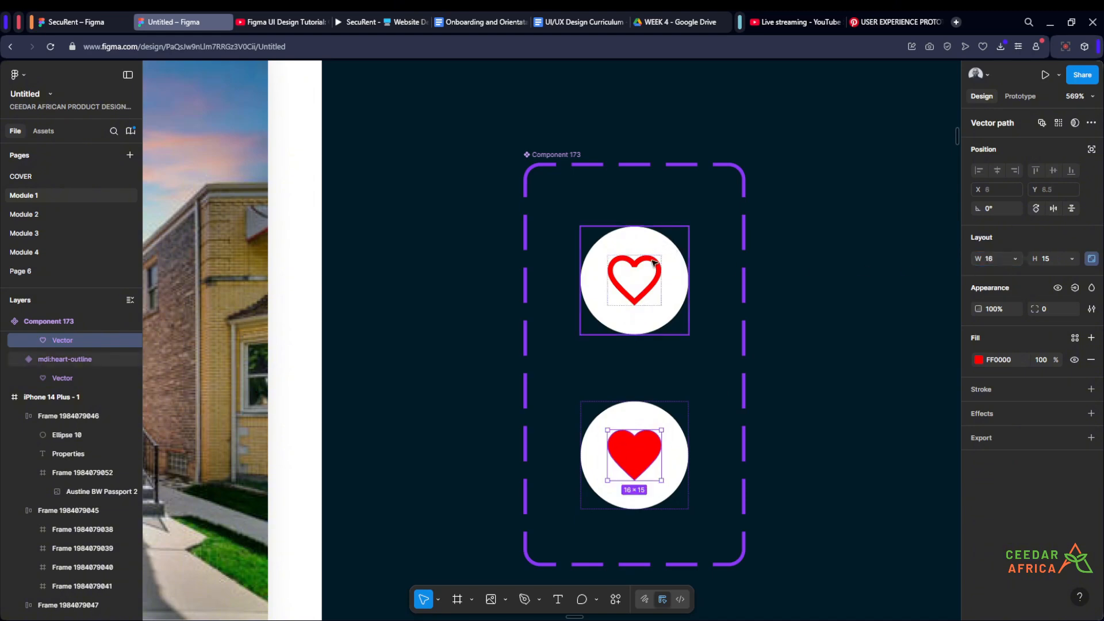
- Resize the outlined heart variant to 30 × 30
{"action": "left_click", "coordinate": [656, 260]}
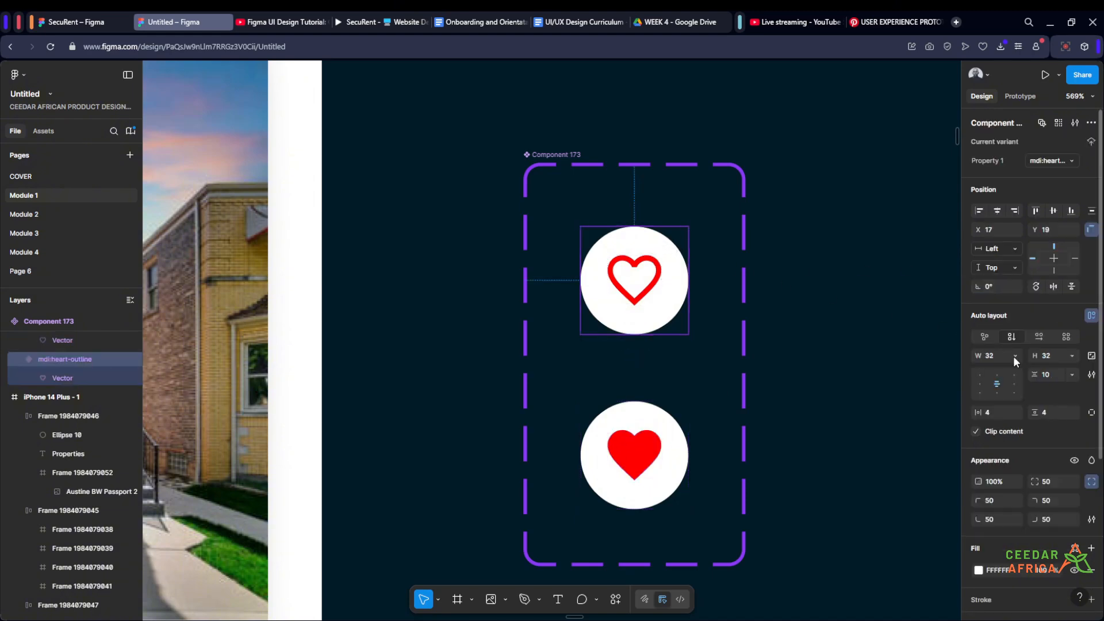
{"action": "left_click", "coordinate": [995, 357]}
{"action": "type", "text": "30"}
{"action": "left_click", "coordinate": [1052, 354]}
{"action": "type", "text": "30"}
{"action": "key", "text": "Return"}
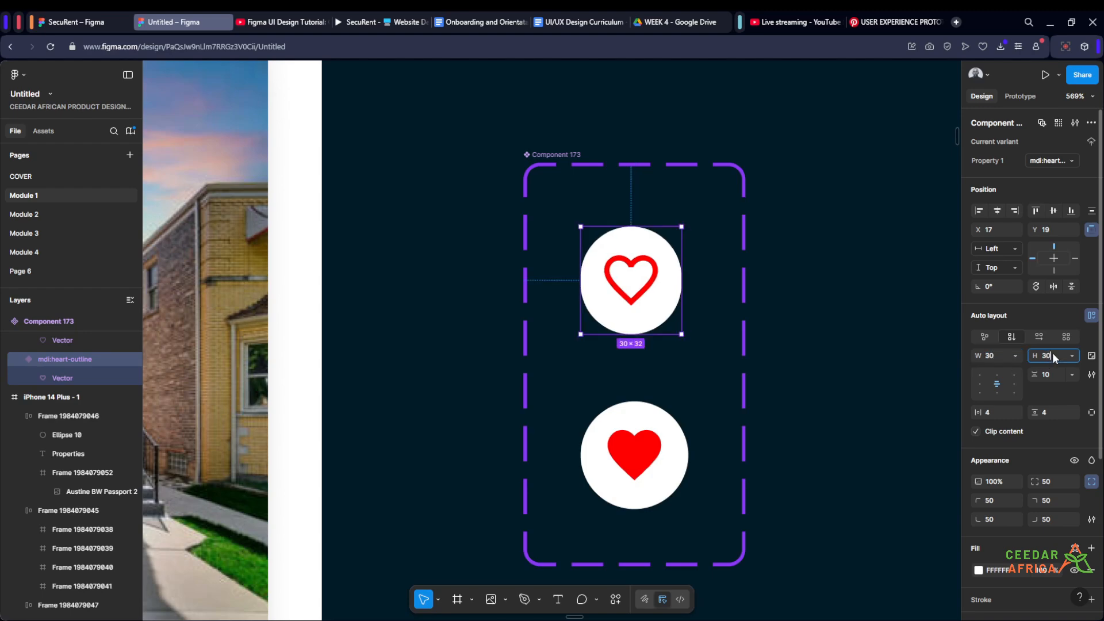
- Lock the filled heart variant's aspect ratio and set its height to 30
{"action": "left_click", "coordinate": [666, 457]}
{"action": "left_click", "coordinate": [1091, 356]}
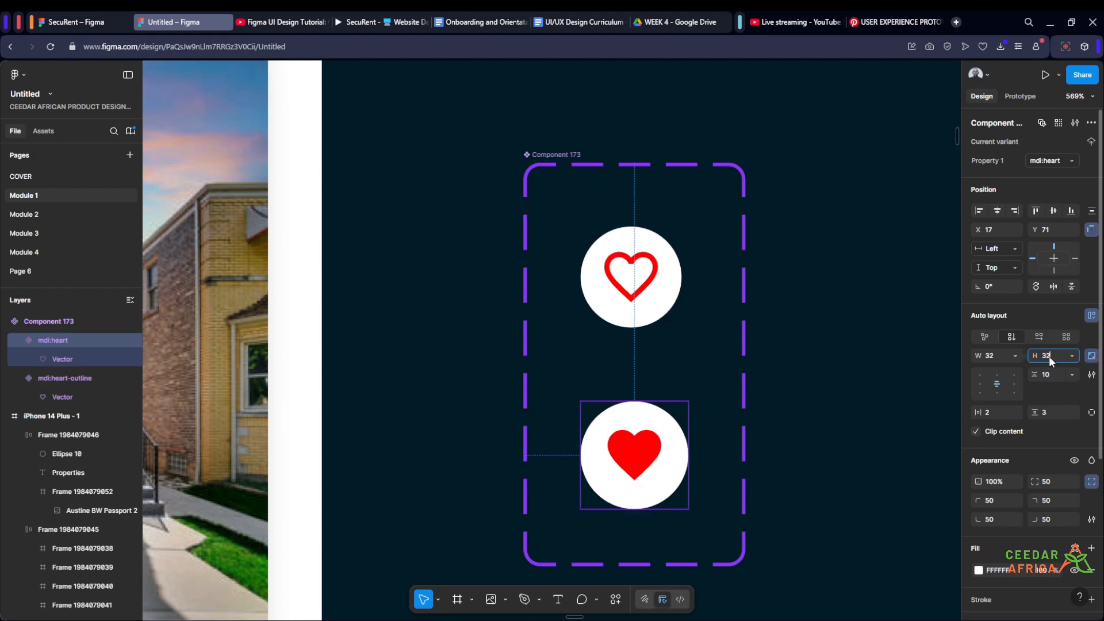
{"action": "left_click", "coordinate": [1048, 356]}
{"action": "type", "text": "30"}
{"action": "key", "text": "Return"}
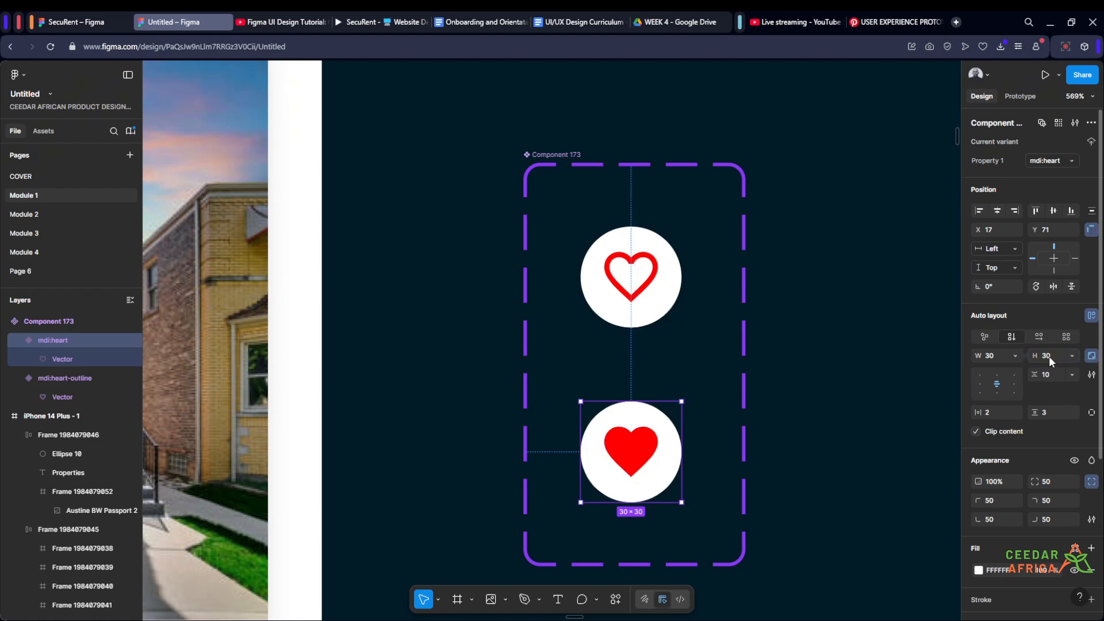
- Resize the outlined heart variant to 24 × 24 with its aspect ratio locked
{"action": "left_click", "coordinate": [845, 368]}
{"action": "scroll", "coordinate": [845, 368], "scroll_direction": "down", "scroll_amount": 3}
{"action": "scroll", "coordinate": [845, 368], "scroll_direction": "up", "scroll_amount": 3}
{"action": "left_click", "coordinate": [692, 321]}
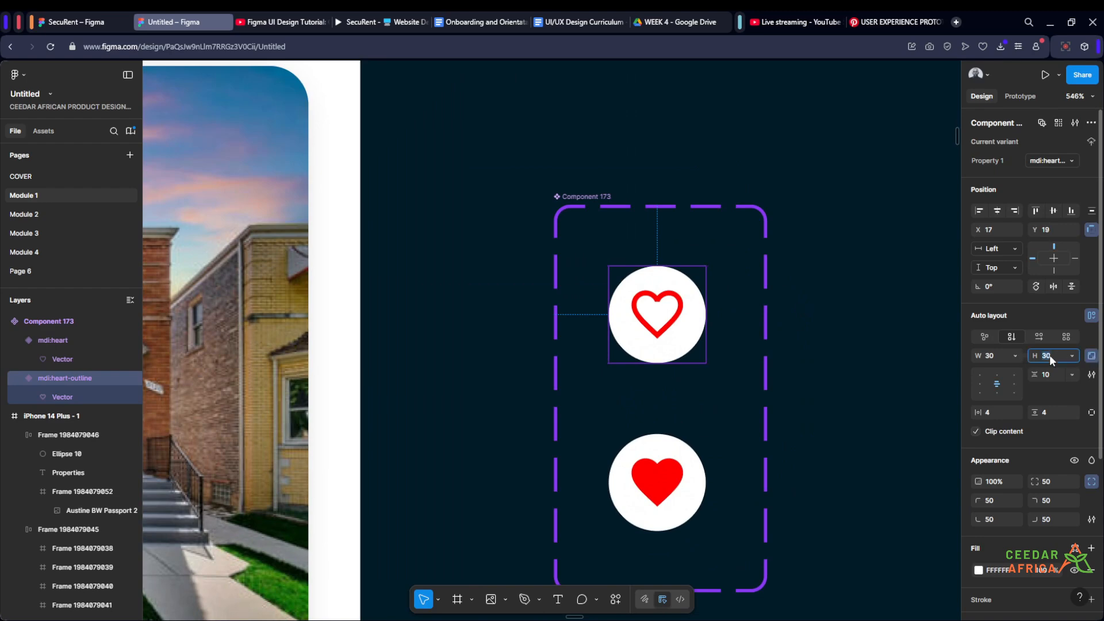
{"action": "key", "text": "Return"}
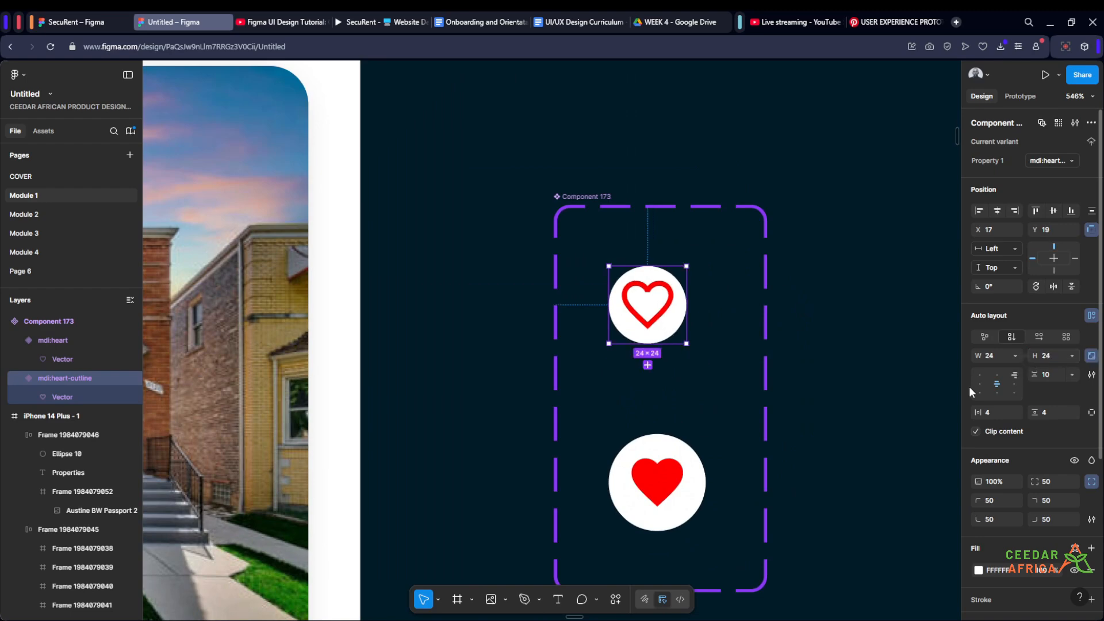
- Resize the filled heart variant to 24 × 24 to match the outlined one
{"action": "left_click", "coordinate": [692, 501]}
{"action": "left_click", "coordinate": [1054, 357]}
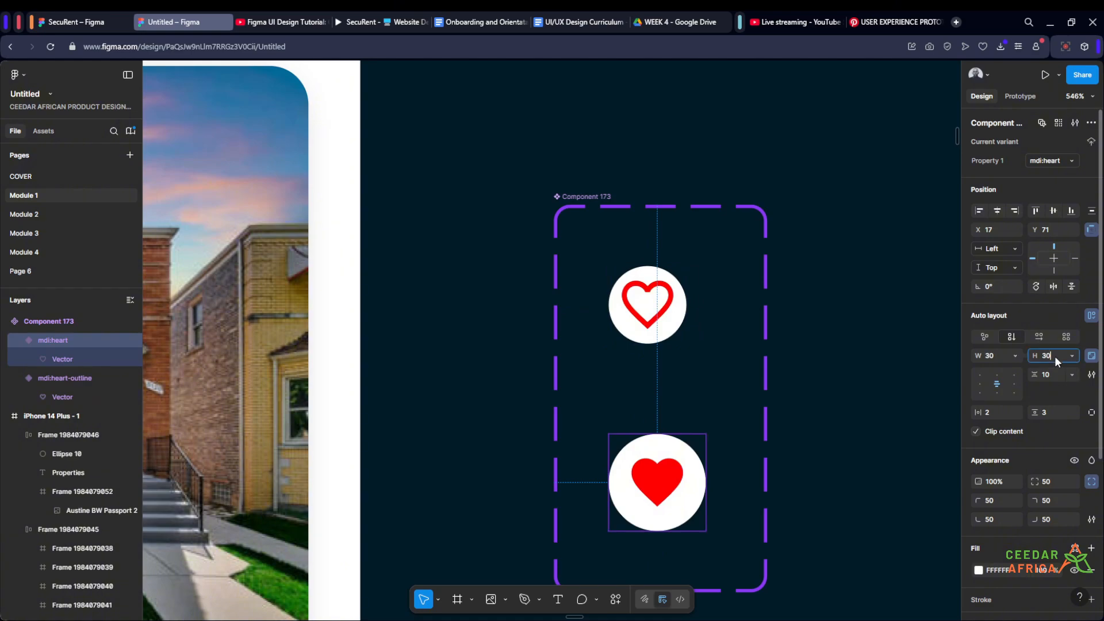
{"action": "key", "text": "Return"}
{"action": "left_click", "coordinate": [904, 347]}
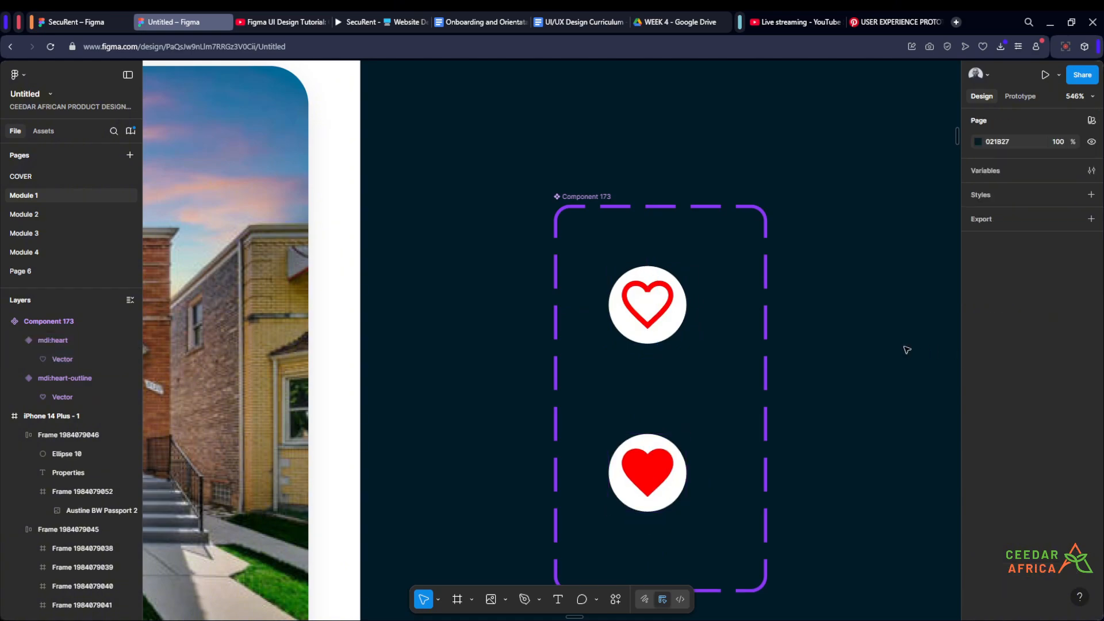
- Nudge the heart on the first property card towards the photo's top-right corner, to X 153, Y 10
{"action": "scroll", "coordinate": [908, 348], "scroll_direction": "down", "scroll_amount": 5}
{"action": "scroll", "coordinate": [908, 348], "scroll_direction": "down", "scroll_amount": 2}
{"action": "scroll", "coordinate": [645, 339], "scroll_direction": "up", "scroll_amount": 4}
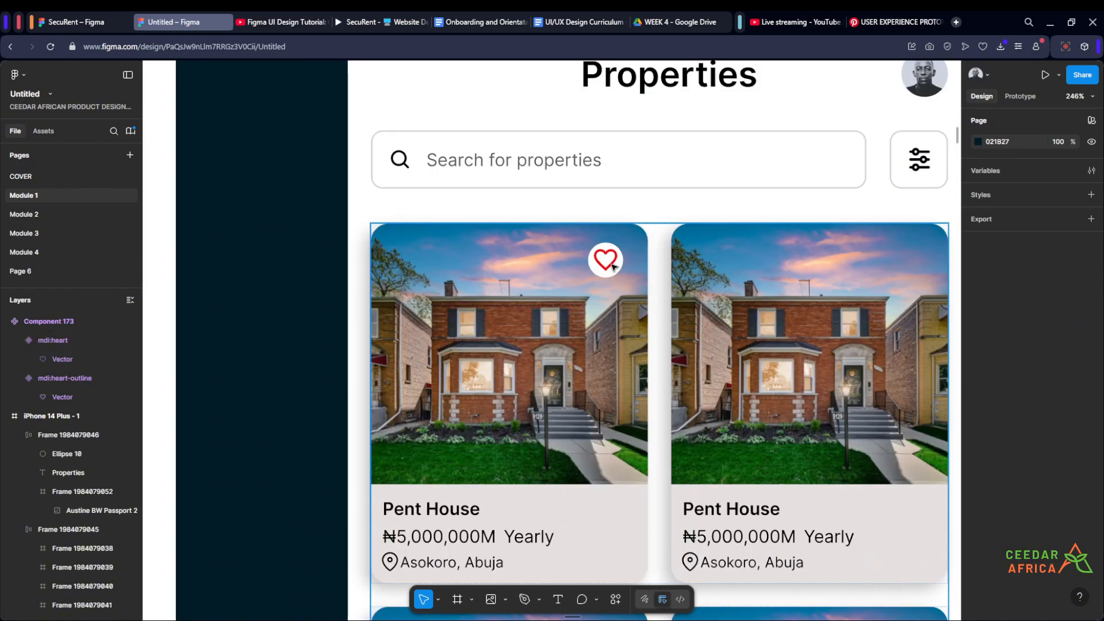
{"action": "double_click", "coordinate": [613, 266]}
{"action": "left_click", "coordinate": [613, 267]}
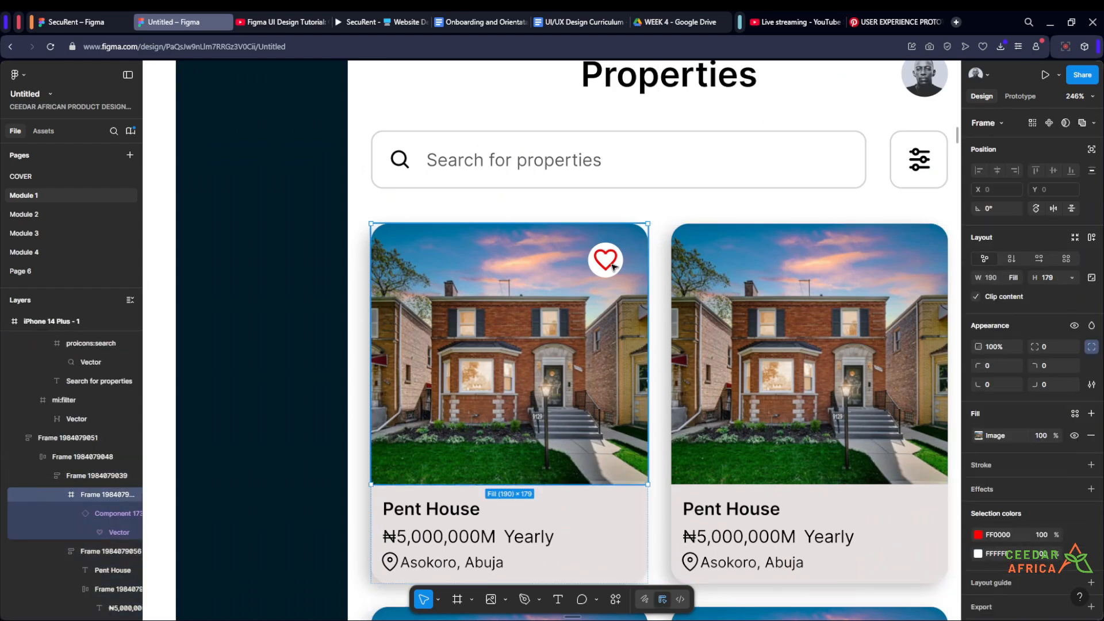
{"action": "left_click", "coordinate": [613, 267]}
{"action": "scroll", "coordinate": [613, 267], "scroll_direction": "down", "scroll_amount": 4}
{"action": "scroll", "coordinate": [613, 267], "scroll_direction": "up", "scroll_amount": 4}
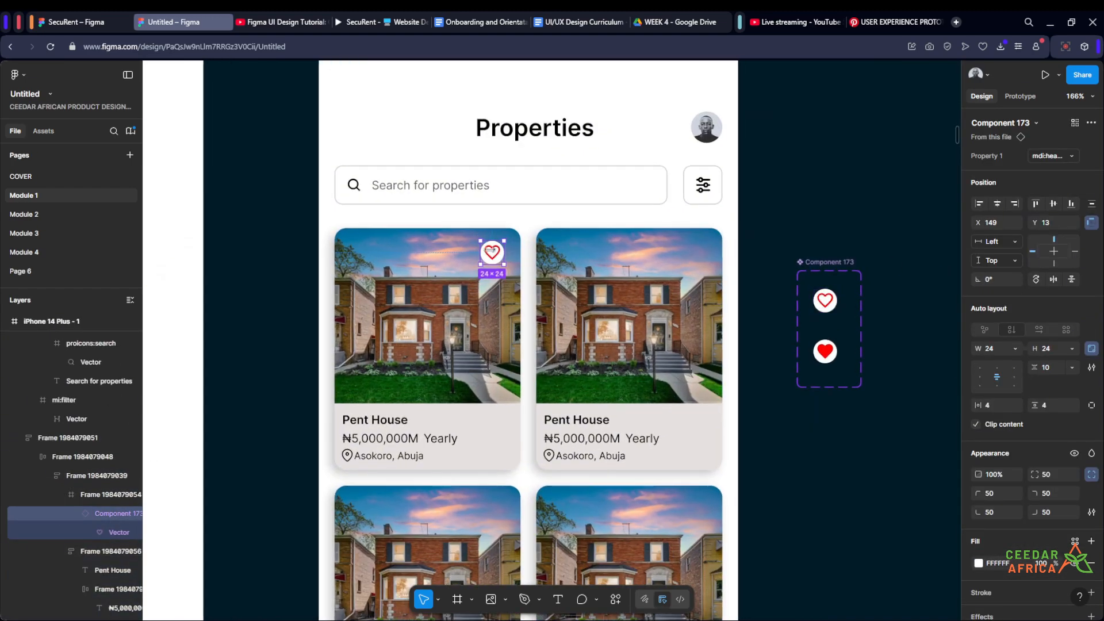
{"action": "scroll", "coordinate": [536, 273], "scroll_direction": "down", "scroll_amount": 2}
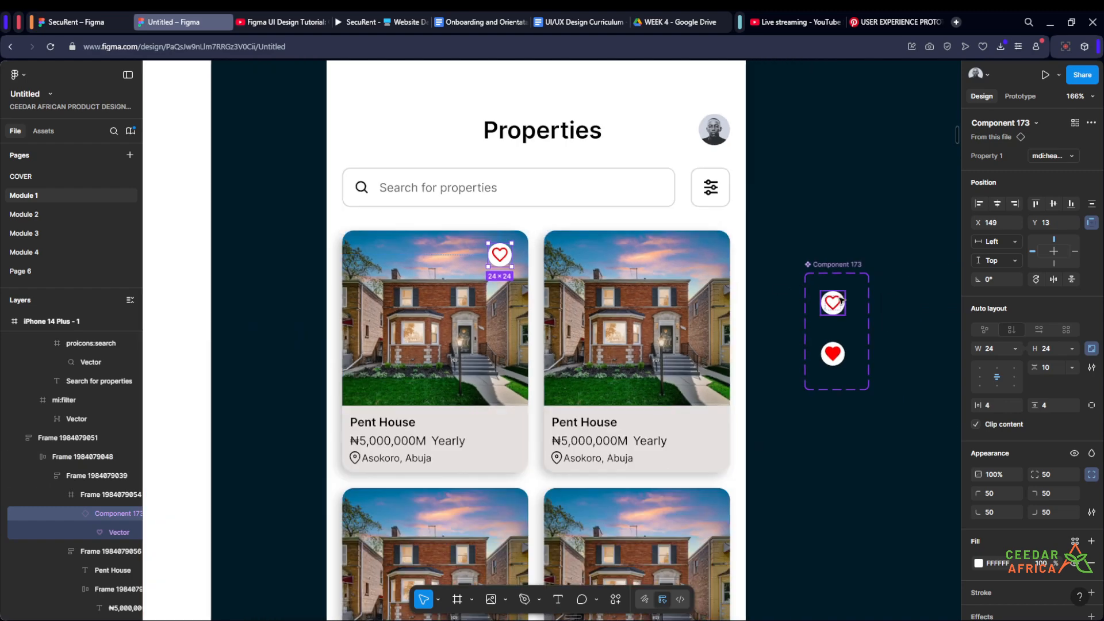
{"action": "scroll", "coordinate": [848, 311], "scroll_direction": "up", "scroll_amount": 3}
{"action": "scroll", "coordinate": [850, 311], "scroll_direction": "down", "scroll_amount": 3}
{"action": "scroll", "coordinate": [850, 312], "scroll_direction": "down", "scroll_amount": 1}
{"action": "scroll", "coordinate": [580, 265], "scroll_direction": "up", "scroll_amount": 5}
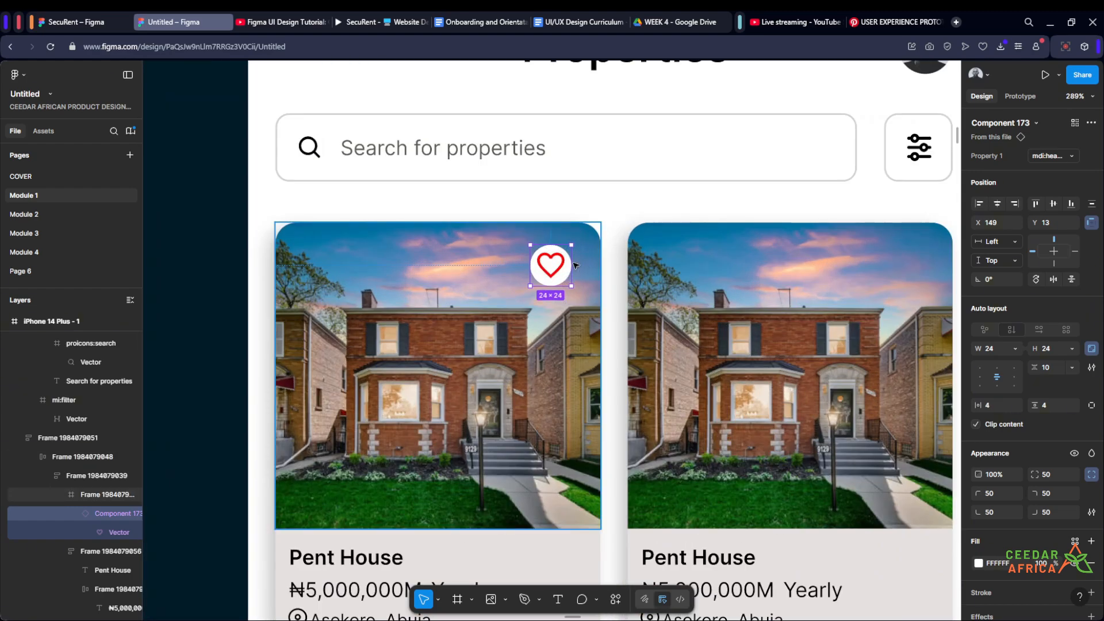
{"action": "key", "text": "Right"}
{"action": "key", "text": "Right"}
{"action": "key", "text": "Right"}
{"action": "key", "text": "Right"}
{"action": "key", "text": "Up"}
{"action": "key", "text": "Up"}
{"action": "key", "text": "Up"}
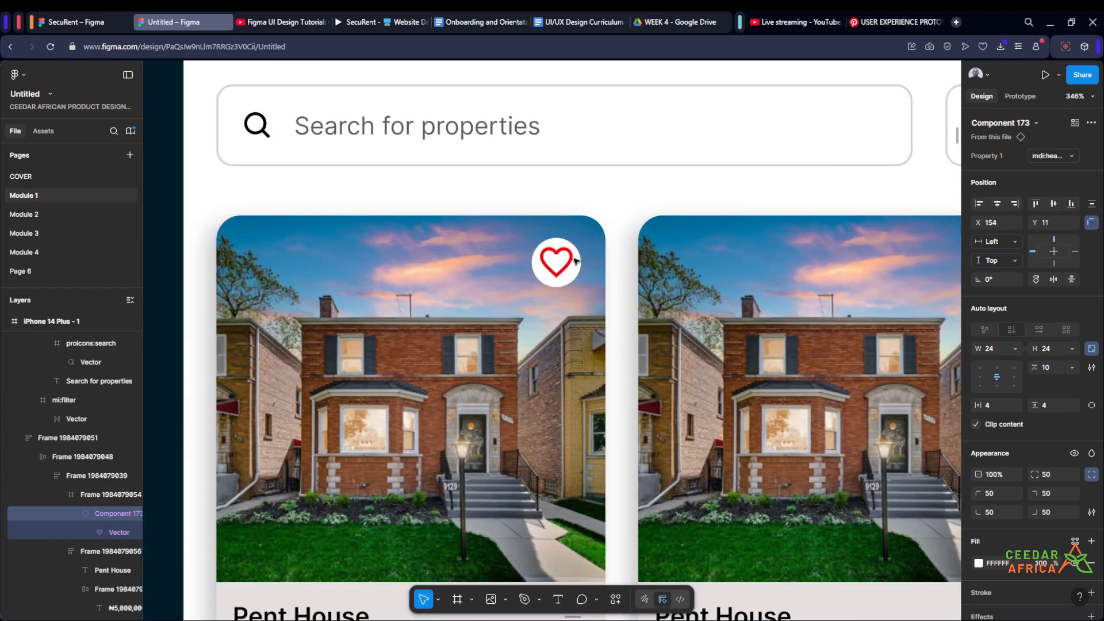
{"action": "scroll", "coordinate": [575, 261], "scroll_direction": "down", "scroll_amount": 5}
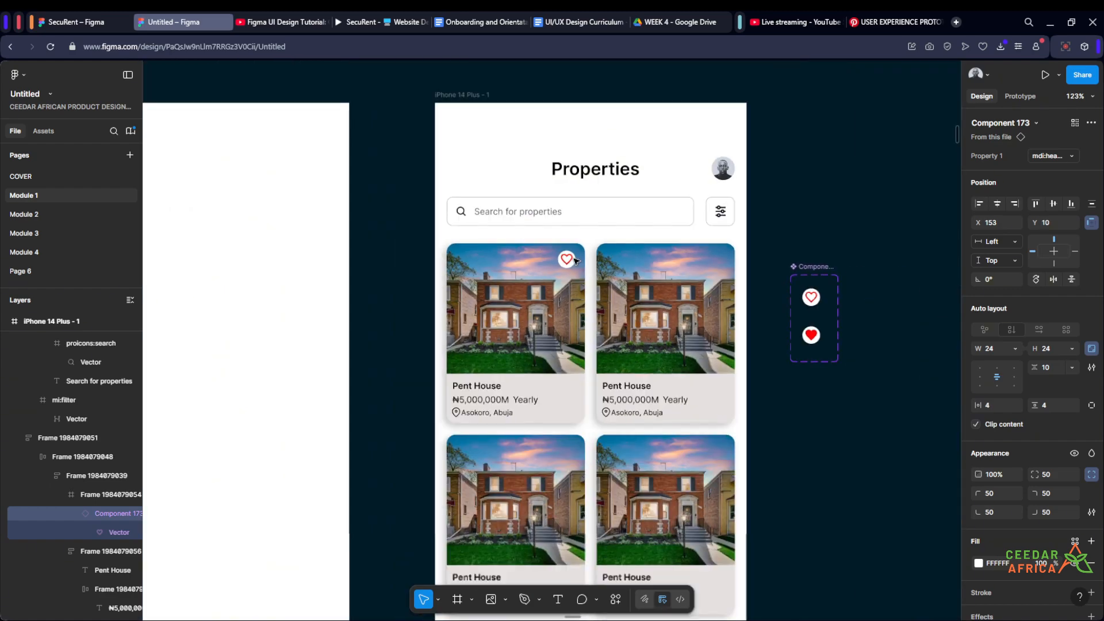
{"action": "left_click", "coordinate": [800, 209]}
- Replace the second property card in the top row with a duplicate of the first card that carries the heart
{"action": "left_click_drag", "start_coordinate": [803, 214], "coordinate": [831, 129]}
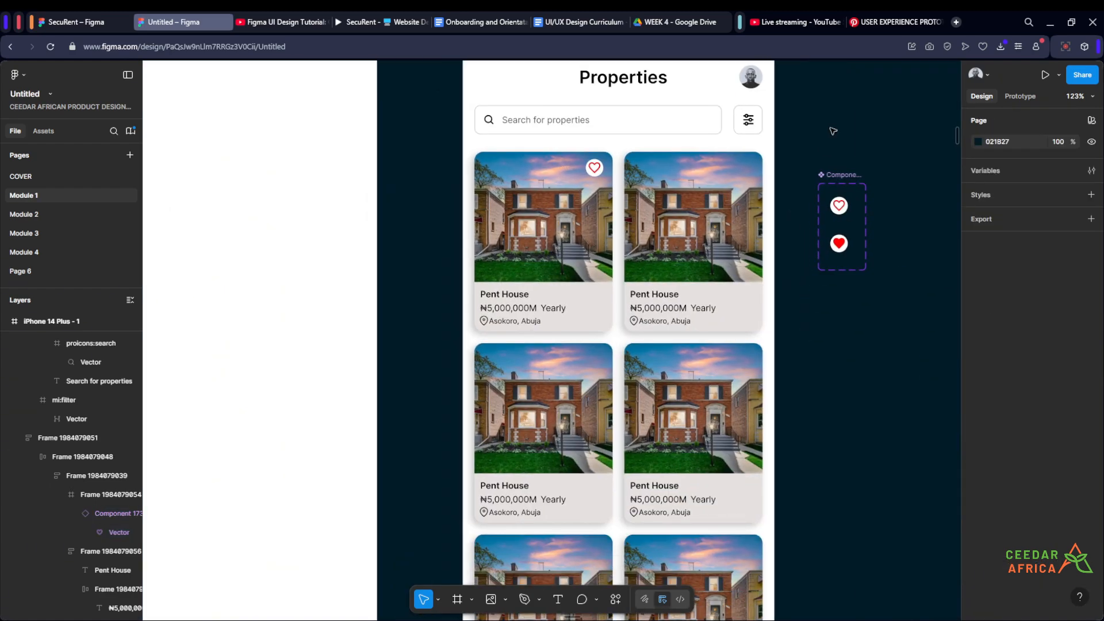
{"action": "scroll", "coordinate": [833, 131], "scroll_direction": "up", "scroll_amount": 2}
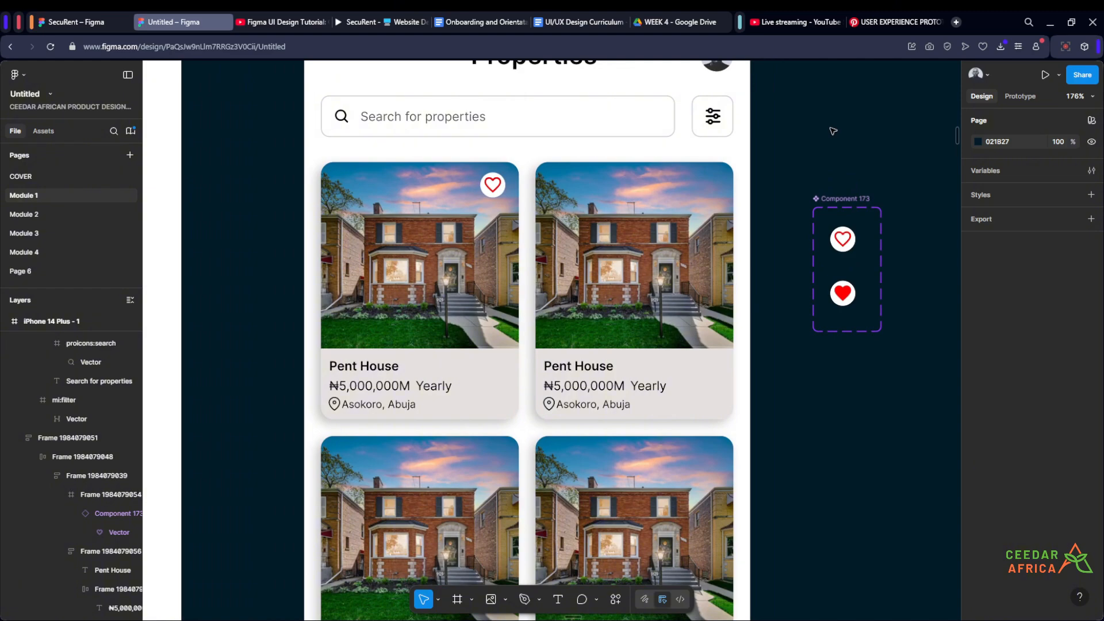
{"action": "scroll", "coordinate": [833, 131], "scroll_direction": "down", "scroll_amount": 1}
{"action": "left_click_drag", "start_coordinate": [833, 131], "coordinate": [783, 136]}
{"action": "scroll", "coordinate": [649, 250], "scroll_direction": "down", "scroll_amount": 3}
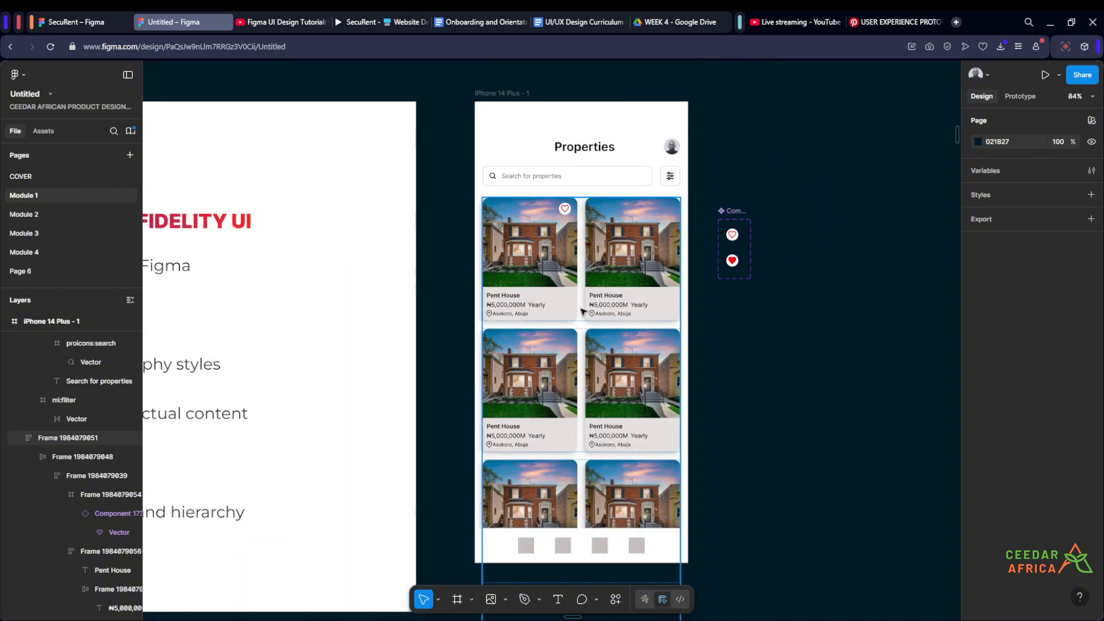
{"action": "scroll", "coordinate": [556, 262], "scroll_direction": "up", "scroll_amount": 1}
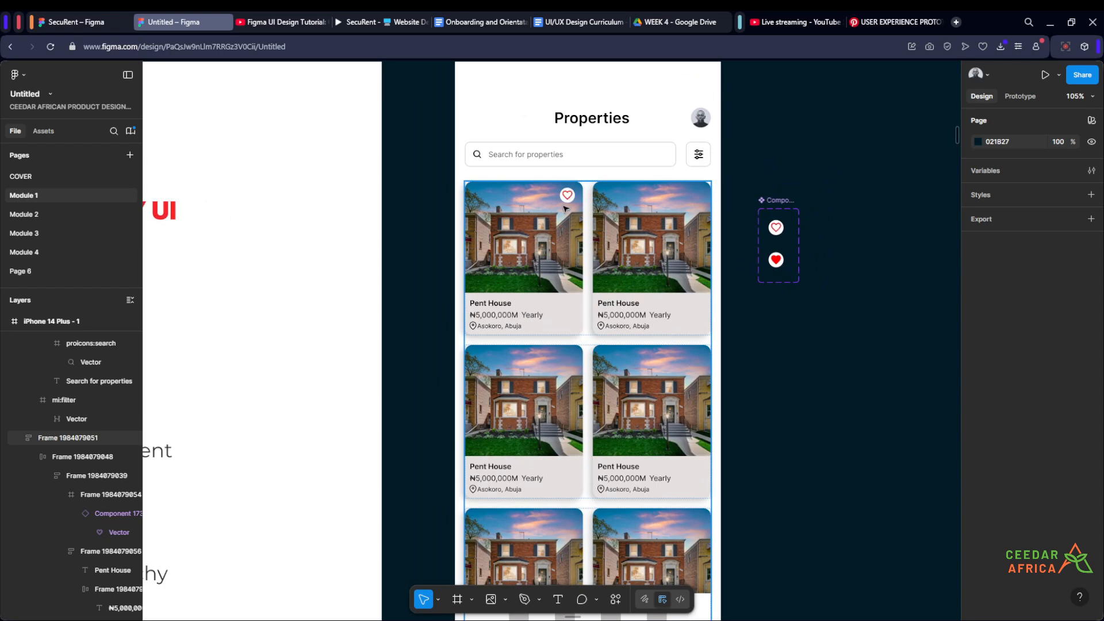
{"action": "scroll", "coordinate": [567, 196], "scroll_direction": "up", "scroll_amount": 3}
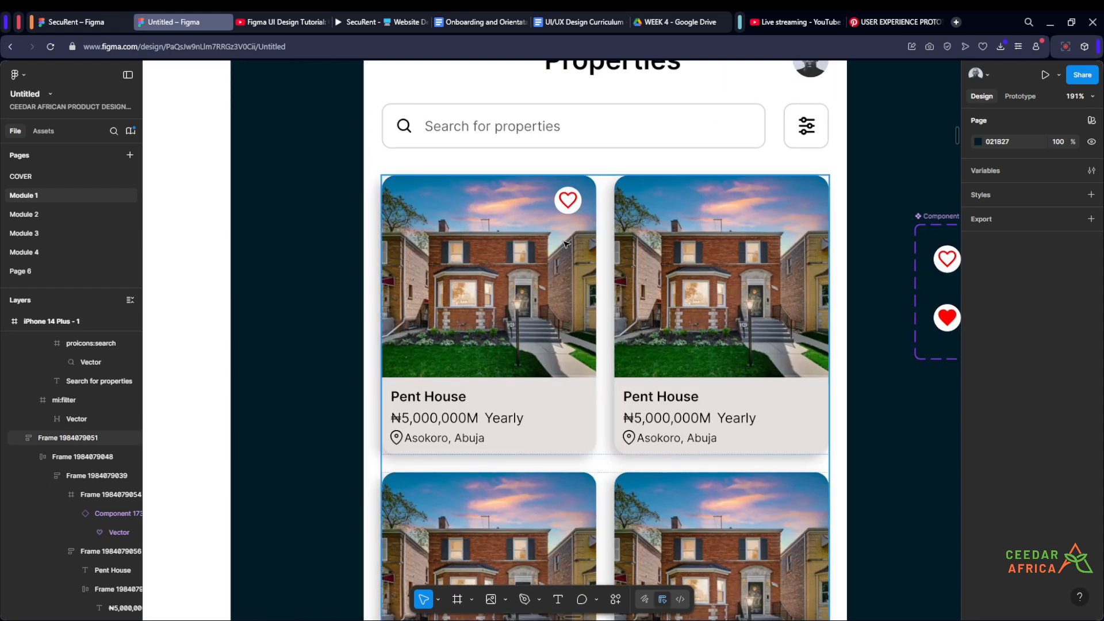
{"action": "scroll", "coordinate": [647, 275], "scroll_direction": "down", "scroll_amount": 1}
{"action": "left_click", "coordinate": [578, 321]}
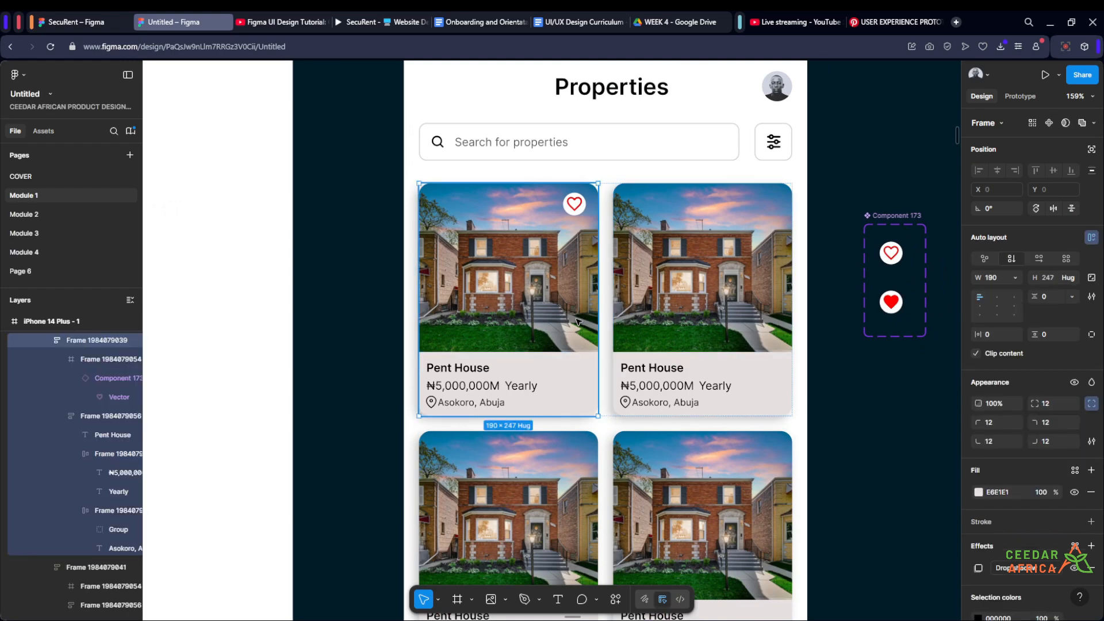
{"action": "key", "text": "ctrl+d"}
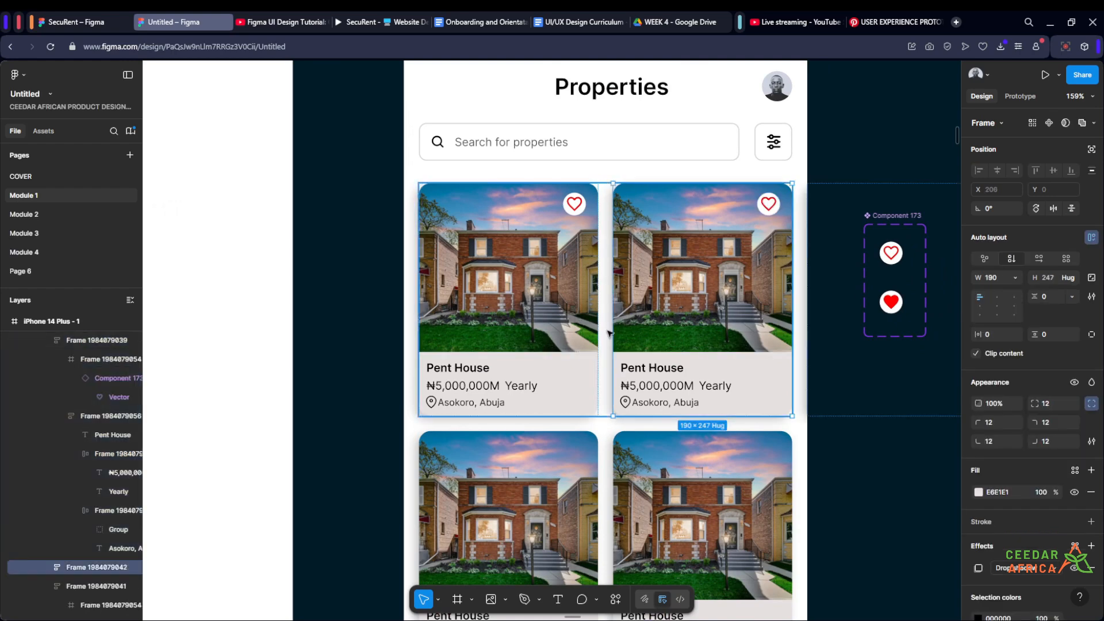
{"action": "key", "text": "Right"}
{"action": "left_click", "coordinate": [653, 315]}
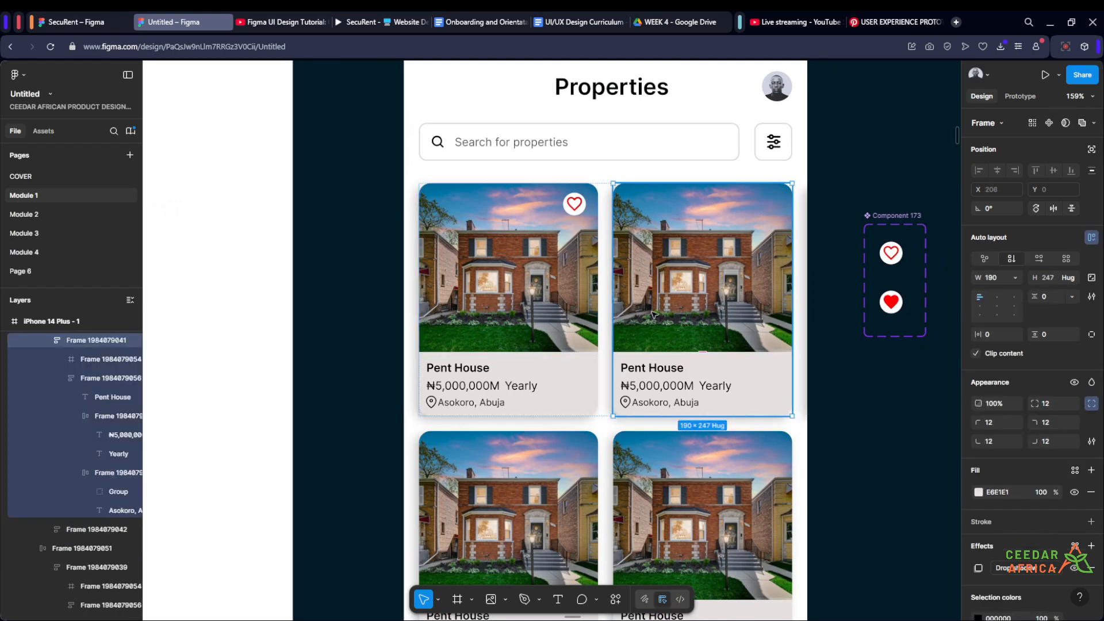
{"action": "key", "text": "Delete"}
- Delete the second and third rows of Pent House cards that have no heart
{"action": "scroll", "coordinate": [601, 247], "scroll_direction": "down", "scroll_amount": 4}
{"action": "scroll", "coordinate": [623, 322], "scroll_direction": "up", "scroll_amount": 2}
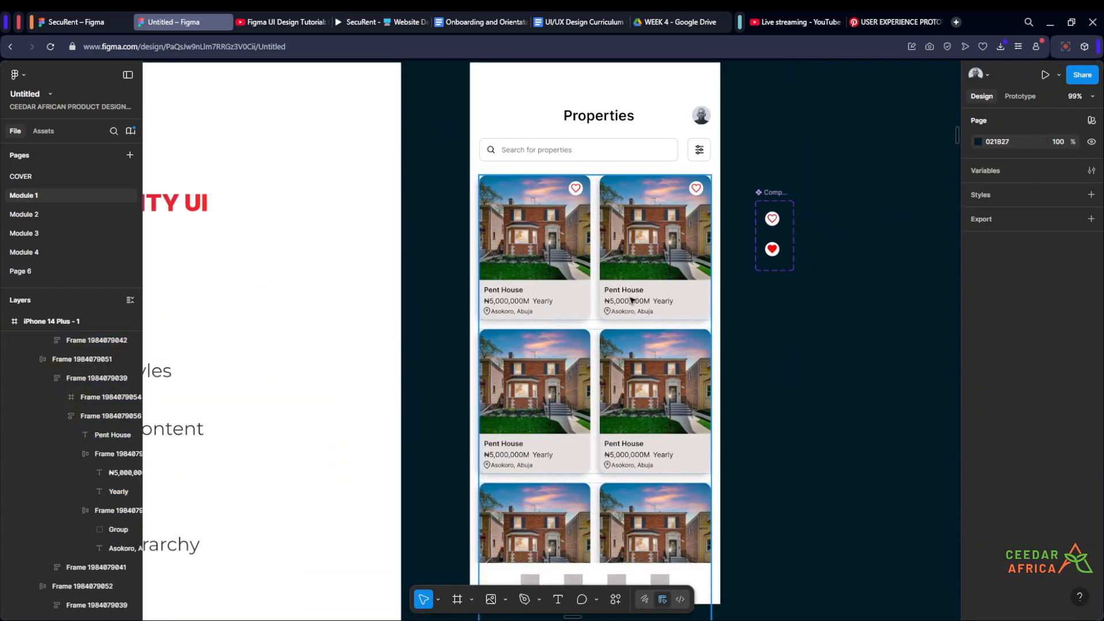
{"action": "double_click", "coordinate": [631, 300]}
{"action": "left_click", "coordinate": [652, 386]}
{"action": "left_click", "coordinate": [665, 511], "text": "shift"}
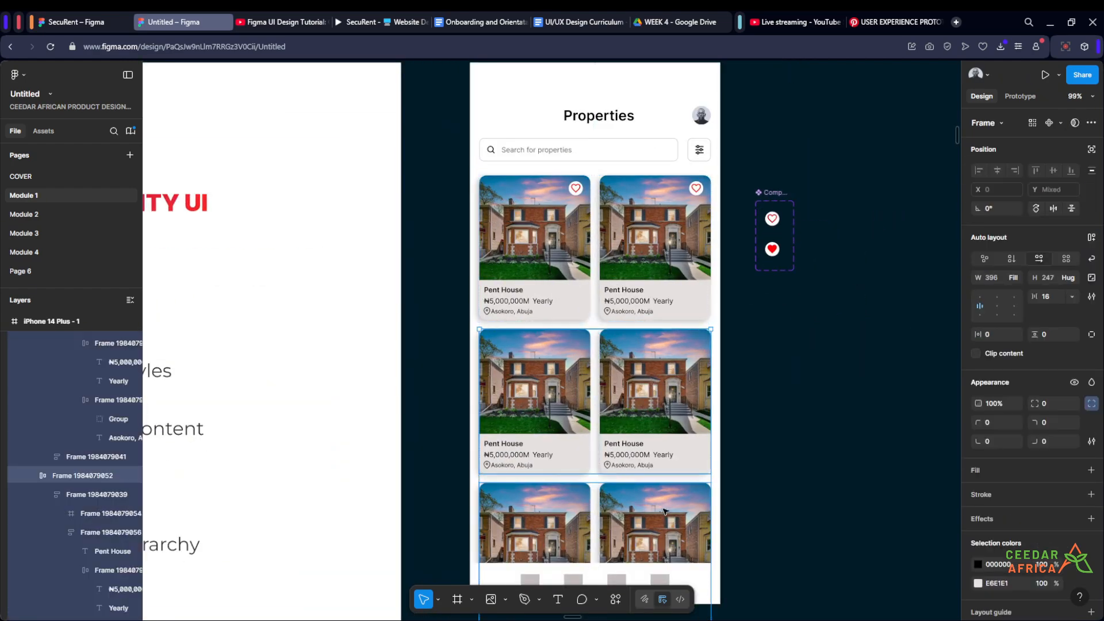
{"action": "left_click", "coordinate": [660, 425]}
{"action": "key", "text": "Delete"}
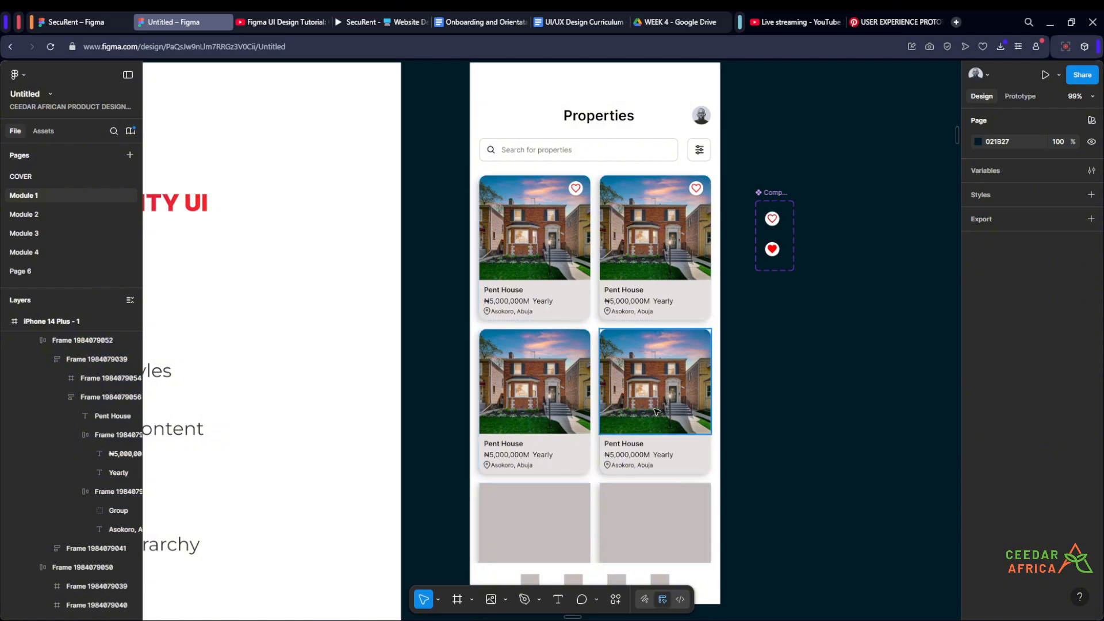
{"action": "left_click", "coordinate": [661, 426]}
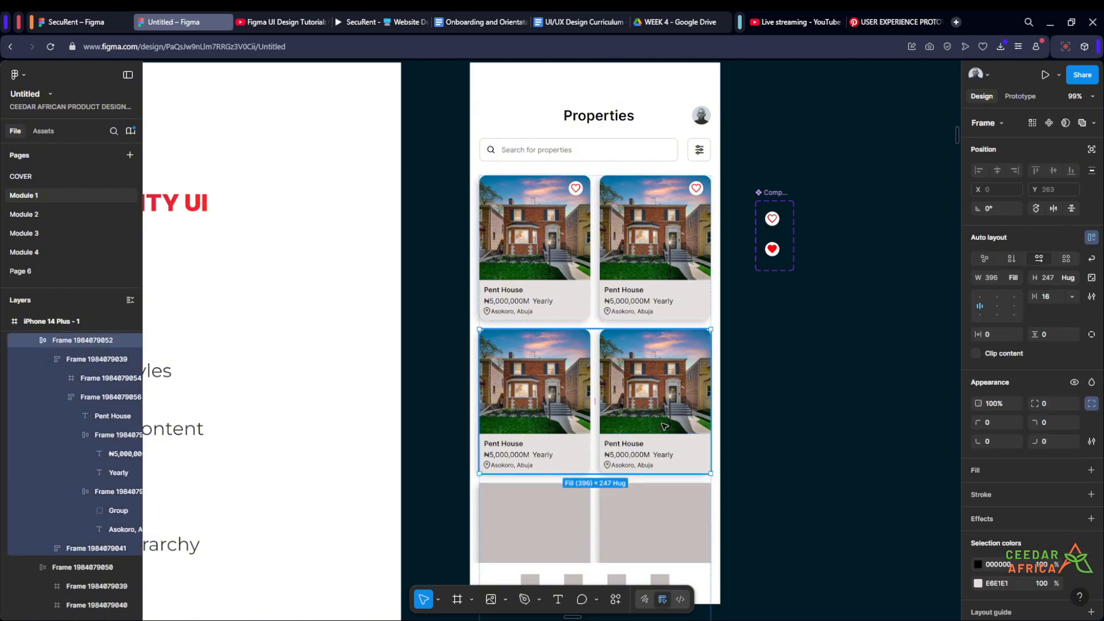
{"action": "key", "text": "Delete"}
{"action": "left_click", "coordinate": [664, 426]}
- Duplicate the top row of hearted property cards three times to fill the list below it
{"action": "left_click", "coordinate": [660, 277]}
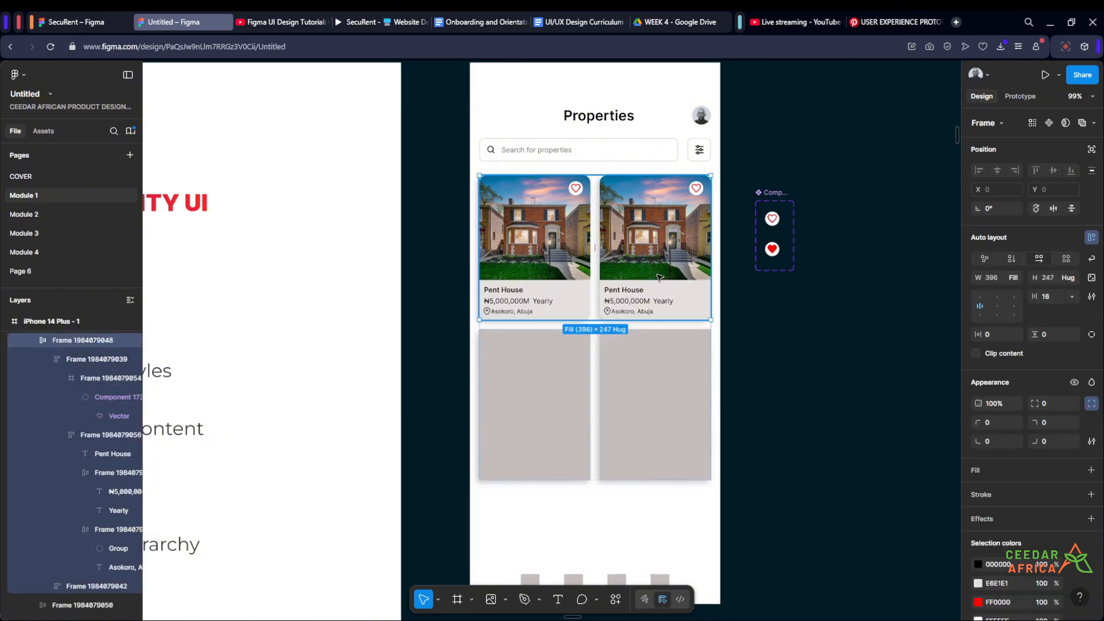
{"action": "scroll", "coordinate": [659, 277], "scroll_direction": "down", "scroll_amount": 3}
{"action": "key", "text": "ctrl+d"}
{"action": "key", "text": "ctrl+d"}
{"action": "key", "text": "ctrl+d"}
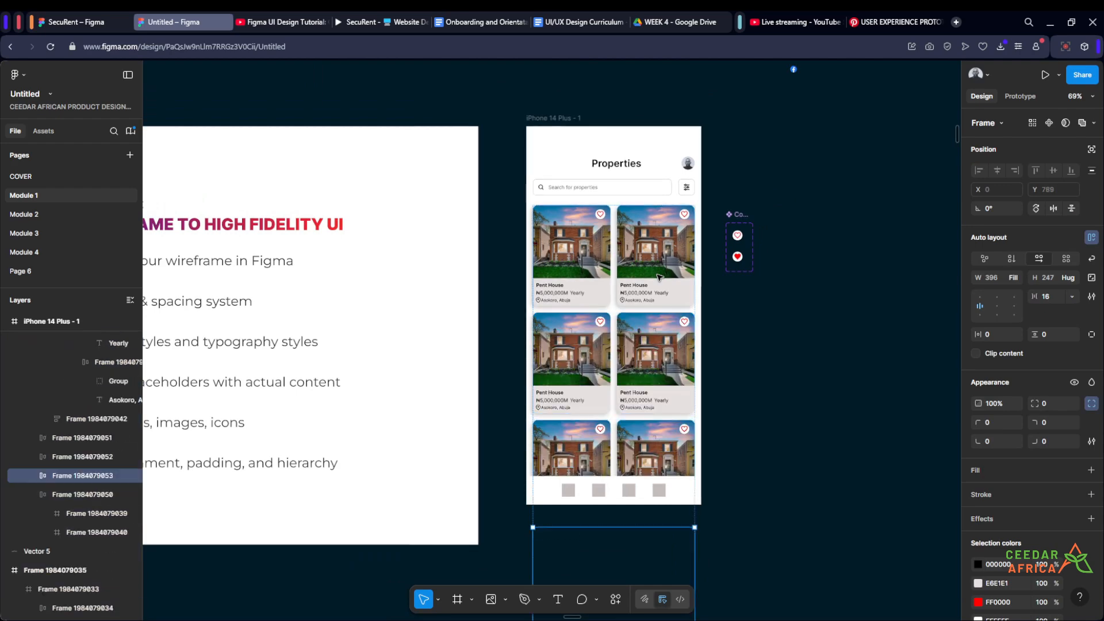
{"action": "left_click", "coordinate": [840, 388]}
- Examine the bottom navigation icons and labels in the handheld phone reference mockup
{"action": "scroll", "coordinate": [771, 327], "scroll_direction": "up", "scroll_amount": 3}
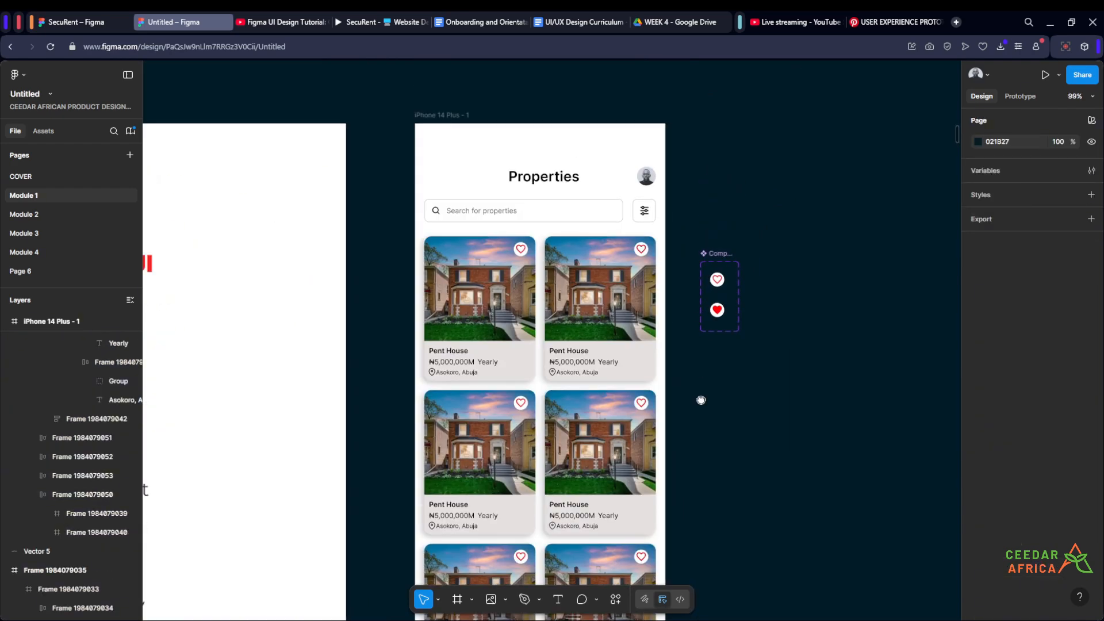
{"action": "left_click_drag", "start_coordinate": [699, 394], "coordinate": [713, 283]}
{"action": "scroll", "coordinate": [714, 284], "scroll_direction": "down", "scroll_amount": 8}
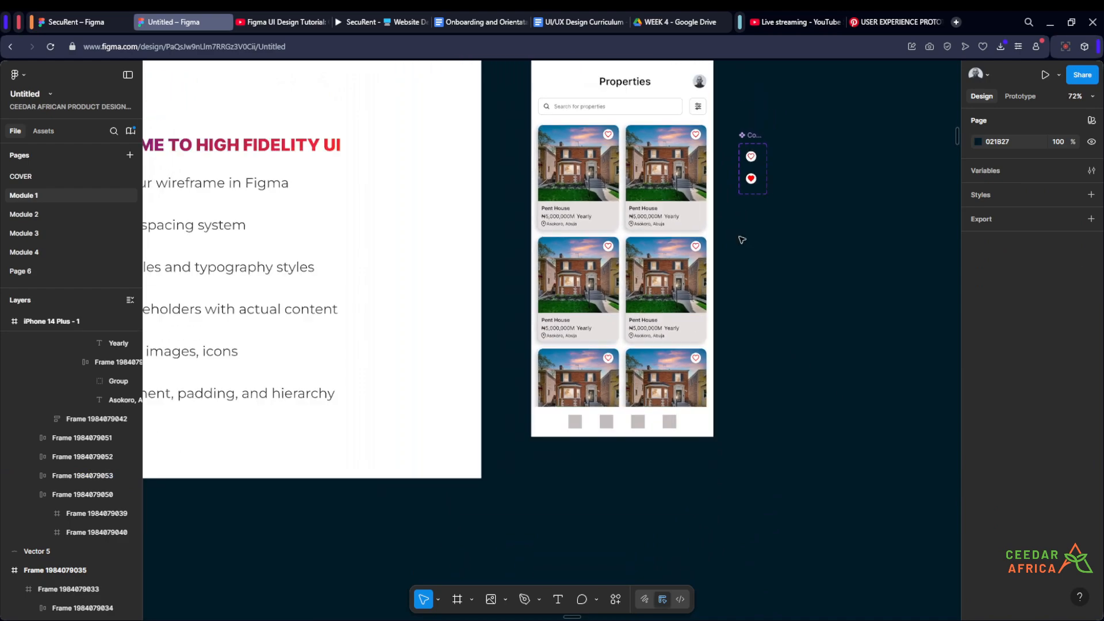
{"action": "scroll", "coordinate": [660, 382], "scroll_direction": "left", "scroll_amount": 5}
{"action": "scroll", "coordinate": [569, 311], "scroll_direction": "up", "scroll_amount": 10}
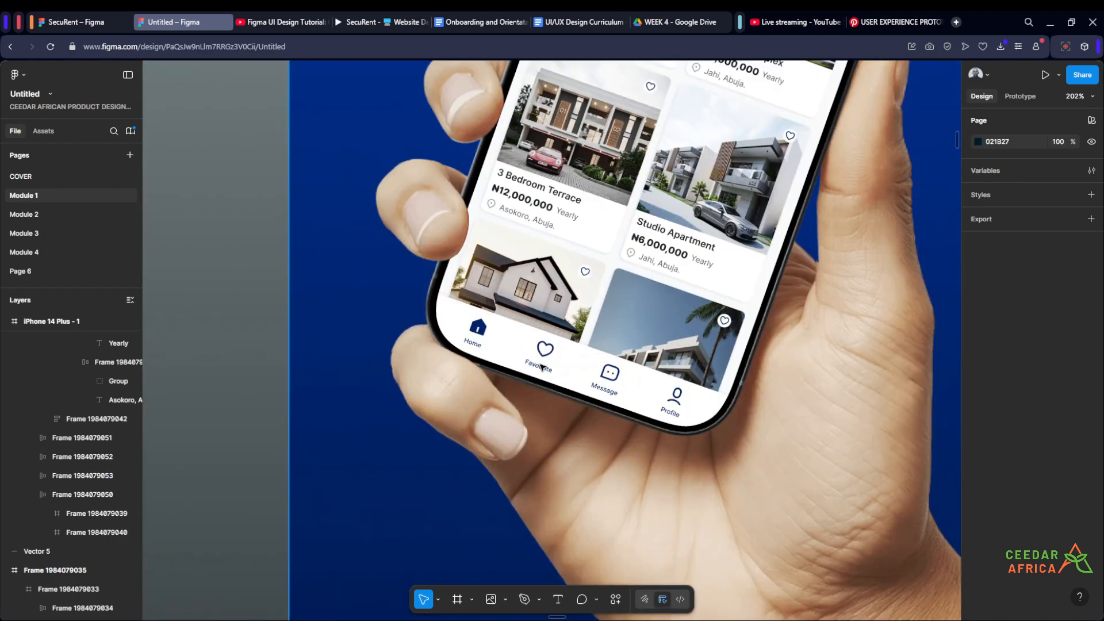
{"action": "scroll", "coordinate": [431, 326], "scroll_direction": "down", "scroll_amount": 4}
{"action": "scroll", "coordinate": [424, 320], "scroll_direction": "up", "scroll_amount": 2}
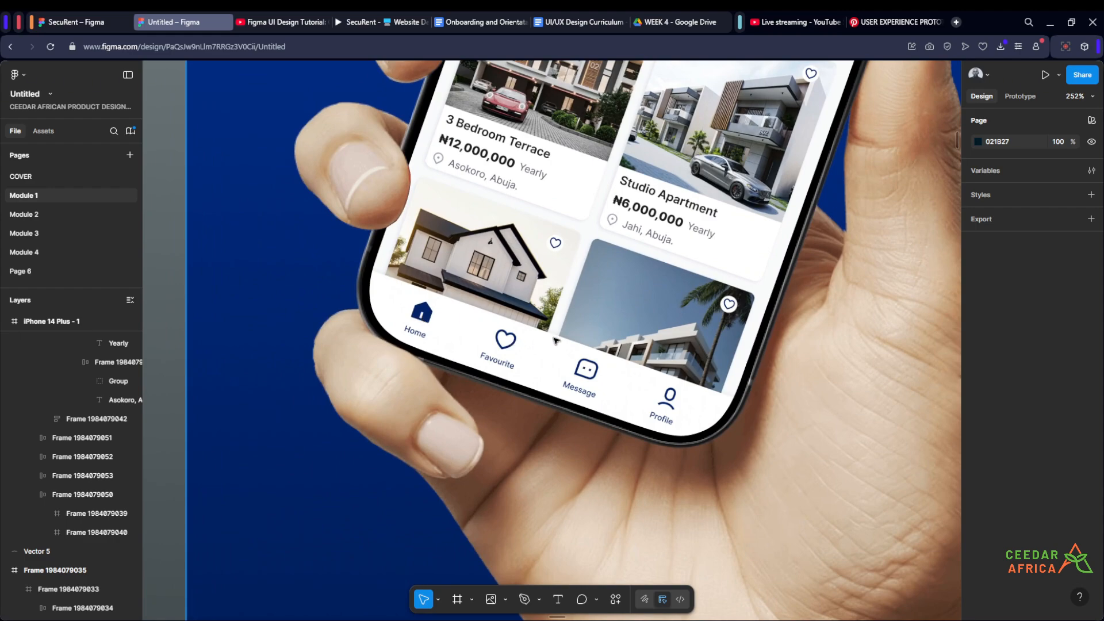
{"action": "scroll", "coordinate": [583, 373], "scroll_direction": "down", "scroll_amount": 8}
{"action": "scroll", "coordinate": [822, 239], "scroll_direction": "up", "scroll_amount": 5}
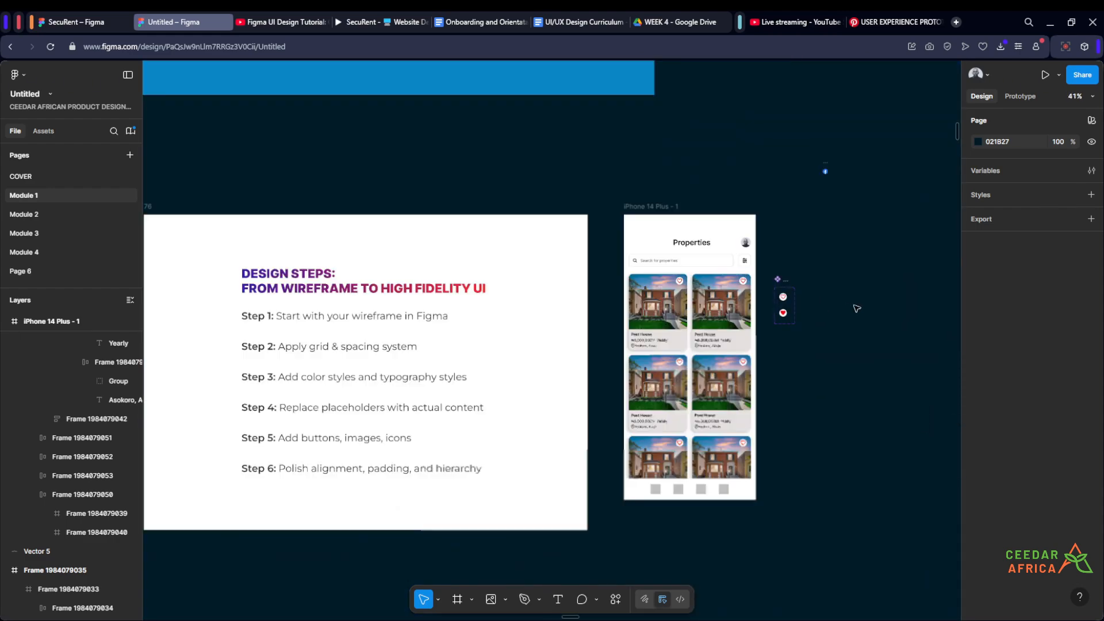
- Search the Iconify plugin for "home" and import the material-symbols:home icon onto the canvas below the heart component
{"action": "left_click_drag", "start_coordinate": [737, 315], "coordinate": [656, 302]}
{"action": "scroll", "coordinate": [656, 302], "scroll_direction": "up", "scroll_amount": 1}
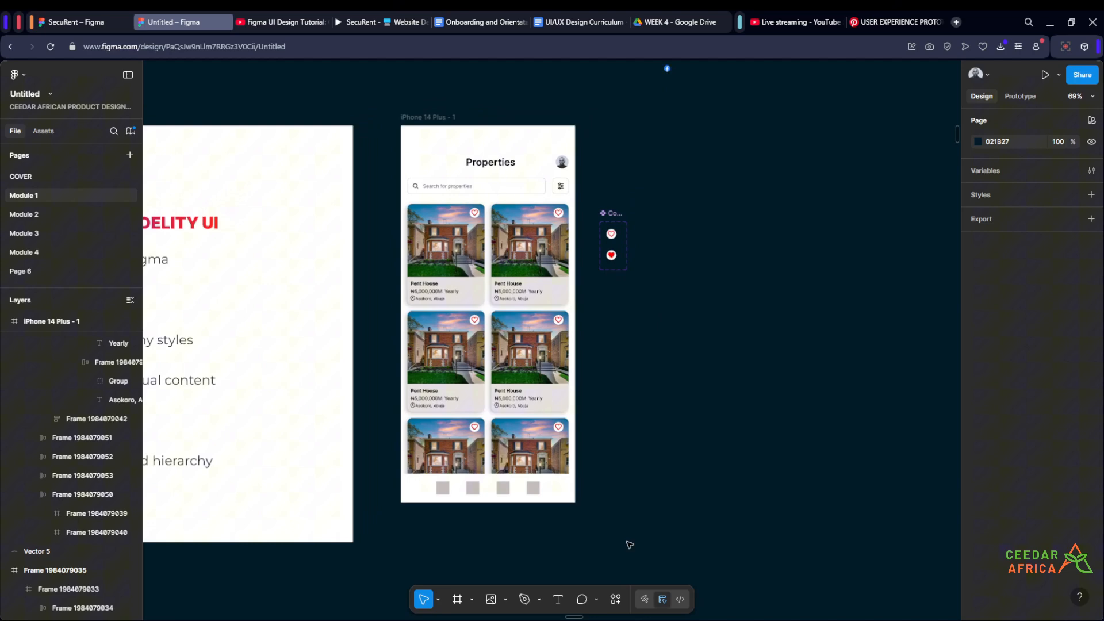
{"action": "left_click", "coordinate": [617, 602]}
{"action": "left_click", "coordinate": [454, 440]}
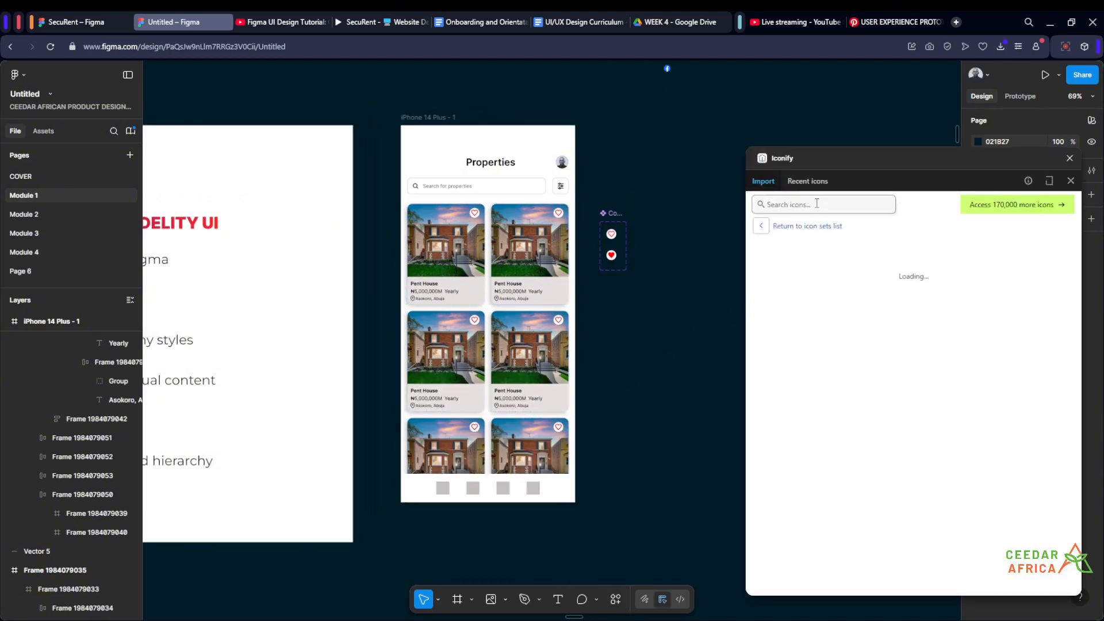
{"action": "left_click", "coordinate": [816, 204]}
{"action": "type", "text": "home"}
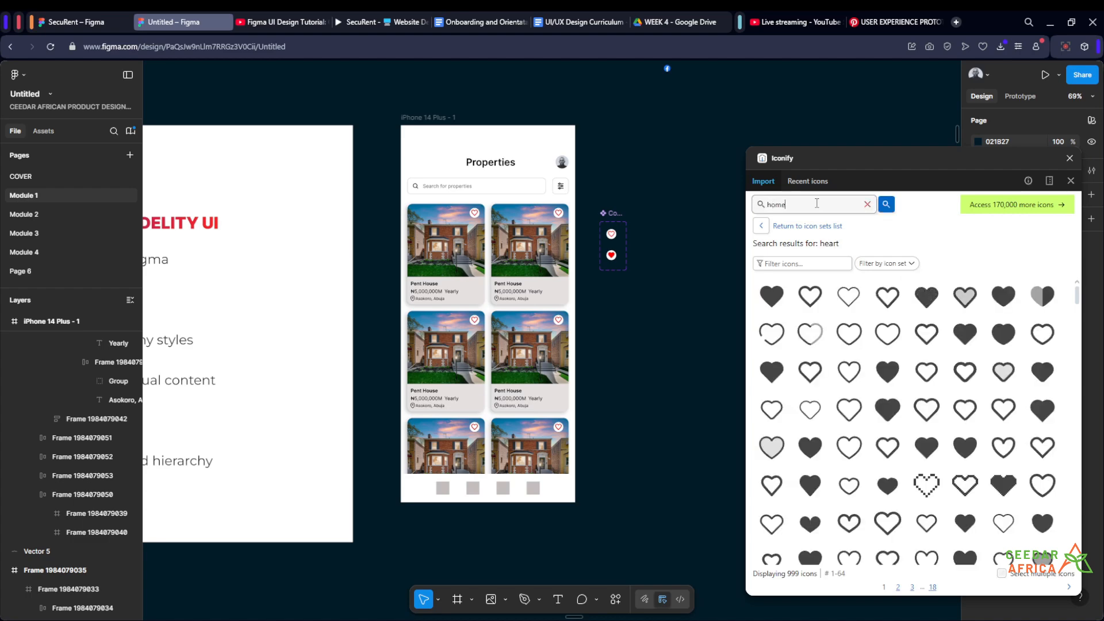
{"action": "key", "text": "Return"}
{"action": "scroll", "coordinate": [658, 288], "scroll_direction": "up", "scroll_amount": 5, "text": "ctrl"}
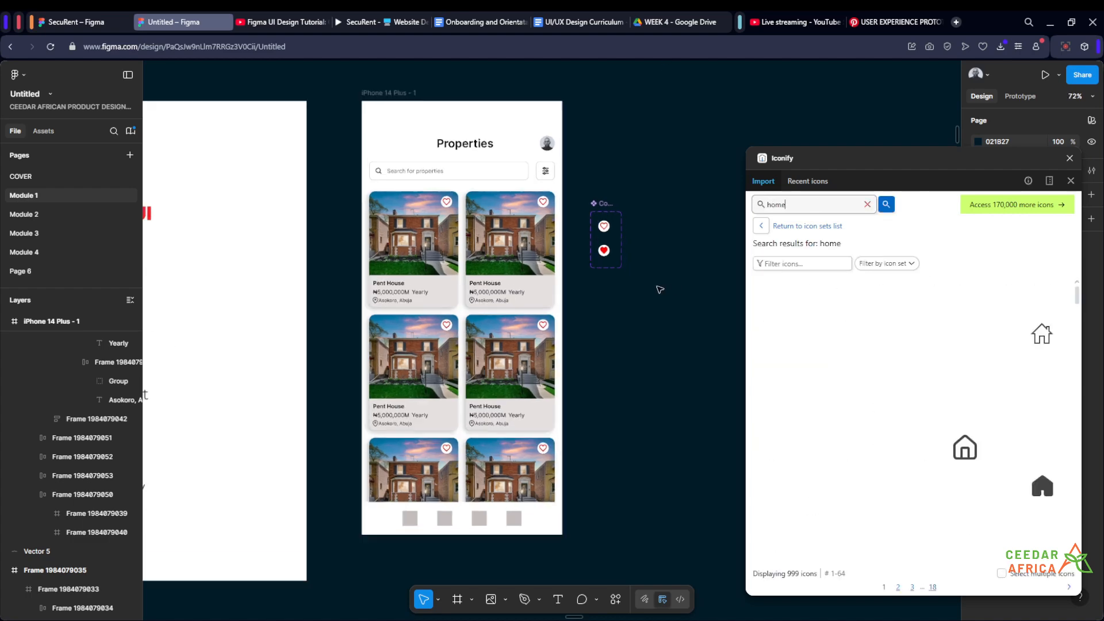
{"action": "left_click_drag", "start_coordinate": [767, 305], "coordinate": [588, 325]}
- Search Iconify for "message" and import the ant-design:message-outlined icon onto the canvas below the home icon
{"action": "left_click_drag", "start_coordinate": [794, 203], "coordinate": [742, 217]}
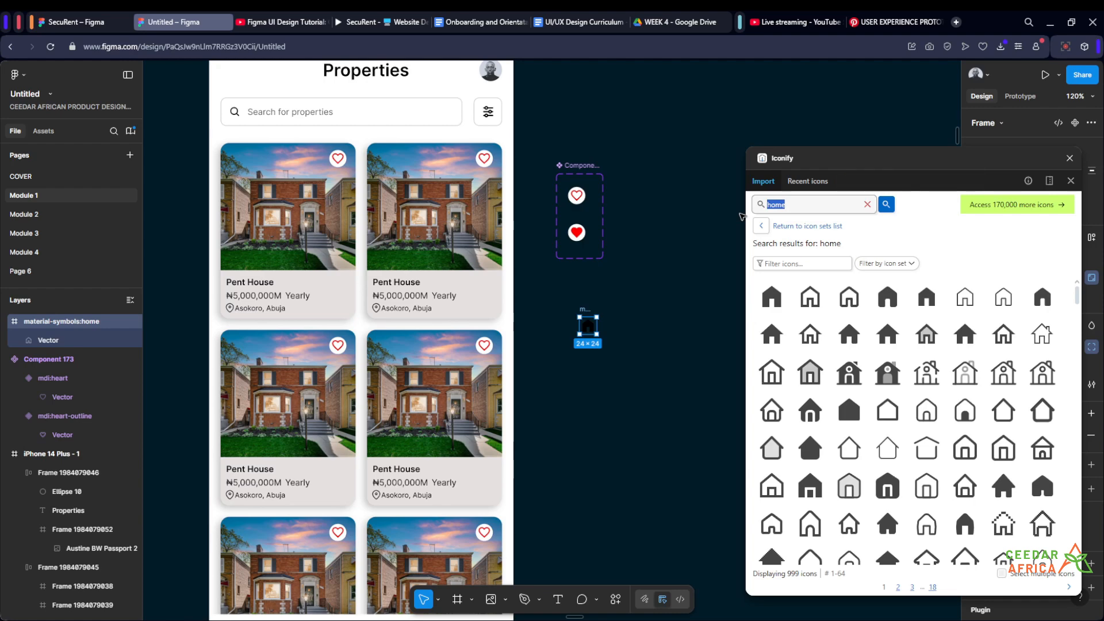
{"action": "type", "text": "me"}
{"action": "key", "text": "Return"}
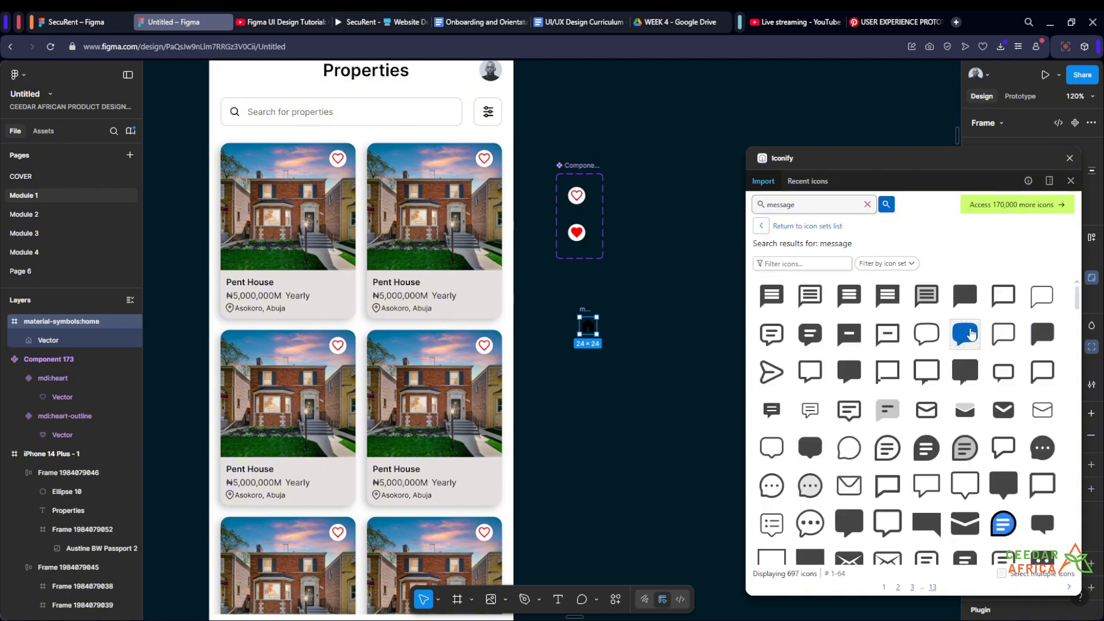
{"action": "left_click", "coordinate": [772, 485]}
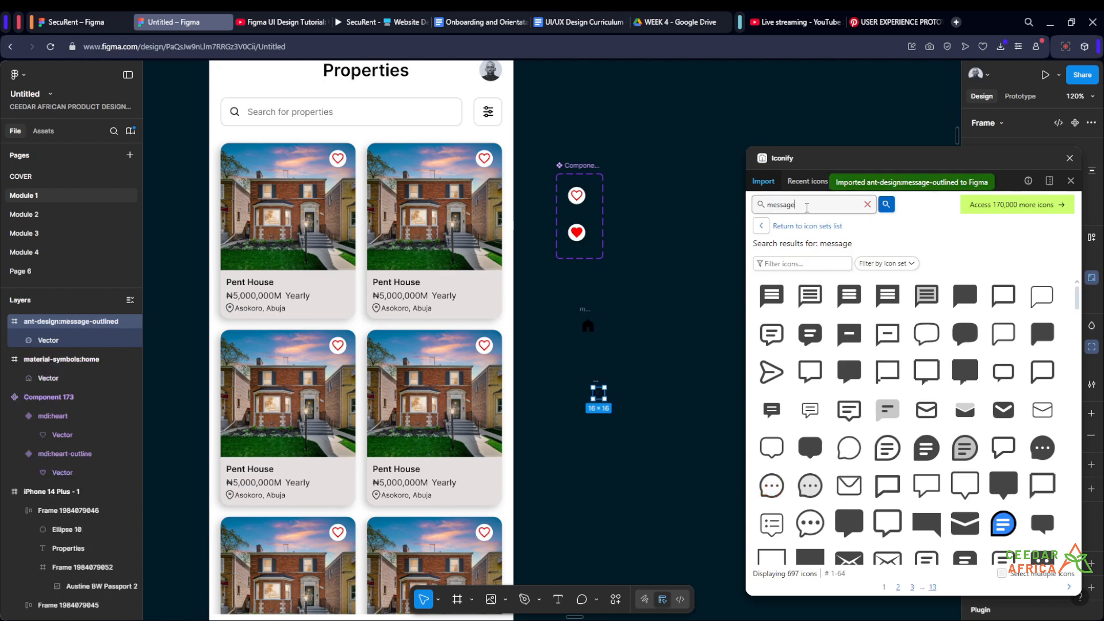
- Search Iconify for "profile", import the iconamoon:profile-light icon beside the message icon, and close the plugin
{"action": "left_click_drag", "start_coordinate": [806, 207], "coordinate": [727, 211]}
{"action": "type", "text": "profile"}
{"action": "key", "text": "Return"}
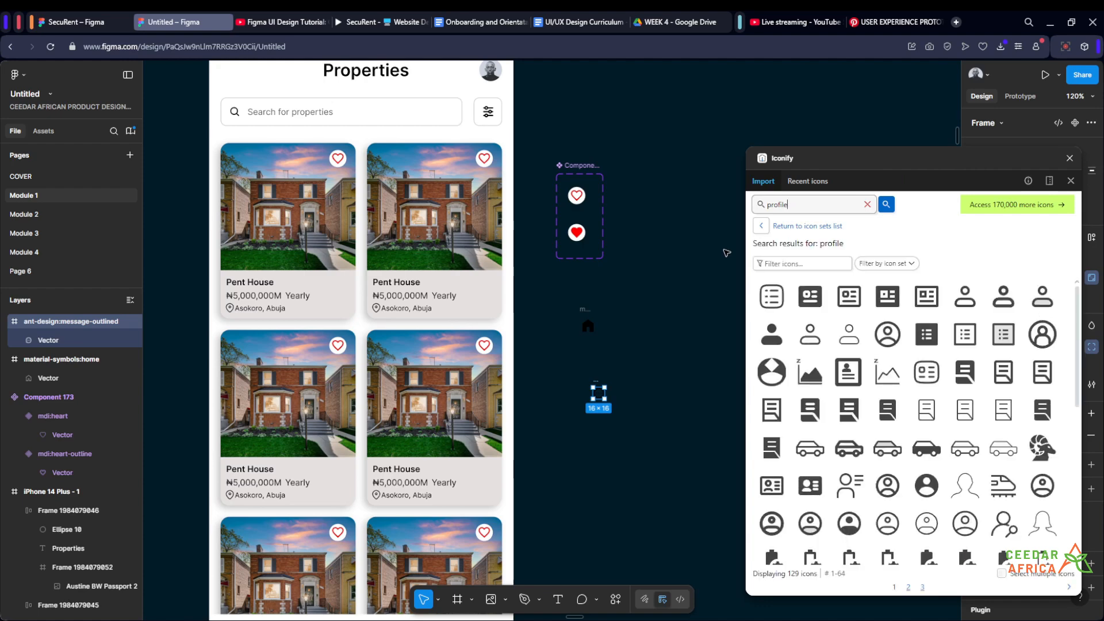
{"action": "scroll", "coordinate": [707, 327], "scroll_direction": "down", "scroll_amount": 2}
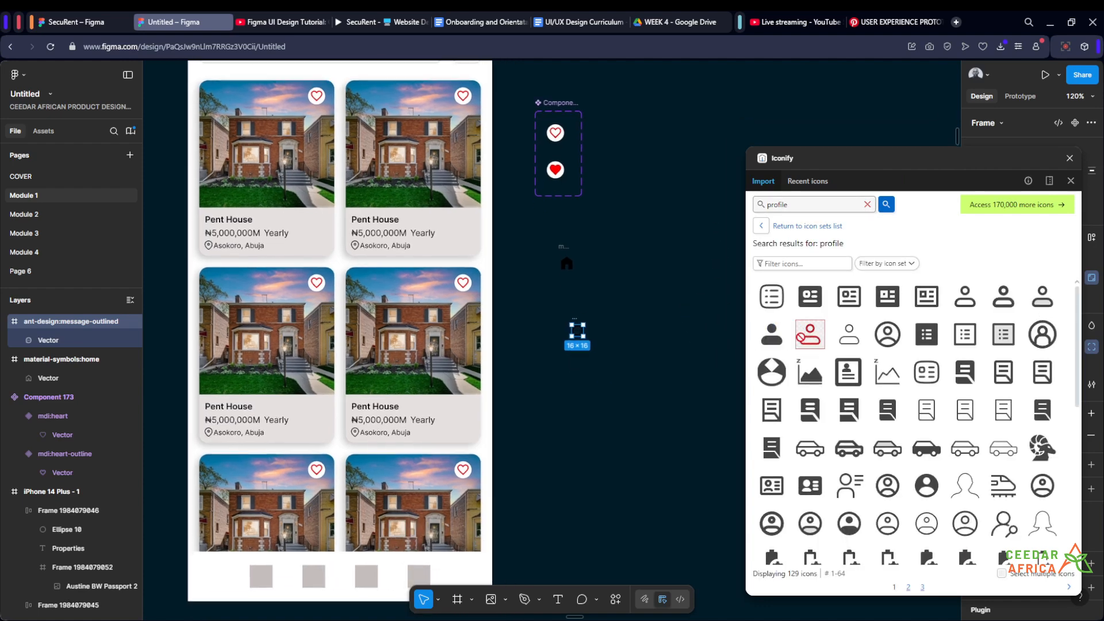
{"action": "left_click_drag", "start_coordinate": [603, 335], "coordinate": [604, 335]}
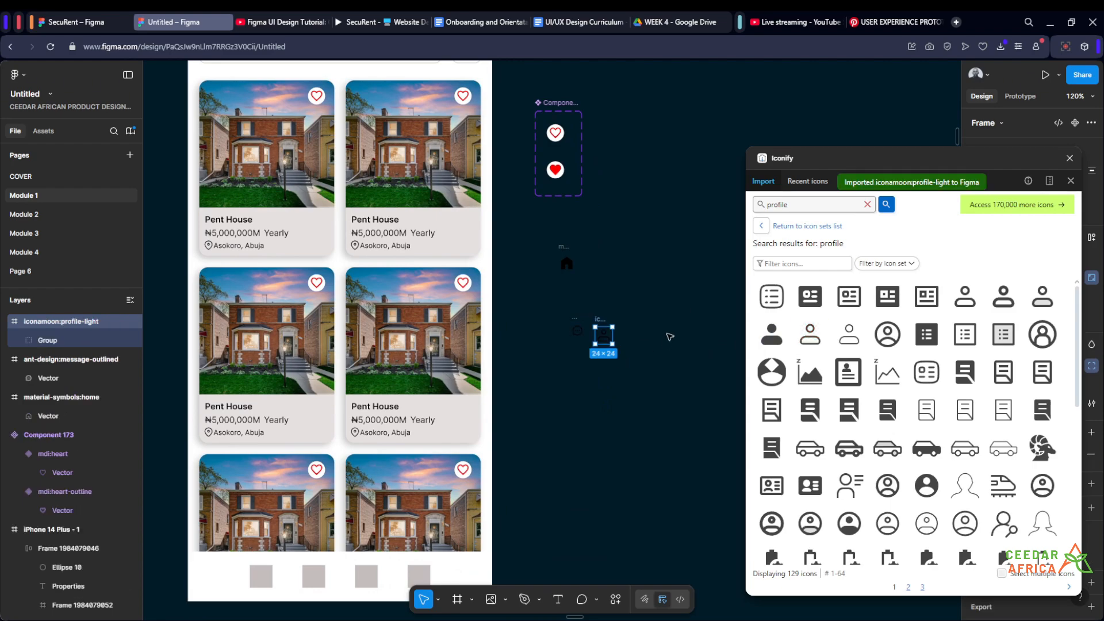
{"action": "left_click", "coordinate": [670, 337]}
{"action": "left_click", "coordinate": [1070, 158]}
- Copy the red heart outline vector out of the heart component onto the empty canvas near the home icon
{"action": "scroll", "coordinate": [584, 274], "scroll_direction": "up", "scroll_amount": 3}
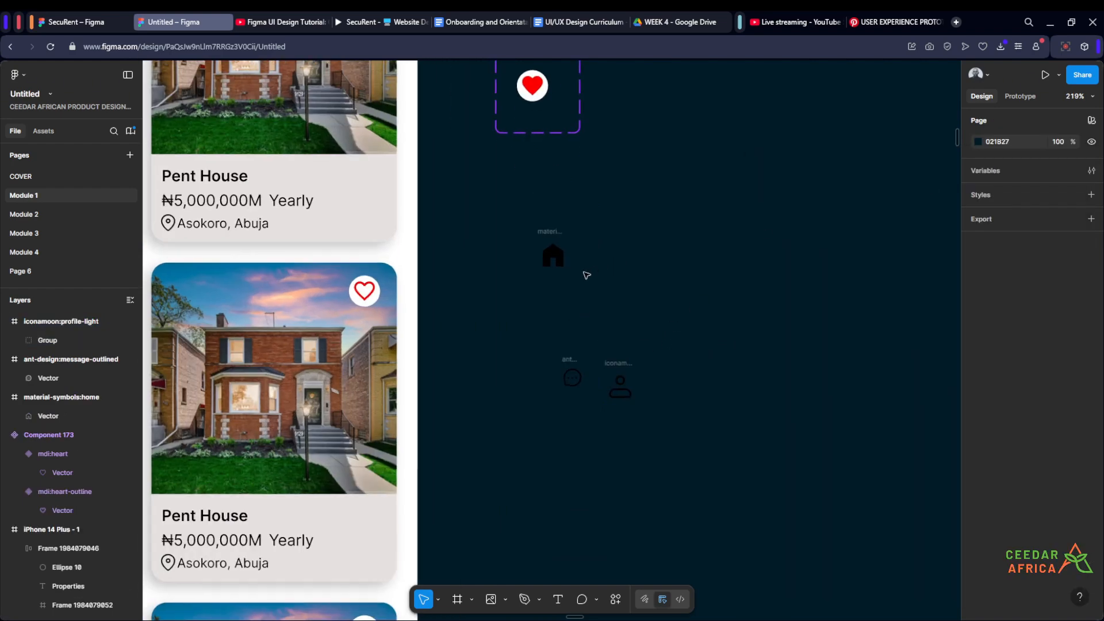
{"action": "left_click_drag", "start_coordinate": [628, 275], "coordinate": [670, 166]}
{"action": "scroll", "coordinate": [688, 209], "scroll_direction": "down", "scroll_amount": 4}
{"action": "scroll", "coordinate": [696, 285], "scroll_direction": "up", "scroll_amount": 2}
{"action": "left_click_drag", "start_coordinate": [694, 296], "coordinate": [616, 161]}
{"action": "left_click_drag", "start_coordinate": [644, 246], "coordinate": [628, 236]}
{"action": "left_click", "coordinate": [796, 174]}
{"action": "left_click_drag", "start_coordinate": [727, 124], "coordinate": [656, 242]}
{"action": "scroll", "coordinate": [617, 193], "scroll_direction": "up", "scroll_amount": 4}
{"action": "scroll", "coordinate": [500, 162], "scroll_direction": "up", "scroll_amount": 2}
{"action": "left_click", "coordinate": [500, 161], "text": "ctrl"}
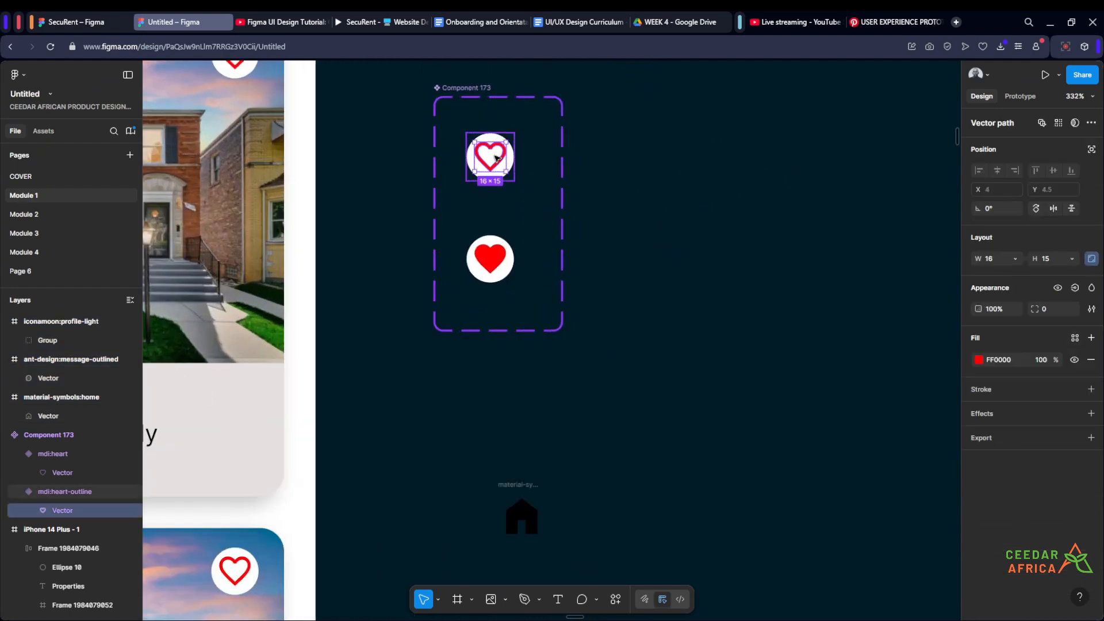
{"action": "left_click_drag", "start_coordinate": [495, 158], "coordinate": [685, 373]}
{"action": "left_click", "coordinate": [685, 374]}
{"action": "scroll", "coordinate": [665, 289], "scroll_direction": "down", "scroll_amount": 5}
- Move the heart, home, message and profile icons together to the canvas just below the phone frame
{"action": "left_click_drag", "start_coordinate": [733, 411], "coordinate": [702, 244]}
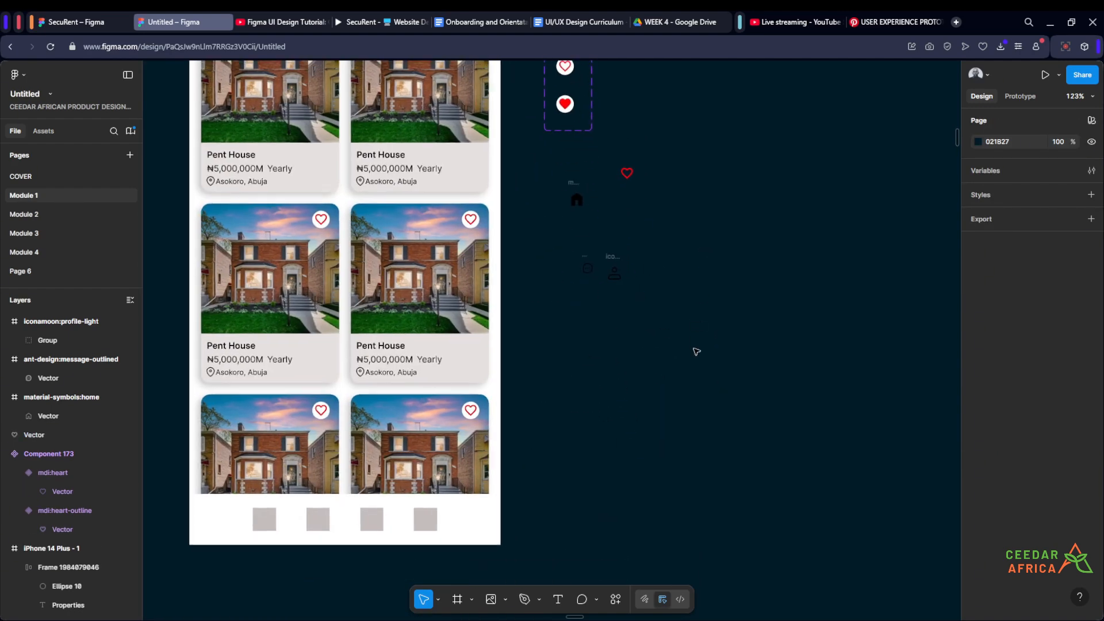
{"action": "left_click_drag", "start_coordinate": [675, 340], "coordinate": [555, 163]}
{"action": "left_click_drag", "start_coordinate": [659, 377], "coordinate": [800, 260]}
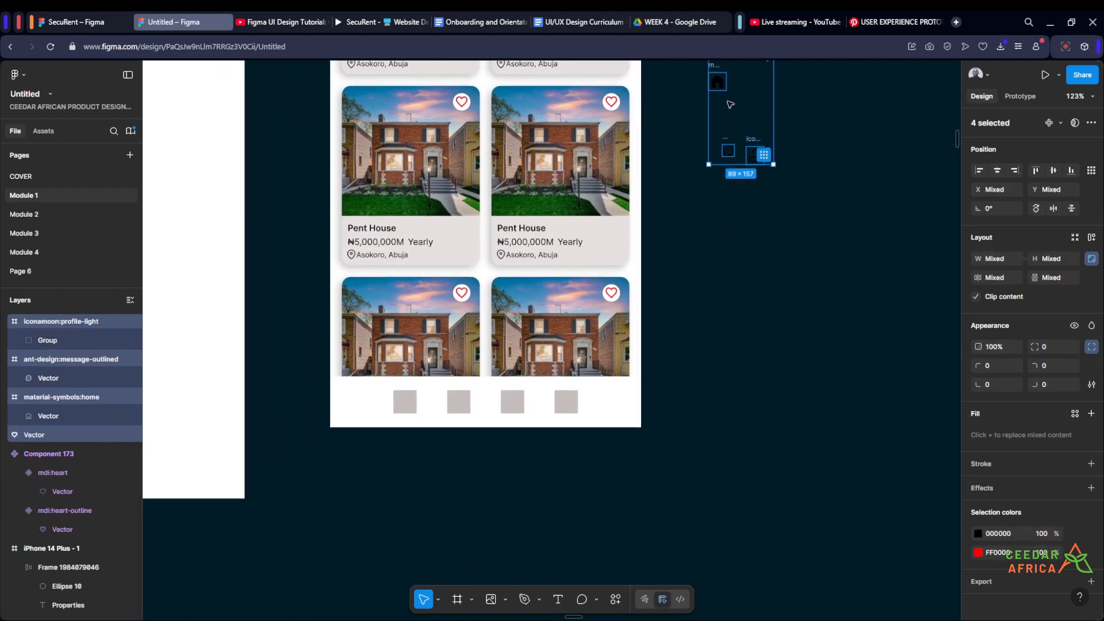
{"action": "left_click_drag", "start_coordinate": [726, 90], "coordinate": [426, 489]}
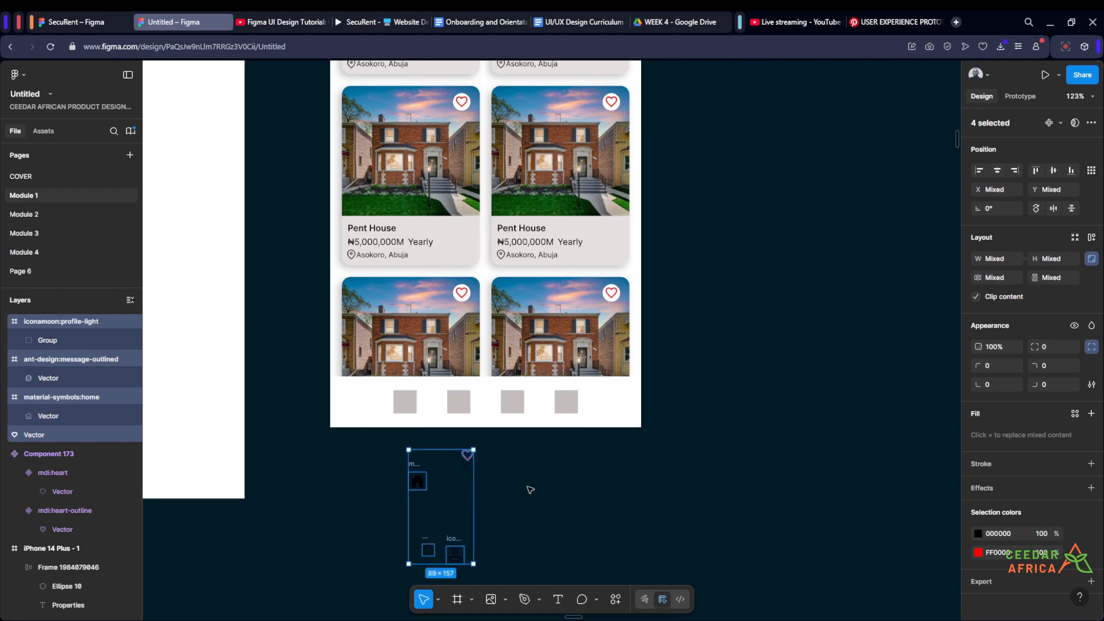
{"action": "left_click", "coordinate": [547, 487]}
- Move the home icon away from the other three icons, just below the navigation bar
{"action": "left_click_drag", "start_coordinate": [548, 486], "coordinate": [565, 367]}
{"action": "scroll", "coordinate": [506, 298], "scroll_direction": "up", "scroll_amount": 3}
{"action": "left_click", "coordinate": [538, 272]}
{"action": "scroll", "coordinate": [541, 460], "scroll_direction": "up", "scroll_amount": 2}
{"action": "left_click_drag", "start_coordinate": [451, 372], "coordinate": [407, 416]}
{"action": "left_click", "coordinate": [372, 384]}
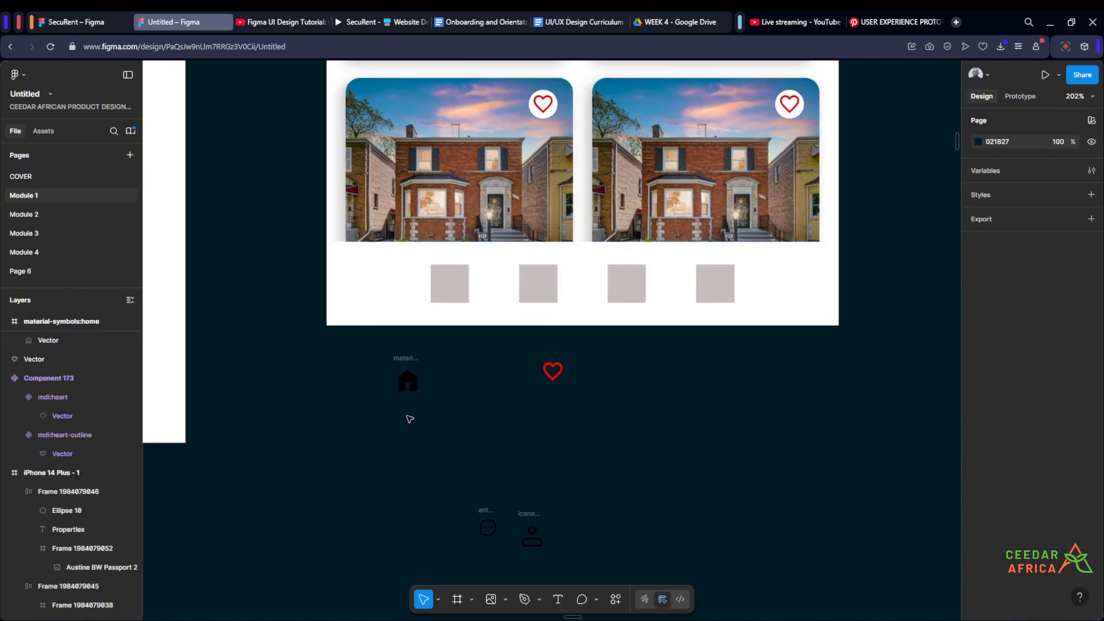
- Add a "Home" text label beneath the home icon and set its font size to 10
{"action": "key", "text": "t"}
{"action": "left_click", "coordinate": [408, 416]}
{"action": "type", "text": "H"}
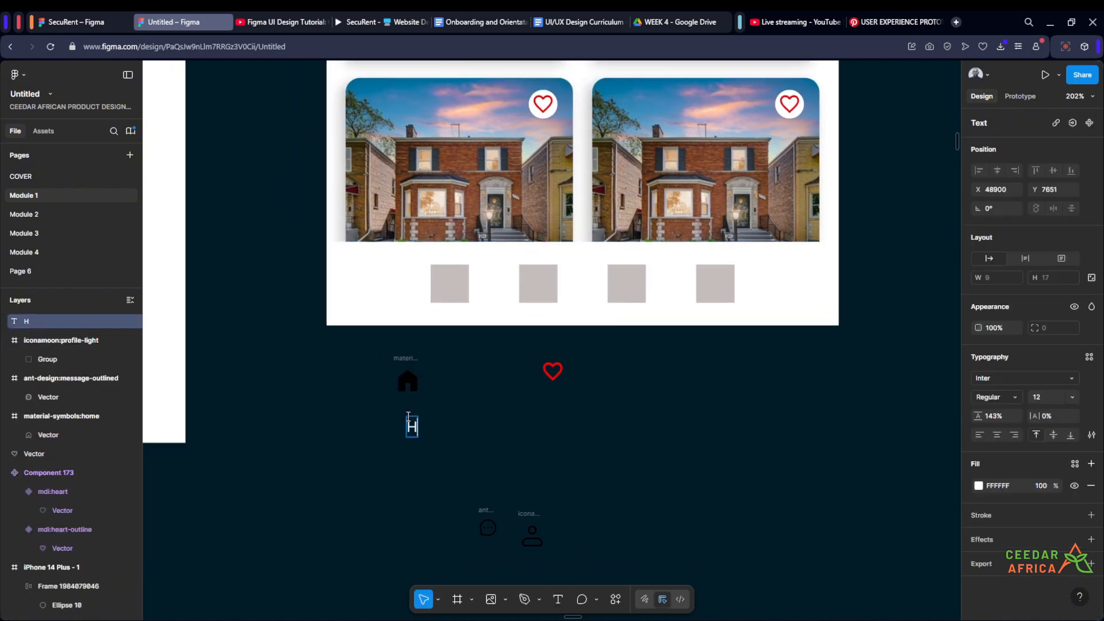
{"action": "type", "text": "ome"}
{"action": "key", "text": "Escape"}
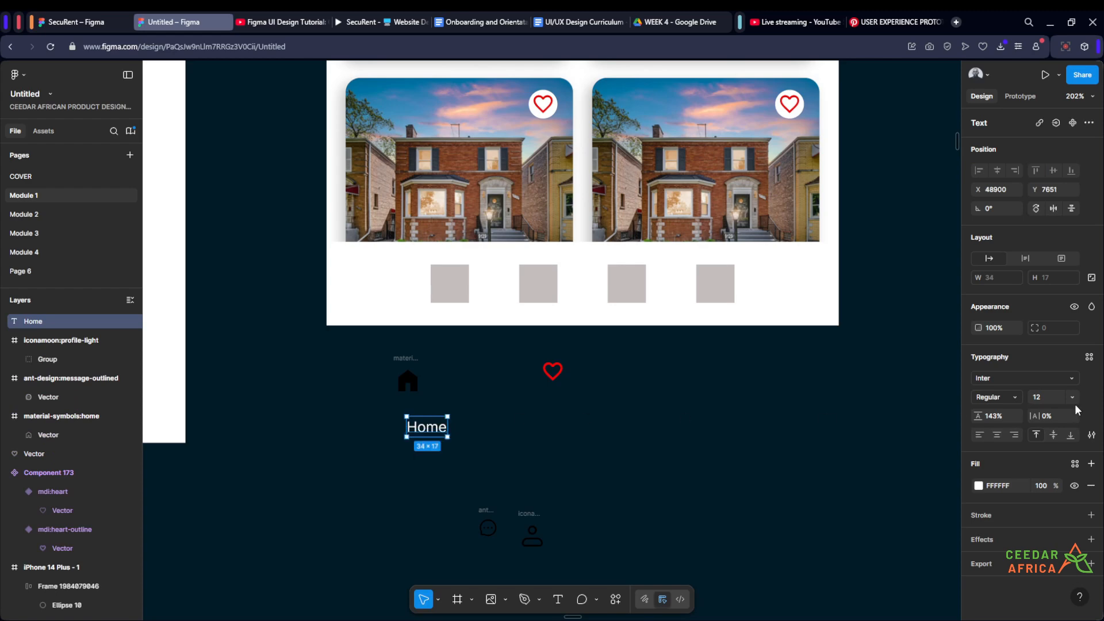
{"action": "key", "text": "Return"}
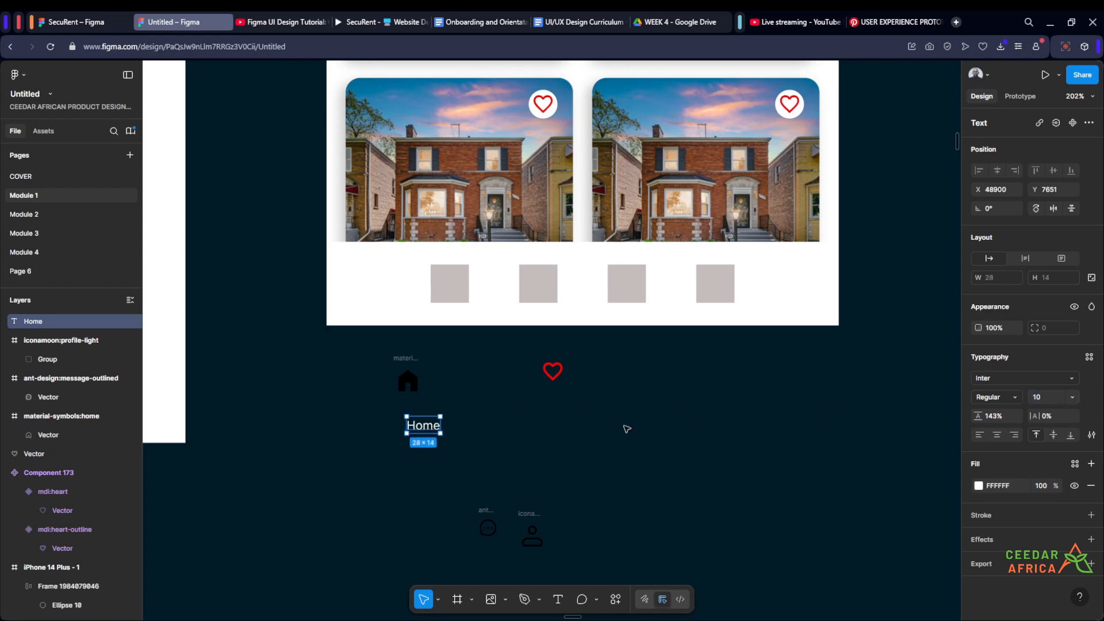
{"action": "left_click", "coordinate": [497, 446]}
- Combine the home icon and its label in a vertical auto layout with a gap of 4 and top-centre alignment
{"action": "left_click", "coordinate": [408, 380]}
{"action": "left_click", "coordinate": [419, 426], "text": "shift"}
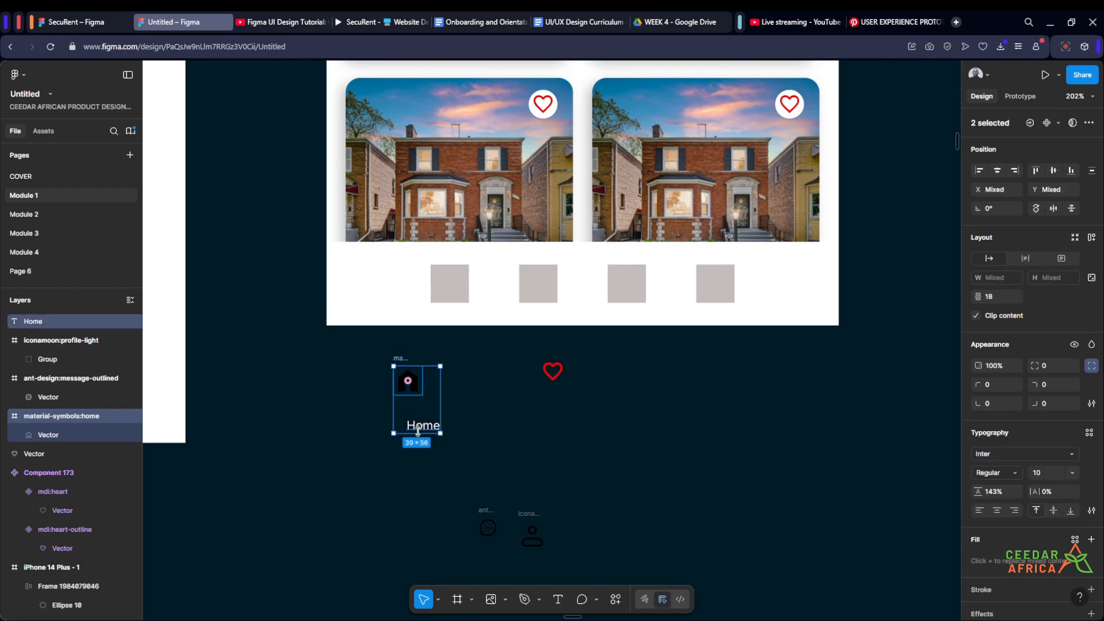
{"action": "key", "text": "shift+a"}
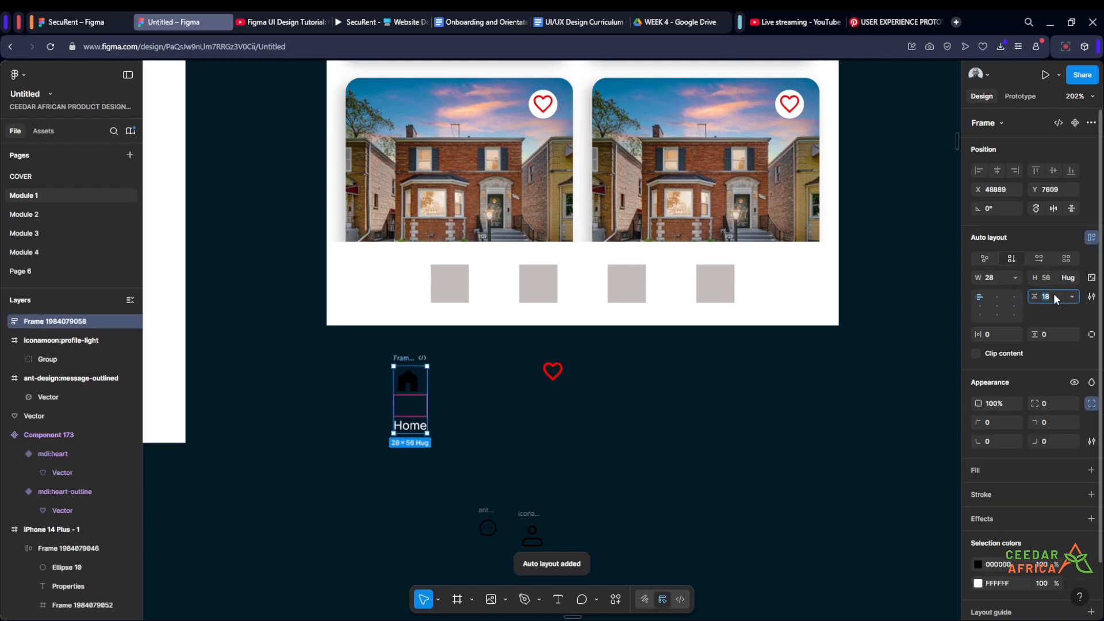
{"action": "key", "text": "Return"}
{"action": "scroll", "coordinate": [393, 405], "scroll_direction": "up", "scroll_amount": 2}
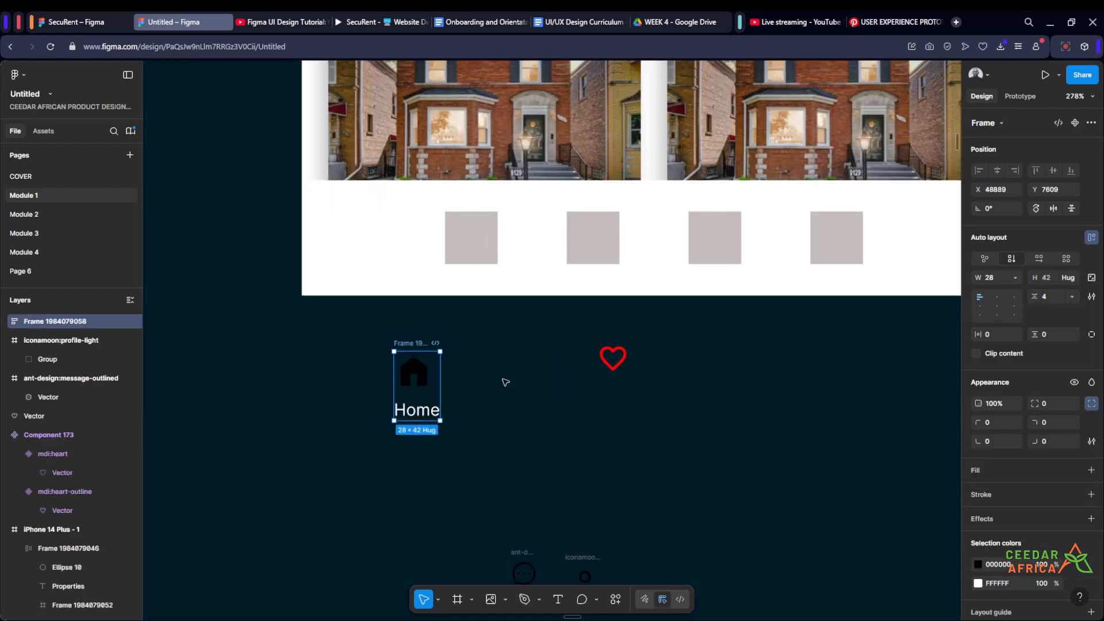
{"action": "left_click", "coordinate": [997, 306]}
- Move the Home icon-and-label stack into the navigation bar ahead of the grey placeholder squares
{"action": "left_click", "coordinate": [506, 403]}
{"action": "left_click_drag", "start_coordinate": [518, 395], "coordinate": [459, 455]}
{"action": "left_click_drag", "start_coordinate": [349, 403], "coordinate": [412, 435]}
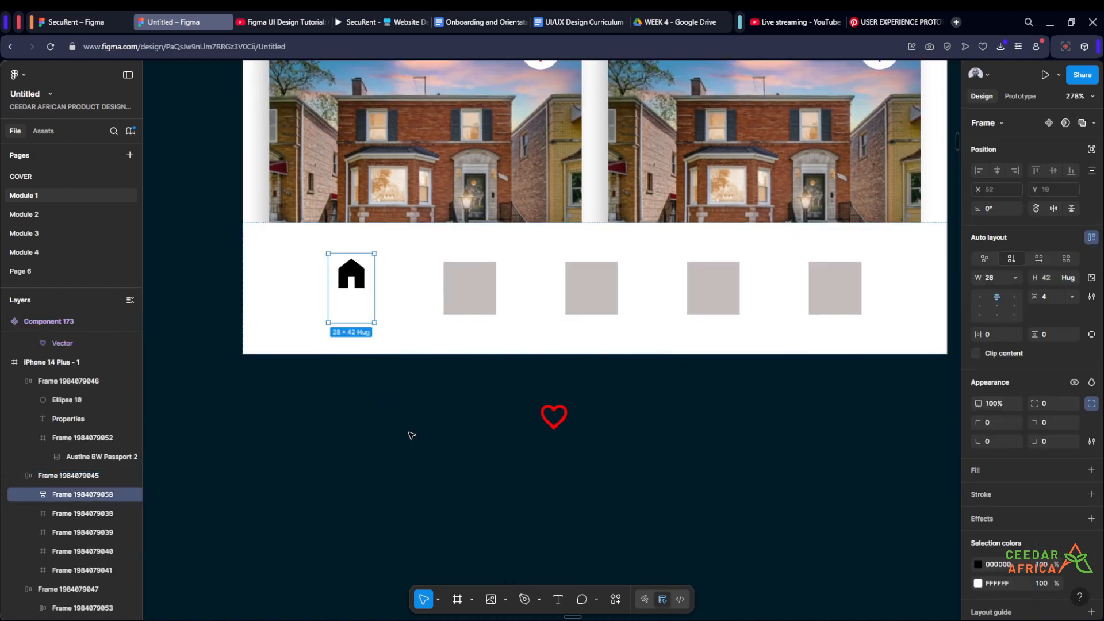
- Change the Home label's fill from white to blue 1B14FF
{"action": "double_click", "coordinate": [350, 312]}
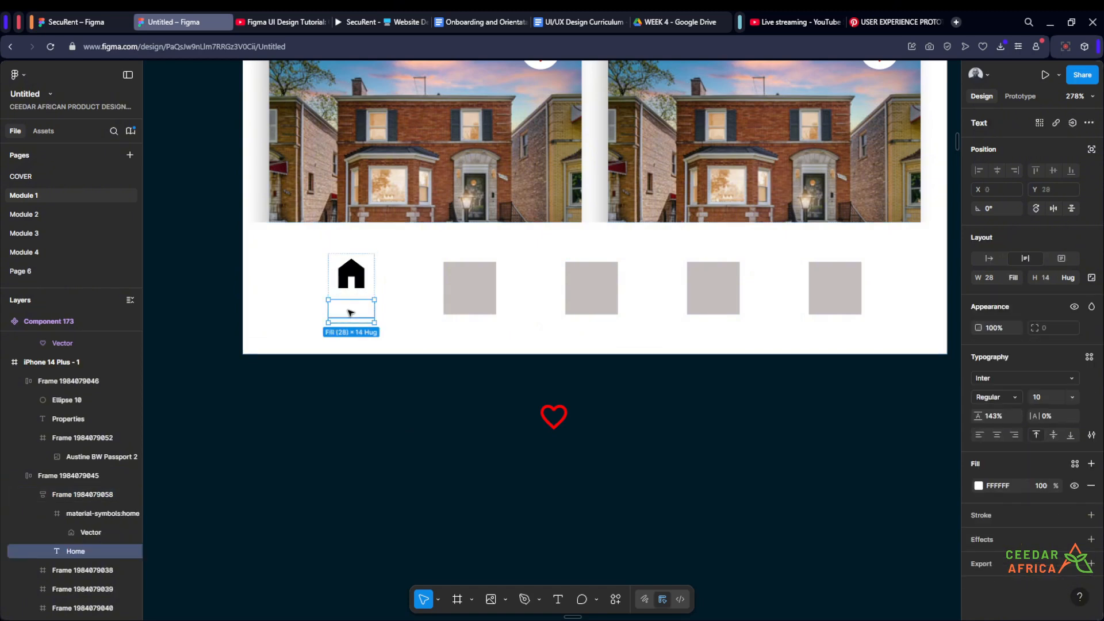
{"action": "left_click", "coordinate": [979, 486]}
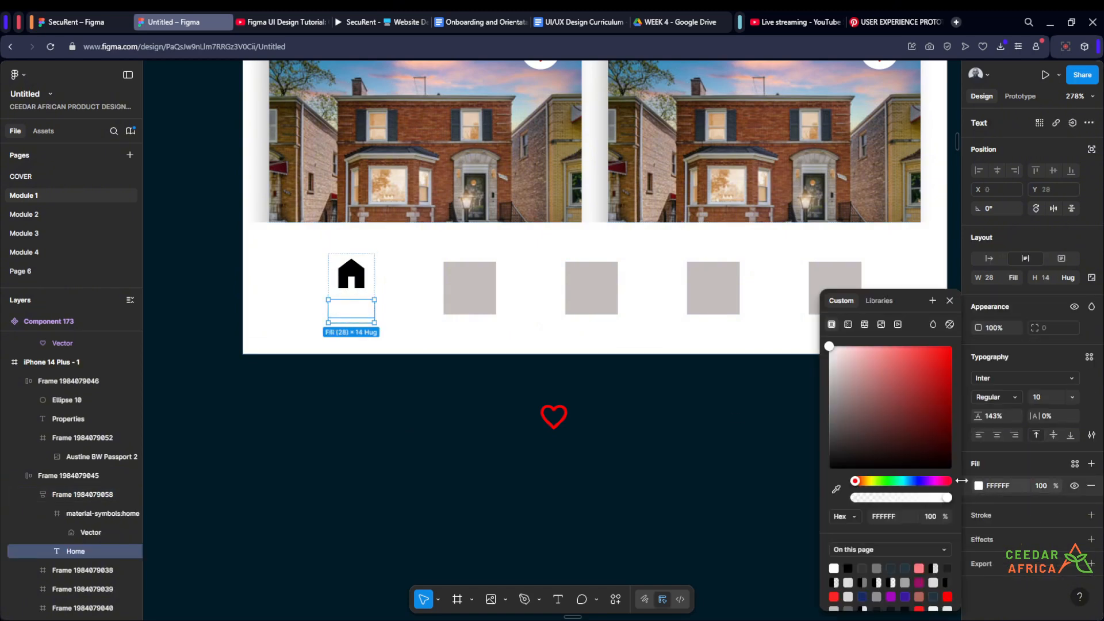
{"action": "left_click", "coordinate": [918, 482]}
{"action": "left_click", "coordinate": [937, 384]}
{"action": "left_click", "coordinate": [868, 387]}
{"action": "left_click", "coordinate": [687, 444]}
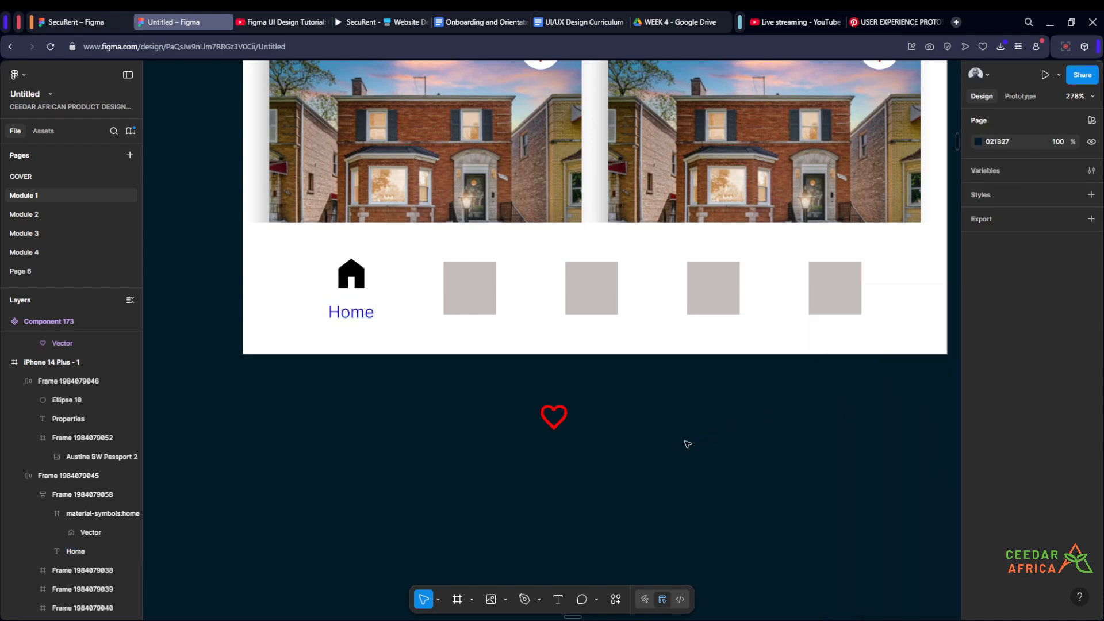
- Set the auto layout gap between the home icon and its label in the navigation bar to 0
{"action": "scroll", "coordinate": [688, 444], "scroll_direction": "down", "scroll_amount": 5}
{"action": "scroll", "coordinate": [746, 477], "scroll_direction": "right", "scroll_amount": 2}
{"action": "scroll", "coordinate": [429, 408], "scroll_direction": "up", "scroll_amount": 4}
{"action": "scroll", "coordinate": [443, 411], "scroll_direction": "down", "scroll_amount": 1}
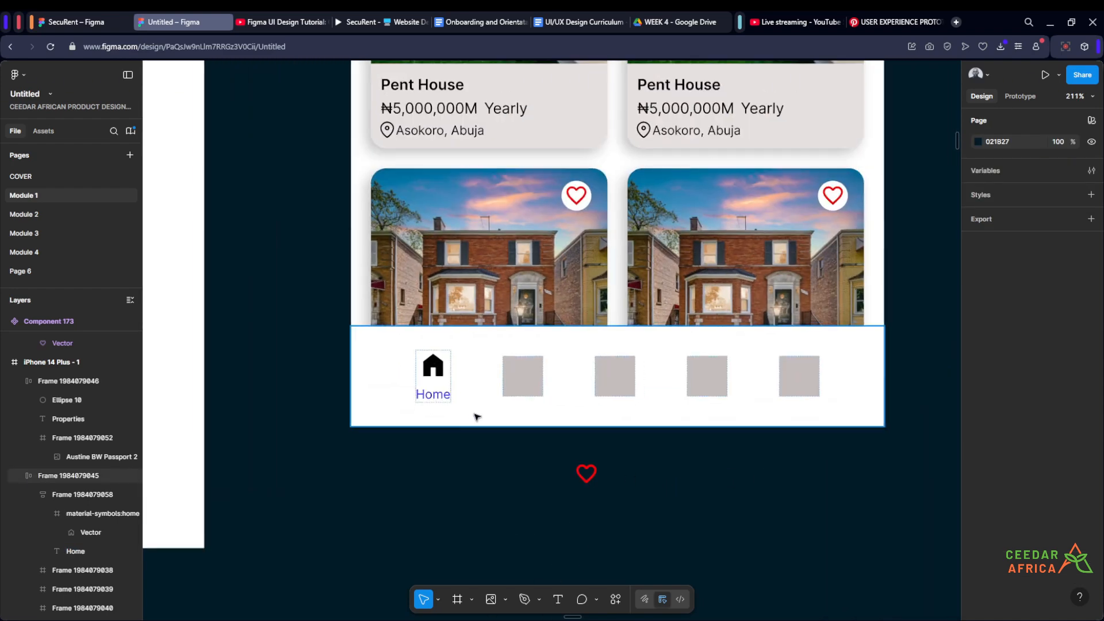
{"action": "double_click", "coordinate": [432, 381]}
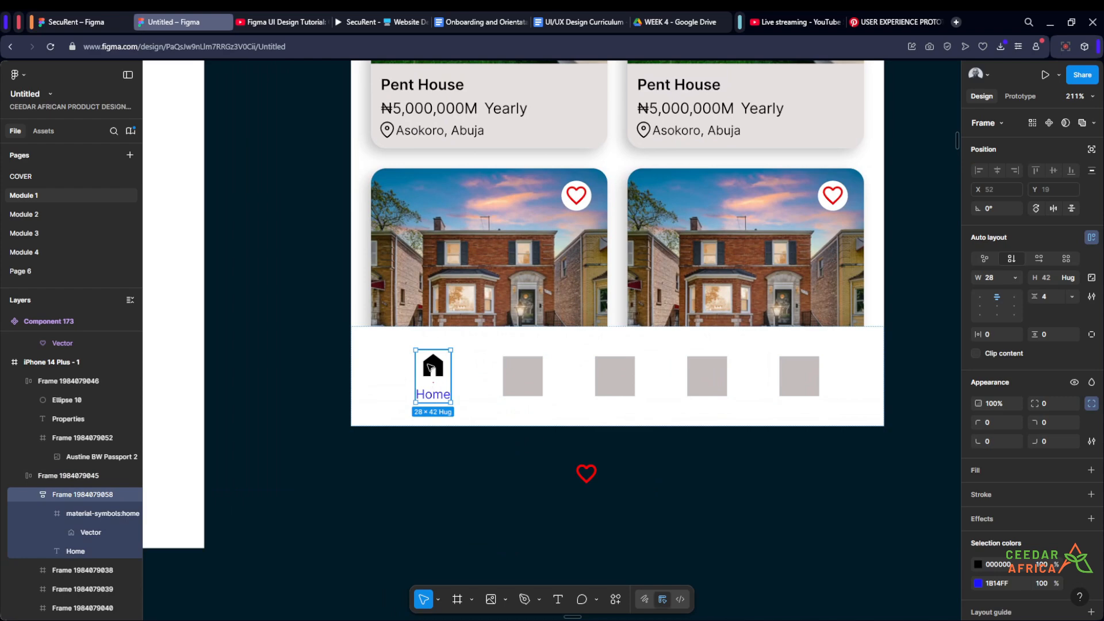
{"action": "left_click", "coordinate": [430, 368]}
{"action": "scroll", "coordinate": [710, 327], "scroll_direction": "down", "scroll_amount": 5}
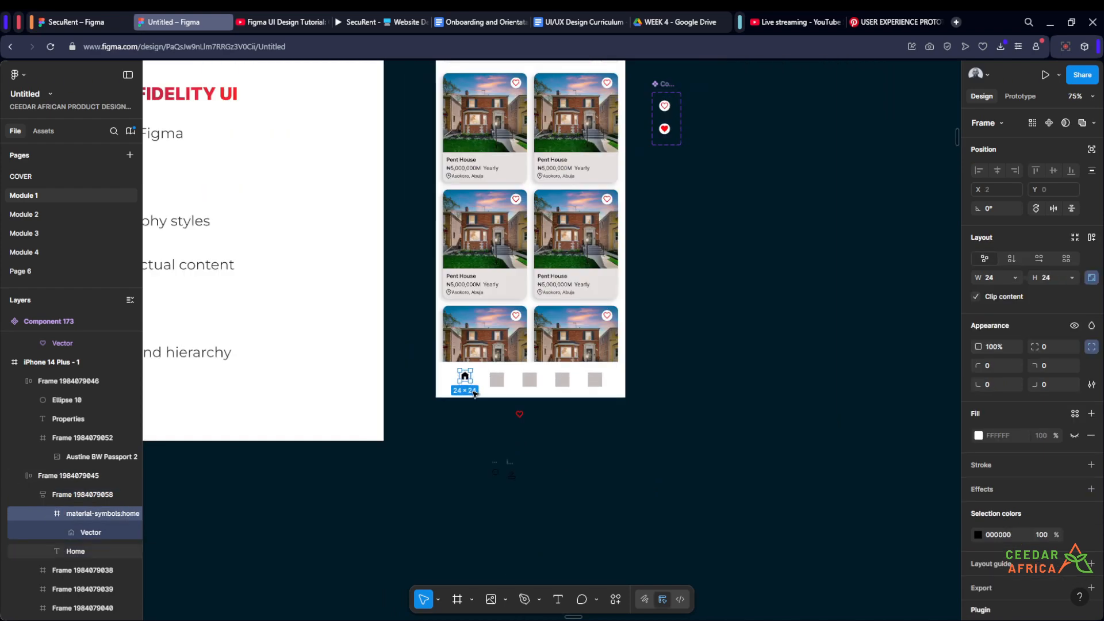
{"action": "scroll", "coordinate": [467, 391], "scroll_direction": "up", "scroll_amount": 3}
{"action": "scroll", "coordinate": [467, 391], "scroll_direction": "up", "scroll_amount": 5}
{"action": "left_click", "coordinate": [457, 377]}
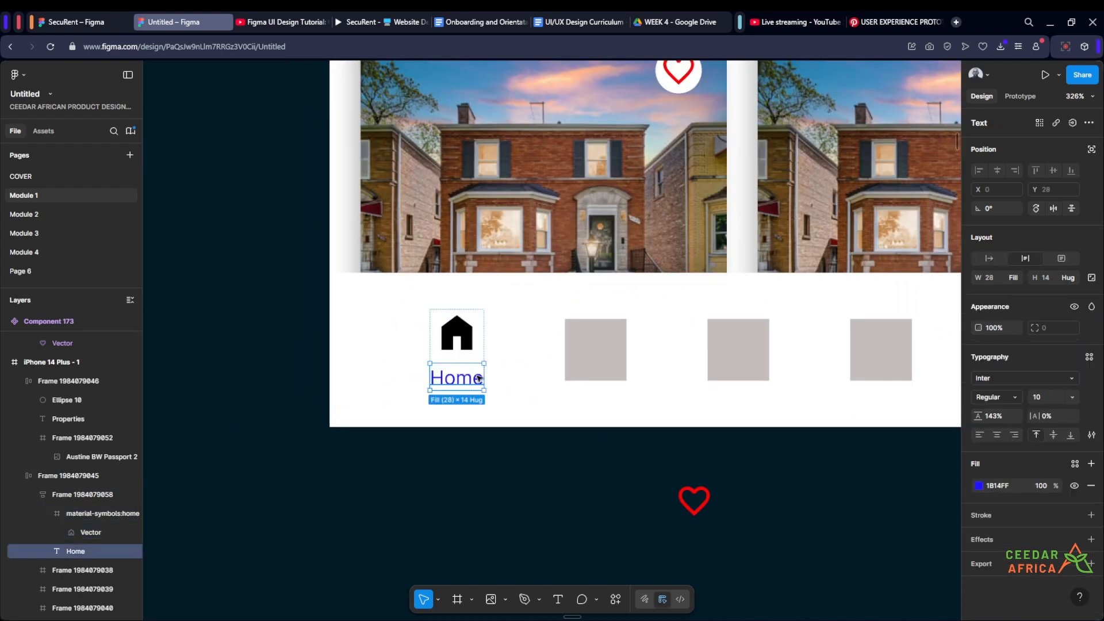
{"action": "left_click", "coordinate": [474, 352]}
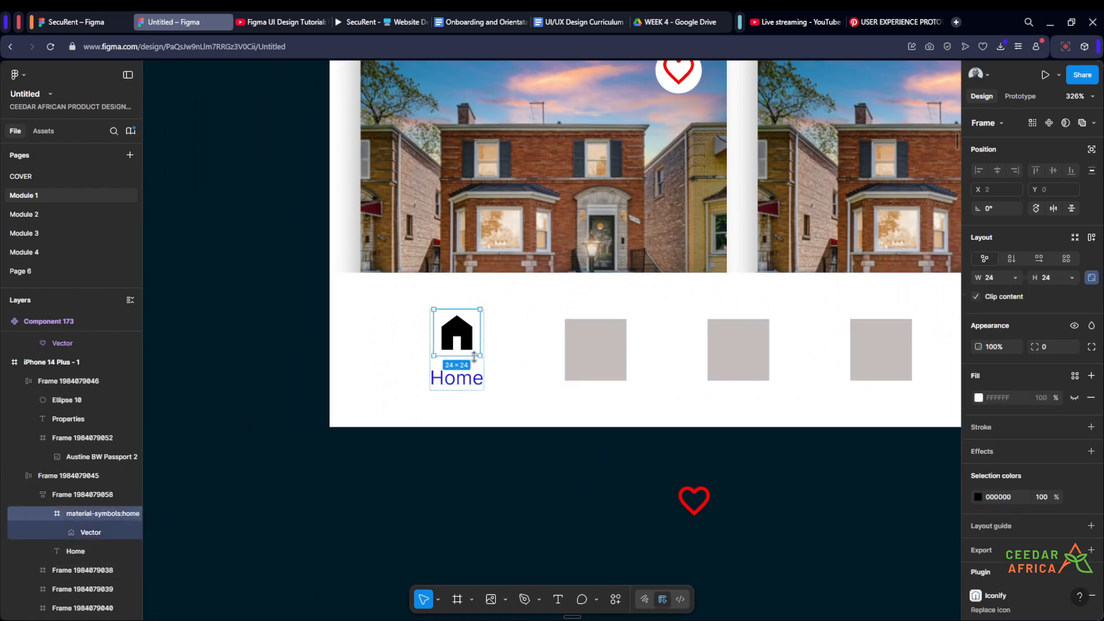
{"action": "left_click", "coordinate": [595, 354]}
{"action": "left_click", "coordinate": [457, 354]}
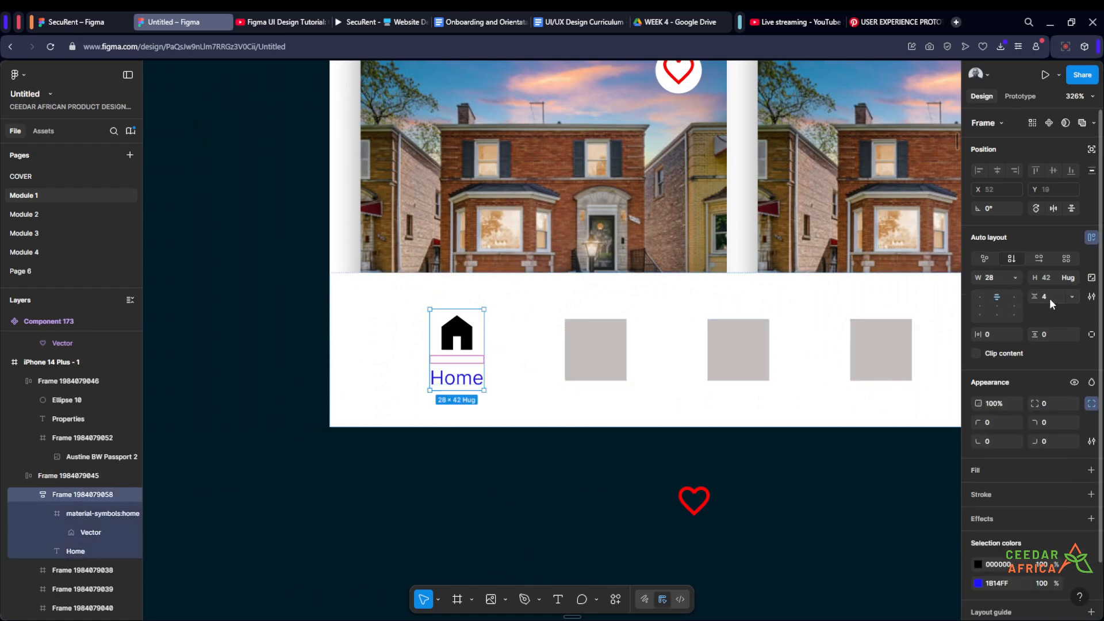
{"action": "type", "text": "0"}
{"action": "key", "text": "Return"}
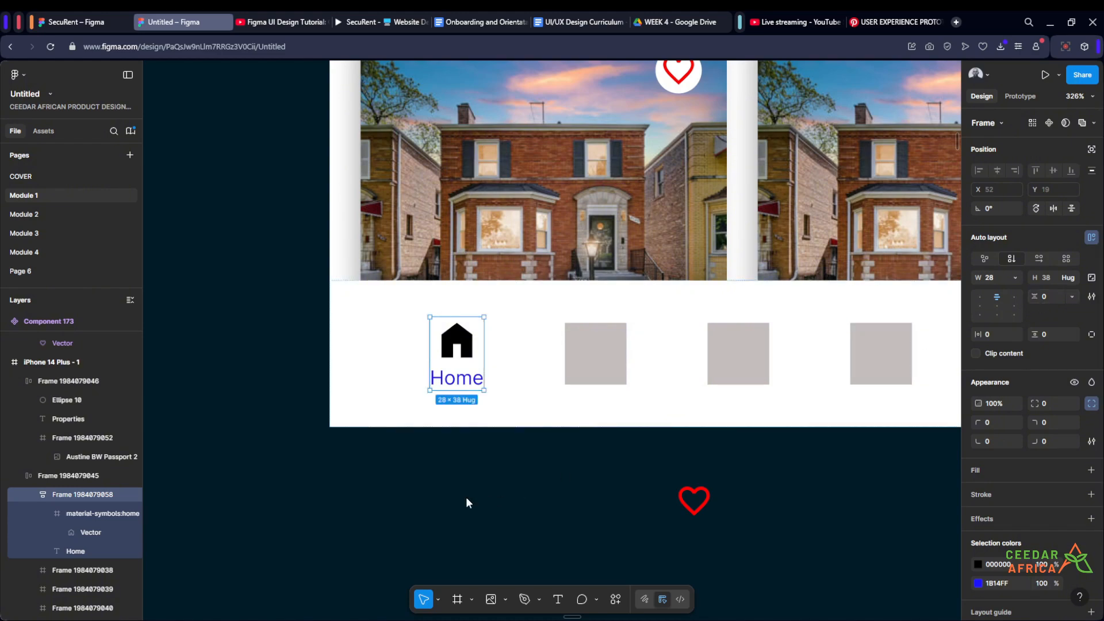
{"action": "left_click", "coordinate": [467, 501]}
- Move the loose red heart outline closer to the Home item, still below the phone frame
{"action": "scroll", "coordinate": [494, 430], "scroll_direction": "down", "scroll_amount": 6}
{"action": "scroll", "coordinate": [500, 412], "scroll_direction": "down", "scroll_amount": 2}
{"action": "scroll", "coordinate": [500, 380], "scroll_direction": "up", "scroll_amount": 5}
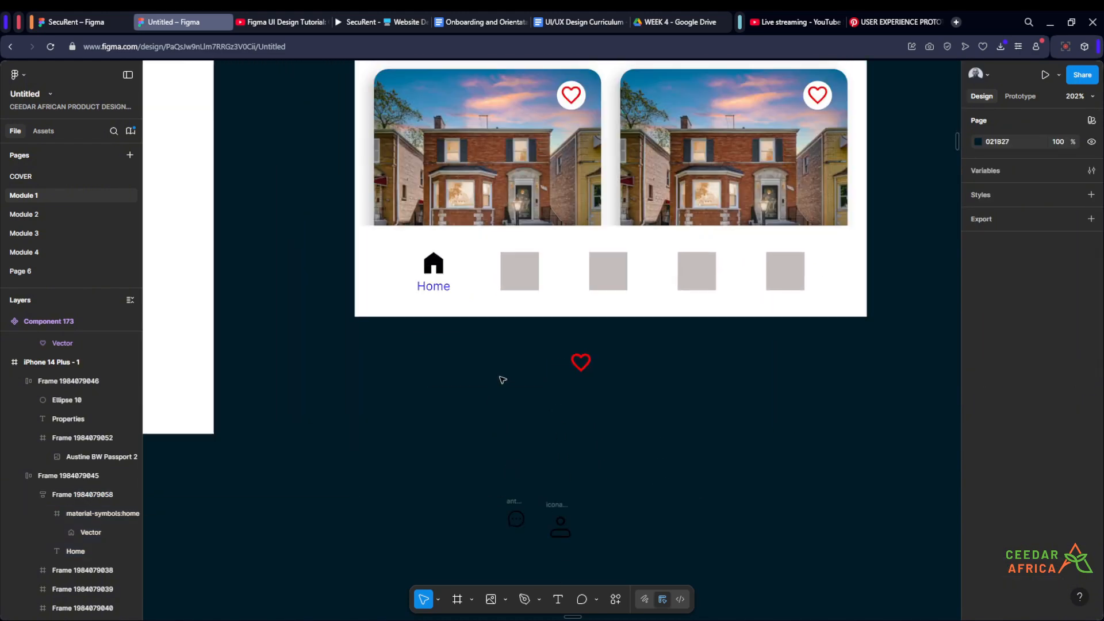
{"action": "scroll", "coordinate": [509, 381], "scroll_direction": "up", "scroll_amount": 1}
{"action": "left_click_drag", "start_coordinate": [573, 319], "coordinate": [489, 335]}
{"action": "scroll", "coordinate": [653, 343], "scroll_direction": "down", "scroll_amount": 4}
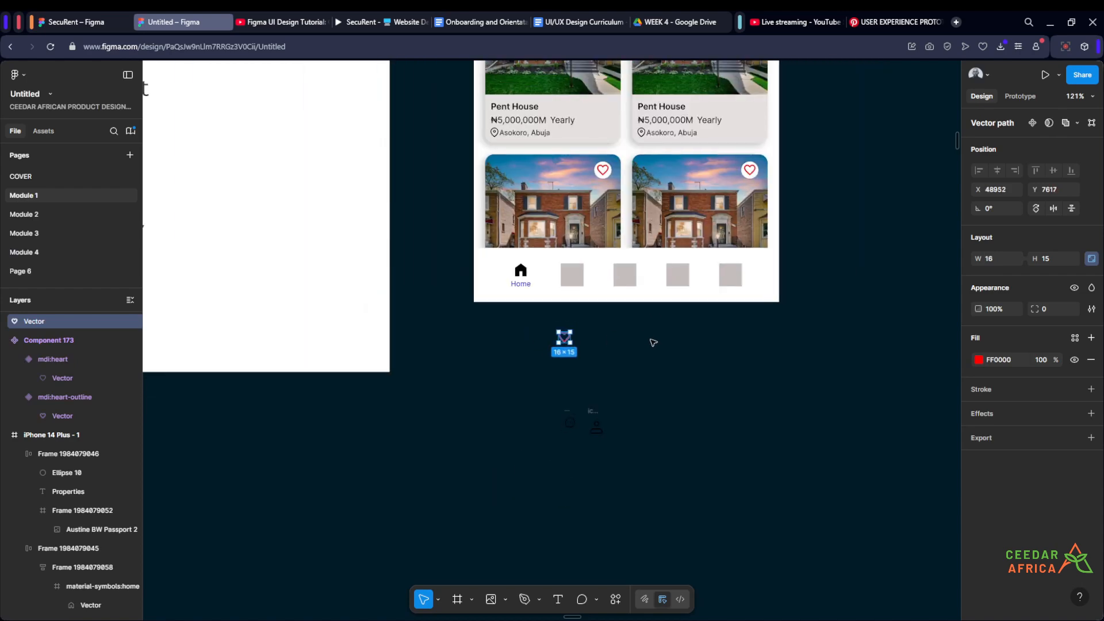
{"action": "left_click", "coordinate": [630, 349]}
- Duplicate the Home item inside the navigation bar
{"action": "scroll", "coordinate": [608, 375], "scroll_direction": "up", "scroll_amount": 4}
{"action": "scroll", "coordinate": [583, 352], "scroll_direction": "up", "scroll_amount": 1}
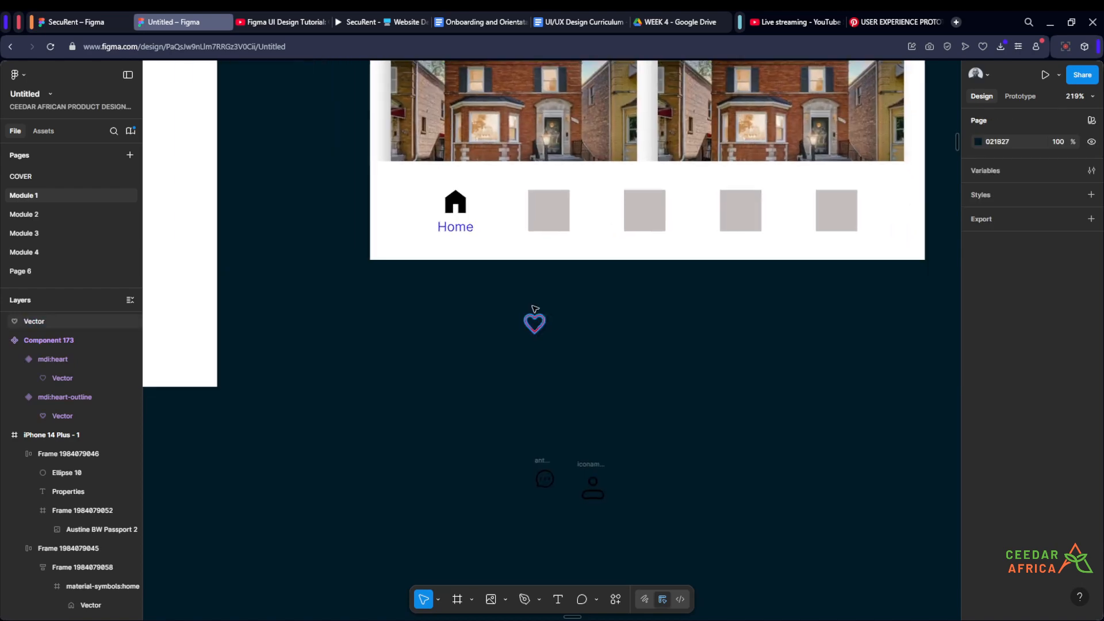
{"action": "scroll", "coordinate": [515, 286], "scroll_direction": "up", "scroll_amount": 1}
{"action": "left_click", "coordinate": [460, 218]}
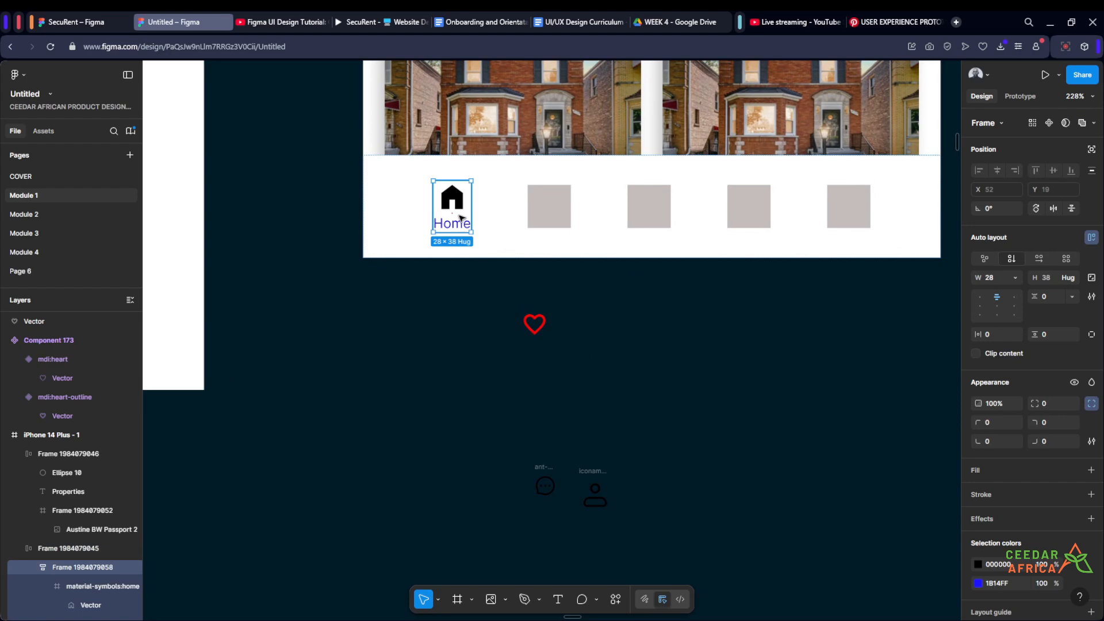
{"action": "key", "text": "ctrl+d"}
- Delete the four grey placeholder squares from the navigation bar
{"action": "left_click", "coordinate": [598, 217]}
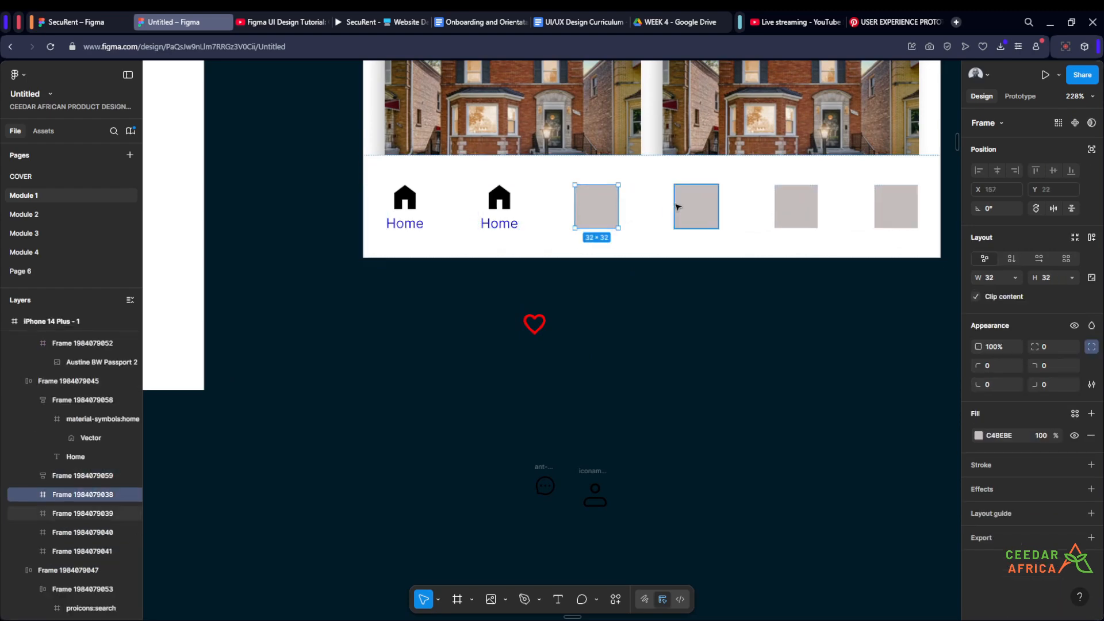
{"action": "left_click", "coordinate": [678, 207], "text": "shift"}
{"action": "left_click", "coordinate": [795, 202], "text": "shift"}
{"action": "left_click", "coordinate": [902, 213], "text": "shift"}
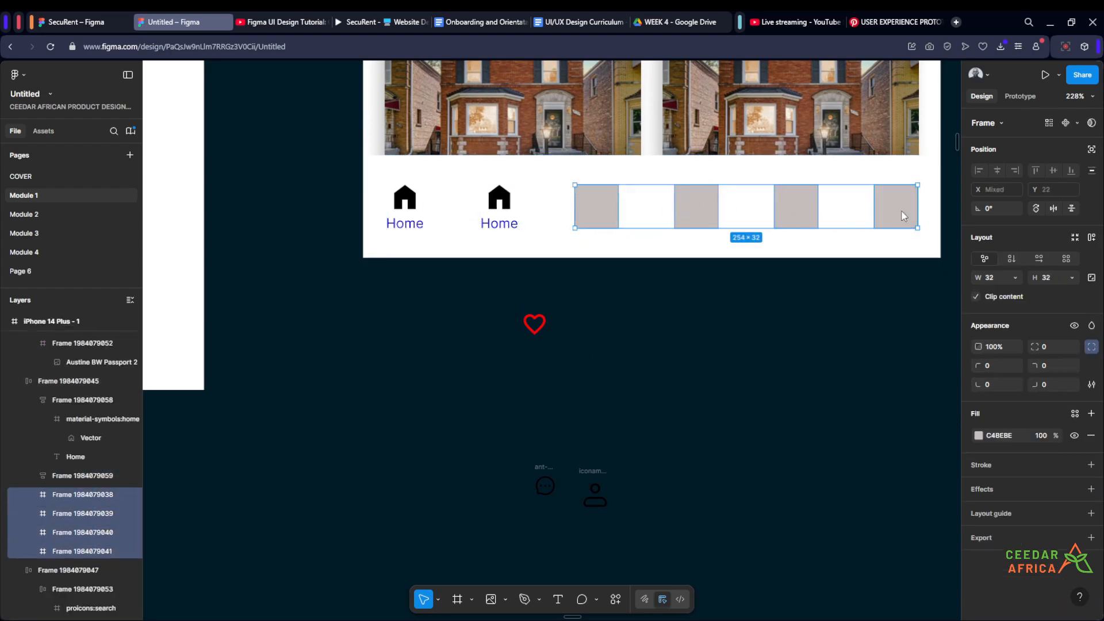
{"action": "key", "text": "Delete"}
- Change the label of the second Home item in the navigation bar to "Favourite"
{"action": "scroll", "coordinate": [678, 264], "scroll_direction": "right", "scroll_amount": 1}
{"action": "scroll", "coordinate": [670, 284], "scroll_direction": "down", "scroll_amount": 1}
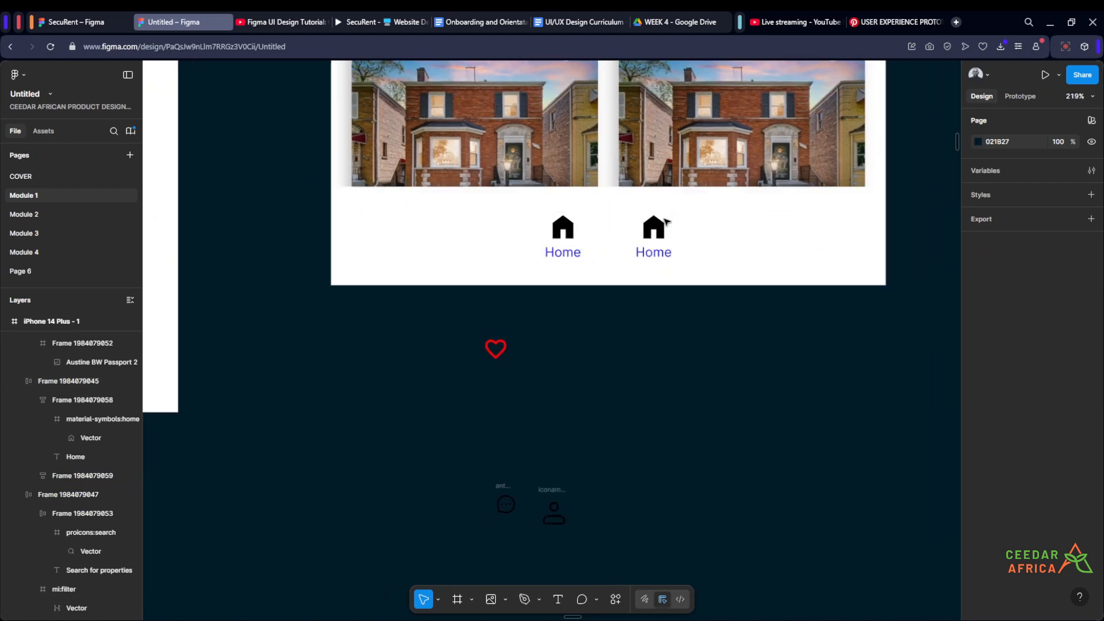
{"action": "scroll", "coordinate": [664, 220], "scroll_direction": "up", "scroll_amount": 3}
{"action": "double_click", "coordinate": [655, 262]}
{"action": "type", "text": "Fa"}
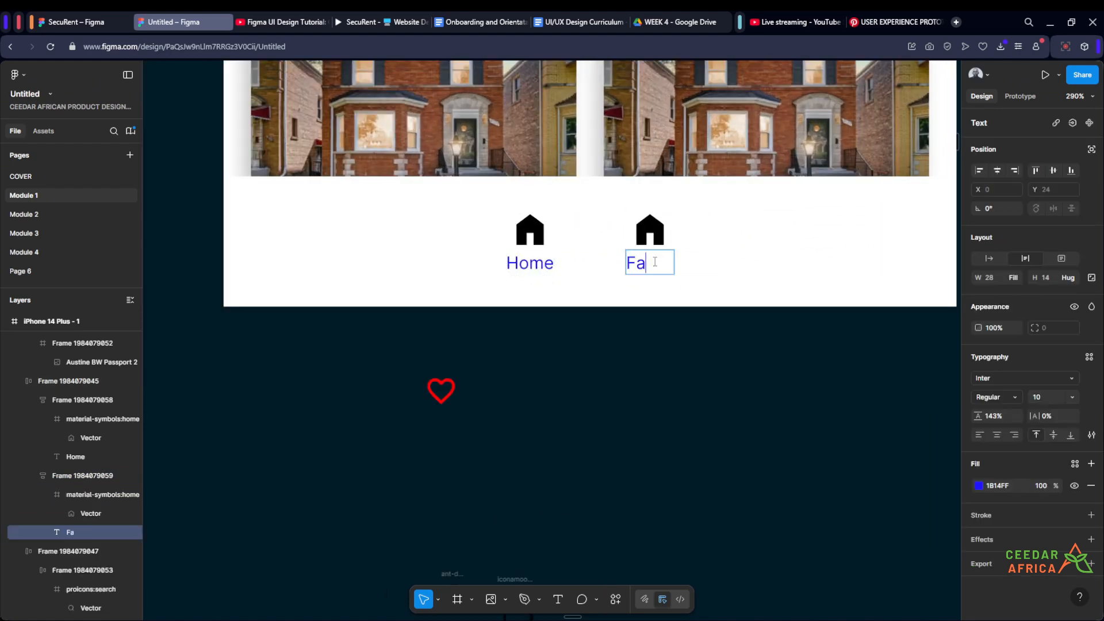
{"action": "type", "text": "vourite"}
{"action": "key", "text": "Escape"}
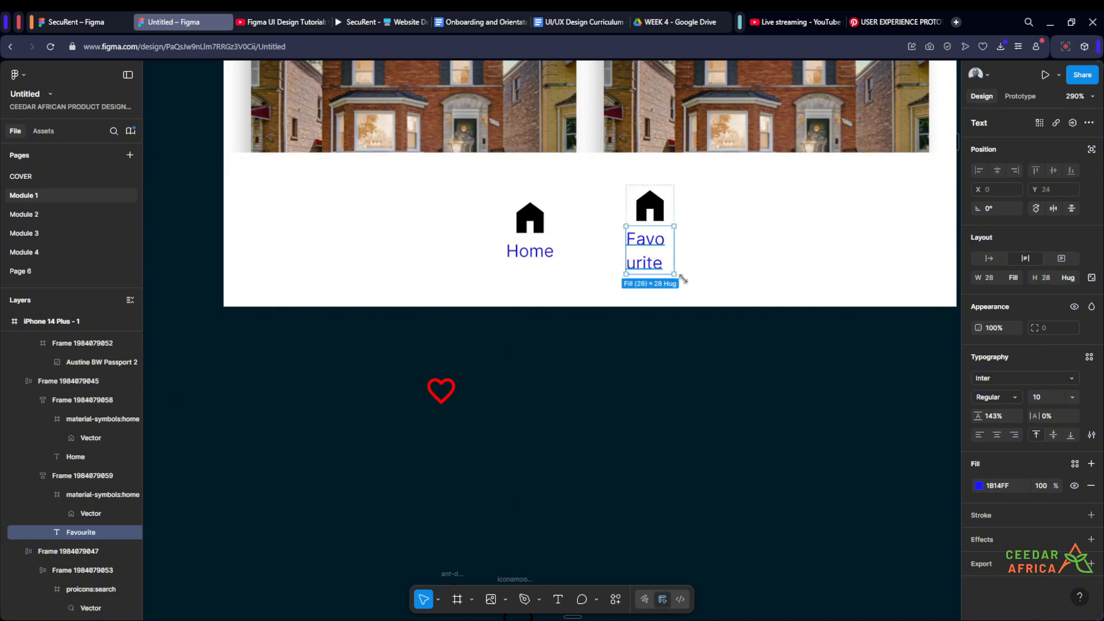
- Set the width of the Favourite label in the navigation bar to hug its contents
{"action": "left_click", "coordinate": [1015, 277]}
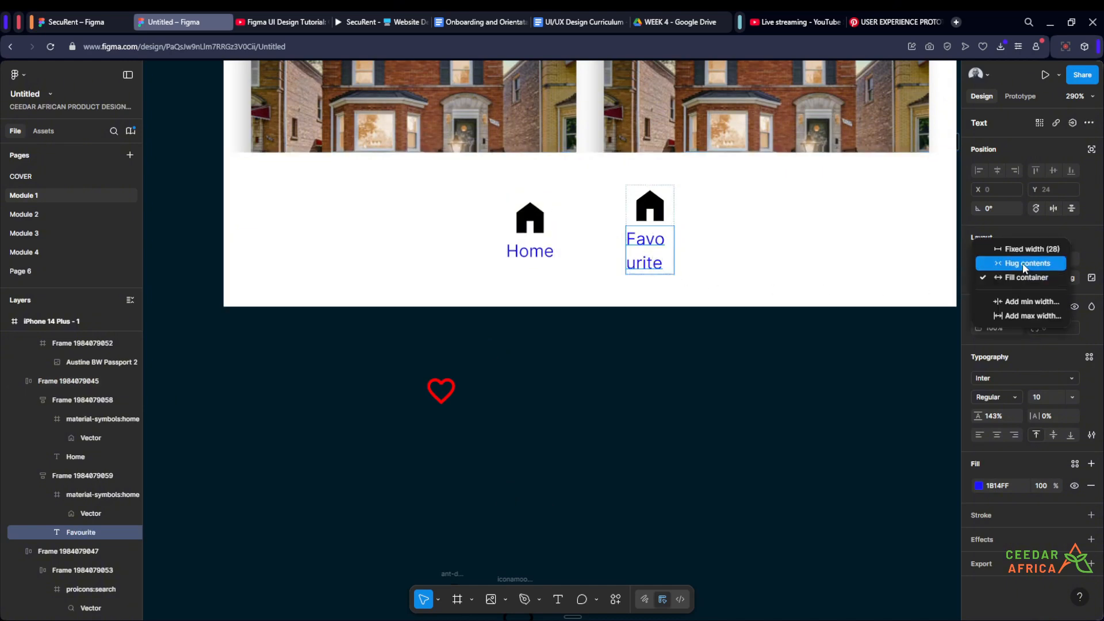
{"action": "left_click", "coordinate": [1022, 264]}
{"action": "left_click", "coordinate": [631, 360]}
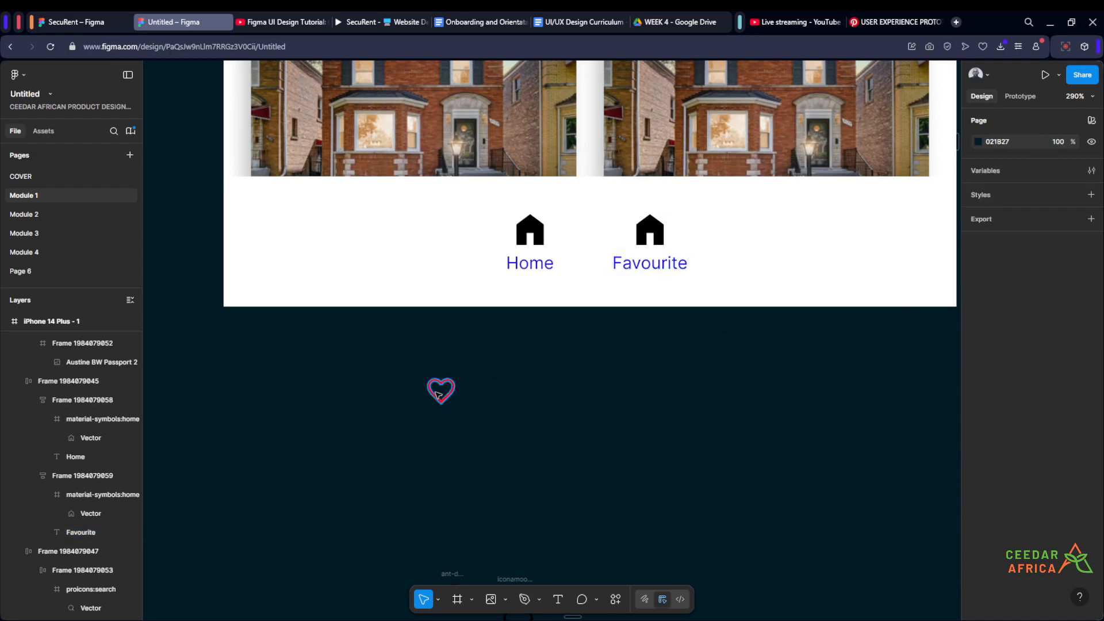
- Move the loose red heart outline above the Favourite label and delete that item's house icon
{"action": "left_click", "coordinate": [441, 391]}
{"action": "key", "text": "Return"}
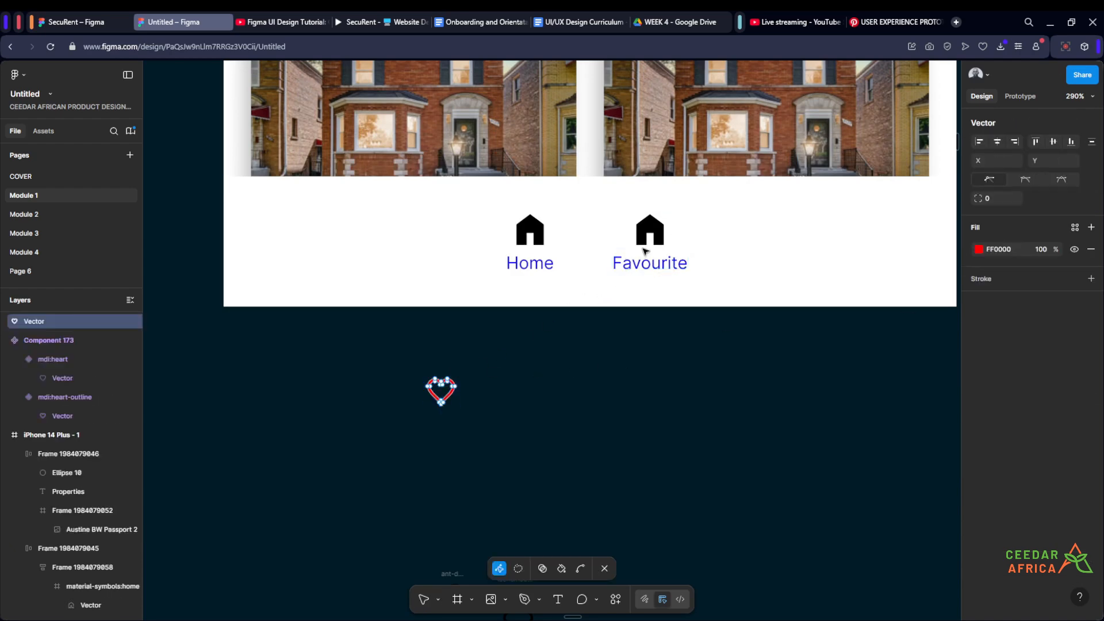
{"action": "left_click", "coordinate": [558, 412]}
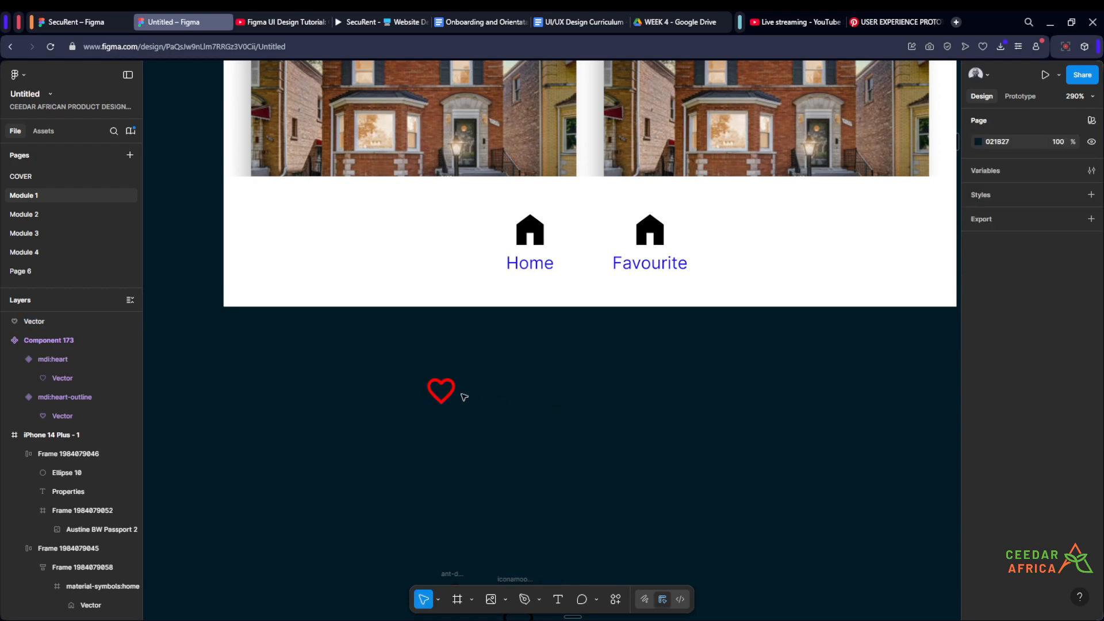
{"action": "left_click", "coordinate": [434, 396]}
{"action": "left_click_drag", "start_coordinate": [441, 391], "coordinate": [661, 260]}
{"action": "left_click", "coordinate": [650, 213]}
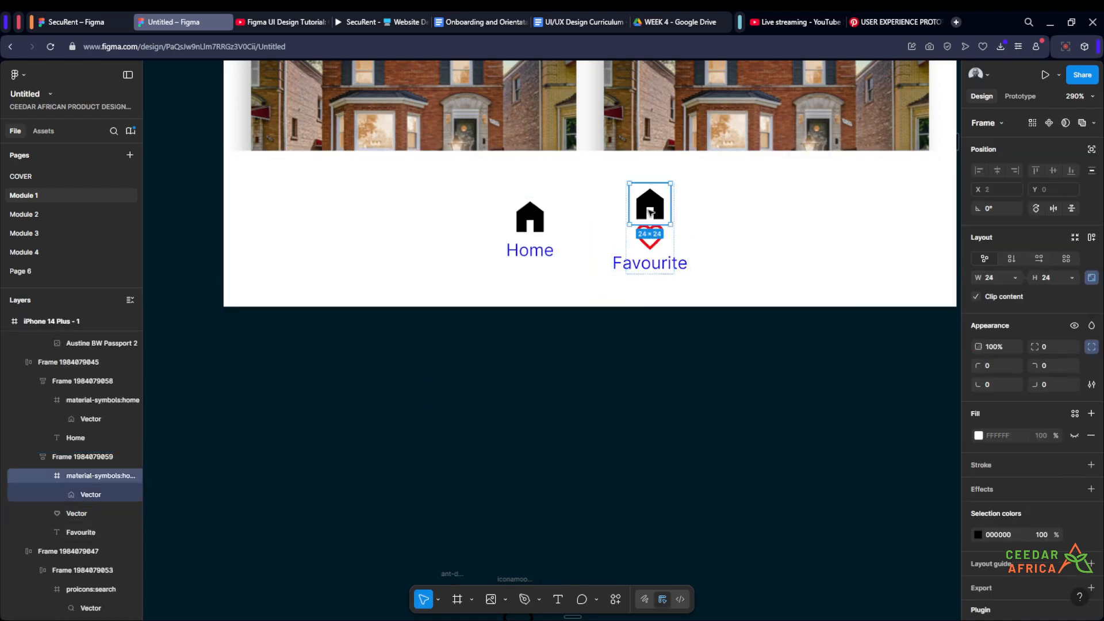
{"action": "key", "text": "Delete"}
- Set the width of the whole Favourite item's auto layout frame to hug its contents
{"action": "left_click", "coordinate": [647, 248]}
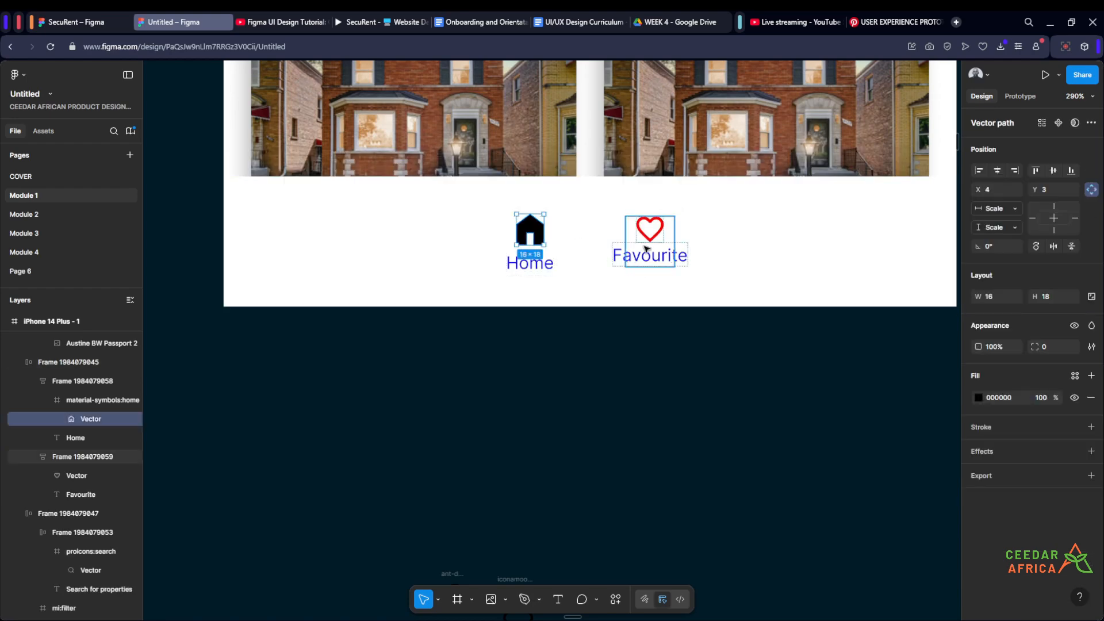
{"action": "left_click", "coordinate": [1015, 278]}
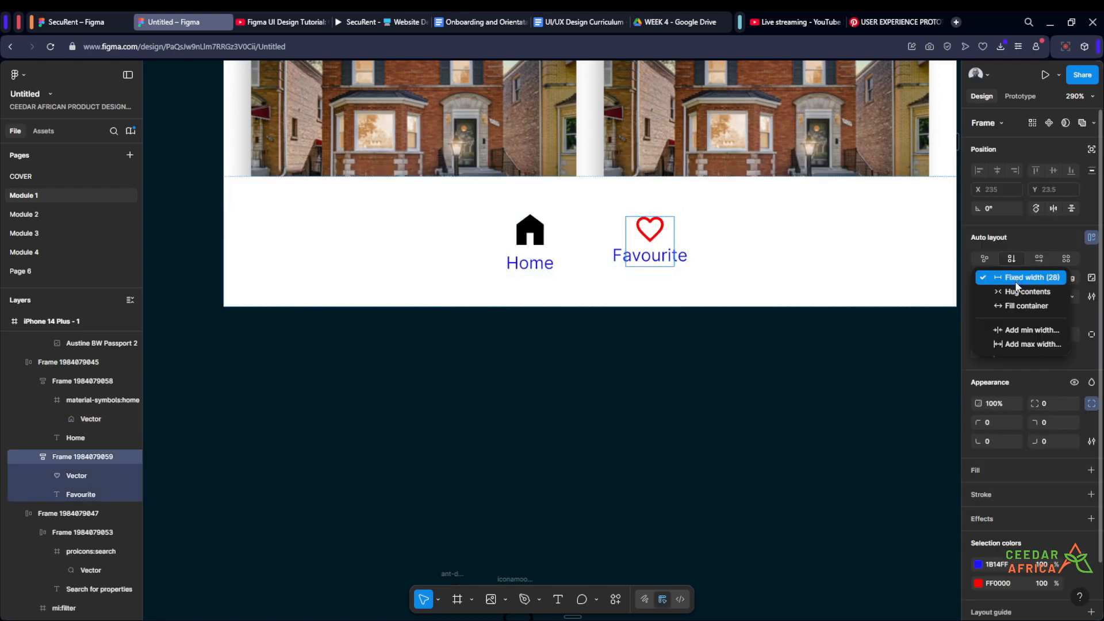
{"action": "left_click", "coordinate": [978, 292]}
{"action": "left_click", "coordinate": [630, 380]}
{"action": "scroll", "coordinate": [594, 347], "scroll_direction": "down", "scroll_amount": 1}
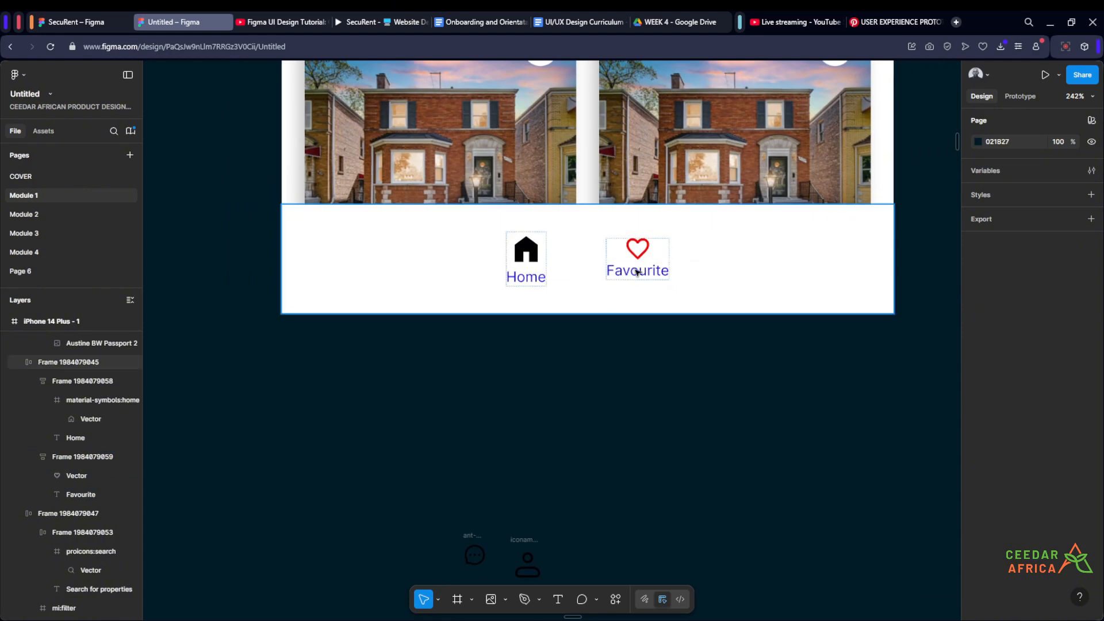
{"action": "left_click", "coordinate": [637, 268]}
{"action": "scroll", "coordinate": [627, 269], "scroll_direction": "up", "scroll_amount": 3}
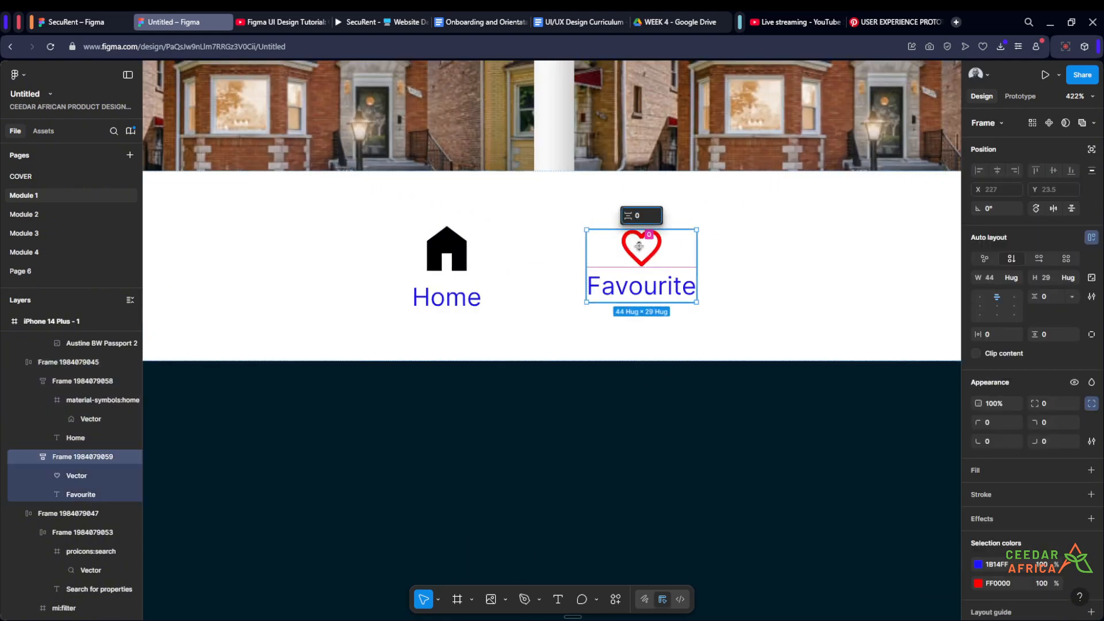
- Inspect the dimensions of the Home icon's frame and the house vector inside it
{"action": "left_click", "coordinate": [431, 254]}
{"action": "scroll", "coordinate": [425, 258], "scroll_direction": "up", "scroll_amount": 3}
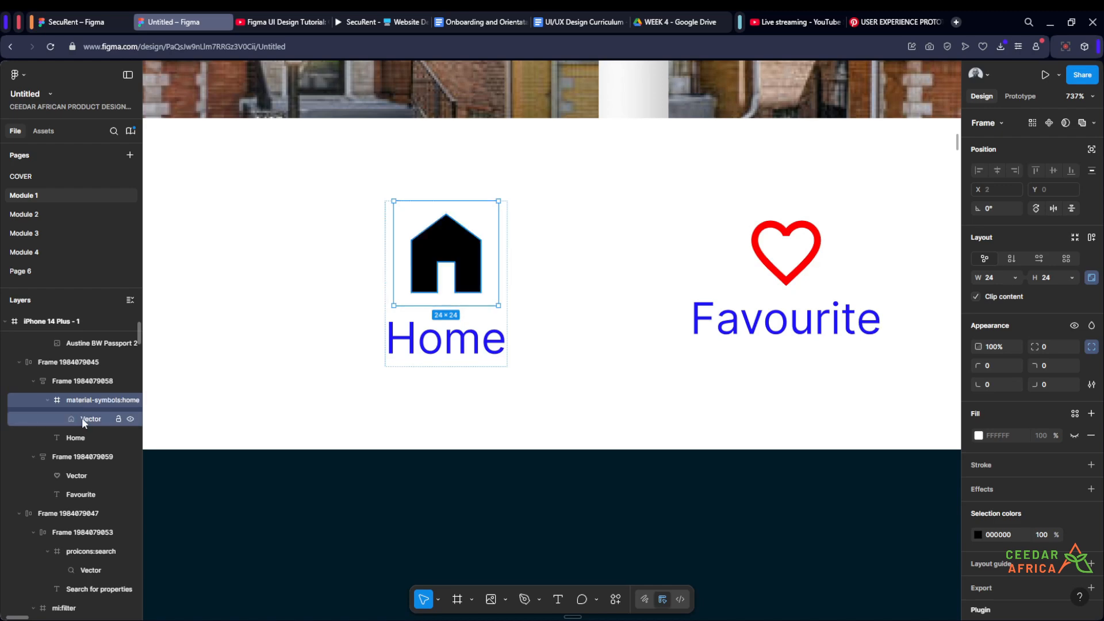
{"action": "left_click", "coordinate": [85, 418]}
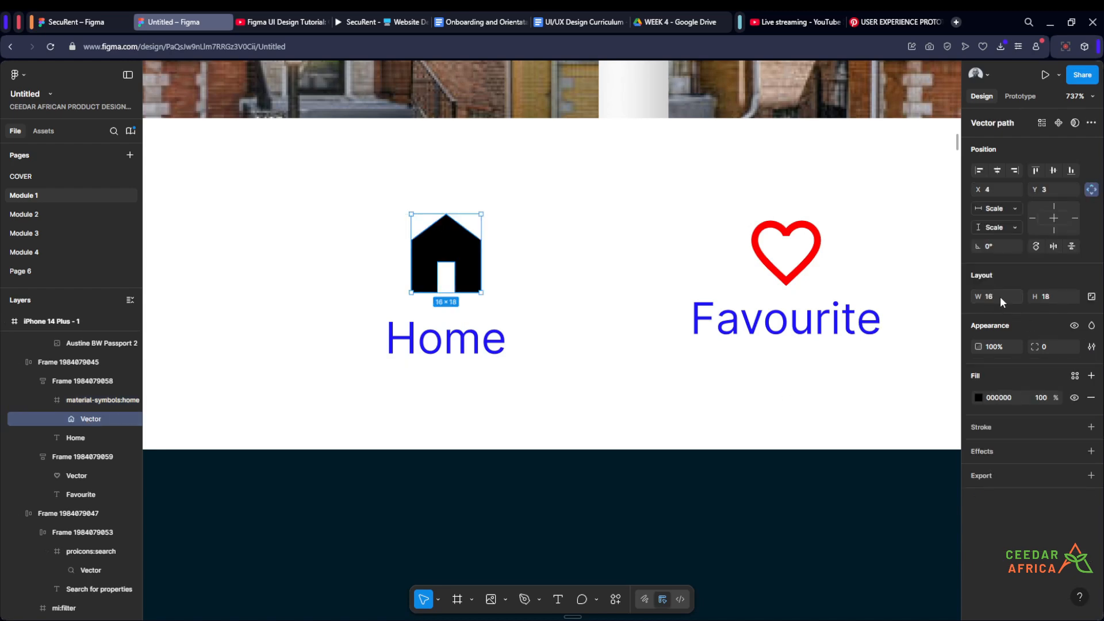
{"action": "left_click", "coordinate": [92, 399]}
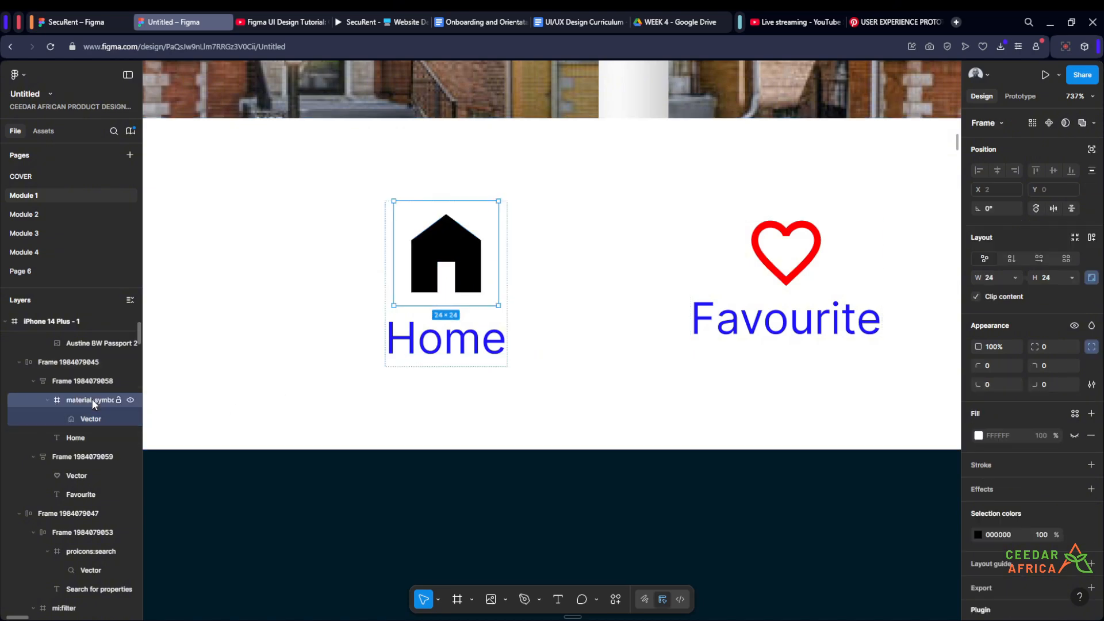
{"action": "right_click", "coordinate": [91, 400]}
{"action": "left_click", "coordinate": [134, 330]}
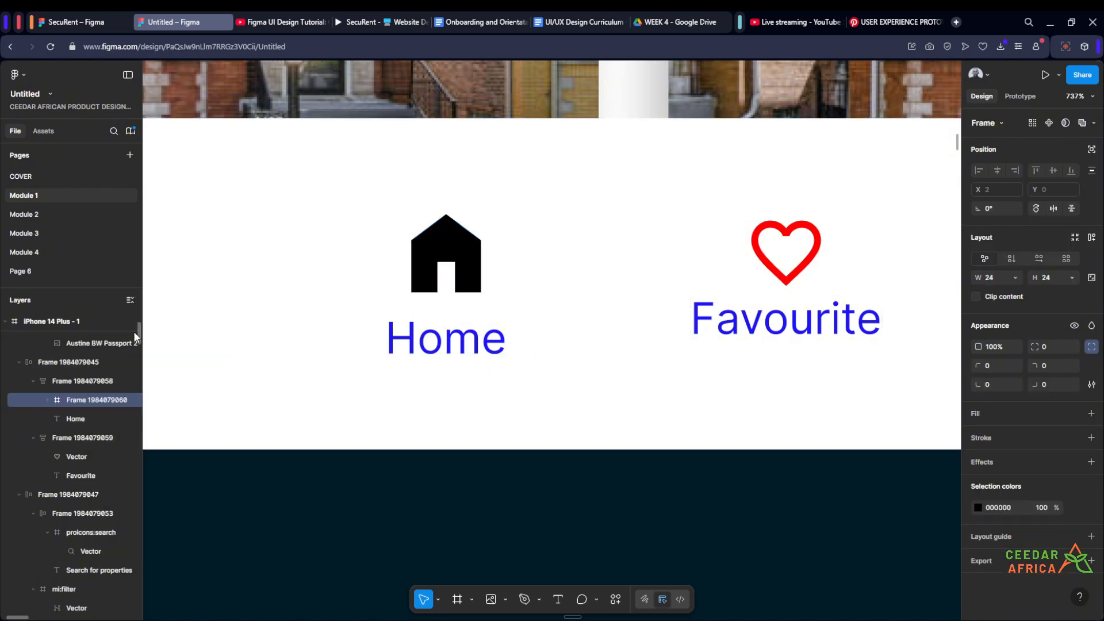
{"action": "key", "text": "ctrl+z"}
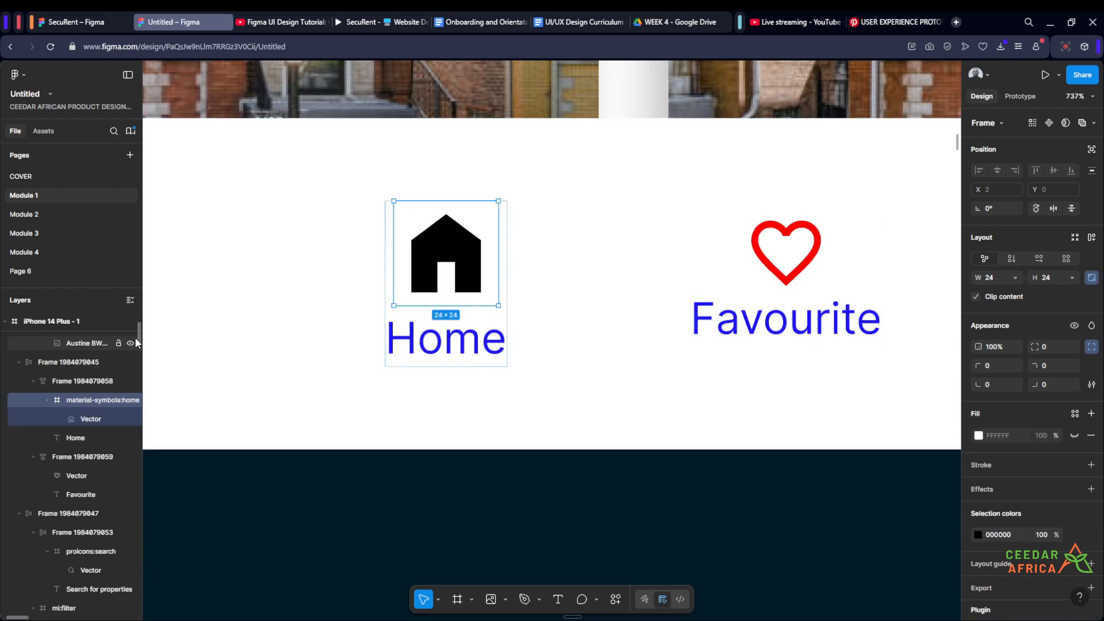
- Ungroup the Home icon's frame, leaving the bare house vector directly inside the Home item
{"action": "right_click", "coordinate": [70, 400]}
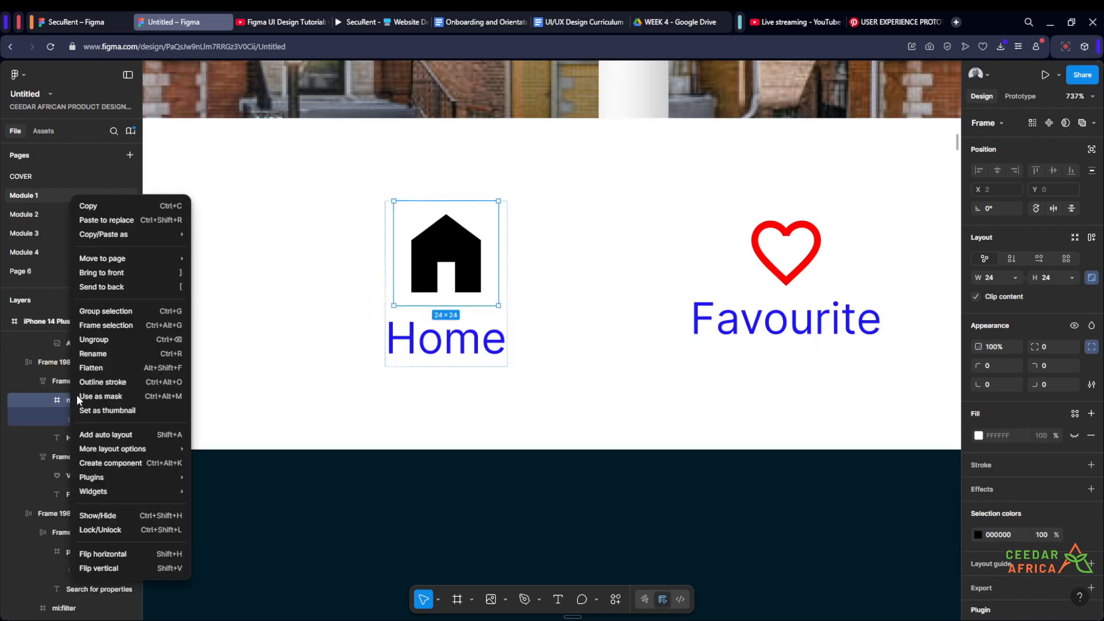
{"action": "left_click", "coordinate": [107, 341]}
{"action": "scroll", "coordinate": [592, 266], "scroll_direction": "down", "scroll_amount": 3}
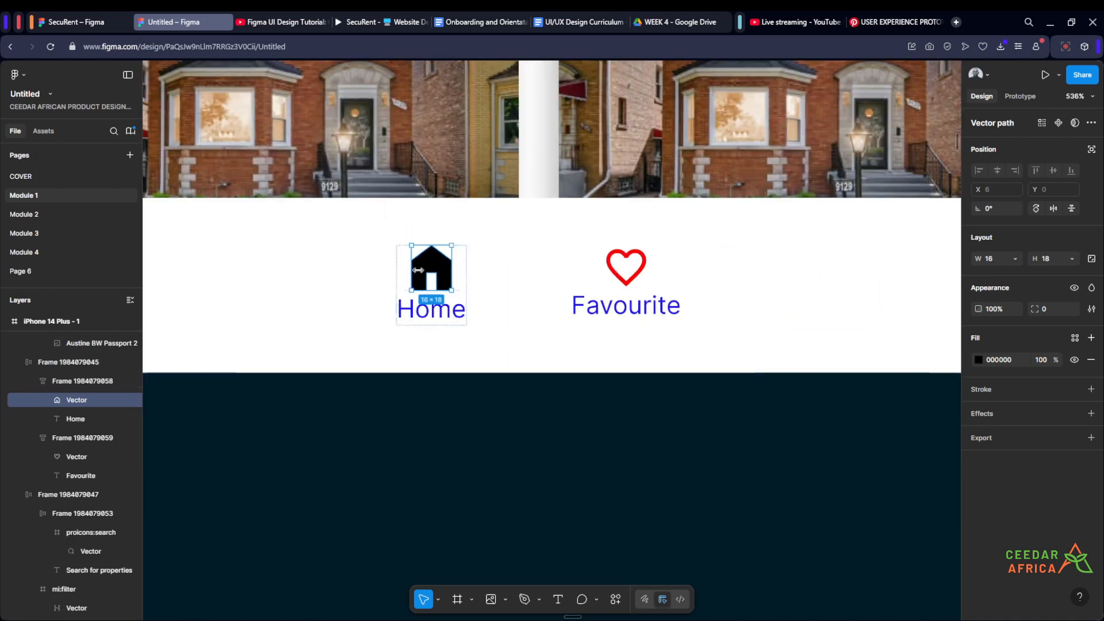
- Set the height of the heart vector in the Favourite item to 18 with its proportions locked
{"action": "left_click", "coordinate": [592, 267]}
{"action": "scroll", "coordinate": [593, 266], "scroll_direction": "up", "scroll_amount": 3}
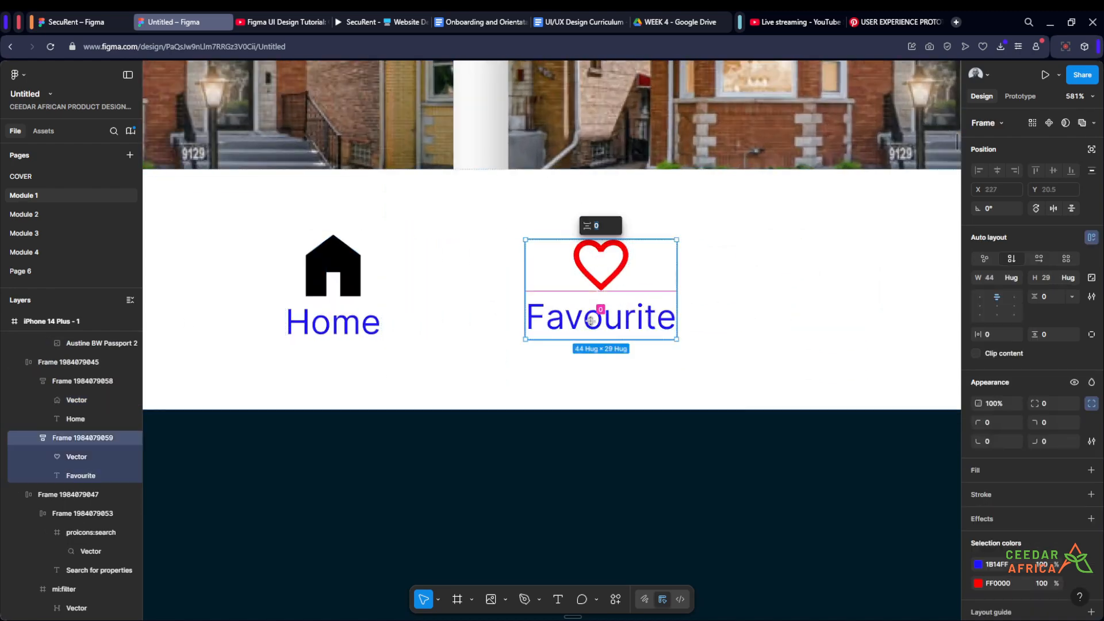
{"action": "left_click", "coordinate": [599, 444]}
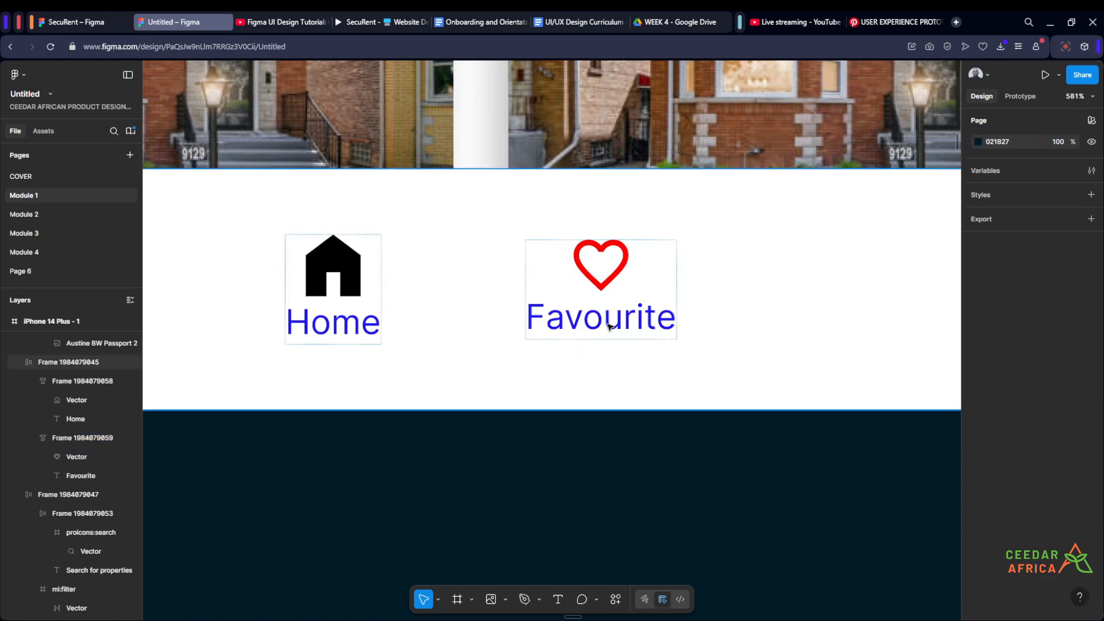
{"action": "left_click", "coordinate": [599, 318], "text": "ctrl"}
{"action": "left_click", "coordinate": [603, 259], "text": "ctrl"}
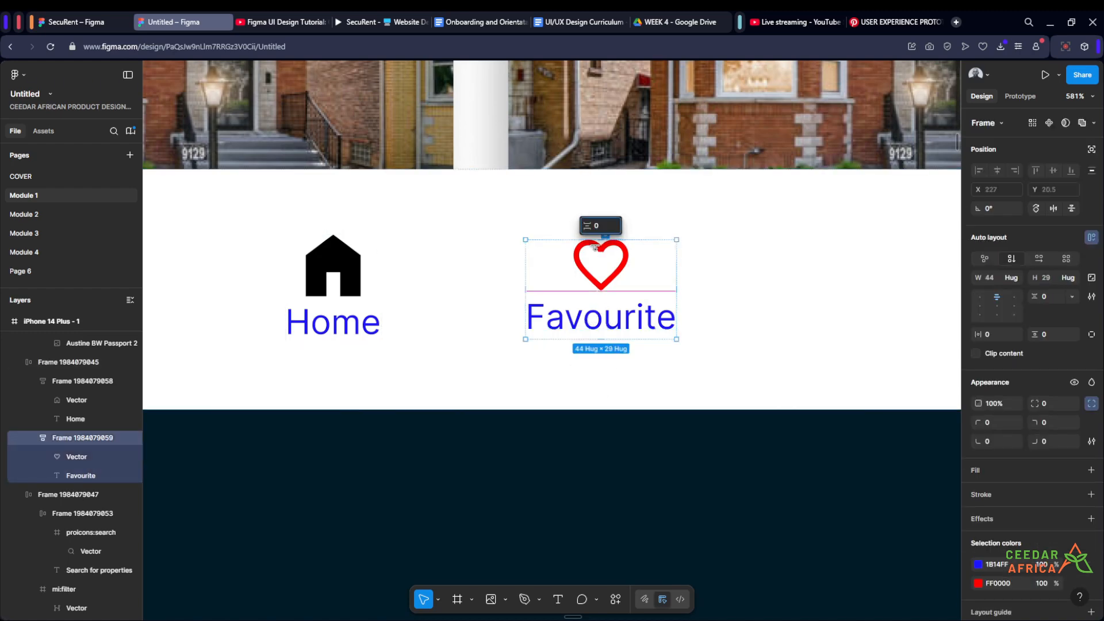
{"action": "left_click", "coordinate": [76, 456]}
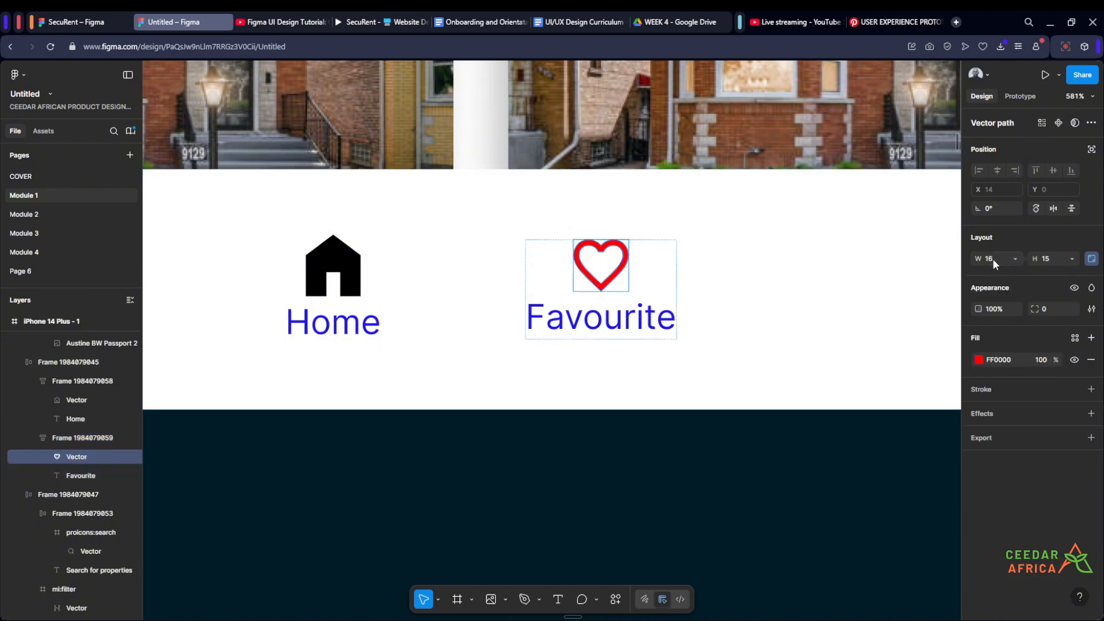
{"action": "left_click", "coordinate": [1044, 259]}
{"action": "type", "text": "18"}
{"action": "key", "text": "Return"}
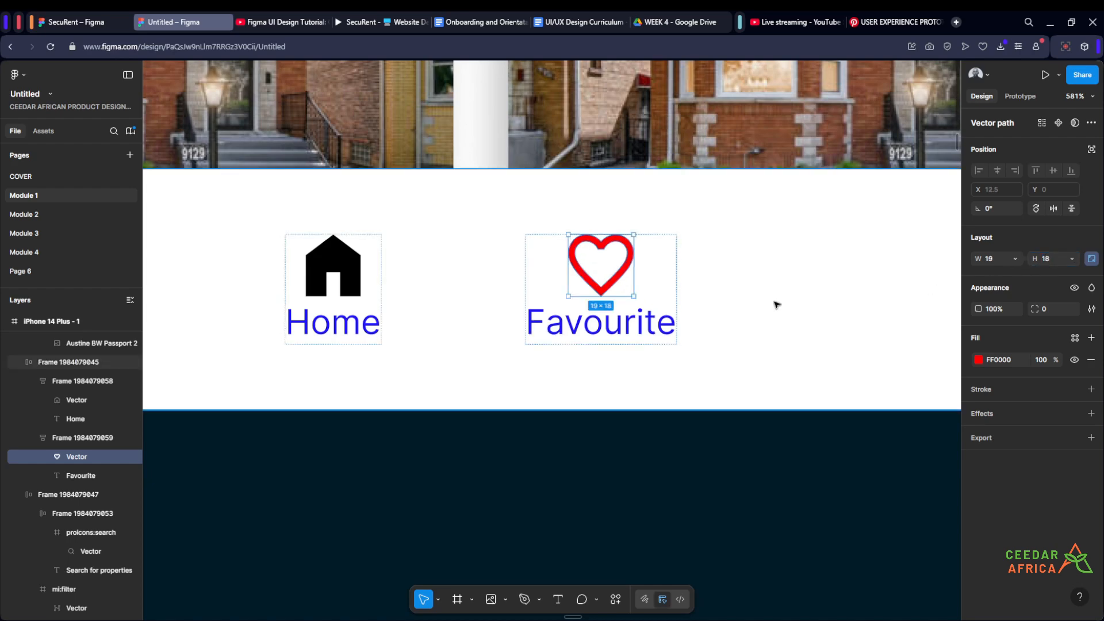
- Unlock the heart vector's aspect ratio and try a width of 16
{"action": "left_click", "coordinate": [1092, 259]}
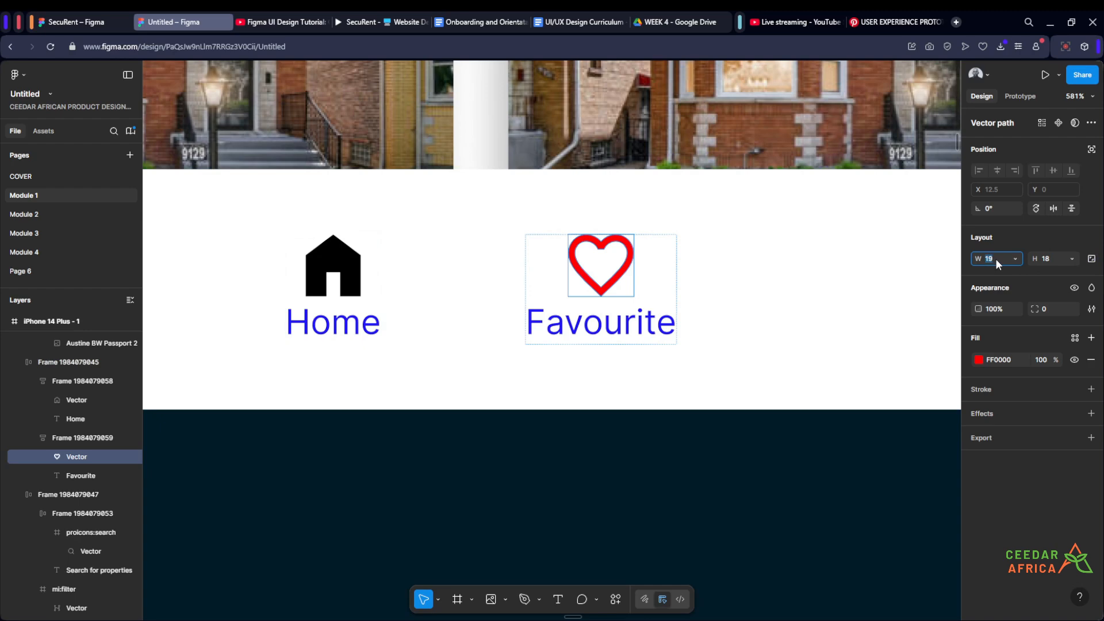
{"action": "left_click", "coordinate": [996, 258]}
{"action": "type", "text": "16"}
{"action": "key", "text": "Return"}
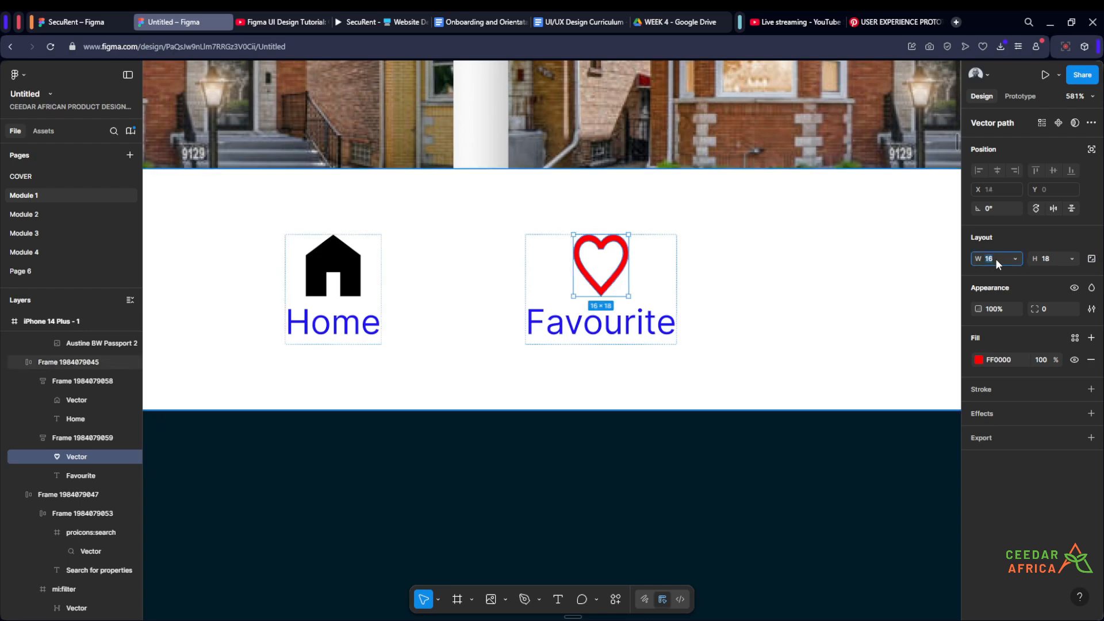
{"action": "key", "text": "ctrl+z"}
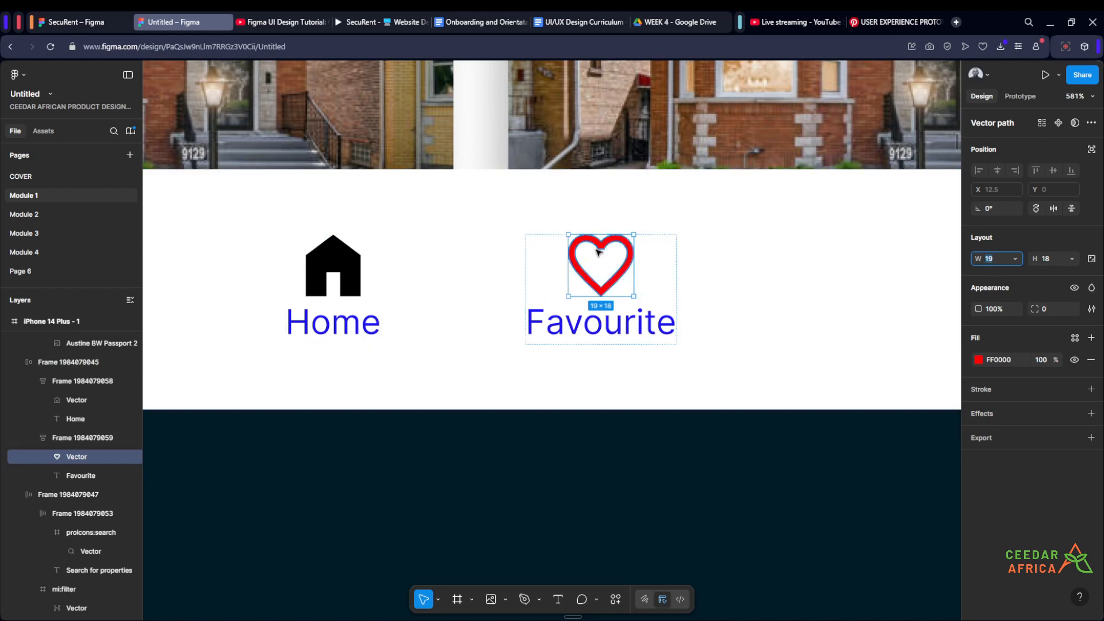
- Duplicate the Favourite item inside the navigation bar to add a third item
{"action": "left_click", "coordinate": [338, 268]}
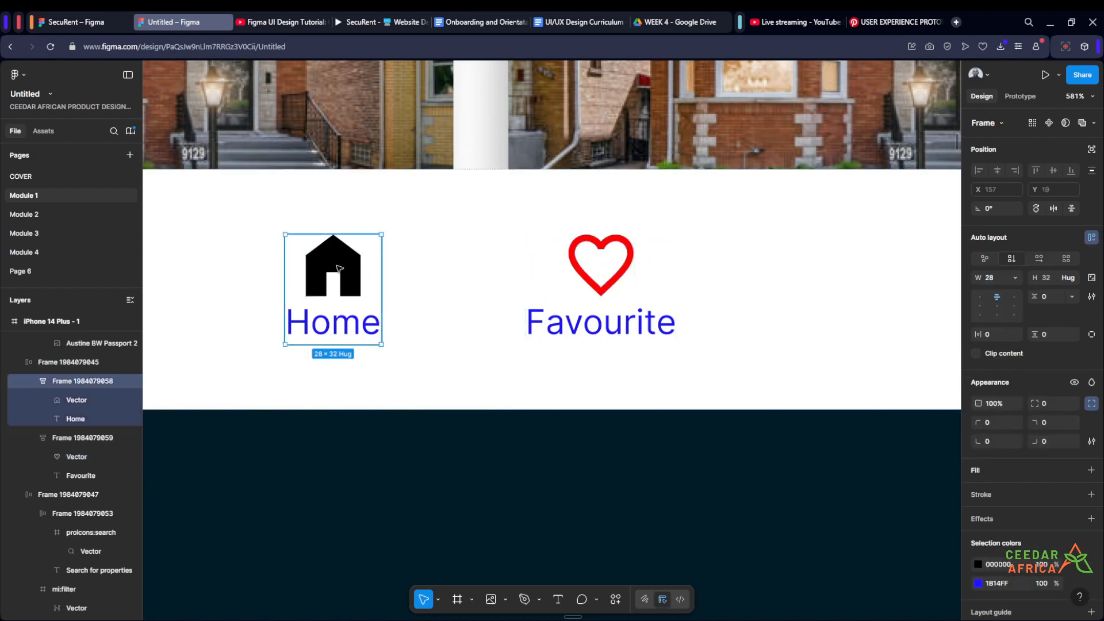
{"action": "left_click", "coordinate": [338, 267]}
{"action": "scroll", "coordinate": [582, 322], "scroll_direction": "down", "scroll_amount": 3}
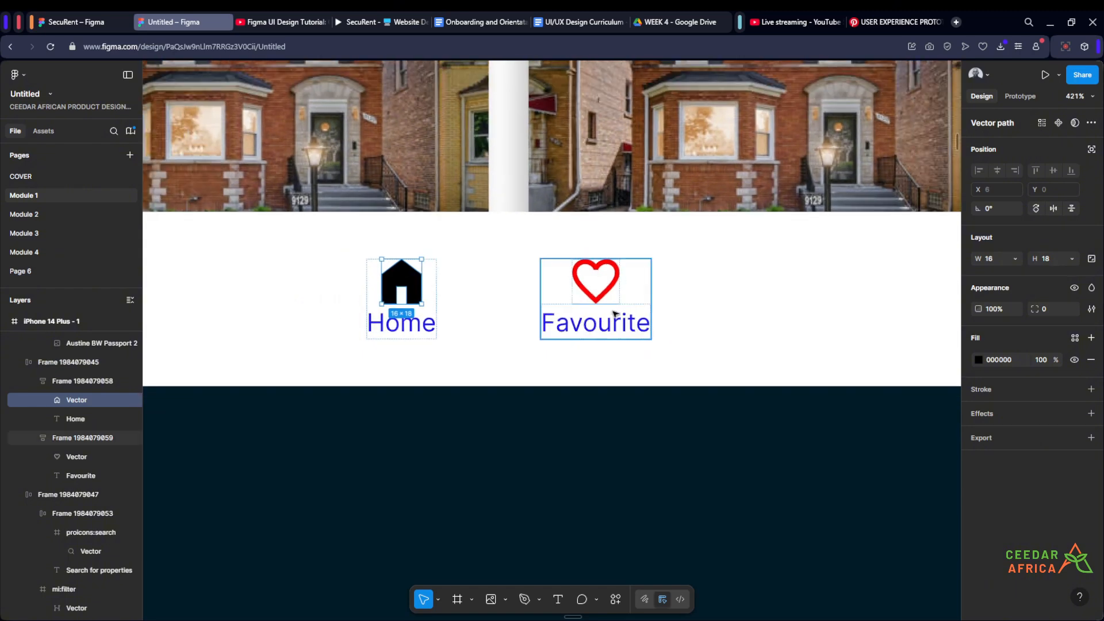
{"action": "left_click", "coordinate": [618, 301]}
{"action": "key", "text": "ctrl+d"}
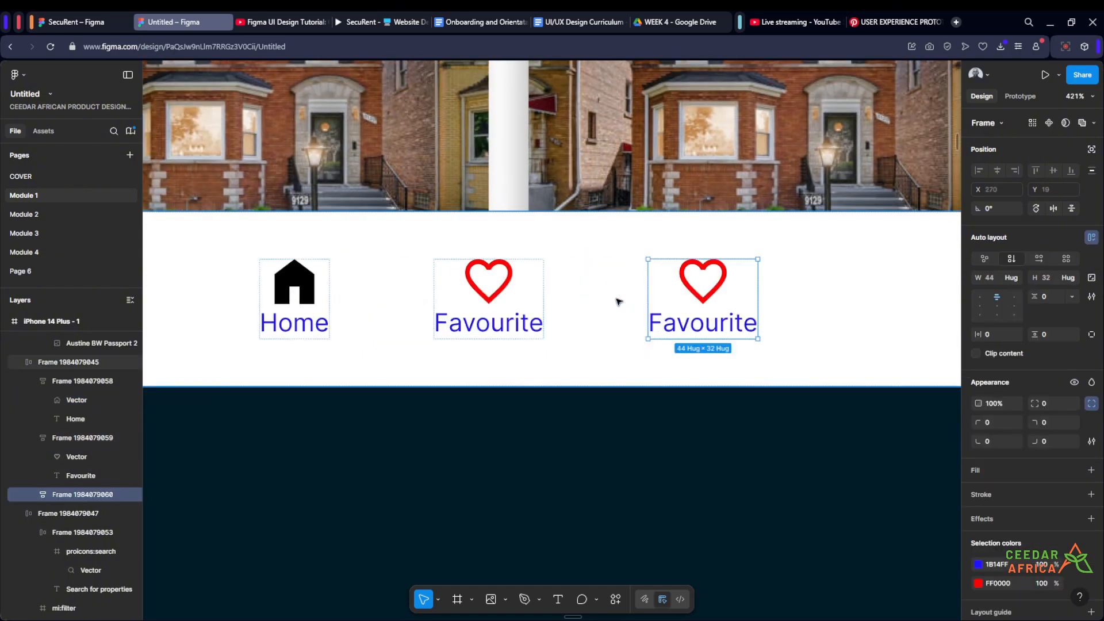
{"action": "scroll", "coordinate": [619, 301], "scroll_direction": "down", "scroll_amount": 5}
{"action": "left_click", "coordinate": [680, 433]}
- Move the loose message icon into the third navigation item and delete that item's red heart
{"action": "scroll", "coordinate": [567, 419], "scroll_direction": "up", "scroll_amount": 5}
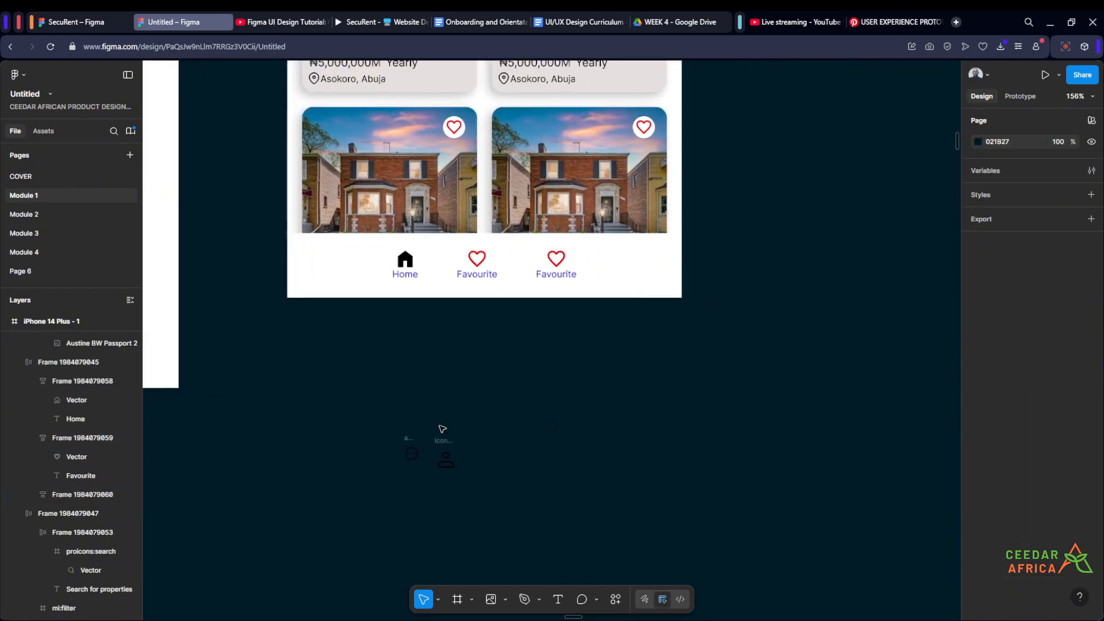
{"action": "left_click", "coordinate": [391, 470]}
{"action": "left_click_drag", "start_coordinate": [392, 471], "coordinate": [584, 293]}
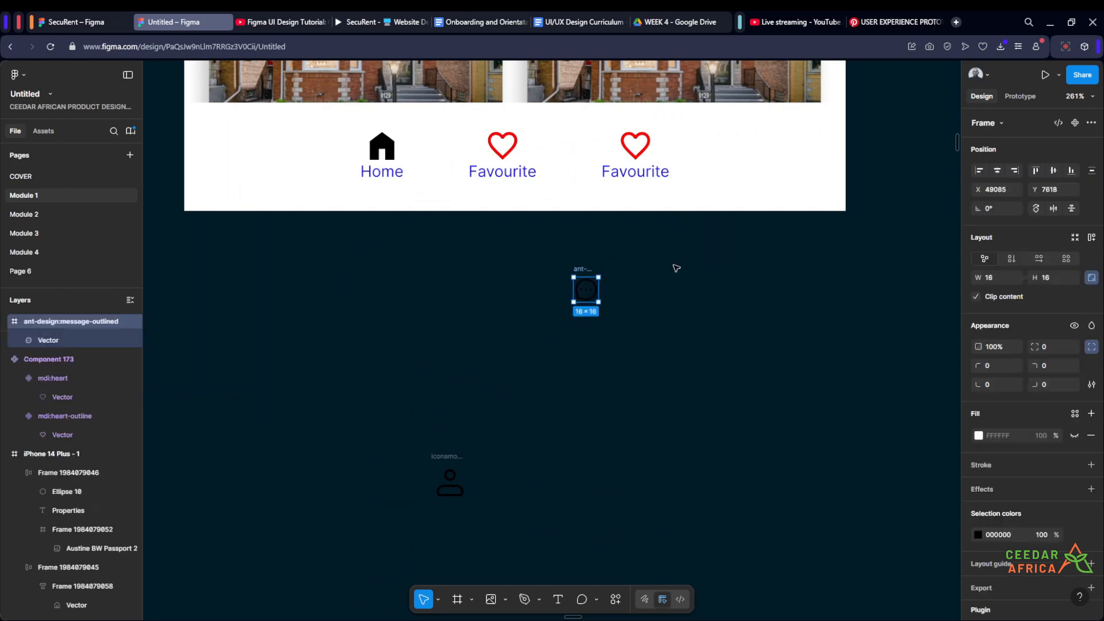
{"action": "scroll", "coordinate": [675, 266], "scroll_direction": "up", "scroll_amount": 3}
{"action": "left_click_drag", "start_coordinate": [551, 404], "coordinate": [626, 293]}
{"action": "scroll", "coordinate": [627, 293], "scroll_direction": "up", "scroll_amount": 3}
{"action": "left_click", "coordinate": [599, 251]}
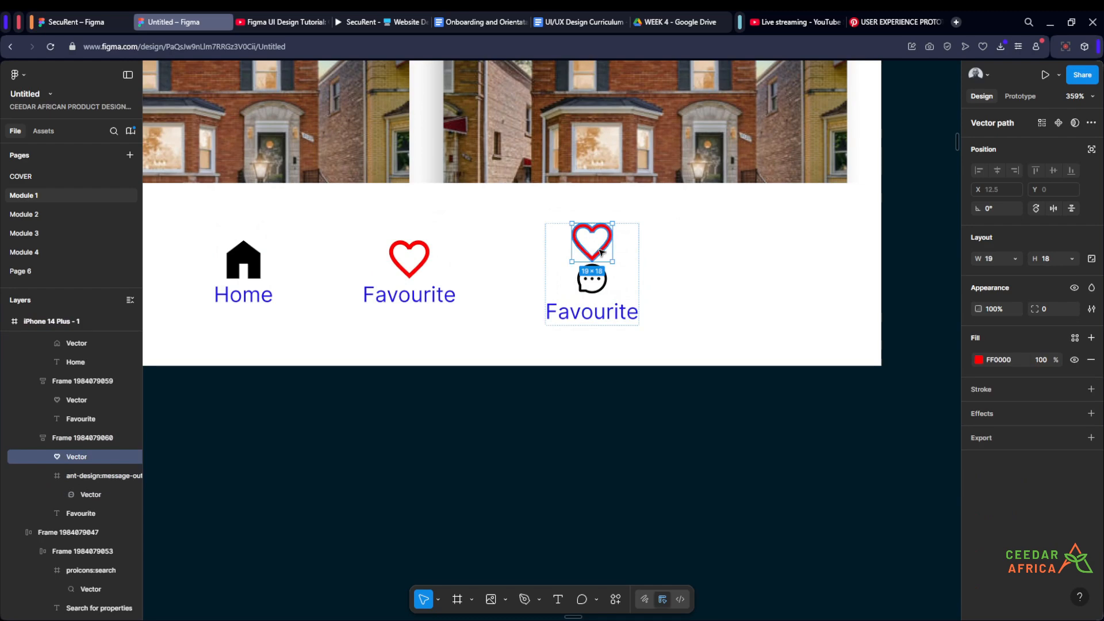
{"action": "key", "text": "Delete"}
{"action": "scroll", "coordinate": [598, 268], "scroll_direction": "up", "scroll_amount": 3}
- Ungroup the message icon's frame, leaving its bare vector in the third navigation item
{"action": "left_click", "coordinate": [601, 296]}
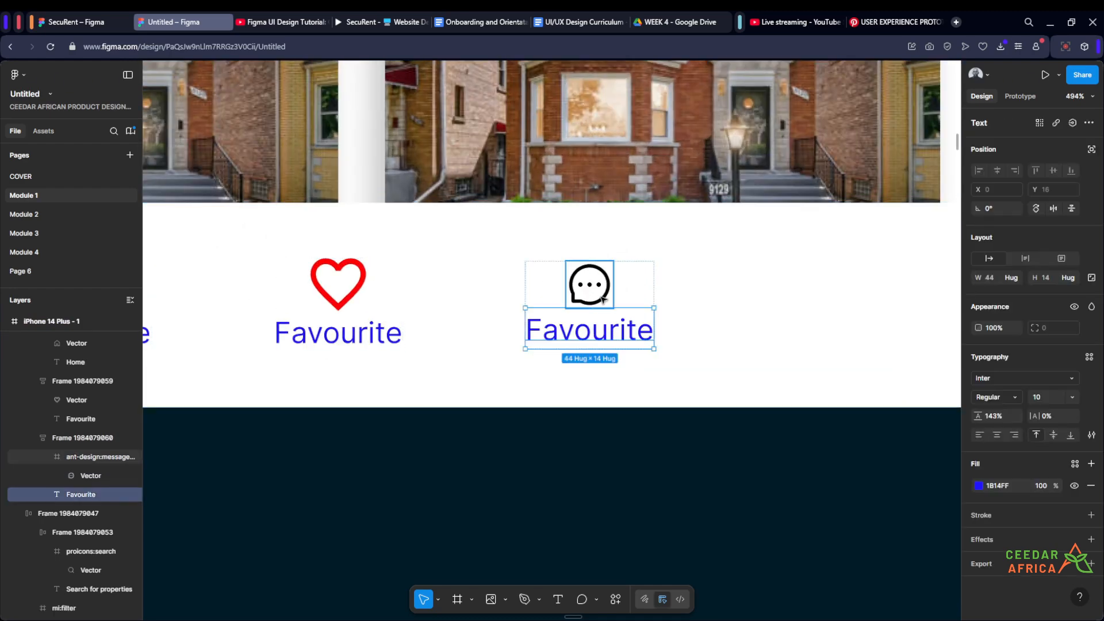
{"action": "left_click", "coordinate": [603, 298]}
{"action": "scroll", "coordinate": [603, 297], "scroll_direction": "up", "scroll_amount": 5}
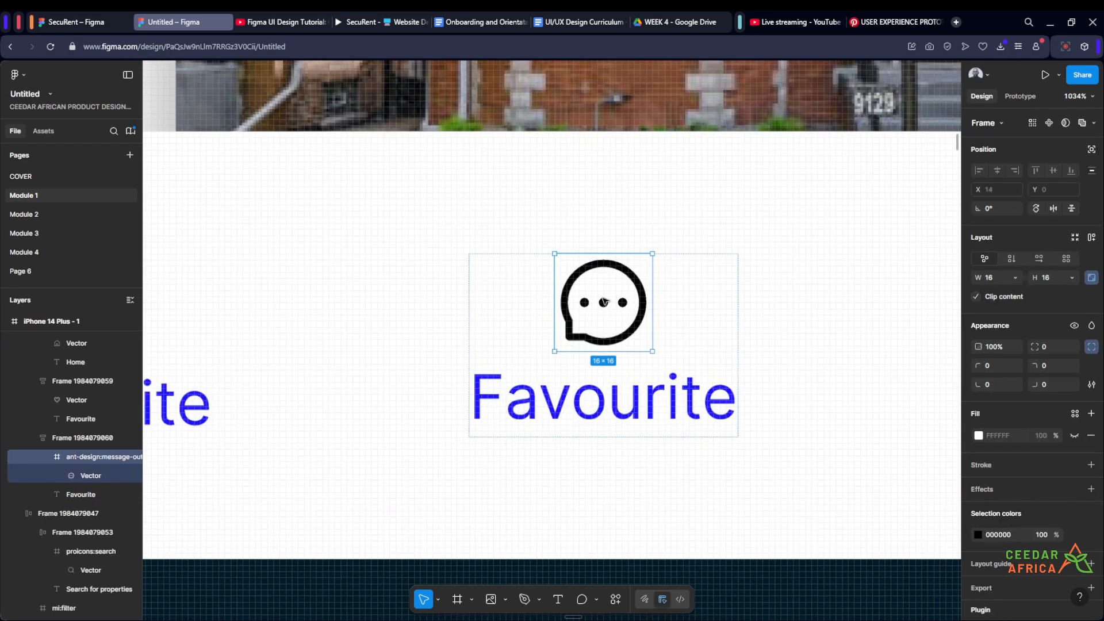
{"action": "right_click", "coordinate": [604, 302]}
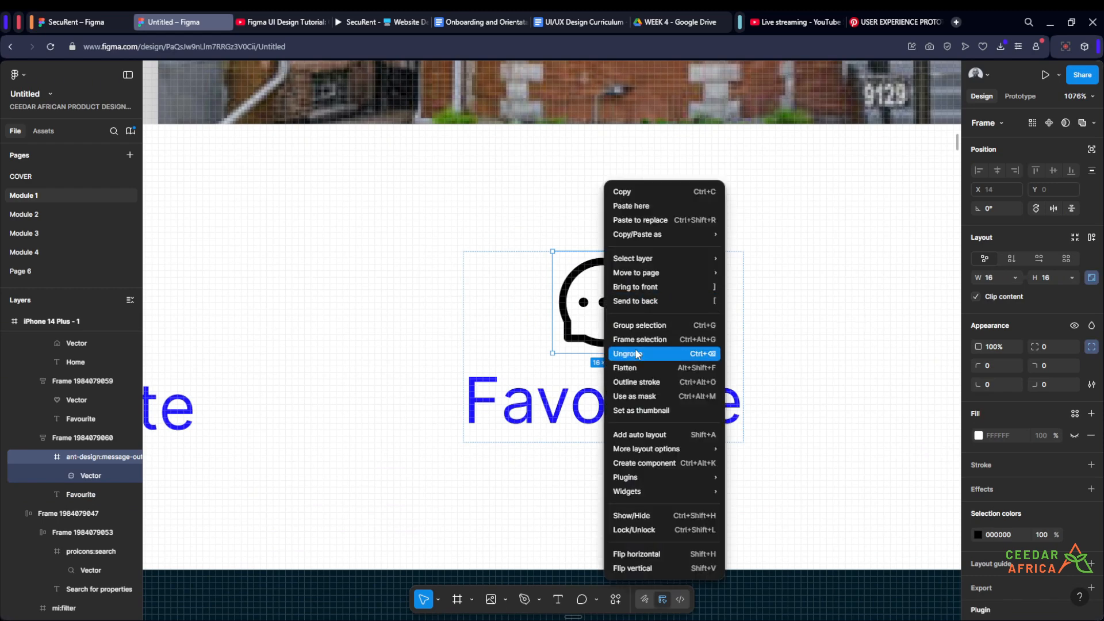
{"action": "left_click", "coordinate": [637, 351]}
- Lock the message vector's aspect ratio and set its height to 18
{"action": "left_click", "coordinate": [1091, 259]}
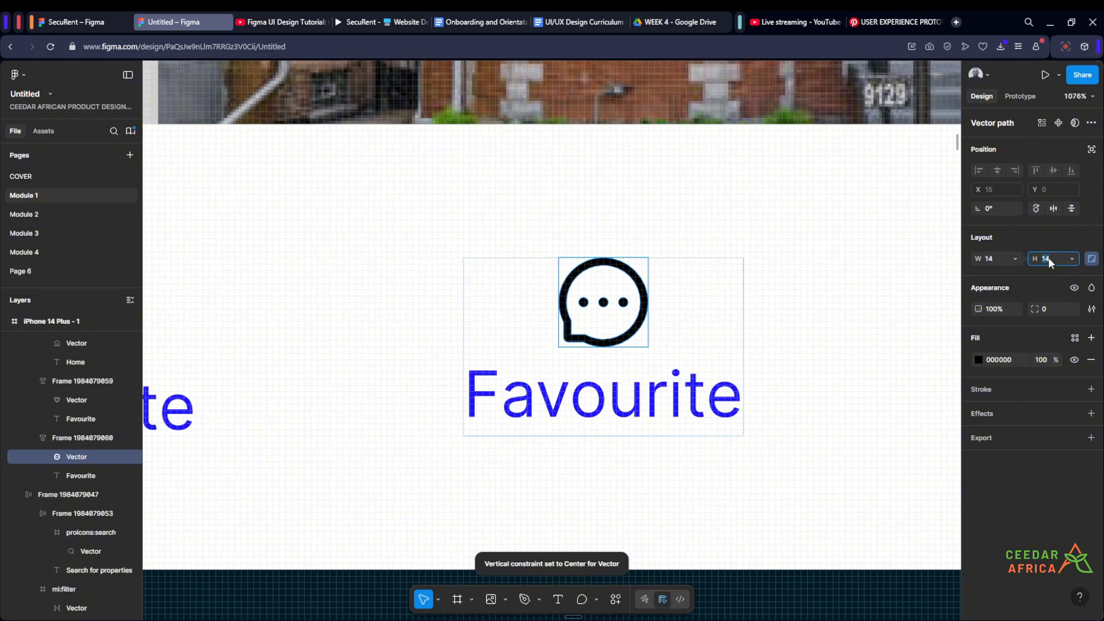
{"action": "key", "text": "Return"}
{"action": "scroll", "coordinate": [672, 310], "scroll_direction": "down", "scroll_amount": 6}
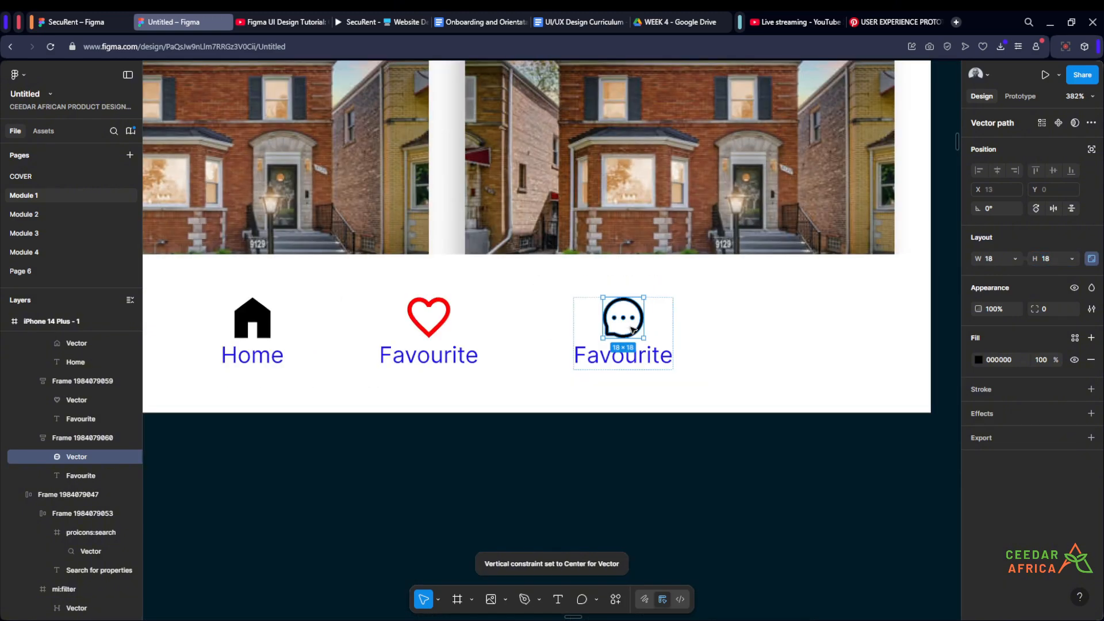
- Change the label of the third navigation item to Message
{"action": "scroll", "coordinate": [649, 340], "scroll_direction": "up", "scroll_amount": 1}
{"action": "double_click", "coordinate": [647, 351]}
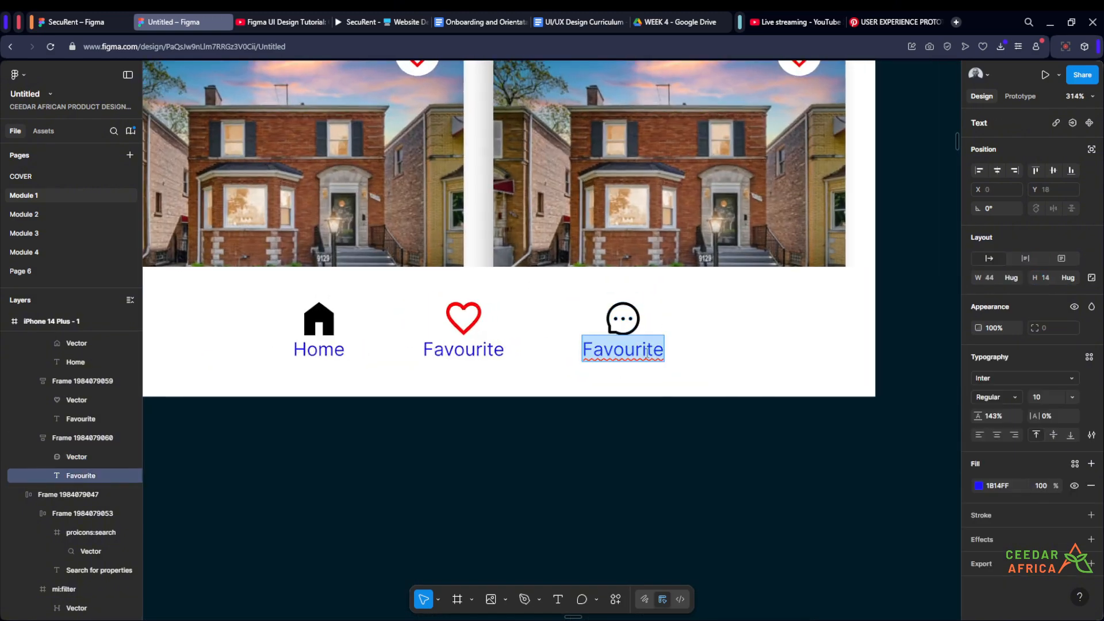
{"action": "type", "text": "Mess"}
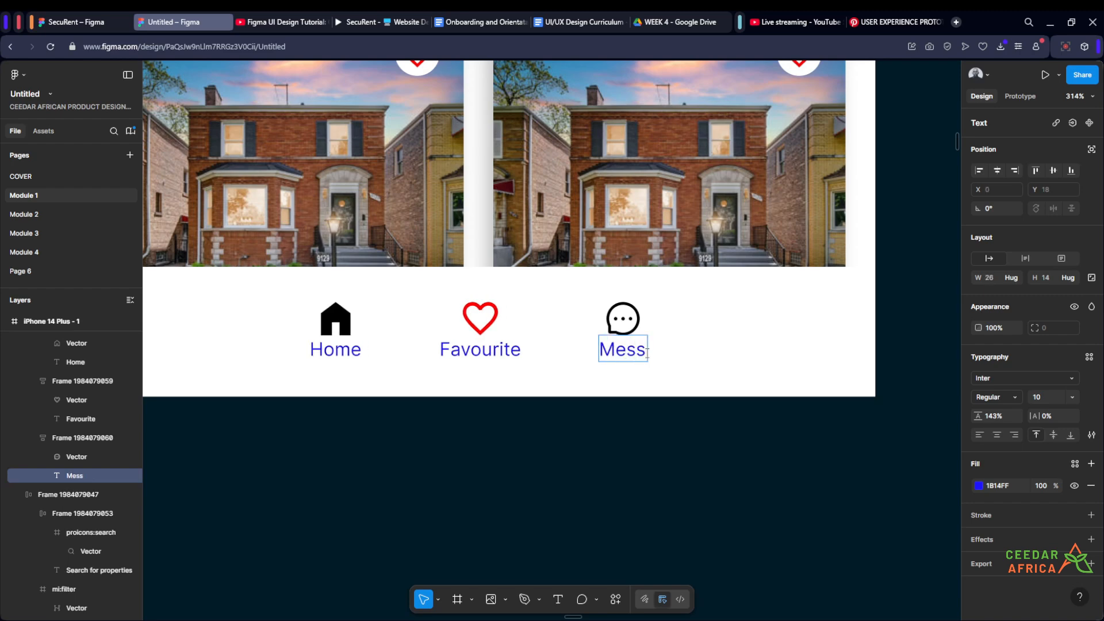
{"action": "type", "text": "age"}
{"action": "key", "text": "Escape"}
- Duplicate the Message item inside the navigation bar as a fourth item and label the copy Profile
{"action": "scroll", "coordinate": [677, 371], "scroll_direction": "down", "scroll_amount": 3}
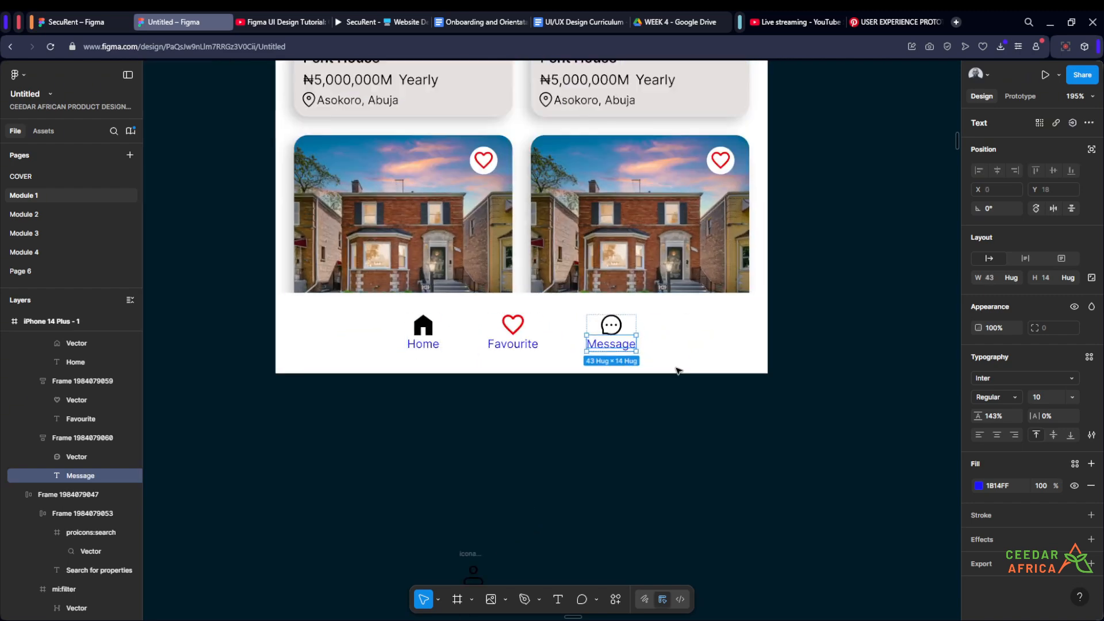
{"action": "left_click", "coordinate": [513, 338]}
{"action": "left_click", "coordinate": [610, 337]}
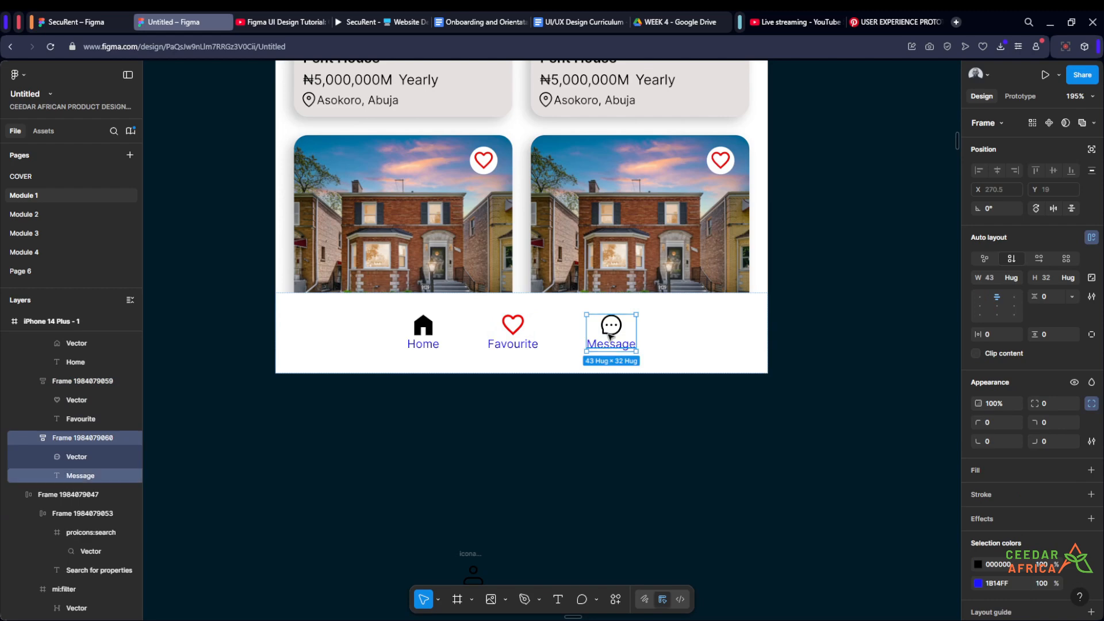
{"action": "key", "text": "ctrl+d"}
{"action": "scroll", "coordinate": [668, 345], "scroll_direction": "up", "scroll_amount": 3}
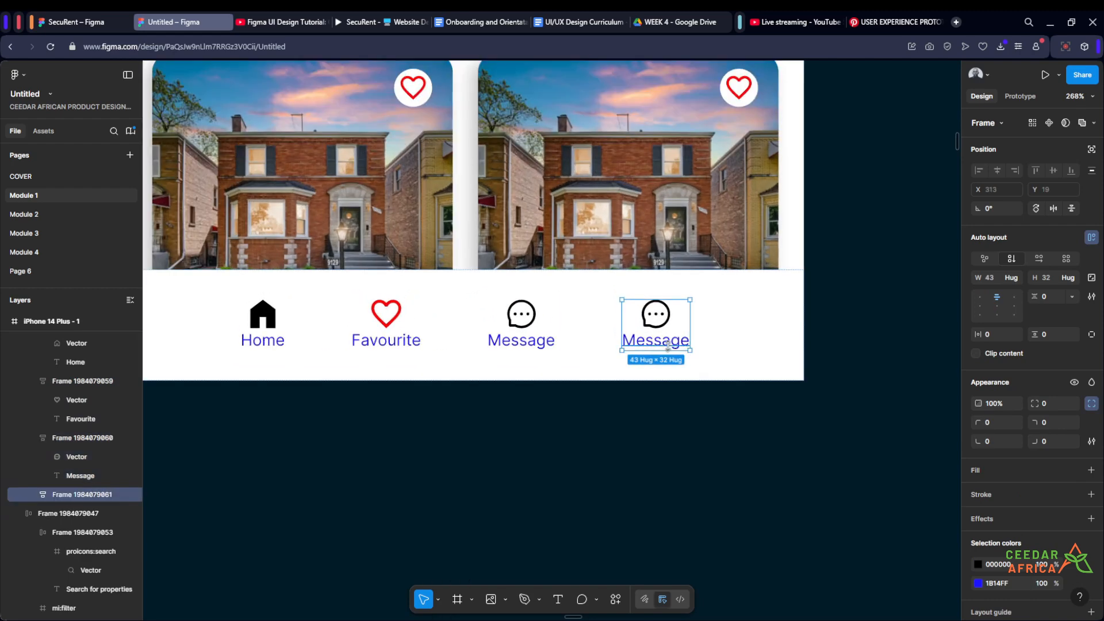
{"action": "double_click", "coordinate": [665, 343]}
{"action": "type", "text": "P"}
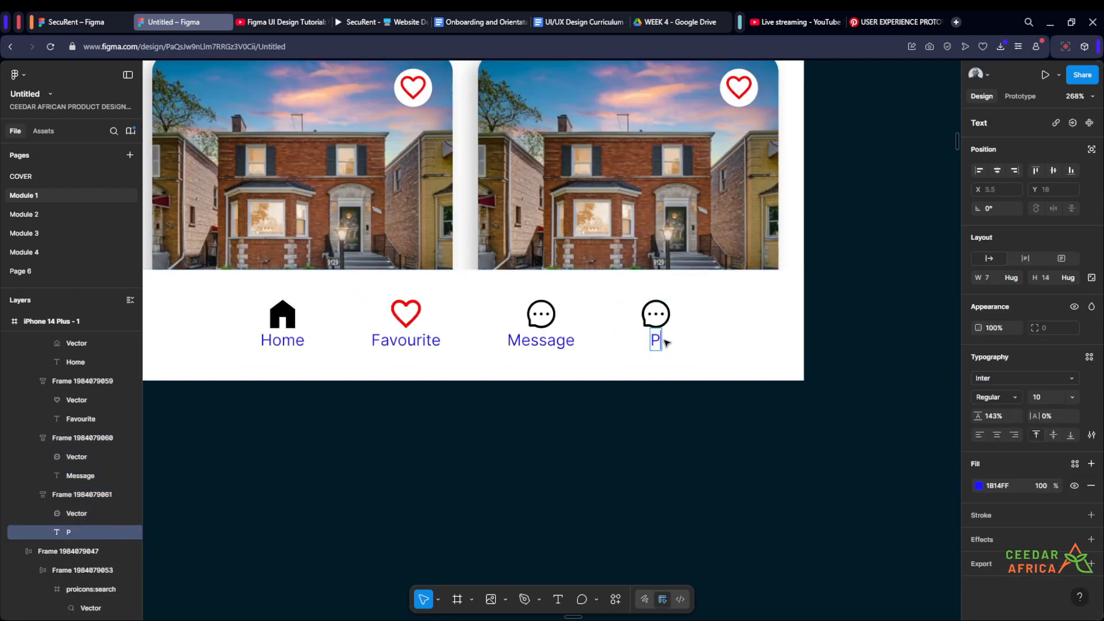
{"action": "type", "text": "rofile"}
{"action": "key", "text": "Escape"}
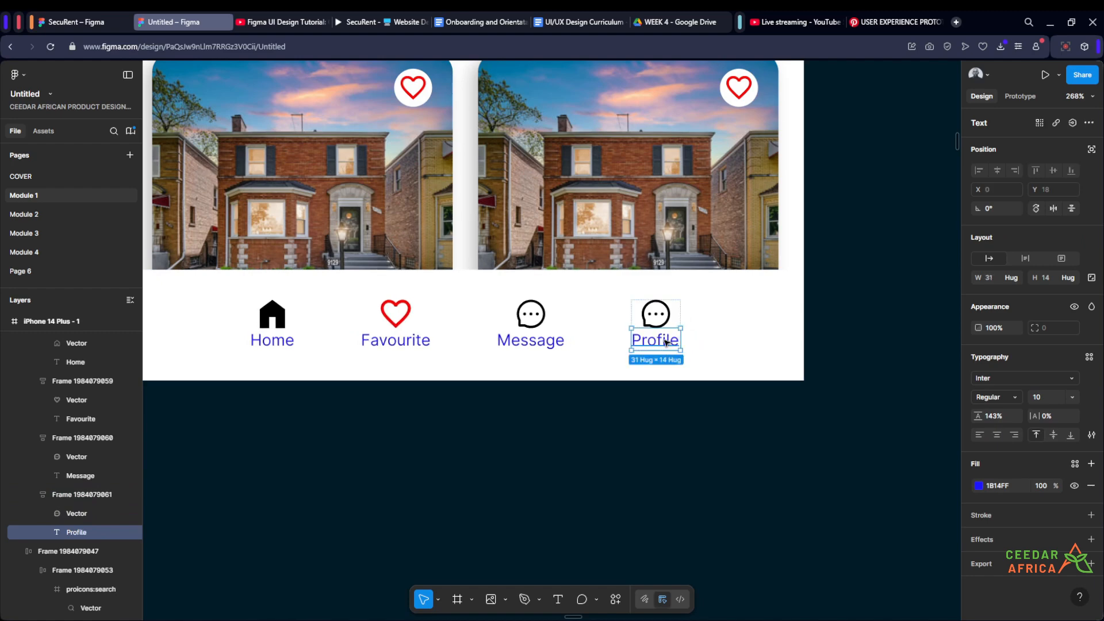
- Move the loose profile icon into the Profile navigation item and delete that item's message icon
{"action": "scroll", "coordinate": [662, 339], "scroll_direction": "down", "scroll_amount": 3}
{"action": "left_click", "coordinate": [629, 459]}
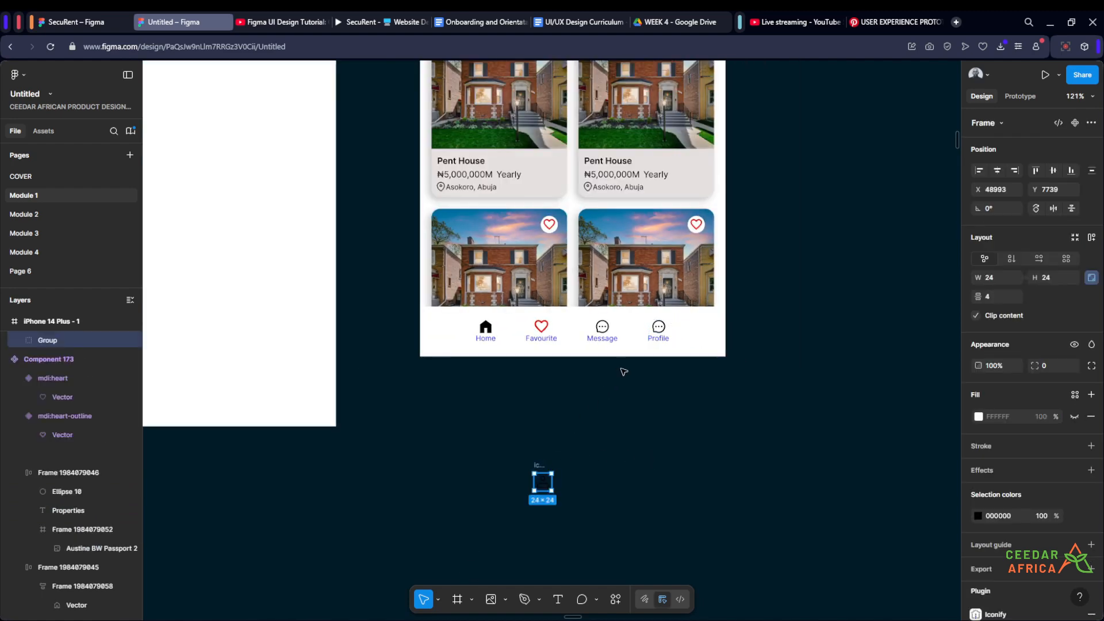
{"action": "left_click_drag", "start_coordinate": [546, 466], "coordinate": [660, 332]}
{"action": "scroll", "coordinate": [659, 332], "scroll_direction": "up", "scroll_amount": 5}
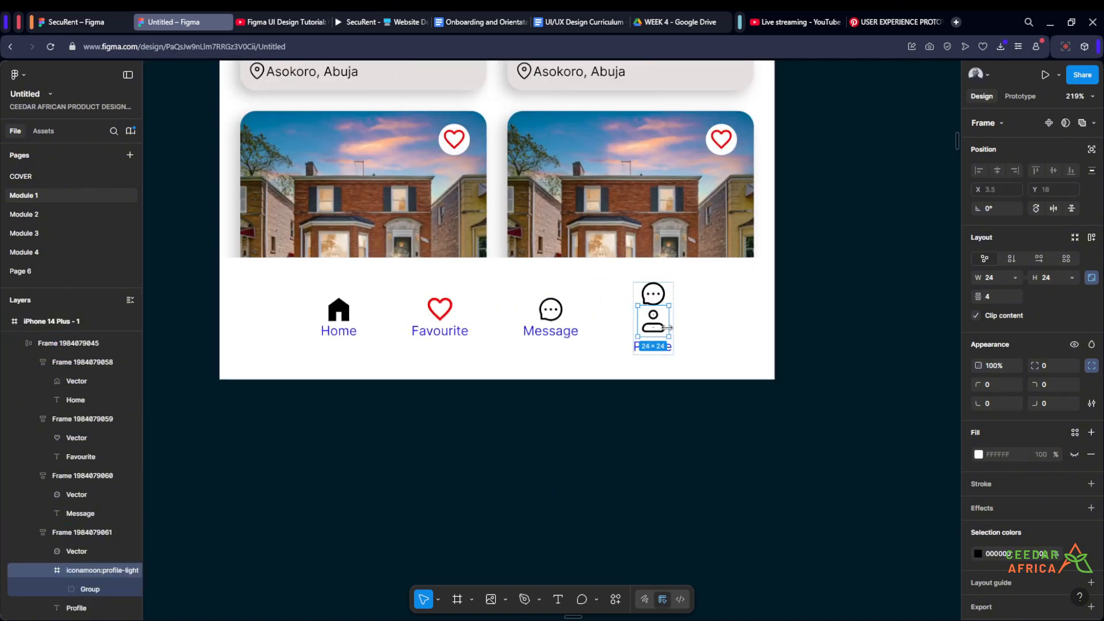
{"action": "left_click", "coordinate": [654, 289]}
{"action": "key", "text": "Delete"}
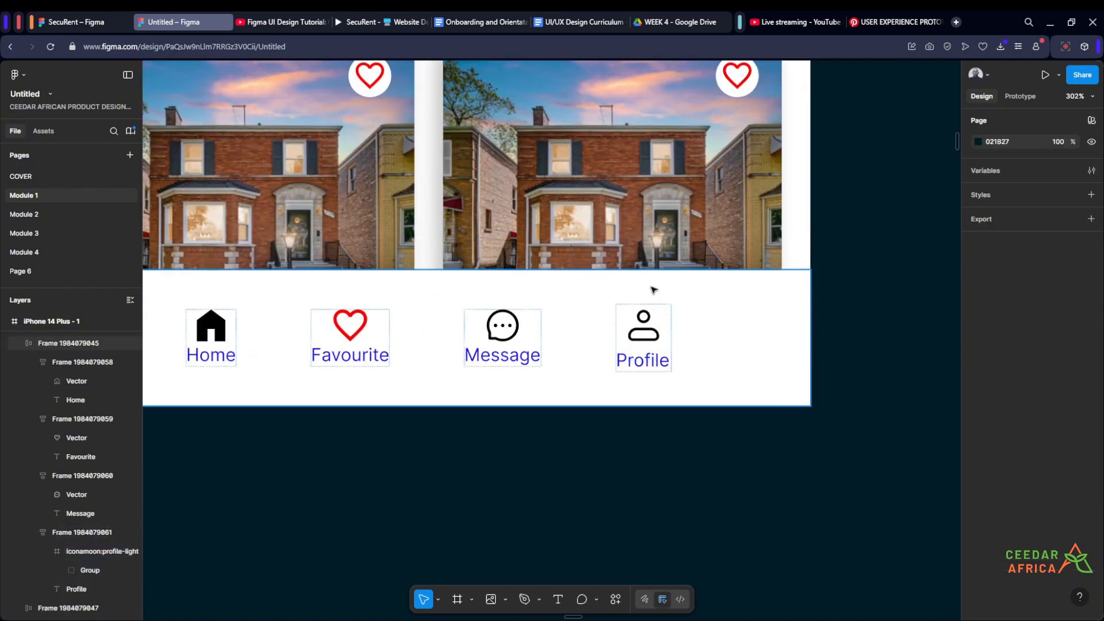
- Ungroup the profile icon's frame, leaving its bare icon group in the Profile navigation item
{"action": "scroll", "coordinate": [654, 328], "scroll_direction": "up", "scroll_amount": 2}
{"action": "left_click", "coordinate": [654, 372], "text": "ctrl"}
{"action": "left_click", "coordinate": [648, 332]}
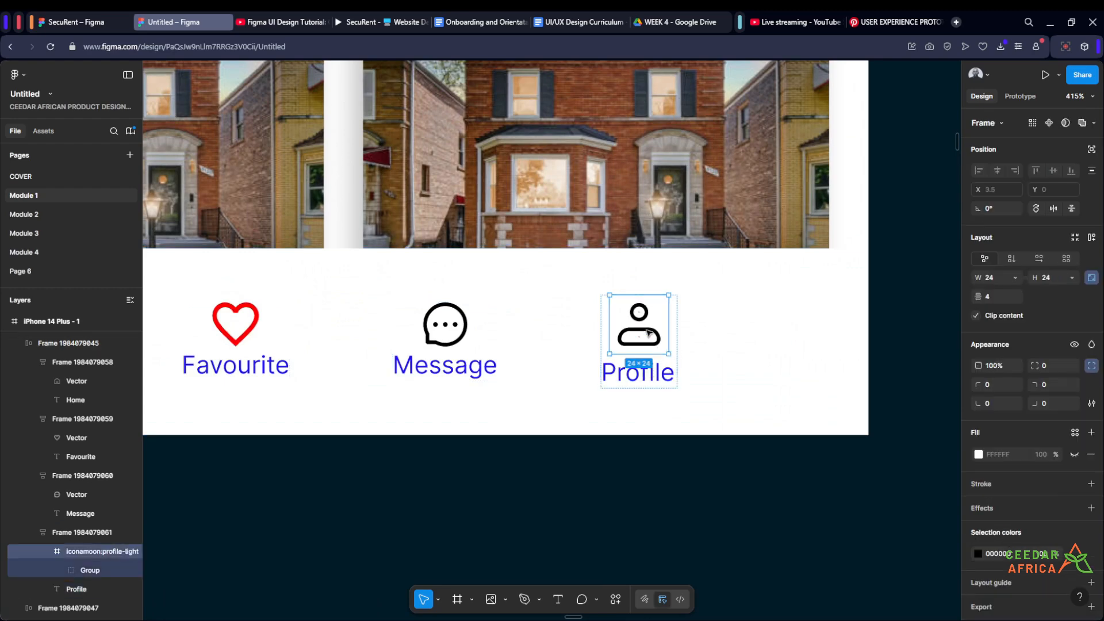
{"action": "right_click", "coordinate": [648, 333]}
{"action": "left_click", "coordinate": [671, 354]}
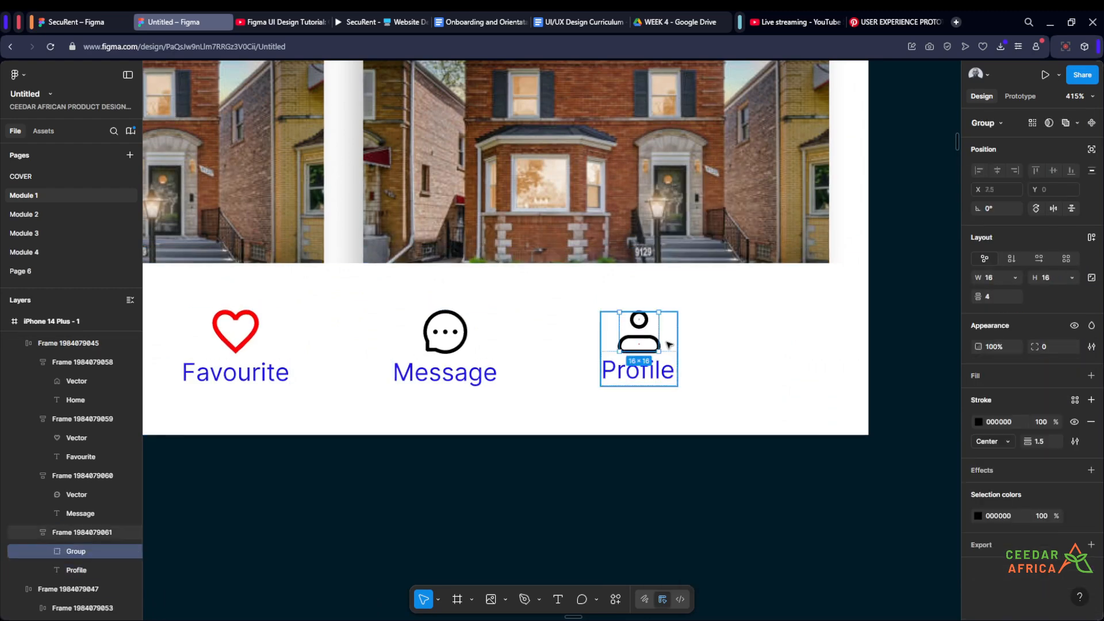
- Lock the profile icon's aspect ratio and set its height to 18
{"action": "scroll", "coordinate": [658, 266], "scroll_direction": "up", "scroll_amount": 1}
{"action": "left_click", "coordinate": [1093, 279]}
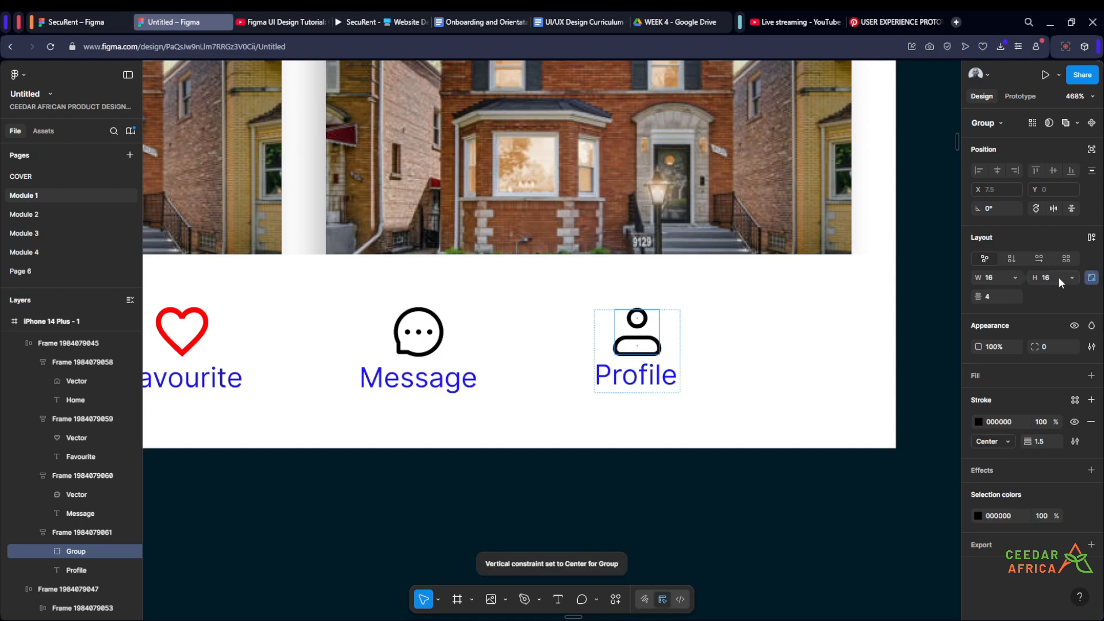
{"action": "key", "text": "Return"}
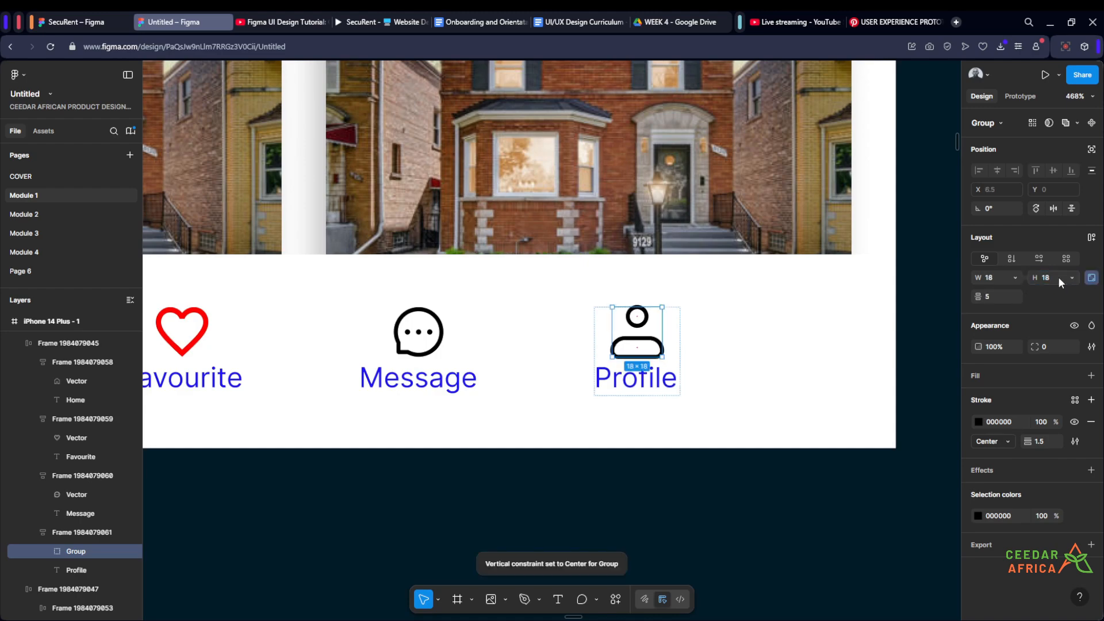
{"action": "scroll", "coordinate": [796, 303], "scroll_direction": "down", "scroll_amount": 2}
{"action": "left_click", "coordinate": [725, 503]}
- Compare the finished four-item navigation bar with the navigation bar in the high fidelity phone mockup
{"action": "scroll", "coordinate": [805, 482], "scroll_direction": "down", "scroll_amount": 1}
{"action": "scroll", "coordinate": [813, 480], "scroll_direction": "down", "scroll_amount": 5}
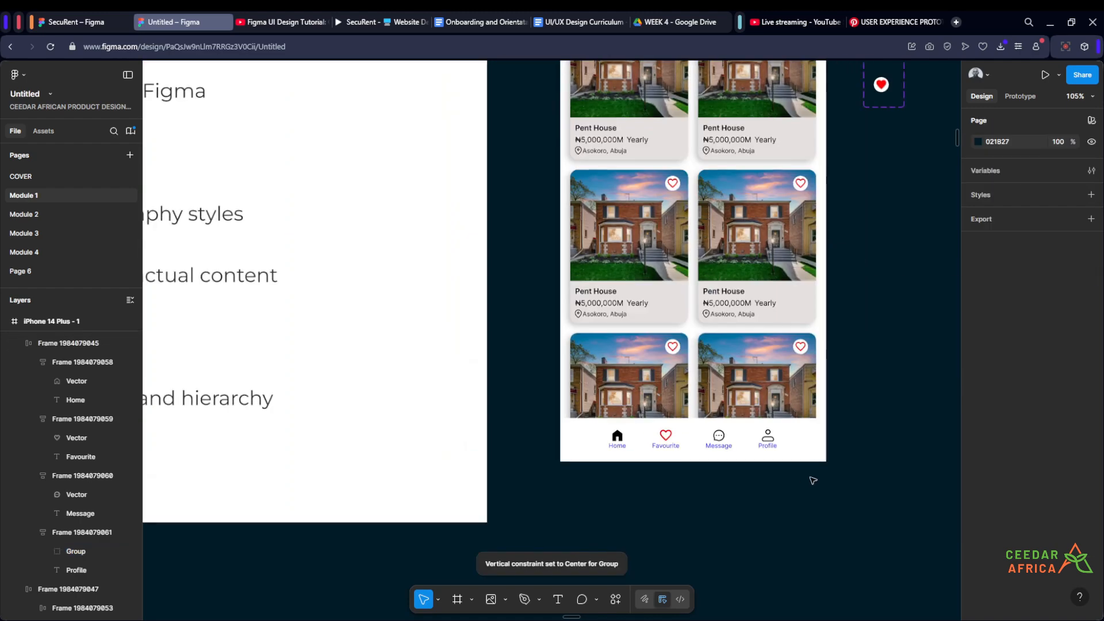
{"action": "scroll", "coordinate": [808, 477], "scroll_direction": "up", "scroll_amount": 2}
{"action": "scroll", "coordinate": [805, 476], "scroll_direction": "down", "scroll_amount": 8}
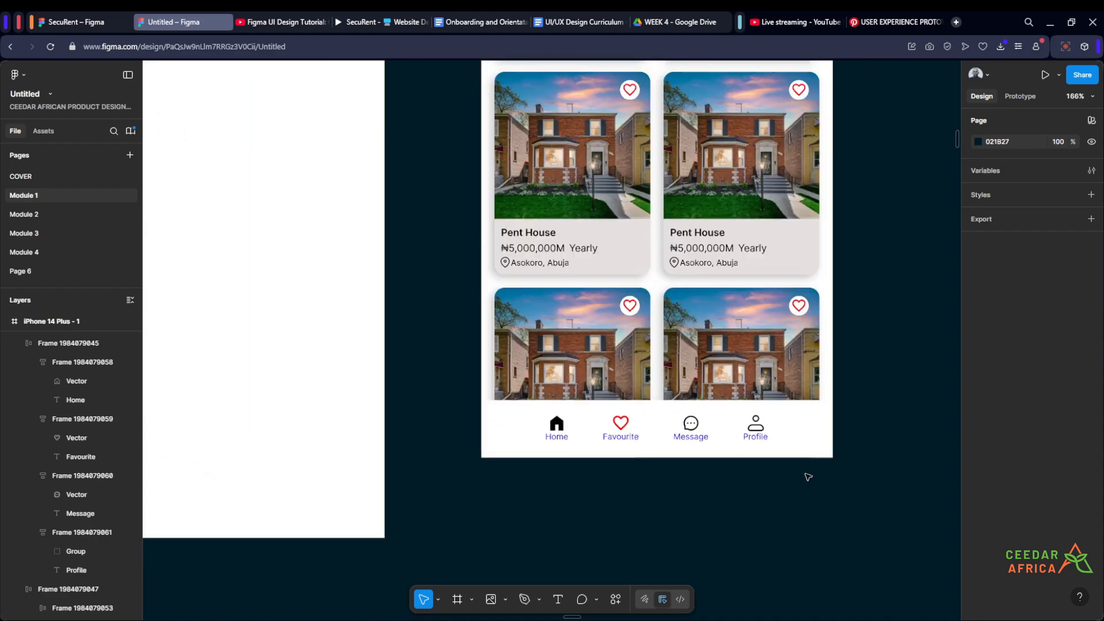
{"action": "scroll", "coordinate": [407, 495], "scroll_direction": "up", "scroll_amount": 12}
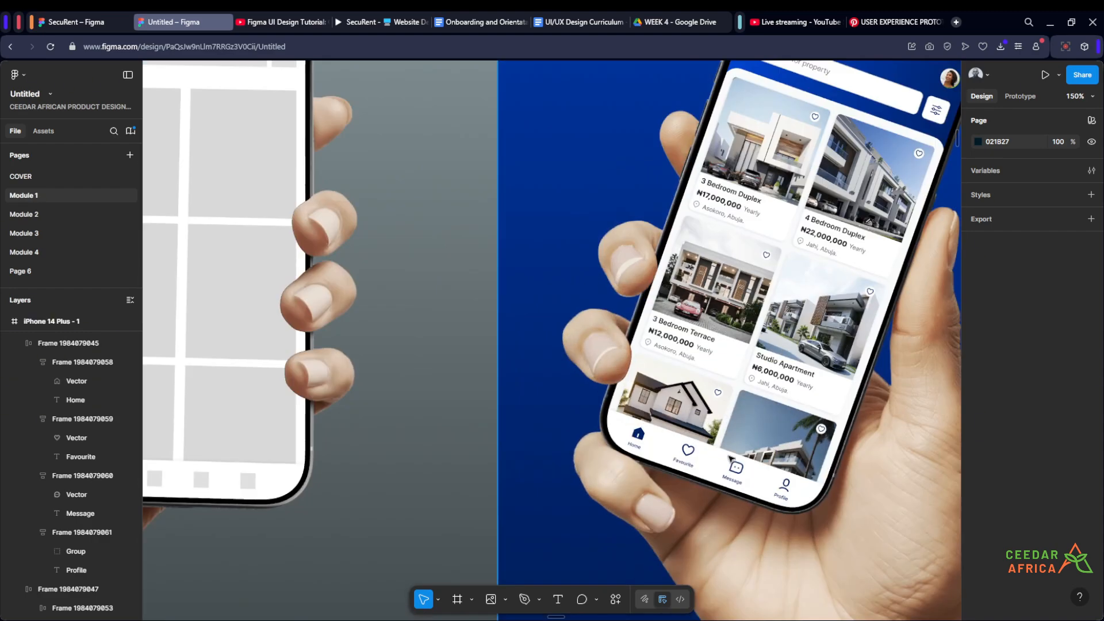
{"action": "scroll", "coordinate": [465, 342], "scroll_direction": "down", "scroll_amount": 5}
{"action": "scroll", "coordinate": [646, 442], "scroll_direction": "up", "scroll_amount": 5}
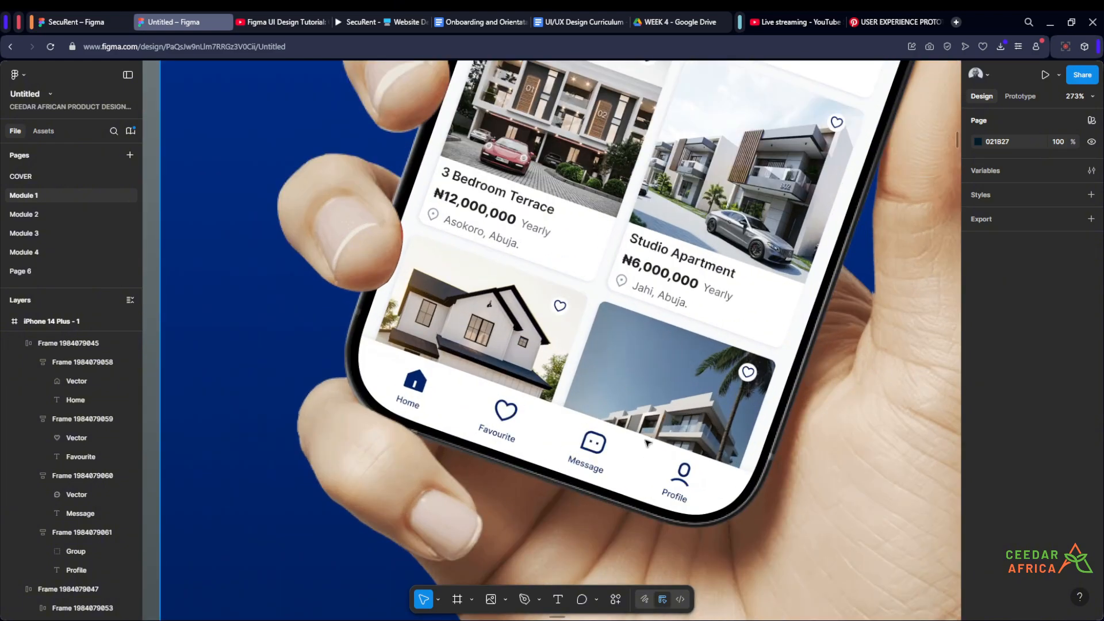
{"action": "scroll", "coordinate": [393, 368], "scroll_direction": "down", "scroll_amount": 2}
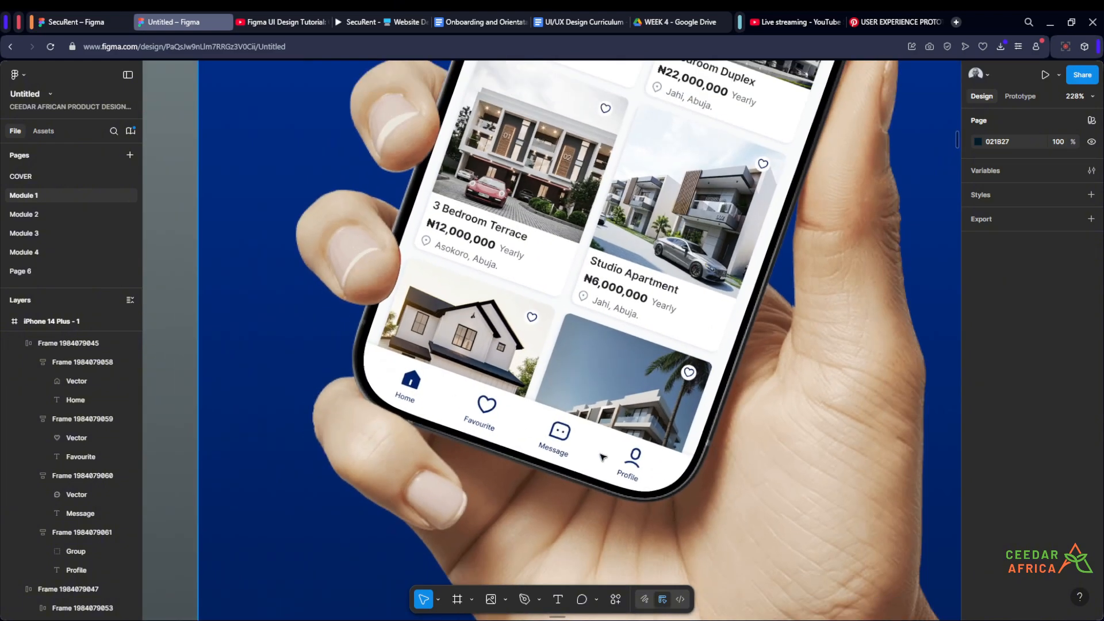
{"action": "scroll", "coordinate": [602, 457], "scroll_direction": "up", "scroll_amount": 2}
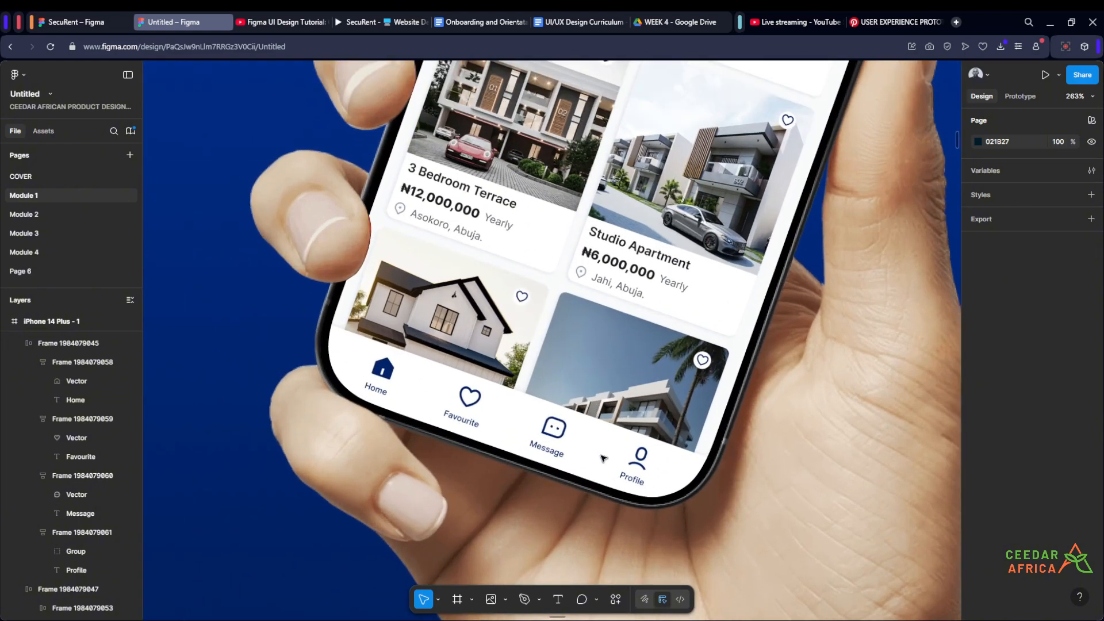
{"action": "scroll", "coordinate": [602, 457], "scroll_direction": "down", "scroll_amount": 10}
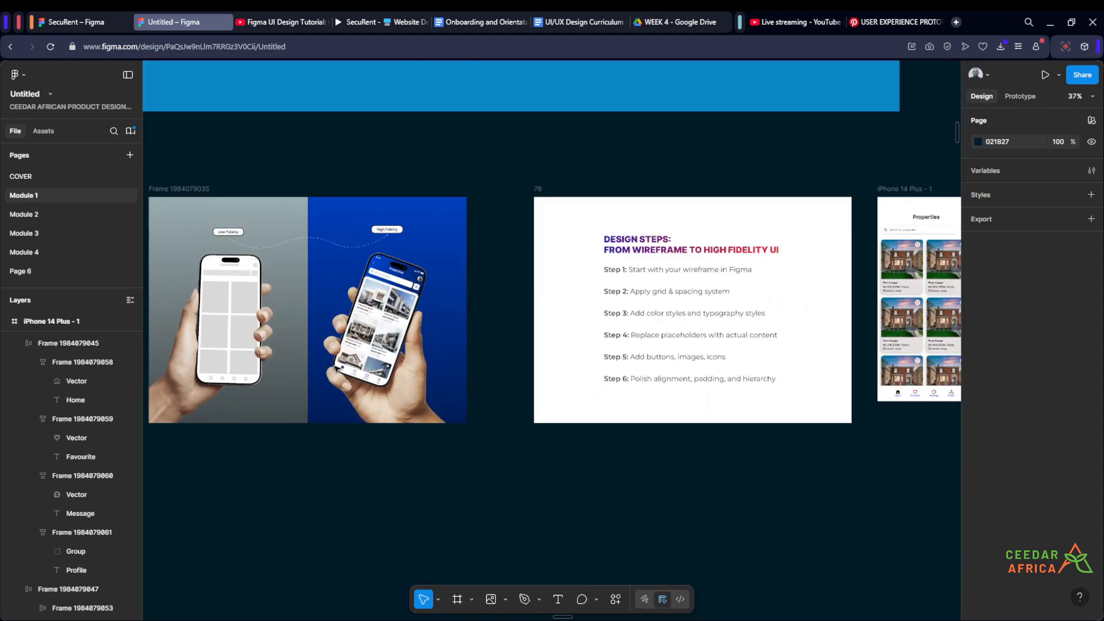
{"action": "scroll", "coordinate": [547, 417], "scroll_direction": "down", "scroll_amount": 3}
{"action": "left_click_drag", "start_coordinate": [779, 468], "coordinate": [661, 482]}
{"action": "scroll", "coordinate": [666, 428], "scroll_direction": "up", "scroll_amount": 11}
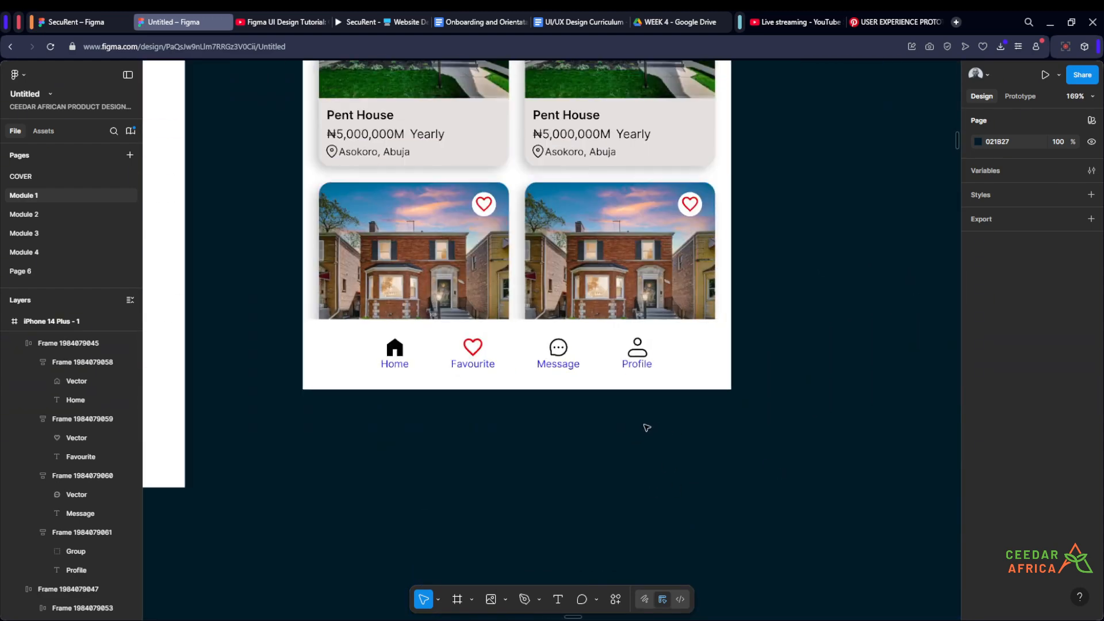
{"action": "left_click_drag", "start_coordinate": [589, 421], "coordinate": [433, 444]}
{"action": "scroll", "coordinate": [603, 484], "scroll_direction": "down", "scroll_amount": 10}
{"action": "scroll", "coordinate": [490, 398], "scroll_direction": "up", "scroll_amount": 4}
{"action": "scroll", "coordinate": [463, 381], "scroll_direction": "down", "scroll_amount": 5}
{"action": "scroll", "coordinate": [292, 401], "scroll_direction": "up", "scroll_amount": 3}
{"action": "left_click_drag", "start_coordinate": [309, 431], "coordinate": [365, 450]}
{"action": "scroll", "coordinate": [377, 372], "scroll_direction": "up", "scroll_amount": 1}
{"action": "scroll", "coordinate": [375, 381], "scroll_direction": "down", "scroll_amount": 3}
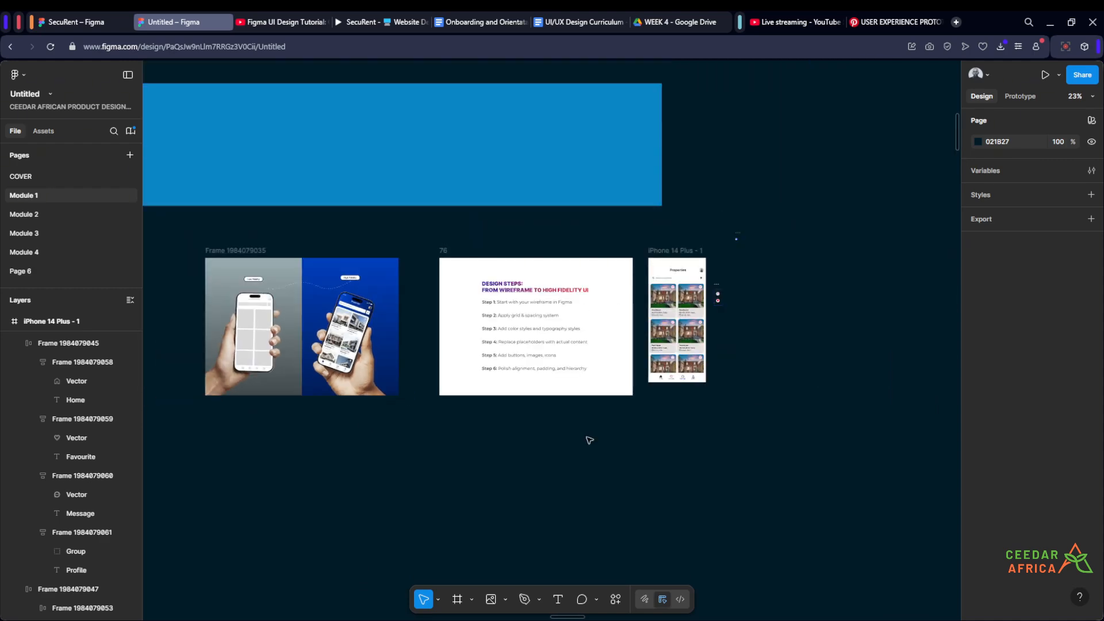
- Recolour the Home item's black icon to dark blue 002267, sampled from the mockup image's blue background
{"action": "scroll", "coordinate": [589, 440], "scroll_direction": "up", "scroll_amount": 6}
{"action": "scroll", "coordinate": [637, 345], "scroll_direction": "up", "scroll_amount": 3}
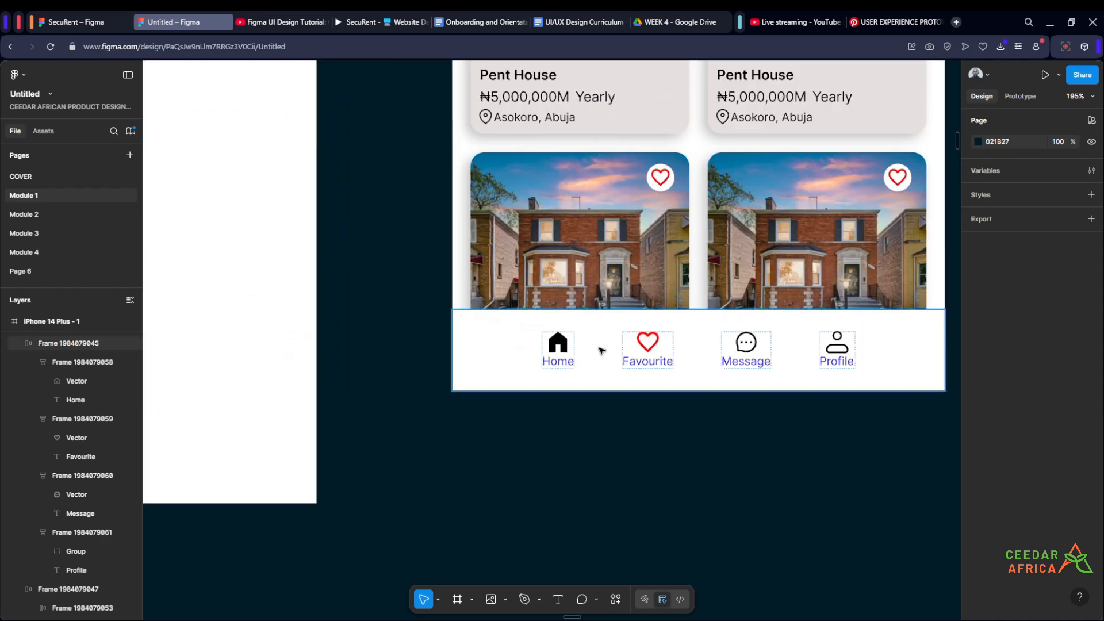
{"action": "double_click", "coordinate": [560, 349]}
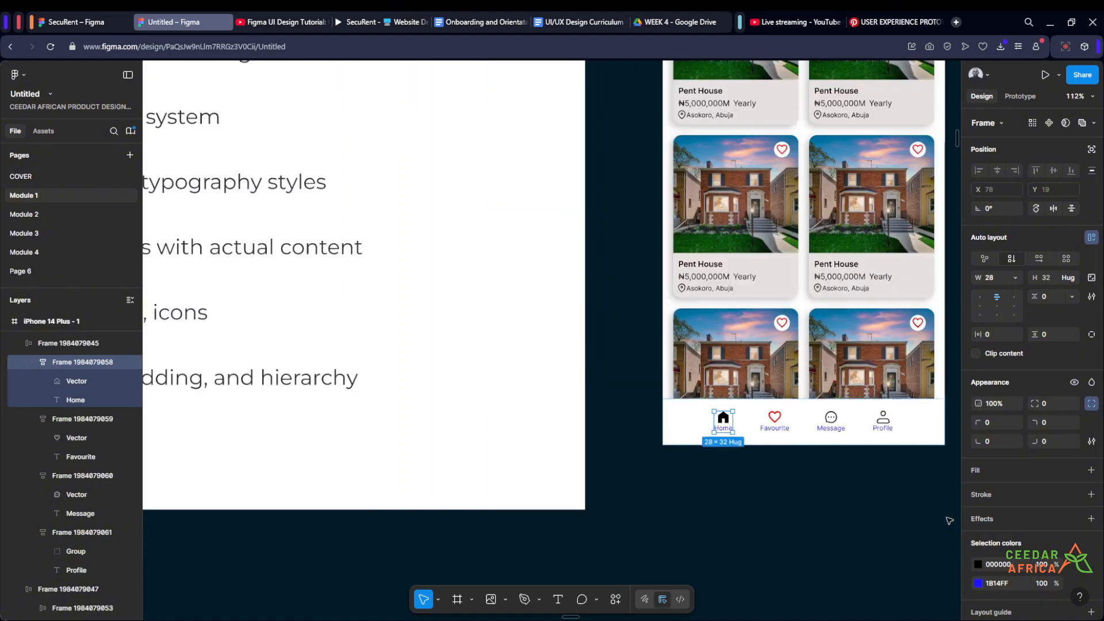
{"action": "scroll", "coordinate": [946, 521], "scroll_direction": "down", "scroll_amount": 2}
{"action": "left_click", "coordinate": [978, 565]}
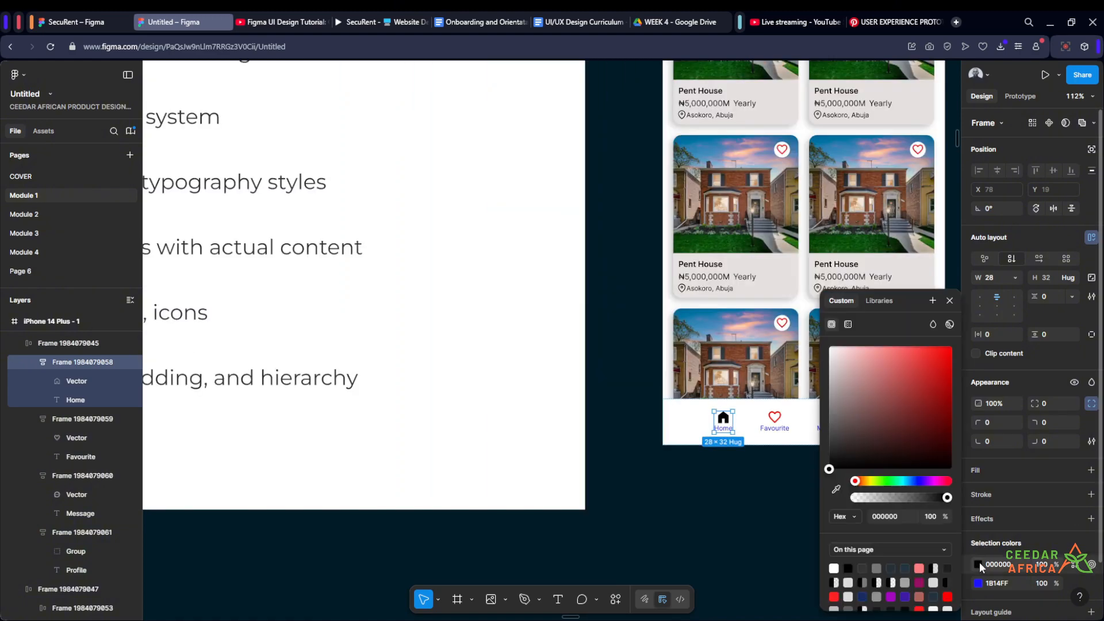
{"action": "left_click", "coordinate": [836, 491]}
{"action": "scroll", "coordinate": [659, 483], "scroll_direction": "down", "scroll_amount": 5}
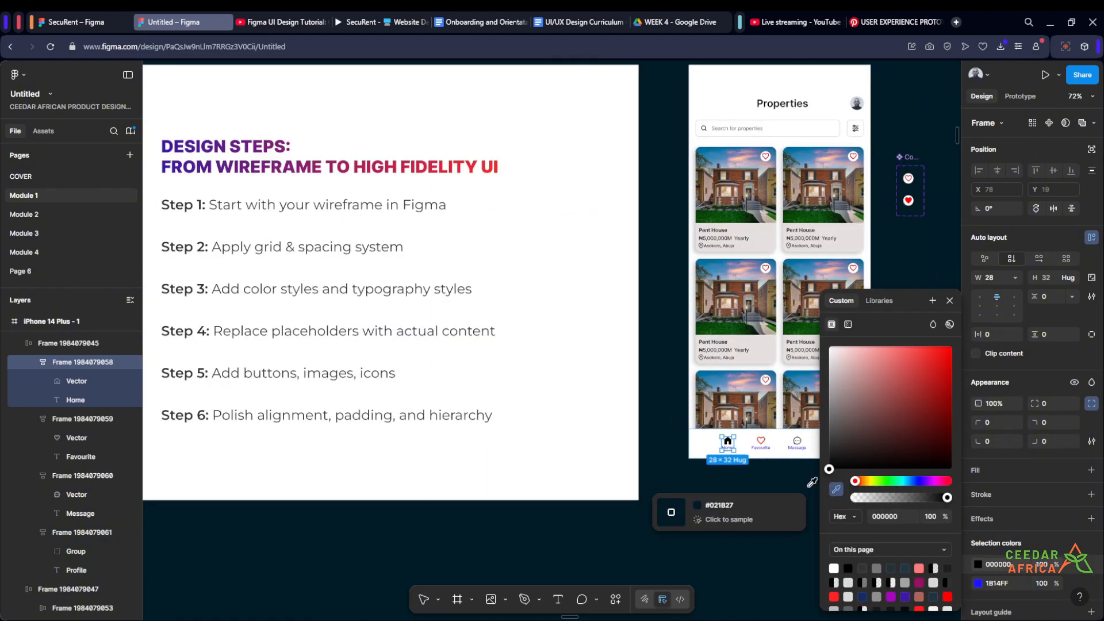
{"action": "scroll", "coordinate": [310, 423], "scroll_direction": "down", "scroll_amount": 2}
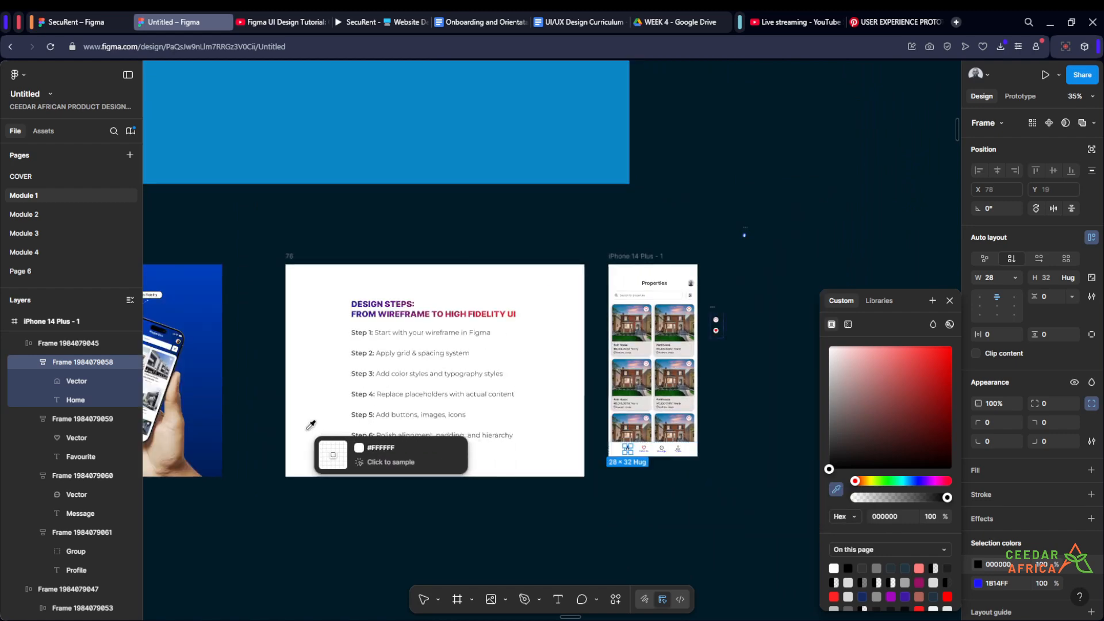
{"action": "left_click", "coordinate": [205, 440]}
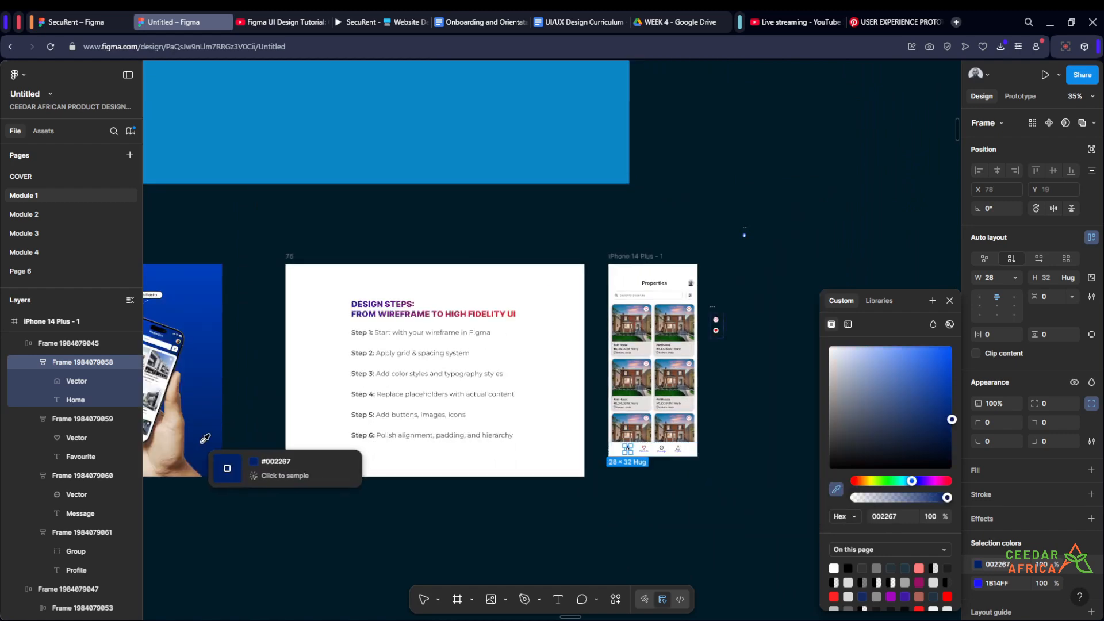
{"action": "left_click", "coordinate": [669, 515]}
- Fill the Home label with 002267 sampled from the home icon and set its font weight to Semi Bold
{"action": "scroll", "coordinate": [658, 483], "scroll_direction": "up", "scroll_amount": 8}
{"action": "scroll", "coordinate": [576, 387], "scroll_direction": "up", "scroll_amount": 10}
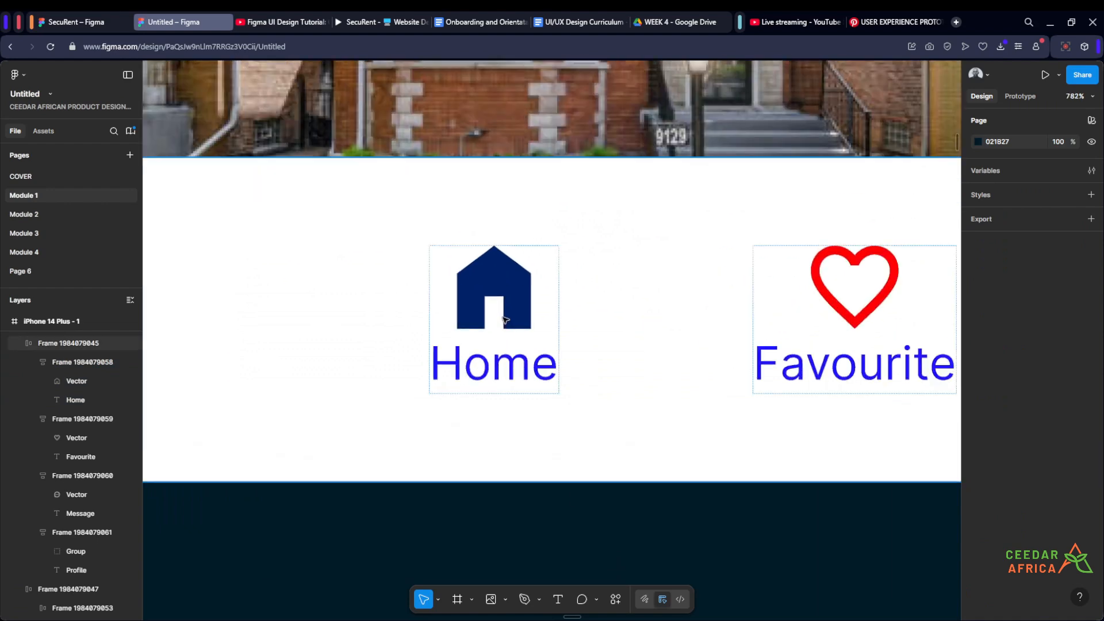
{"action": "scroll", "coordinate": [527, 359], "scroll_direction": "down", "scroll_amount": 5}
{"action": "double_click", "coordinate": [514, 341]}
{"action": "scroll", "coordinate": [517, 370], "scroll_direction": "up", "scroll_amount": 1}
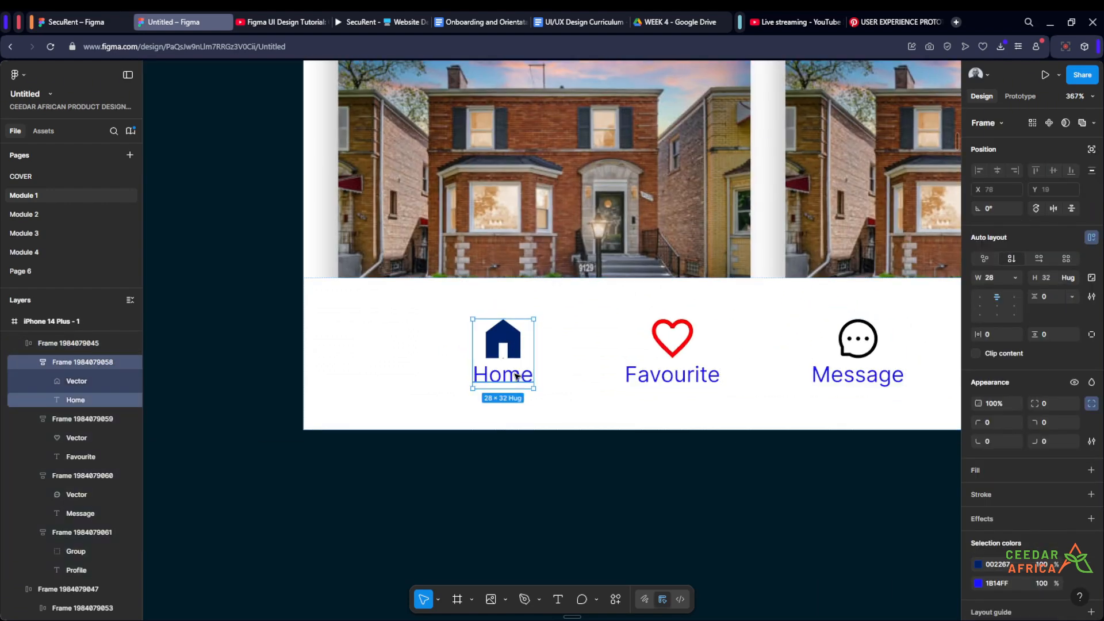
{"action": "double_click", "coordinate": [517, 374]}
{"action": "left_click", "coordinate": [979, 486]}
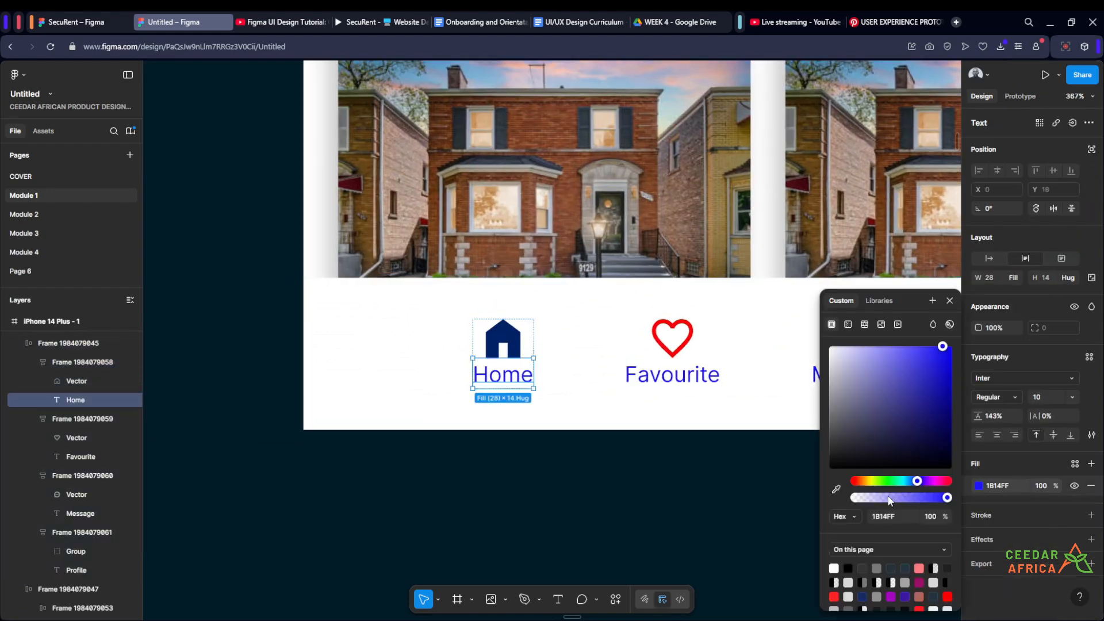
{"action": "left_click", "coordinate": [835, 488]}
{"action": "left_click", "coordinate": [505, 344]}
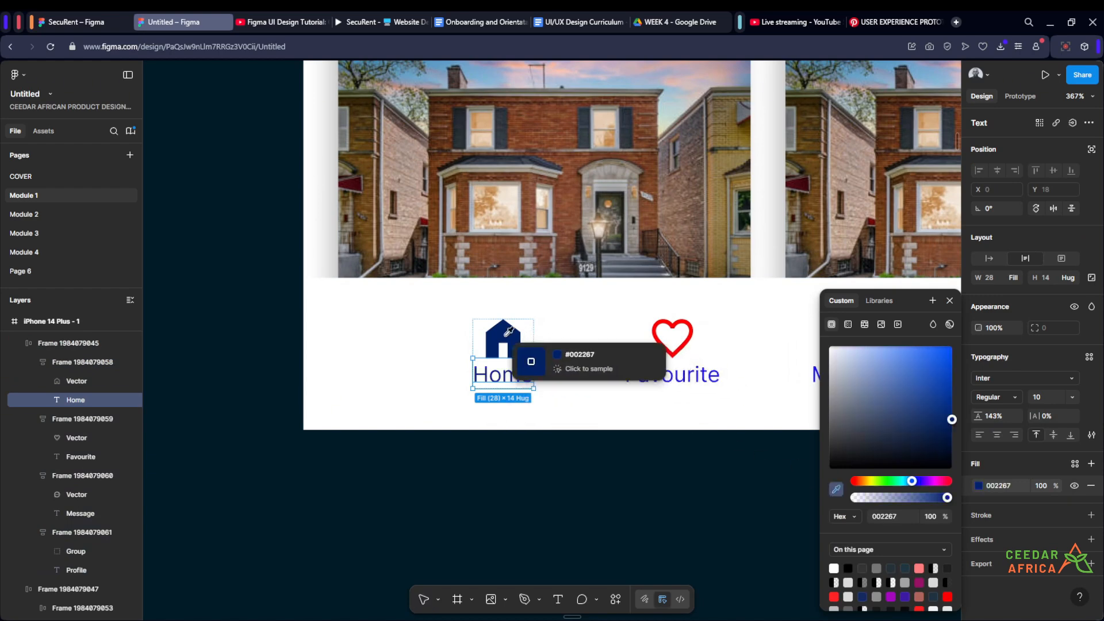
{"action": "left_click", "coordinate": [949, 301]}
{"action": "left_click", "coordinate": [1012, 397]}
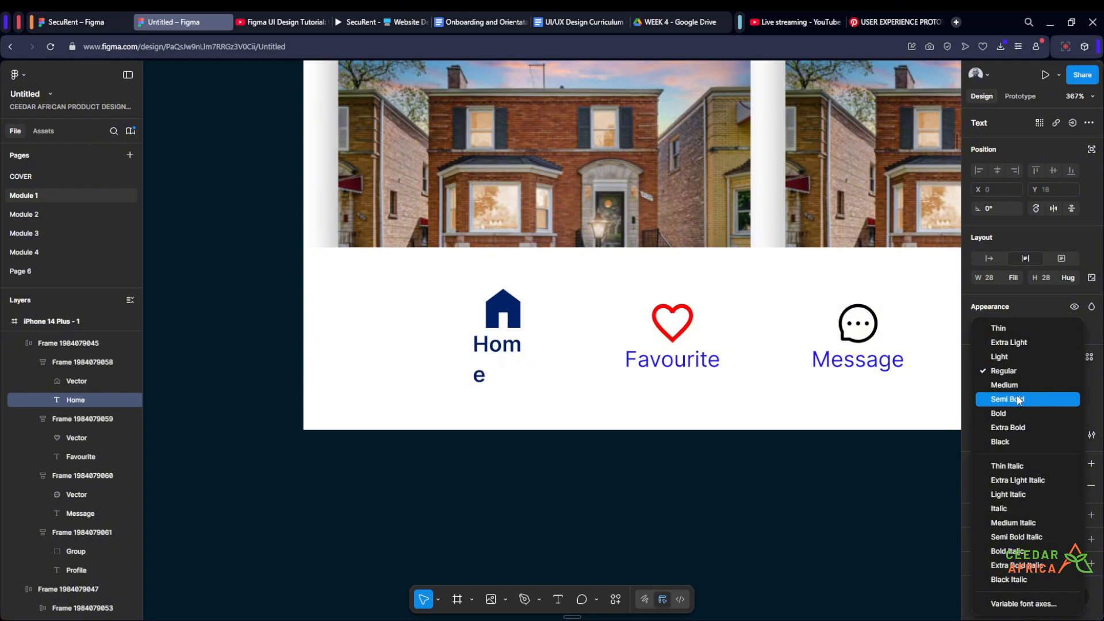
{"action": "left_click", "coordinate": [1018, 400]}
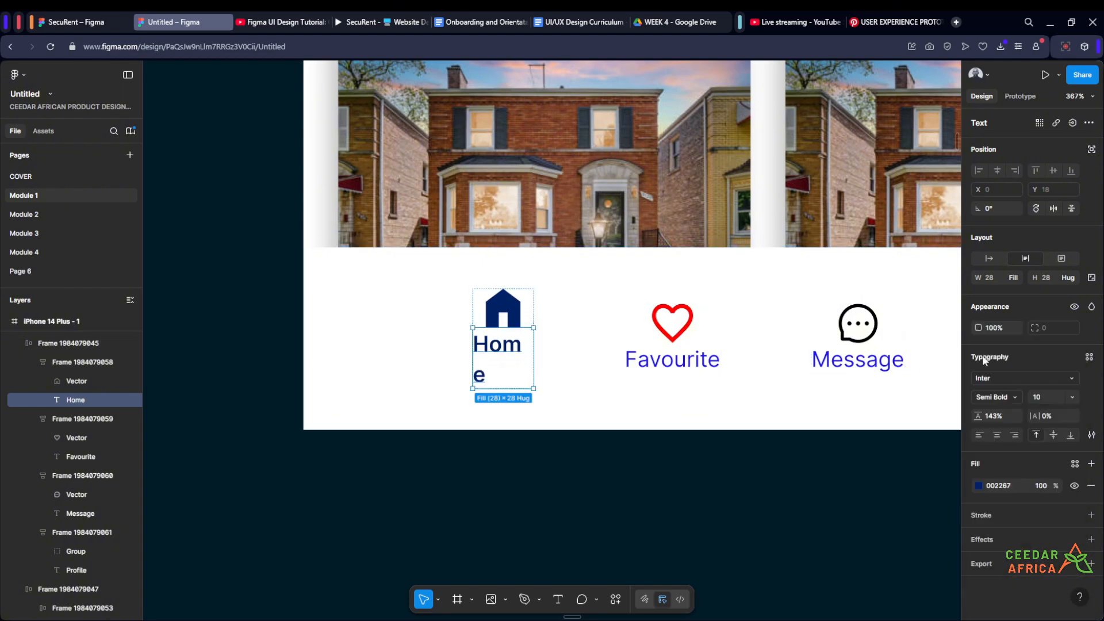
- Set the Home label's width to fit its text on a single line
{"action": "left_click", "coordinate": [1017, 276]}
{"action": "left_click", "coordinate": [1022, 264]}
{"action": "left_click", "coordinate": [512, 477]}
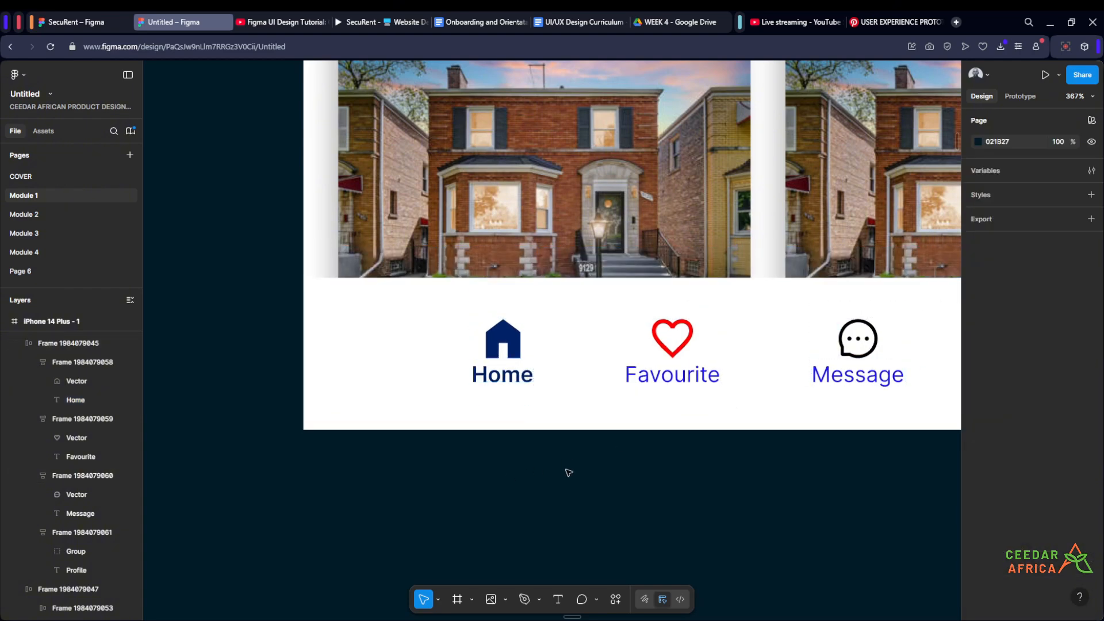
- Recolour the navigation bar's red heart icon and bright blue labels to 002267, sampled from the Home icon
{"action": "scroll", "coordinate": [633, 477], "scroll_direction": "down", "scroll_amount": 5}
{"action": "scroll", "coordinate": [552, 449], "scroll_direction": "up", "scroll_amount": 4}
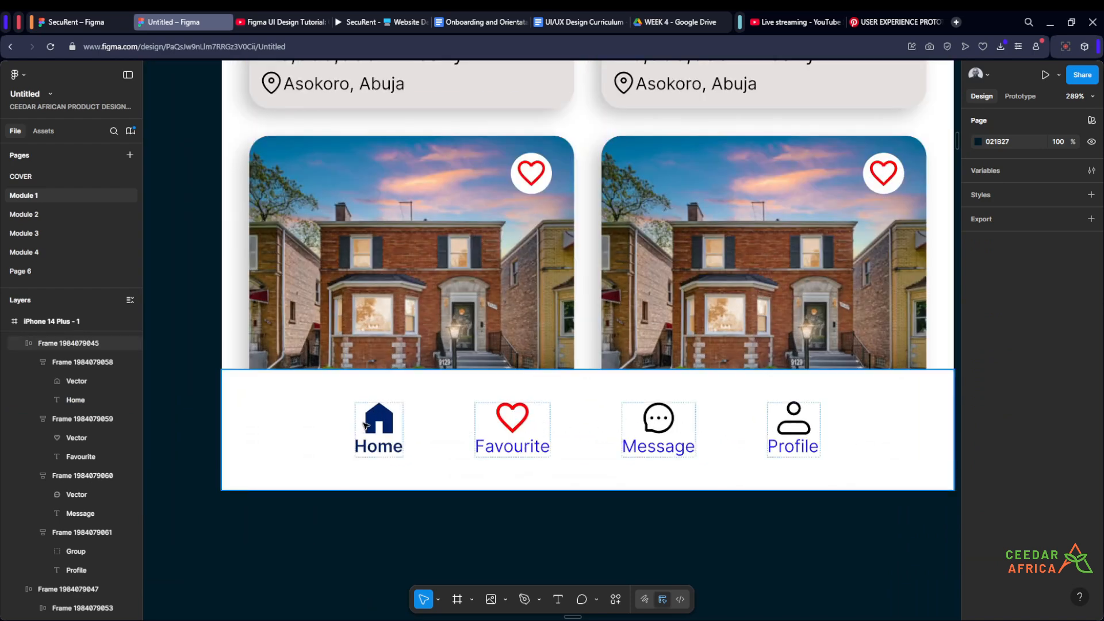
{"action": "left_click", "coordinate": [433, 396]}
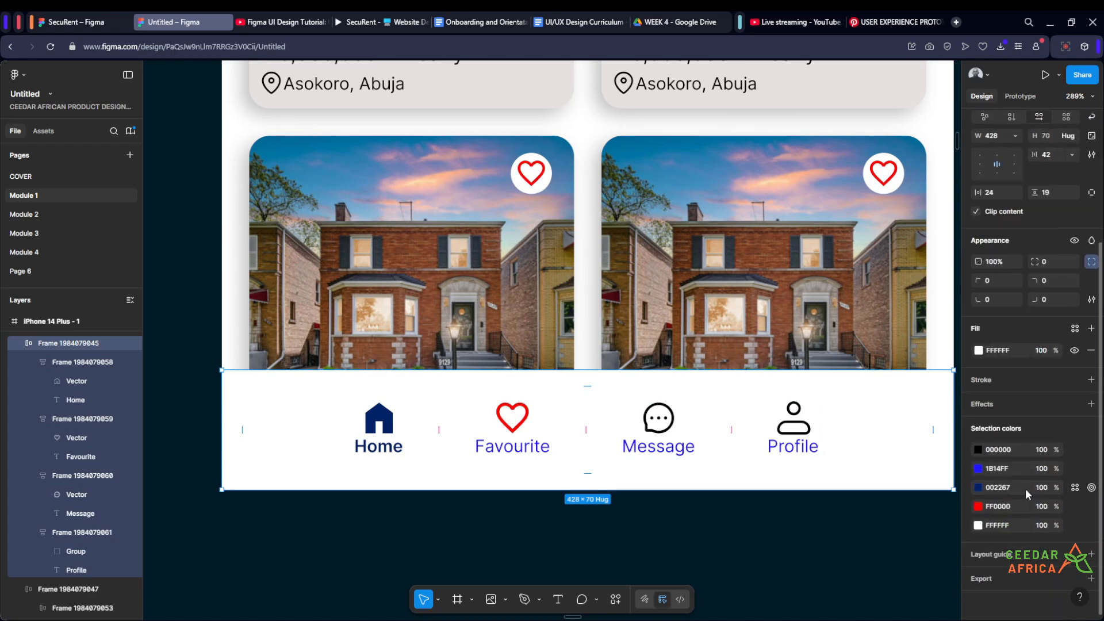
{"action": "left_click", "coordinate": [978, 507]}
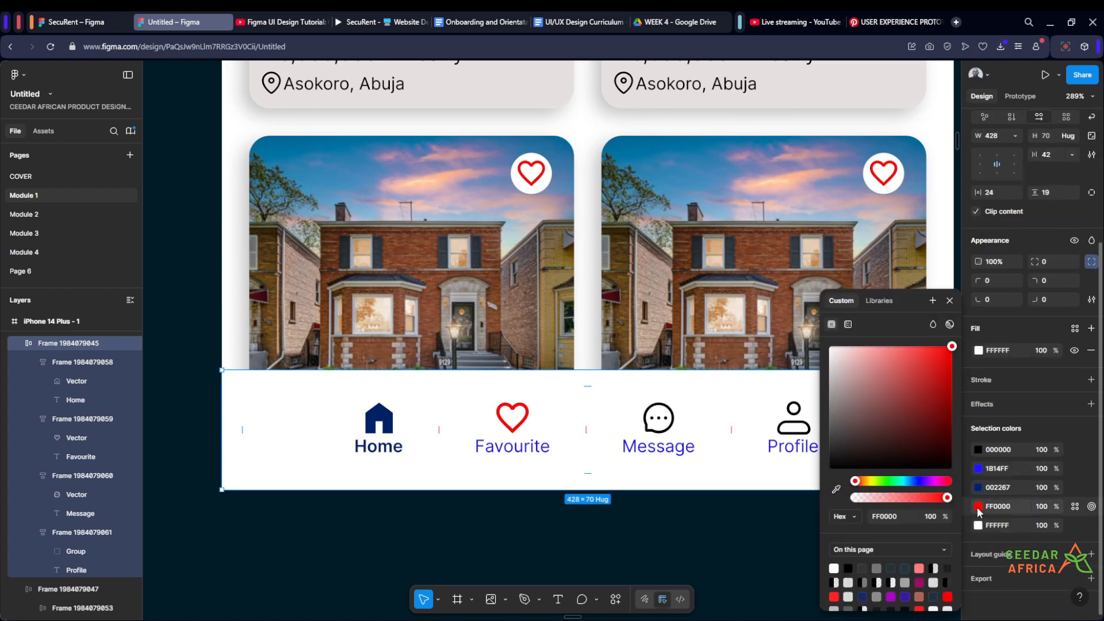
{"action": "left_click", "coordinate": [837, 489]}
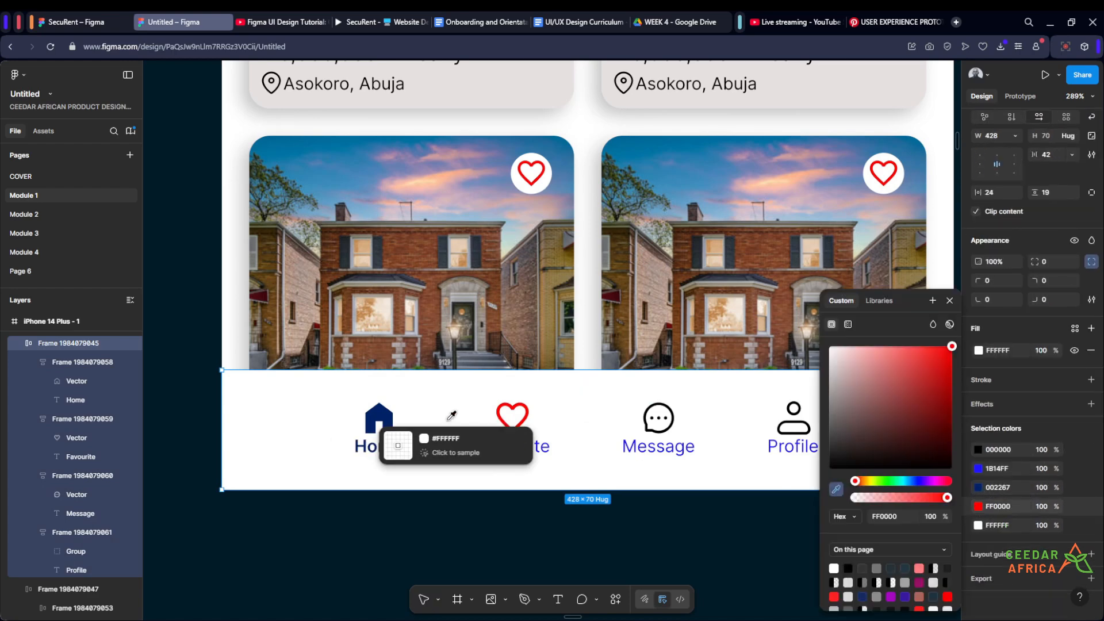
{"action": "left_click", "coordinate": [394, 426]}
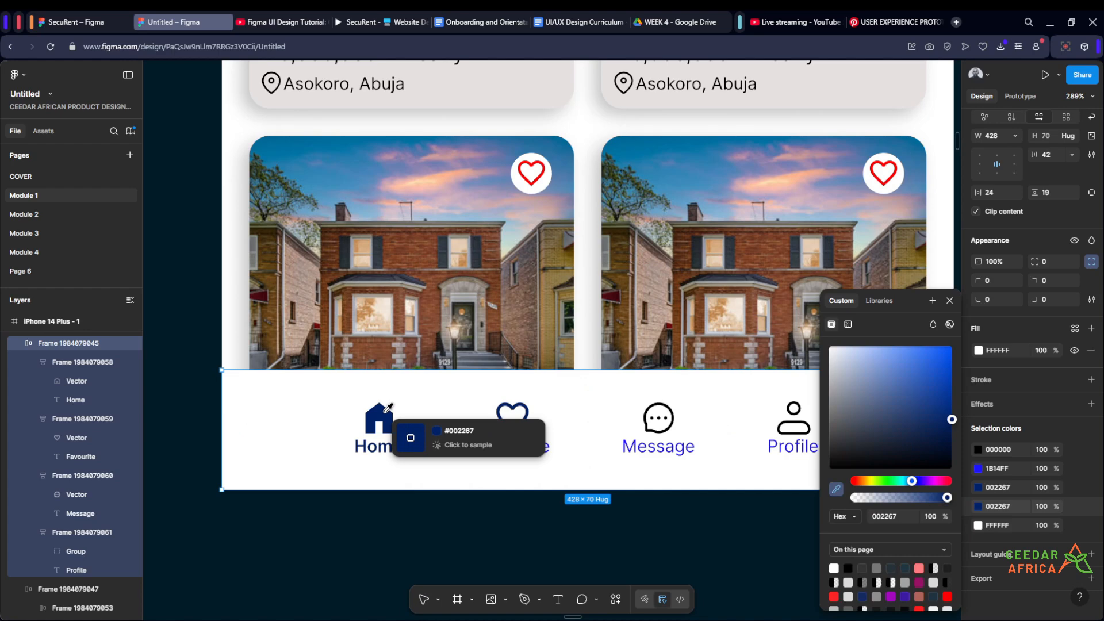
{"action": "left_click", "coordinate": [978, 469]}
{"action": "left_click", "coordinate": [837, 489]}
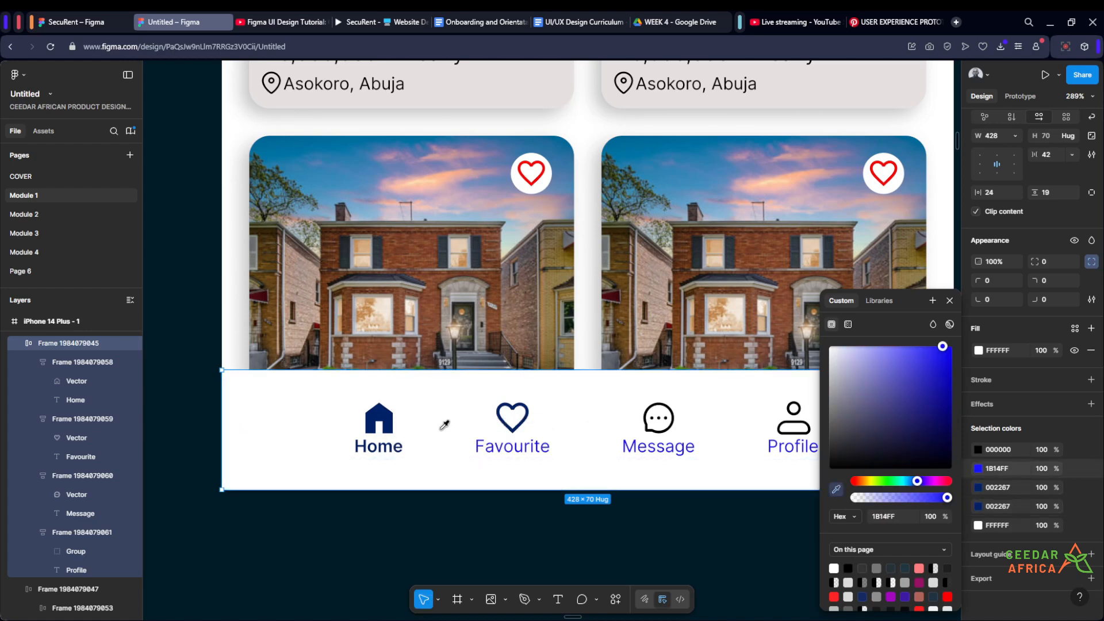
{"action": "left_click", "coordinate": [389, 426]}
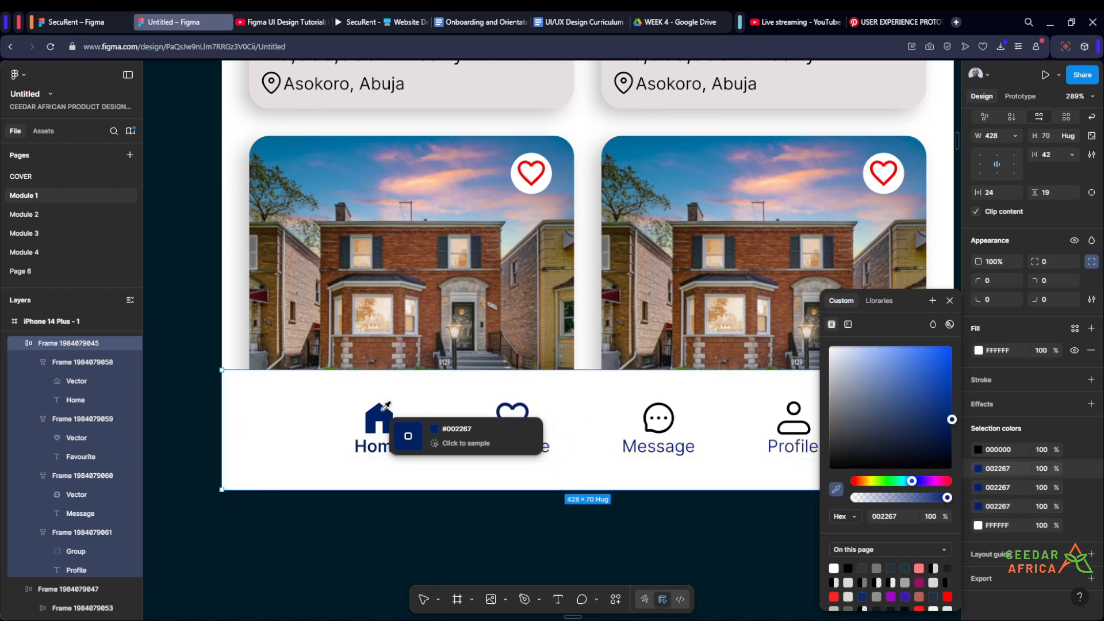
- Recolour the Message item's black icon to 002267, sampling the colour from the Home icon
{"action": "double_click", "coordinate": [658, 431]}
{"action": "scroll", "coordinate": [658, 431], "scroll_direction": "down", "scroll_amount": 2}
{"action": "left_click_drag", "start_coordinate": [709, 508], "coordinate": [666, 482]}
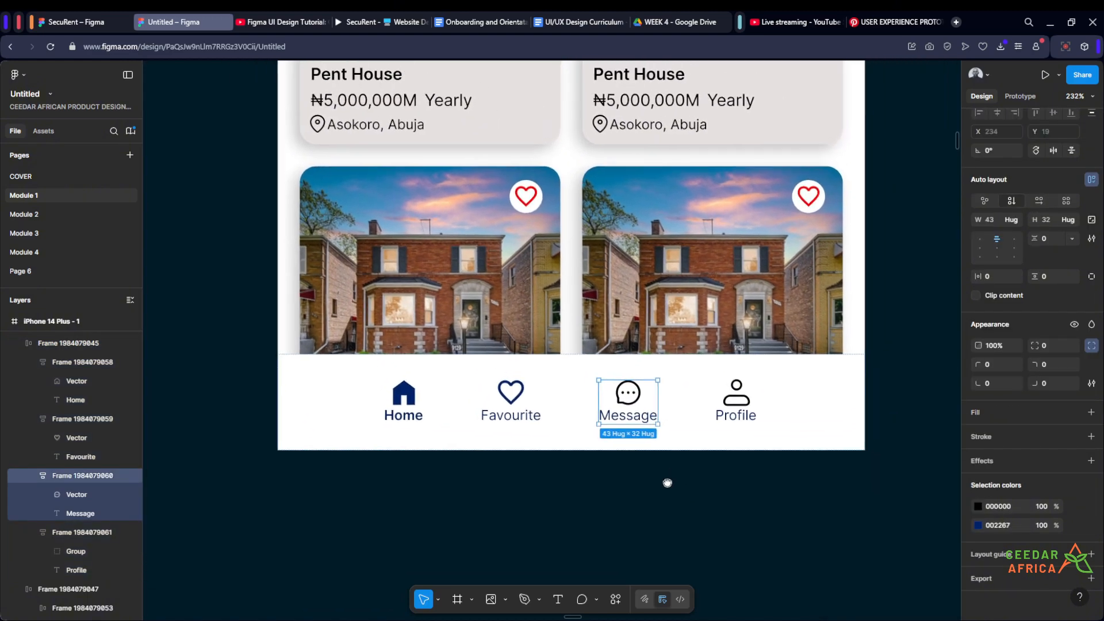
{"action": "left_click", "coordinate": [977, 506]}
{"action": "left_click", "coordinate": [835, 488]}
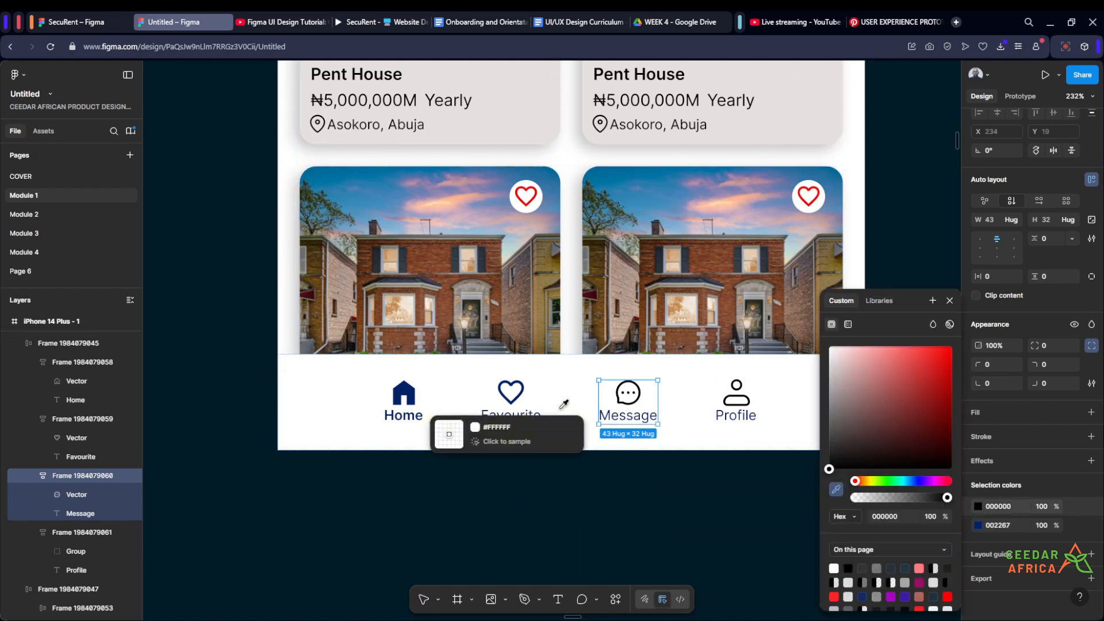
{"action": "left_click", "coordinate": [405, 402]}
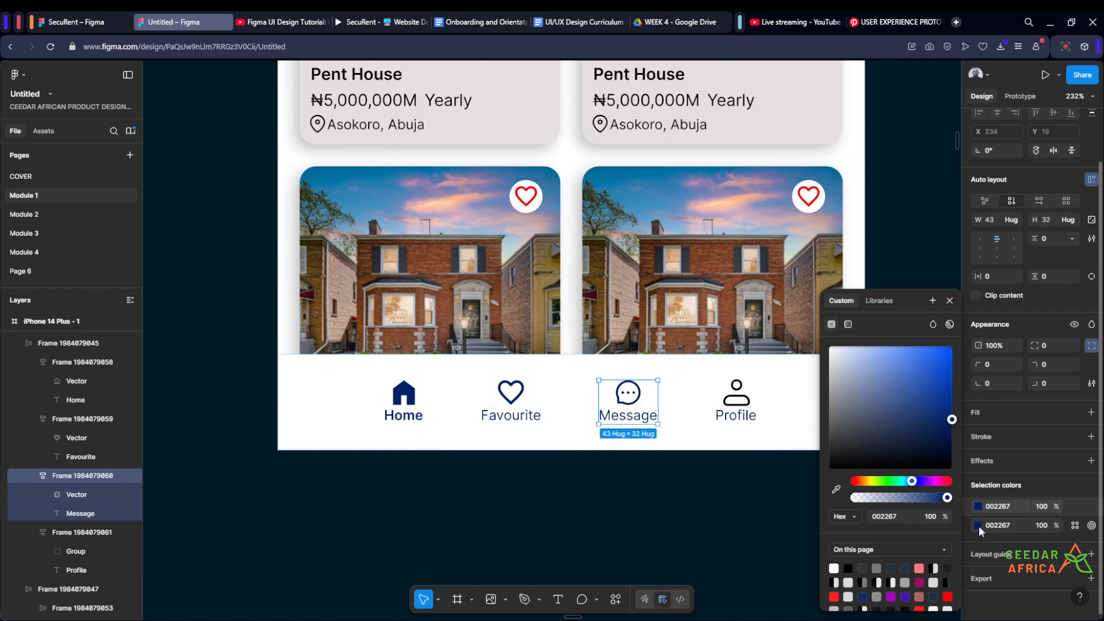
{"action": "left_click", "coordinate": [404, 389]}
{"action": "left_click", "coordinate": [715, 515]}
- Recolour the Profile item's black icon and its label to 002267, sampled from the Home icon
{"action": "double_click", "coordinate": [738, 407]}
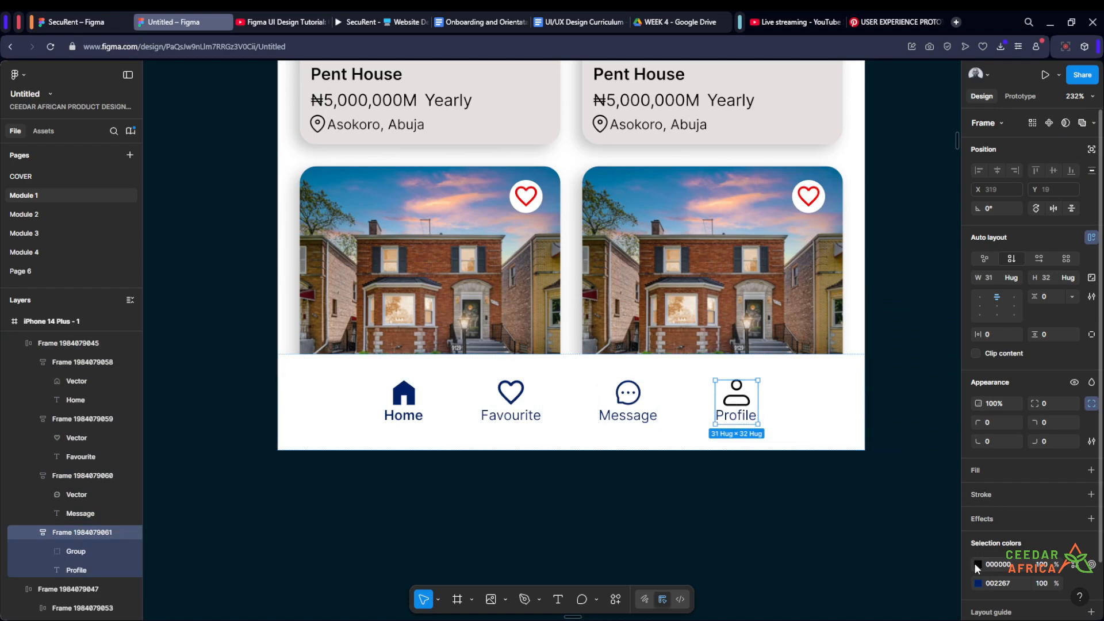
{"action": "left_click", "coordinate": [978, 564]}
{"action": "left_click", "coordinate": [835, 490]}
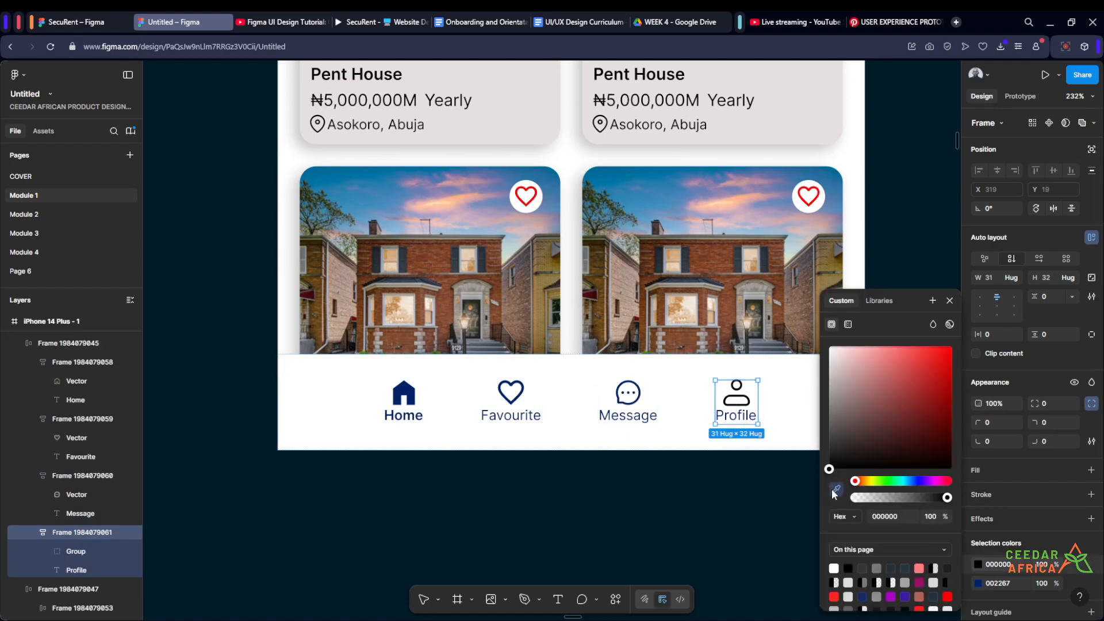
{"action": "left_click", "coordinate": [407, 397]}
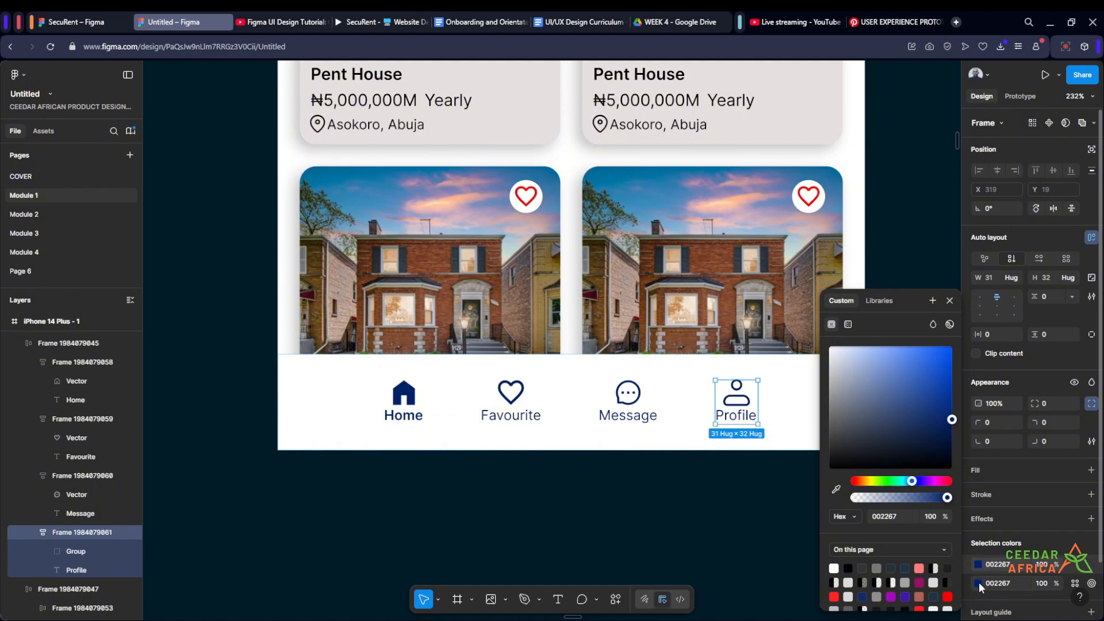
{"action": "left_click", "coordinate": [835, 494]}
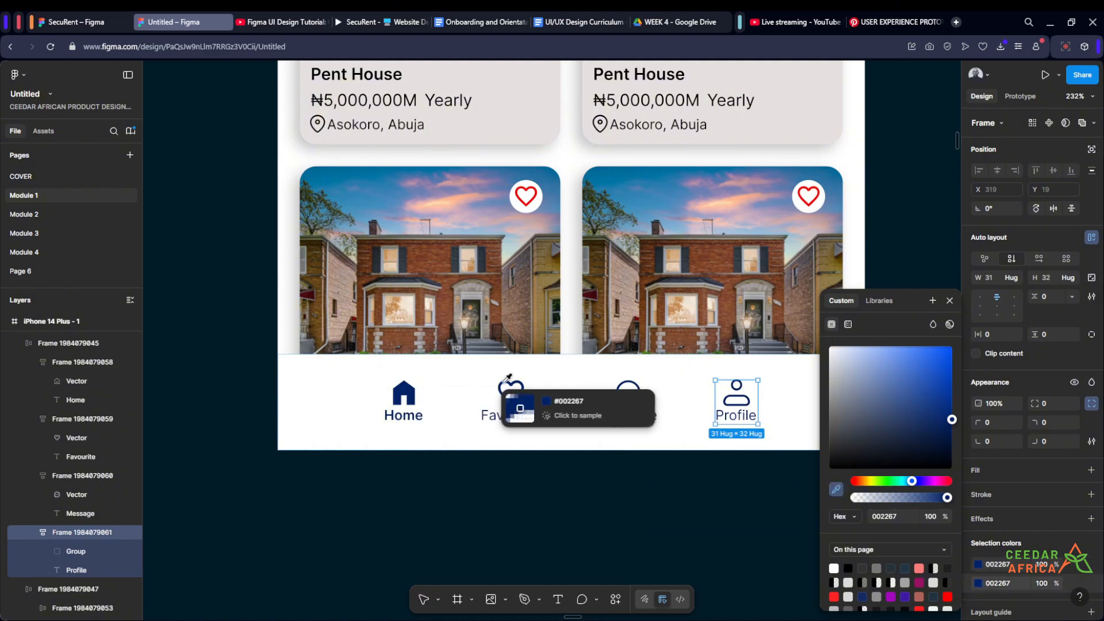
{"action": "left_click", "coordinate": [410, 396]}
{"action": "left_click", "coordinate": [660, 522]}
- Set the horizontal gap between the four navigation bar items to 48
{"action": "scroll", "coordinate": [660, 522], "scroll_direction": "down", "scroll_amount": 10}
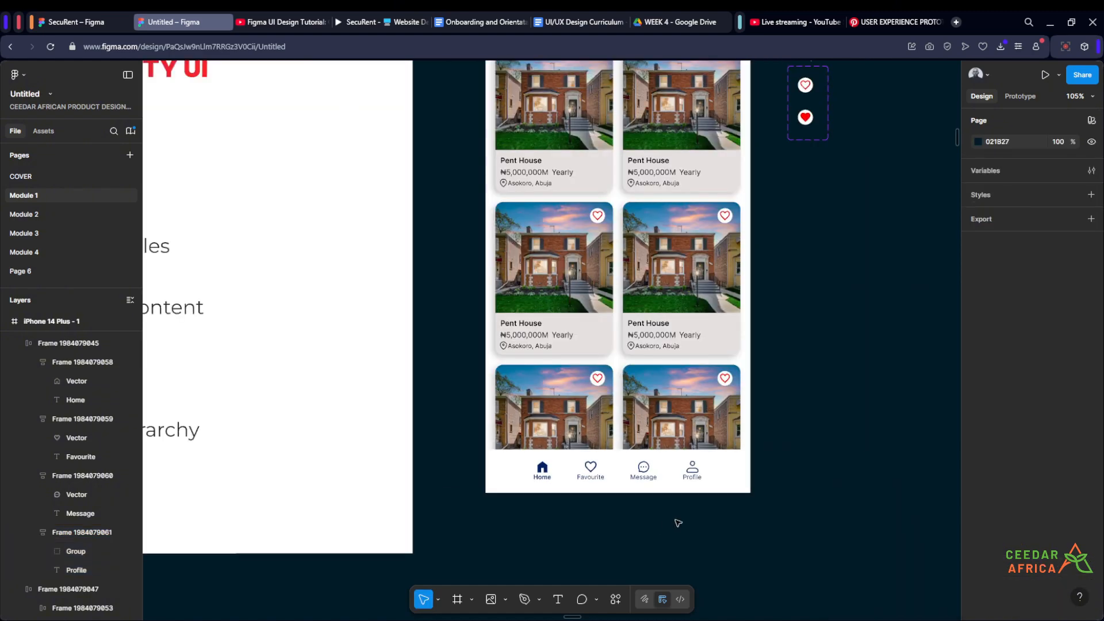
{"action": "scroll", "coordinate": [838, 412], "scroll_direction": "up", "scroll_amount": 8}
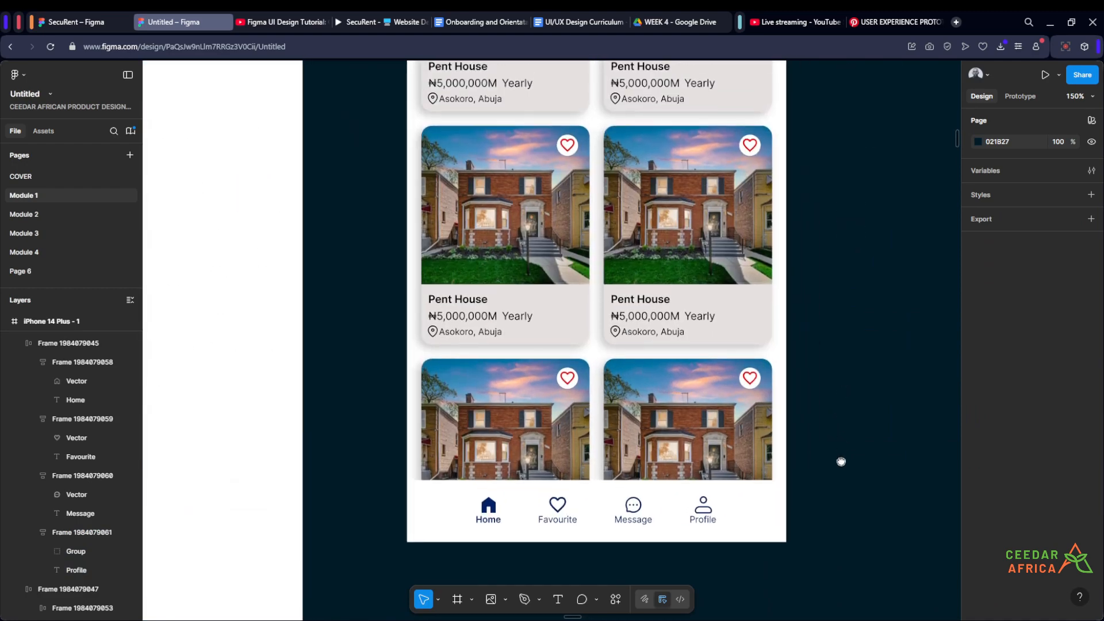
{"action": "scroll", "coordinate": [832, 428], "scroll_direction": "down", "scroll_amount": 2}
{"action": "scroll", "coordinate": [794, 442], "scroll_direction": "up", "scroll_amount": 2}
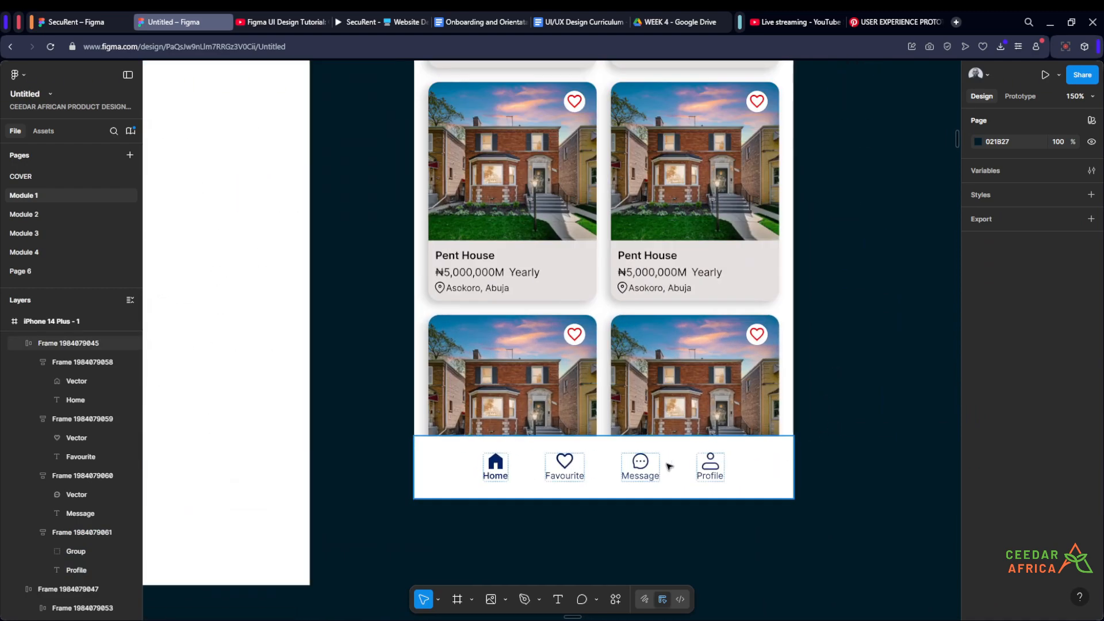
{"action": "left_click", "coordinate": [667, 464]}
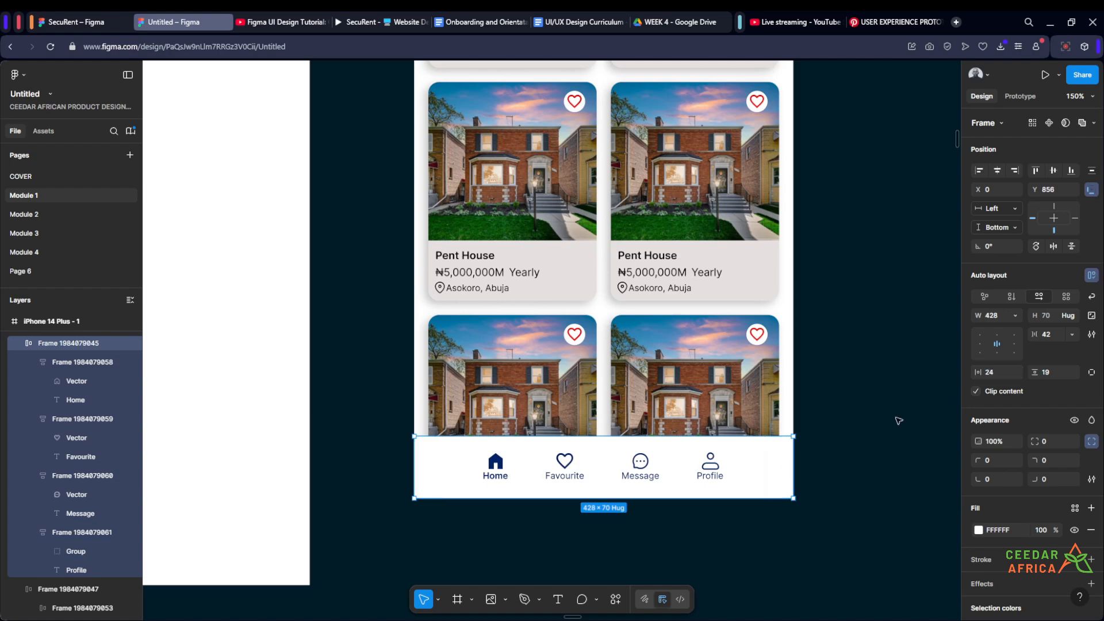
{"action": "left_click", "coordinate": [1049, 336]}
{"action": "type", "text": "48"}
{"action": "key", "text": "Return"}
{"action": "left_click", "coordinate": [904, 381]}
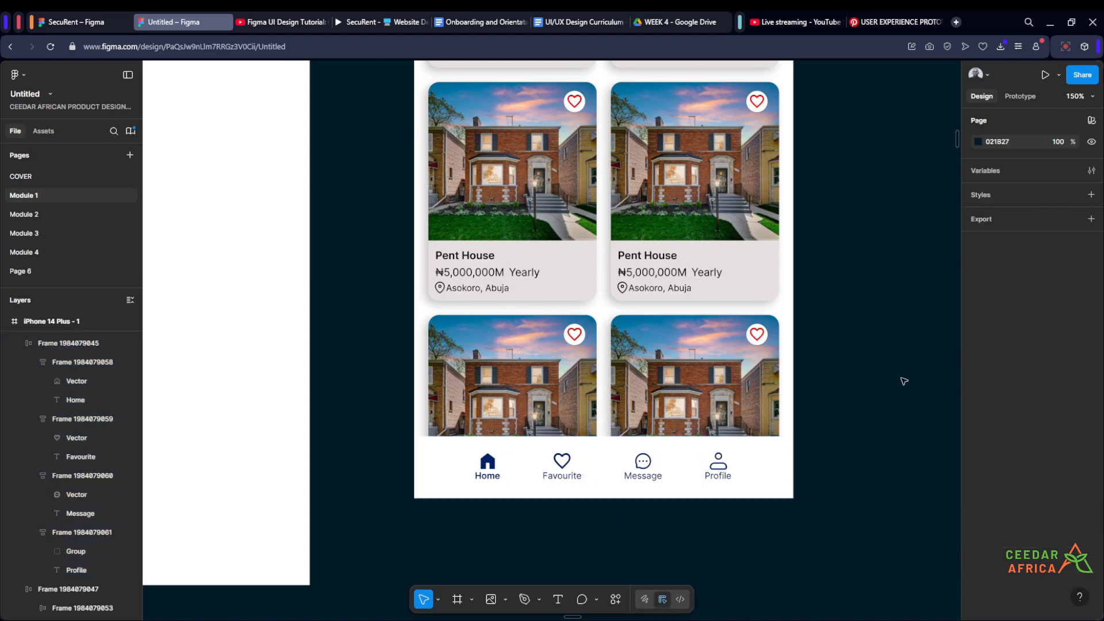
- Copy the 9:41 status bar from the high fidelity "find a lanlord" screen
{"action": "scroll", "coordinate": [885, 374], "scroll_direction": "down", "scroll_amount": 4}
{"action": "left_click_drag", "start_coordinate": [883, 372], "coordinate": [729, 463]}
{"action": "scroll", "coordinate": [784, 349], "scroll_direction": "down", "scroll_amount": 3}
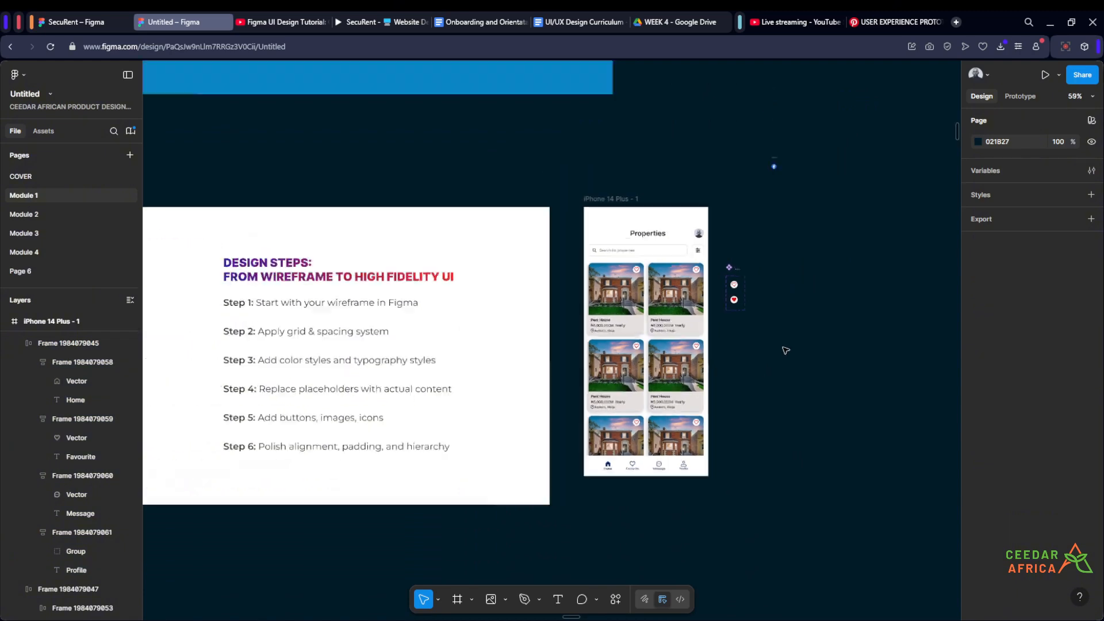
{"action": "scroll", "coordinate": [768, 256], "scroll_direction": "up", "scroll_amount": 2}
{"action": "scroll", "coordinate": [767, 256], "scroll_direction": "down", "scroll_amount": 5}
{"action": "scroll", "coordinate": [409, 276], "scroll_direction": "up", "scroll_amount": 10}
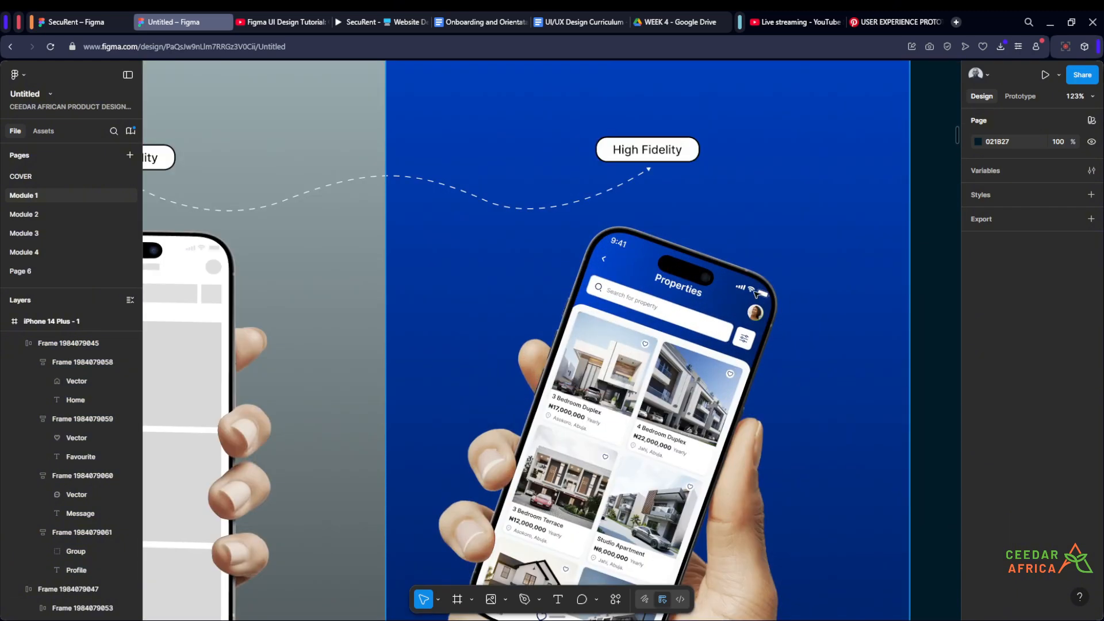
{"action": "scroll", "coordinate": [757, 294], "scroll_direction": "down", "scroll_amount": 8}
{"action": "scroll", "coordinate": [495, 452], "scroll_direction": "up", "scroll_amount": 6}
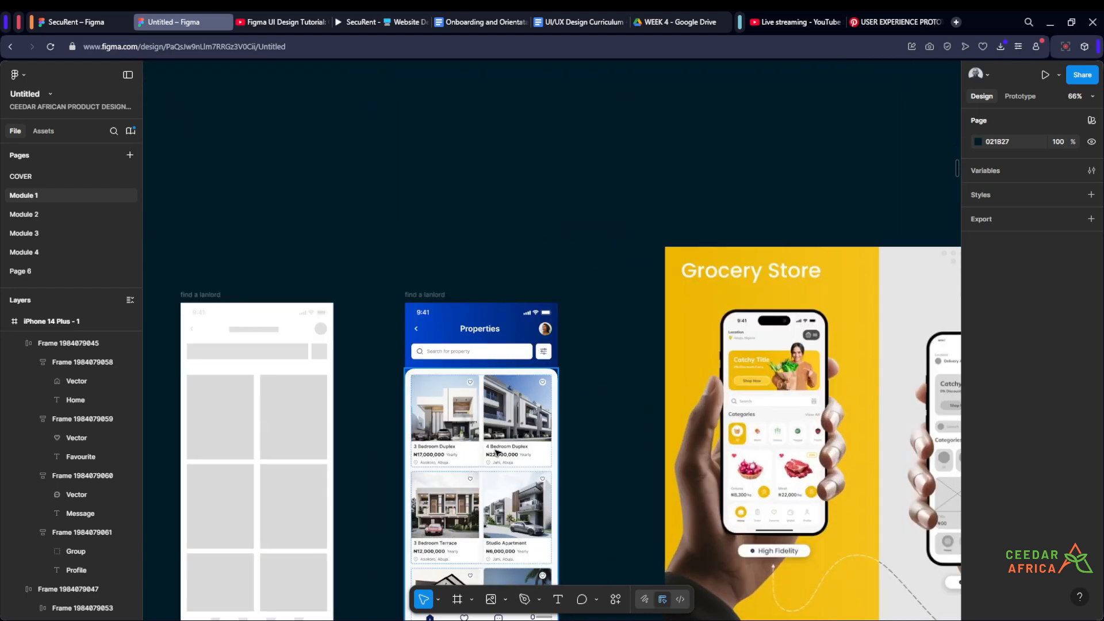
{"action": "scroll", "coordinate": [474, 327], "scroll_direction": "up", "scroll_amount": 5}
{"action": "left_click", "coordinate": [400, 293]}
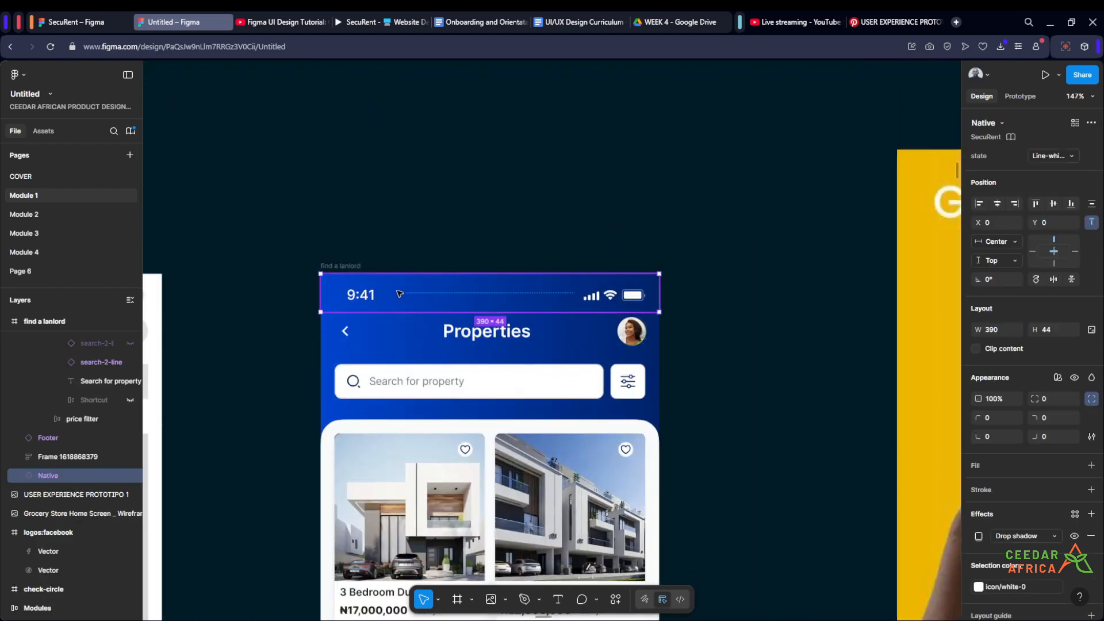
{"action": "scroll", "coordinate": [400, 294], "scroll_direction": "down", "scroll_amount": 10}
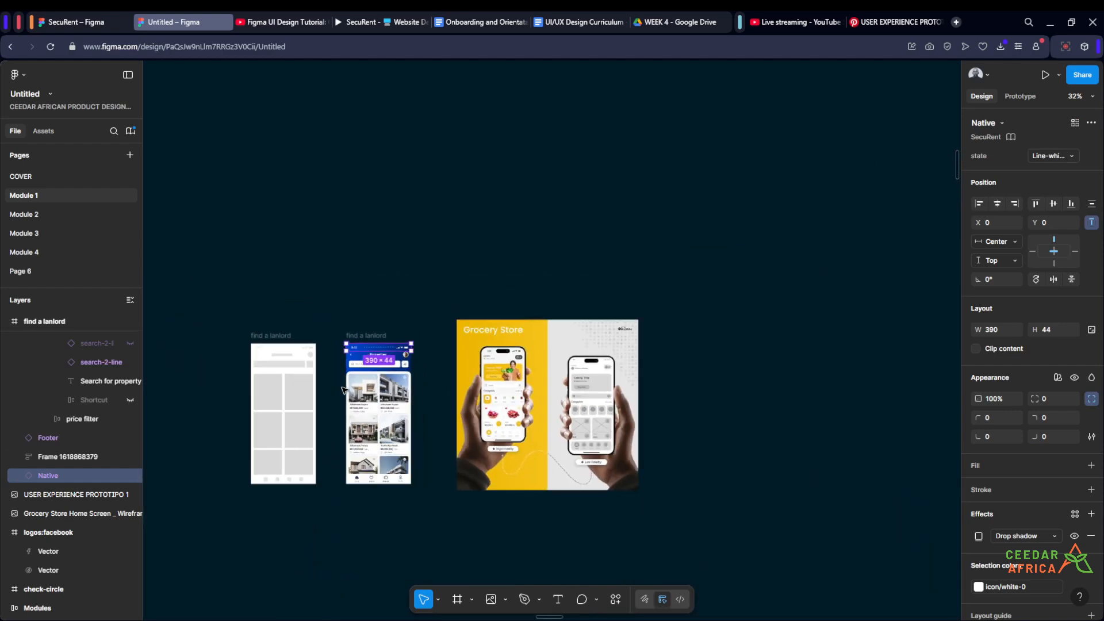
- Paste the copied status bar at the top of the iPhone 14 Plus frame and widen it to 428
{"action": "left_click", "coordinate": [642, 190]}
{"action": "scroll", "coordinate": [603, 149], "scroll_direction": "up", "scroll_amount": 10}
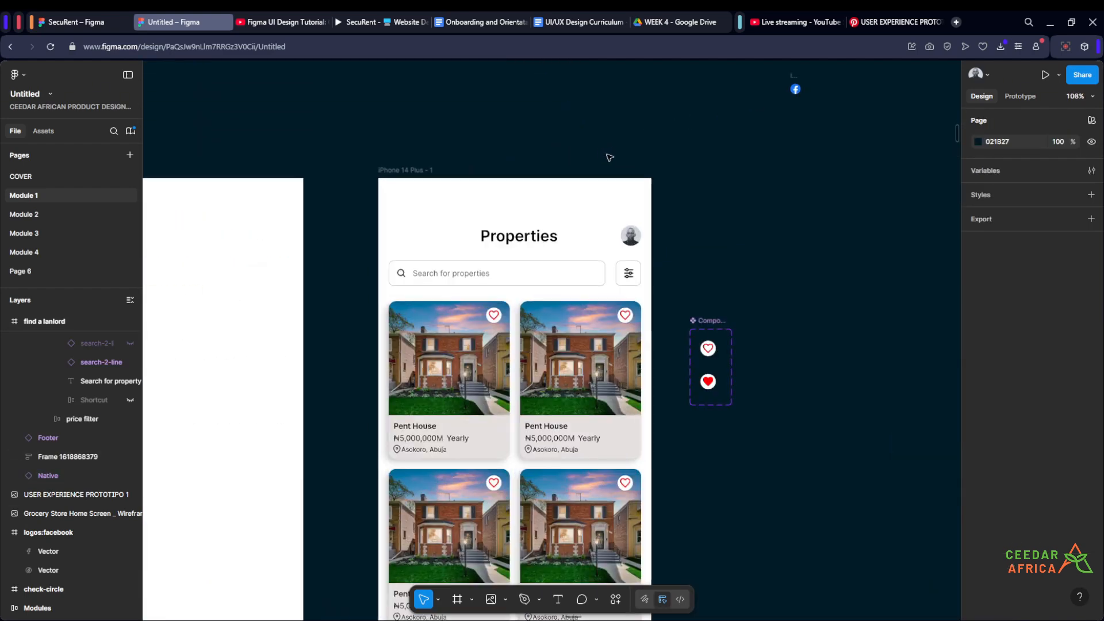
{"action": "scroll", "coordinate": [700, 147], "scroll_direction": "down", "scroll_amount": 1}
{"action": "left_click", "coordinate": [450, 94]}
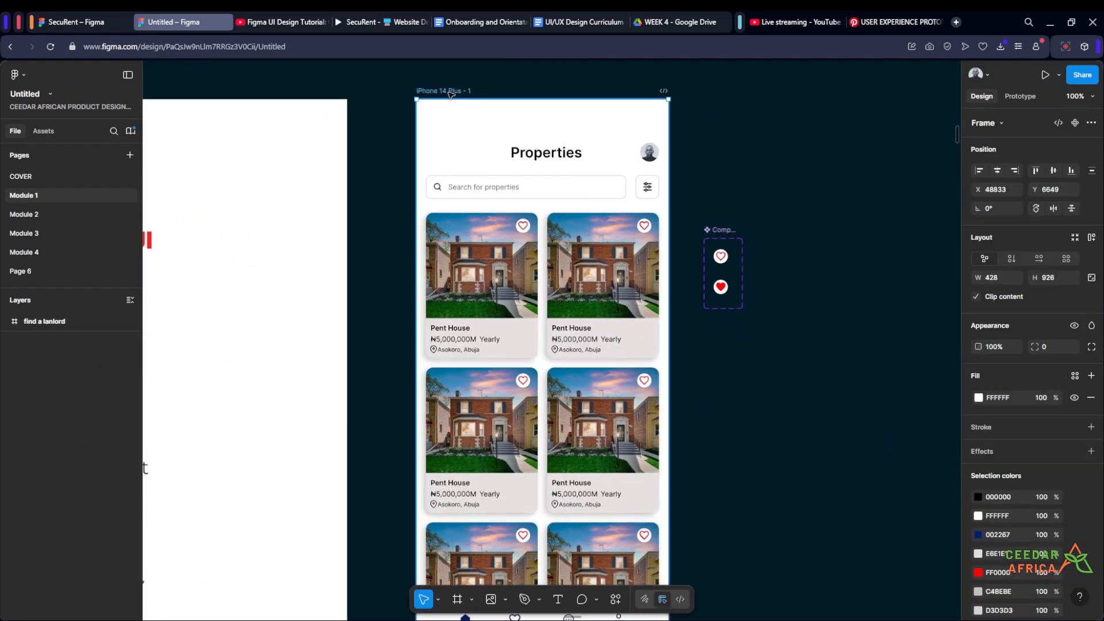
{"action": "key", "text": "ctrl+v"}
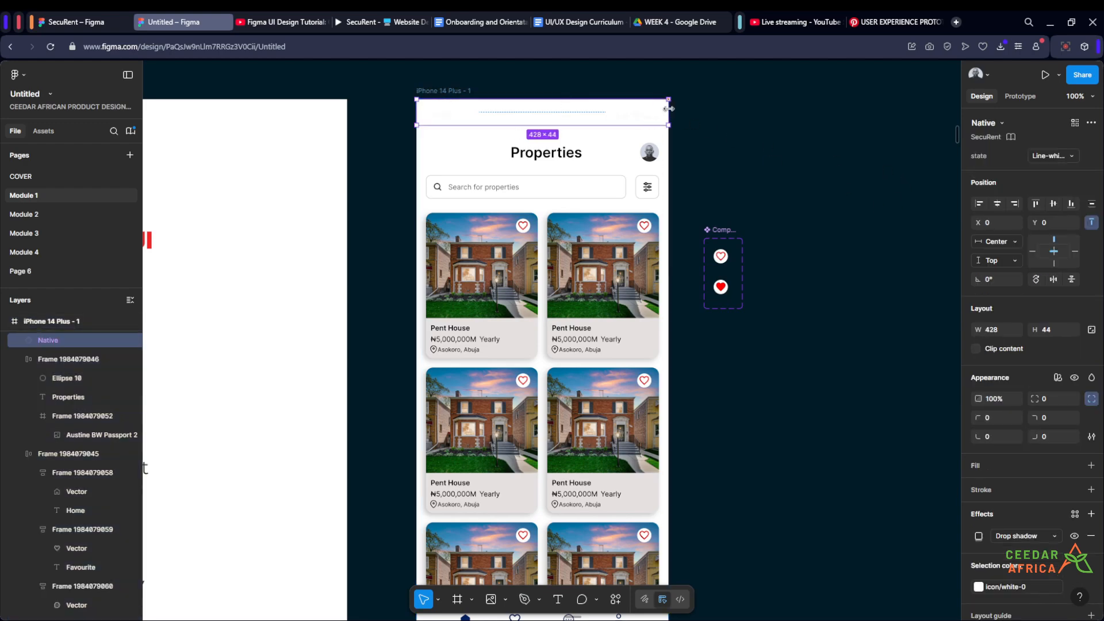
- Switch the pasted status bar's state to Line-black
{"action": "left_click", "coordinate": [1067, 155]}
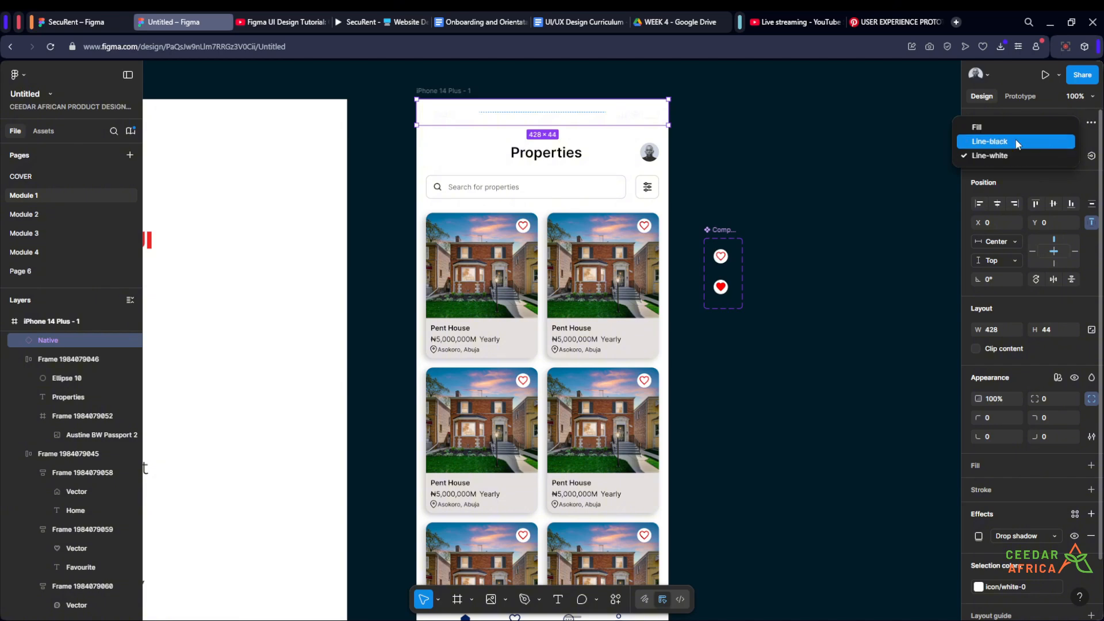
{"action": "left_click", "coordinate": [1018, 144]}
{"action": "left_click", "coordinate": [802, 154]}
- Compare the finished iPhone 14 Plus property screen with the high fidelity phone mockup
{"action": "scroll", "coordinate": [800, 153], "scroll_direction": "down", "scroll_amount": 4}
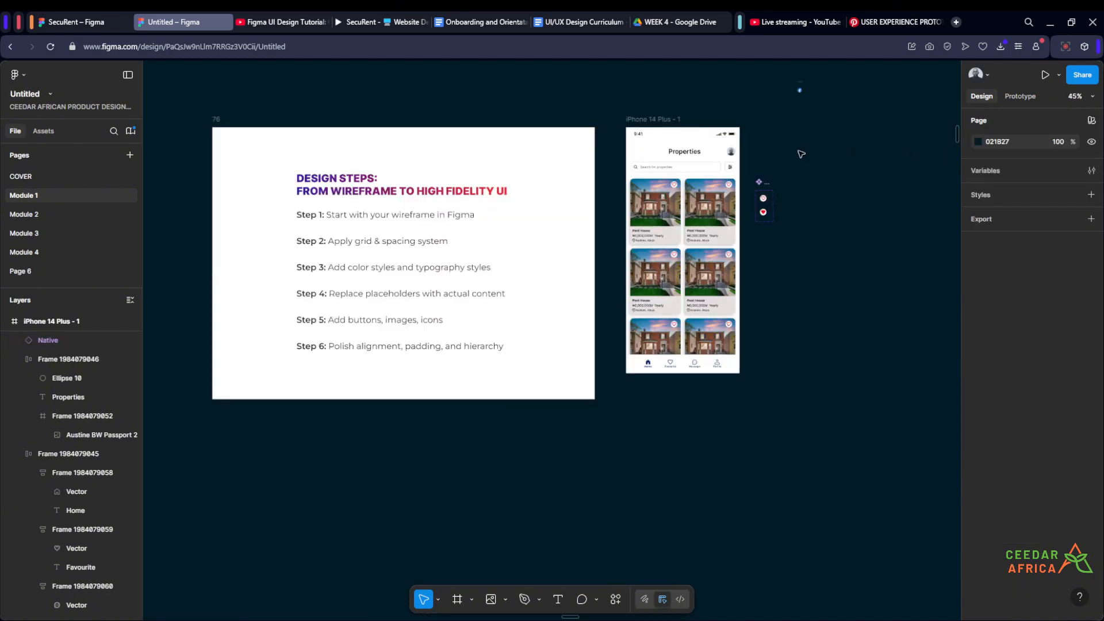
{"action": "left_click_drag", "start_coordinate": [820, 227], "coordinate": [687, 241]}
{"action": "scroll", "coordinate": [661, 202], "scroll_direction": "up", "scroll_amount": 2}
{"action": "left_click_drag", "start_coordinate": [660, 199], "coordinate": [856, 197]}
{"action": "scroll", "coordinate": [604, 194], "scroll_direction": "up", "scroll_amount": 1}
{"action": "scroll", "coordinate": [857, 197], "scroll_direction": "down", "scroll_amount": 5}
{"action": "scroll", "coordinate": [556, 198], "scroll_direction": "up", "scroll_amount": 10}
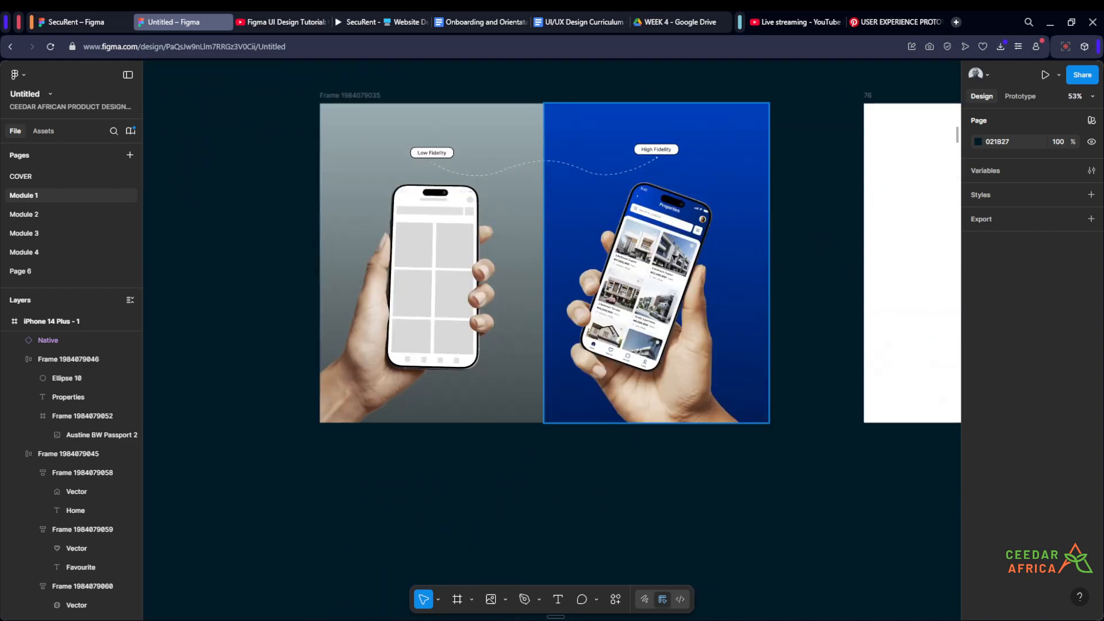
{"action": "scroll", "coordinate": [582, 163], "scroll_direction": "down", "scroll_amount": 5}
{"action": "left_click_drag", "start_coordinate": [534, 181], "coordinate": [368, 204]}
{"action": "scroll", "coordinate": [365, 204], "scroll_direction": "down", "scroll_amount": 2}
{"action": "scroll", "coordinate": [784, 197], "scroll_direction": "up", "scroll_amount": 5}
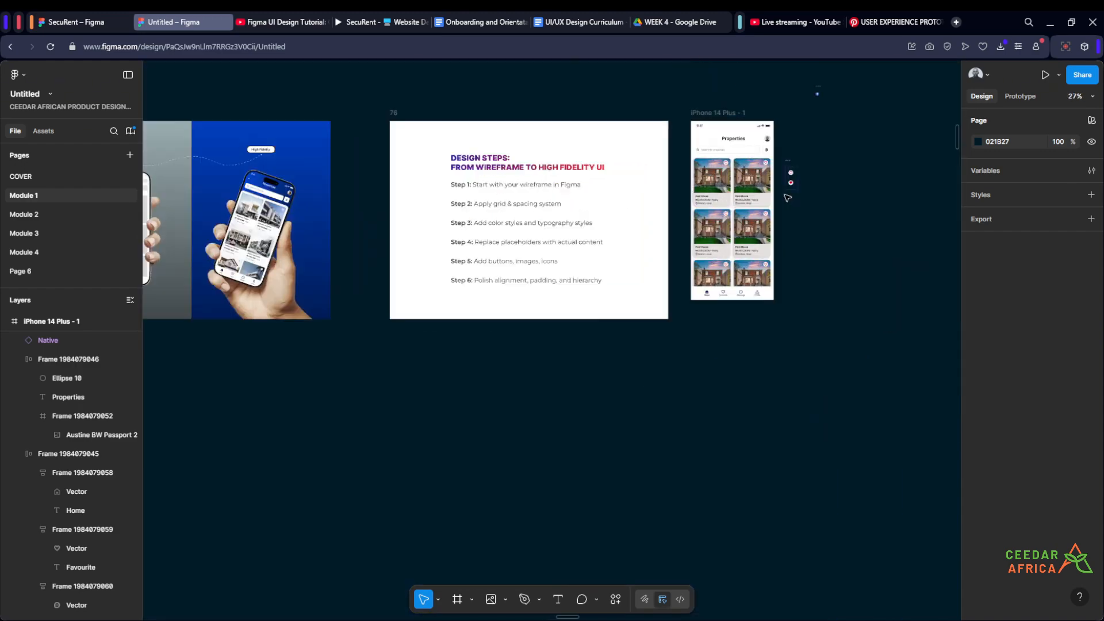
{"action": "left_click_drag", "start_coordinate": [782, 197], "coordinate": [788, 315]}
{"action": "scroll", "coordinate": [745, 161], "scroll_direction": "up", "scroll_amount": 2}
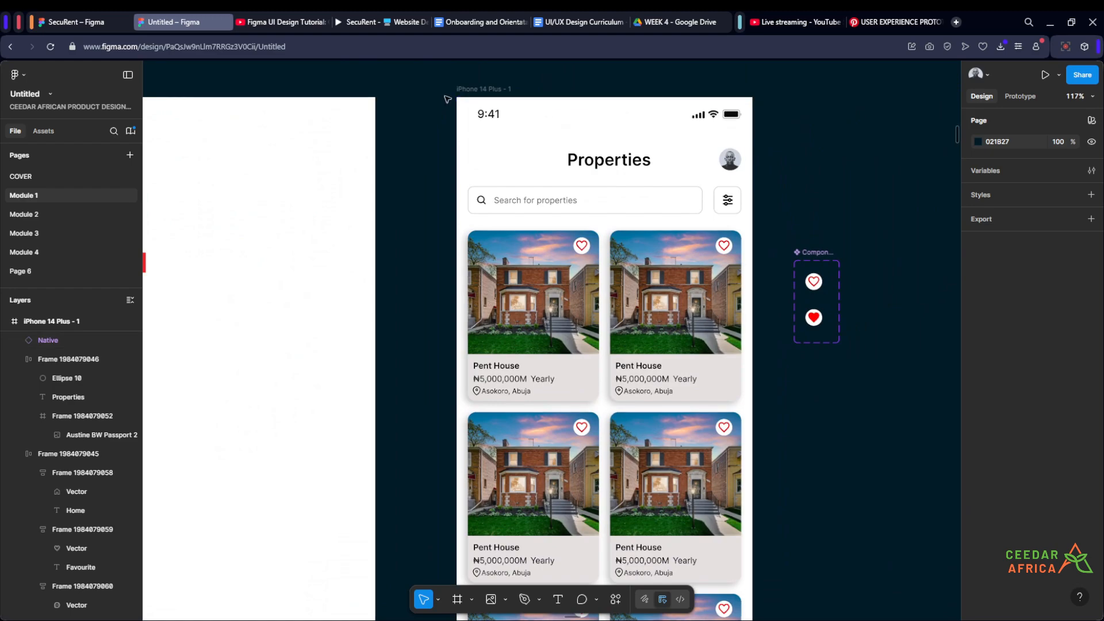
{"action": "scroll", "coordinate": [835, 145], "scroll_direction": "down", "scroll_amount": 4}
{"action": "scroll", "coordinate": [834, 145], "scroll_direction": "down", "scroll_amount": 4}
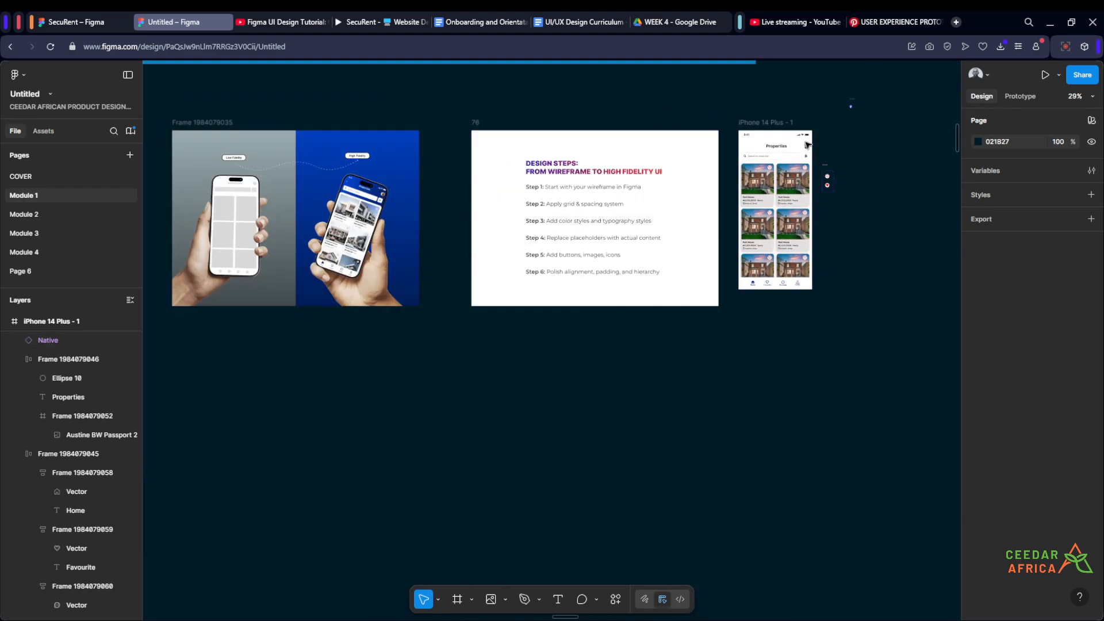
{"action": "scroll", "coordinate": [222, 183], "scroll_direction": "up", "scroll_amount": 4}
{"action": "scroll", "coordinate": [517, 221], "scroll_direction": "up", "scroll_amount": 3}
{"action": "scroll", "coordinate": [528, 156], "scroll_direction": "up", "scroll_amount": 2}
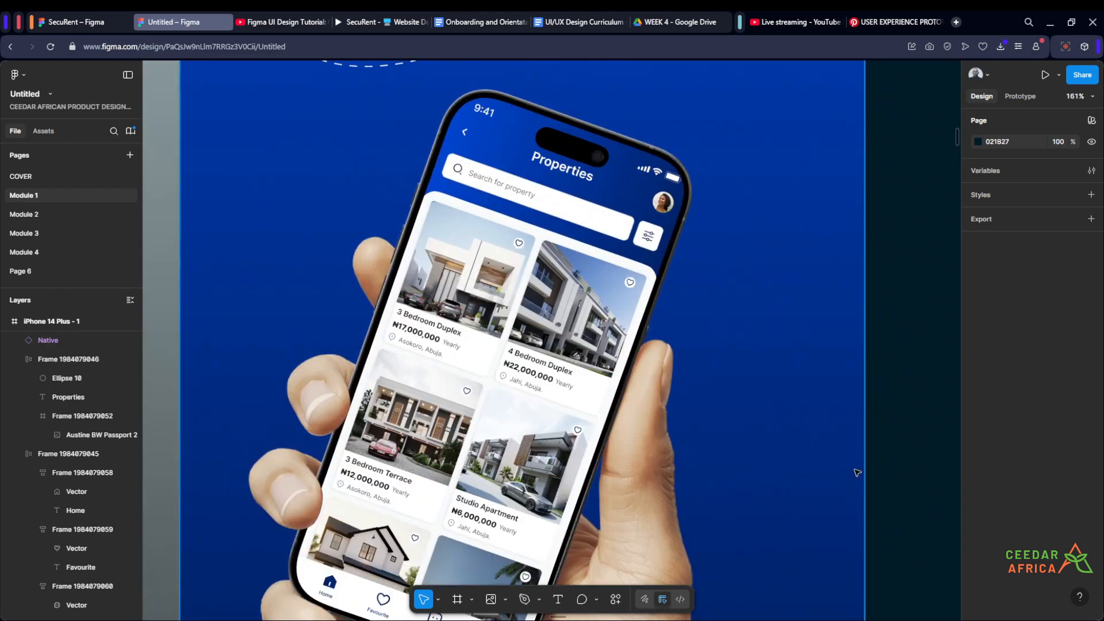
- Widen the property card grid frame on the iPhone 14 Plus screen on both sides to X 1 and width 426
{"action": "scroll", "coordinate": [458, 181], "scroll_direction": "down", "scroll_amount": 4}
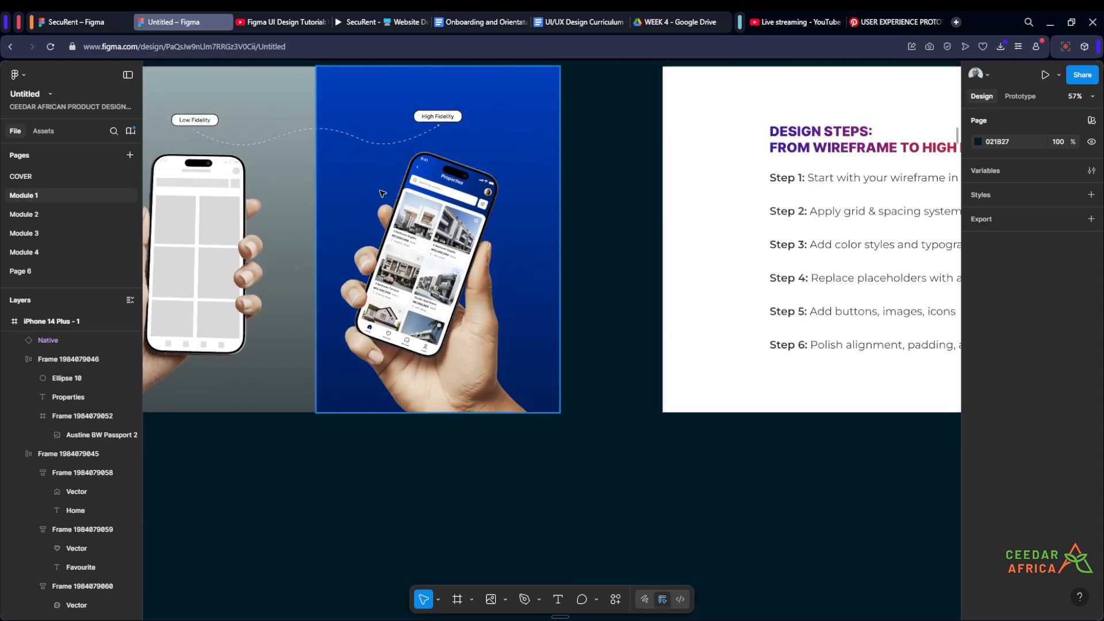
{"action": "scroll", "coordinate": [383, 194], "scroll_direction": "up", "scroll_amount": 3}
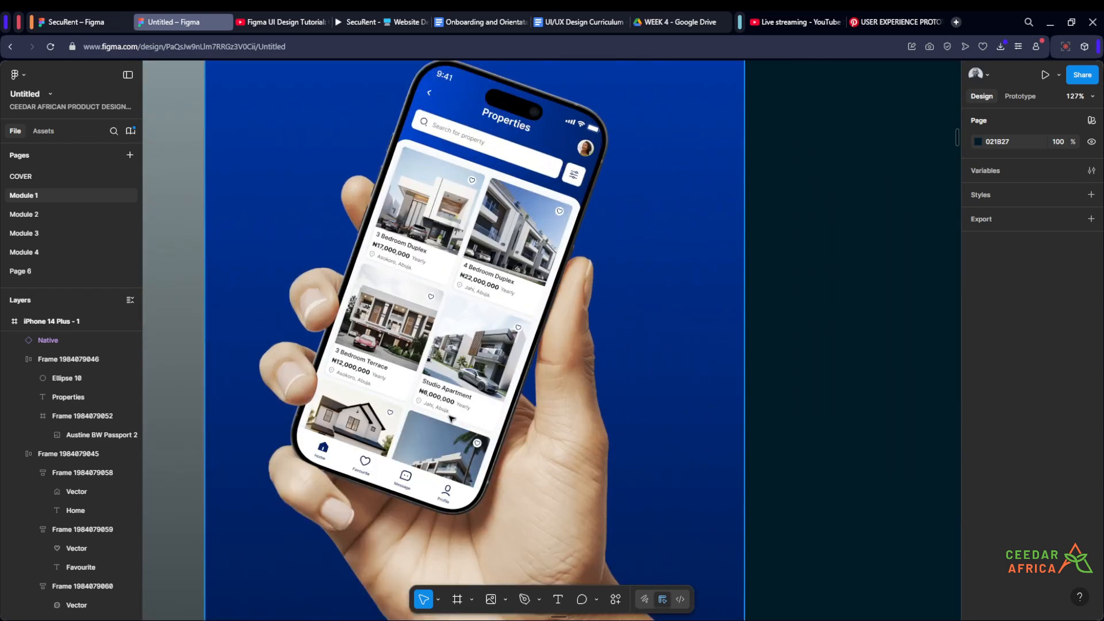
{"action": "scroll", "coordinate": [409, 144], "scroll_direction": "down", "scroll_amount": 5}
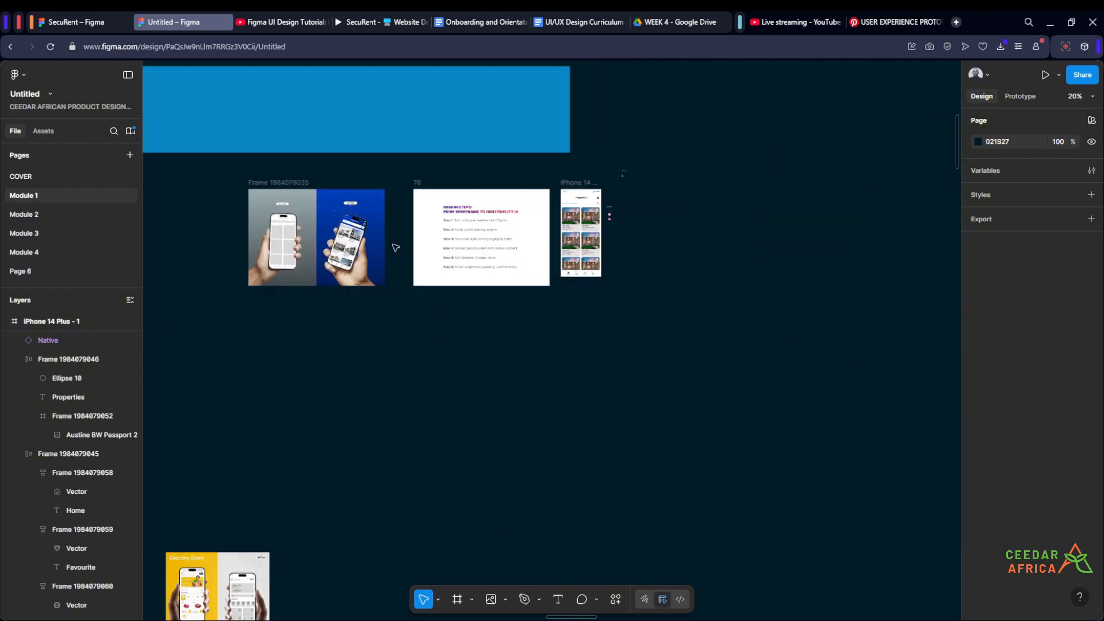
{"action": "scroll", "coordinate": [623, 247], "scroll_direction": "up", "scroll_amount": 4}
{"action": "scroll", "coordinate": [633, 271], "scroll_direction": "up", "scroll_amount": 2}
{"action": "scroll", "coordinate": [604, 239], "scroll_direction": "up", "scroll_amount": 3}
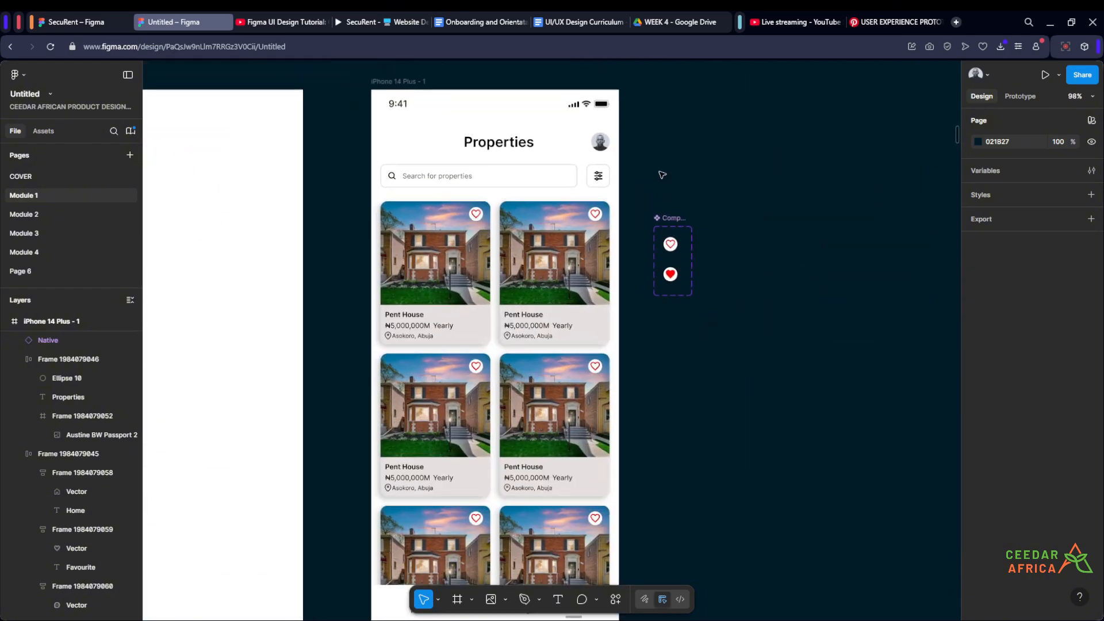
{"action": "left_click", "coordinate": [604, 240]}
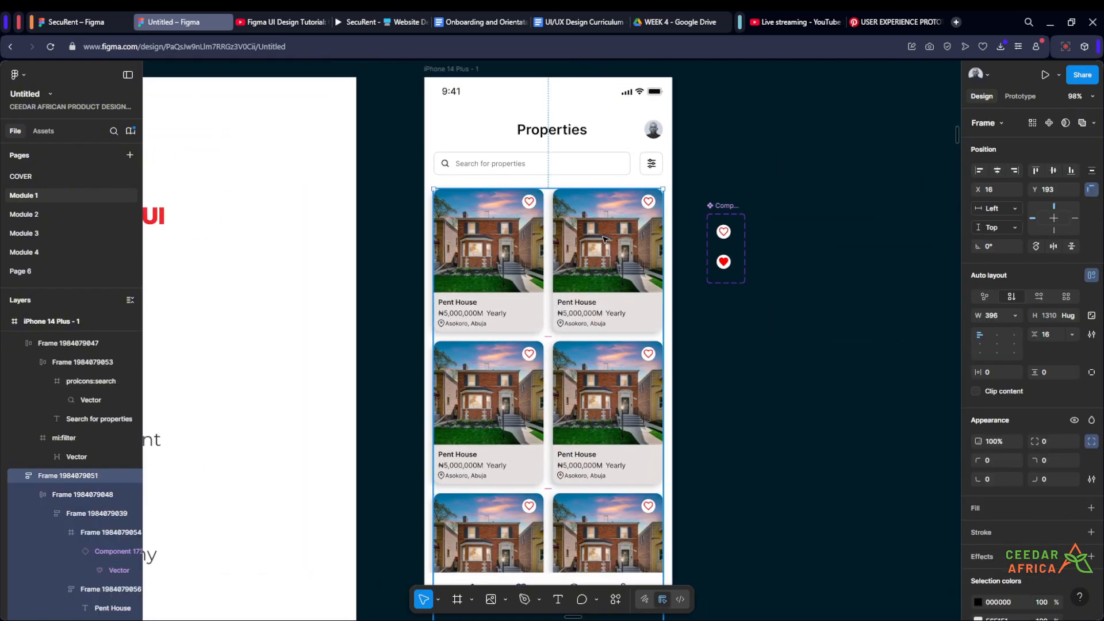
{"action": "scroll", "coordinate": [667, 368], "scroll_direction": "up", "scroll_amount": 2}
{"action": "left_click_drag", "start_coordinate": [667, 368], "coordinate": [673, 369]}
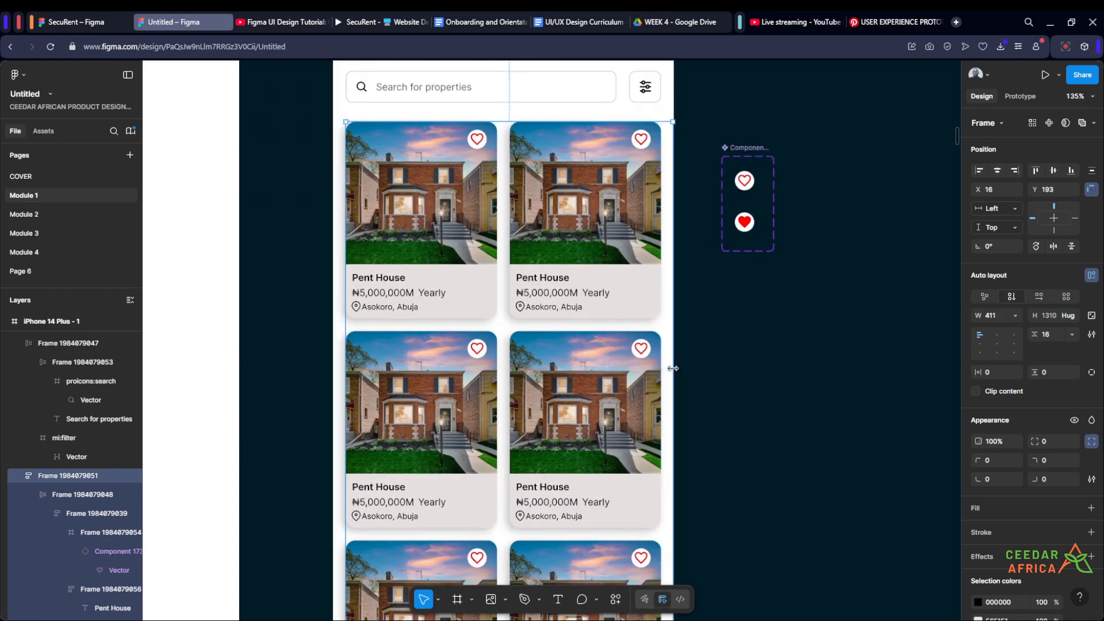
{"action": "left_click_drag", "start_coordinate": [342, 393], "coordinate": [334, 398]}
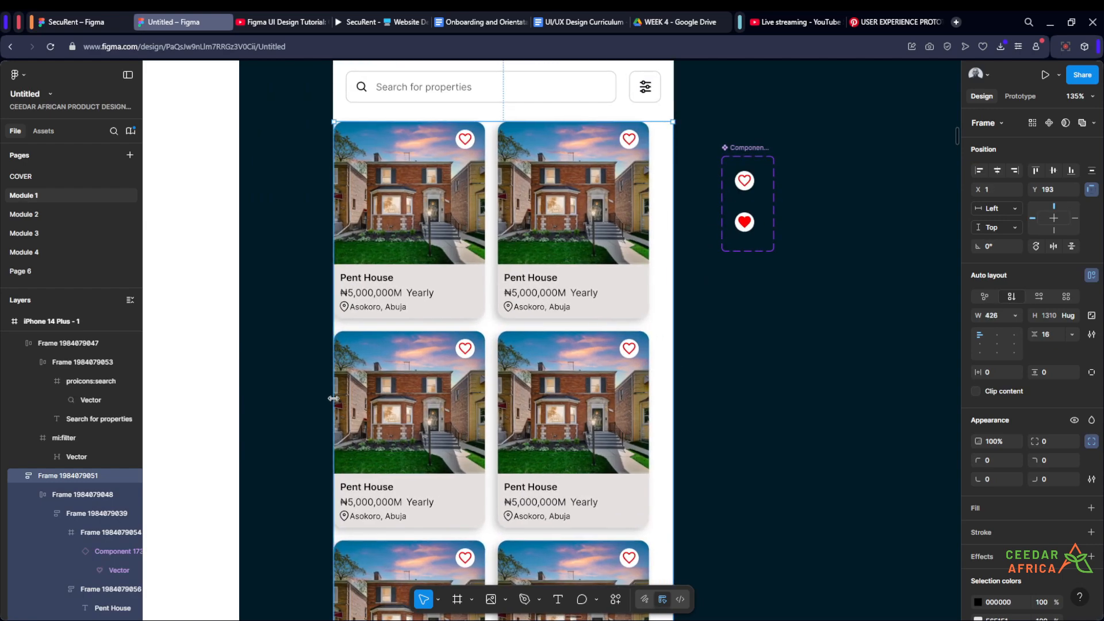
- Set the width of all property cards in every row of the grid to fill their container
{"action": "left_click", "coordinate": [563, 191]}
{"action": "scroll", "coordinate": [692, 290], "scroll_direction": "down", "scroll_amount": 5, "text": "ctrl"}
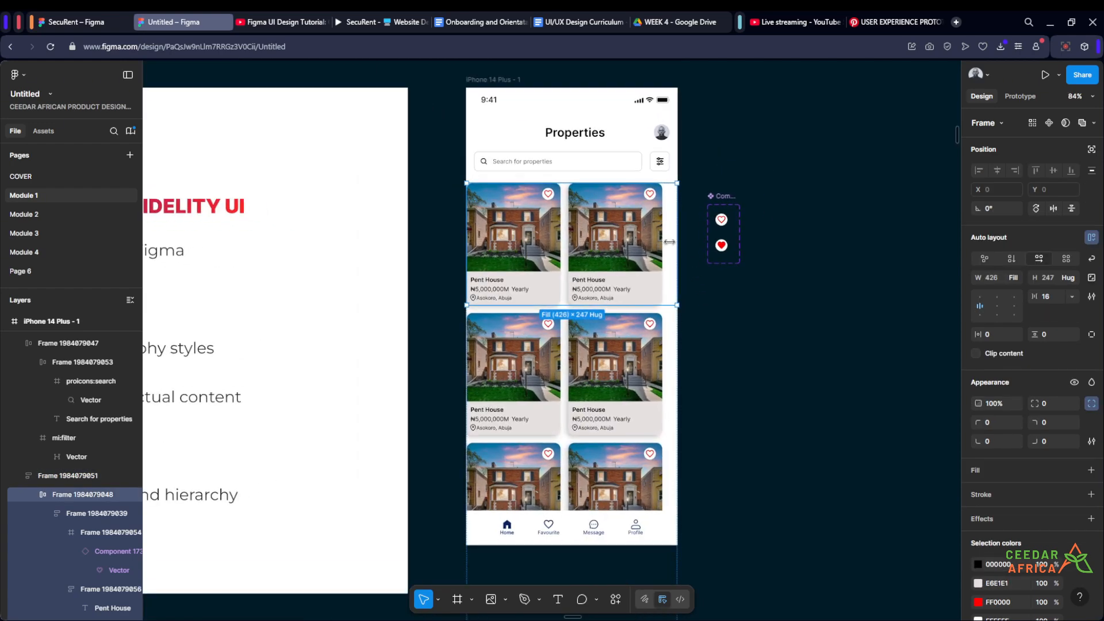
{"action": "left_click", "coordinate": [47, 514]}
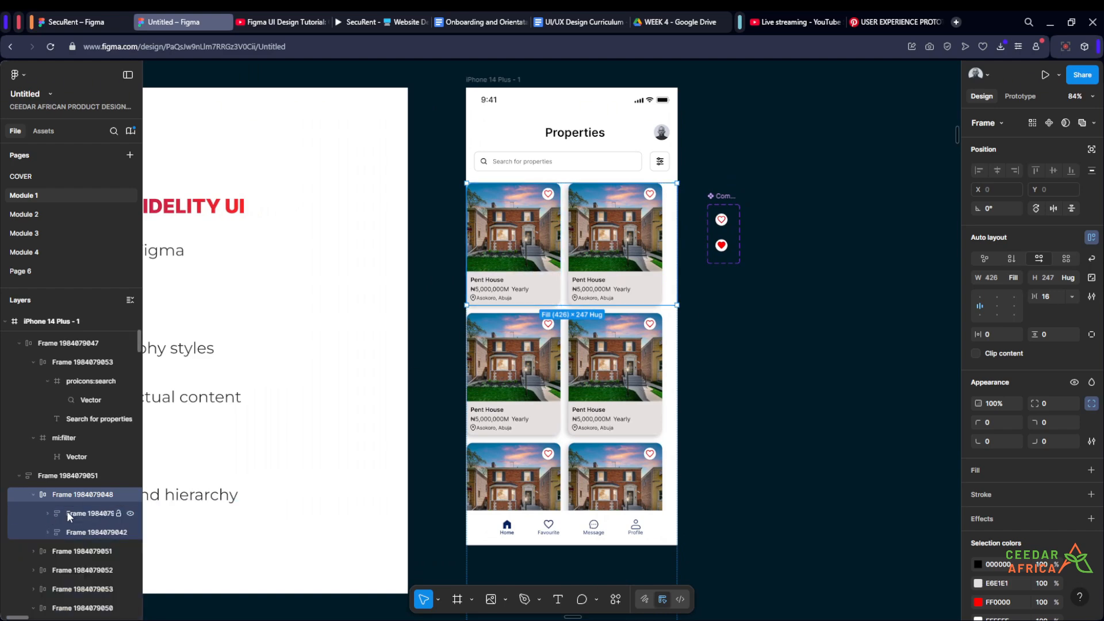
{"action": "left_click", "coordinate": [67, 512]}
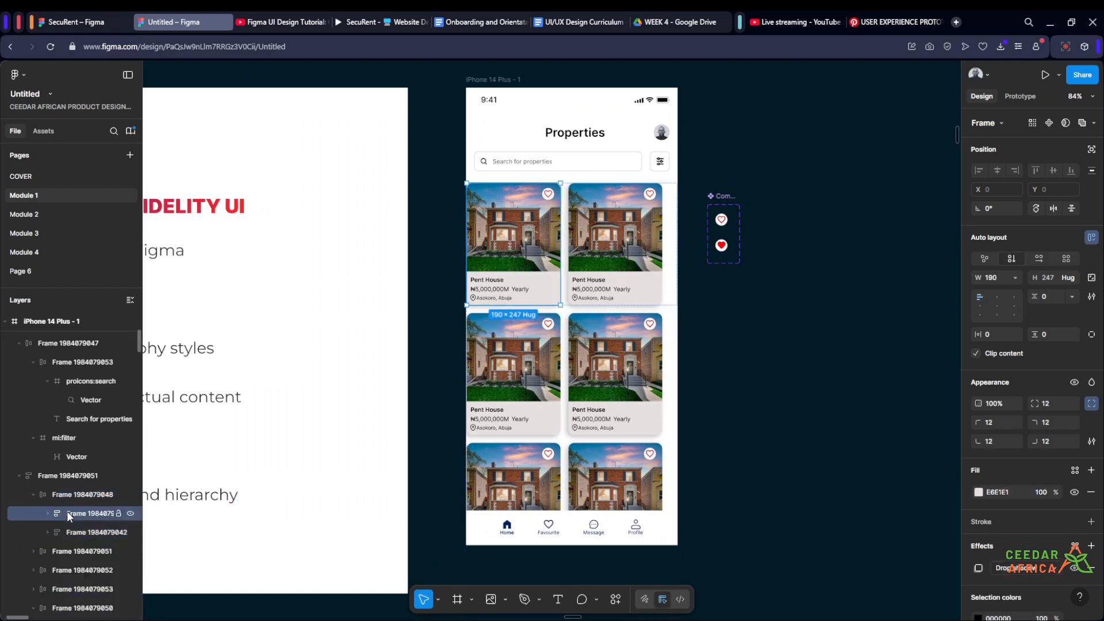
{"action": "left_click", "coordinate": [619, 270]}
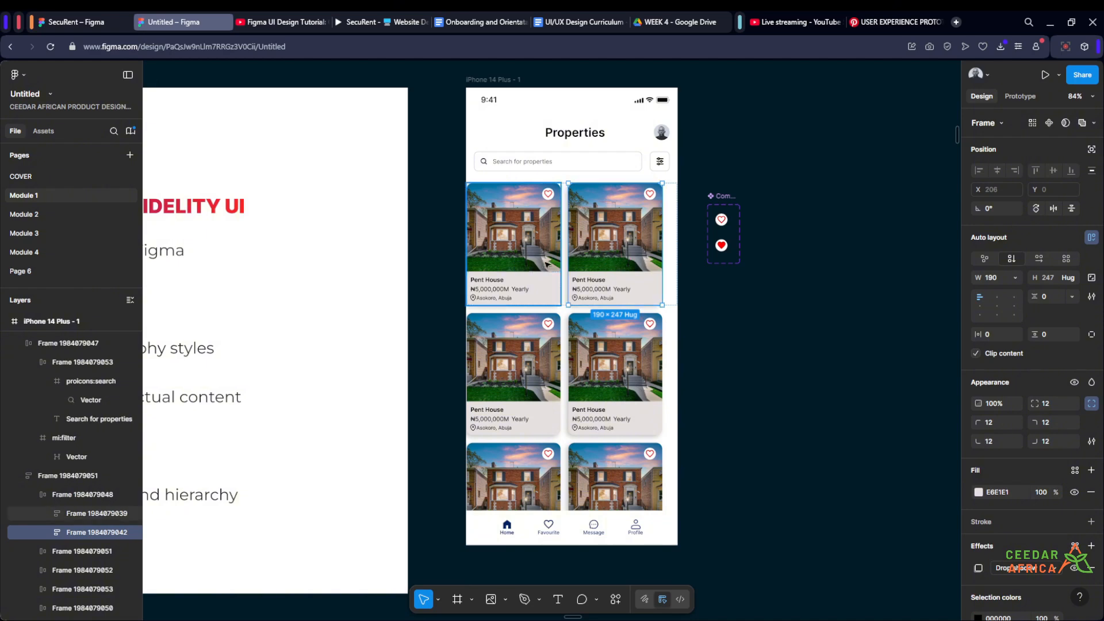
{"action": "left_click", "coordinate": [700, 350]}
{"action": "left_click", "coordinate": [637, 358]}
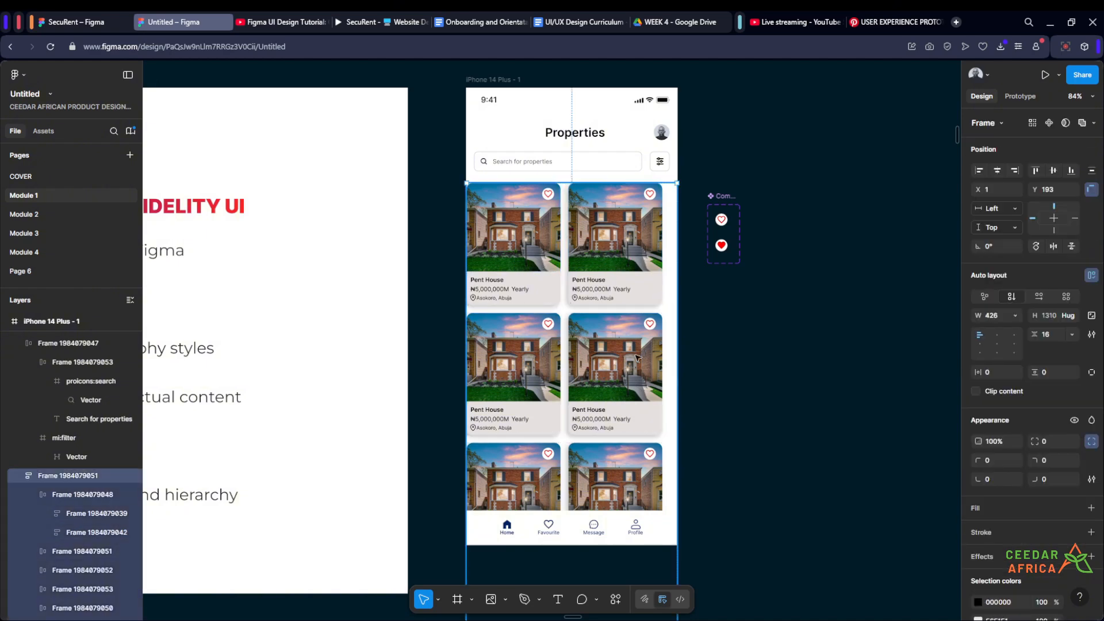
{"action": "key", "text": "Return"}
{"action": "key", "text": "Return"}
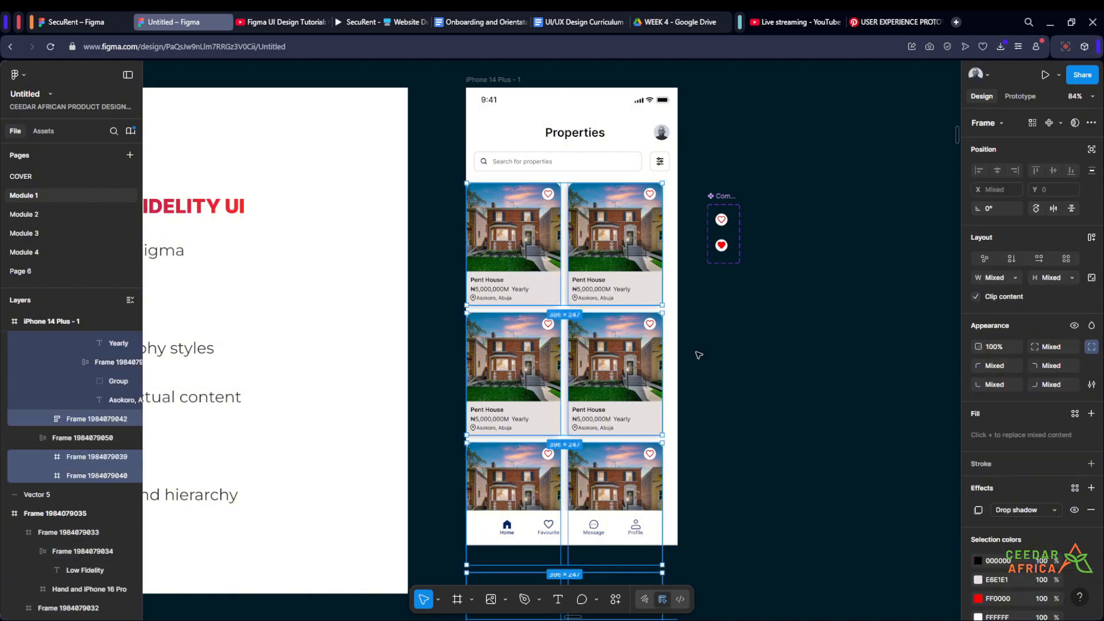
{"action": "left_click", "coordinate": [1011, 277]}
{"action": "left_click", "coordinate": [1013, 306]}
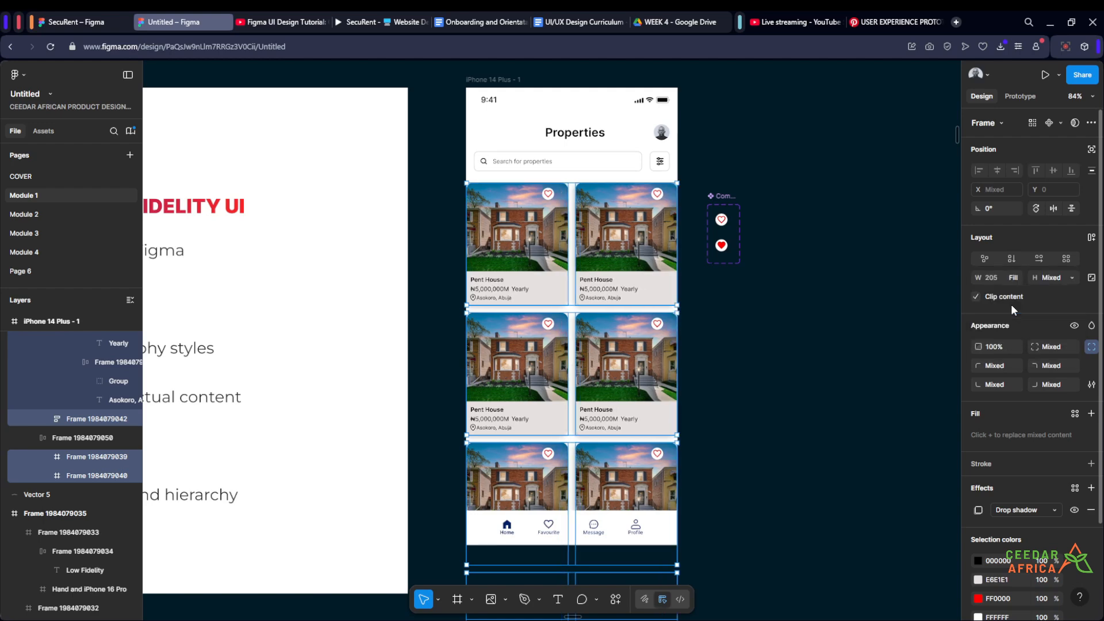
{"action": "left_click", "coordinate": [791, 345]}
- Set the card grid frame's horizontal padding to 16
{"action": "left_click", "coordinate": [578, 336]}
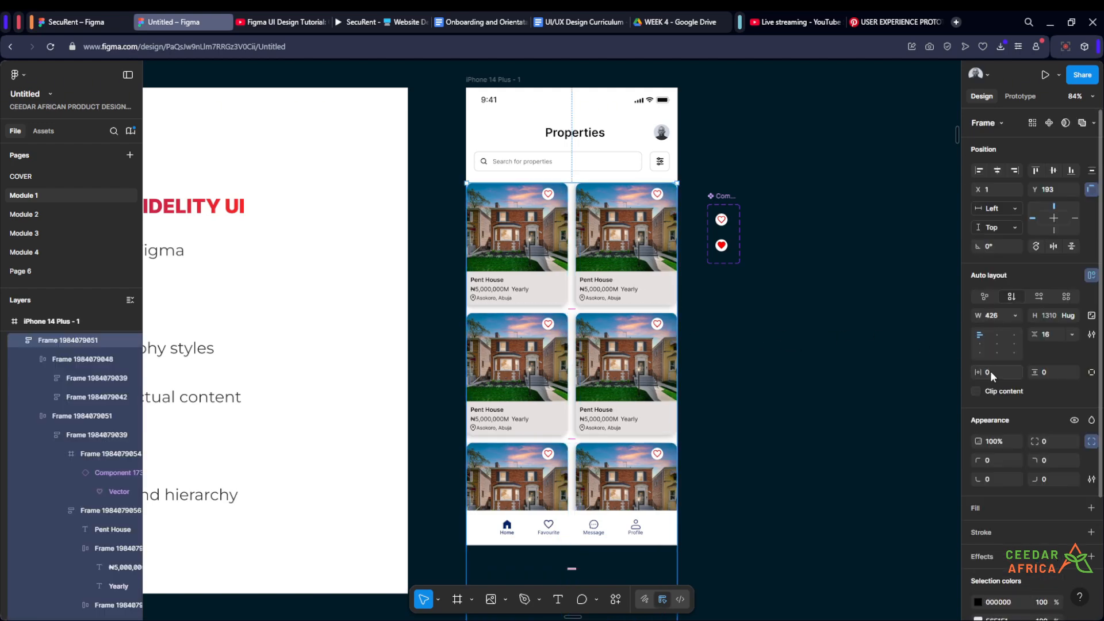
{"action": "key", "text": "Return"}
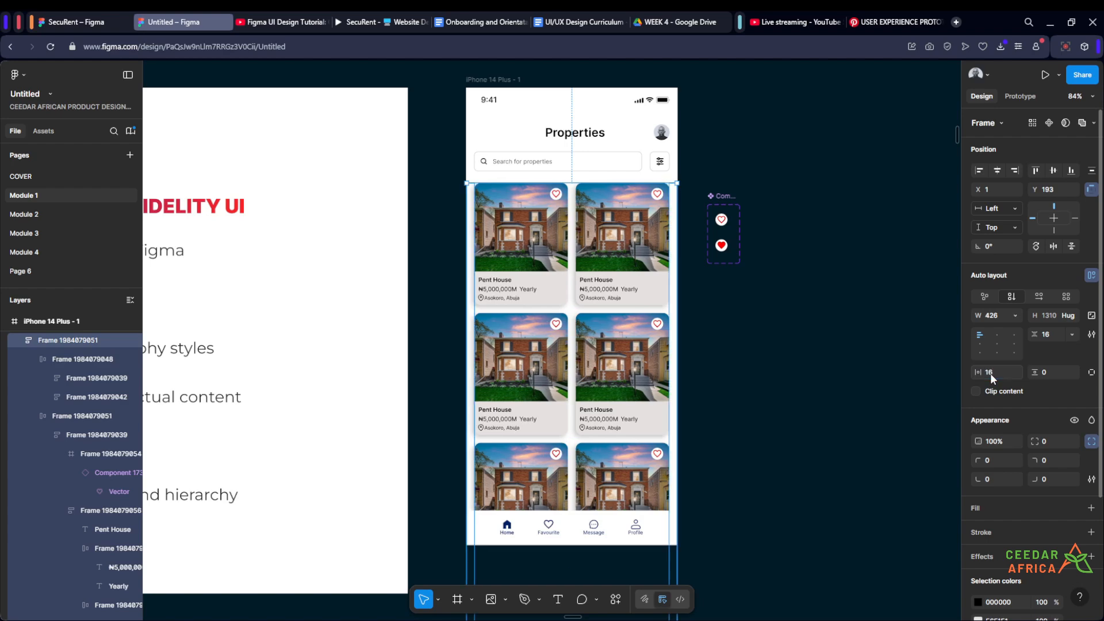
{"action": "left_click", "coordinate": [752, 371]}
{"action": "scroll", "coordinate": [712, 341], "scroll_direction": "up", "scroll_amount": 2}
{"action": "scroll", "coordinate": [727, 335], "scroll_direction": "up", "scroll_amount": 2}
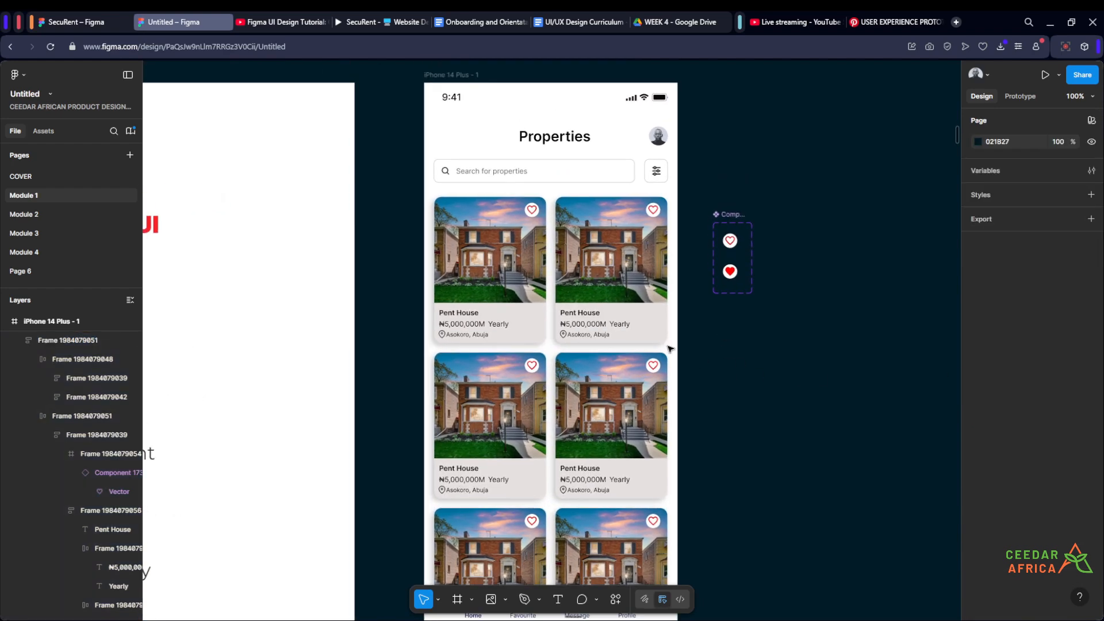
{"action": "left_click", "coordinate": [658, 206]}
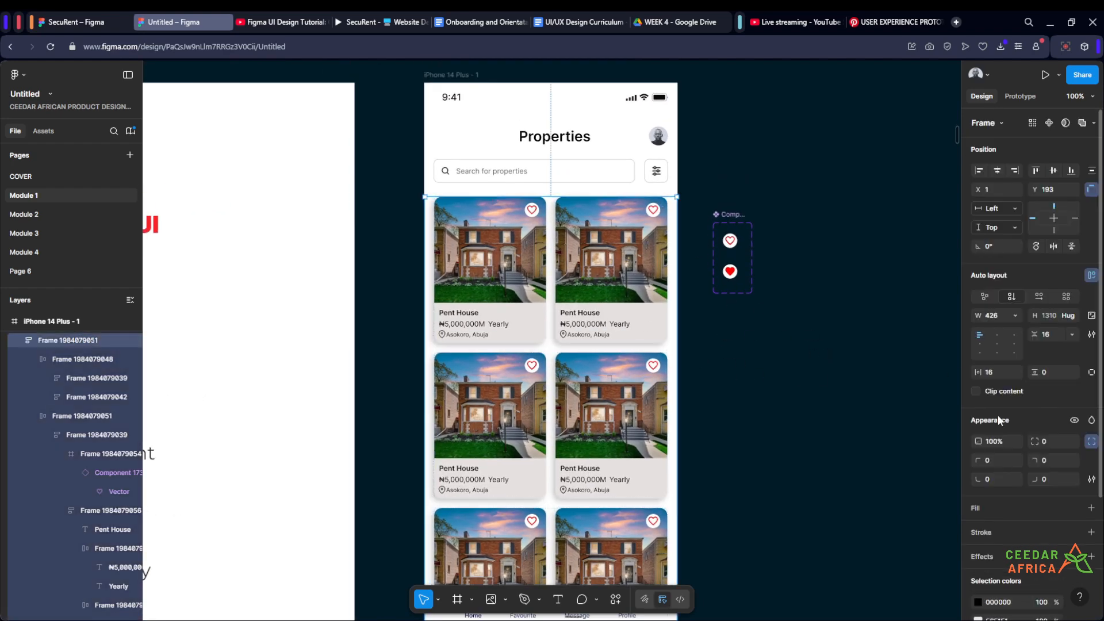
{"action": "left_click", "coordinate": [849, 345]}
- Fill the iPhone 14 Plus frame with the dark blue 00246C sampled from the high fidelity mockup's background
{"action": "scroll", "coordinate": [801, 212], "scroll_direction": "down", "scroll_amount": 3}
{"action": "scroll", "coordinate": [769, 151], "scroll_direction": "up", "scroll_amount": 2}
{"action": "scroll", "coordinate": [770, 151], "scroll_direction": "down", "scroll_amount": 3}
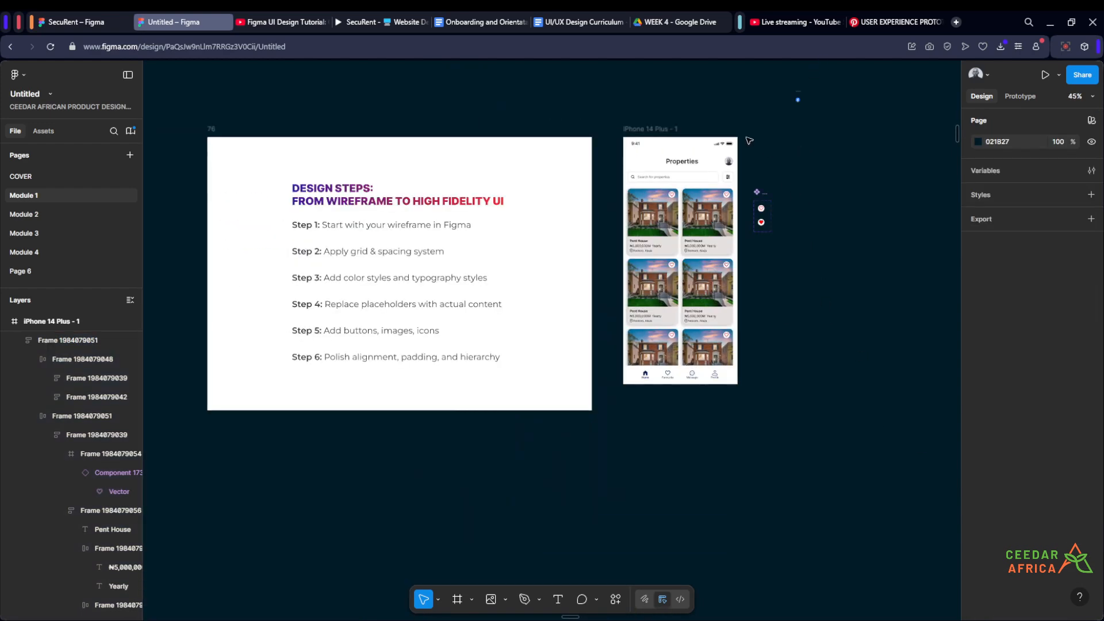
{"action": "scroll", "coordinate": [661, 121], "scroll_direction": "left", "scroll_amount": 2}
{"action": "scroll", "coordinate": [661, 121], "scroll_direction": "up", "scroll_amount": 1}
{"action": "left_click", "coordinate": [676, 154]}
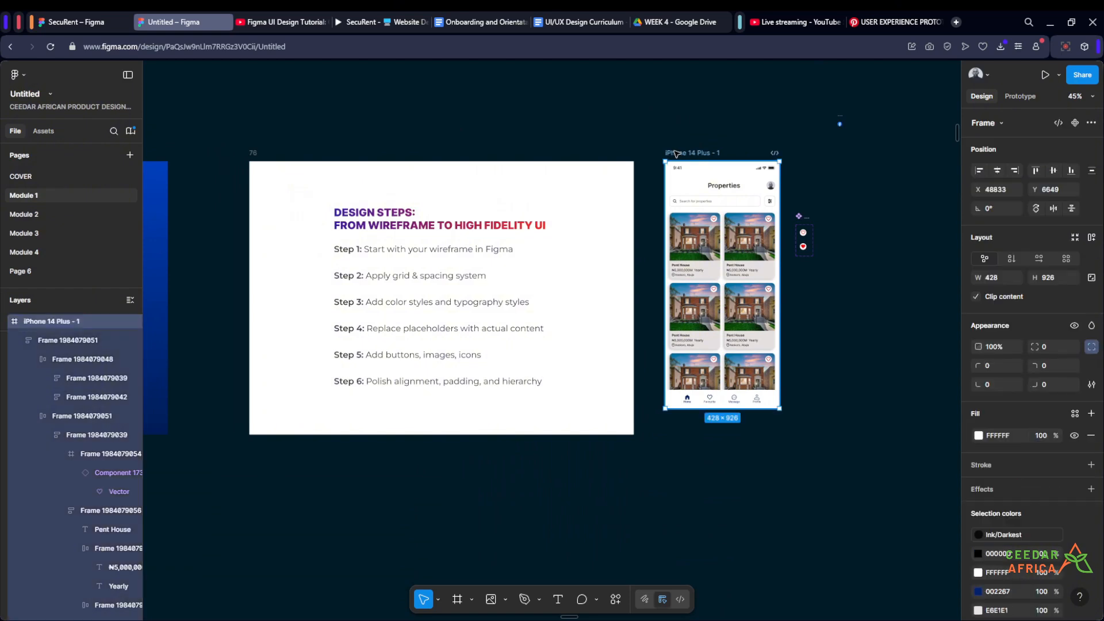
{"action": "scroll", "coordinate": [690, 288], "scroll_direction": "left", "scroll_amount": 4}
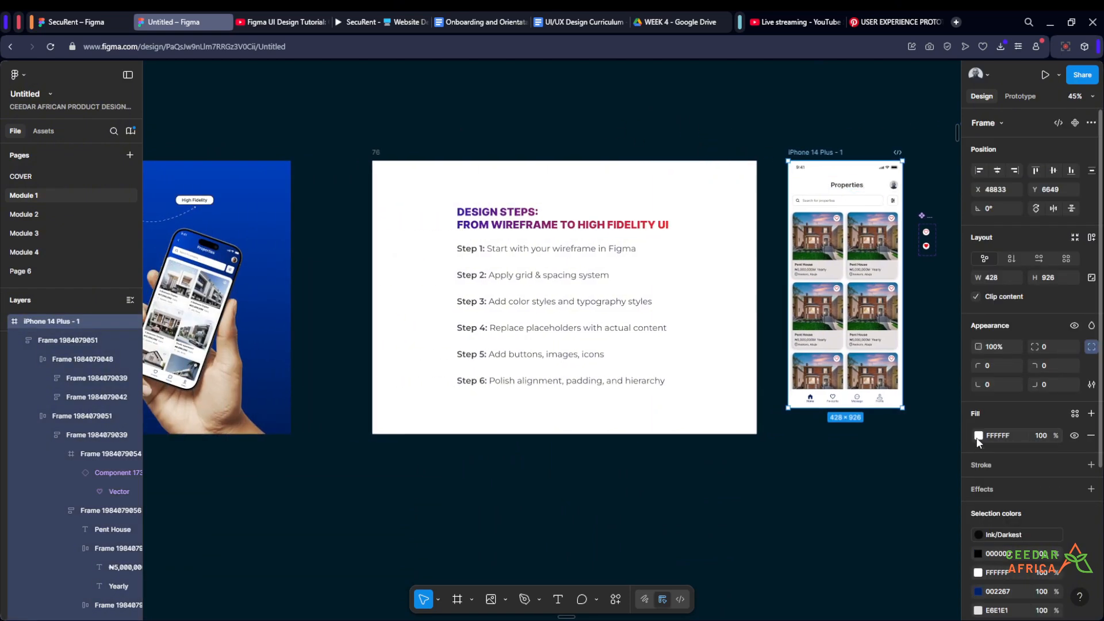
{"action": "left_click", "coordinate": [978, 436]}
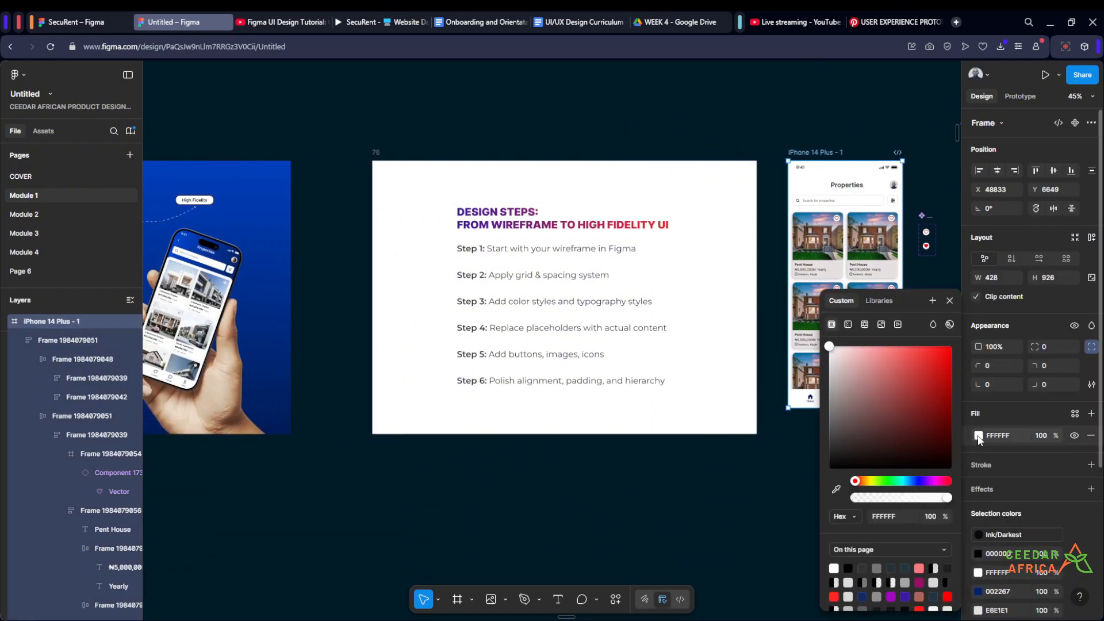
{"action": "left_click", "coordinate": [836, 489]}
{"action": "left_click", "coordinate": [271, 372]}
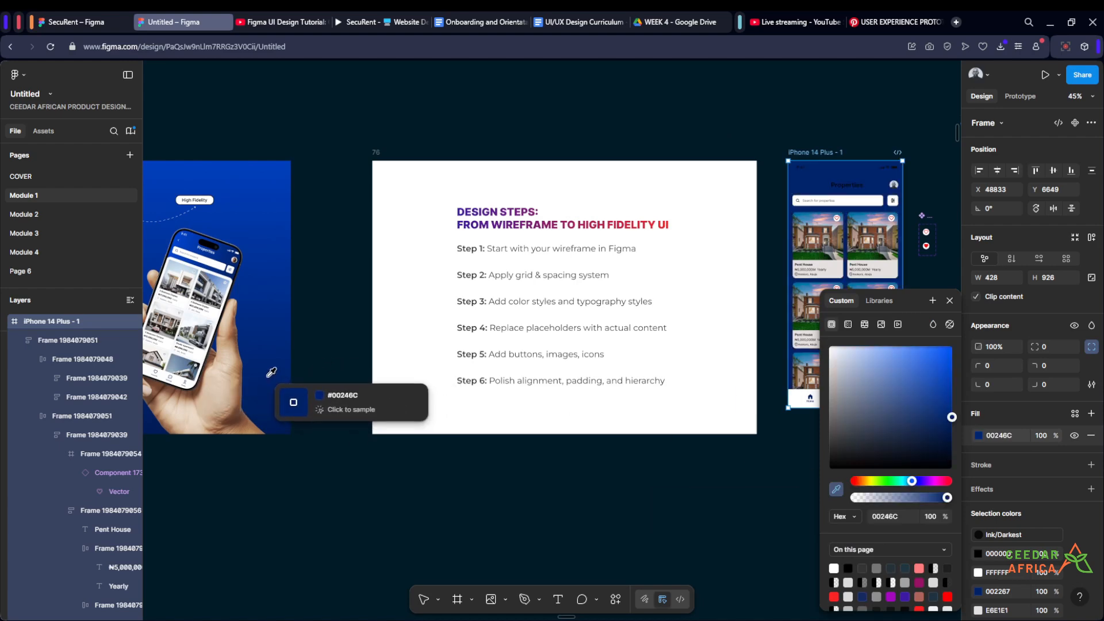
- Change the iPhone 14 Plus frame's fill to a linear gradient from 00246C to 0046D2 and rotate it to run horizontally
{"action": "left_click_drag", "start_coordinate": [728, 108], "coordinate": [466, 123]}
{"action": "scroll", "coordinate": [547, 144], "scroll_direction": "up", "scroll_amount": 3, "text": "ctrl"}
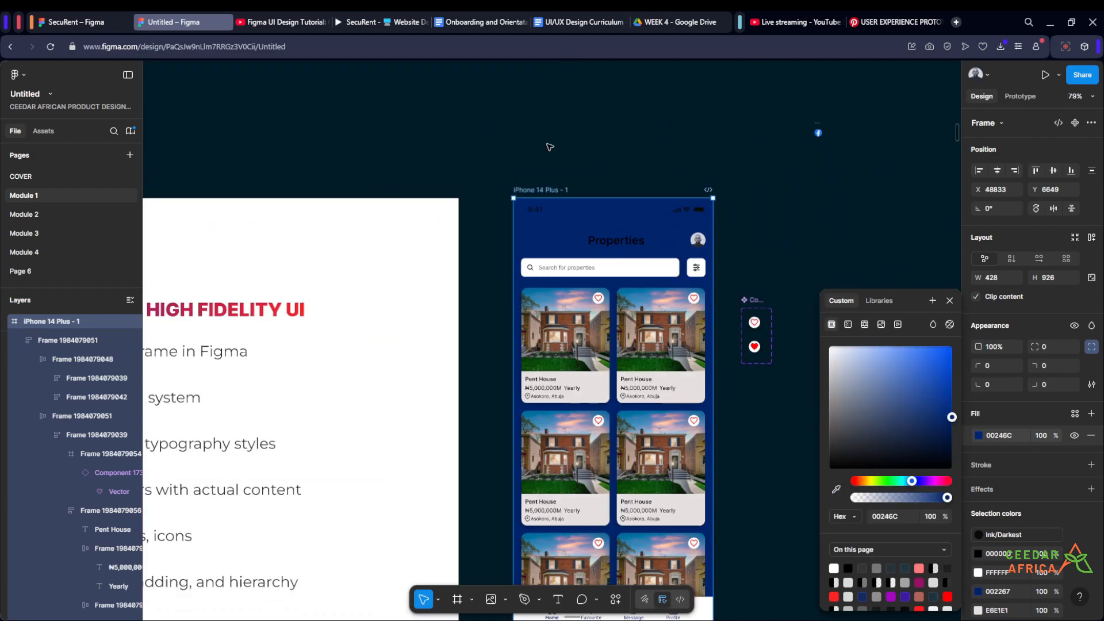
{"action": "left_click_drag", "start_coordinate": [612, 184], "coordinate": [534, 106]}
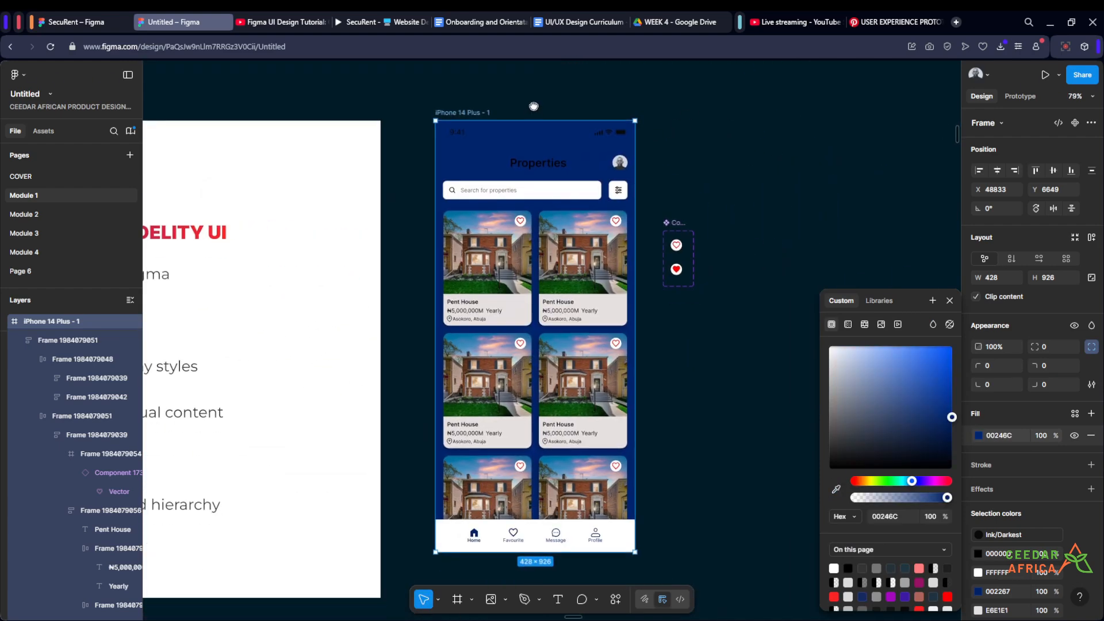
{"action": "left_click", "coordinate": [846, 325]}
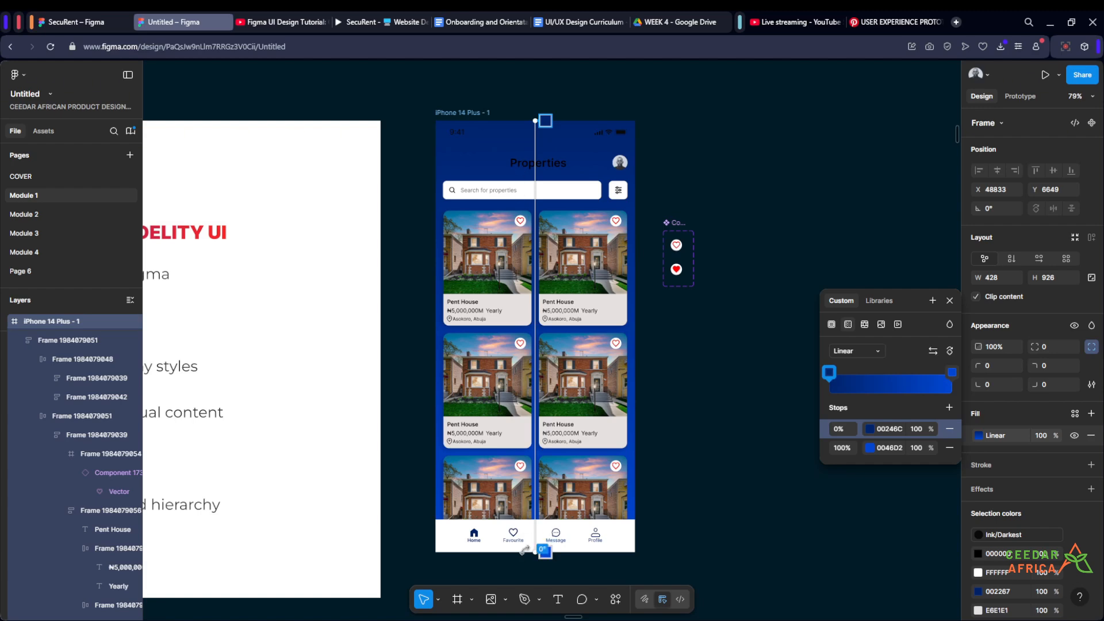
{"action": "scroll", "coordinate": [725, 368], "scroll_direction": "down", "scroll_amount": 5}
{"action": "scroll", "coordinate": [731, 394], "scroll_direction": "up", "scroll_amount": 3}
{"action": "left_click_drag", "start_coordinate": [733, 401], "coordinate": [680, 424]}
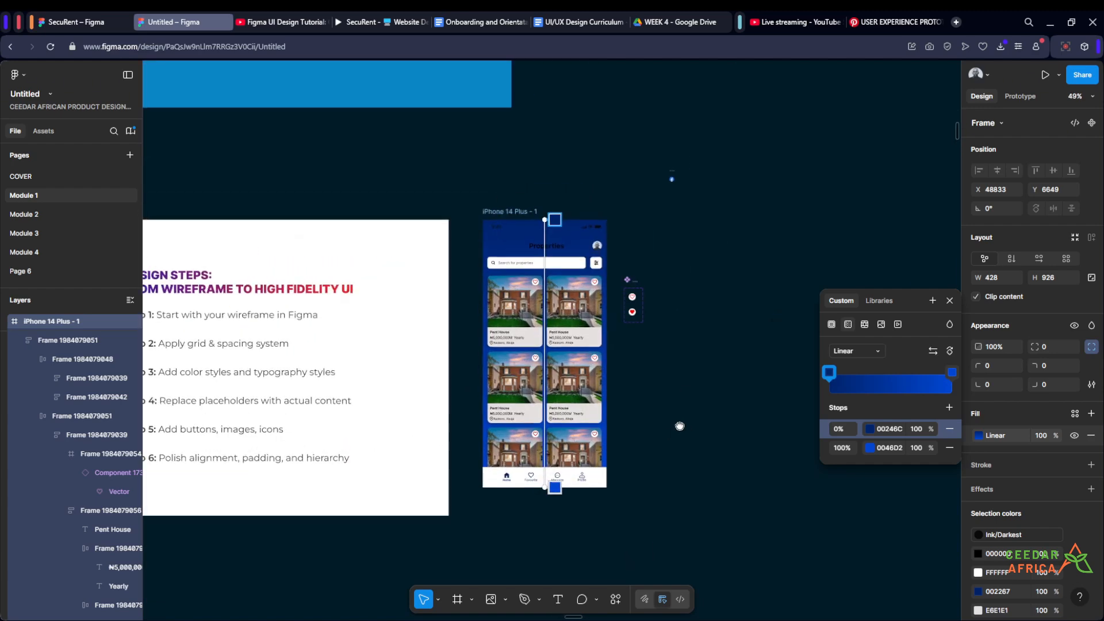
{"action": "scroll", "coordinate": [596, 306], "scroll_direction": "up", "scroll_amount": 2}
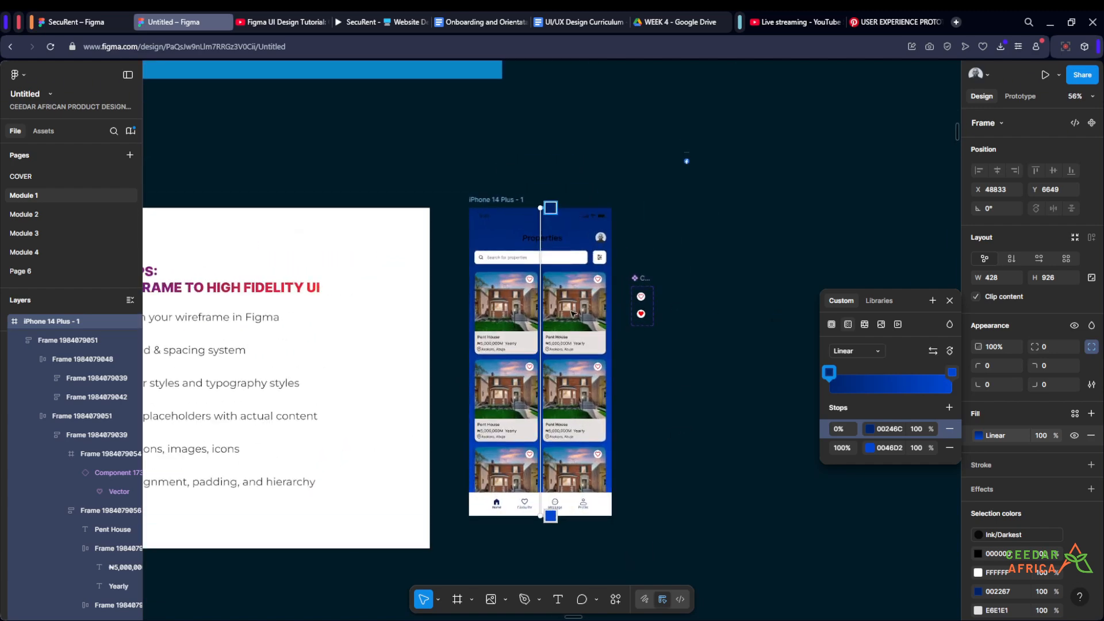
{"action": "left_click", "coordinate": [950, 351]}
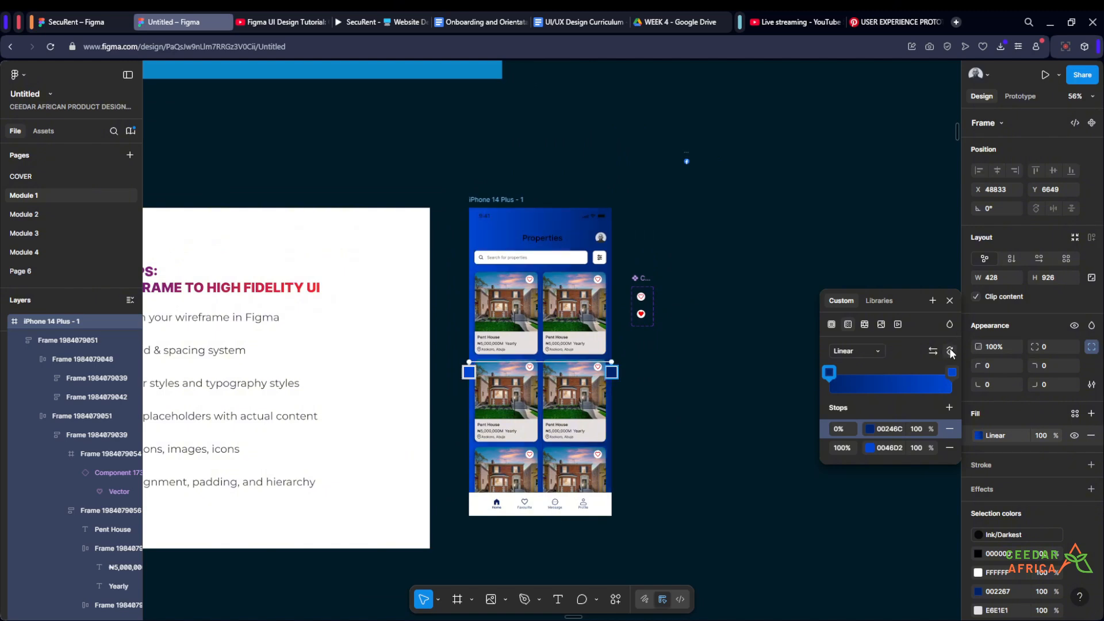
{"action": "left_click", "coordinate": [705, 241]}
- Recolour the "Properties" title text to white, FFFFFF
{"action": "scroll", "coordinate": [702, 242], "scroll_direction": "down", "scroll_amount": 8}
{"action": "scroll", "coordinate": [700, 243], "scroll_direction": "up", "scroll_amount": 8}
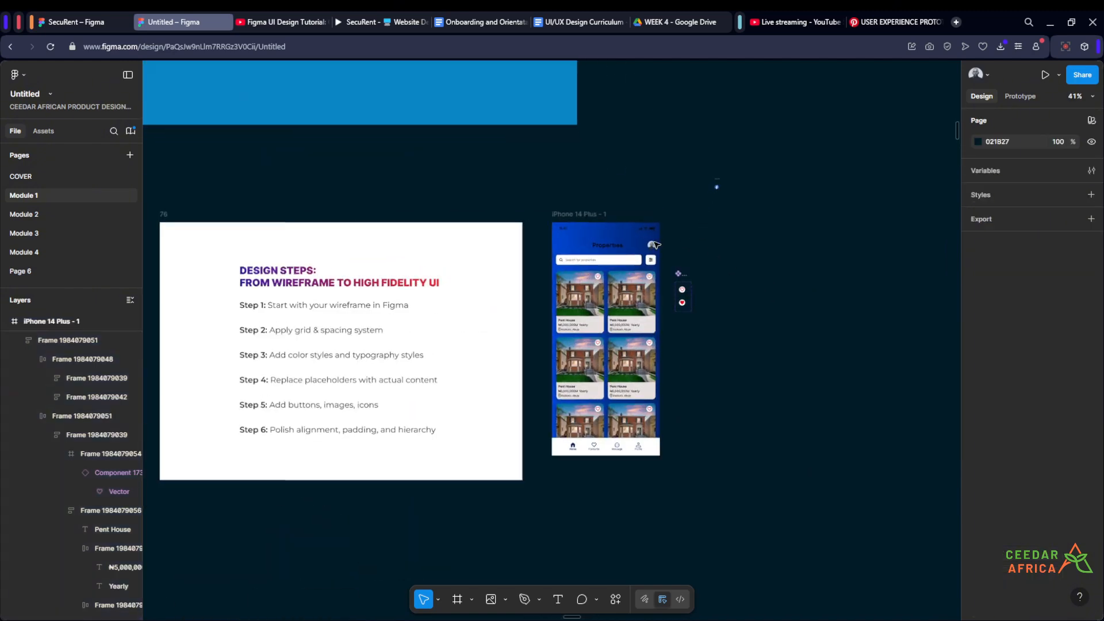
{"action": "scroll", "coordinate": [589, 251], "scroll_direction": "up", "scroll_amount": 3}
{"action": "double_click", "coordinate": [589, 251]}
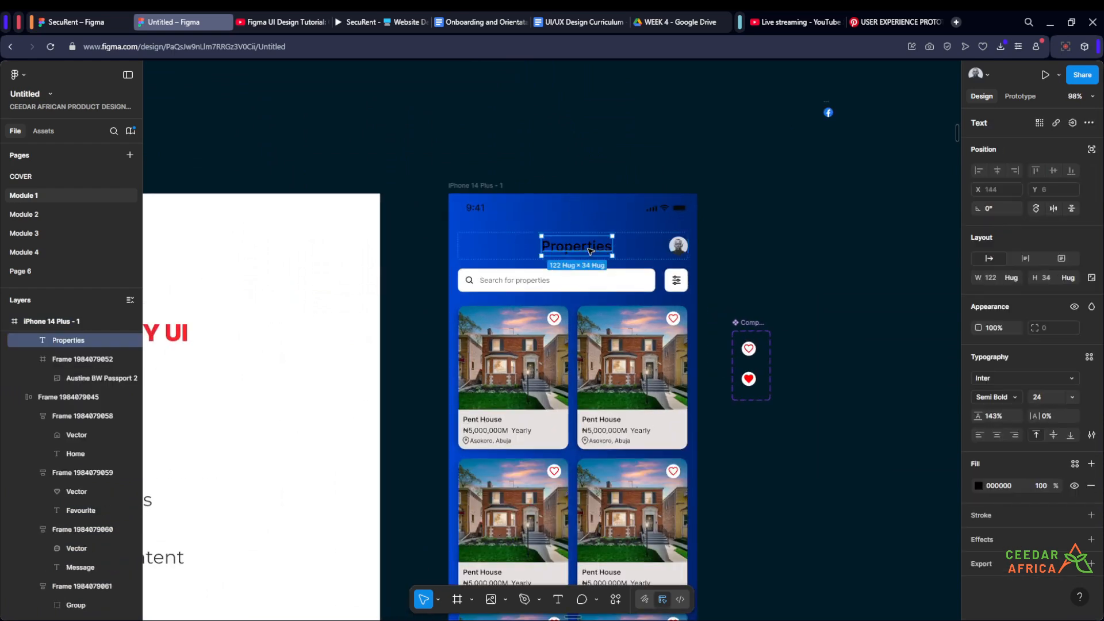
{"action": "left_click", "coordinate": [978, 486]}
{"action": "left_click_drag", "start_coordinate": [897, 414], "coordinate": [791, 332]}
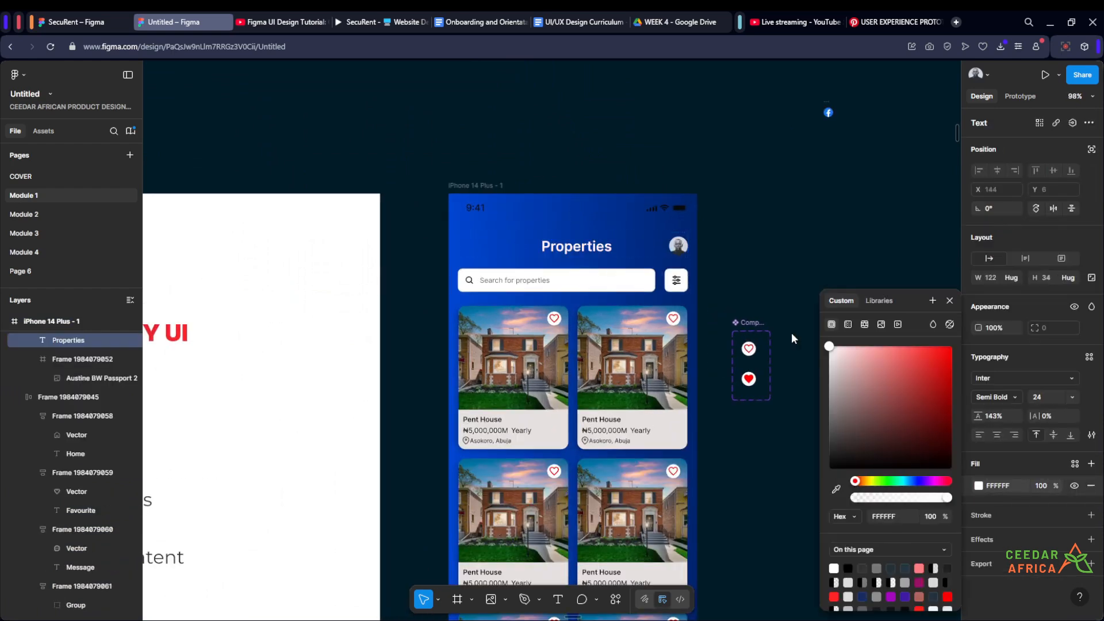
{"action": "left_click", "coordinate": [788, 212]}
- Give the property card grid frame a white FFFFFF fill and a vertical padding of 16
{"action": "left_click_drag", "start_coordinate": [778, 251], "coordinate": [680, 177]}
{"action": "scroll", "coordinate": [682, 179], "scroll_direction": "down", "scroll_amount": 3}
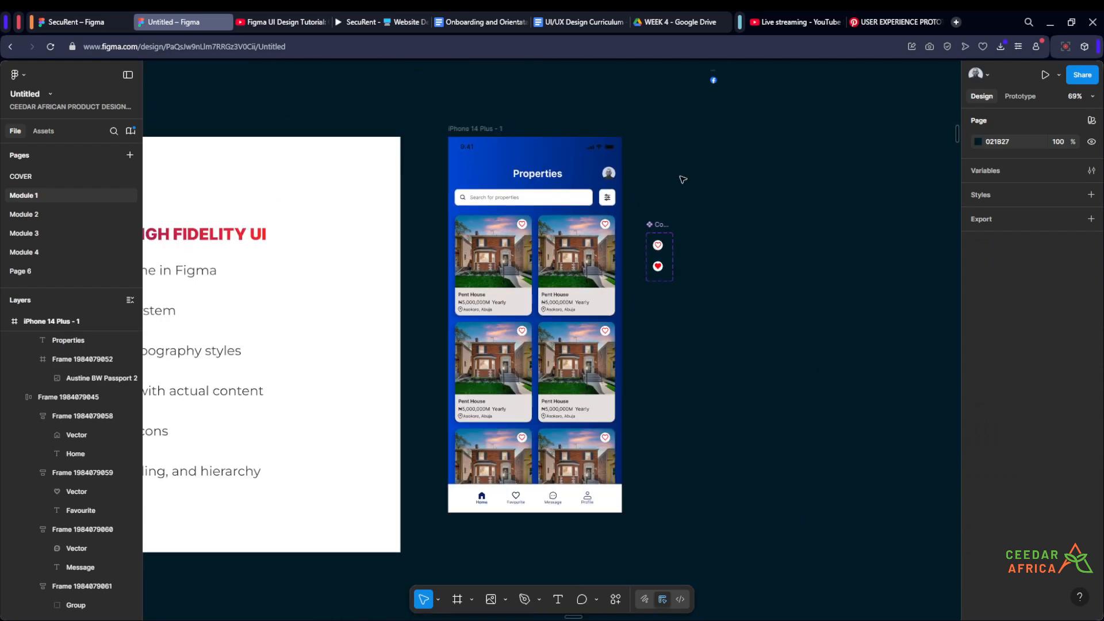
{"action": "scroll", "coordinate": [692, 321], "scroll_direction": "up", "scroll_amount": 3}
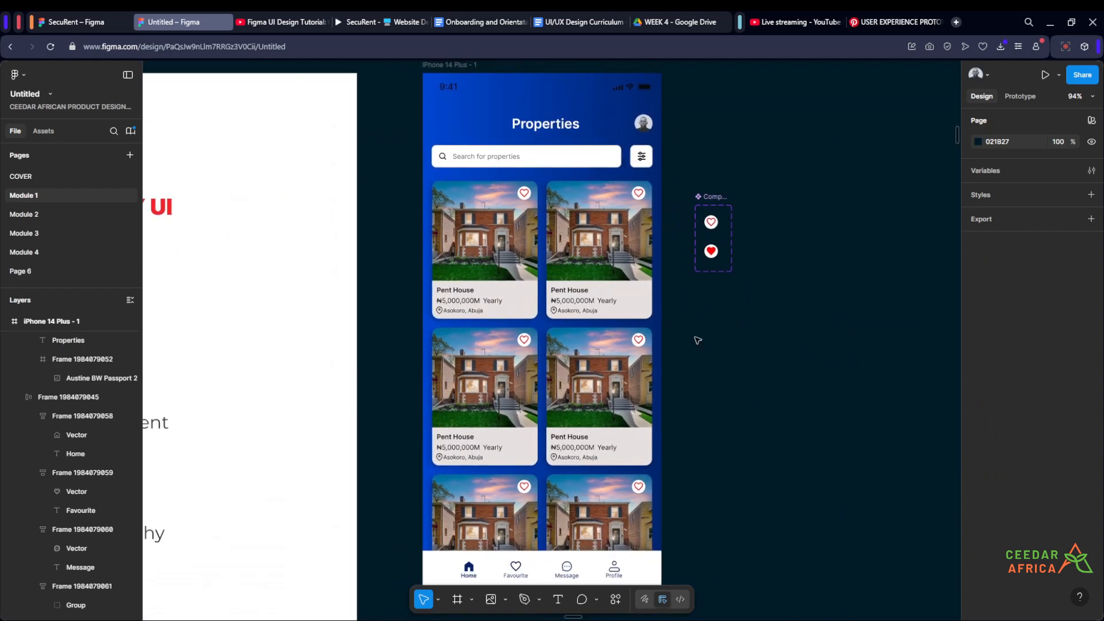
{"action": "left_click", "coordinate": [583, 345]}
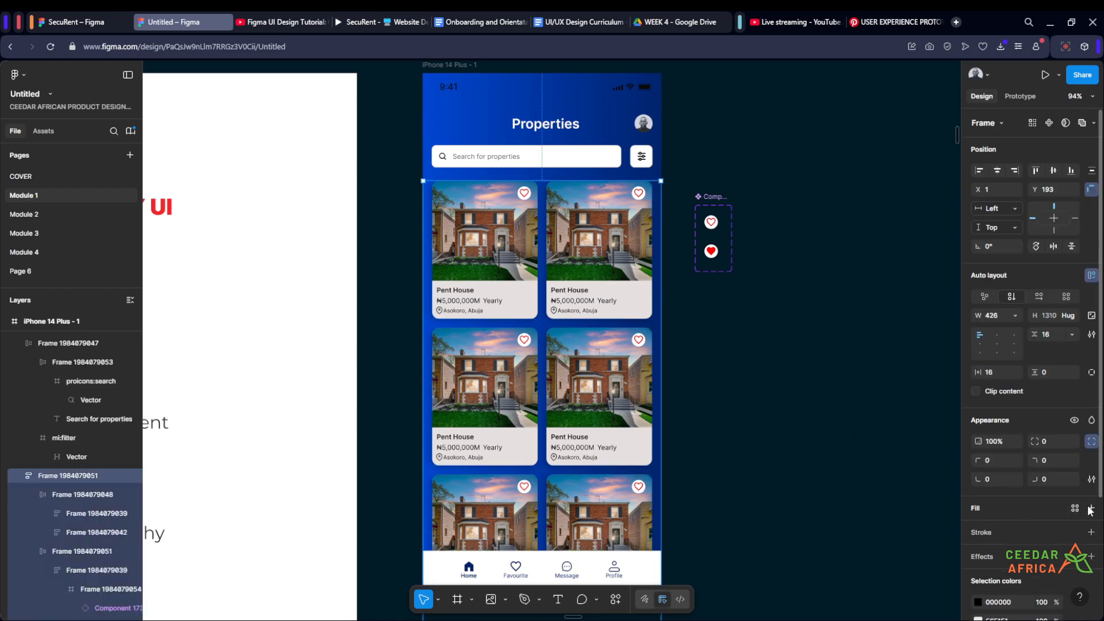
{"action": "left_click", "coordinate": [1091, 509]}
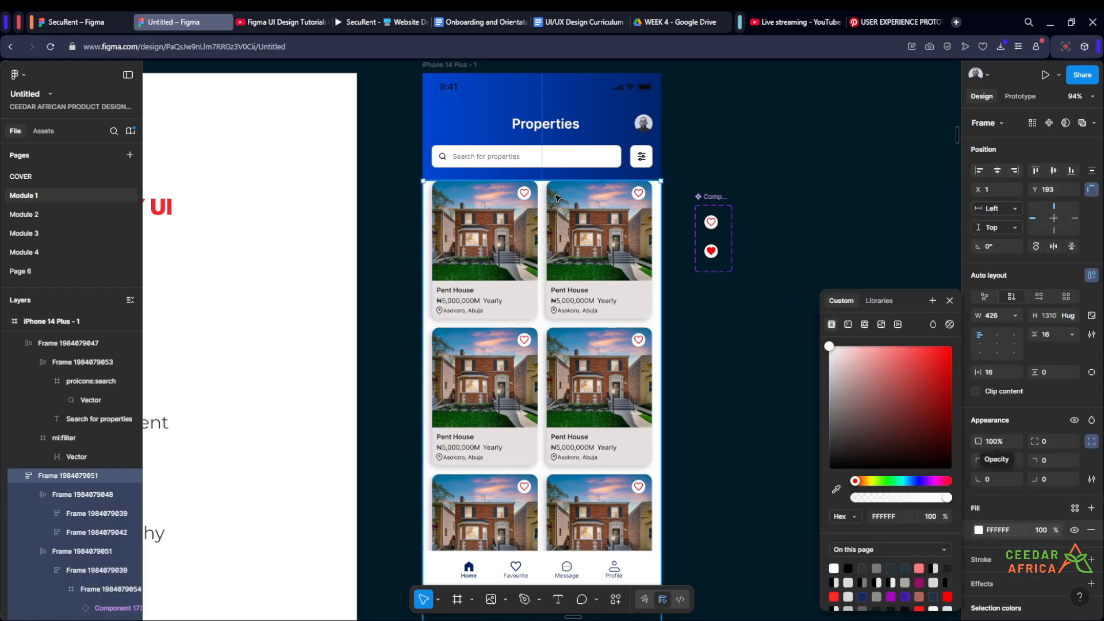
{"action": "scroll", "coordinate": [945, 352], "scroll_direction": "down", "scroll_amount": 1}
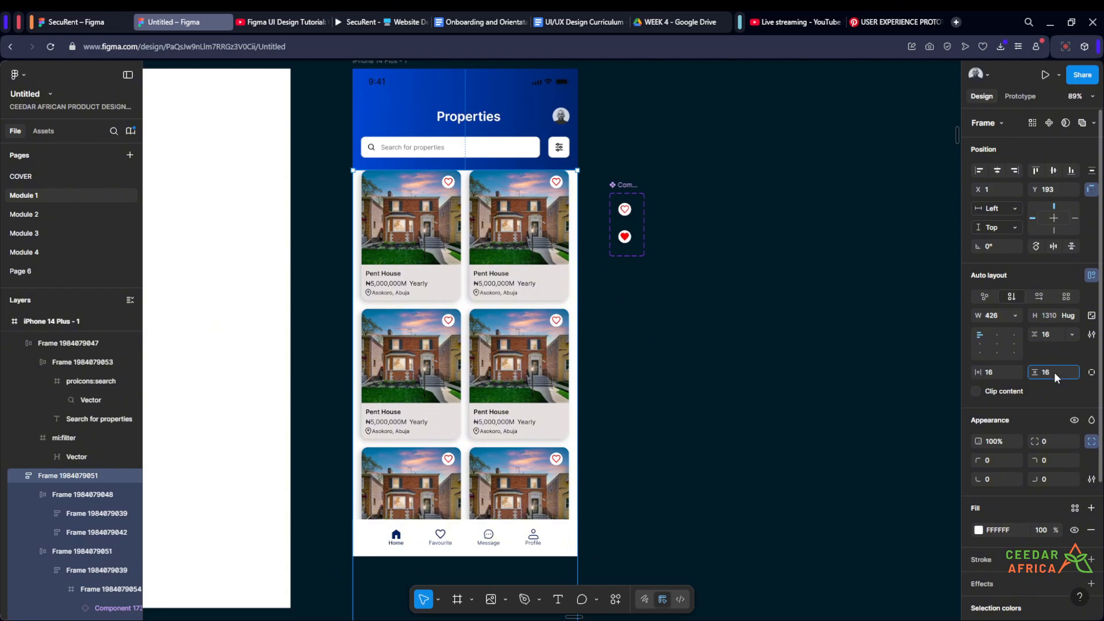
{"action": "left_click", "coordinate": [713, 328]}
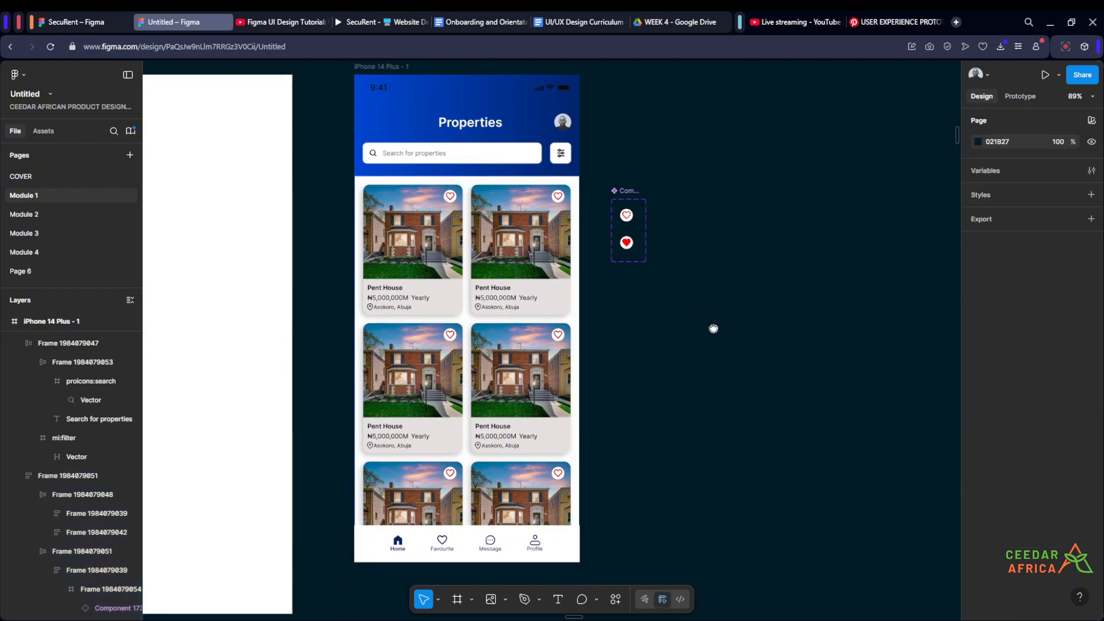
- Round the white card grid frame's corners with a radius of 12
{"action": "left_click_drag", "start_coordinate": [712, 328], "coordinate": [683, 348]}
{"action": "left_click", "coordinate": [545, 355]}
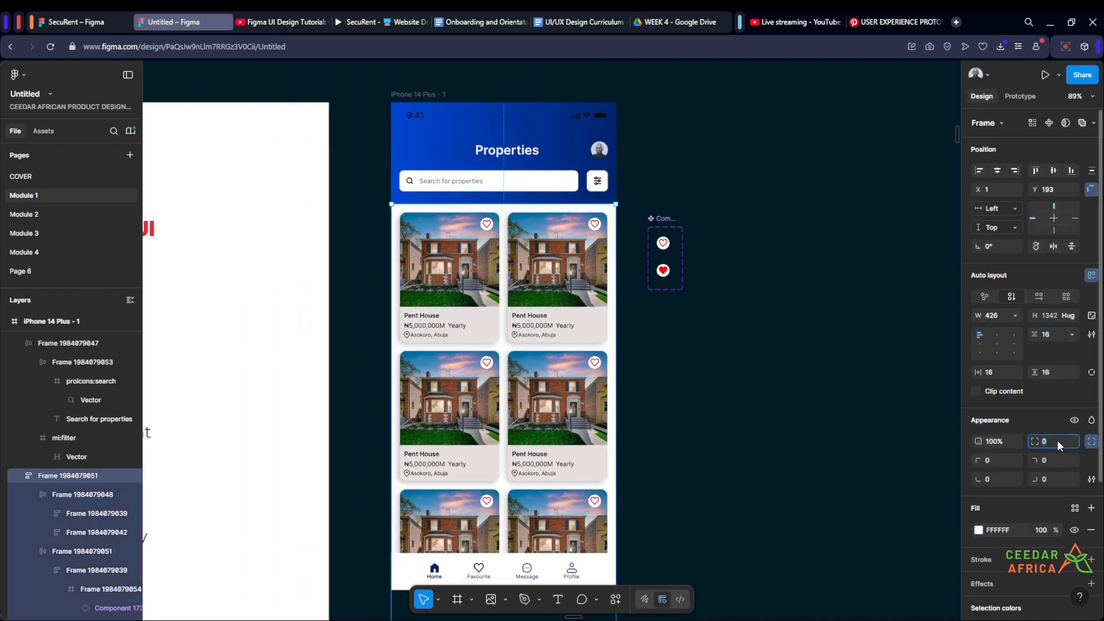
{"action": "key", "text": "Return"}
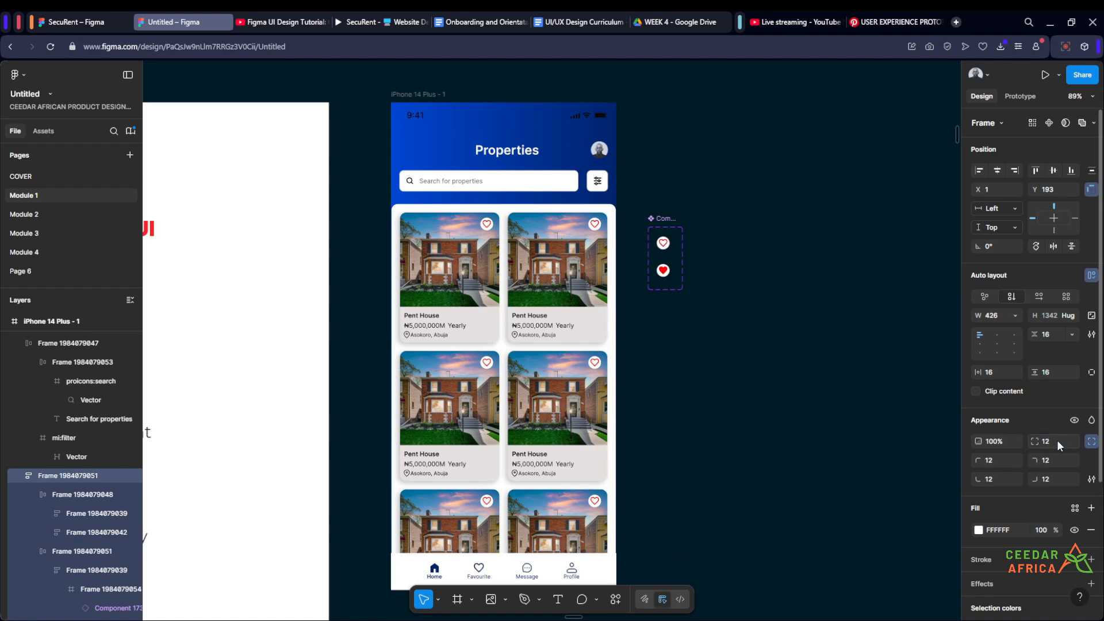
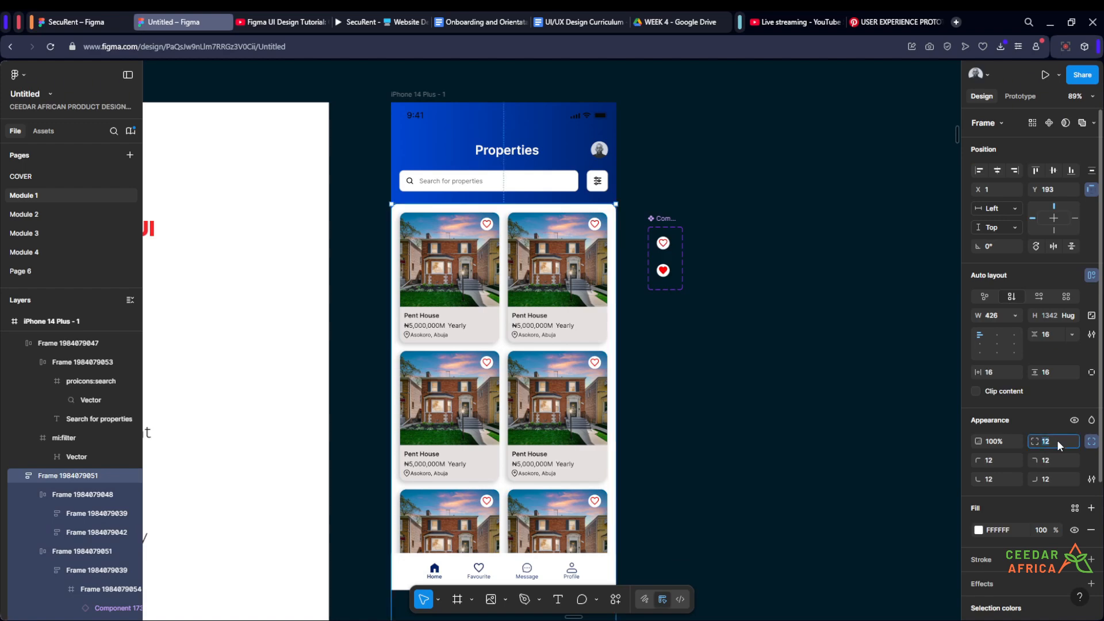
- Move the heart icon component farther away from the iPhone 14 Plus frame, into the empty canvas to its right
{"action": "left_click", "coordinate": [786, 377]}
{"action": "scroll", "coordinate": [784, 373], "scroll_direction": "down", "scroll_amount": 3}
{"action": "scroll", "coordinate": [771, 345], "scroll_direction": "up", "scroll_amount": 8}
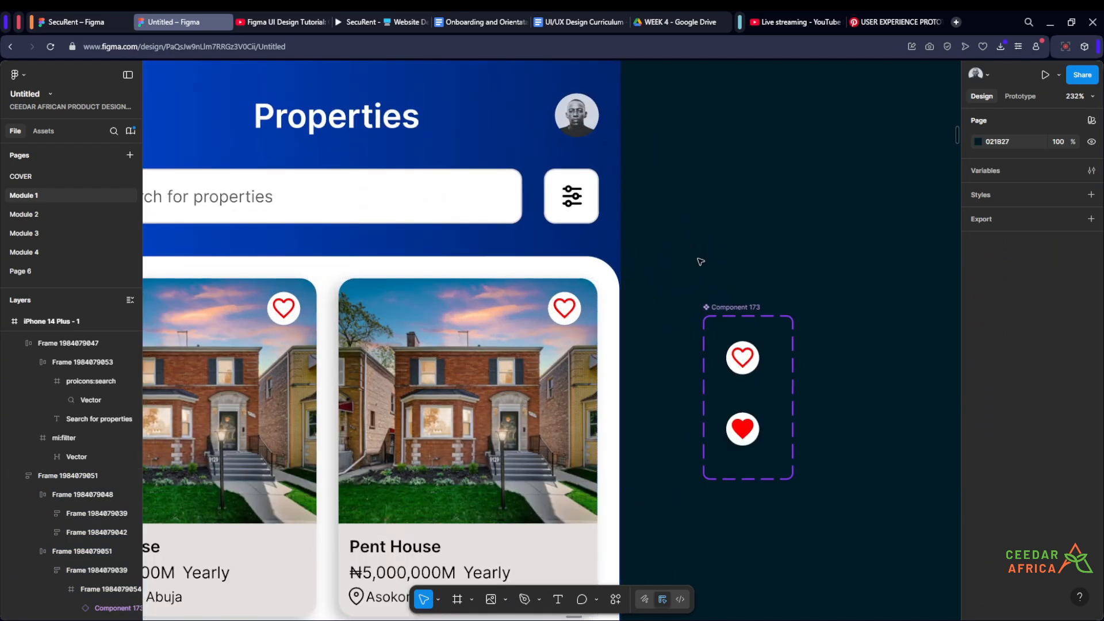
{"action": "scroll", "coordinate": [708, 236], "scroll_direction": "down", "scroll_amount": 5}
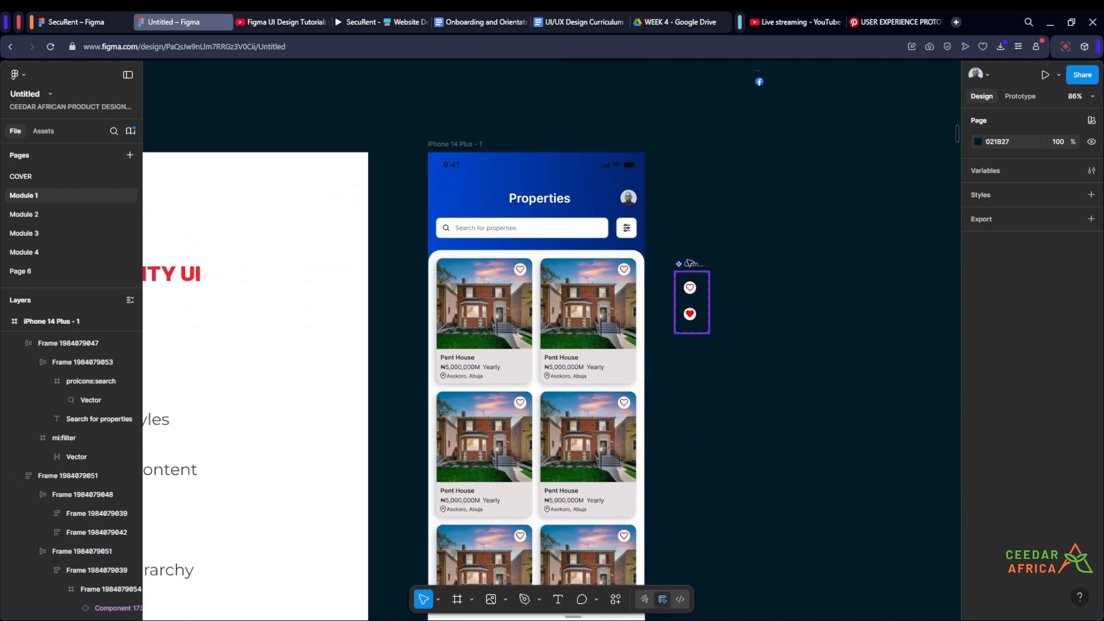
{"action": "left_click_drag", "start_coordinate": [690, 262], "coordinate": [780, 266]}
{"action": "left_click", "coordinate": [703, 219]}
{"action": "scroll", "coordinate": [678, 224], "scroll_direction": "up", "scroll_amount": 2}
{"action": "left_click_drag", "start_coordinate": [678, 224], "coordinate": [740, 229]}
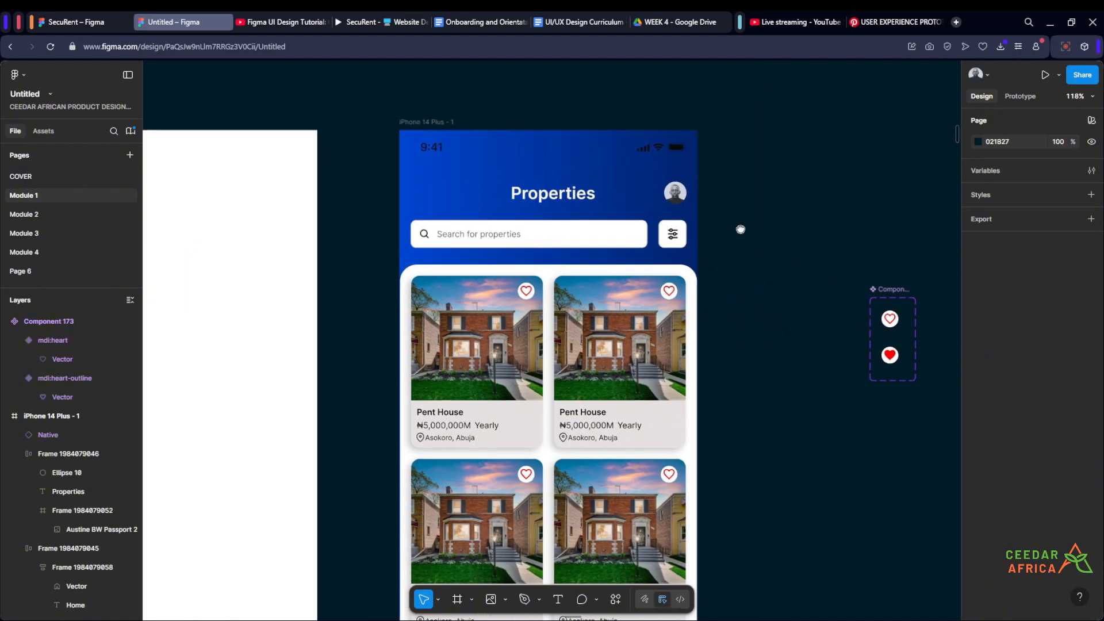
- Examine the high fidelity phone mockup's header, card area background and property cards, comparing them with the iPhone 14 Plus frame
{"action": "left_click", "coordinate": [579, 231]}
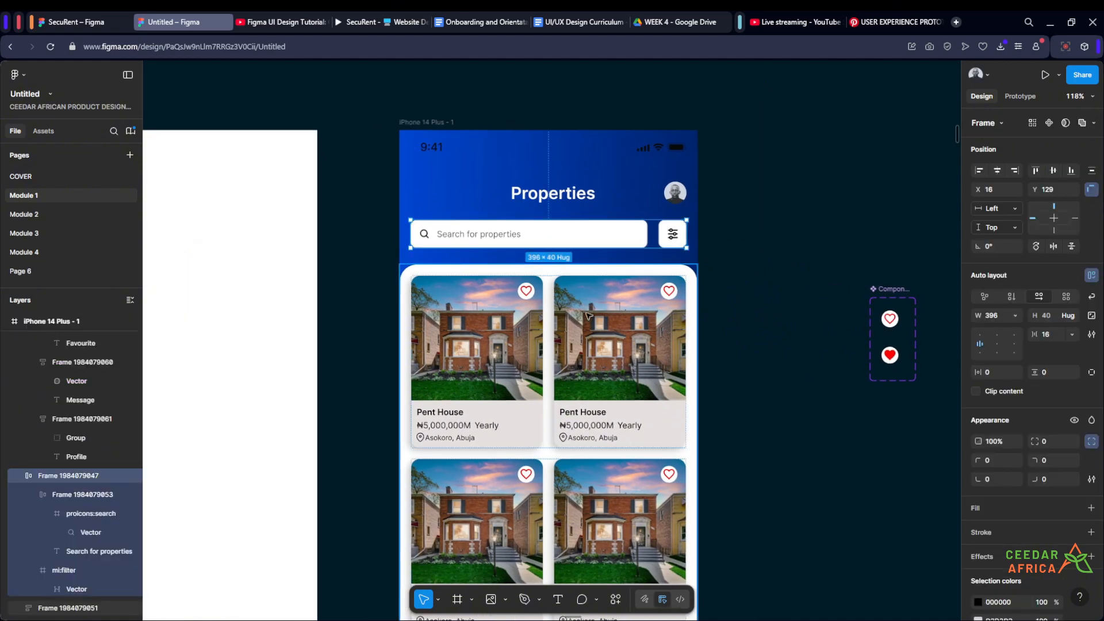
{"action": "left_click", "coordinate": [790, 255]}
{"action": "scroll", "coordinate": [790, 255], "scroll_direction": "down", "scroll_amount": 10}
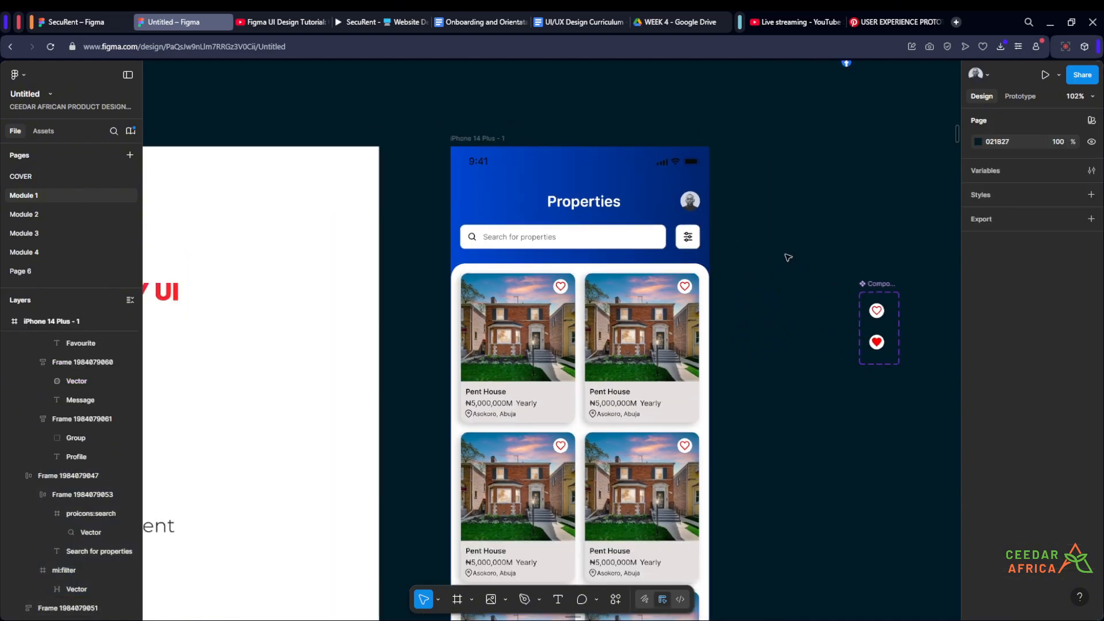
{"action": "scroll", "coordinate": [401, 268], "scroll_direction": "up", "scroll_amount": 8}
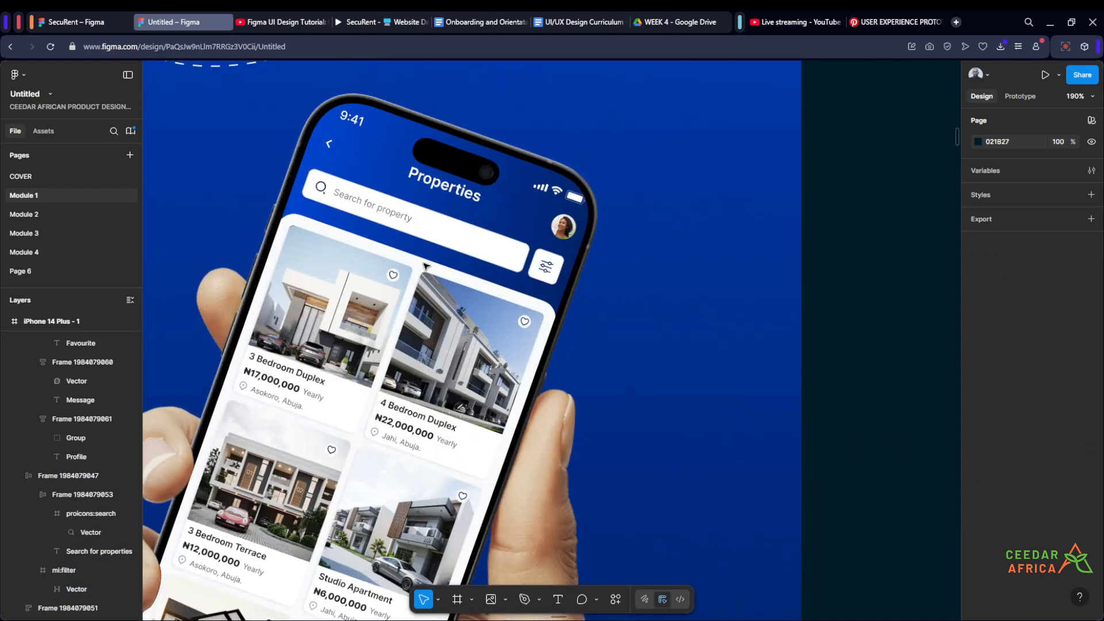
{"action": "scroll", "coordinate": [423, 266], "scroll_direction": "down", "scroll_amount": 4}
{"action": "scroll", "coordinate": [414, 270], "scroll_direction": "up", "scroll_amount": 8}
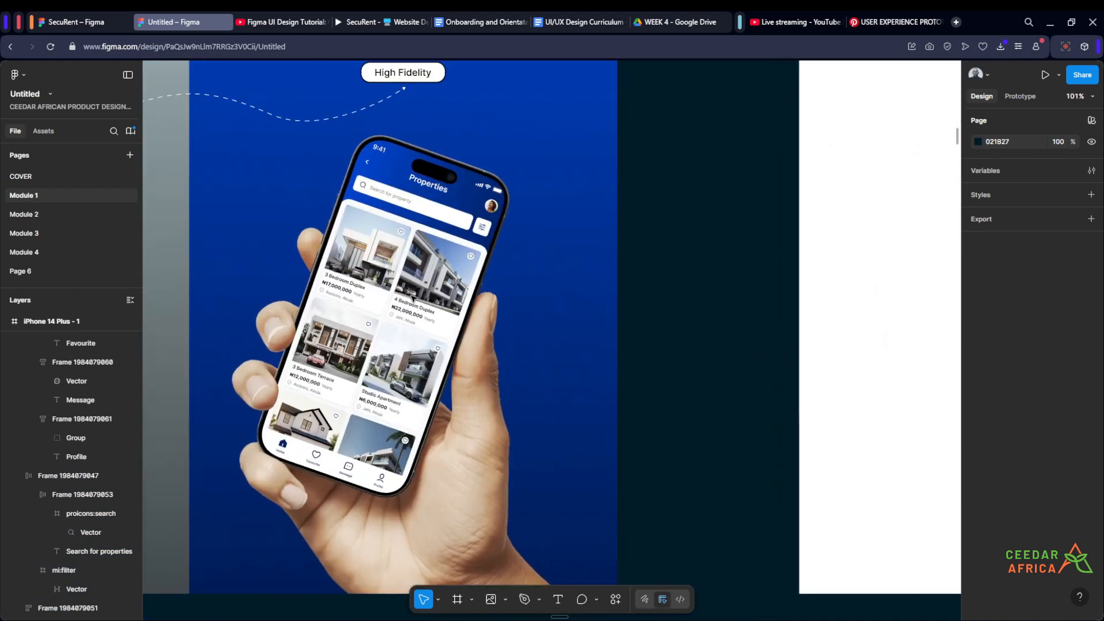
{"action": "scroll", "coordinate": [409, 318], "scroll_direction": "down", "scroll_amount": 6}
{"action": "scroll", "coordinate": [402, 323], "scroll_direction": "up", "scroll_amount": 3}
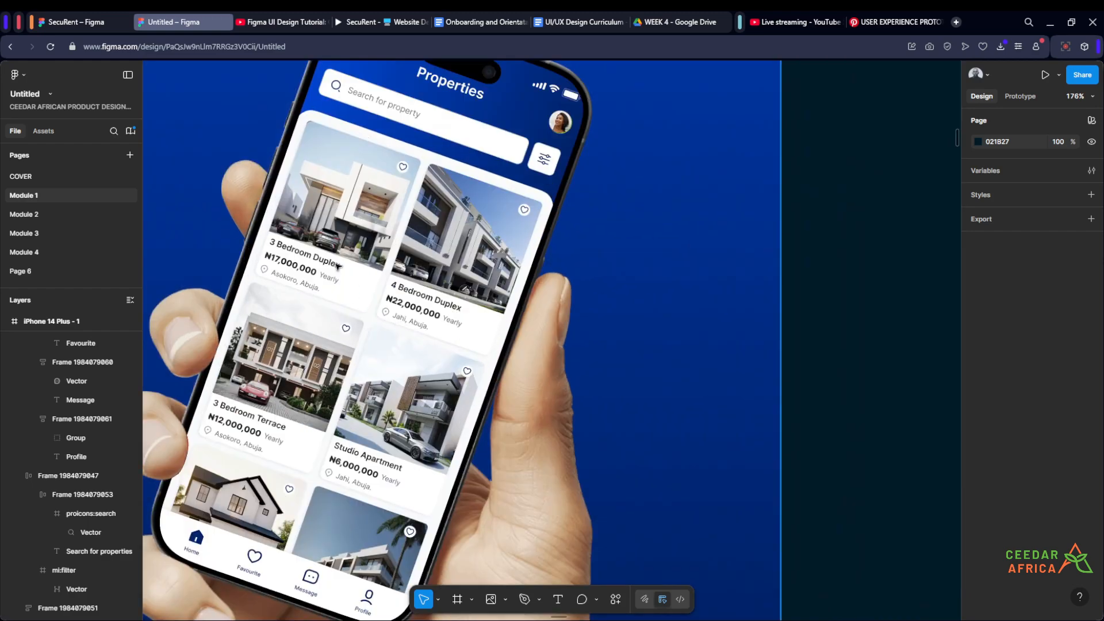
{"action": "scroll", "coordinate": [300, 105], "scroll_direction": "up", "scroll_amount": 5}
{"action": "scroll", "coordinate": [300, 173], "scroll_direction": "down", "scroll_amount": 5}
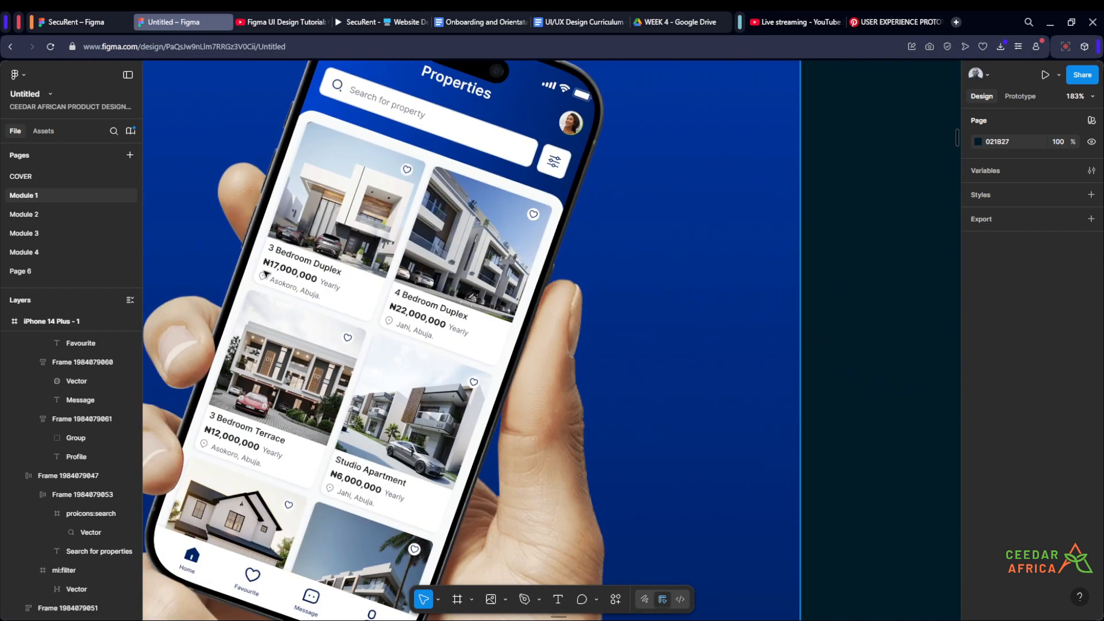
{"action": "scroll", "coordinate": [270, 270], "scroll_direction": "up", "scroll_amount": 7}
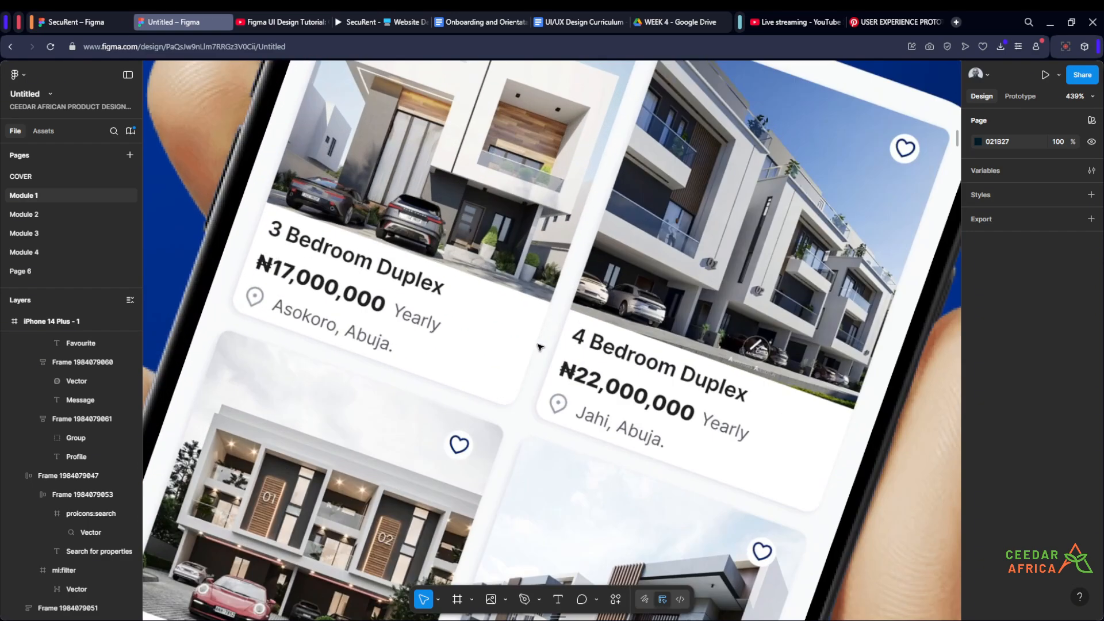
{"action": "scroll", "coordinate": [506, 337], "scroll_direction": "down", "scroll_amount": 5}
{"action": "scroll", "coordinate": [508, 316], "scroll_direction": "up", "scroll_amount": 4}
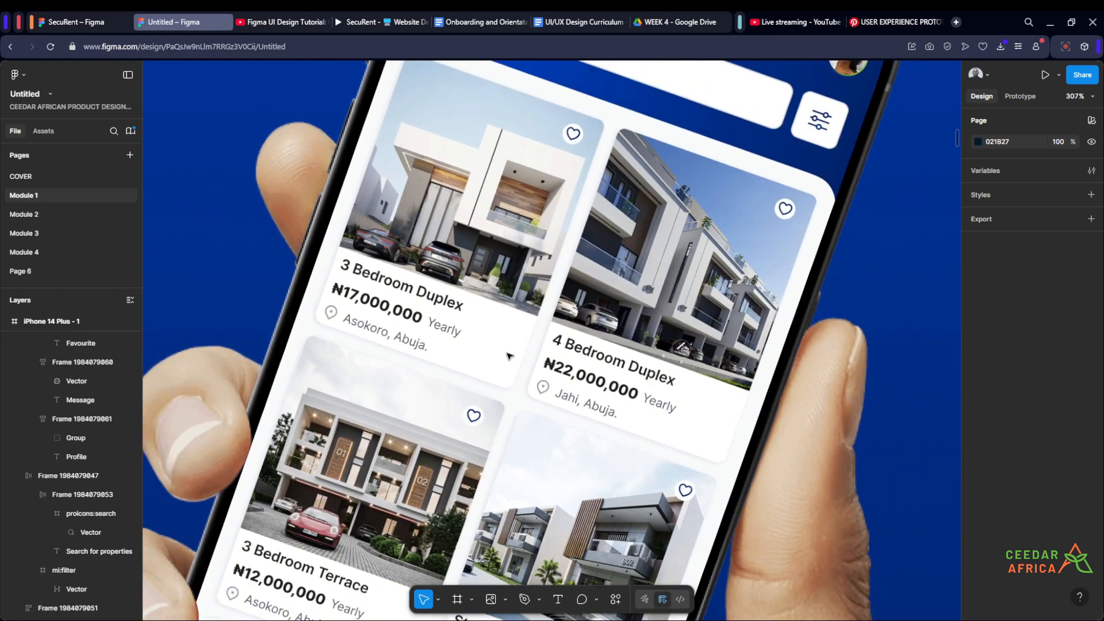
{"action": "scroll", "coordinate": [520, 382], "scroll_direction": "down", "scroll_amount": 10}
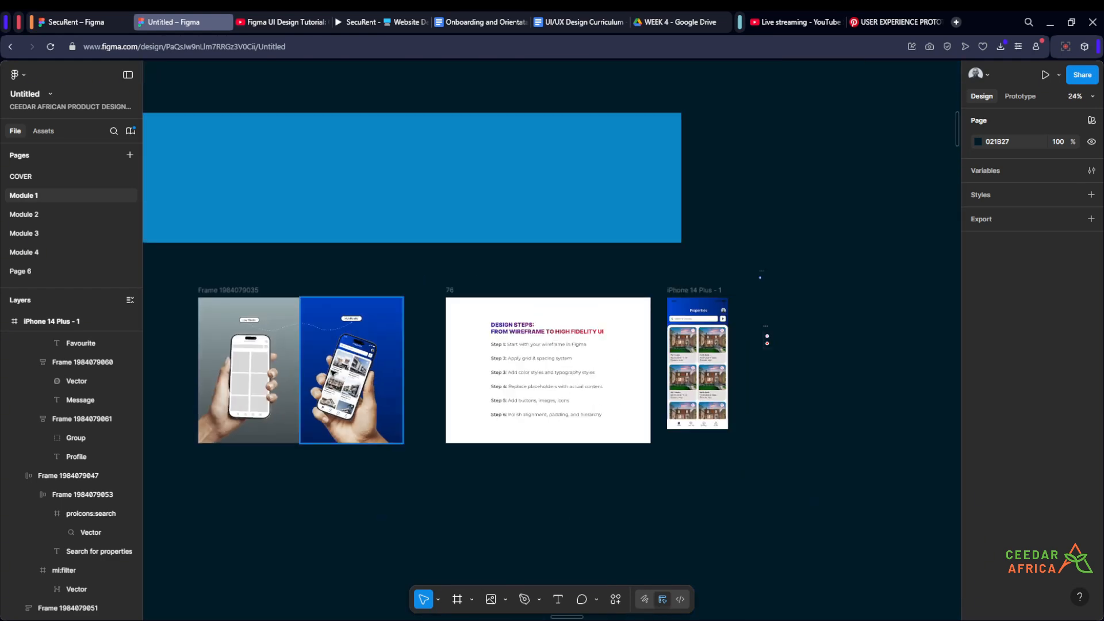
{"action": "scroll", "coordinate": [750, 366], "scroll_direction": "up", "scroll_amount": 8}
{"action": "scroll", "coordinate": [707, 281], "scroll_direction": "down", "scroll_amount": 4}
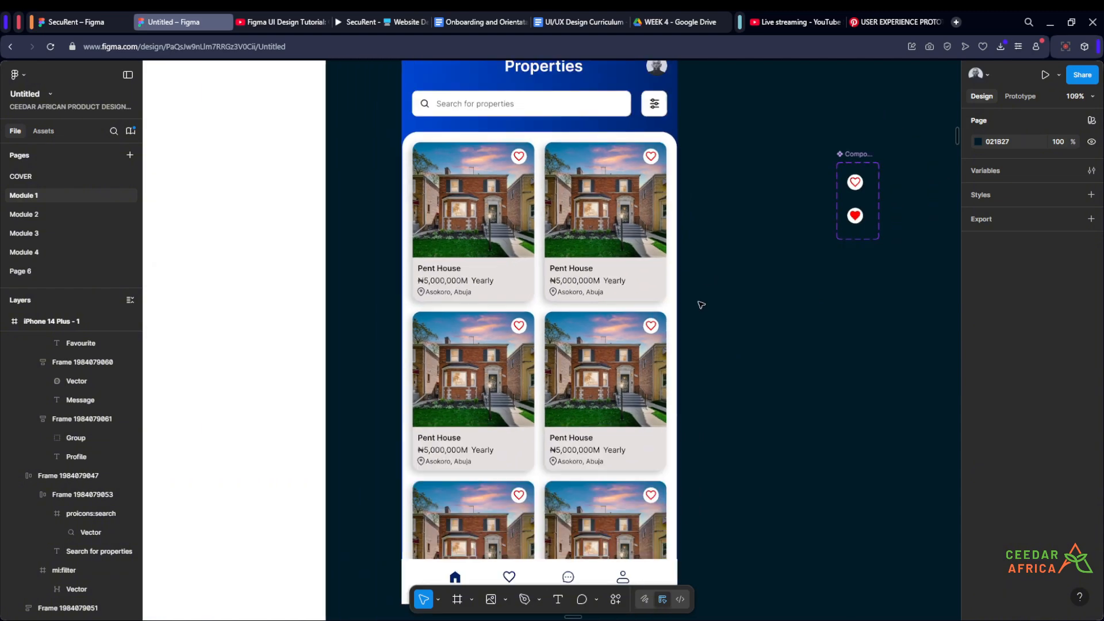
- Change the fill of the frame holding the property card grid to light grey, F0F0F0
{"action": "scroll", "coordinate": [703, 318], "scroll_direction": "up", "scroll_amount": 2}
{"action": "left_click", "coordinate": [661, 298]}
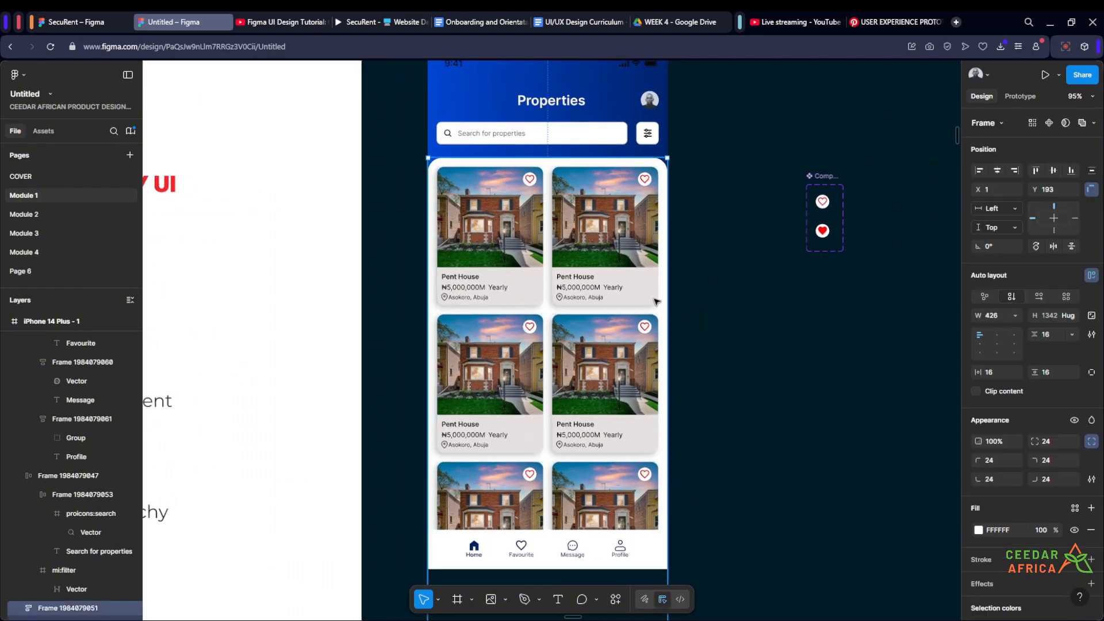
{"action": "left_click", "coordinate": [978, 530]}
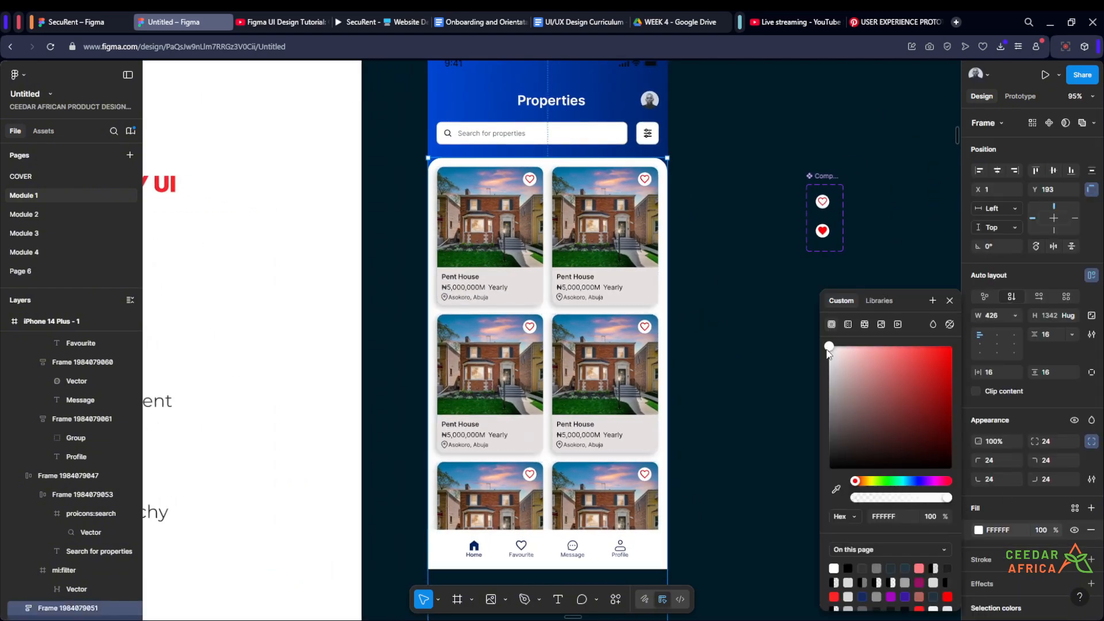
{"action": "left_click_drag", "start_coordinate": [827, 348], "coordinate": [829, 358]}
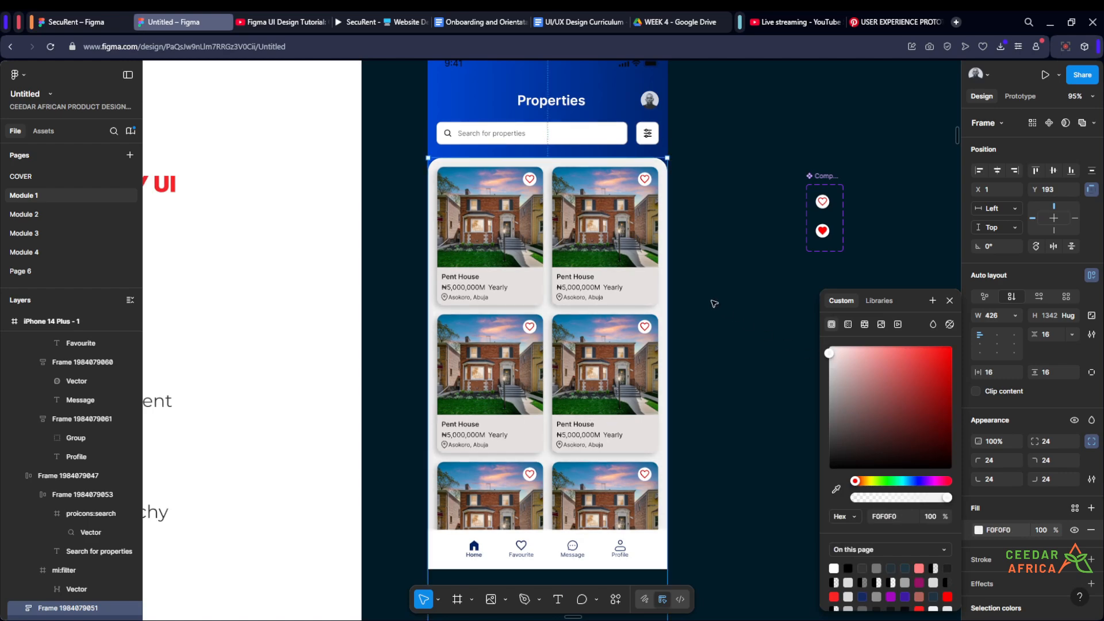
{"action": "key", "text": "Return"}
{"action": "scroll", "coordinate": [714, 303], "scroll_direction": "up", "scroll_amount": 3}
{"action": "scroll", "coordinate": [714, 303], "scroll_direction": "down", "scroll_amount": 4}
{"action": "key", "text": "Return"}
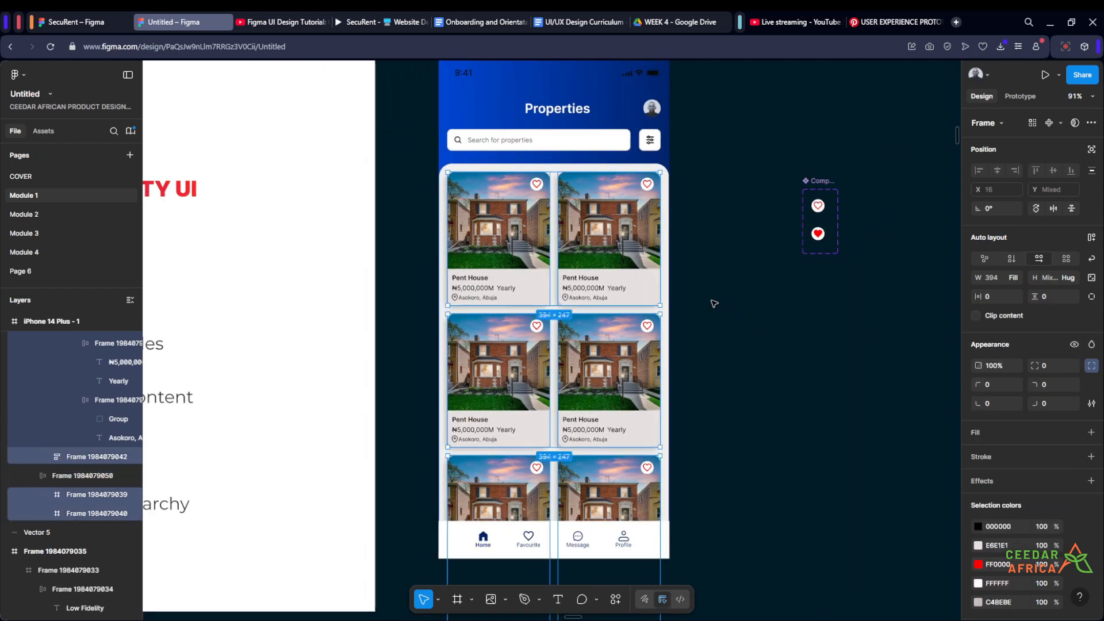
{"action": "key", "text": "Return"}
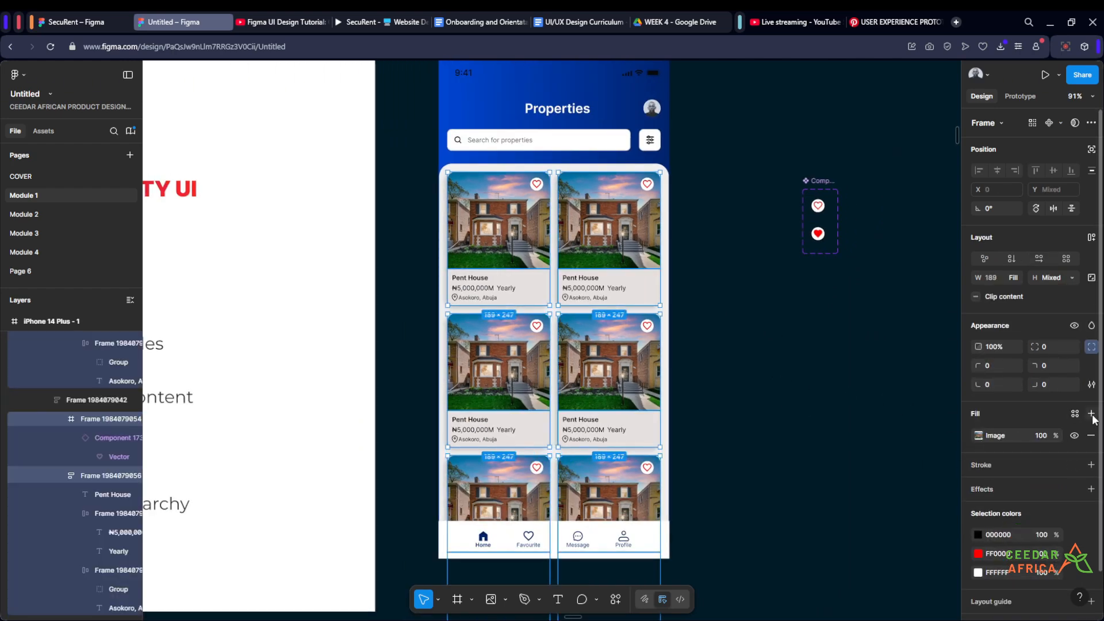
{"action": "double_click", "coordinate": [646, 291]}
{"action": "key", "text": "Escape"}
{"action": "left_click", "coordinate": [639, 250]}
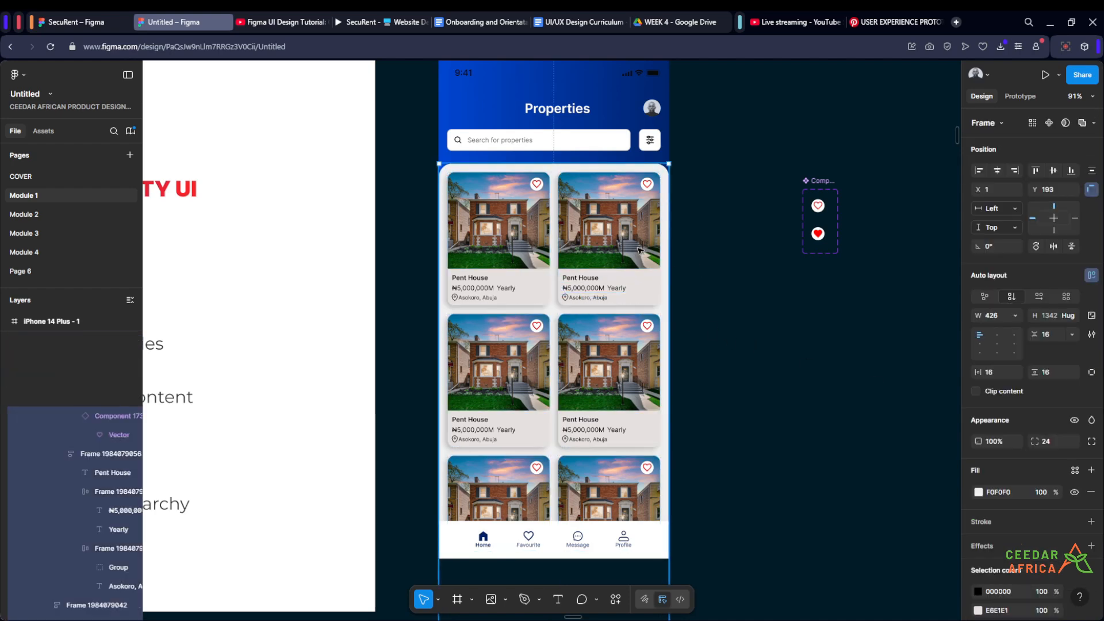
{"action": "left_click", "coordinate": [640, 250]}
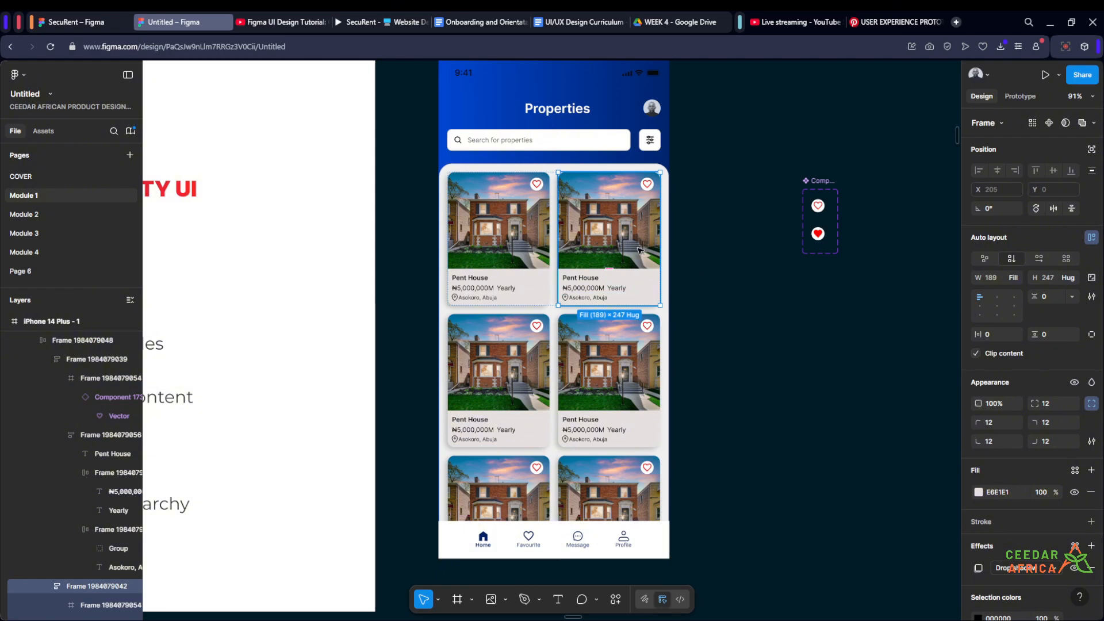
{"action": "left_click", "coordinate": [707, 338]}
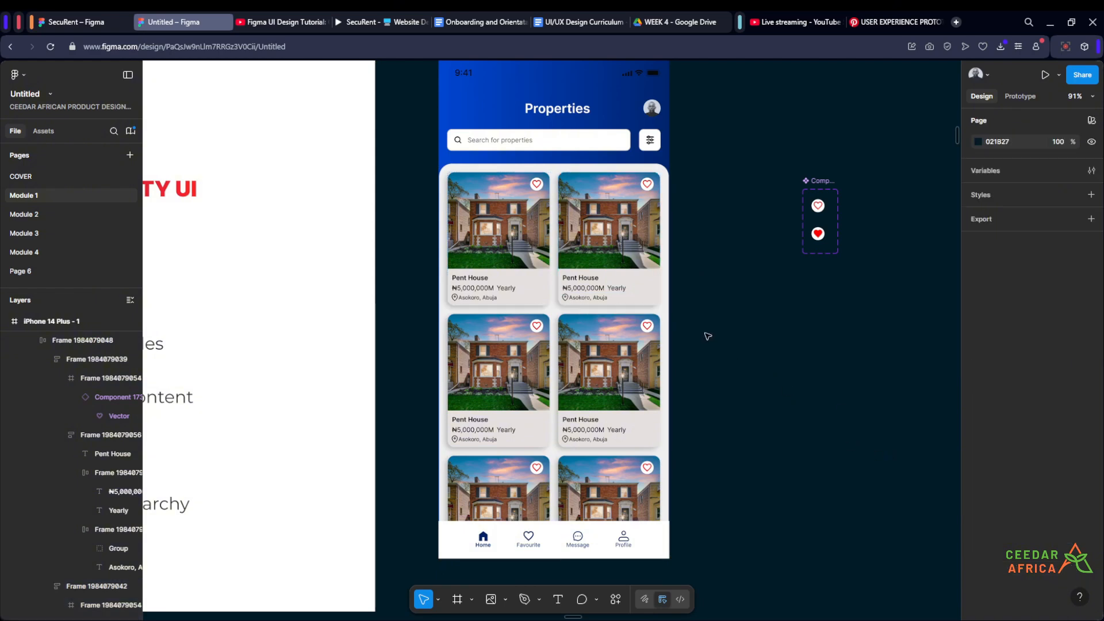
- Replace the fill of all the property cards in the grid with white, FFFFFF
{"action": "left_click", "coordinate": [632, 287]}
{"action": "key", "text": "Return"}
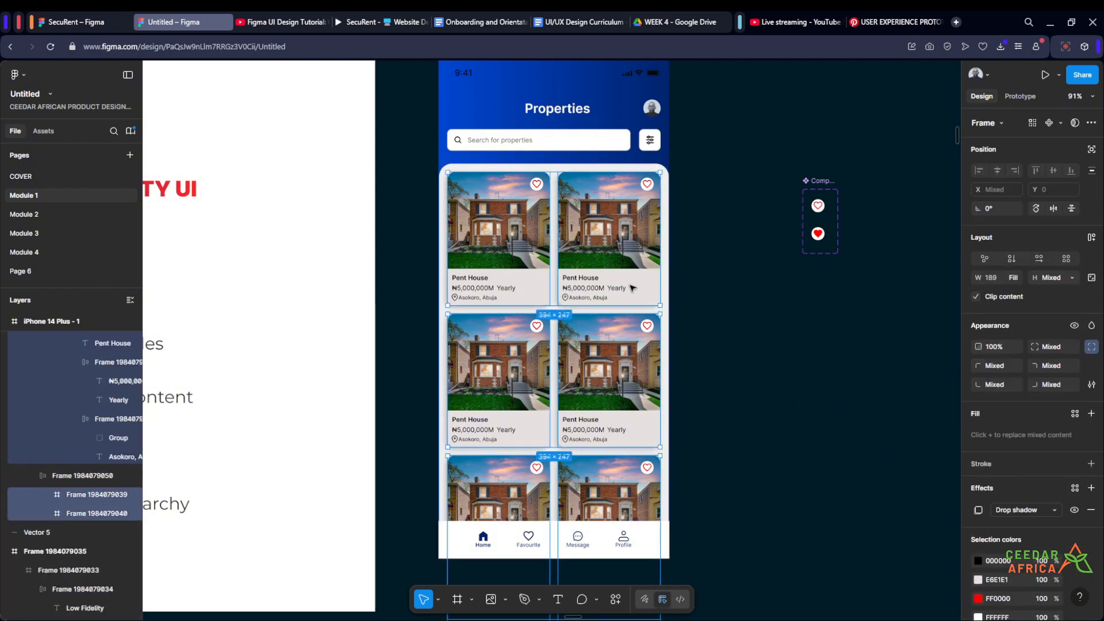
{"action": "scroll", "coordinate": [609, 297], "scroll_direction": "up", "scroll_amount": 3}
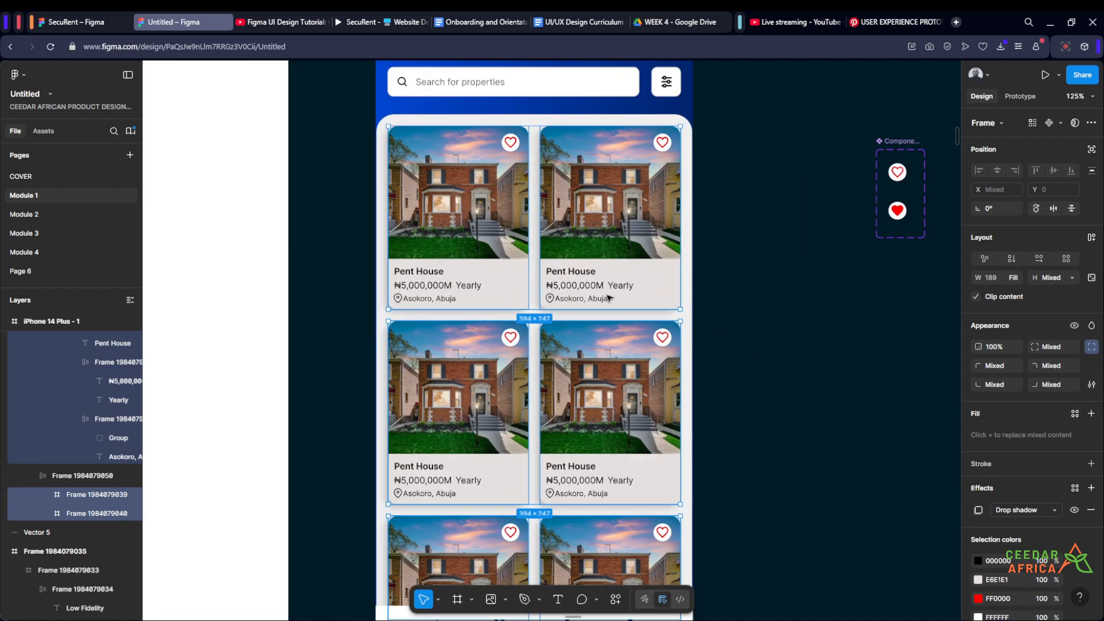
{"action": "left_click", "coordinate": [1091, 414]}
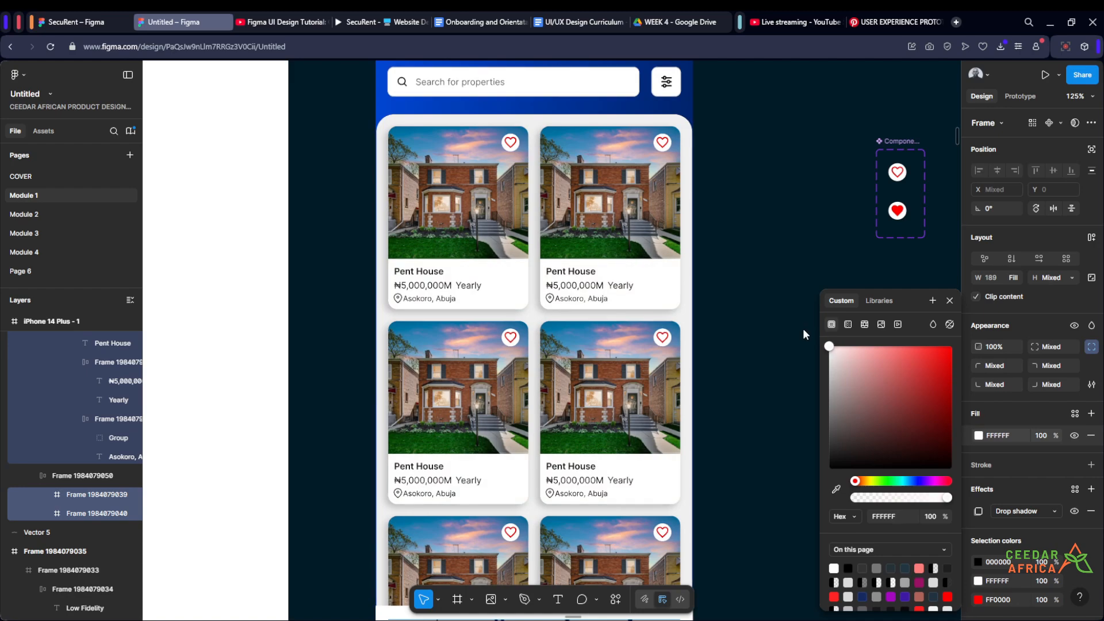
{"action": "left_click", "coordinate": [772, 257]}
- Examine the white property cards and their shadows against the light grey card area, down to the bottom navigation bar
{"action": "scroll", "coordinate": [774, 255], "scroll_direction": "down", "scroll_amount": 3}
{"action": "scroll", "coordinate": [768, 271], "scroll_direction": "up", "scroll_amount": 3}
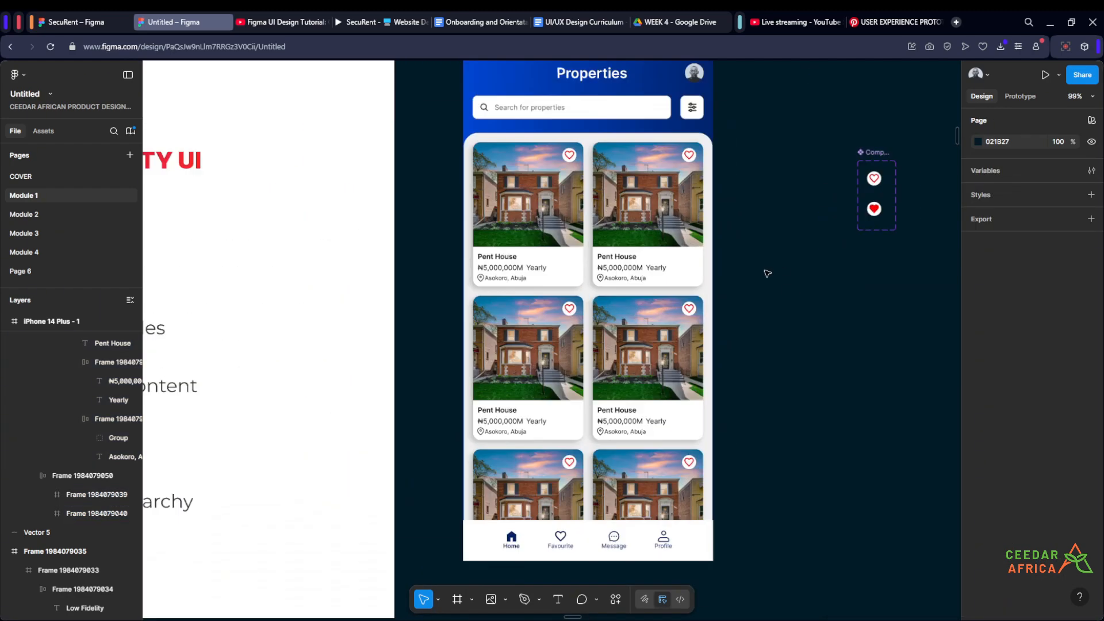
{"action": "scroll", "coordinate": [767, 274], "scroll_direction": "down", "scroll_amount": 3}
{"action": "scroll", "coordinate": [751, 459], "scroll_direction": "up", "scroll_amount": 6}
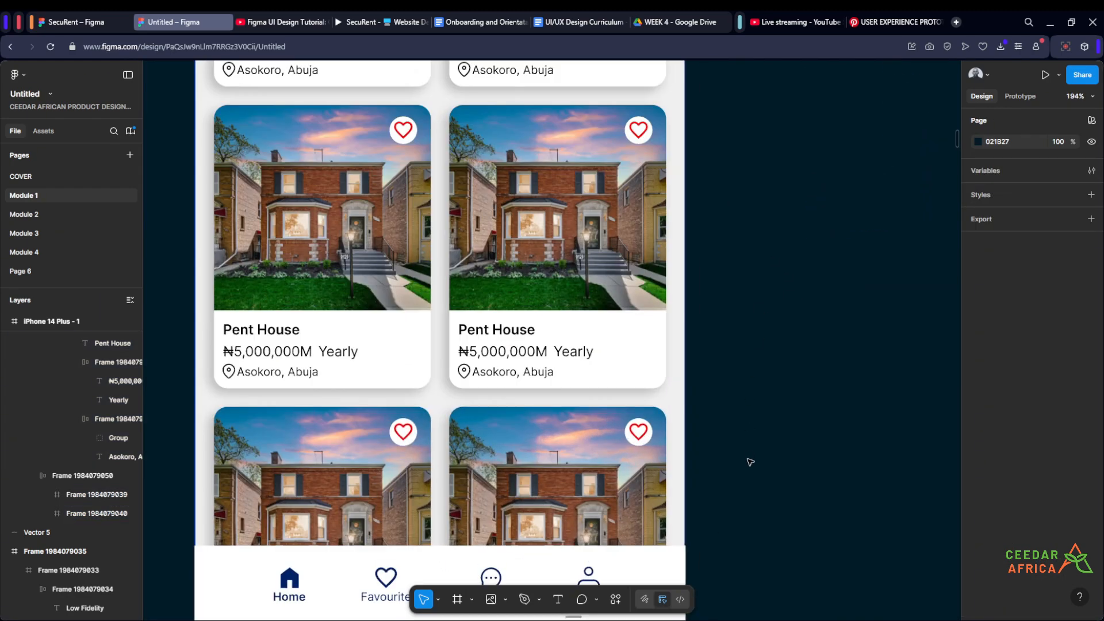
{"action": "left_click_drag", "start_coordinate": [751, 462], "coordinate": [798, 445]}
{"action": "scroll", "coordinate": [798, 444], "scroll_direction": "down", "scroll_amount": 5}
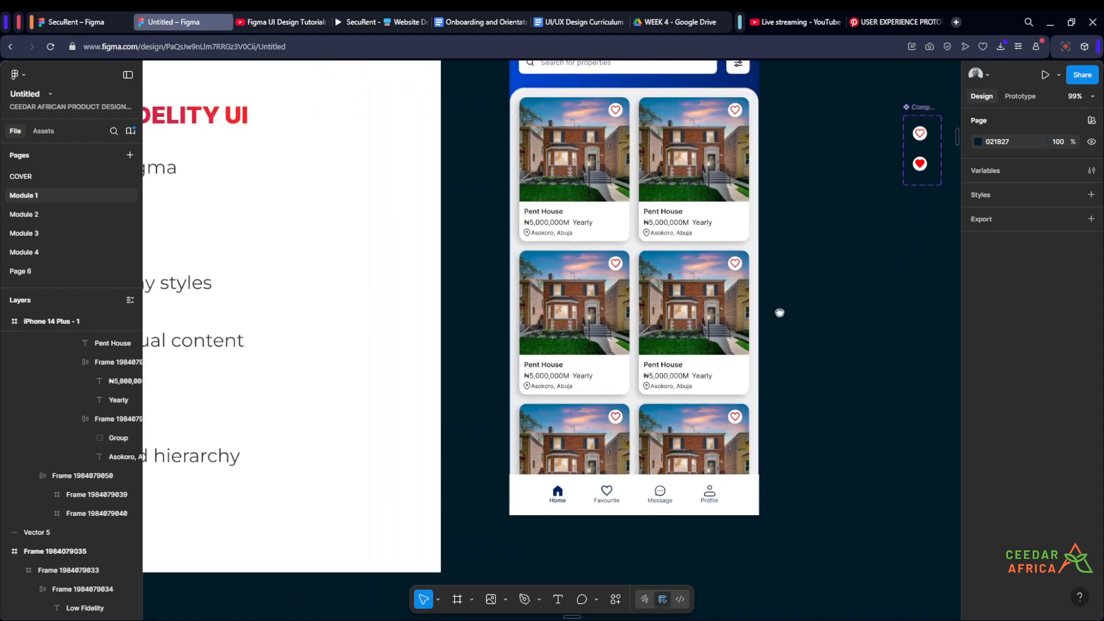
{"action": "scroll", "coordinate": [778, 313], "scroll_direction": "up", "scroll_amount": 2}
{"action": "left_click", "coordinate": [695, 218]}
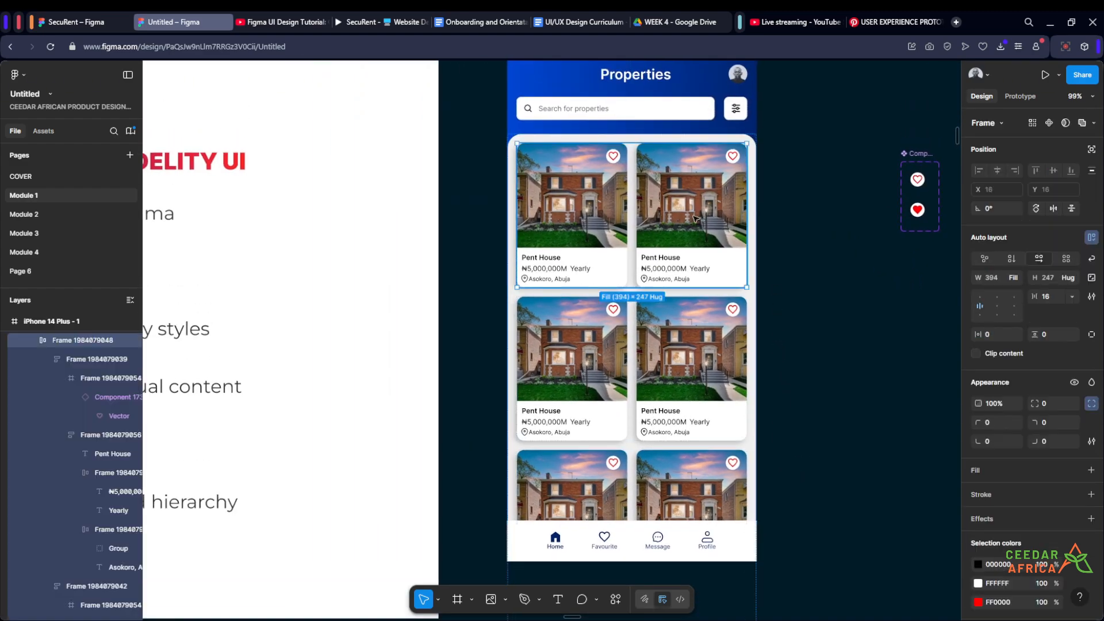
{"action": "left_click", "coordinate": [764, 279]}
- Set the drop shadow position of all the property cards to X -2 and Y 2
{"action": "left_click", "coordinate": [717, 329]}
{"action": "key", "text": "Return"}
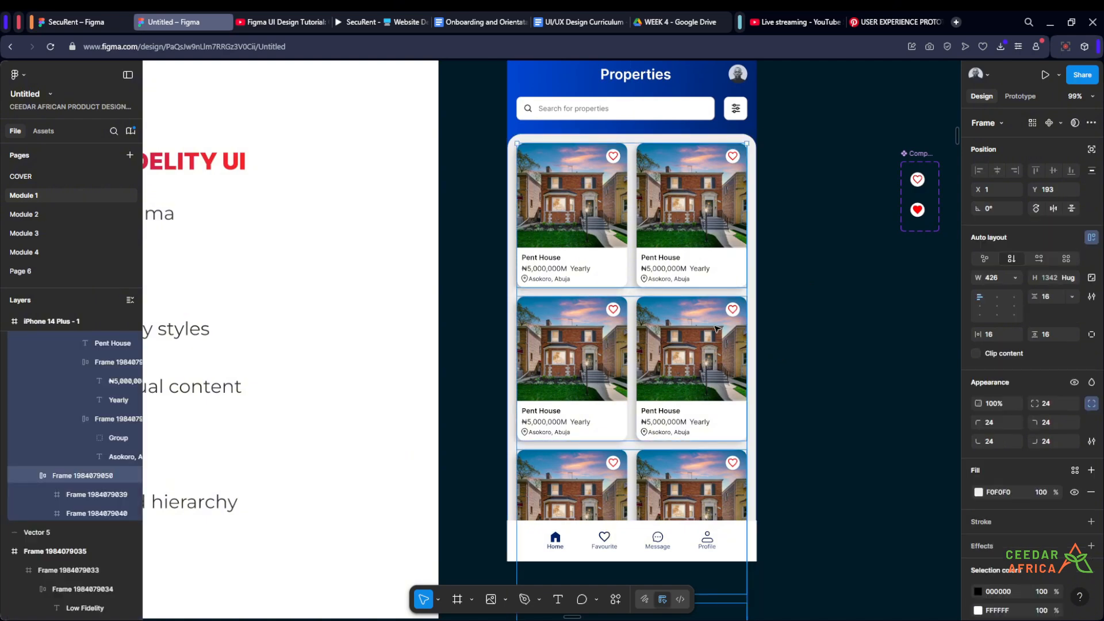
{"action": "key", "text": "Return"}
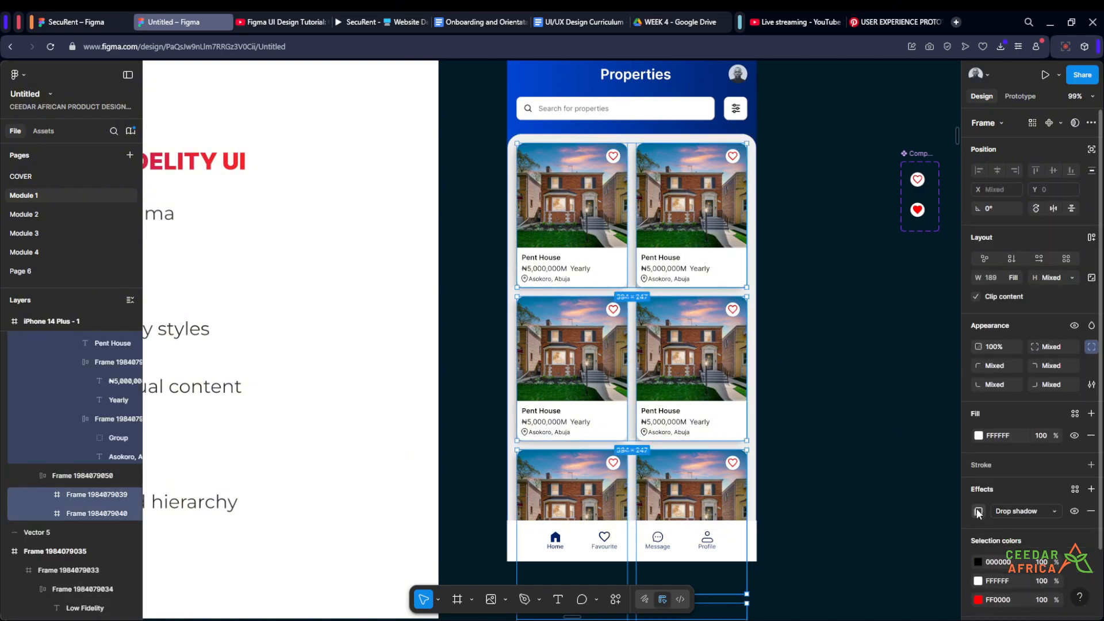
{"action": "left_click", "coordinate": [978, 511]}
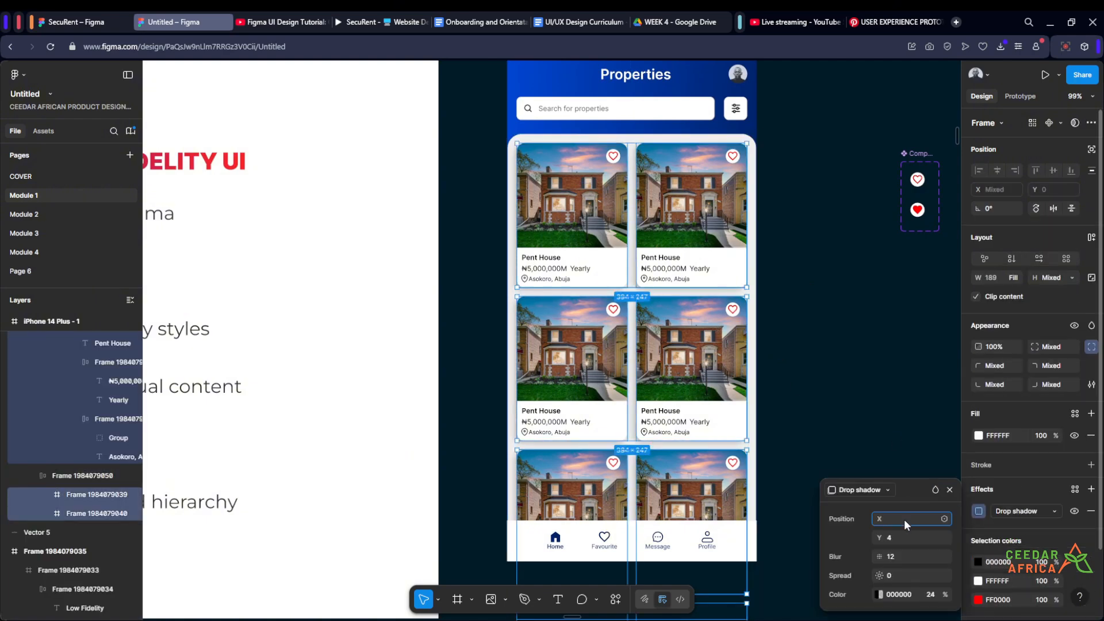
{"action": "type", "text": "-2"}
{"action": "left_click", "coordinate": [908, 537]}
{"action": "type", "text": "2"}
{"action": "key", "text": "Return"}
- Soften the property cards' drop shadow with a blur of 8 and a colour opacity of 16%
{"action": "left_click", "coordinate": [904, 555]}
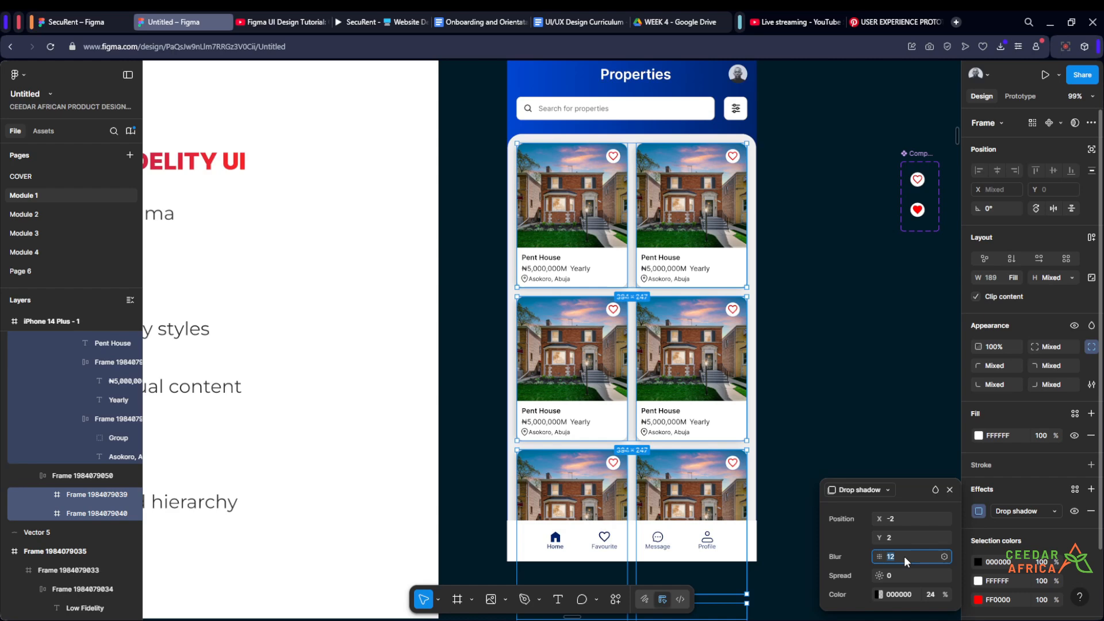
{"action": "key", "text": "Return"}
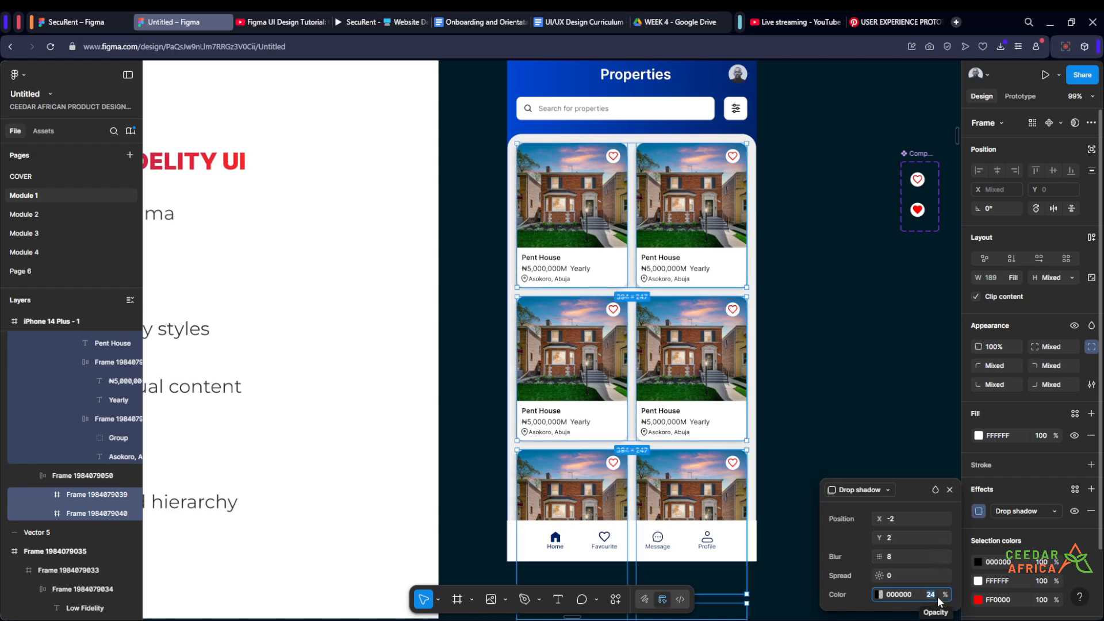
{"action": "type", "text": "16"}
{"action": "key", "text": "Return"}
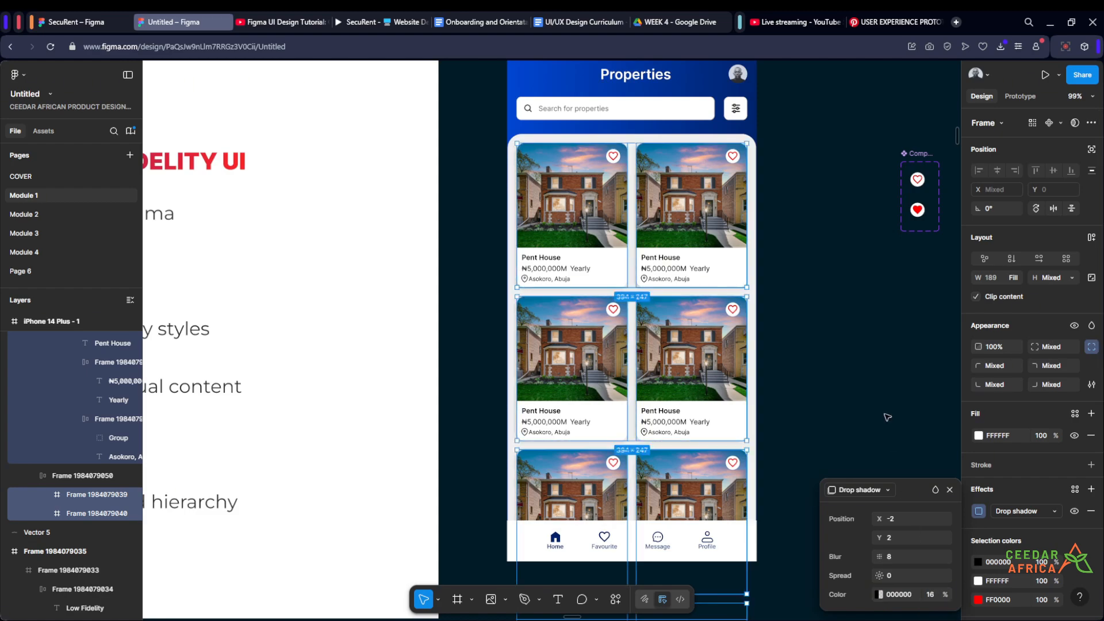
{"action": "left_click", "coordinate": [867, 375]}
{"action": "scroll", "coordinate": [822, 298], "scroll_direction": "up", "scroll_amount": 5}
{"action": "scroll", "coordinate": [796, 251], "scroll_direction": "down", "scroll_amount": 4}
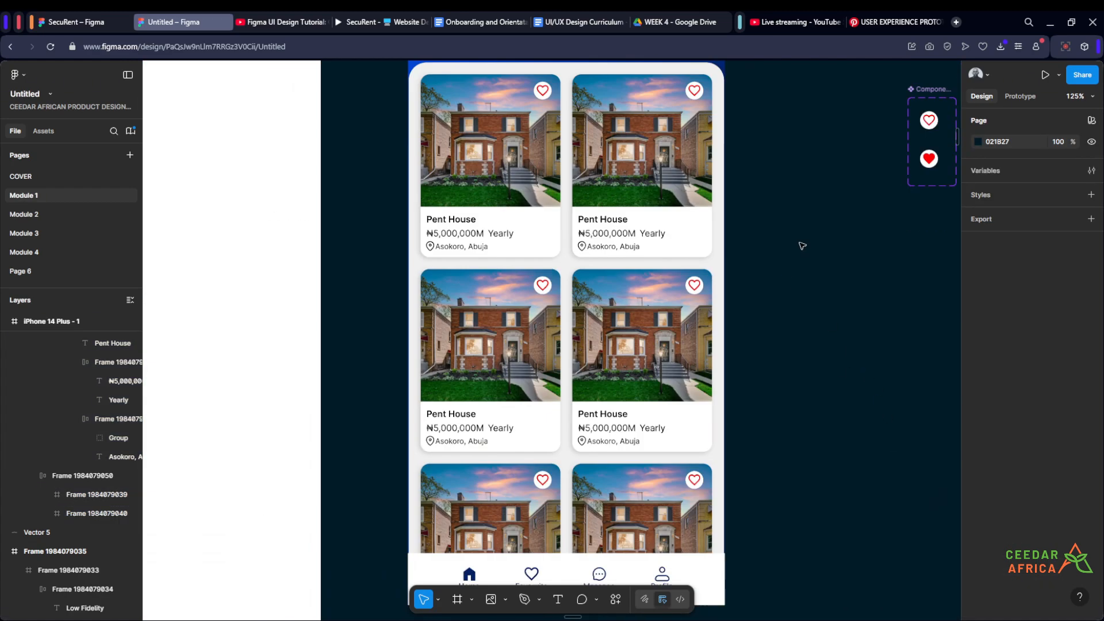
- Switch the status bar on top of the phone screen to the state with white time and icons
{"action": "scroll", "coordinate": [790, 302], "scroll_direction": "down", "scroll_amount": 3}
{"action": "scroll", "coordinate": [702, 287], "scroll_direction": "up", "scroll_amount": 2}
{"action": "left_click_drag", "start_coordinate": [773, 260], "coordinate": [725, 237]}
{"action": "scroll", "coordinate": [722, 291], "scroll_direction": "down", "scroll_amount": 3}
{"action": "scroll", "coordinate": [712, 345], "scroll_direction": "up", "scroll_amount": 2}
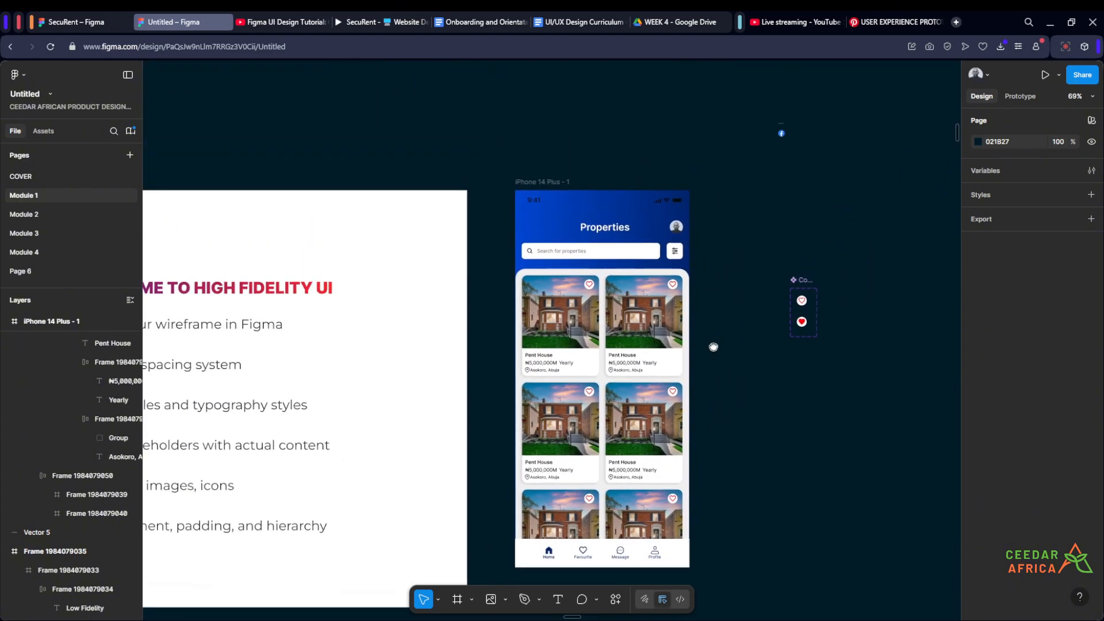
{"action": "left_click", "coordinate": [592, 192]}
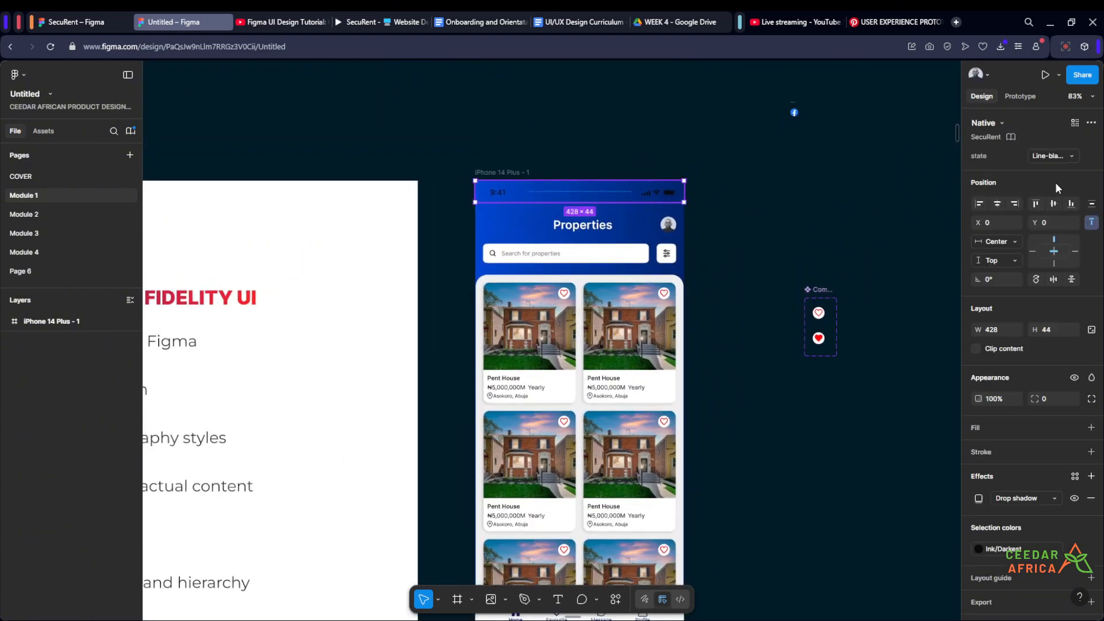
{"action": "left_click", "coordinate": [1070, 156]}
{"action": "left_click", "coordinate": [1030, 171]}
{"action": "left_click", "coordinate": [828, 198]}
{"action": "scroll", "coordinate": [827, 219], "scroll_direction": "down", "scroll_amount": 4}
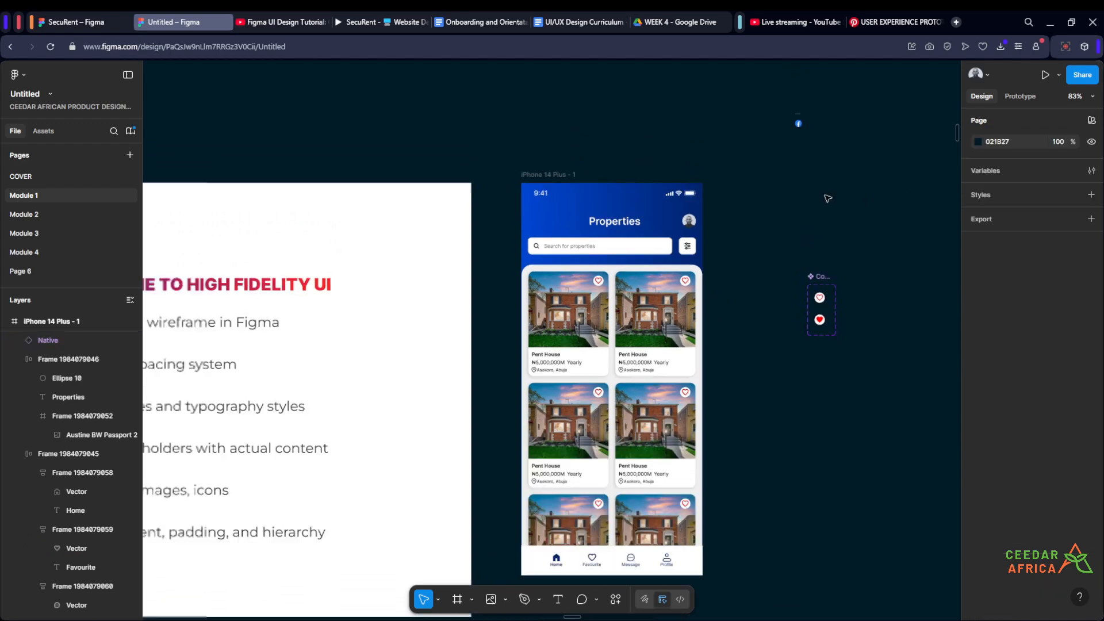
- Examine the high fidelity phone mockup in the reference frame and compare it with the finished property listing screen
{"action": "scroll", "coordinate": [805, 253], "scroll_direction": "up", "scroll_amount": 2}
{"action": "scroll", "coordinate": [782, 256], "scroll_direction": "down", "scroll_amount": 1}
{"action": "scroll", "coordinate": [772, 250], "scroll_direction": "down", "scroll_amount": 4}
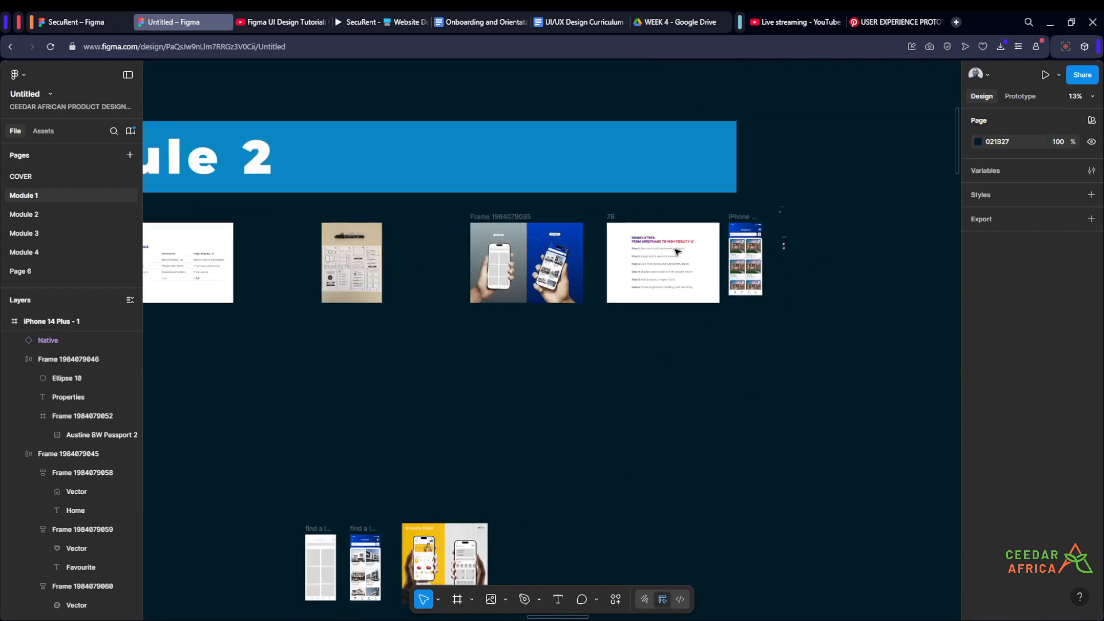
{"action": "scroll", "coordinate": [537, 258], "scroll_direction": "up", "scroll_amount": 8}
{"action": "scroll", "coordinate": [666, 390], "scroll_direction": "up", "scroll_amount": 1}
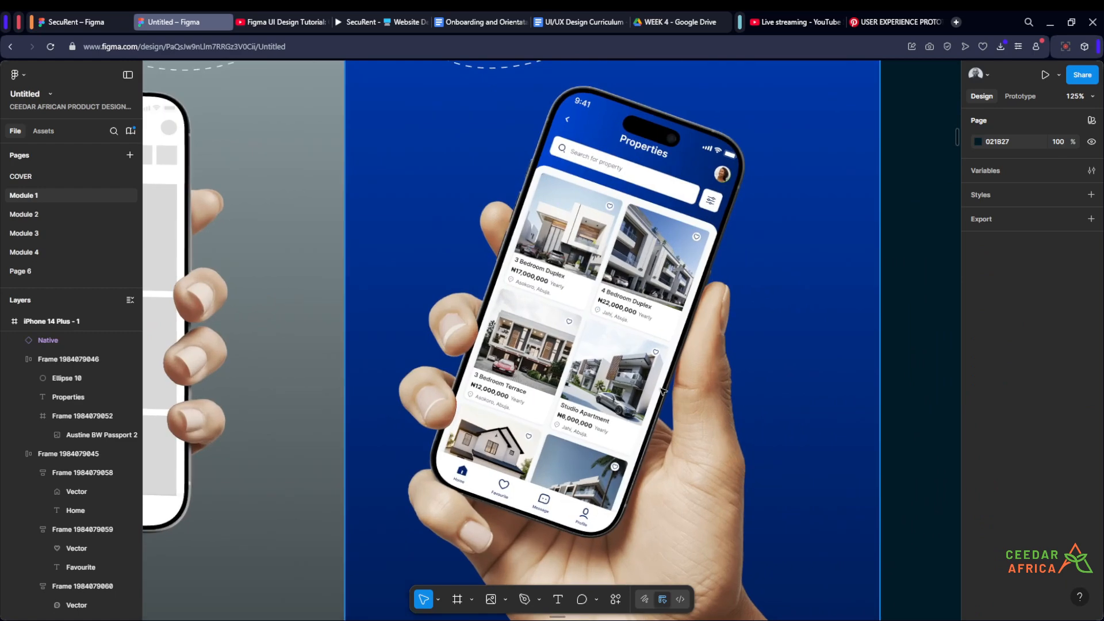
{"action": "scroll", "coordinate": [699, 184], "scroll_direction": "up", "scroll_amount": 1}
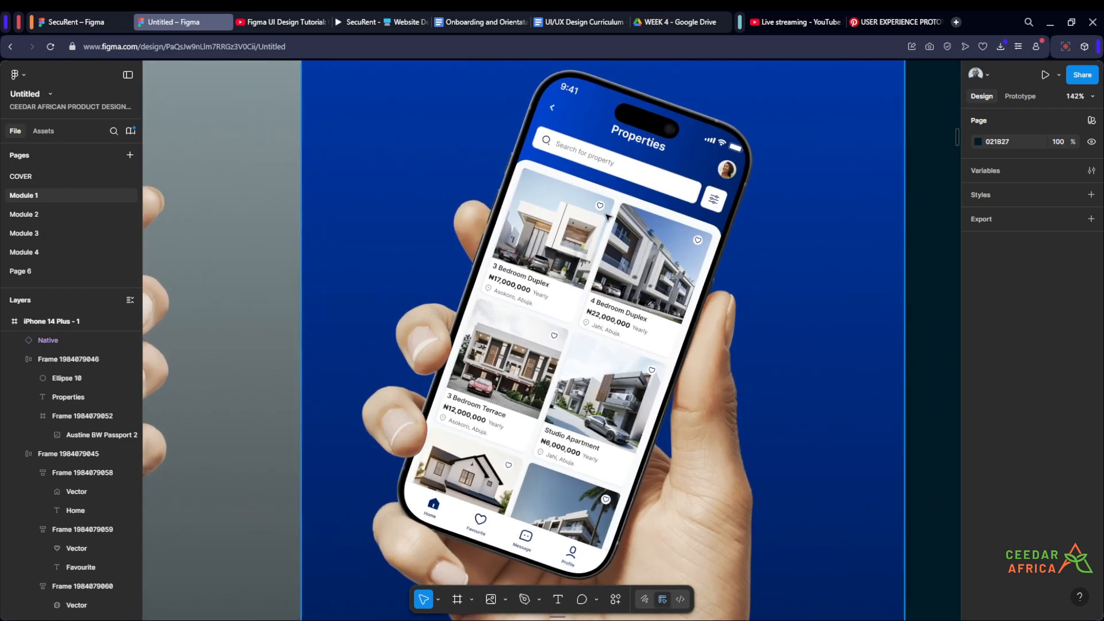
{"action": "scroll", "coordinate": [605, 216], "scroll_direction": "down", "scroll_amount": 8}
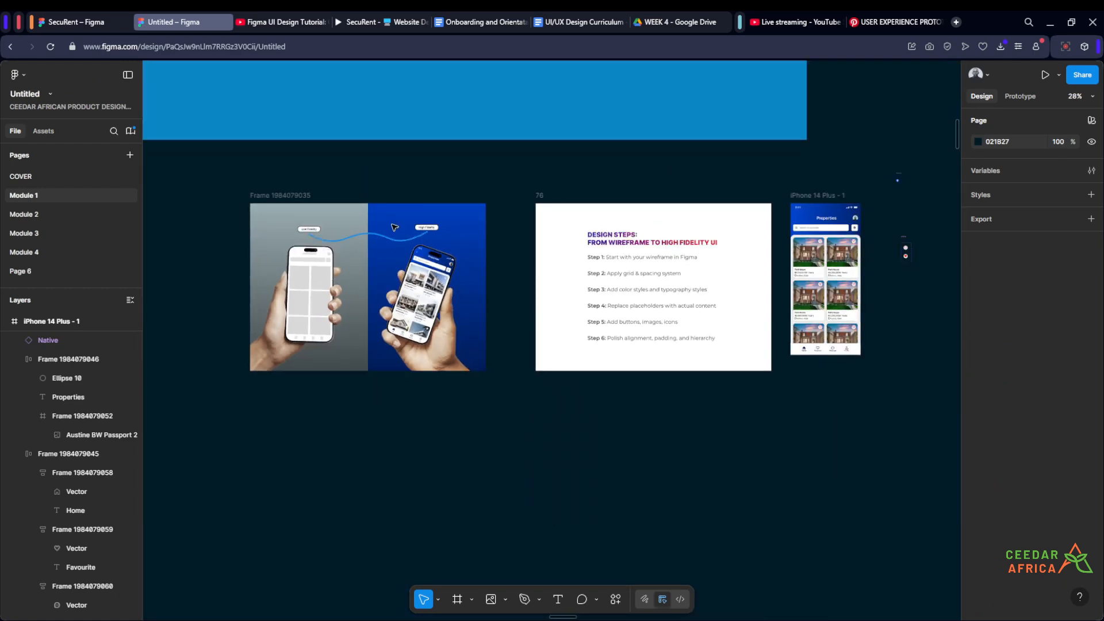
{"action": "scroll", "coordinate": [493, 265], "scroll_direction": "up", "scroll_amount": 3}
{"action": "scroll", "coordinate": [343, 380], "scroll_direction": "down", "scroll_amount": 4}
{"action": "left_click_drag", "start_coordinate": [830, 428], "coordinate": [459, 421]}
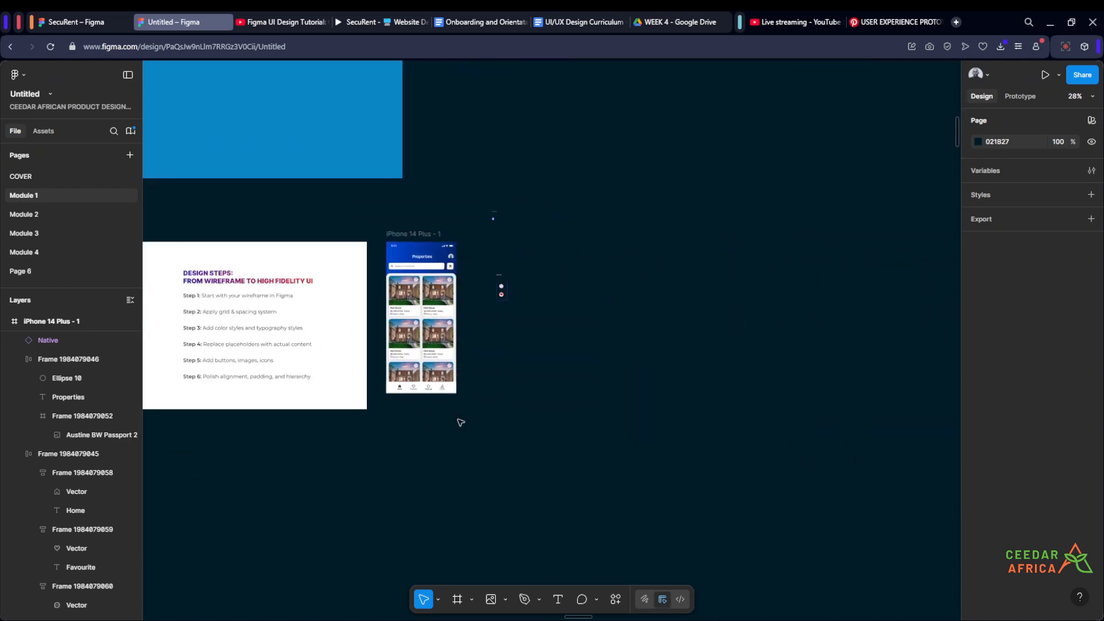
- Move the heart component set and the small blue icon beside it farther up, away from the phone screen
{"action": "scroll", "coordinate": [476, 278], "scroll_direction": "up", "scroll_amount": 4}
{"action": "left_click_drag", "start_coordinate": [603, 377], "coordinate": [481, 147]}
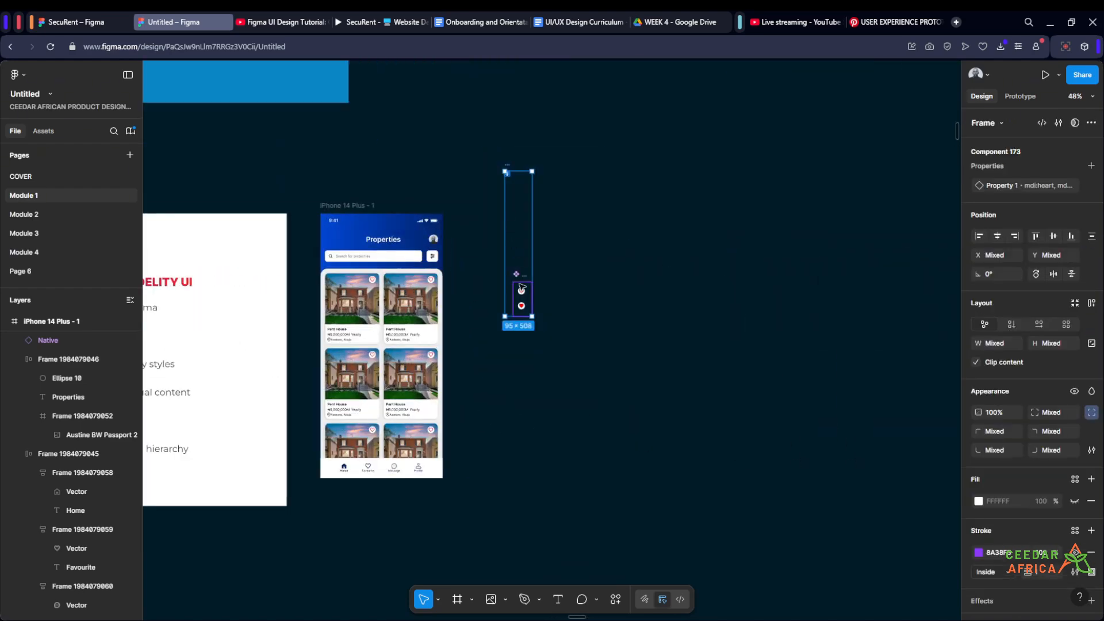
{"action": "left_click_drag", "start_coordinate": [519, 293], "coordinate": [636, 300]}
{"action": "left_click", "coordinate": [507, 298]}
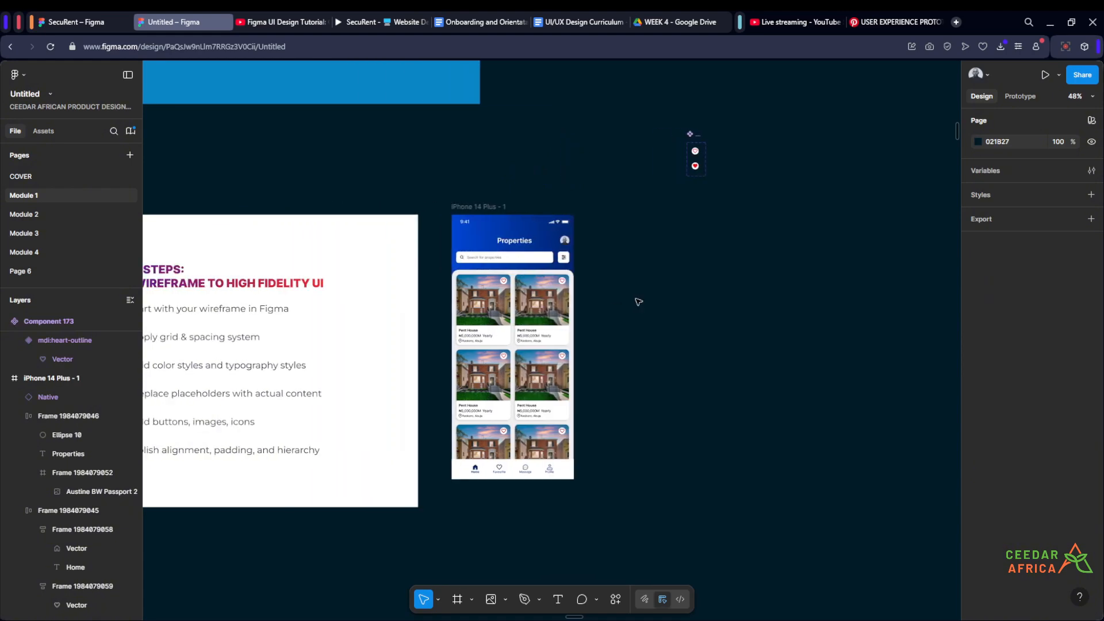
- Increase the vertical gap between icon and label in the Home, Favourite, Message and Profile items of the bottom navigation bar
{"action": "scroll", "coordinate": [623, 318], "scroll_direction": "up", "scroll_amount": 3}
{"action": "mouse_move", "coordinate": [617, 344]}
{"action": "left_mouse_down"}
{"action": "mouse_move", "coordinate": [641, 281]}
{"action": "mouse_move", "coordinate": [642, 300]}
{"action": "mouse_move", "coordinate": [600, 333]}
{"action": "left_mouse_up"}
{"action": "scroll", "coordinate": [642, 300], "scroll_direction": "up", "scroll_amount": 1}
{"action": "scroll", "coordinate": [643, 300], "scroll_direction": "down", "scroll_amount": 1}
{"action": "scroll", "coordinate": [603, 336], "scroll_direction": "down", "scroll_amount": 1}
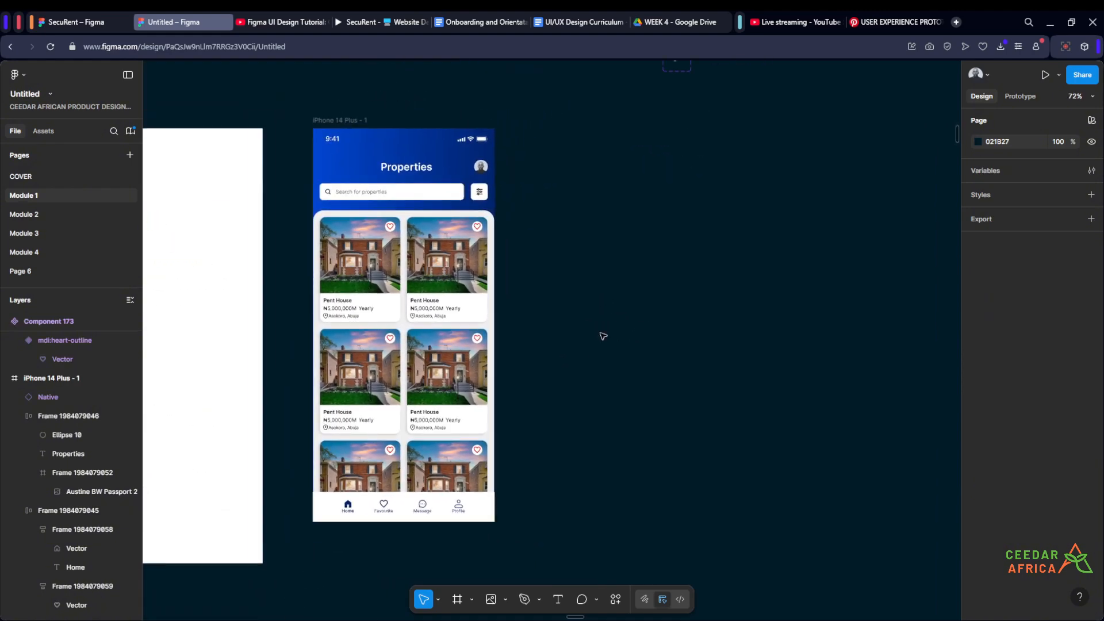
{"action": "scroll", "coordinate": [537, 474], "scroll_direction": "up", "scroll_amount": 2}
{"action": "left_click_drag", "start_coordinate": [532, 485], "coordinate": [666, 421]}
{"action": "scroll", "coordinate": [558, 480], "scroll_direction": "up", "scroll_amount": 4}
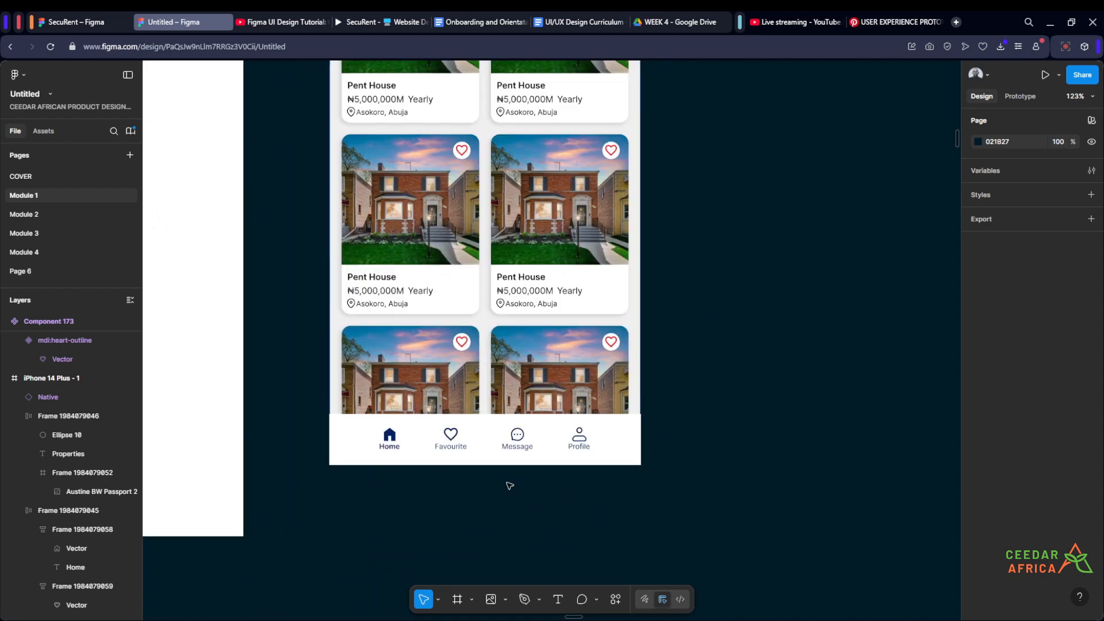
{"action": "scroll", "coordinate": [406, 461], "scroll_direction": "up", "scroll_amount": 3}
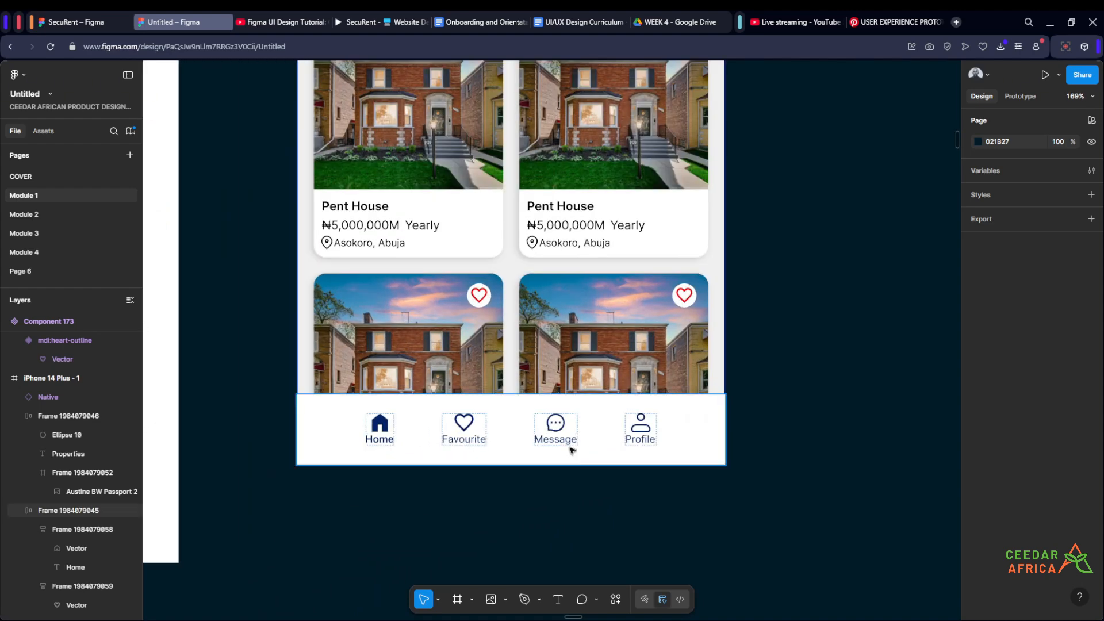
{"action": "scroll", "coordinate": [385, 480], "scroll_direction": "up", "scroll_amount": 3}
{"action": "left_click", "coordinate": [378, 413]}
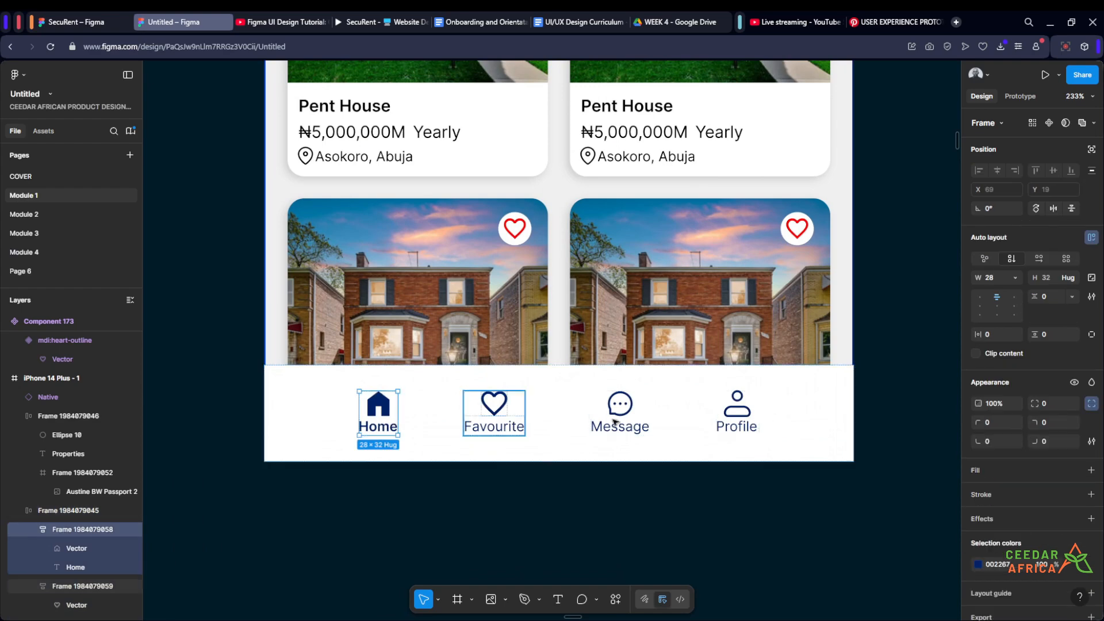
{"action": "left_click", "coordinate": [495, 414], "text": "shift"}
{"action": "left_click", "coordinate": [626, 406], "text": "shift"}
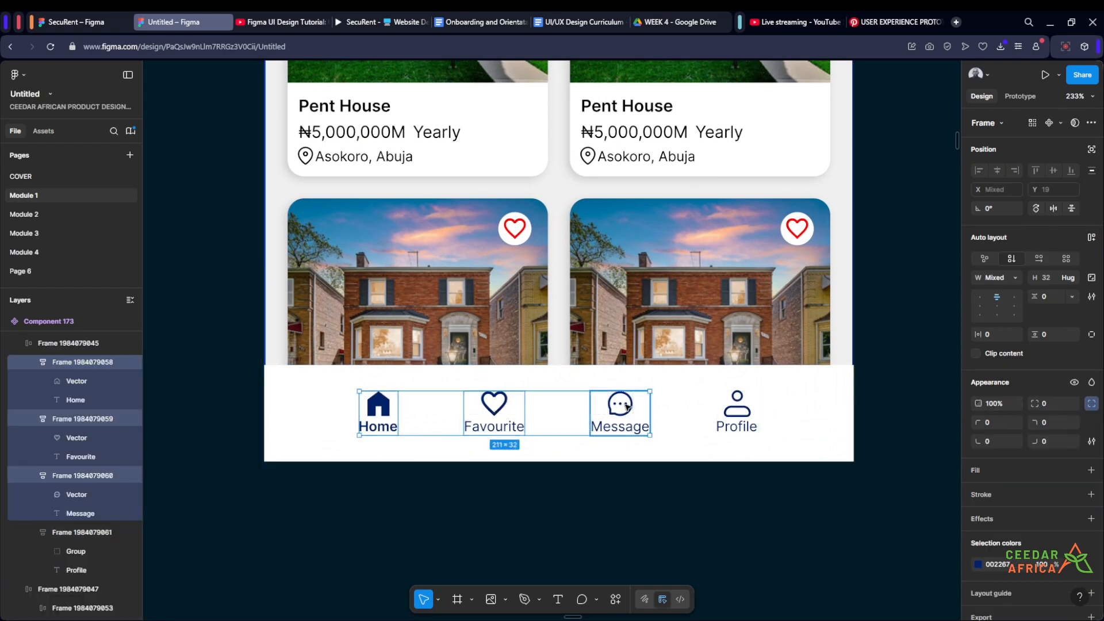
{"action": "left_click", "coordinate": [737, 410], "text": "shift"}
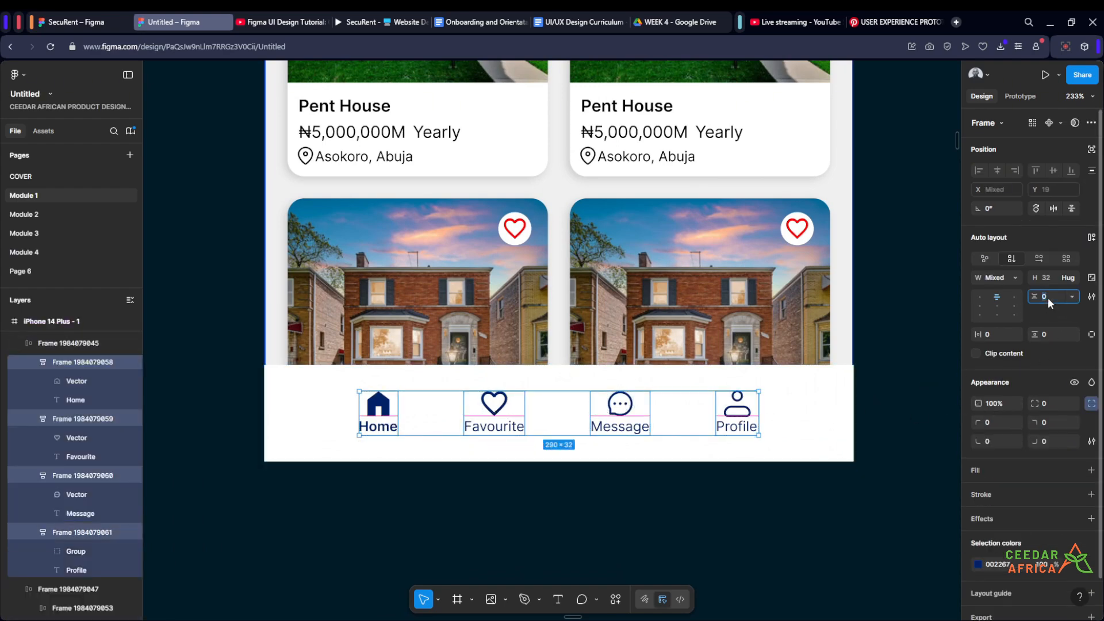
{"action": "left_click", "coordinate": [881, 374]}
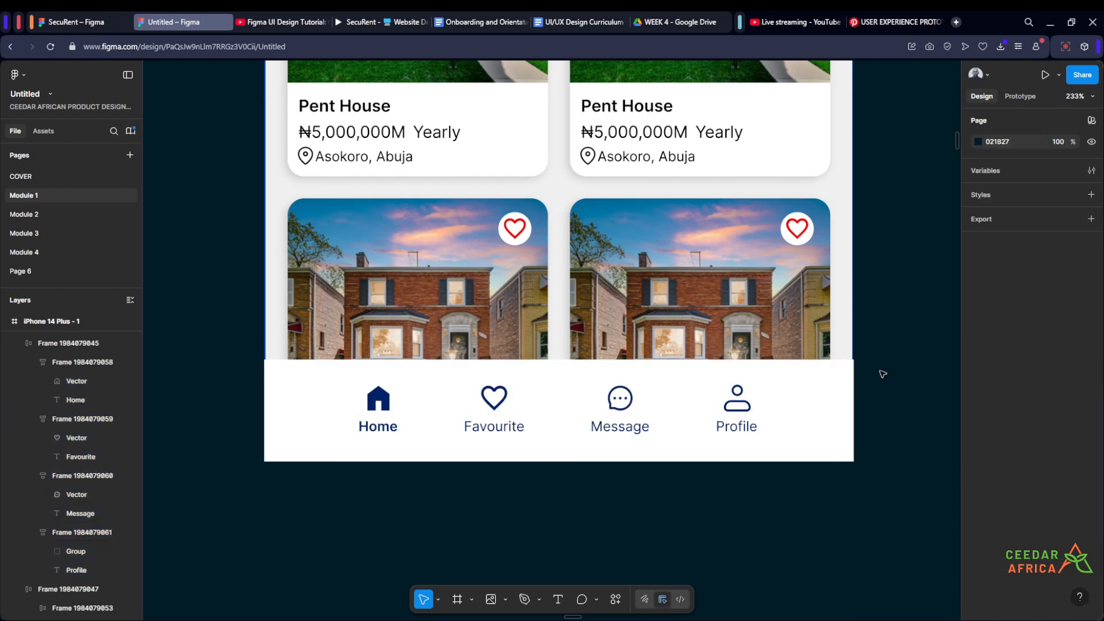
- Shift the whole heart component set higher above the phone screen to clear the space beside it
{"action": "scroll", "coordinate": [898, 413], "scroll_direction": "down", "scroll_amount": 3}
{"action": "left_click_drag", "start_coordinate": [896, 421], "coordinate": [702, 470]}
{"action": "scroll", "coordinate": [706, 478], "scroll_direction": "down", "scroll_amount": 3}
{"action": "left_click_drag", "start_coordinate": [749, 429], "coordinate": [518, 424]}
{"action": "scroll", "coordinate": [520, 422], "scroll_direction": "down", "scroll_amount": 2}
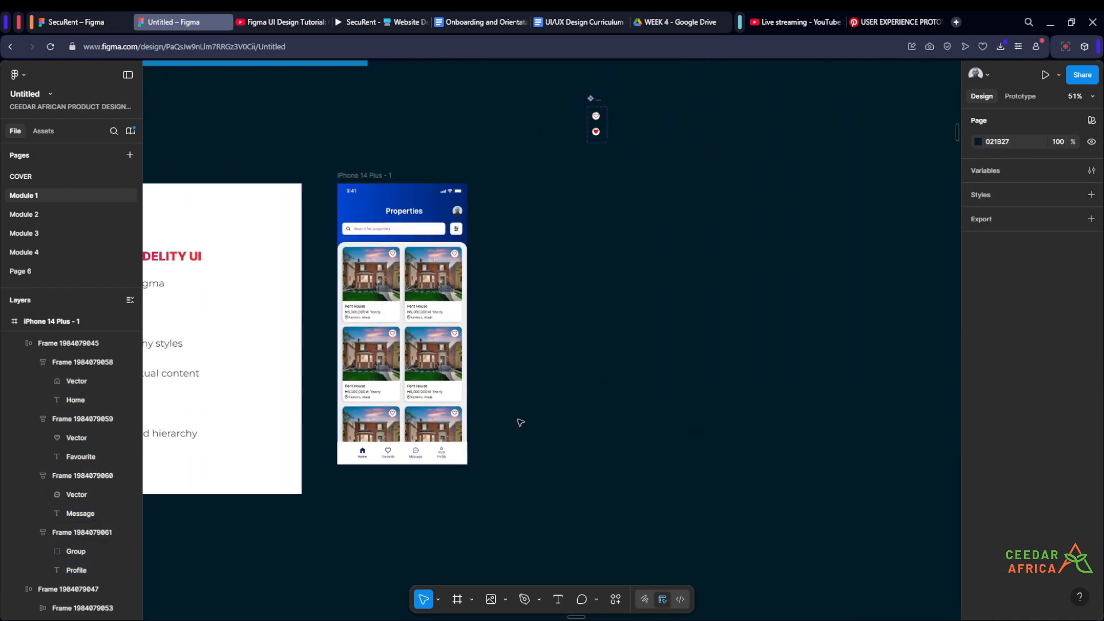
{"action": "left_click_drag", "start_coordinate": [542, 325], "coordinate": [554, 405]}
{"action": "left_click_drag", "start_coordinate": [568, 166], "coordinate": [584, 179]}
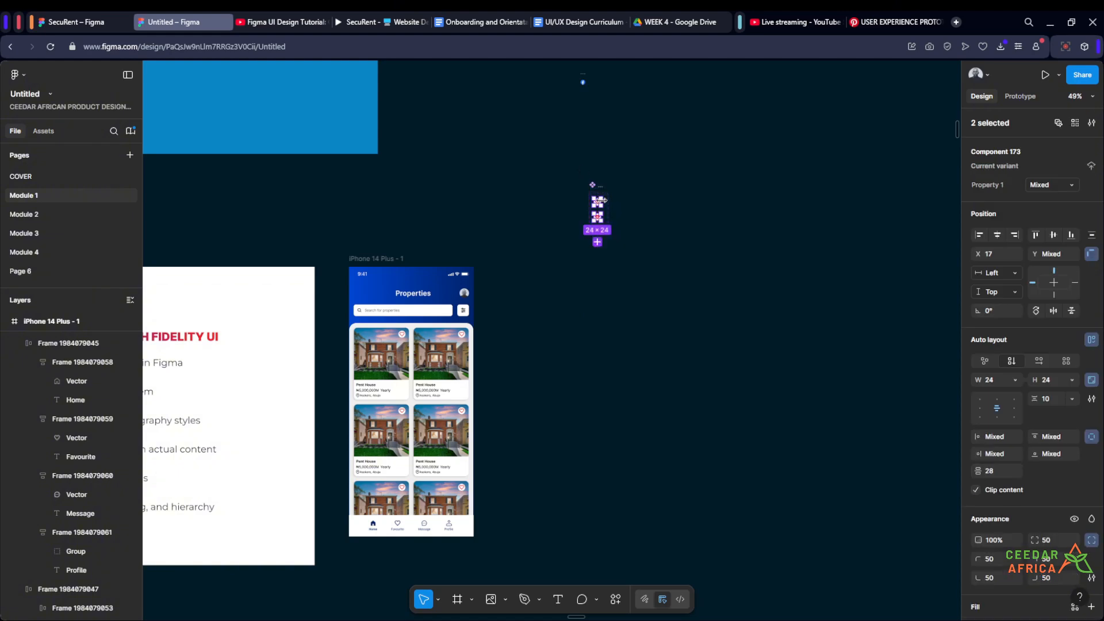
{"action": "left_click_drag", "start_coordinate": [654, 288], "coordinate": [542, 138]}
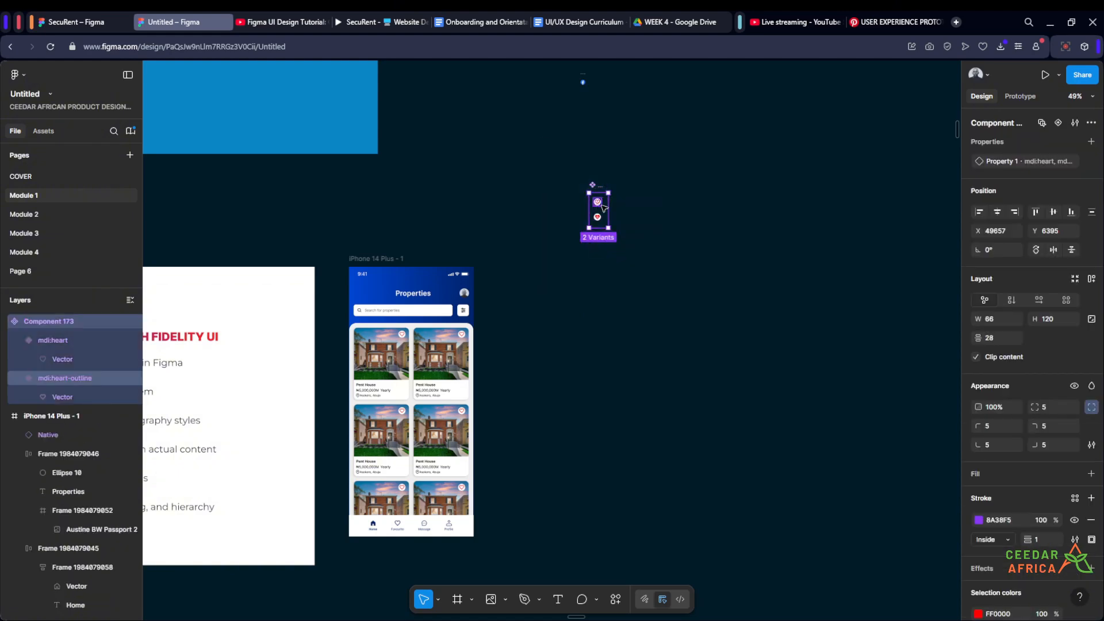
{"action": "left_click_drag", "start_coordinate": [600, 202], "coordinate": [544, 151]}
{"action": "left_click", "coordinate": [515, 387]}
- Run the Mockup Plugin and open its collection of free mockups
{"action": "scroll", "coordinate": [510, 370], "scroll_direction": "up", "scroll_amount": 3}
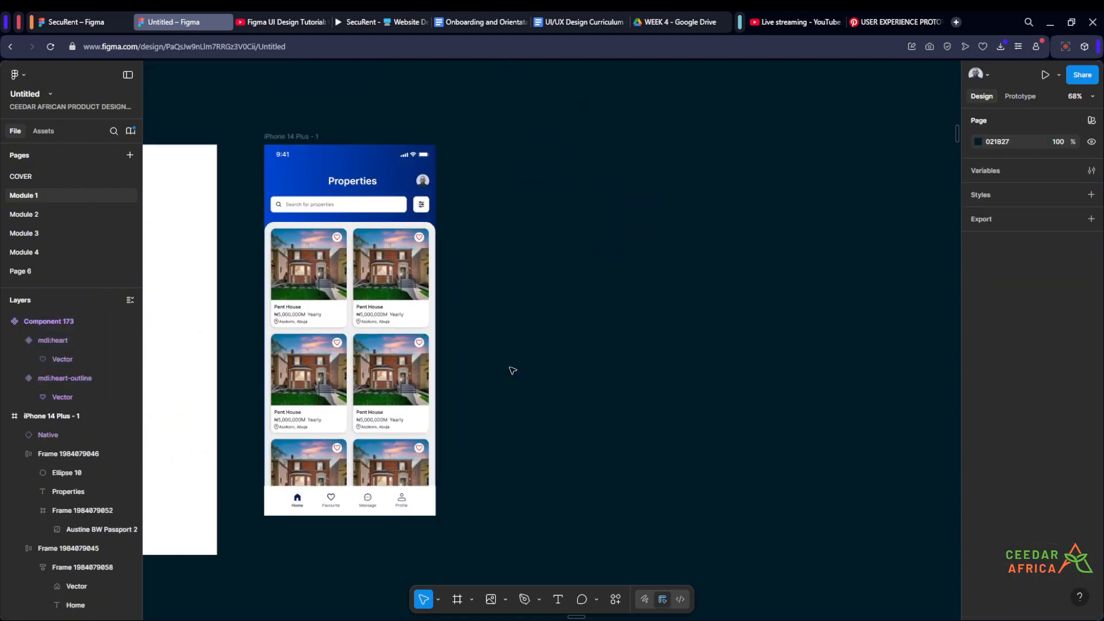
{"action": "left_click", "coordinate": [615, 599]}
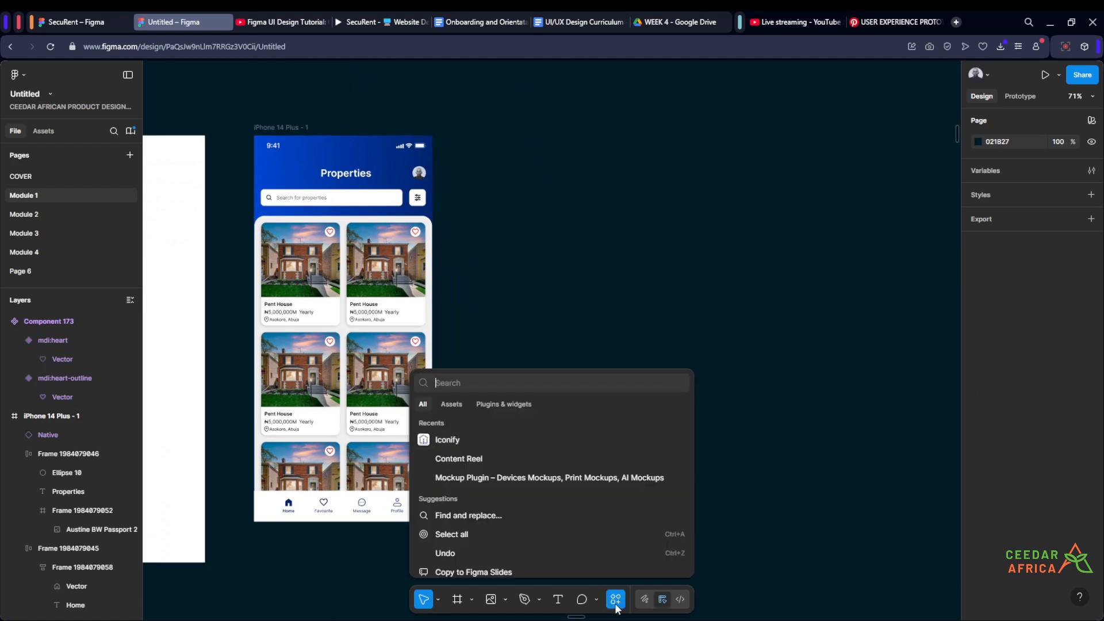
{"action": "left_click", "coordinate": [475, 478]}
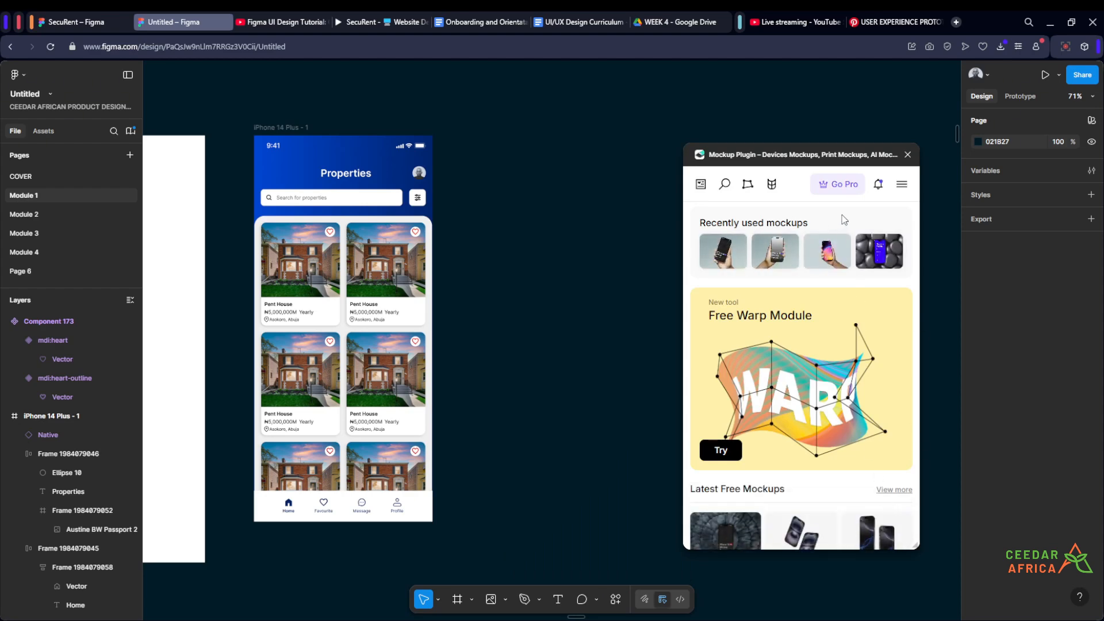
{"action": "left_click", "coordinate": [902, 185]}
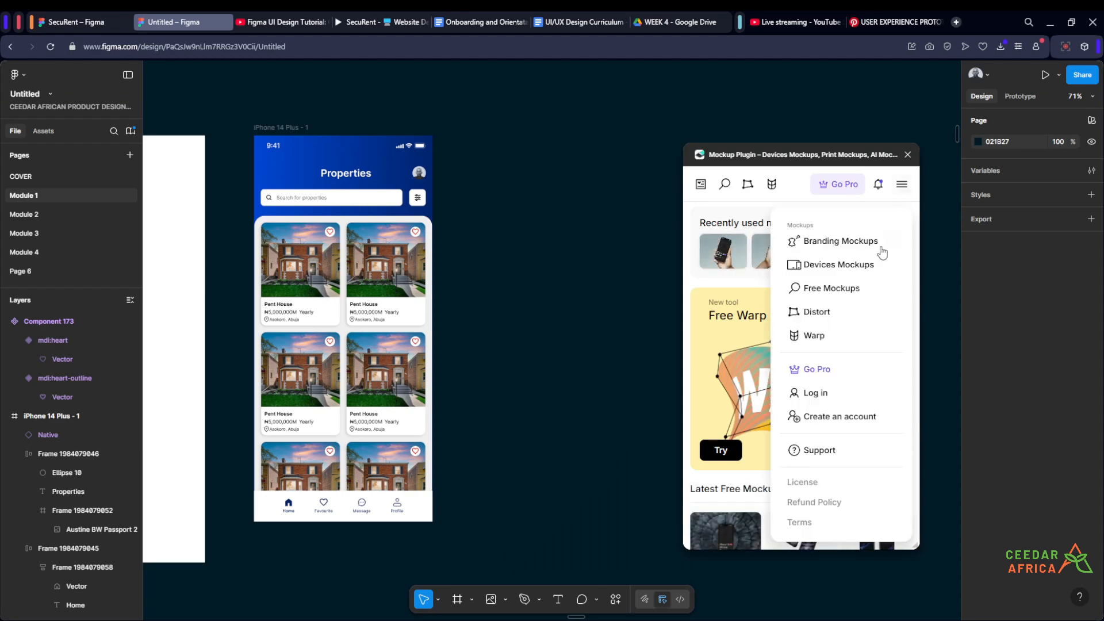
{"action": "left_click", "coordinate": [846, 291]}
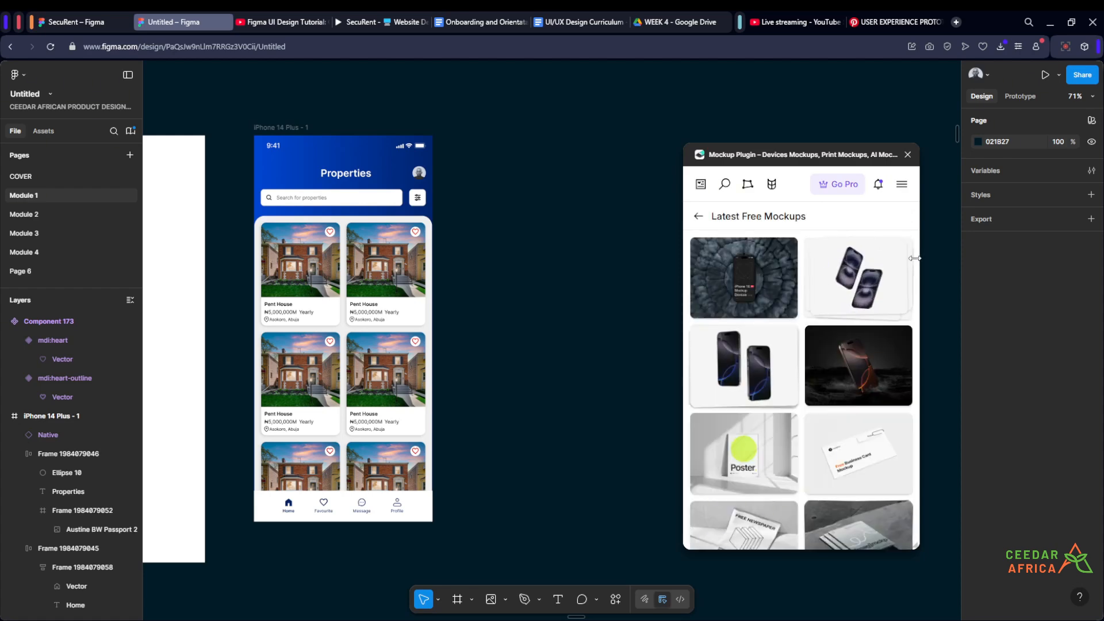
- Browse the free mockups for phones held in hands and choose the Hand and iPhone 16 Pro mockup
{"action": "scroll", "coordinate": [883, 303], "scroll_direction": "down", "scroll_amount": 6}
{"action": "scroll", "coordinate": [884, 304], "scroll_direction": "down", "scroll_amount": 10}
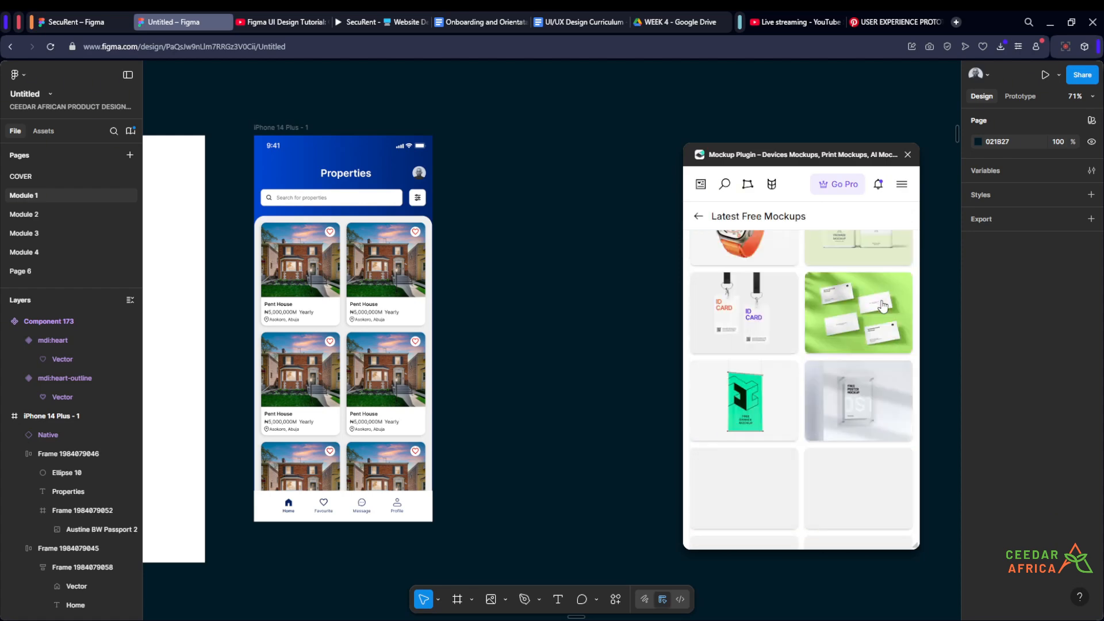
{"action": "scroll", "coordinate": [883, 305], "scroll_direction": "down", "scroll_amount": 5}
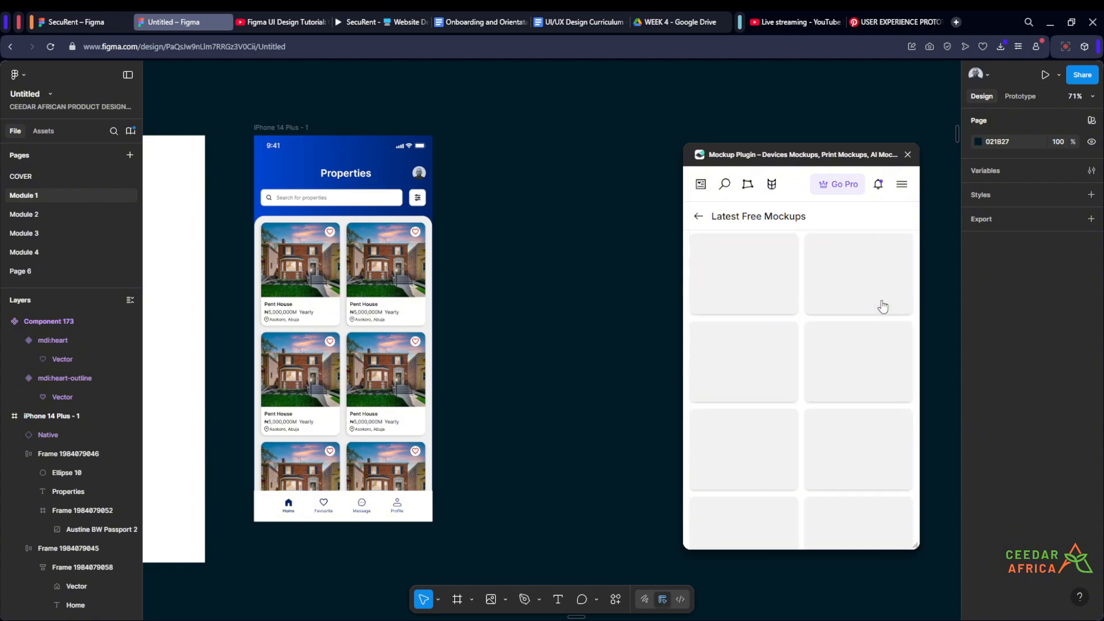
{"action": "scroll", "coordinate": [883, 307], "scroll_direction": "down", "scroll_amount": 10}
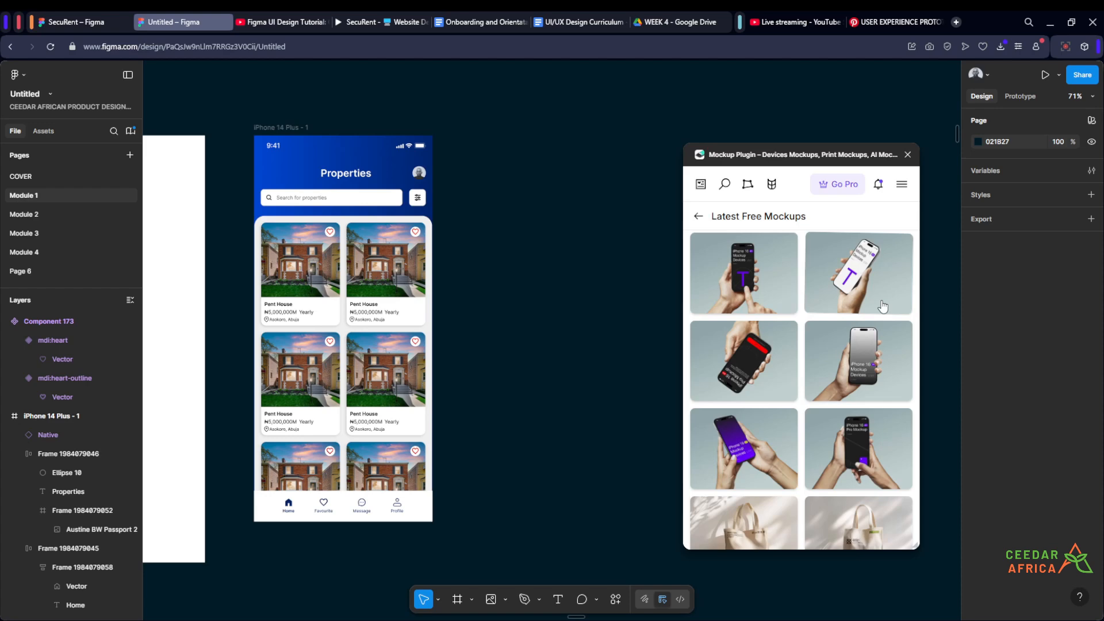
{"action": "scroll", "coordinate": [884, 306], "scroll_direction": "down", "scroll_amount": 2}
{"action": "scroll", "coordinate": [883, 306], "scroll_direction": "up", "scroll_amount": 2}
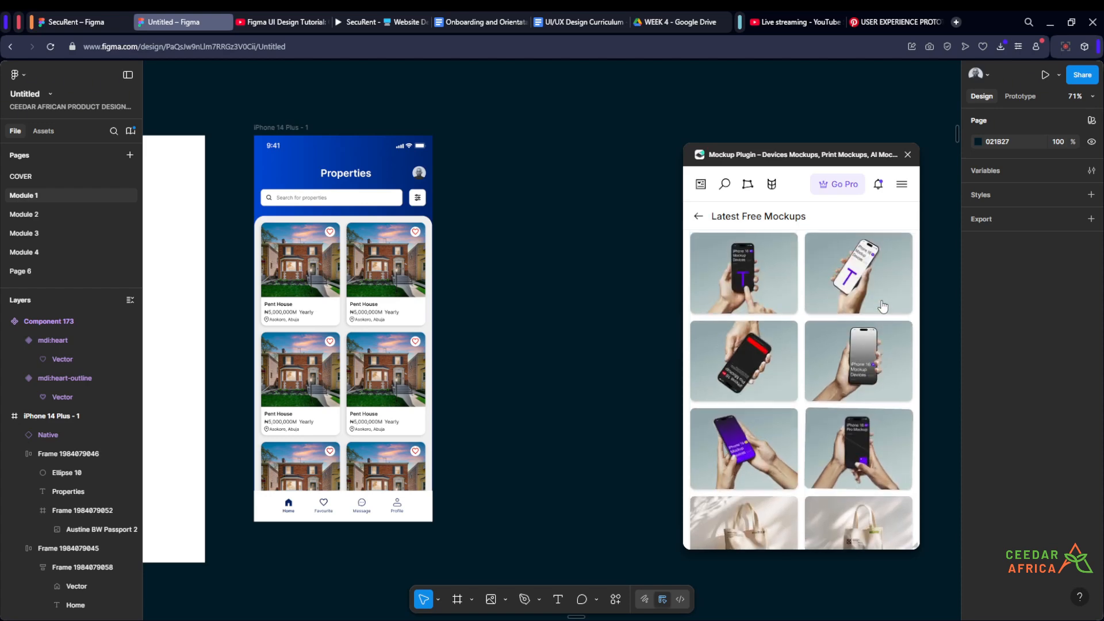
{"action": "scroll", "coordinate": [883, 305], "scroll_direction": "down", "scroll_amount": 1}
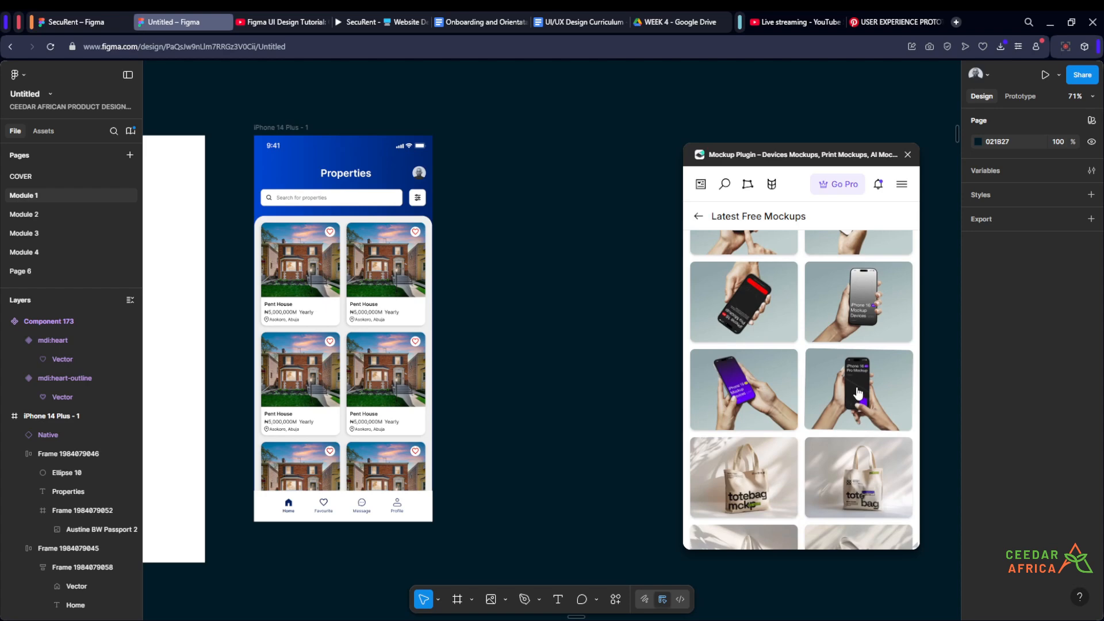
{"action": "left_click", "coordinate": [858, 394]}
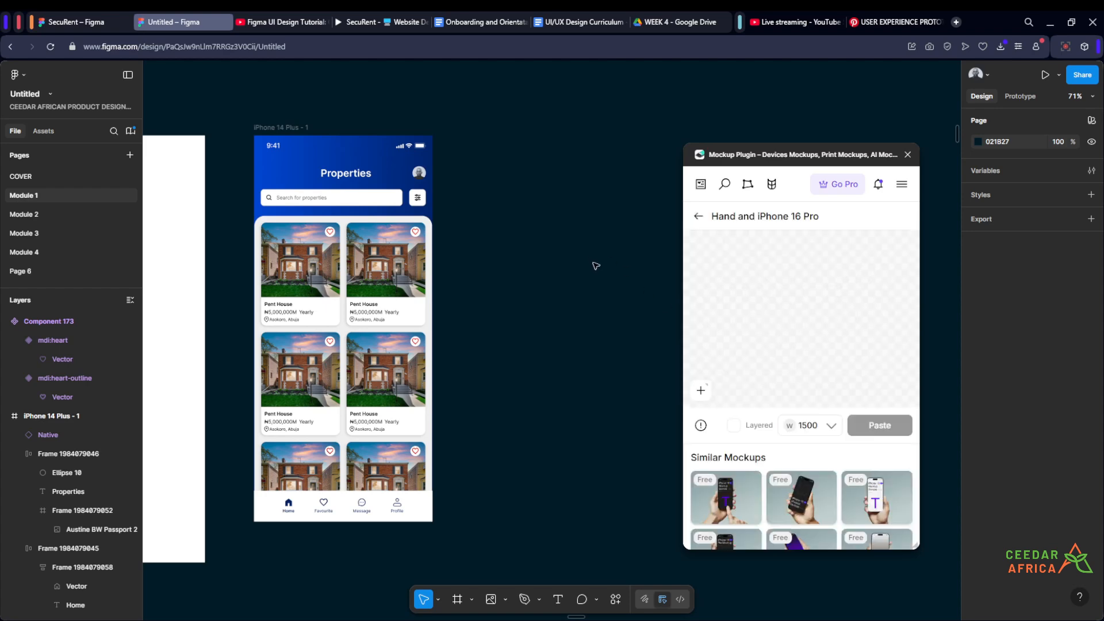
- Place the iPhone 14 Plus - 1 frame on the mockup's phone screen and accept the full crop
{"action": "left_click", "coordinate": [798, 310]}
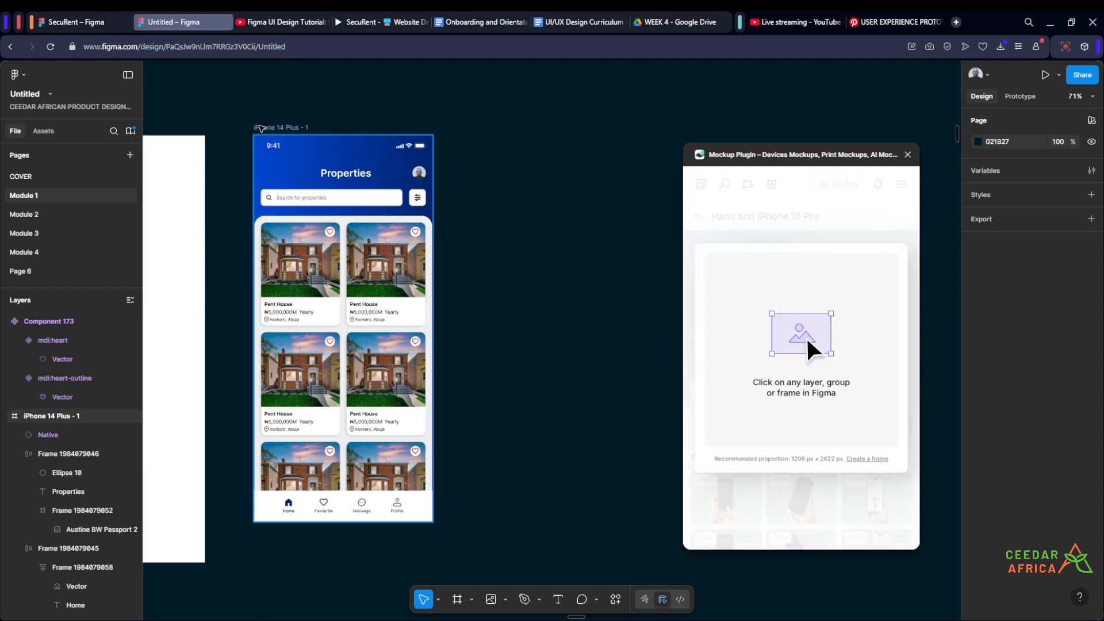
{"action": "left_click", "coordinate": [258, 132]}
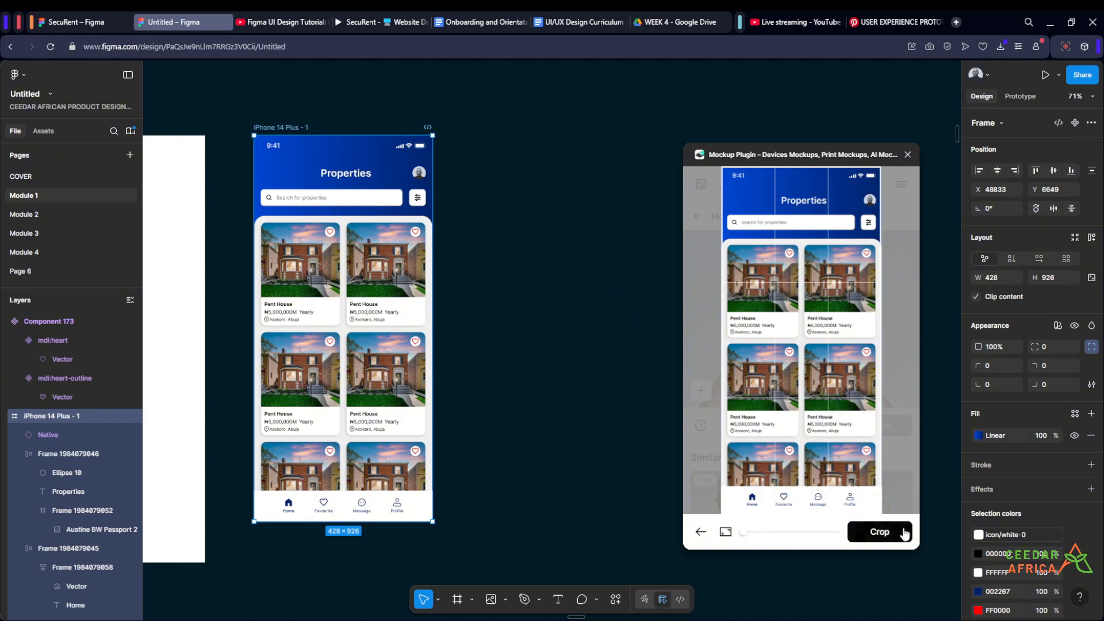
{"action": "left_click", "coordinate": [889, 539]}
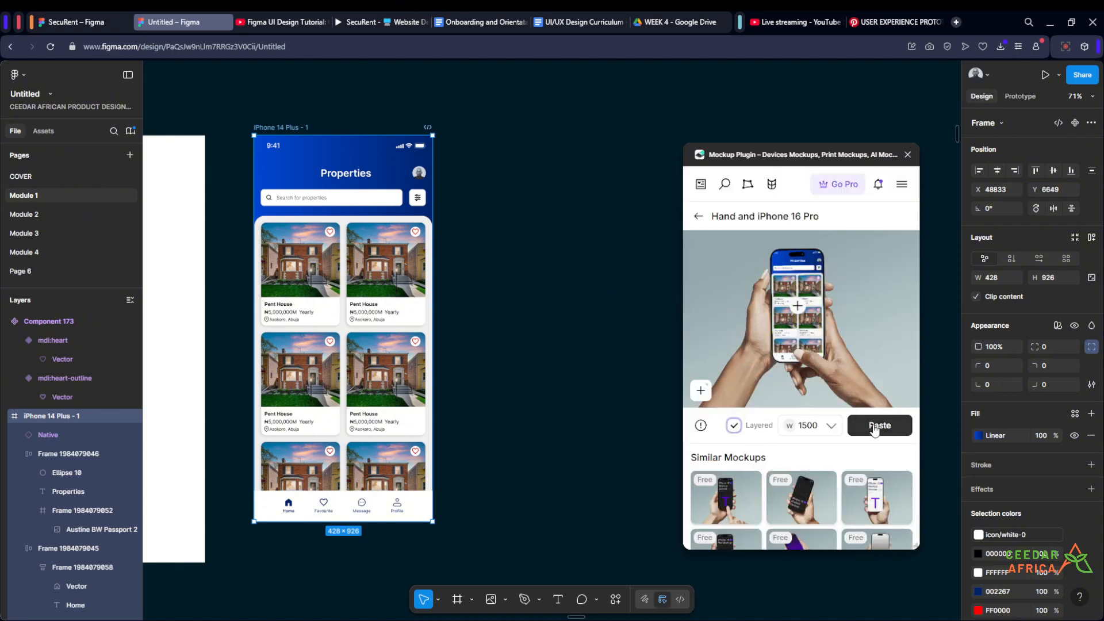
- Set the mockup's output width to 3000, paste the layered Hand and iPhone 16 Pro mockup onto the canvas and close the plugin
{"action": "left_click", "coordinate": [829, 427]}
{"action": "left_click", "coordinate": [815, 383]}
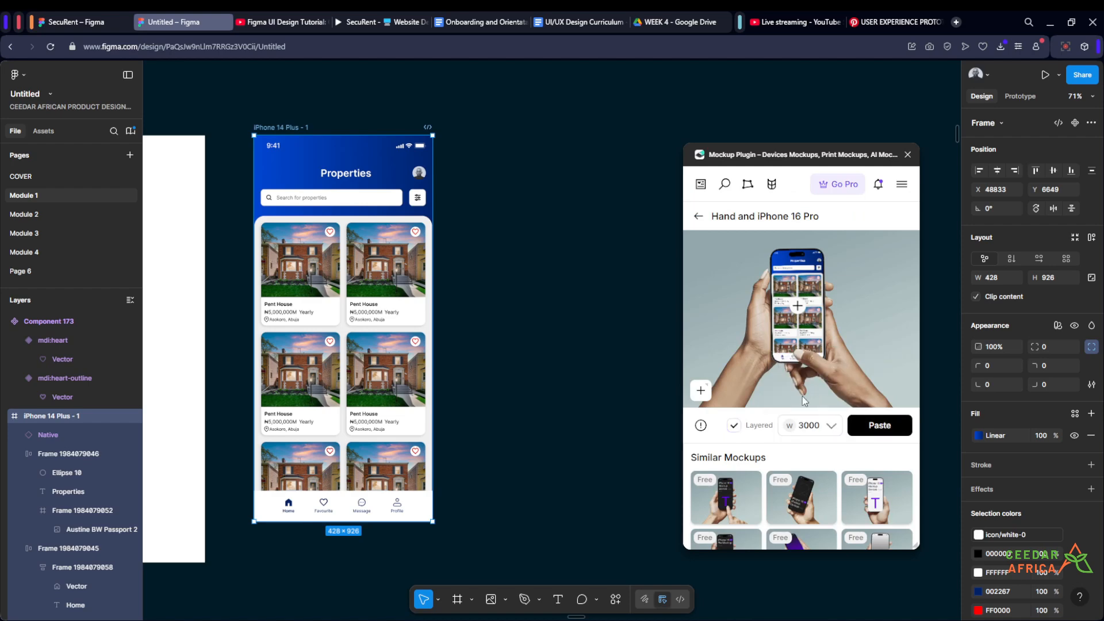
{"action": "left_click", "coordinate": [878, 426]}
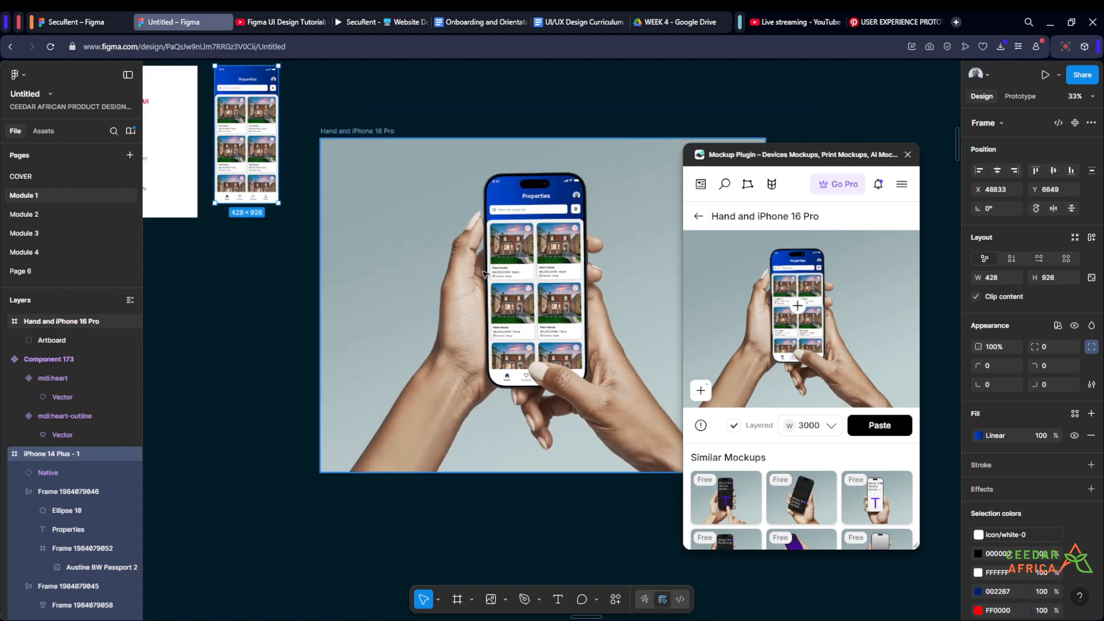
{"action": "left_click", "coordinate": [908, 155]}
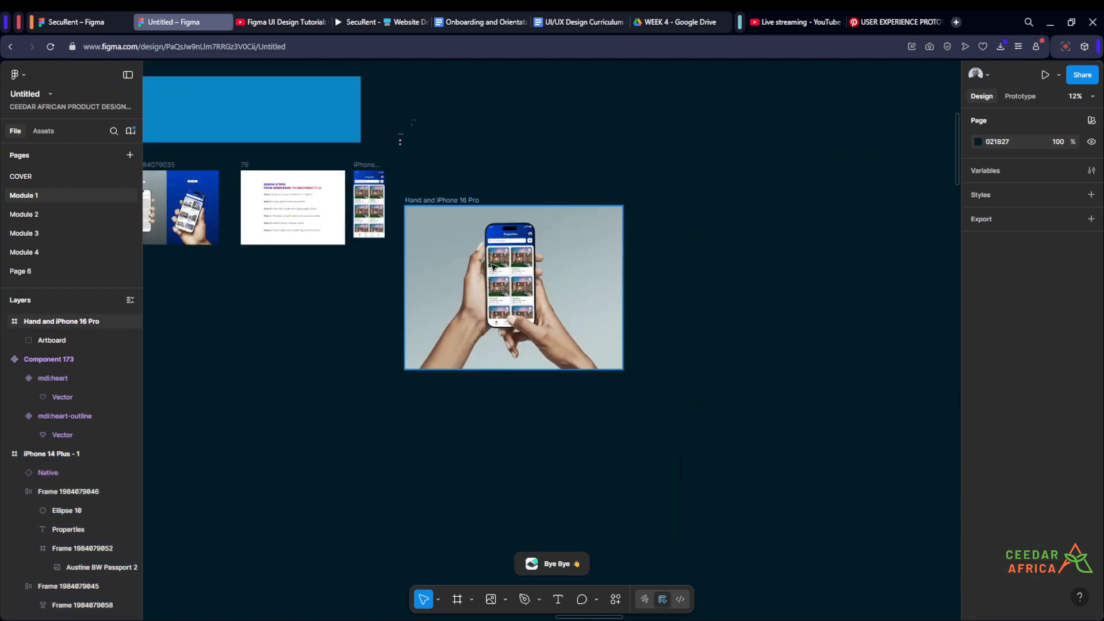
- Inspect the pasted Hand and iPhone 16 Pro mockup up close and as a whole on the canvas
{"action": "scroll", "coordinate": [506, 265], "scroll_direction": "up", "scroll_amount": 10}
{"action": "scroll", "coordinate": [719, 271], "scroll_direction": "down", "scroll_amount": 6}
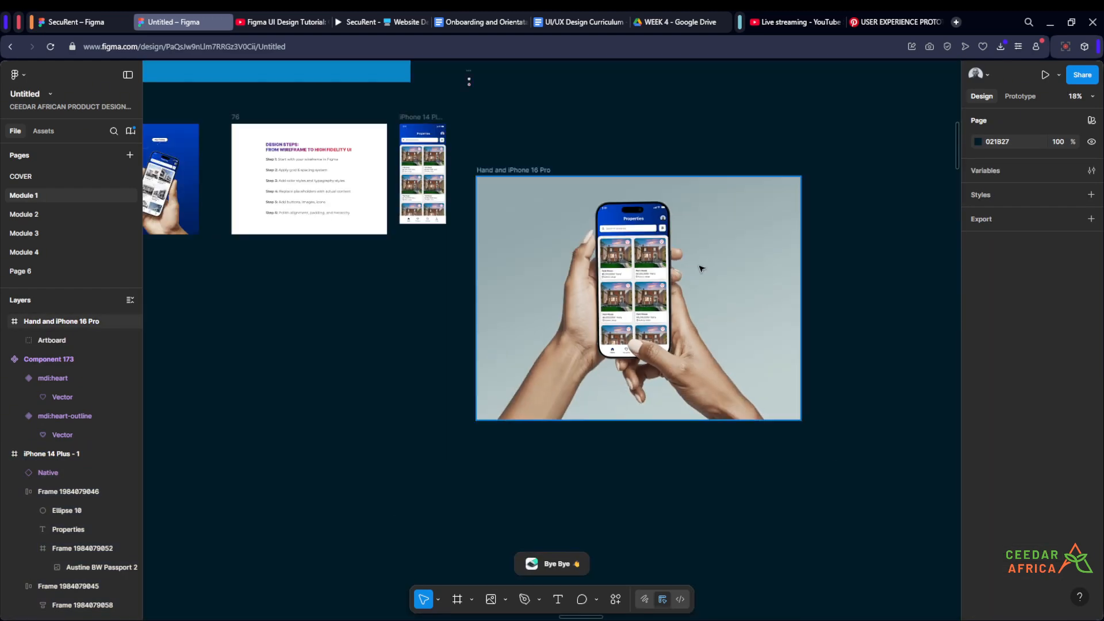
{"action": "scroll", "coordinate": [699, 268], "scroll_direction": "up", "scroll_amount": 5}
{"action": "scroll", "coordinate": [451, 248], "scroll_direction": "up", "scroll_amount": 3}
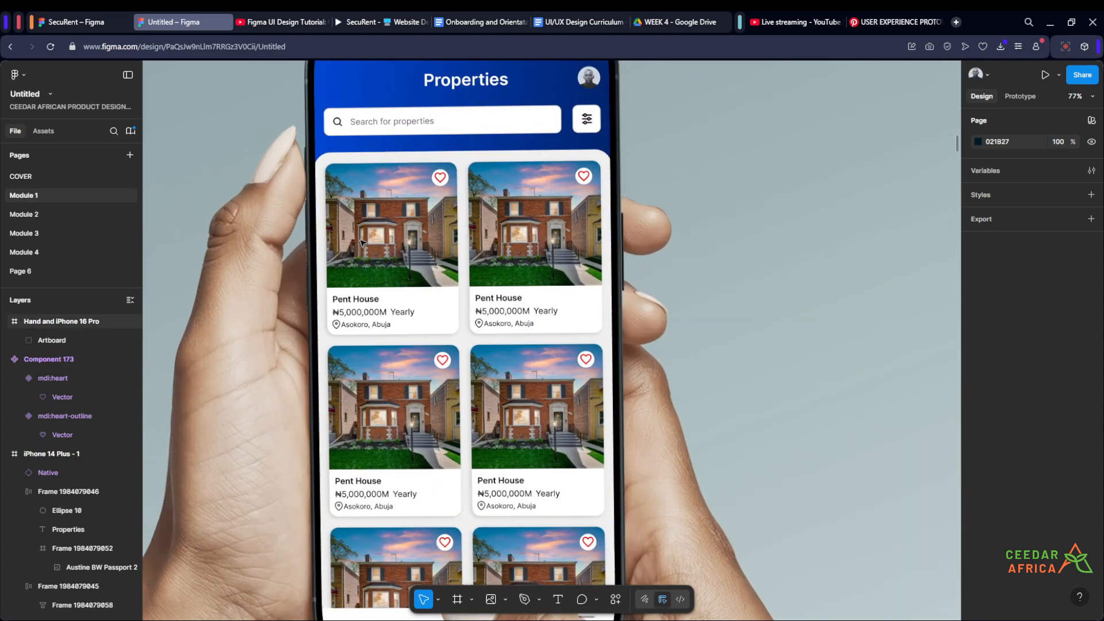
{"action": "scroll", "coordinate": [362, 243], "scroll_direction": "up", "scroll_amount": 2}
{"action": "scroll", "coordinate": [551, 208], "scroll_direction": "down", "scroll_amount": 4}
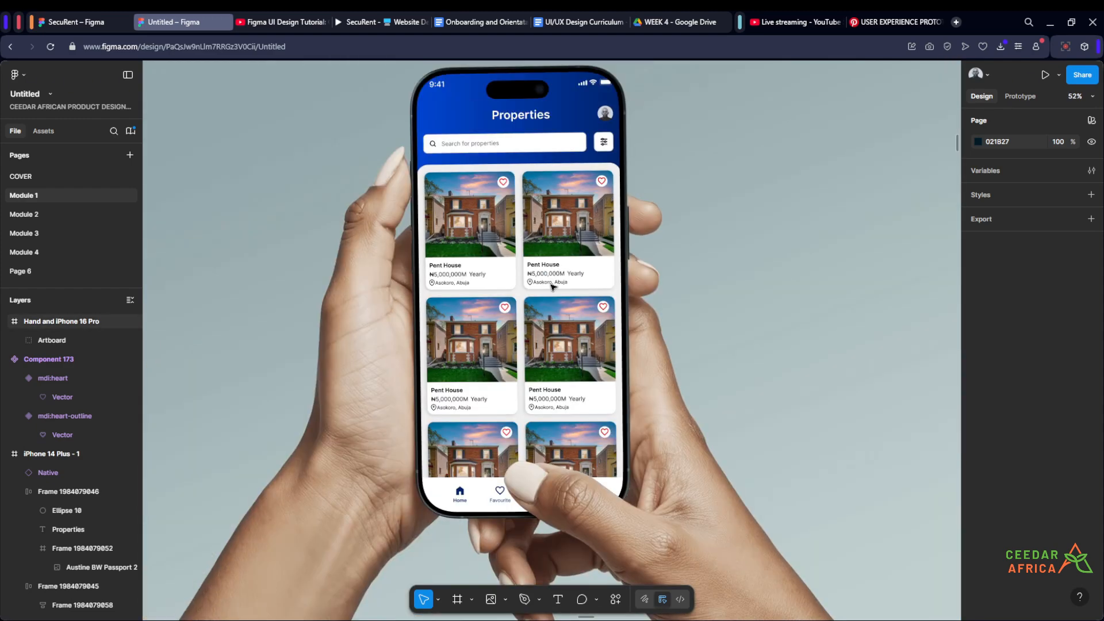
{"action": "scroll", "coordinate": [552, 285], "scroll_direction": "down", "scroll_amount": 5}
{"action": "scroll", "coordinate": [555, 311], "scroll_direction": "up", "scroll_amount": 4}
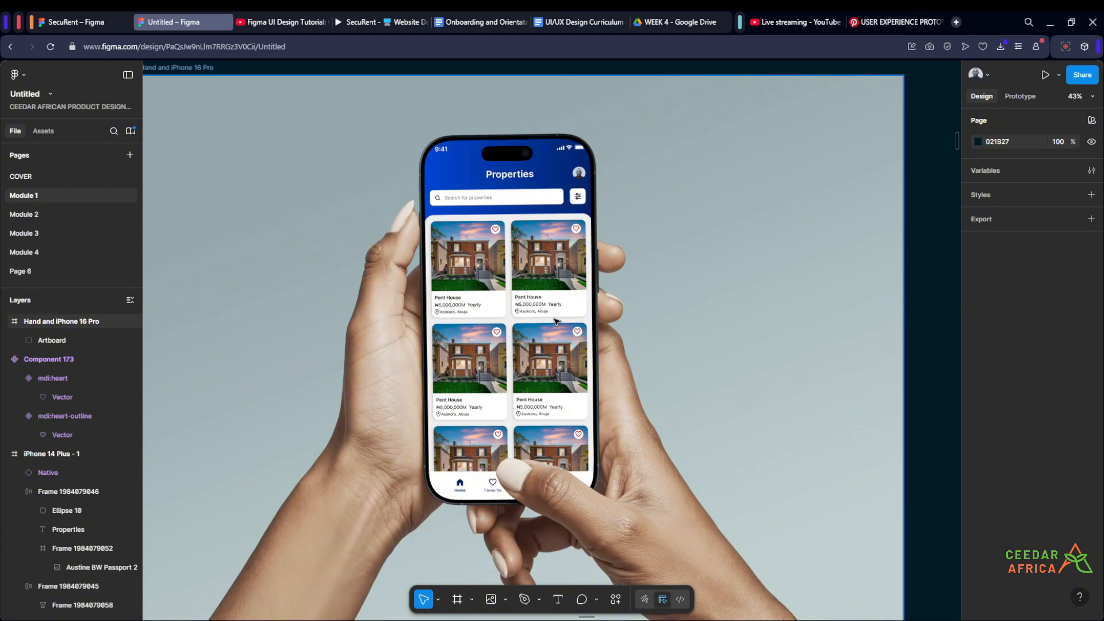
{"action": "scroll", "coordinate": [556, 321], "scroll_direction": "down", "scroll_amount": 5}
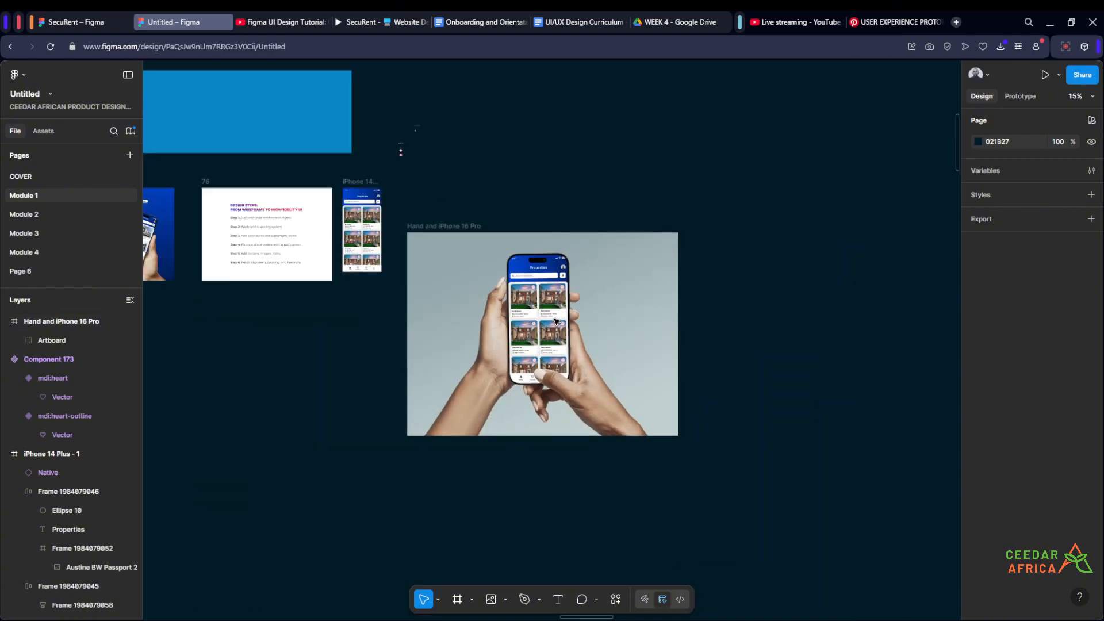
- Move the Hand and iPhone 16 Pro frame up to about X 49495, Y 6767, beside the iPhone 14 Plus - 1 frame
{"action": "scroll", "coordinate": [549, 322], "scroll_direction": "up", "scroll_amount": 3}
{"action": "scroll", "coordinate": [358, 156], "scroll_direction": "up", "scroll_amount": 1}
{"action": "left_click_drag", "start_coordinate": [468, 151], "coordinate": [410, 133]}
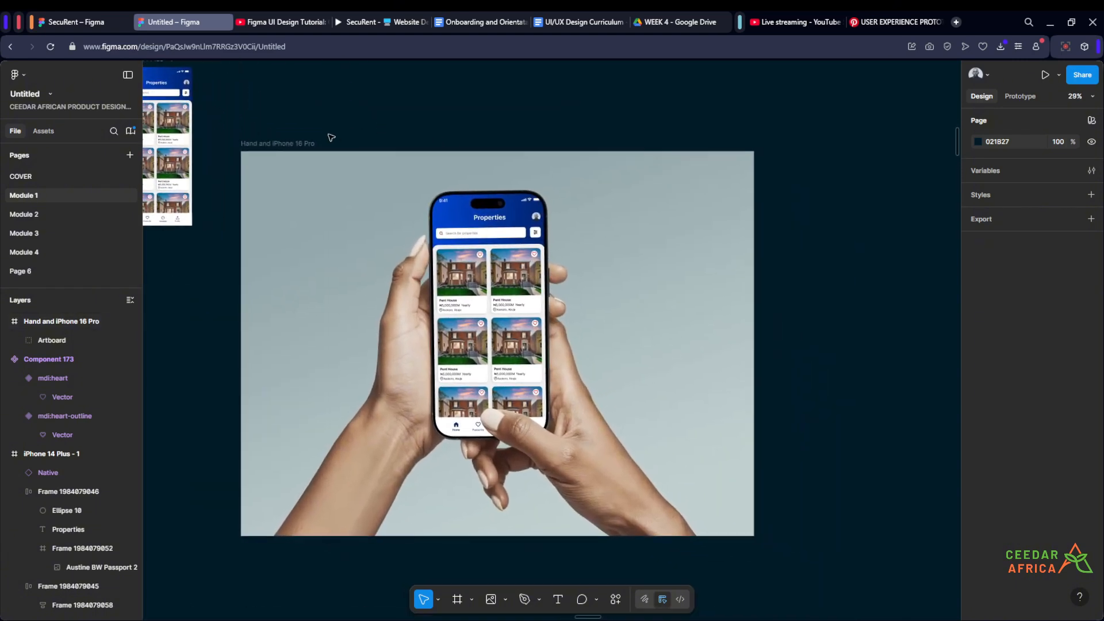
{"action": "left_click_drag", "start_coordinate": [282, 141], "coordinate": [273, 77]}
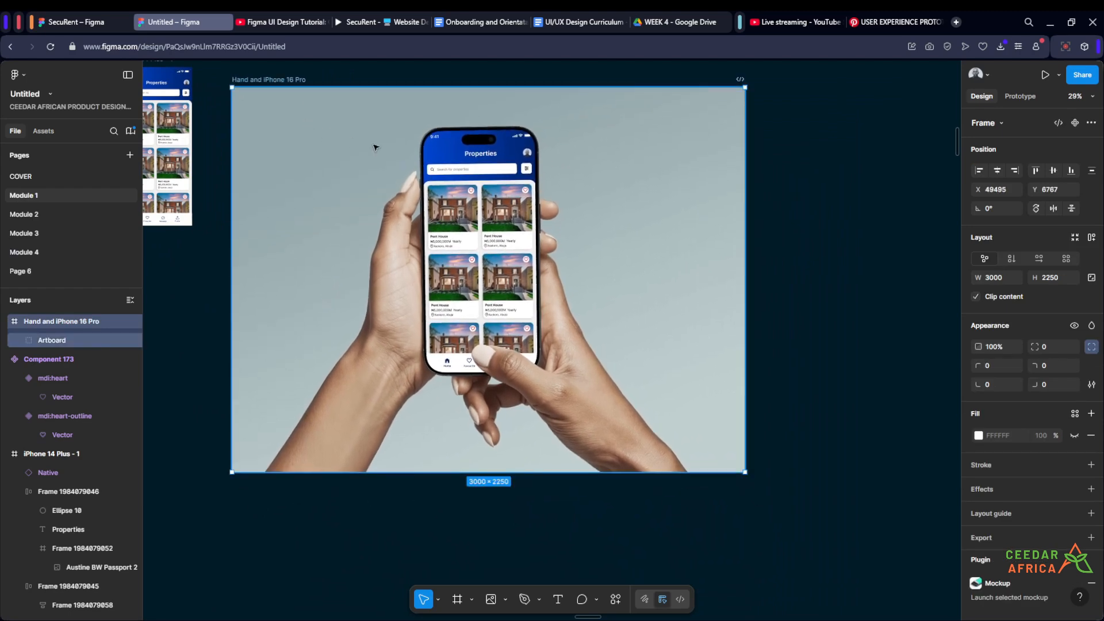
- Examine the header, property cards and bottom navigation on the mockup's phone screen for rendering quality
{"action": "scroll", "coordinate": [481, 155], "scroll_direction": "up", "scroll_amount": 2}
{"action": "scroll", "coordinate": [620, 188], "scroll_direction": "up", "scroll_amount": 2}
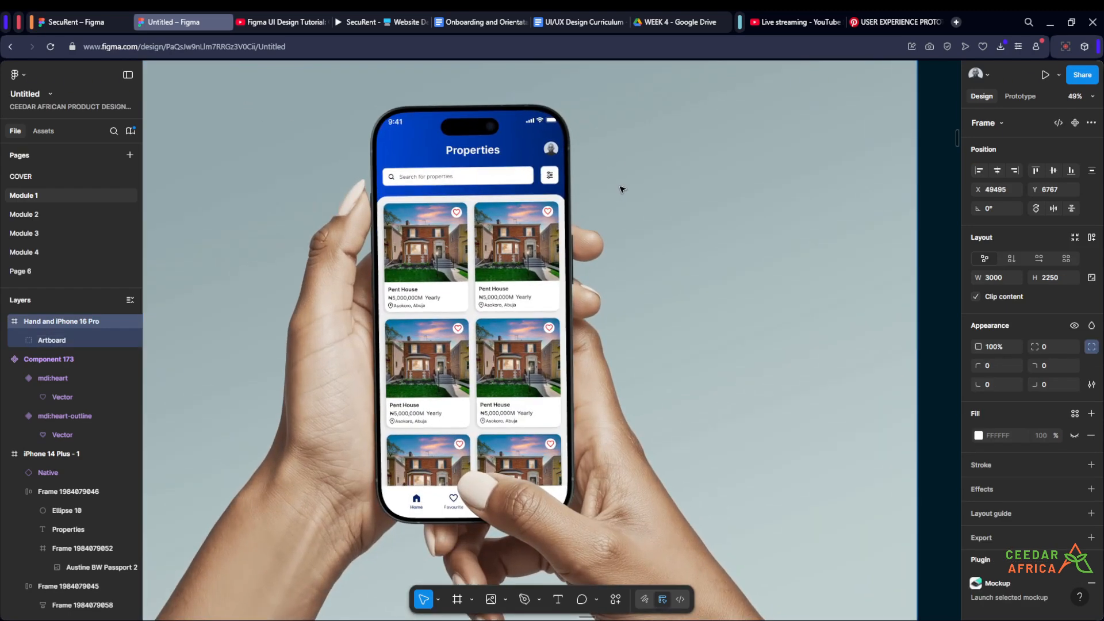
{"action": "scroll", "coordinate": [618, 188], "scroll_direction": "up", "scroll_amount": 2}
{"action": "scroll", "coordinate": [605, 108], "scroll_direction": "up", "scroll_amount": 2}
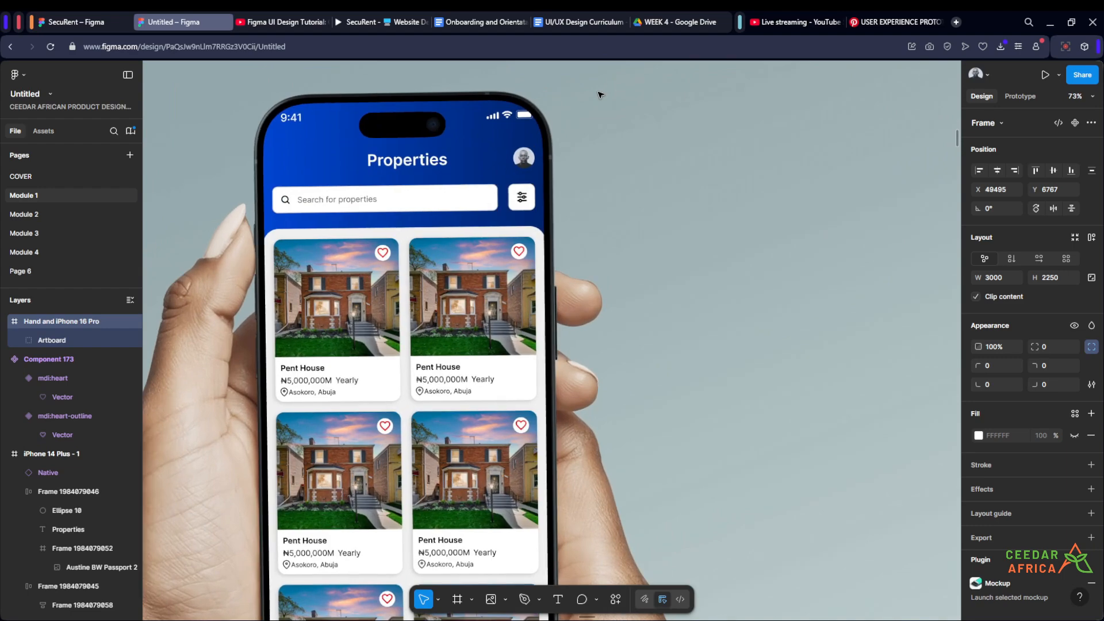
{"action": "scroll", "coordinate": [600, 95], "scroll_direction": "up", "scroll_amount": 3}
{"action": "scroll", "coordinate": [611, 107], "scroll_direction": "down", "scroll_amount": 3}
{"action": "scroll", "coordinate": [497, 107], "scroll_direction": "up", "scroll_amount": 3}
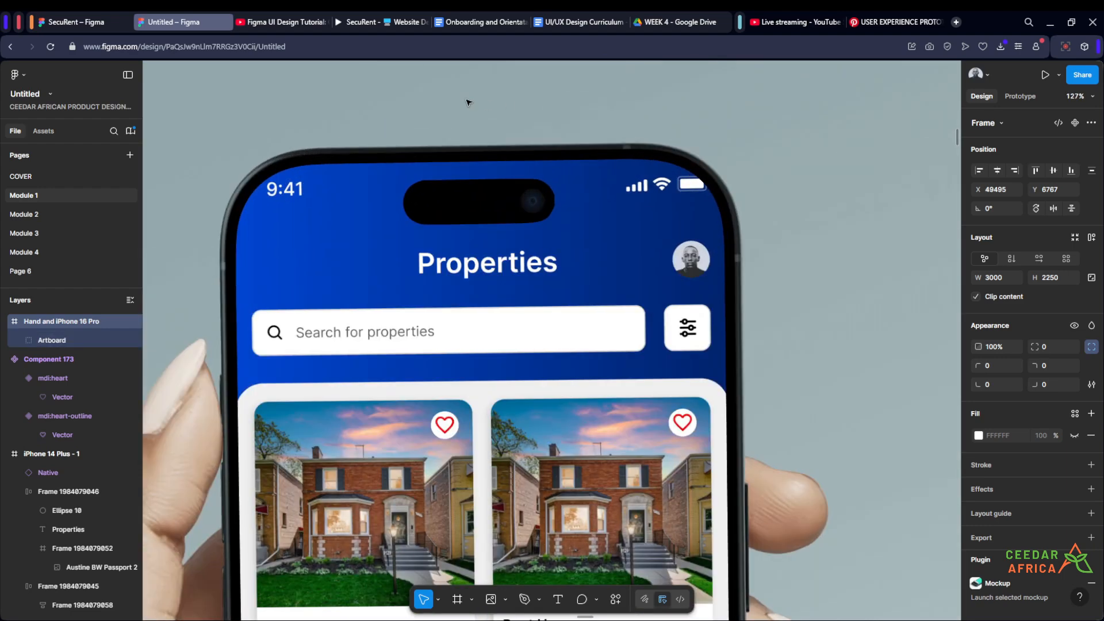
{"action": "scroll", "coordinate": [468, 103], "scroll_direction": "down", "scroll_amount": 5}
{"action": "scroll", "coordinate": [681, 379], "scroll_direction": "up", "scroll_amount": 4}
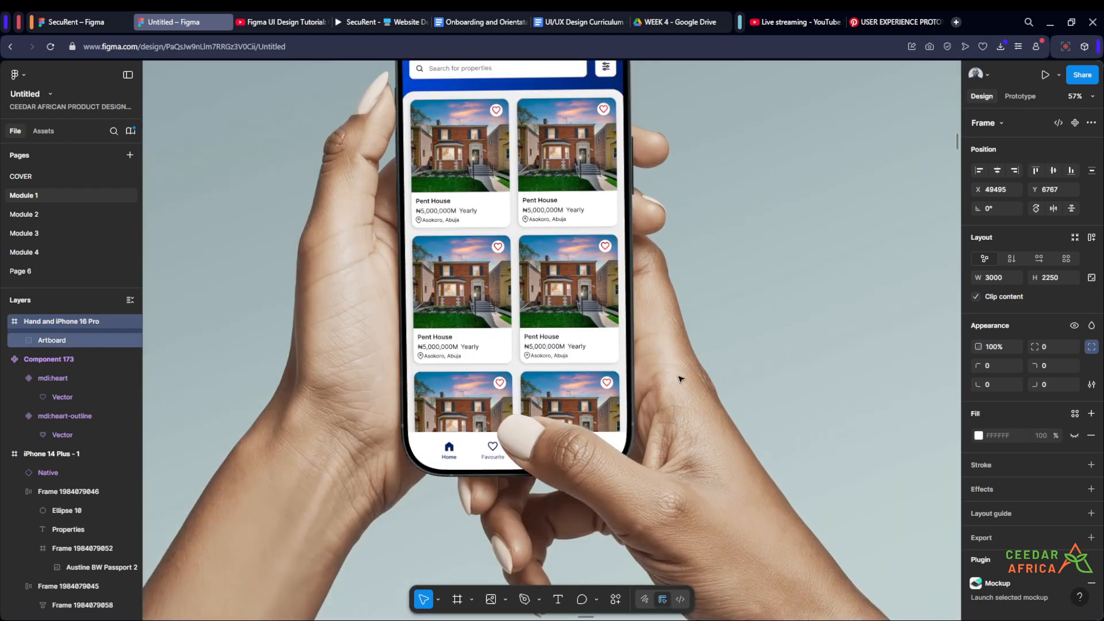
{"action": "scroll", "coordinate": [680, 379], "scroll_direction": "down", "scroll_amount": 5}
{"action": "scroll", "coordinate": [637, 259], "scroll_direction": "up", "scroll_amount": 7}
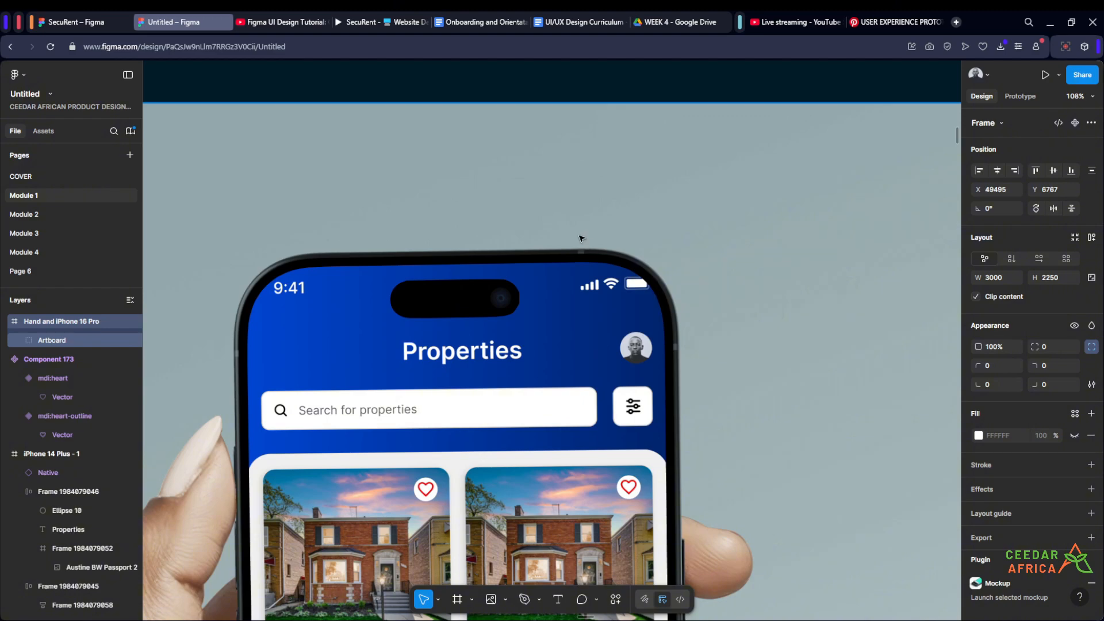
{"action": "scroll", "coordinate": [580, 237], "scroll_direction": "down", "scroll_amount": 3}
{"action": "scroll", "coordinate": [575, 230], "scroll_direction": "up", "scroll_amount": 2}
{"action": "scroll", "coordinate": [575, 230], "scroll_direction": "down", "scroll_amount": 3}
{"action": "scroll", "coordinate": [625, 284], "scroll_direction": "up", "scroll_amount": 4}
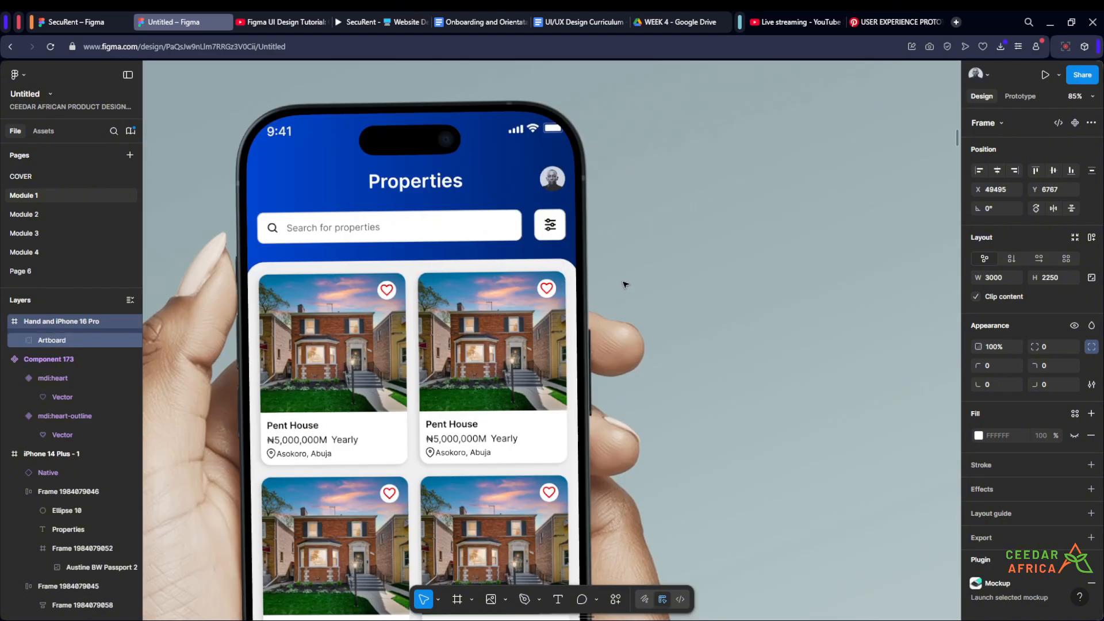
{"action": "scroll", "coordinate": [690, 241], "scroll_direction": "down", "scroll_amount": 3}
{"action": "scroll", "coordinate": [698, 298], "scroll_direction": "up", "scroll_amount": 2}
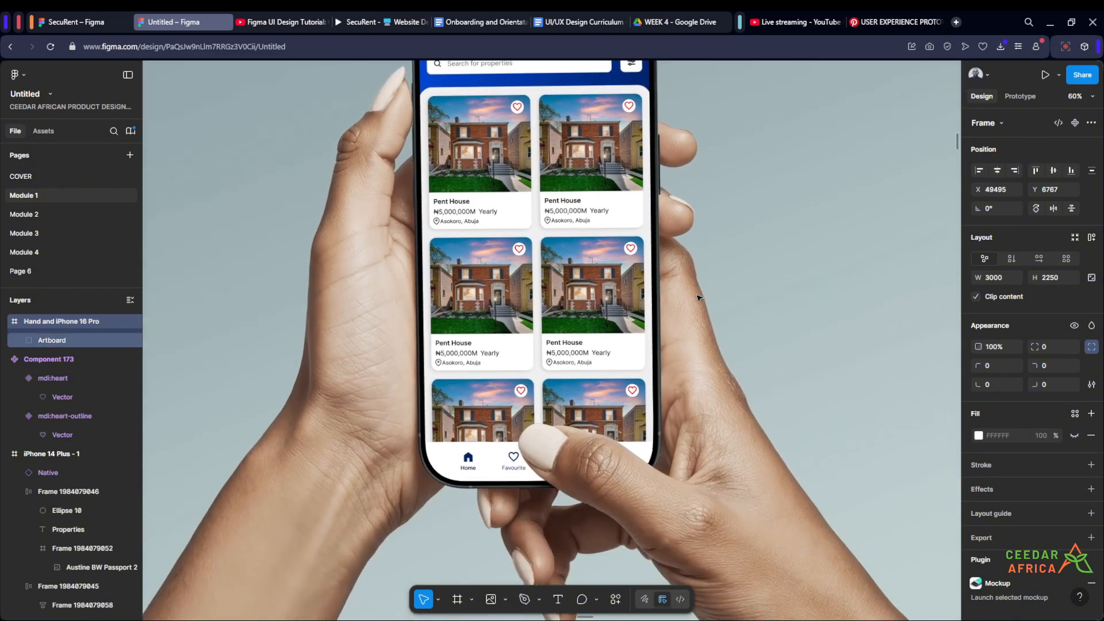
{"action": "scroll", "coordinate": [698, 297], "scroll_direction": "down", "scroll_amount": 3}
{"action": "scroll", "coordinate": [713, 334], "scroll_direction": "up", "scroll_amount": 2}
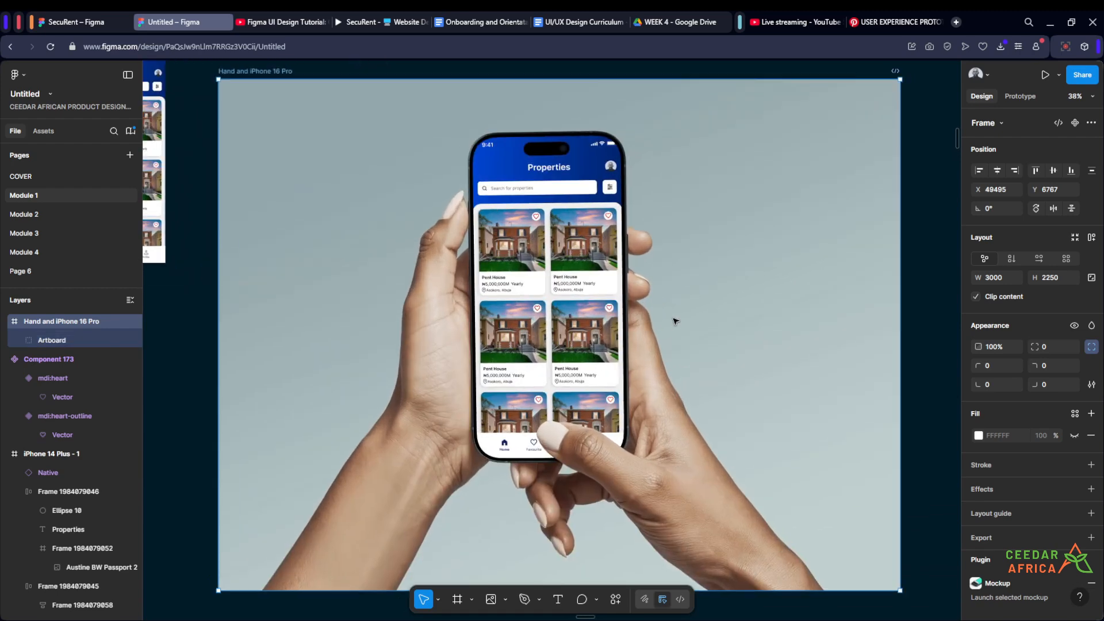
{"action": "scroll", "coordinate": [673, 318], "scroll_direction": "down", "scroll_amount": 2}
{"action": "scroll", "coordinate": [343, 181], "scroll_direction": "up", "scroll_amount": 3}
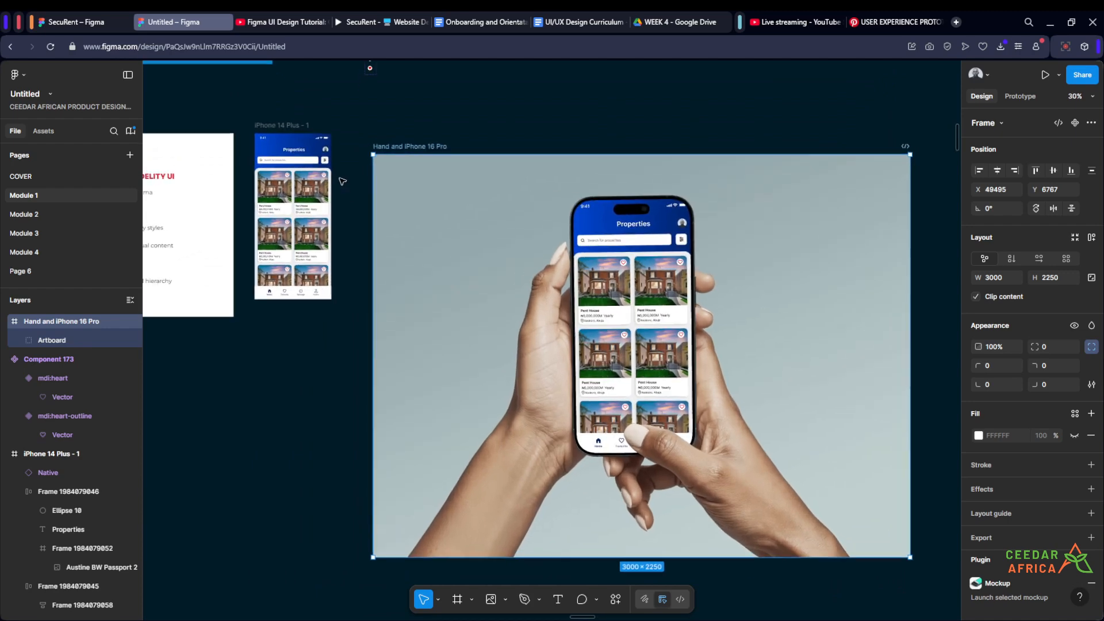
- Compare the original iPhone 14 Plus - 1 screen with the full Hand and iPhone 16 Pro mockup, leaving nothing selected
{"action": "left_click_drag", "start_coordinate": [343, 181], "coordinate": [543, 246]}
{"action": "scroll", "coordinate": [550, 240], "scroll_direction": "up", "scroll_amount": 3}
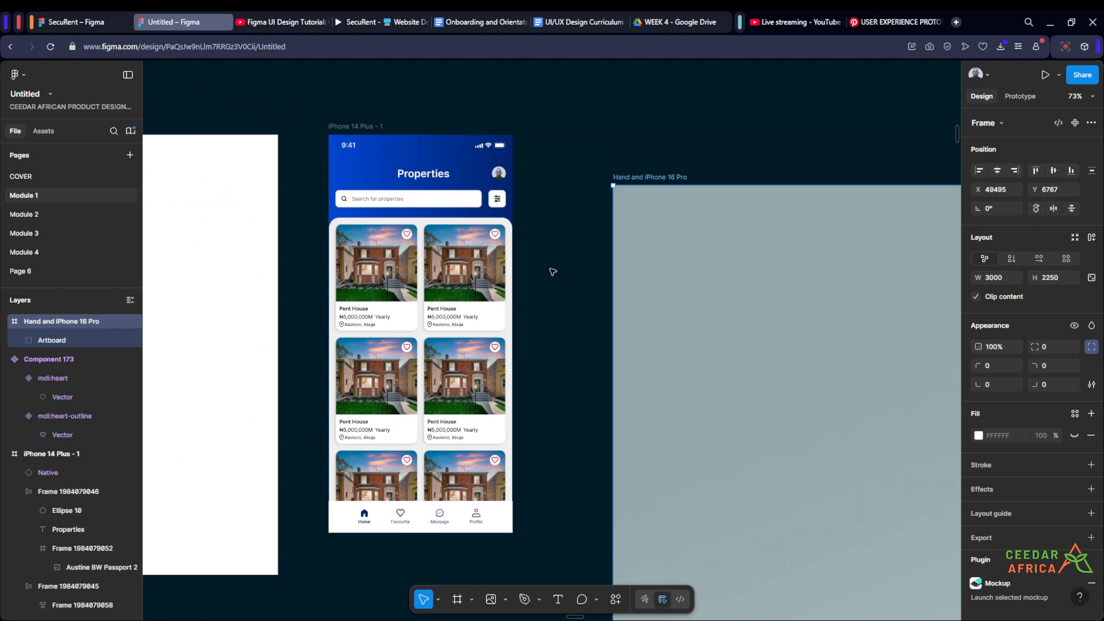
{"action": "left_click_drag", "start_coordinate": [537, 362], "coordinate": [555, 341]}
{"action": "scroll", "coordinate": [432, 332], "scroll_direction": "up", "scroll_amount": 2}
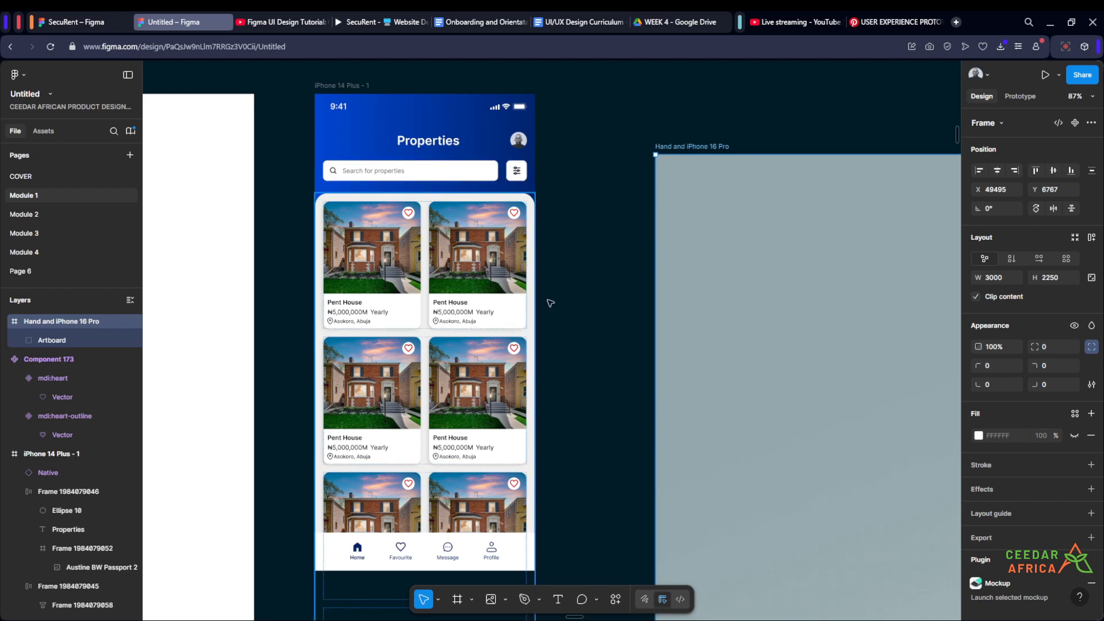
{"action": "left_click_drag", "start_coordinate": [575, 351], "coordinate": [537, 353]}
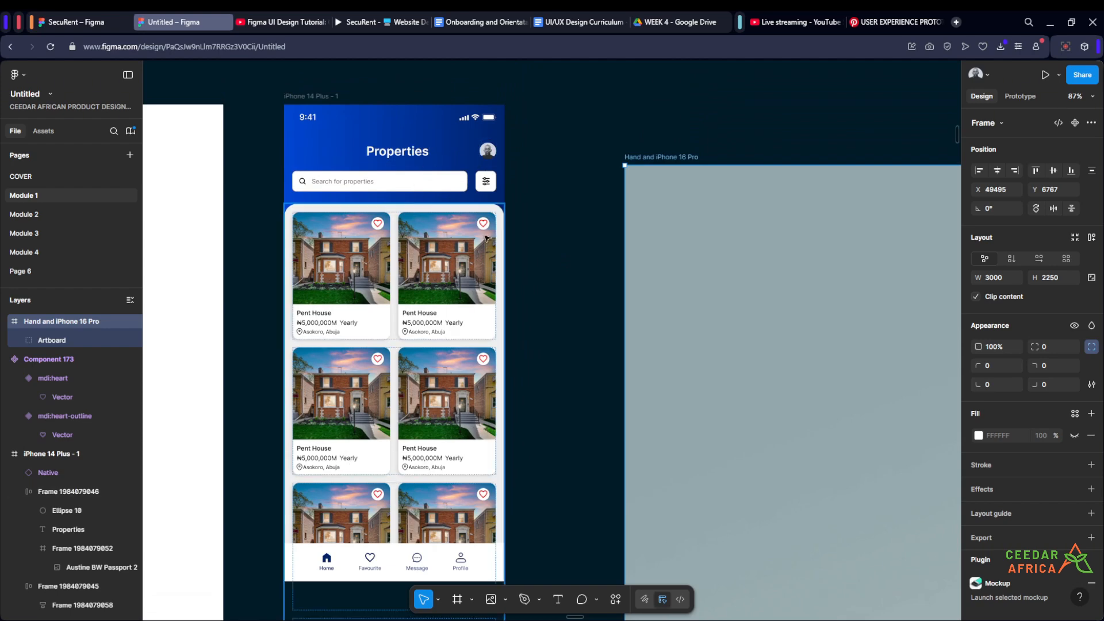
{"action": "scroll", "coordinate": [526, 275], "scroll_direction": "down", "scroll_amount": 5}
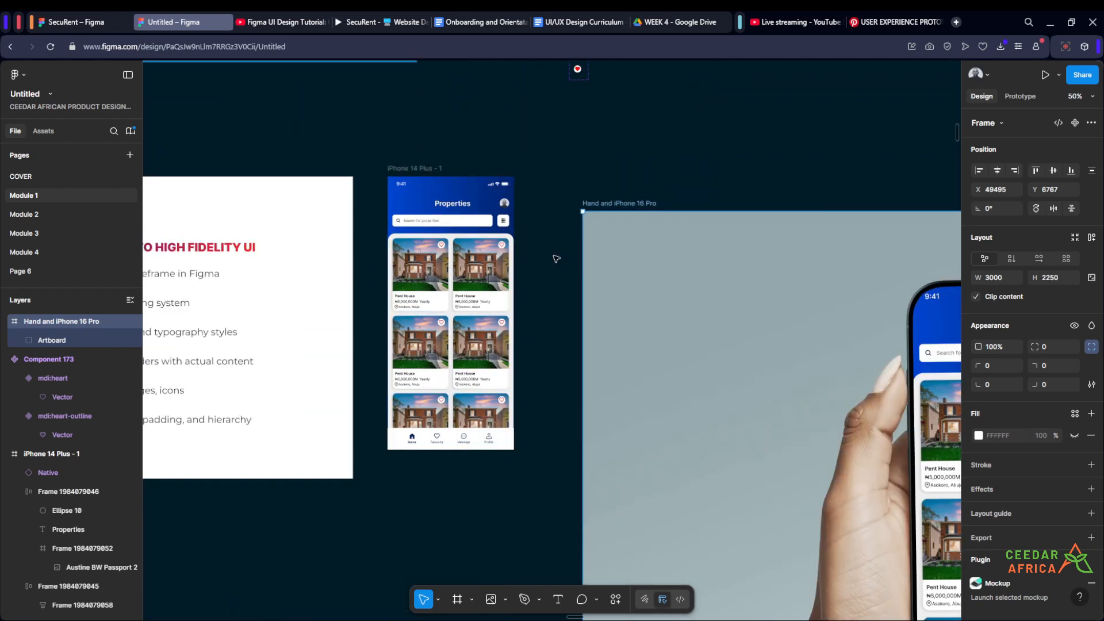
{"action": "key", "text": "shift+2"}
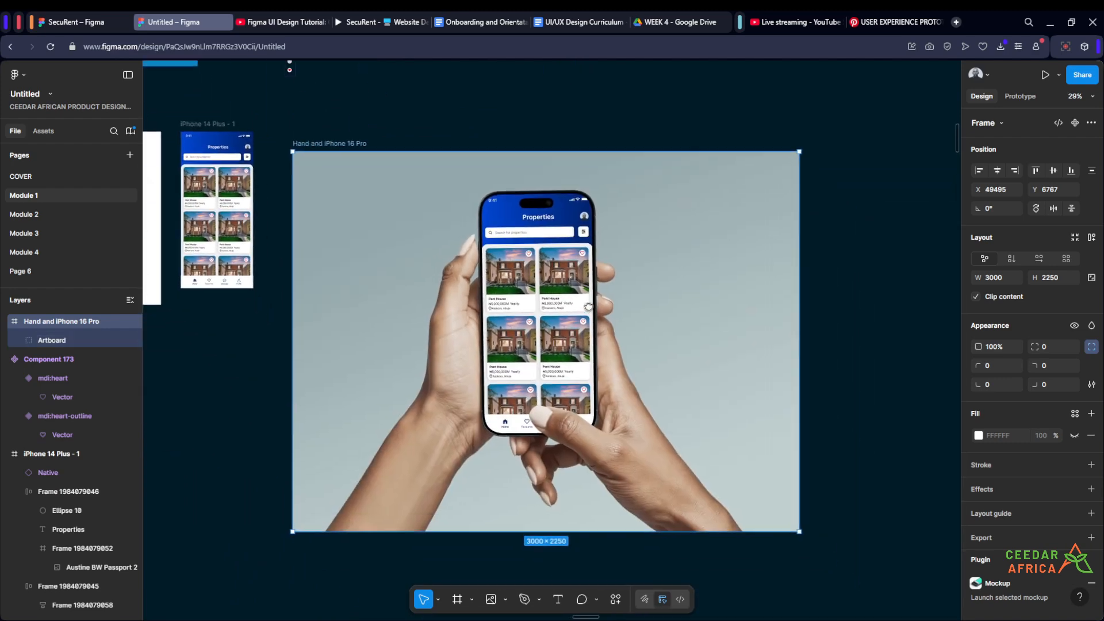
{"action": "scroll", "coordinate": [588, 307], "scroll_direction": "up", "scroll_amount": 2}
{"action": "scroll", "coordinate": [562, 211], "scroll_direction": "down", "scroll_amount": 3}
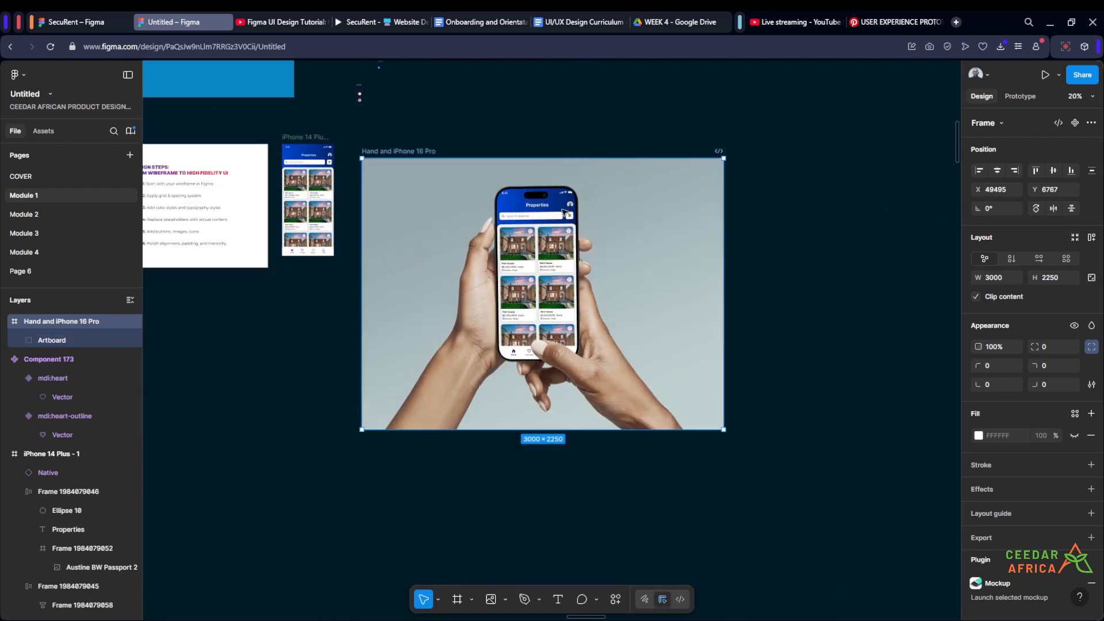
{"action": "scroll", "coordinate": [562, 211], "scroll_direction": "up", "scroll_amount": 1}
{"action": "scroll", "coordinate": [563, 213], "scroll_direction": "up", "scroll_amount": 1}
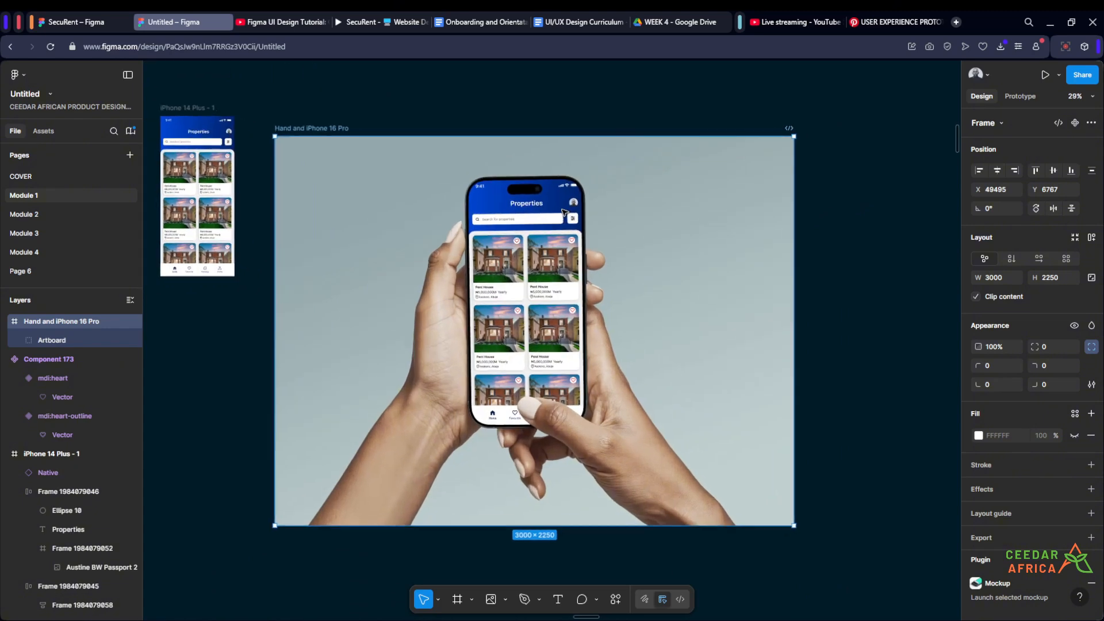
{"action": "scroll", "coordinate": [564, 213], "scroll_direction": "up", "scroll_amount": 1}
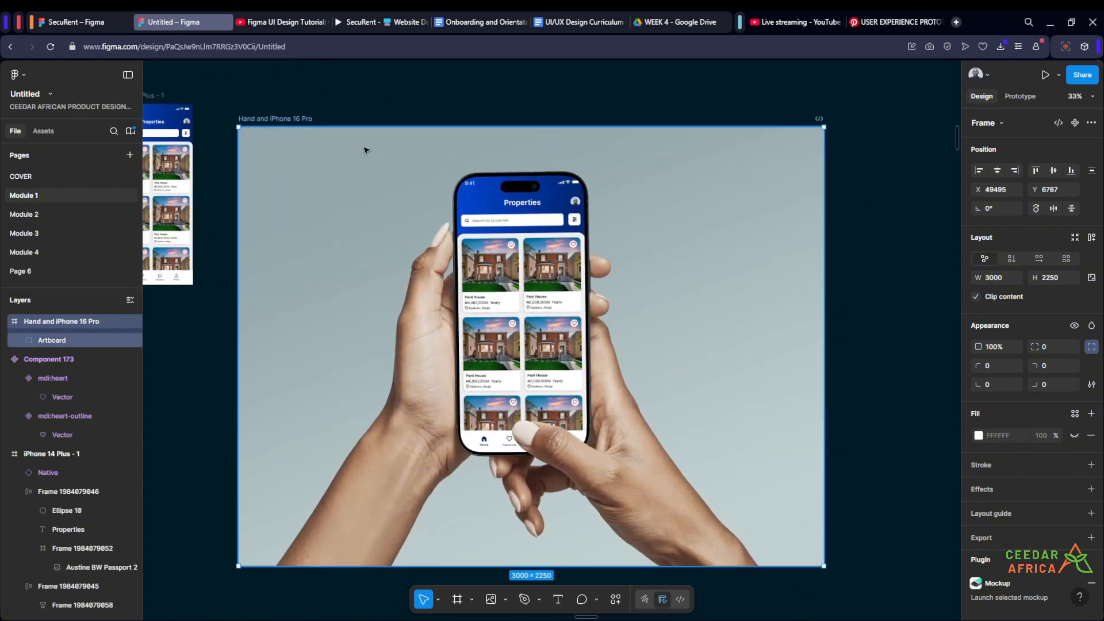
{"action": "left_click", "coordinate": [368, 105]}
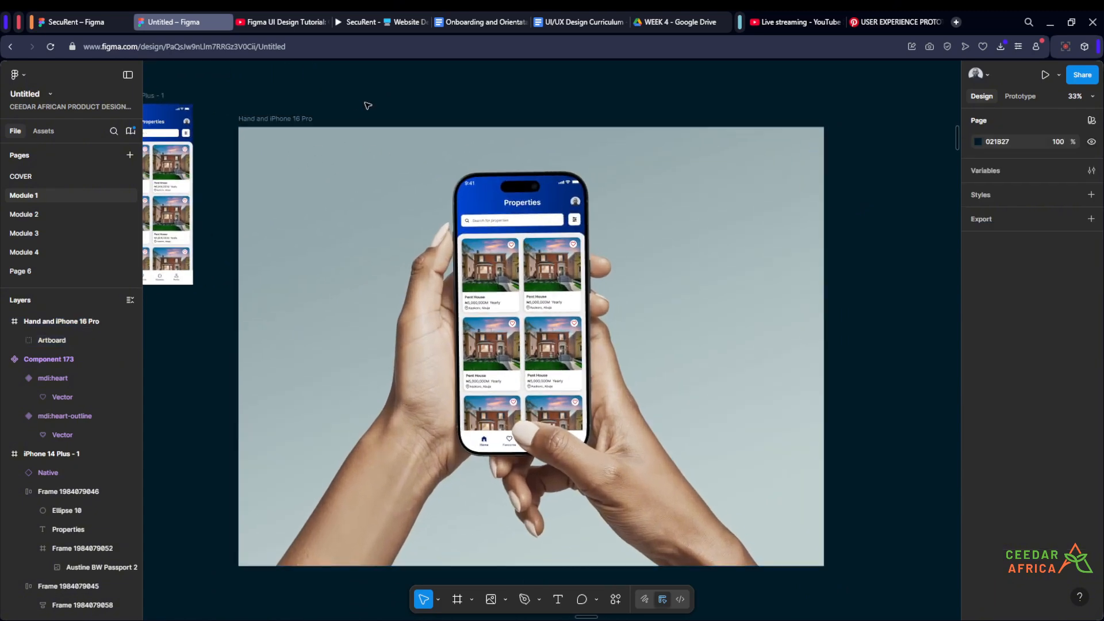
- Return to the Week 5 title slide, frame 72, "Wireframing to High-Fidelity UI", and view it enlarged
{"action": "scroll", "coordinate": [369, 106], "scroll_direction": "down", "scroll_amount": 8}
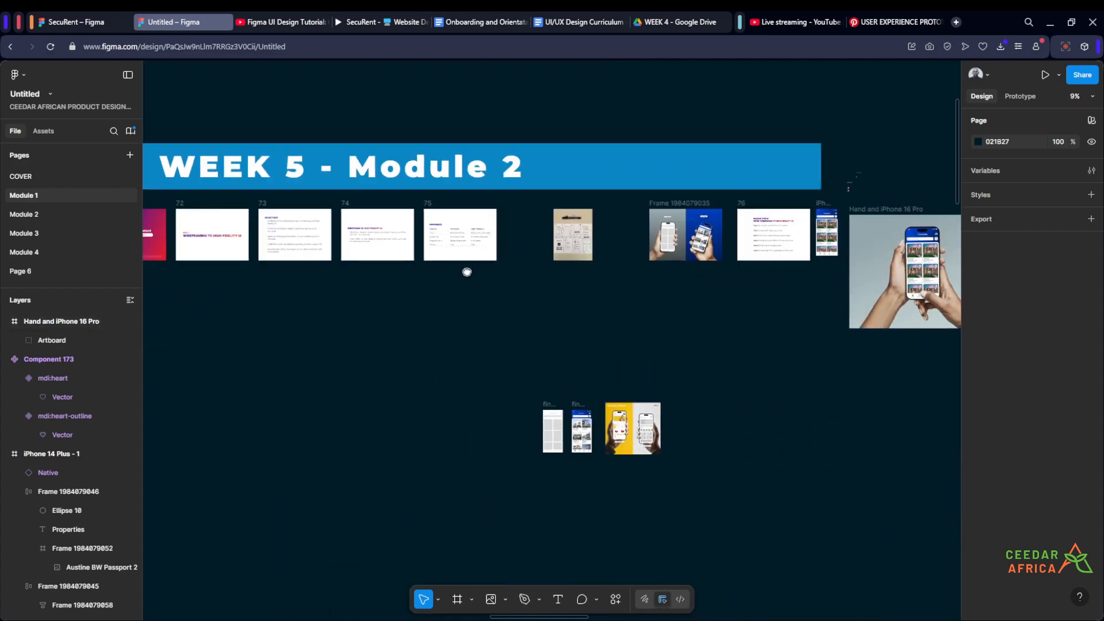
{"action": "scroll", "coordinate": [690, 305], "scroll_direction": "up", "scroll_amount": 10}
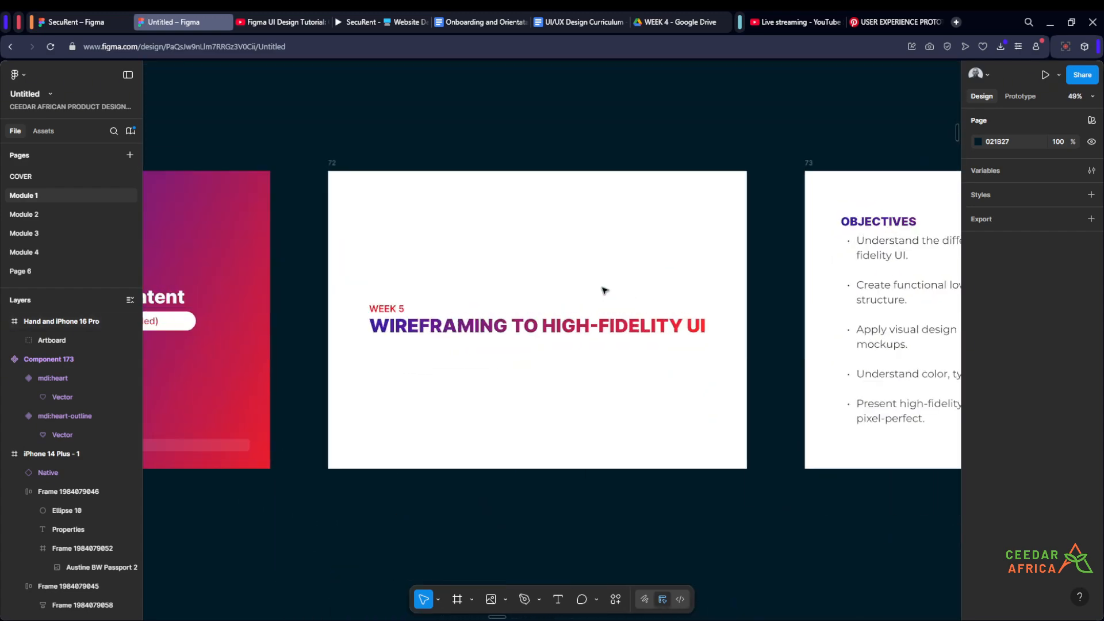
{"action": "scroll", "coordinate": [771, 357], "scroll_direction": "up", "scroll_amount": 3}
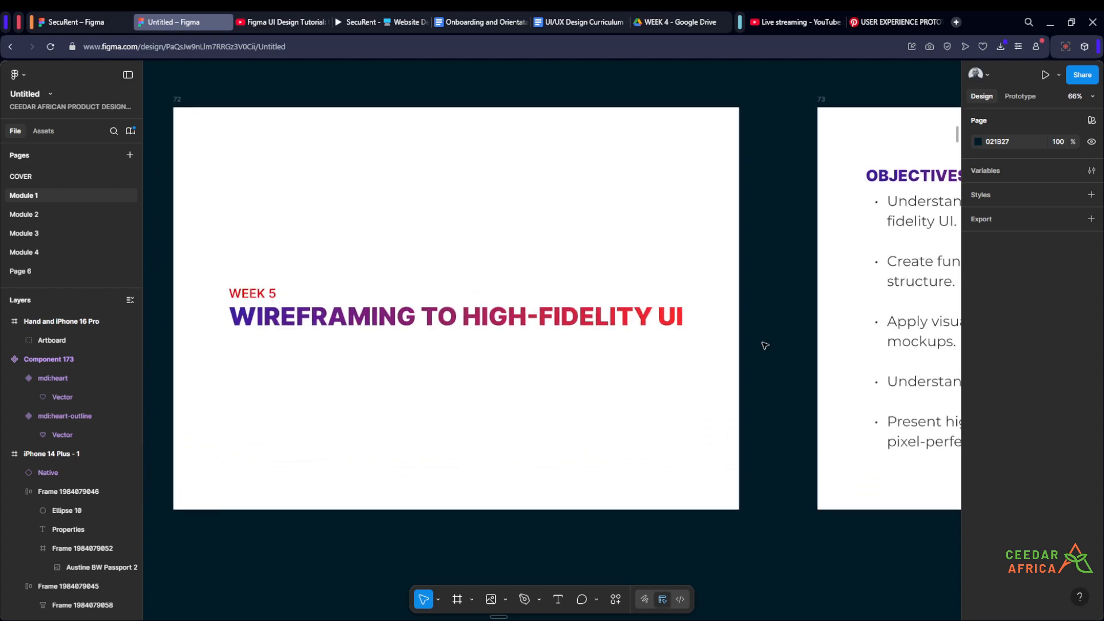
{"action": "left_click_drag", "start_coordinate": [771, 354], "coordinate": [819, 359]}
{"action": "scroll", "coordinate": [525, 172], "scroll_direction": "up", "scroll_amount": 1}
{"action": "scroll", "coordinate": [468, 106], "scroll_direction": "up", "scroll_amount": 1}
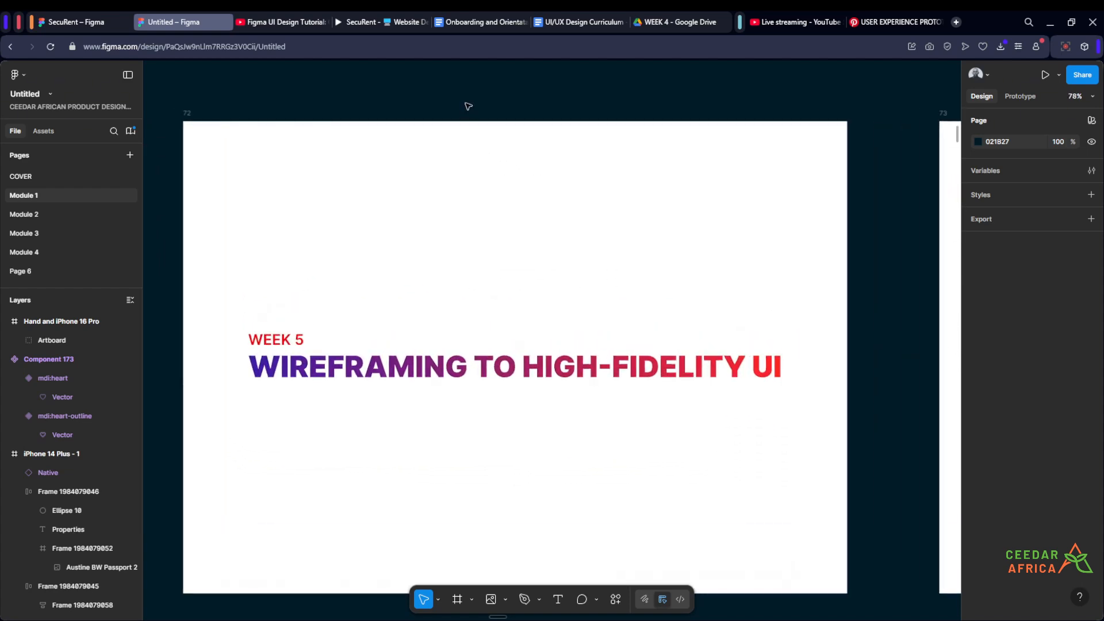